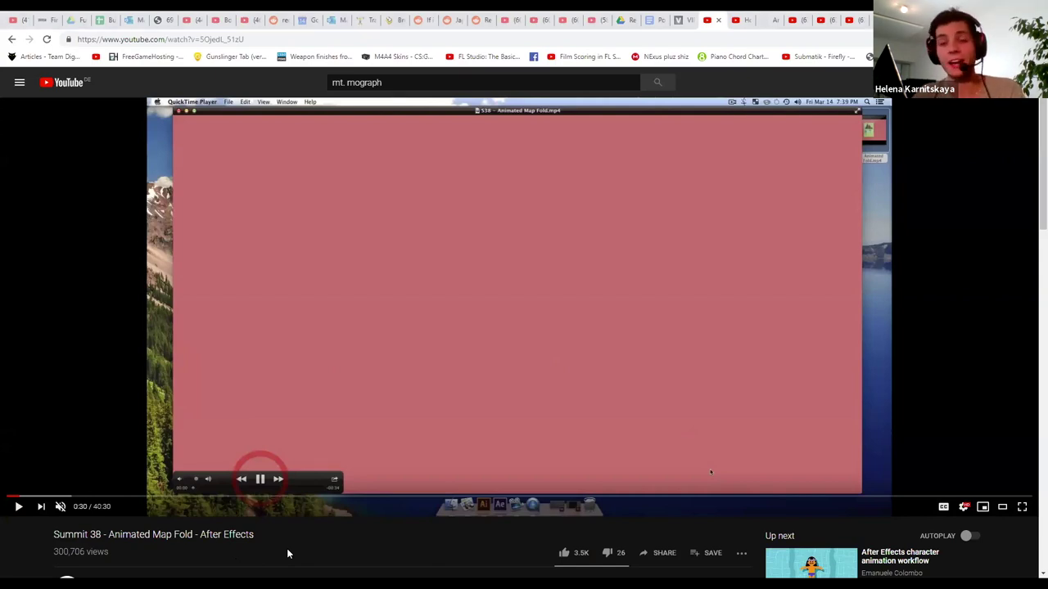
Watch and pause the map fold example and the cartoon animation video, then go to the Salzburg NSC portfolio page
key("space")
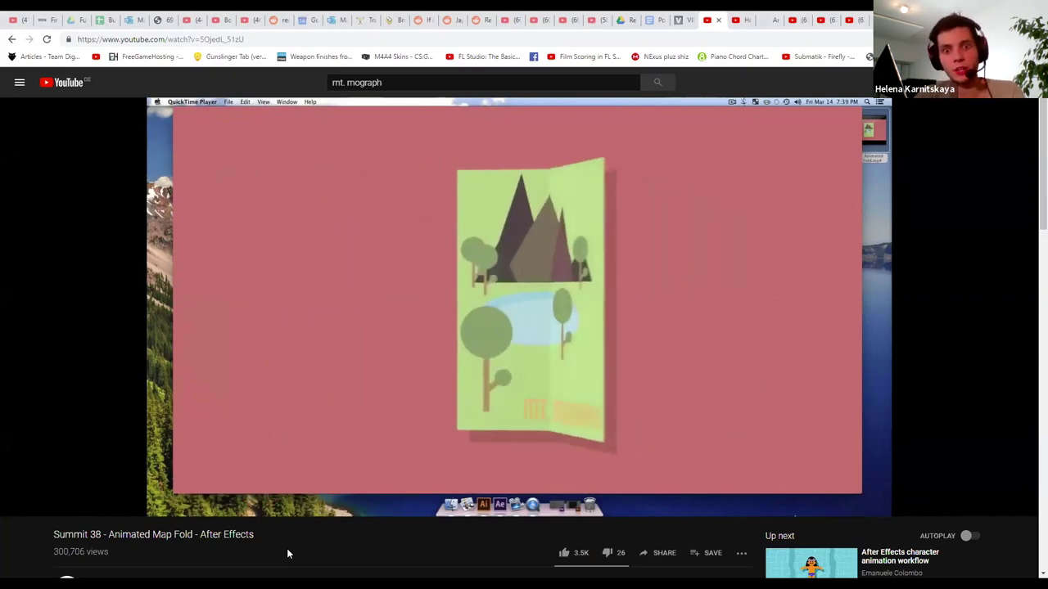
left_click(459, 356)
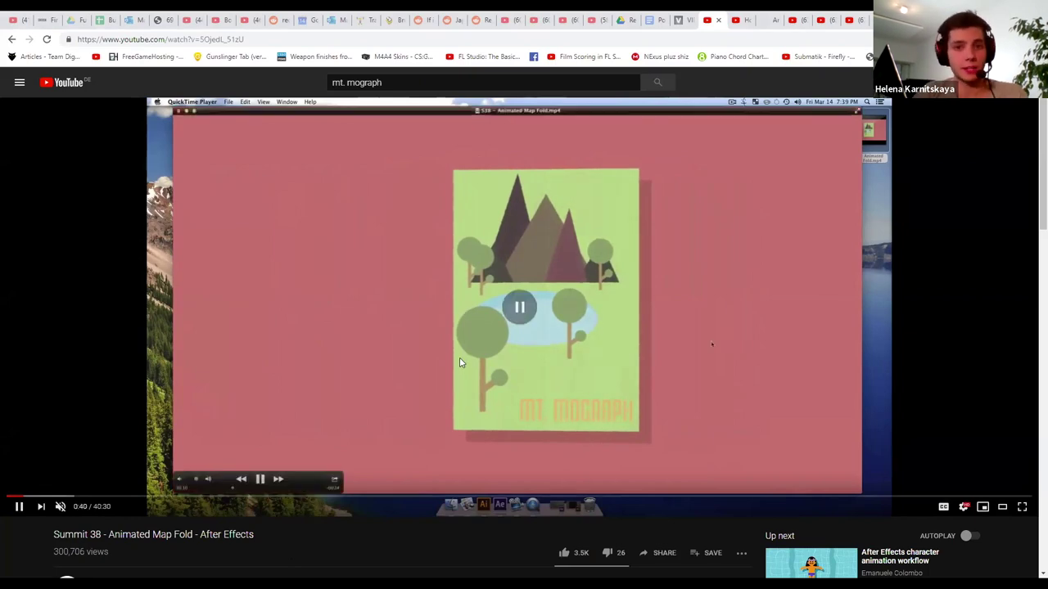
left_click(766, 14)
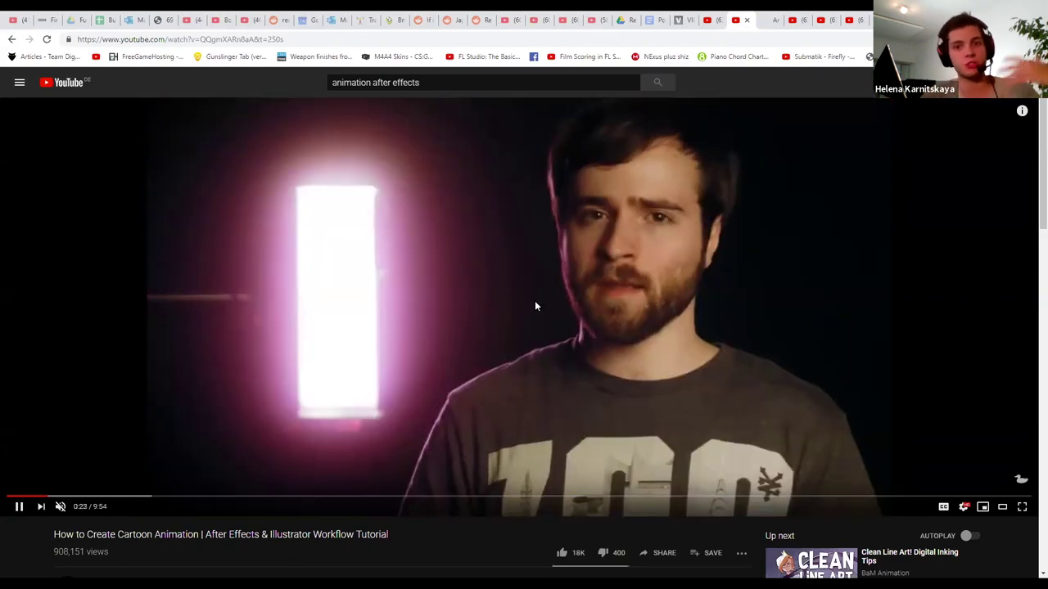
left_click(534, 300)
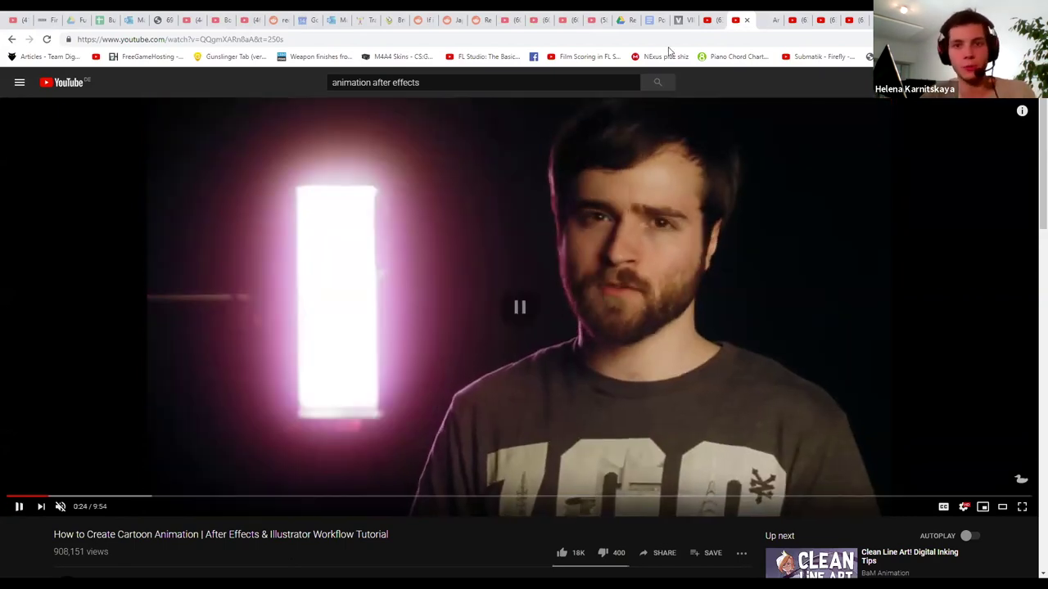
left_click(771, 17)
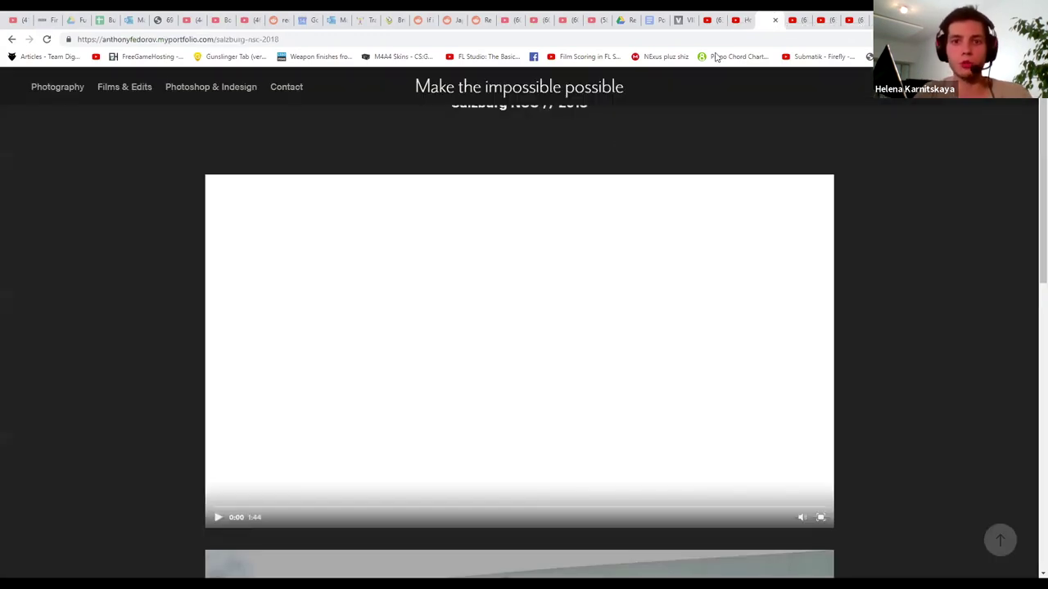
Play, pause and resume the NSC Salzburg 2018 montage, then go to the Cinematic Title Design video
left_click(218, 522)
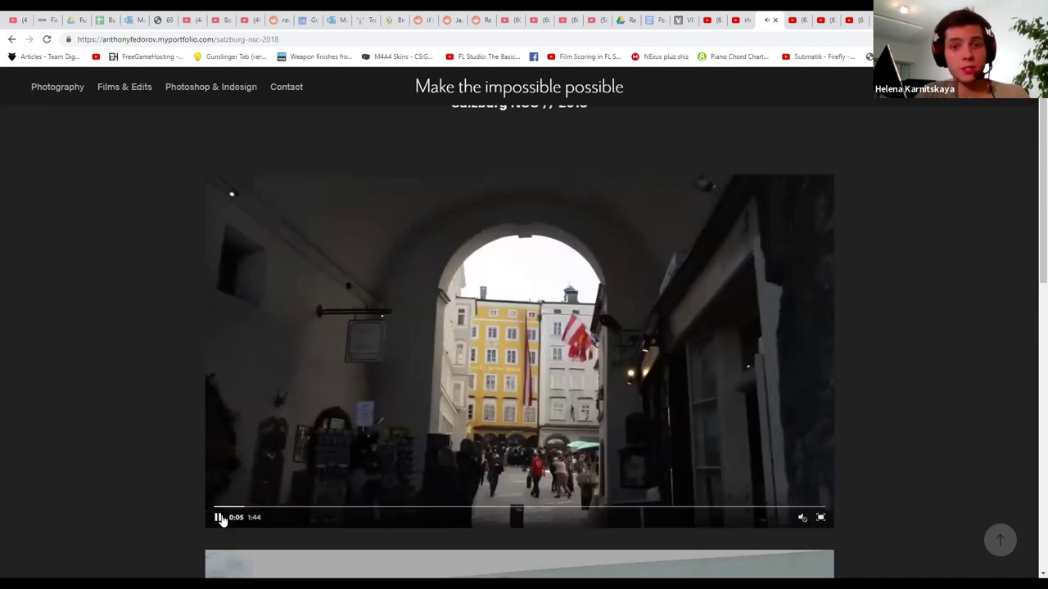
left_click(219, 518)
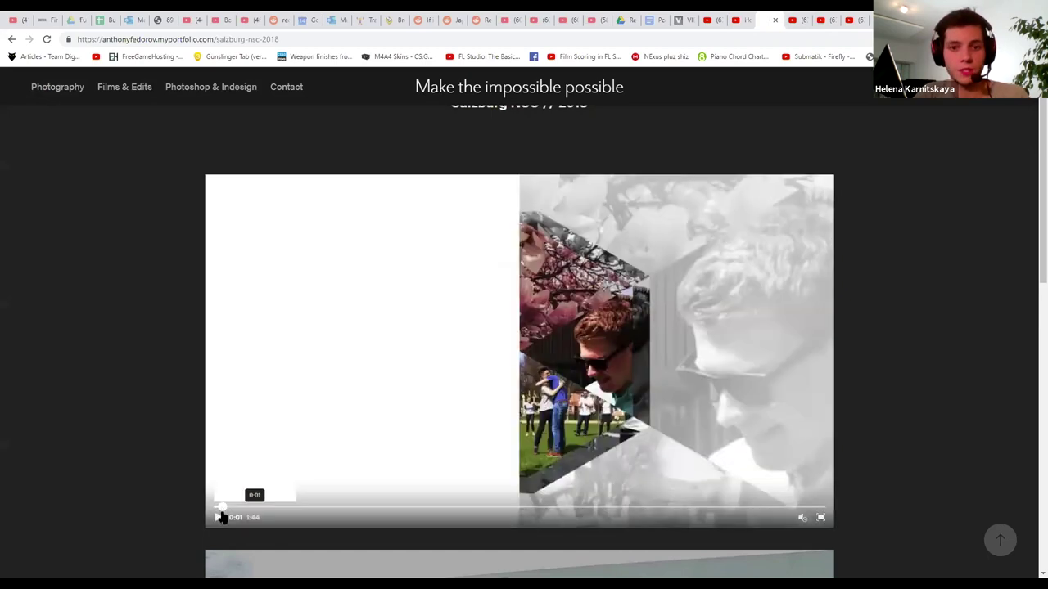
left_click(218, 524)
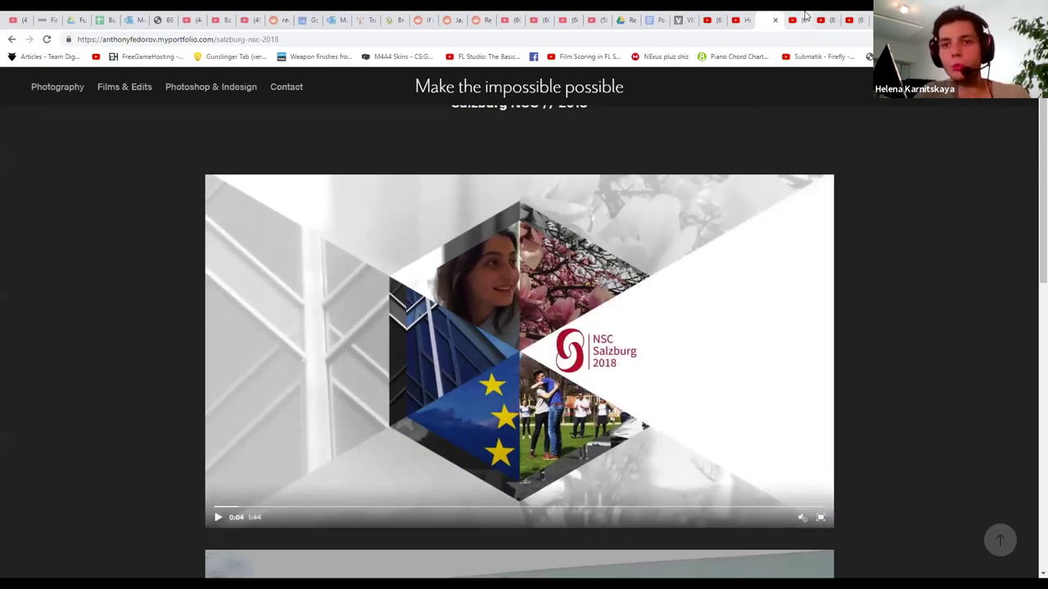
left_click(805, 16)
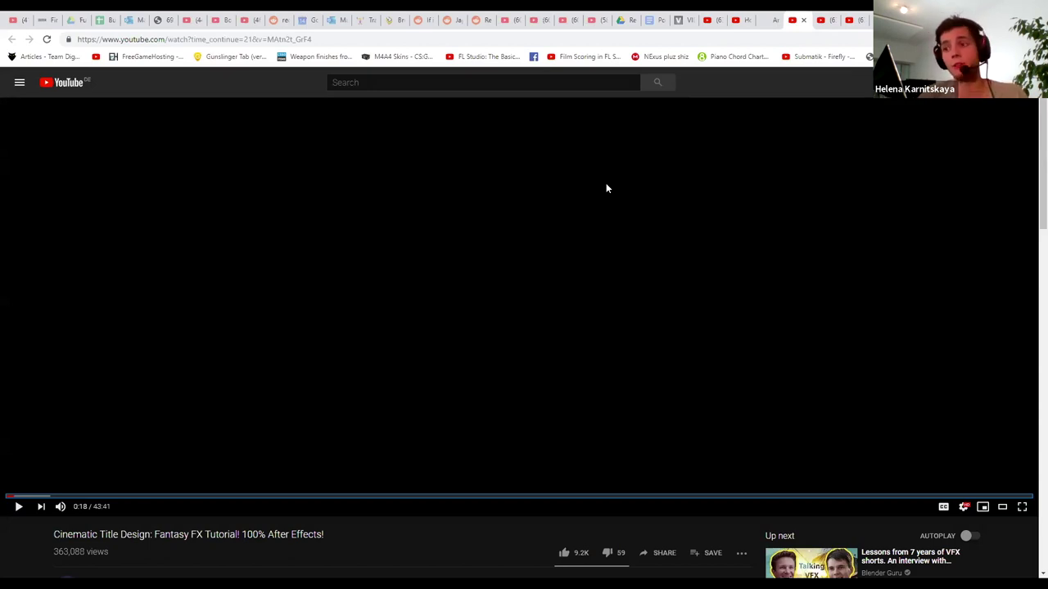
Play the Cinematic Title Design video at lower volume, pause it, and start the Colorful Glitch FX Tutorial
left_click(366, 338)
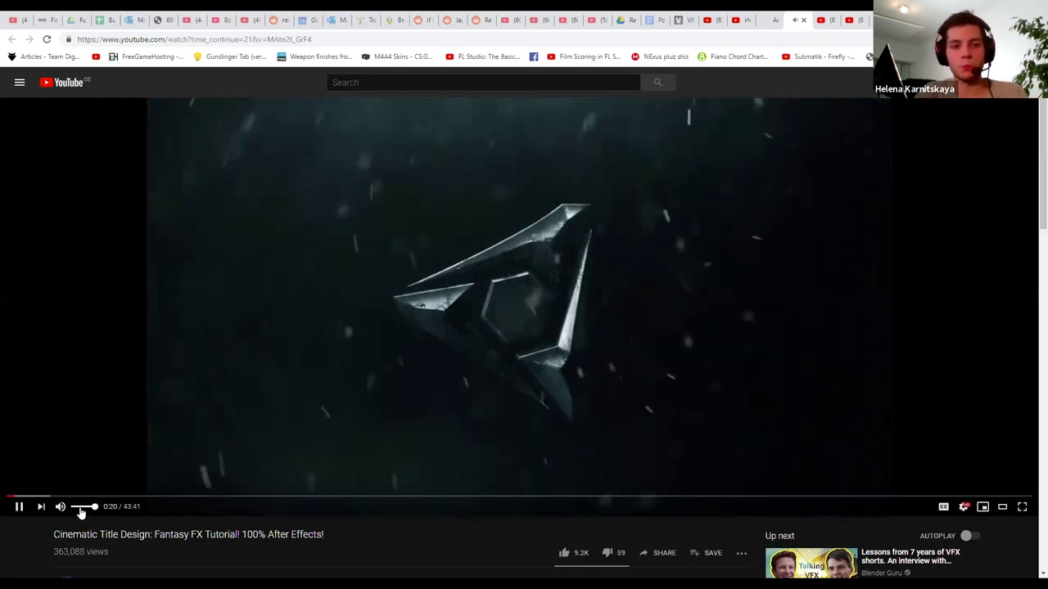
left_click_drag(81, 507, 74, 508)
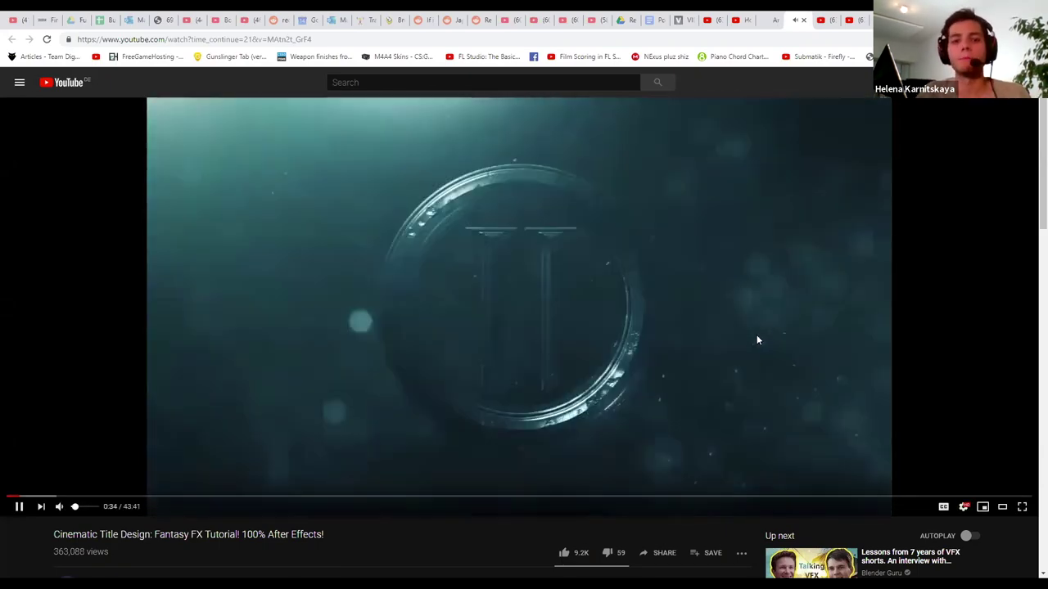
left_click(755, 337)
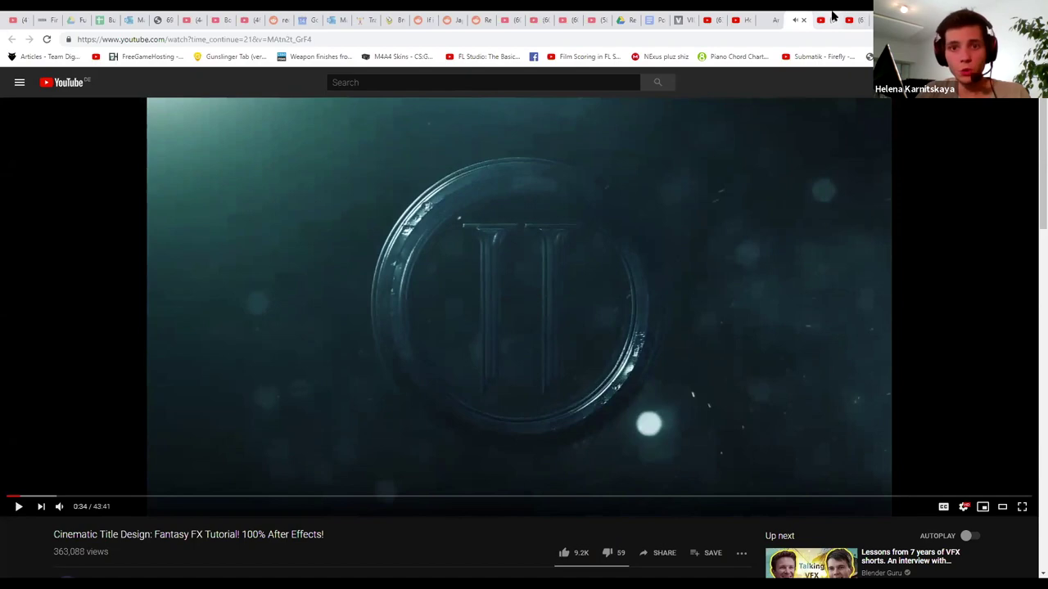
left_click(822, 20)
left_click(236, 362)
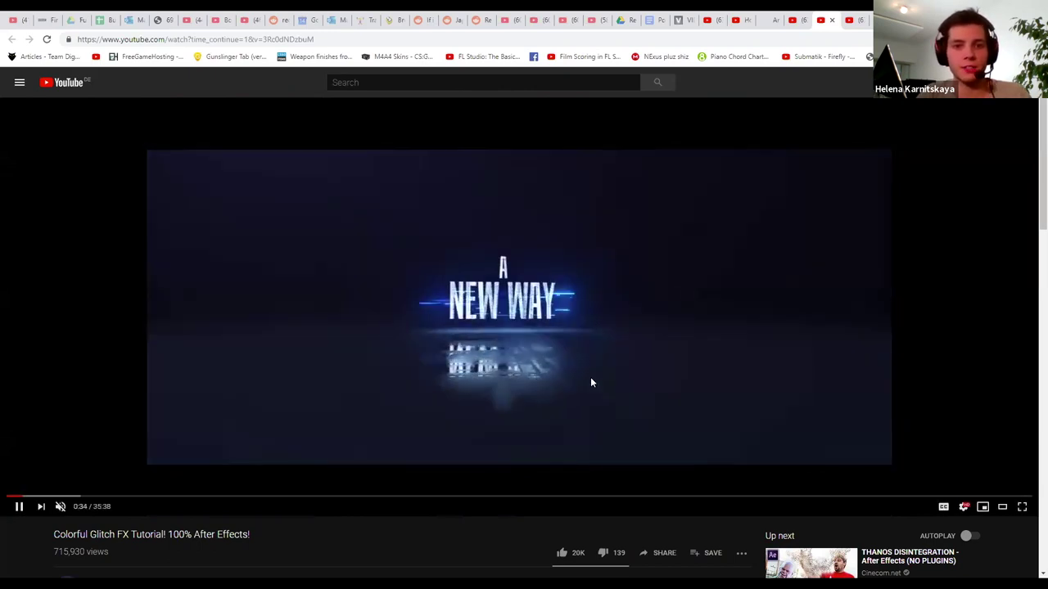
Pause the glitch tutorial and watch the first seconds of the Animated Polygon Tutorial
left_click(591, 376)
left_click(852, 14)
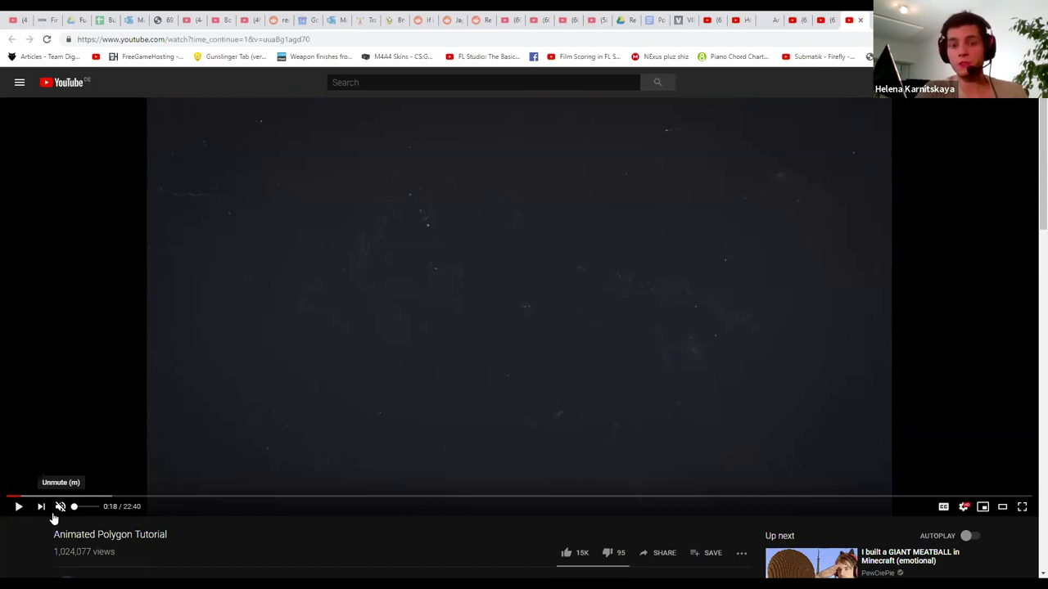
left_click(184, 327)
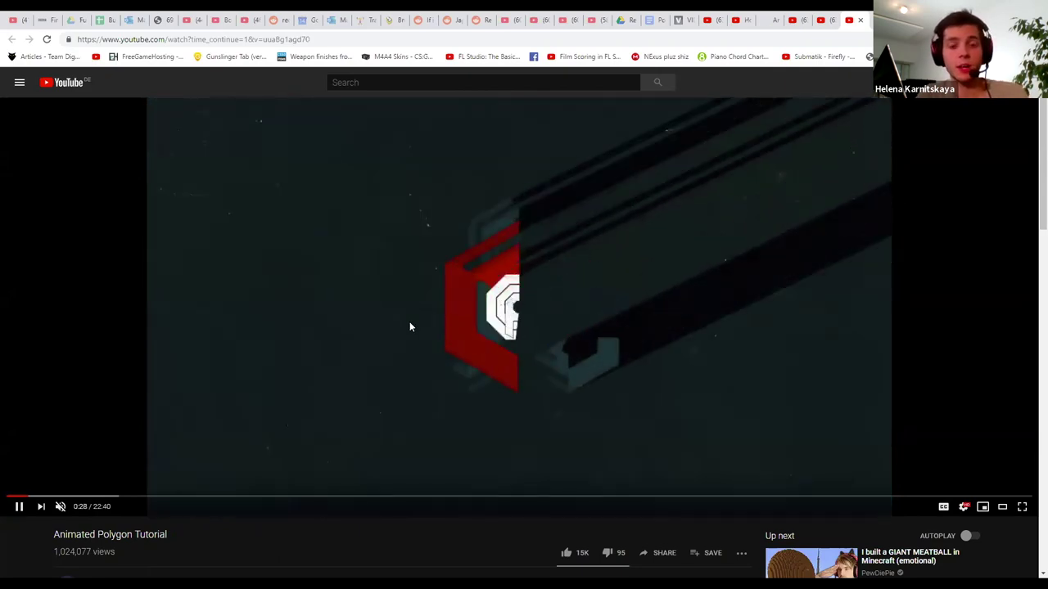
left_click(422, 352)
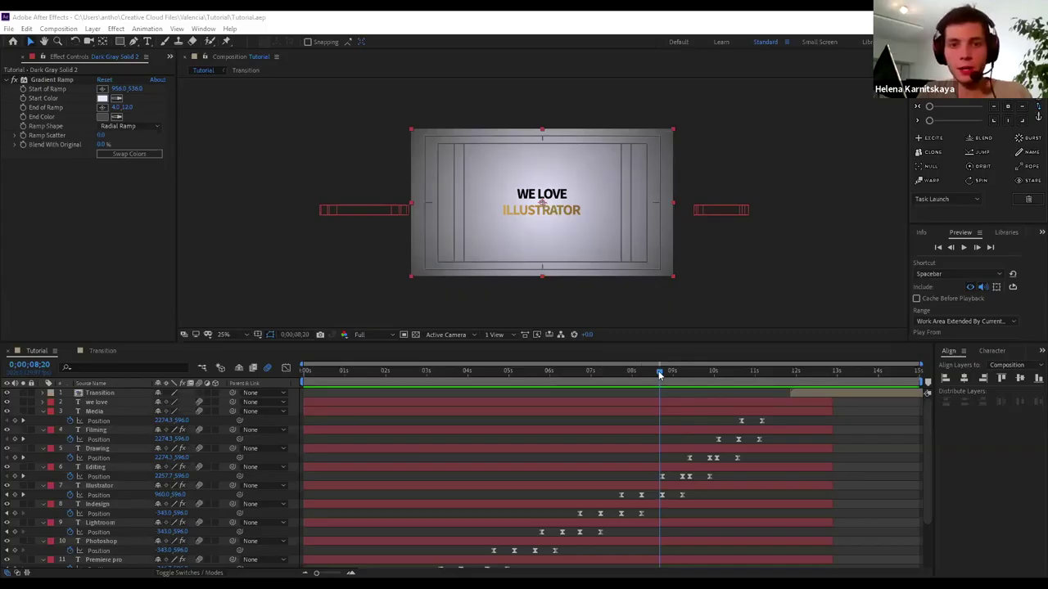
Rewind the Tutorial composition to 0;00;00;00 and scroll through its layers' staggered position keyframes
left_click_drag(660, 372, 122, 374)
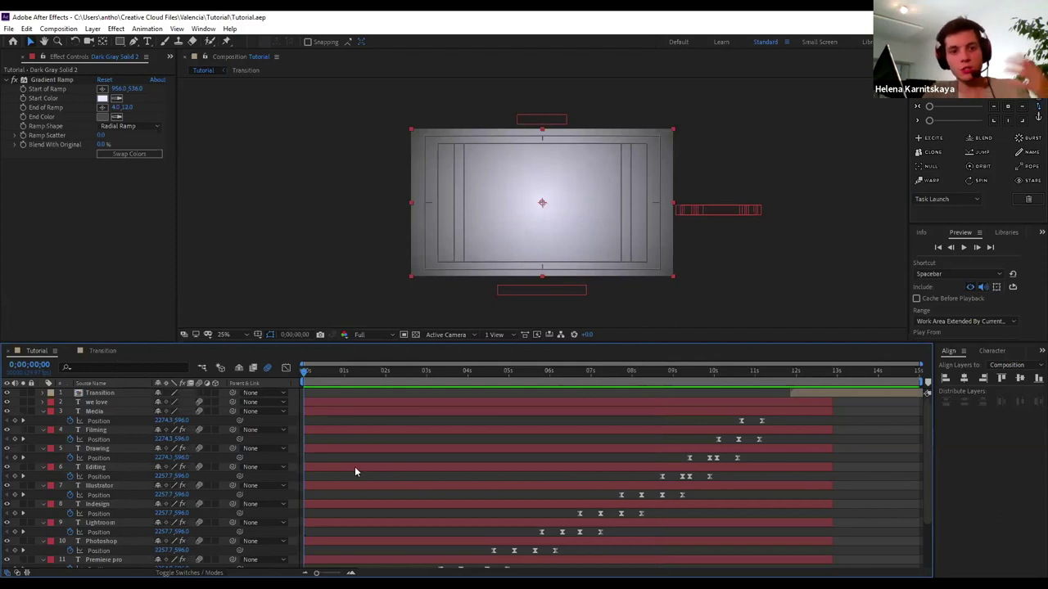
scroll(414, 476, "down", 3)
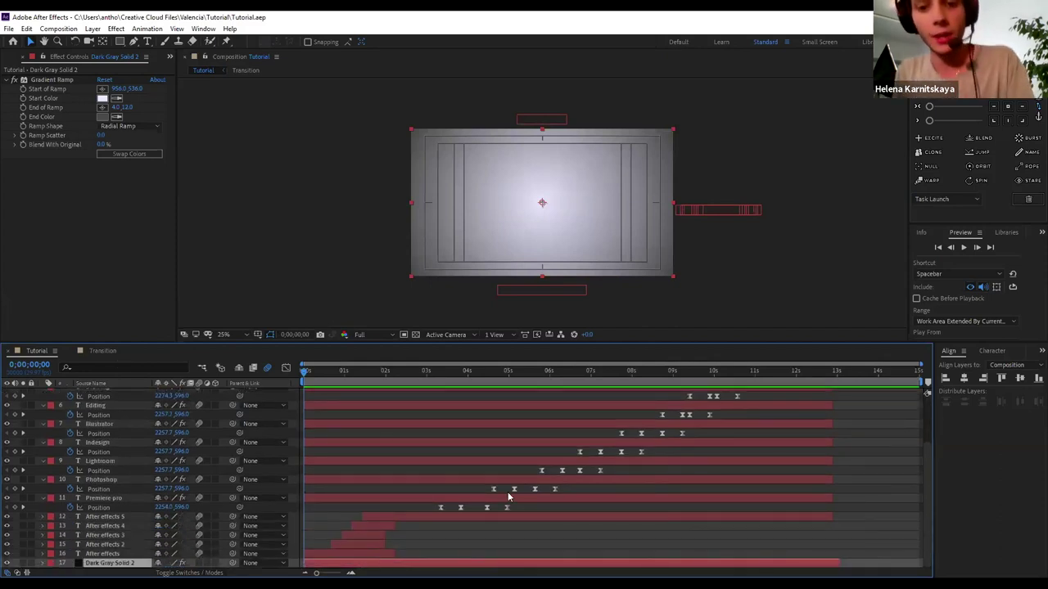
scroll(413, 475, "up", 2)
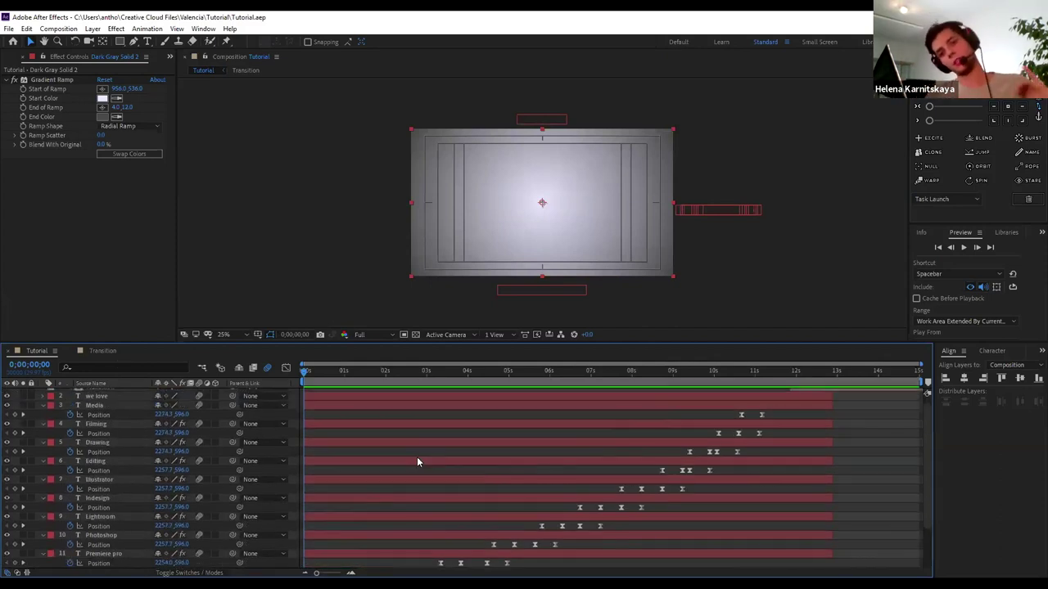
scroll(417, 457, "up", 1)
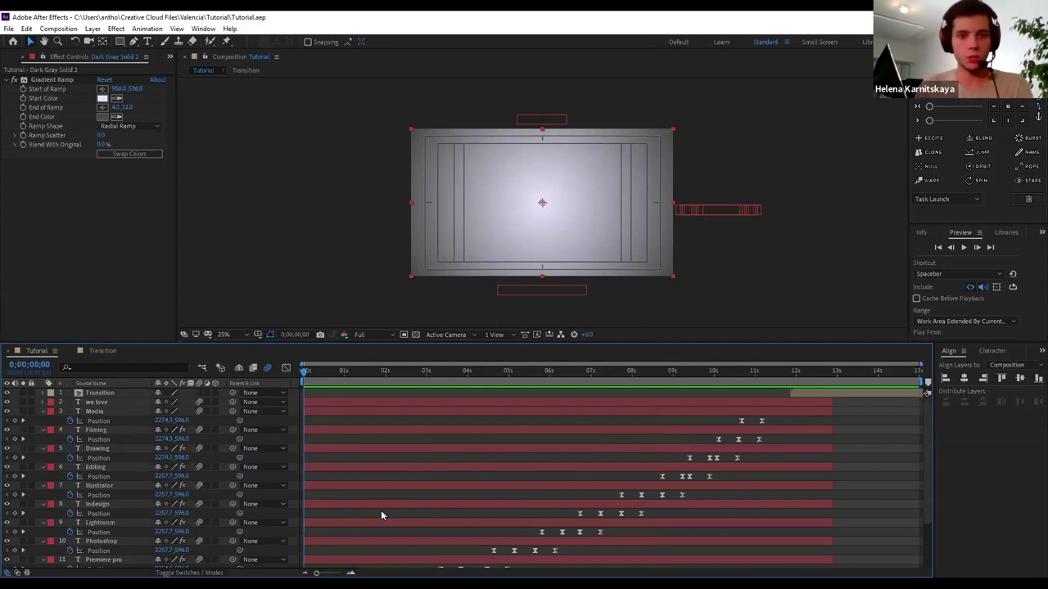
Select all layers in Tutorial, collapse their keyframe properties with U, then deselect them
left_click(92, 412)
key("ctrl+a")
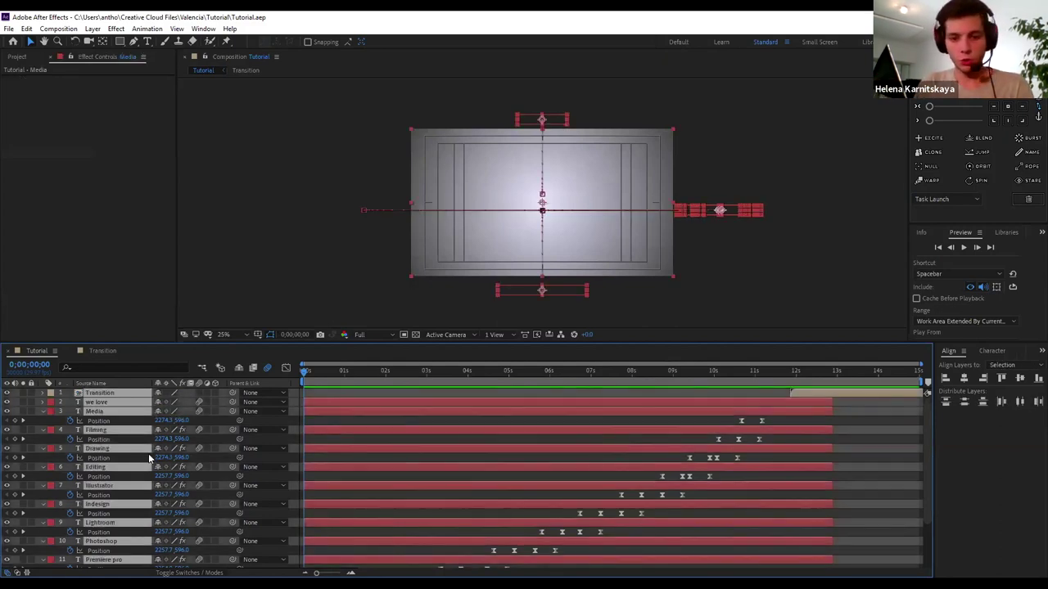
key("u")
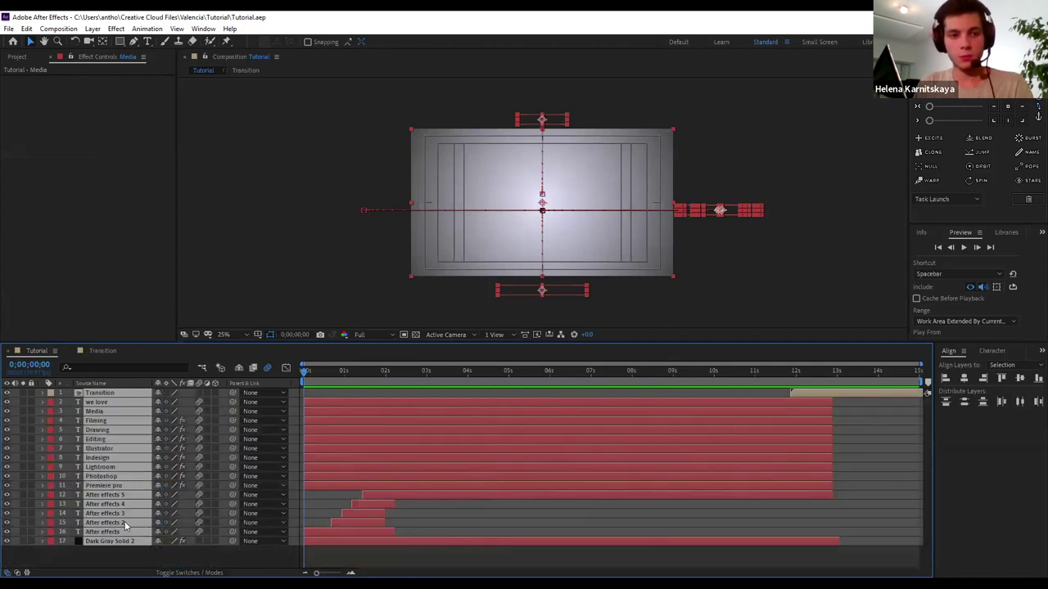
left_click(130, 565)
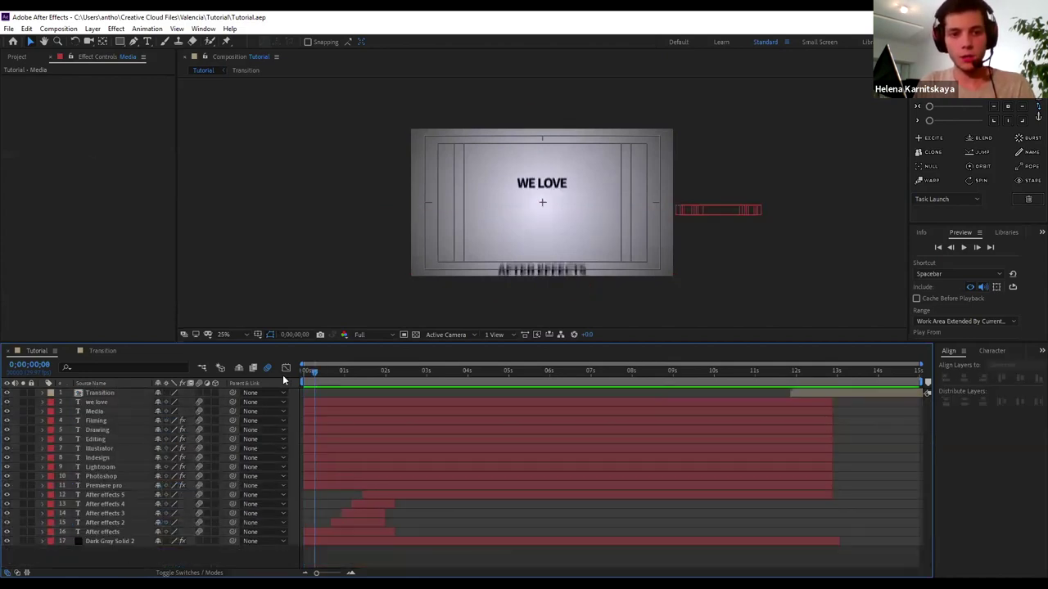
Preview the WE LOVE AFTER EFFECTS animation and scrub it to 0;00;00;27
key("space")
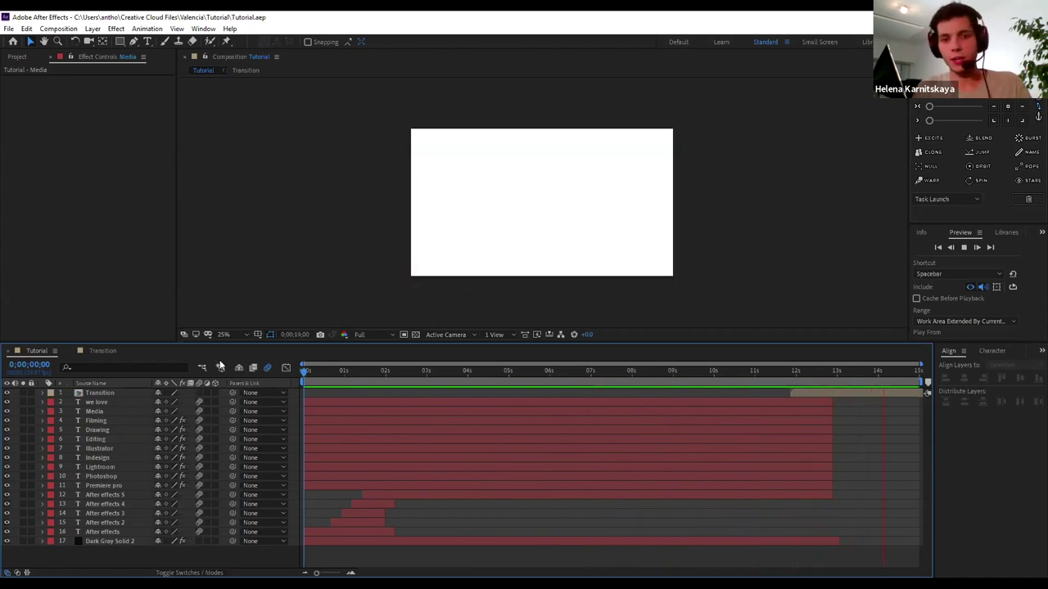
key("space")
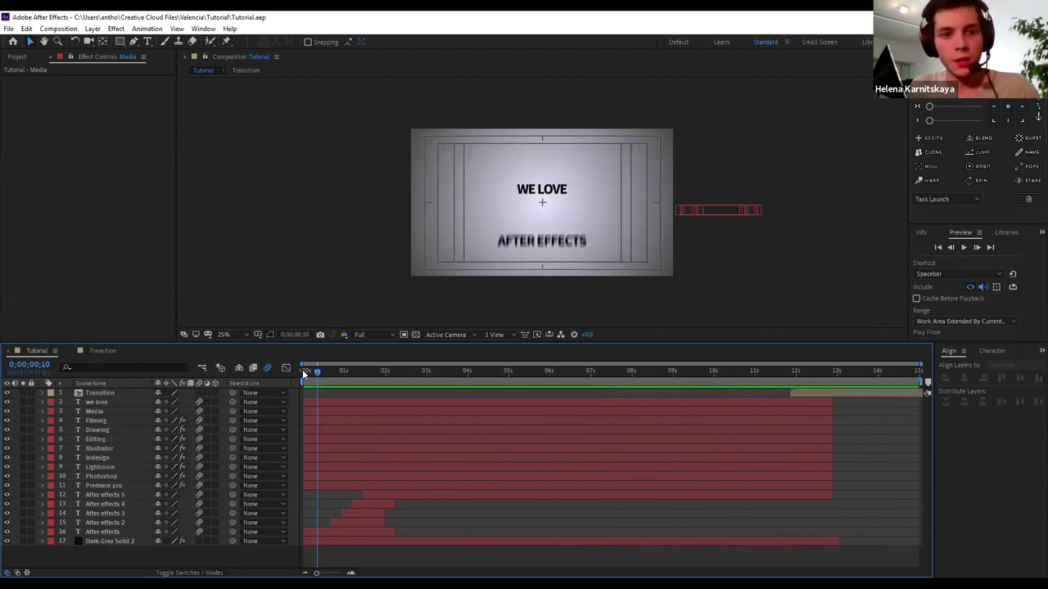
mouse_move(316, 373)
left_mouse_down()
mouse_move(366, 372)
mouse_move(360, 386)
mouse_move(341, 386)
left_mouse_up()
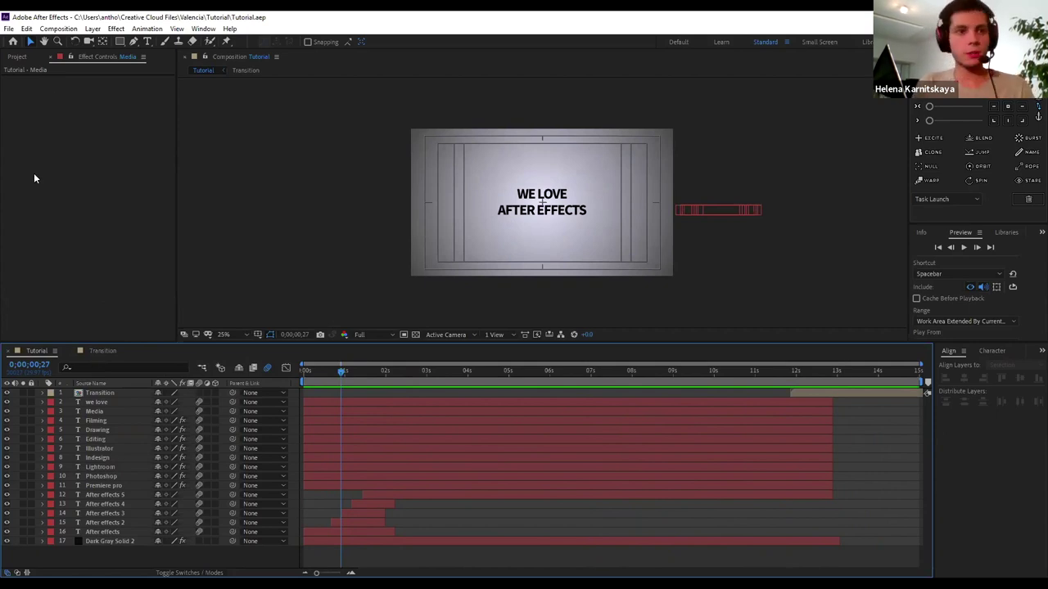
left_click(24, 57)
right_click(47, 231)
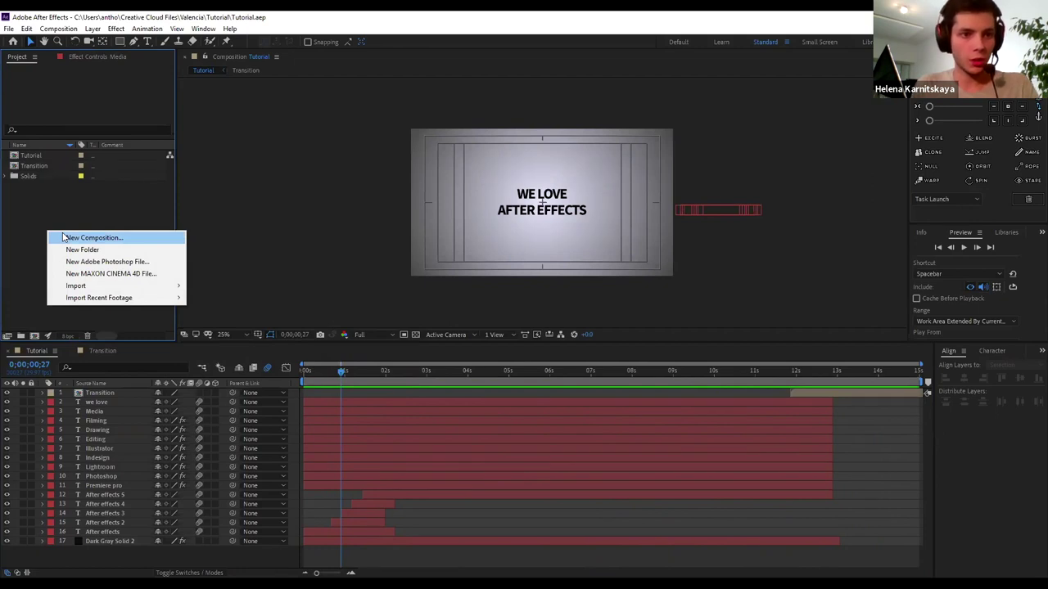
Create the Live Tut composition at 1920×1080, 29.97 fps, with a 0;00;15;00 duration
left_click(63, 238)
type("Live Tut")
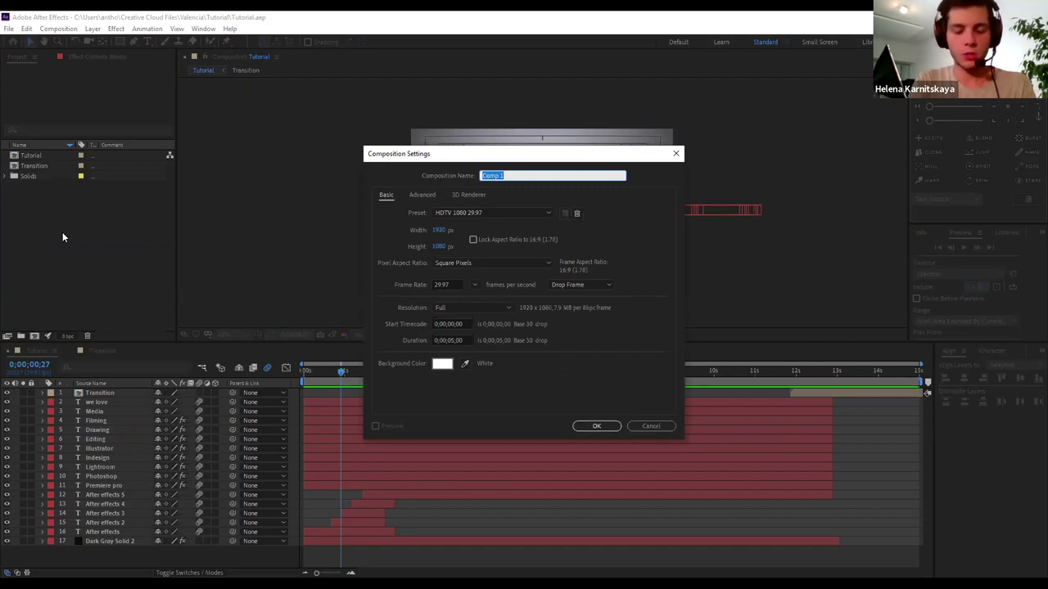
left_click(456, 340)
type("1")
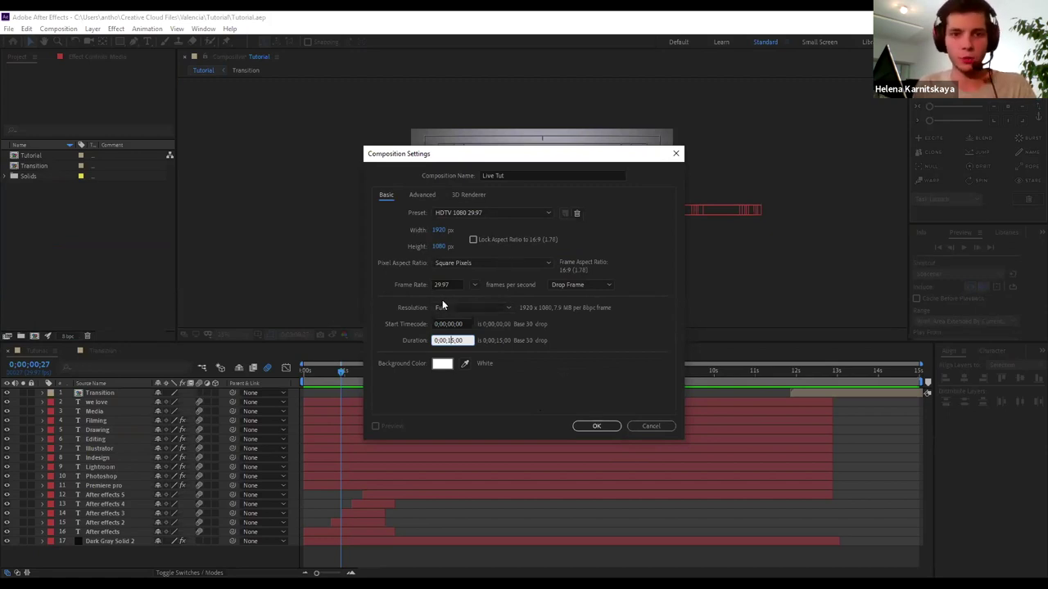
left_click(587, 432)
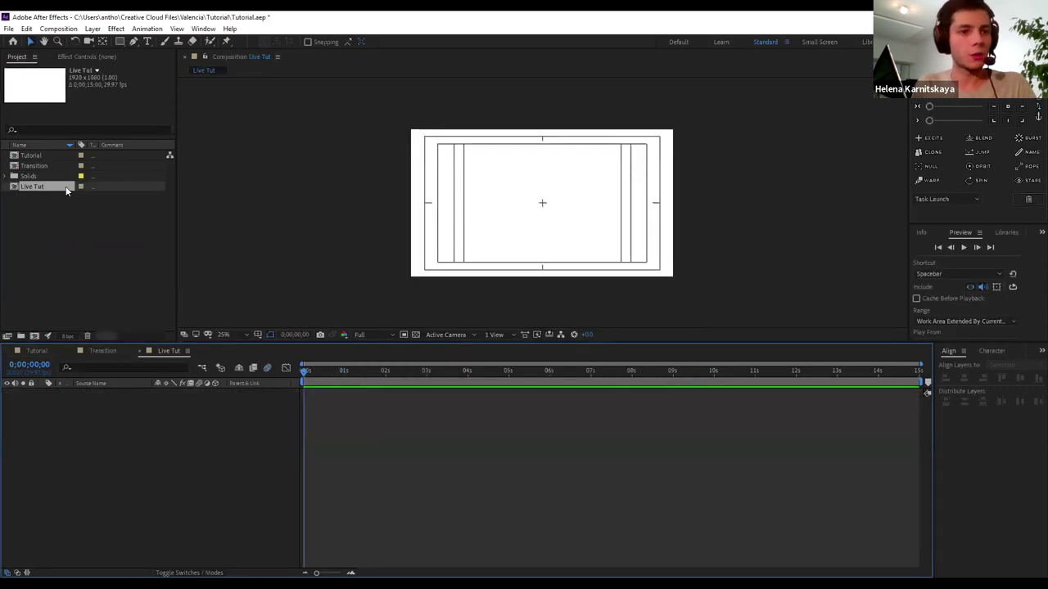
Add a new project folder named Random
left_click(33, 156)
left_click(29, 176, "shift")
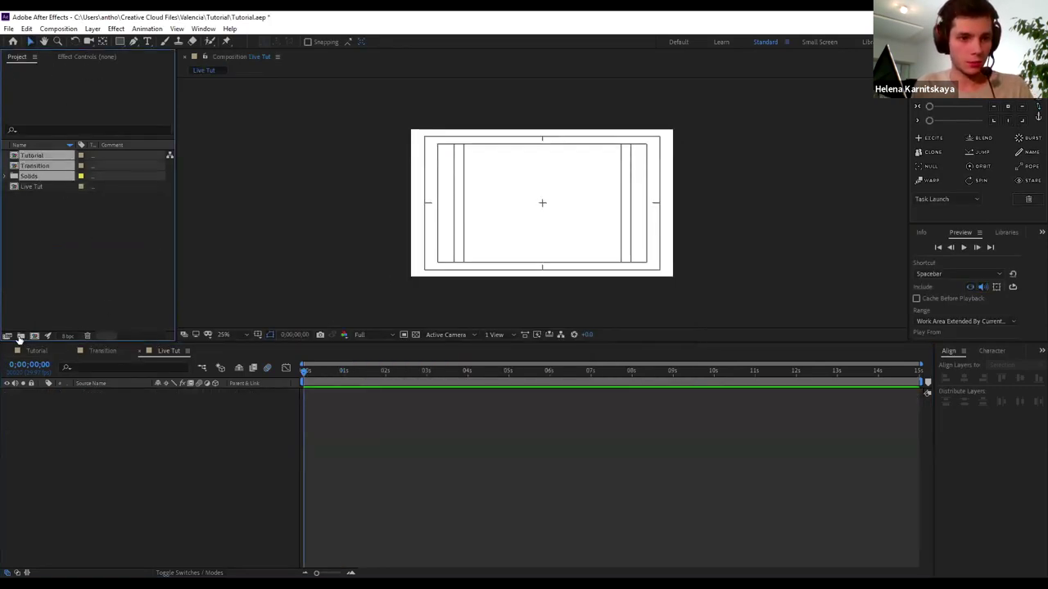
left_click(7, 336)
type("Pre")
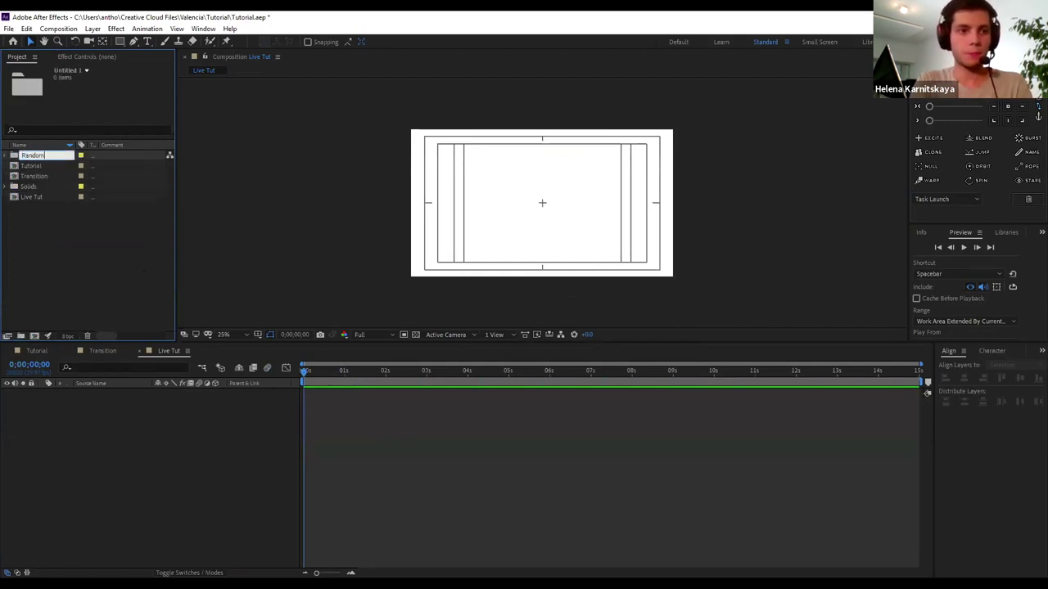
key("Return")
Delete the Tutorial, Transition and Solids items from the project
left_click(32, 176, "shift")
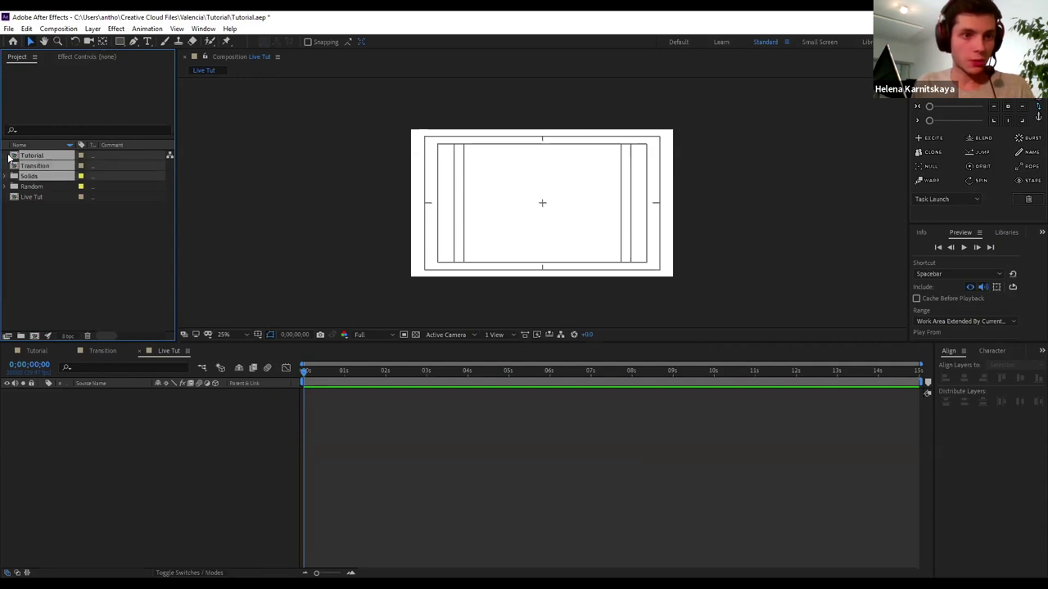
key("Delete")
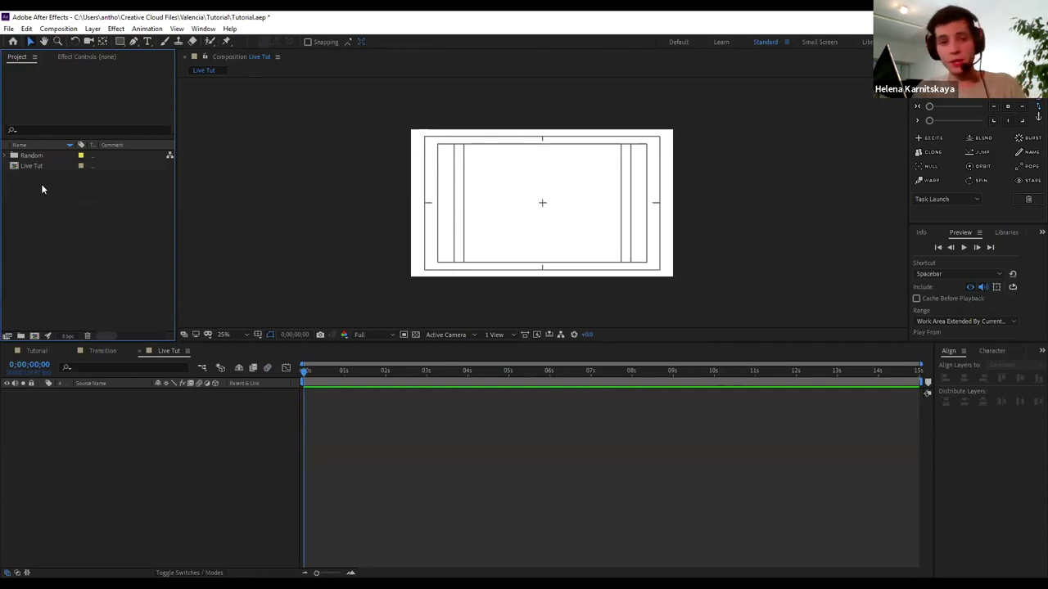
left_click(152, 412)
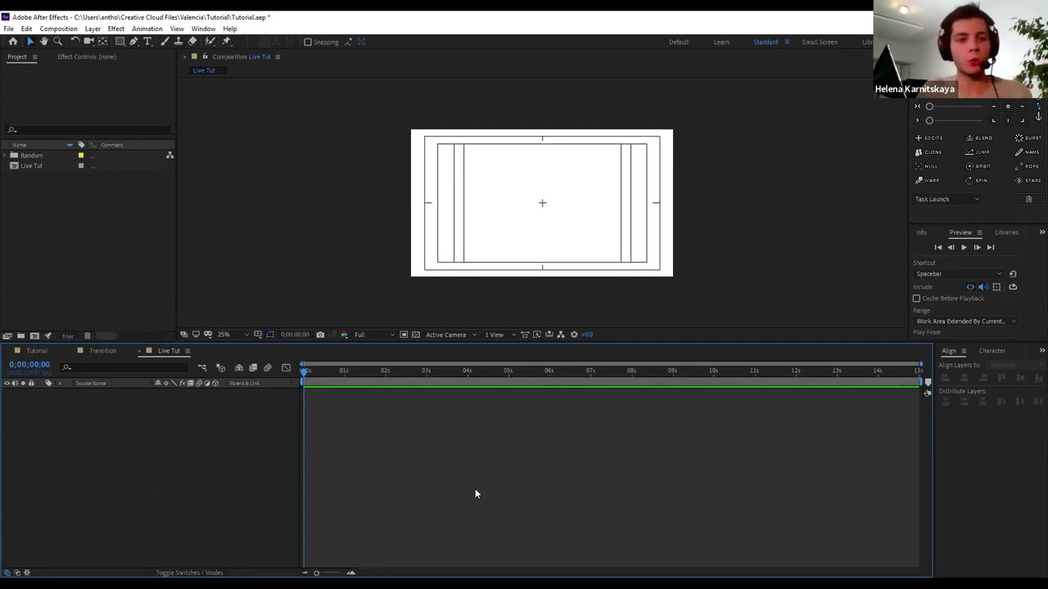
Close the Transition, Tutorial and Live Tut timelines, then reopen only Live Tut from the Project panel
left_click(70, 350)
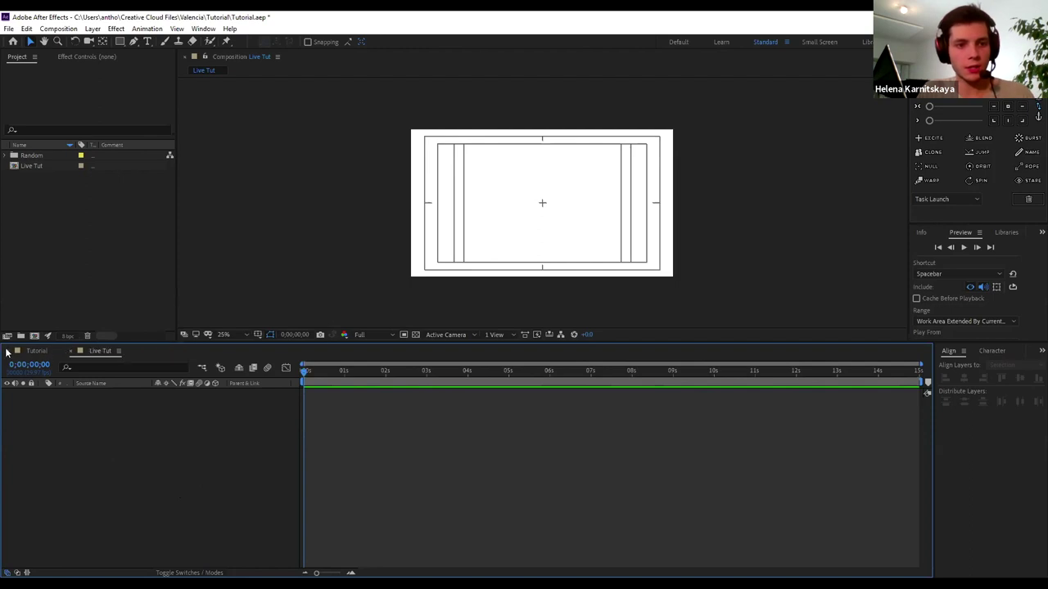
left_click(8, 350)
left_click(8, 350)
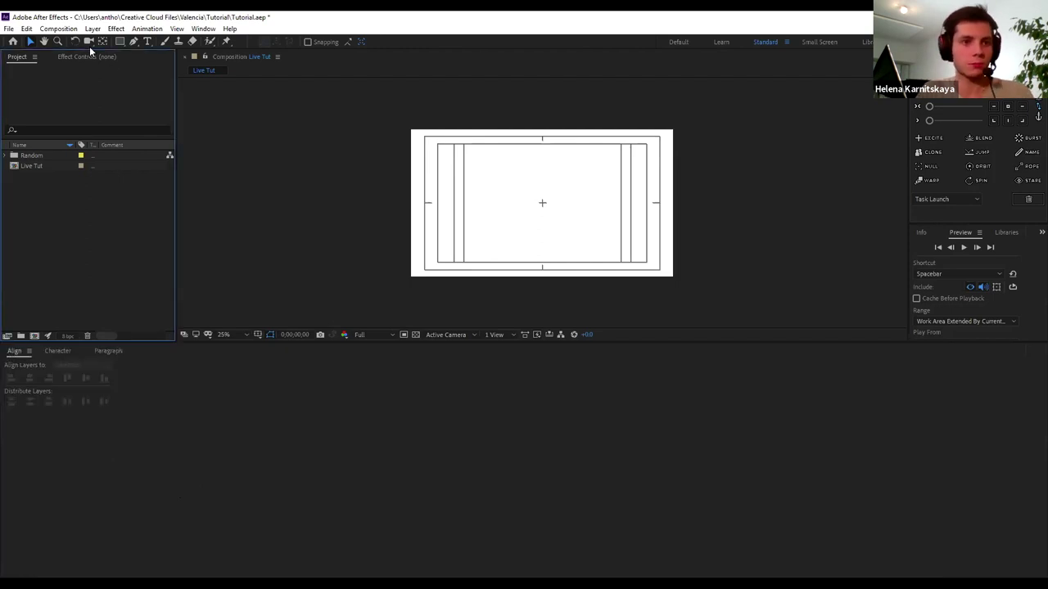
double_click(32, 165)
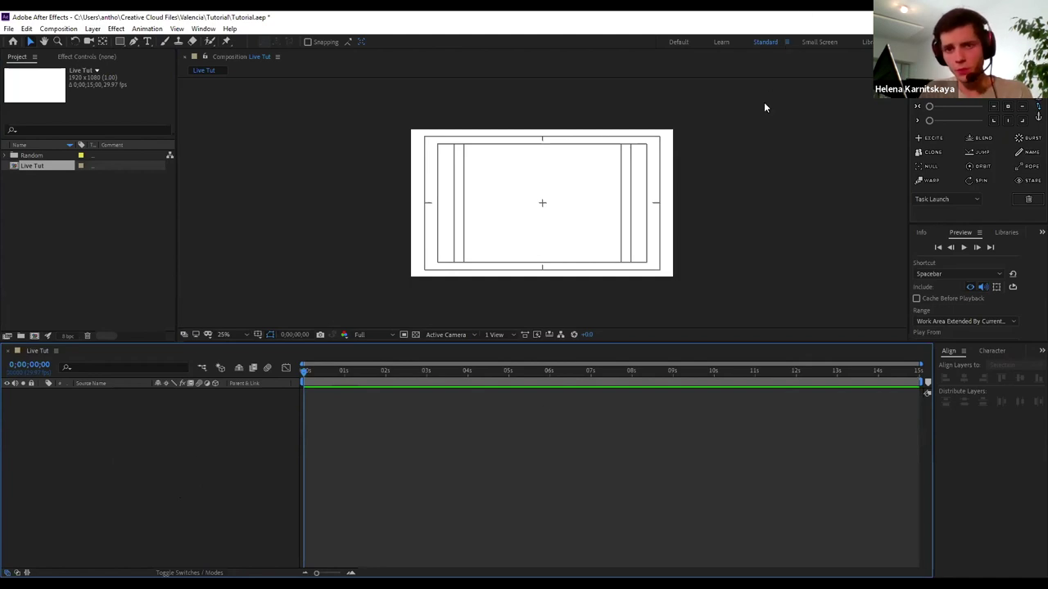
left_click(399, 246)
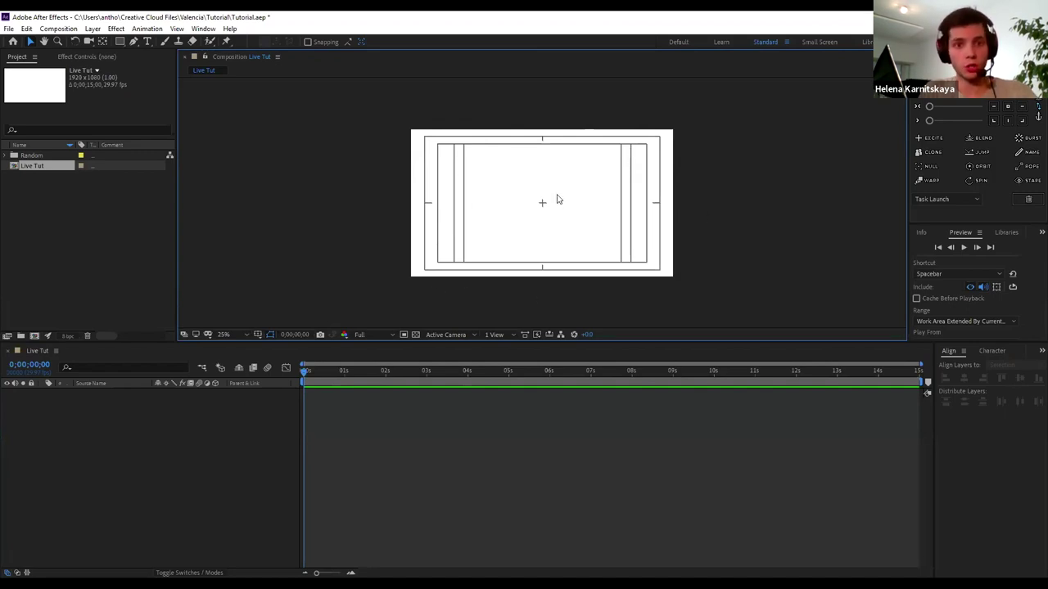
Start a centred text layer in Live Tut, type HELLO, then delete the word
key("ctrl+t")
left_click(505, 203)
type("HELLO")
left_click_drag(505, 203, 545, 201)
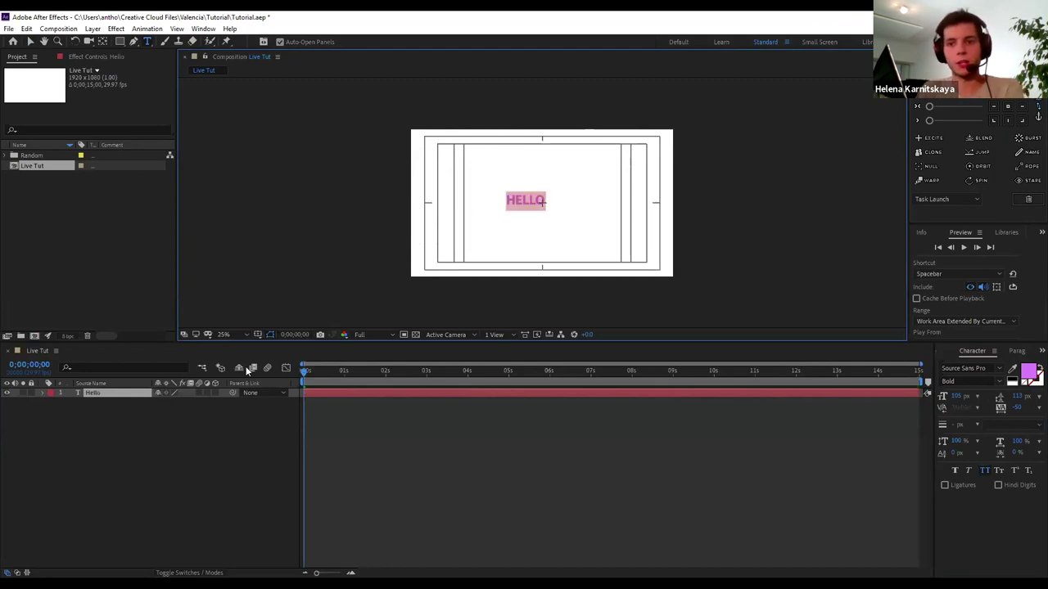
key("BackSpace")
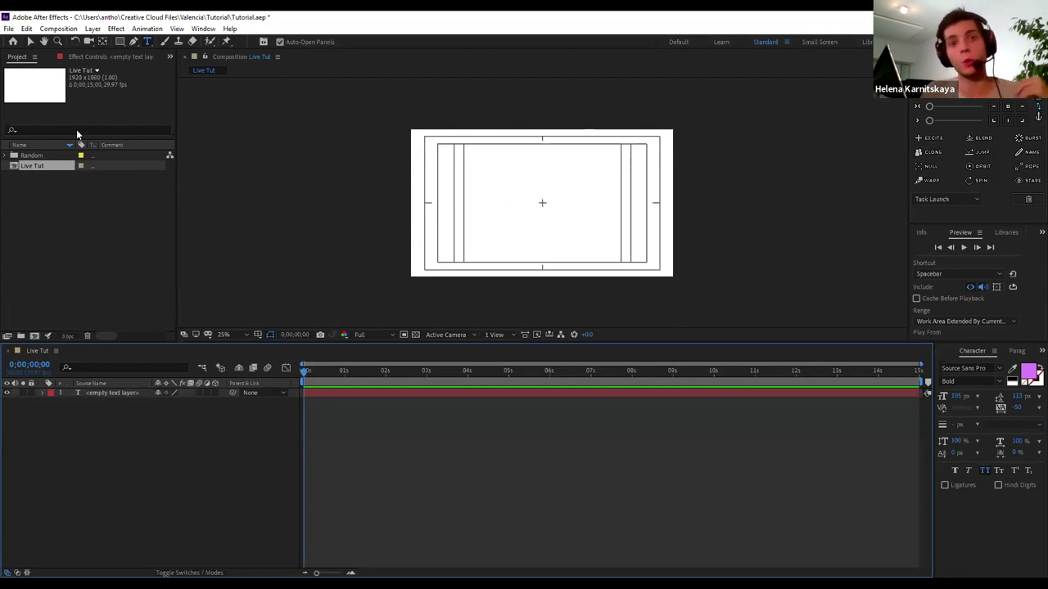
right_click(67, 197)
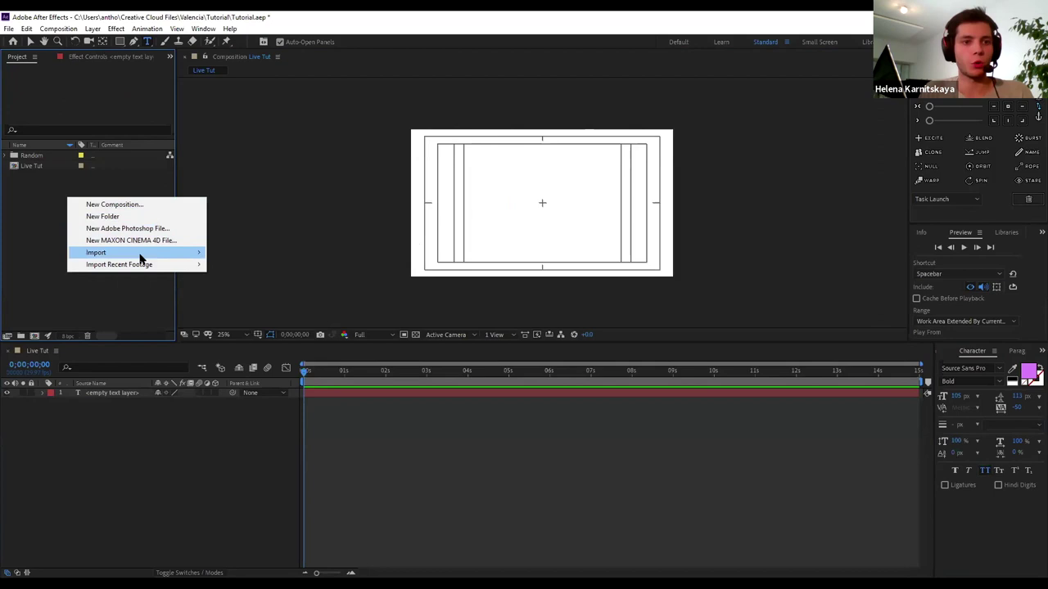
left_click(21, 276)
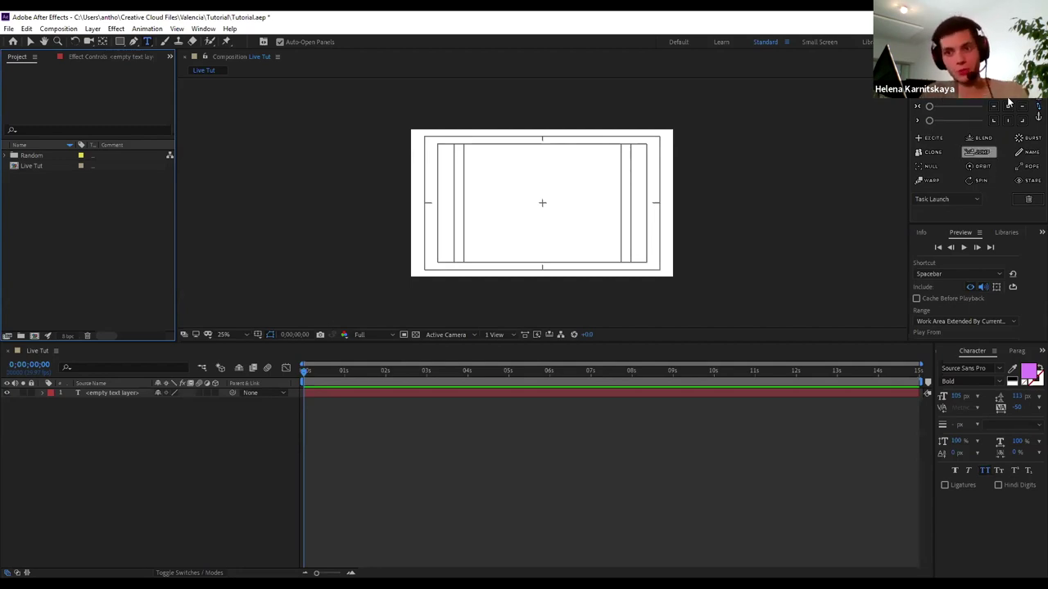
left_click(931, 152)
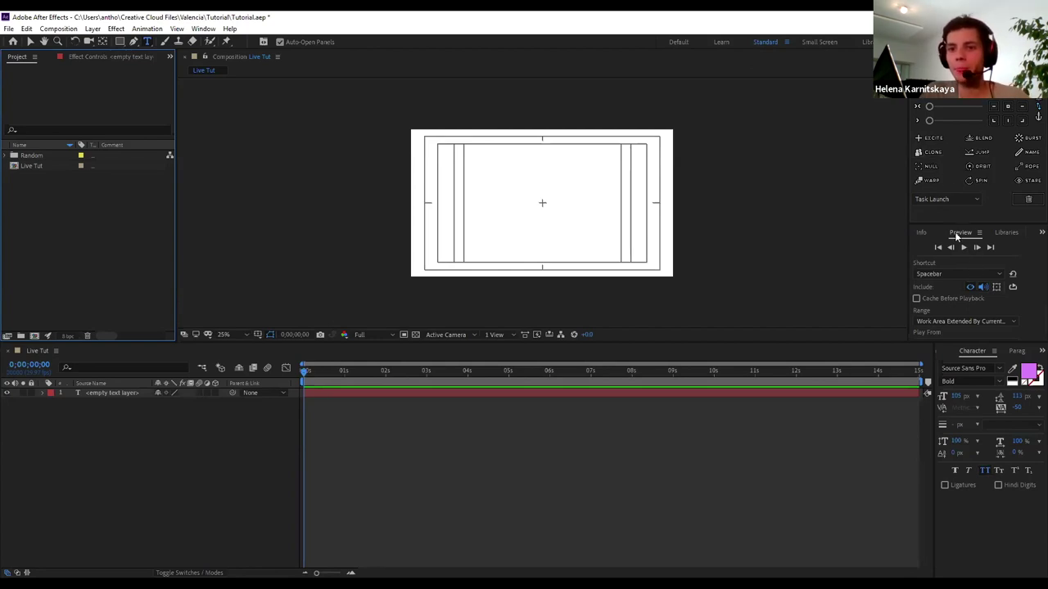
Cycle through the Info, Preview and Libraries panels, then show the Align panel and select the empty text layer
left_click(924, 231)
left_click(960, 232)
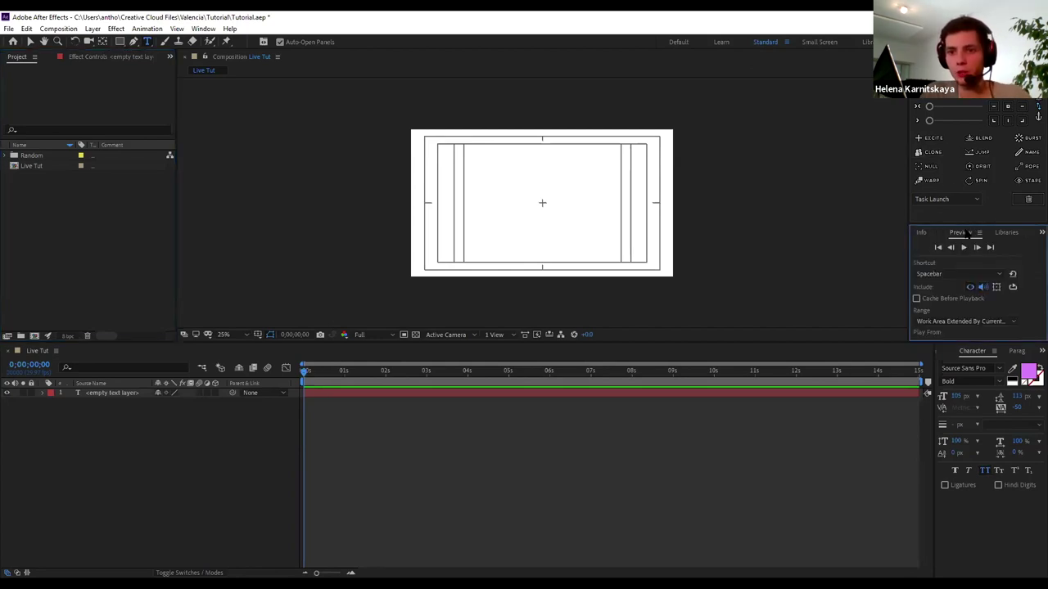
left_click(1006, 233)
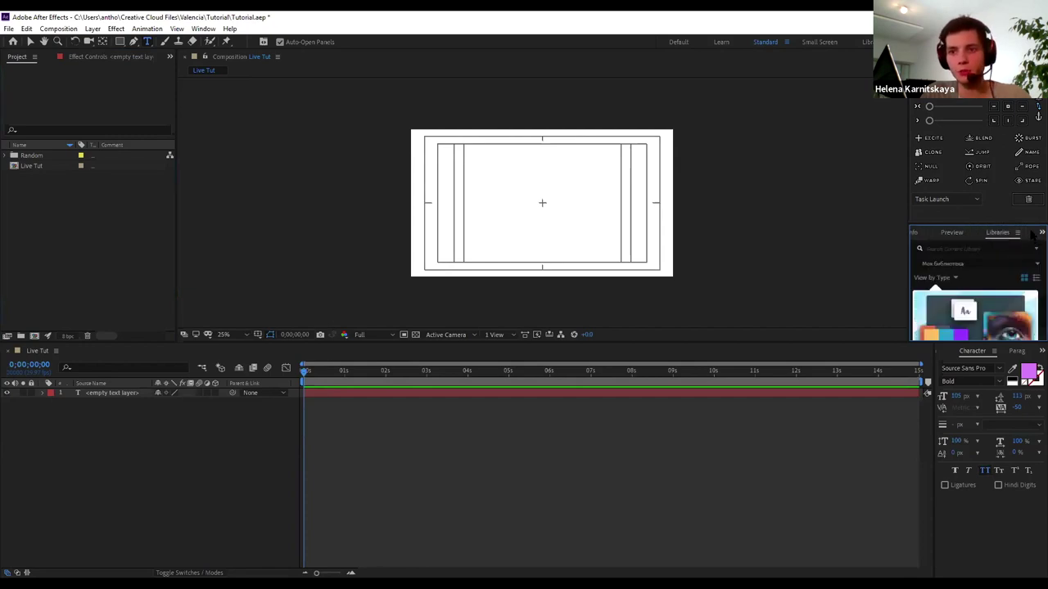
left_click(1036, 234)
left_click(960, 236)
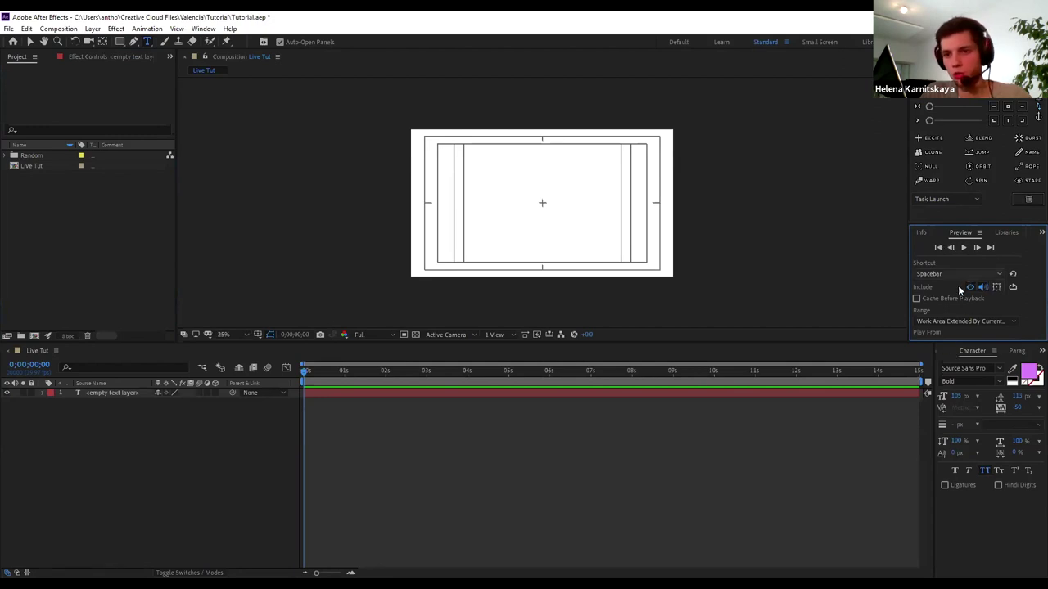
left_click(921, 233)
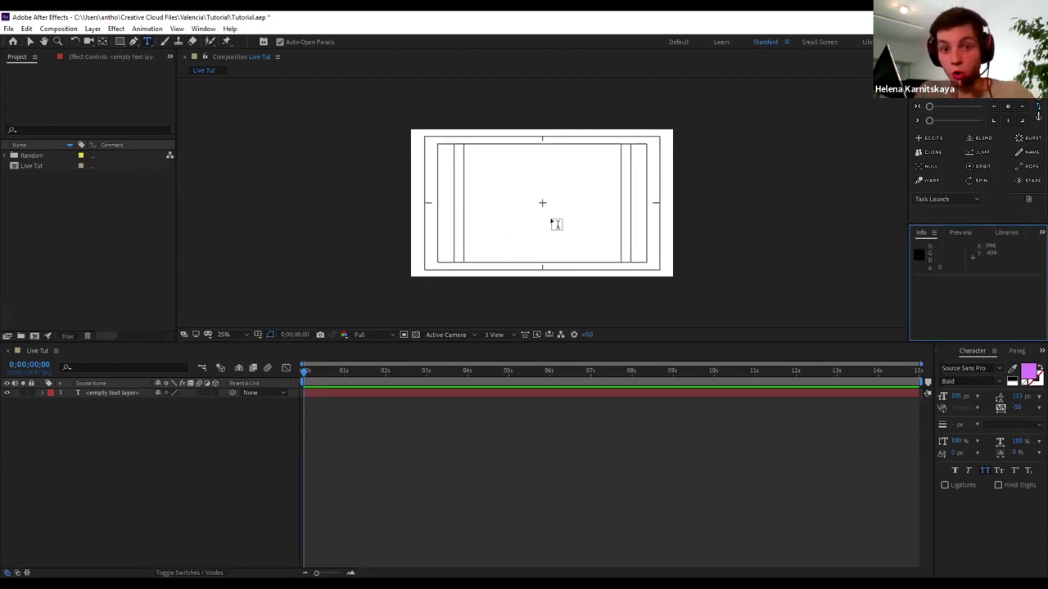
left_click(961, 233)
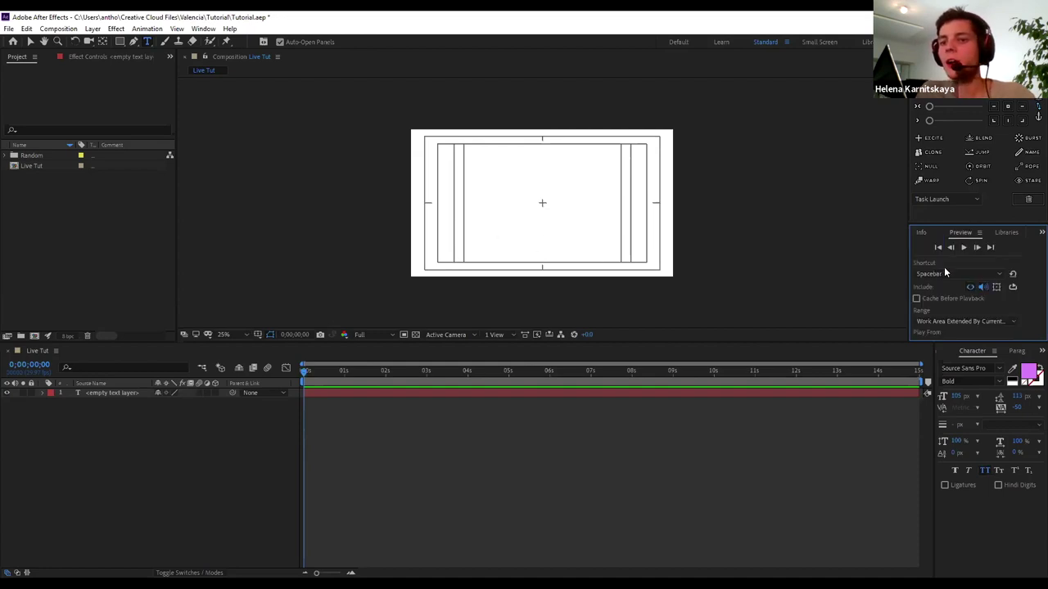
left_click(945, 357)
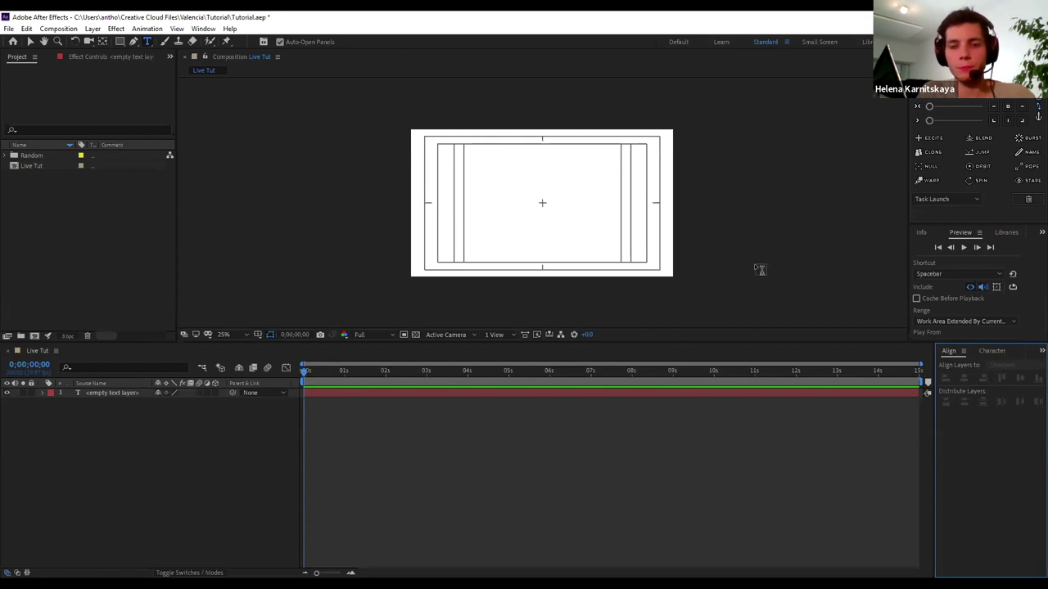
left_click(102, 392)
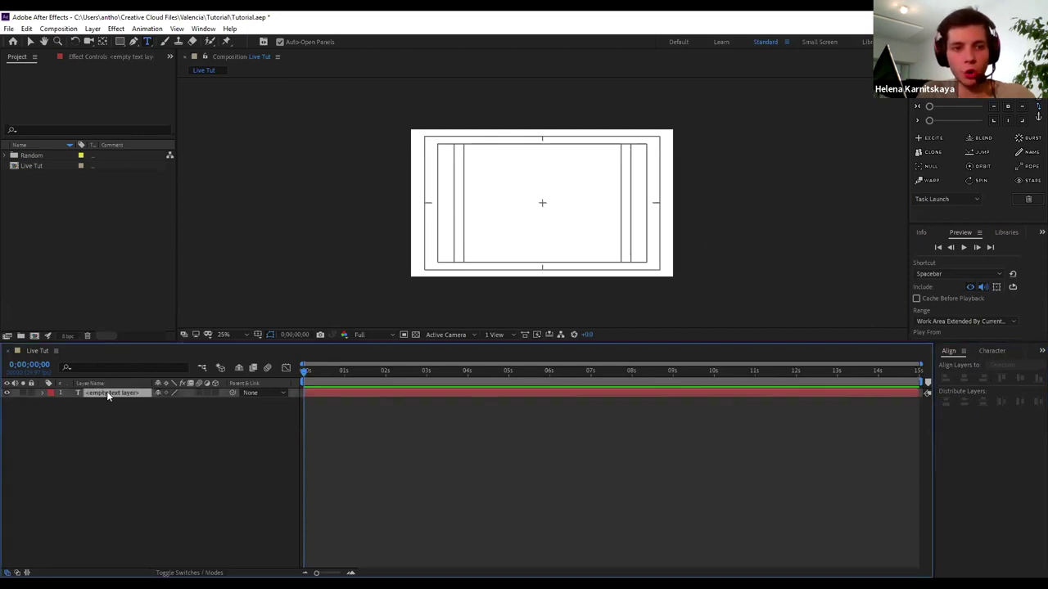
Type HELLO as a new text layer and delete the leftover empty text layer
left_click(505, 206)
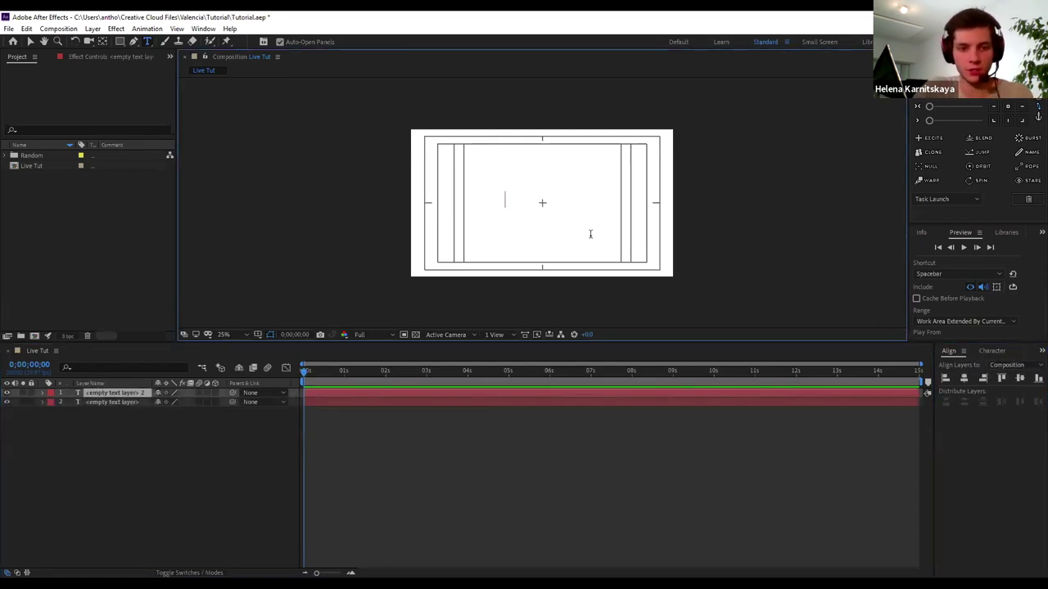
type("HELLO")
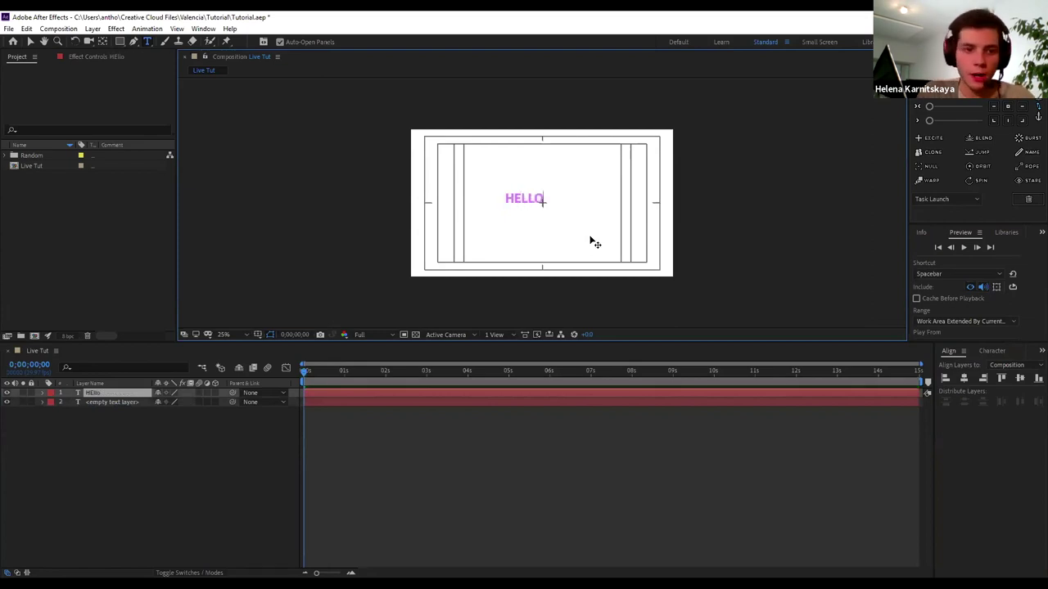
left_click(119, 403)
key("Delete")
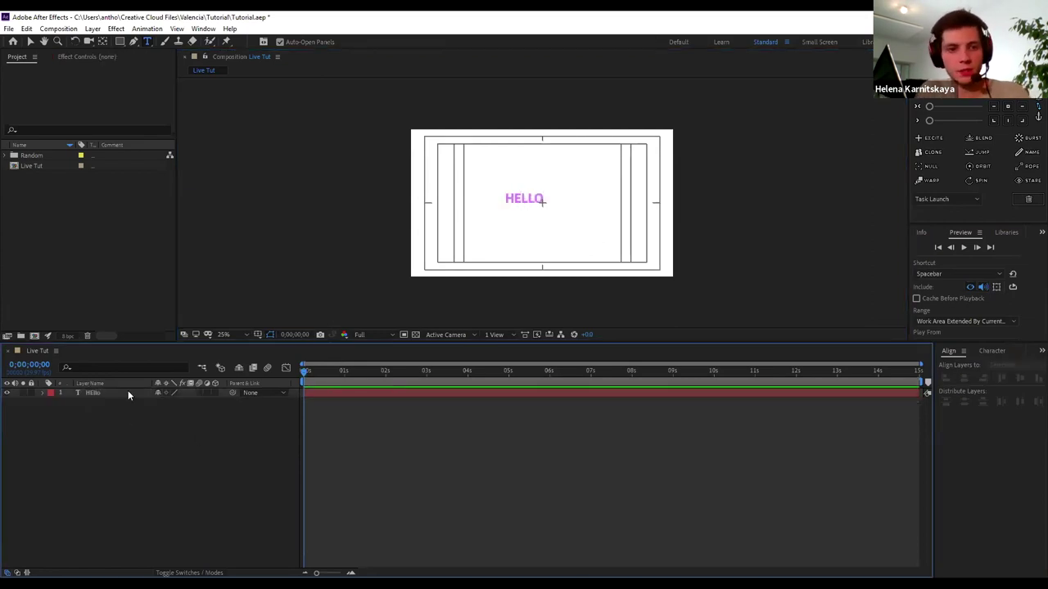
left_click(118, 392)
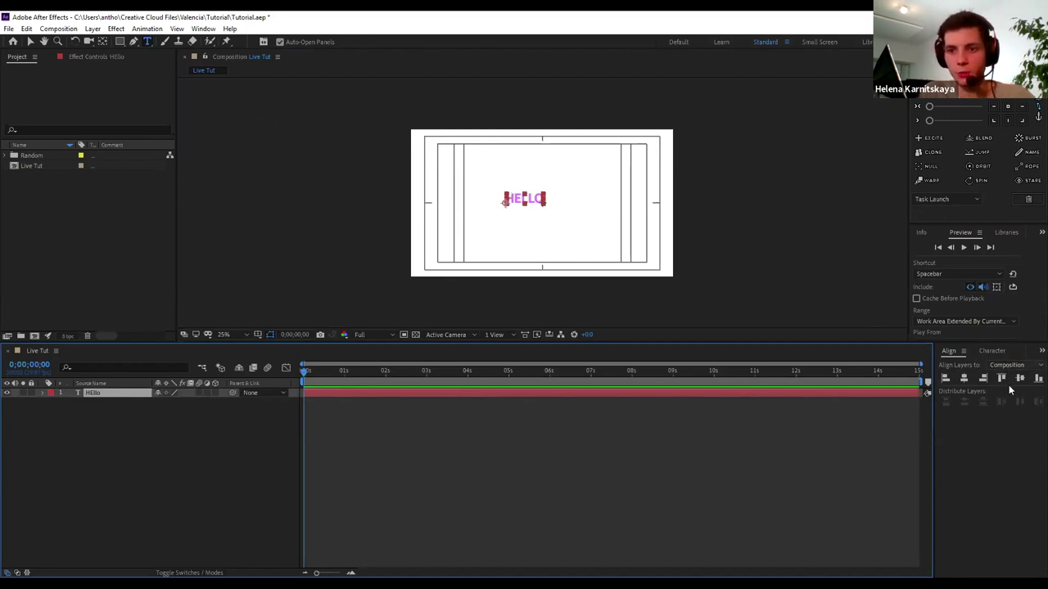
Align HELLO to horizontal and vertical centre relative to the composition, undoing a test top-edge align
left_click(963, 377)
left_click(1021, 378)
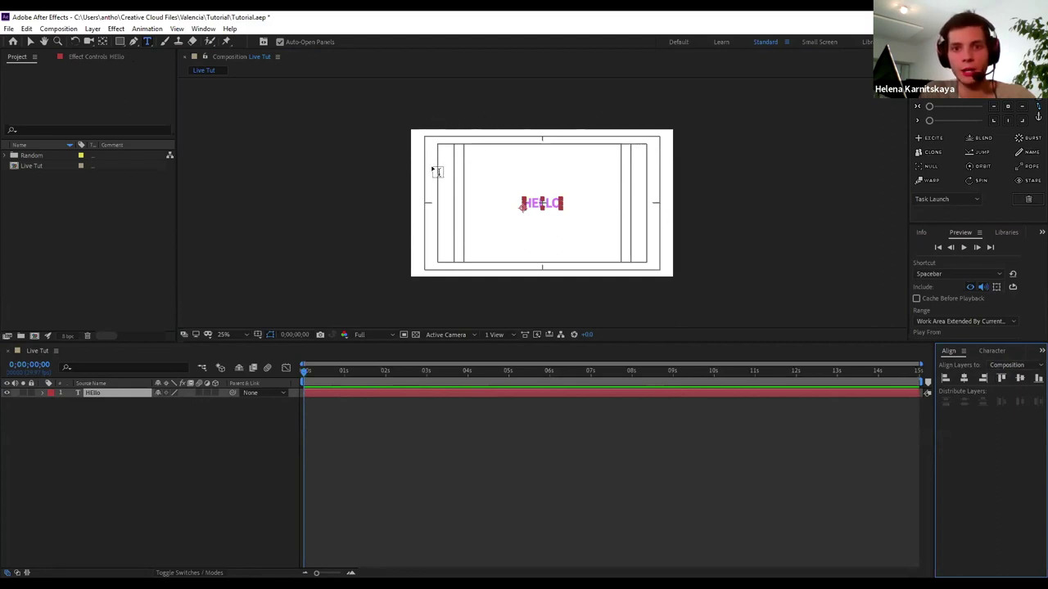
left_click(1001, 377)
left_click(1008, 366)
left_click(1005, 366)
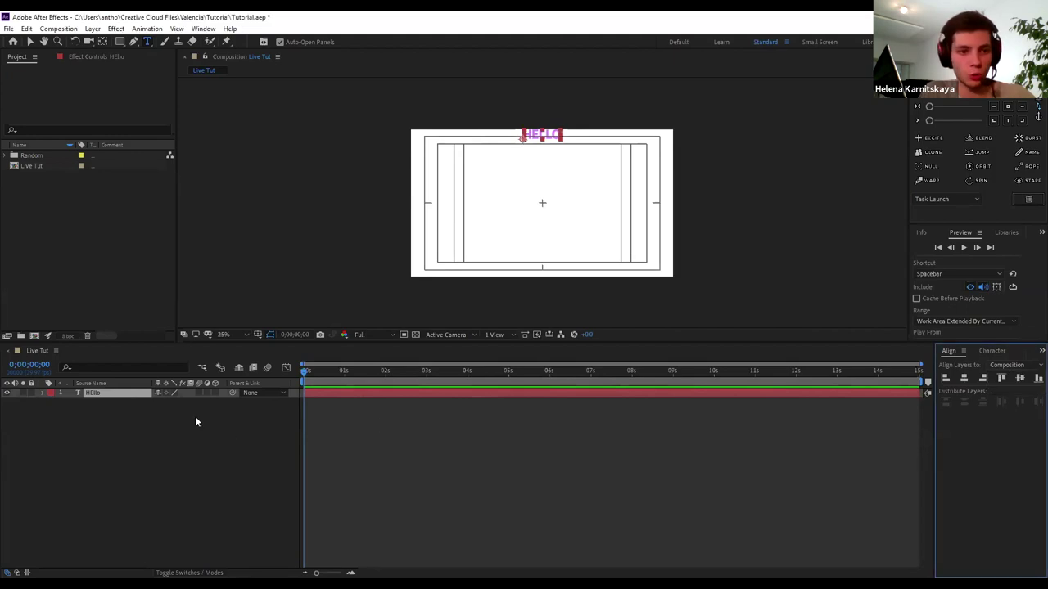
left_click(115, 429)
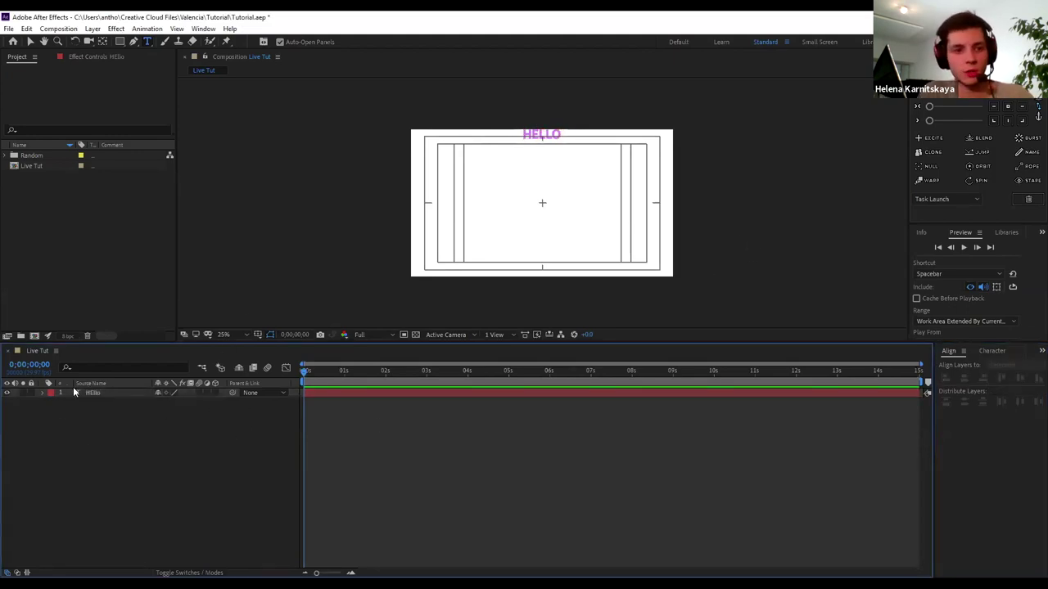
left_click(113, 396)
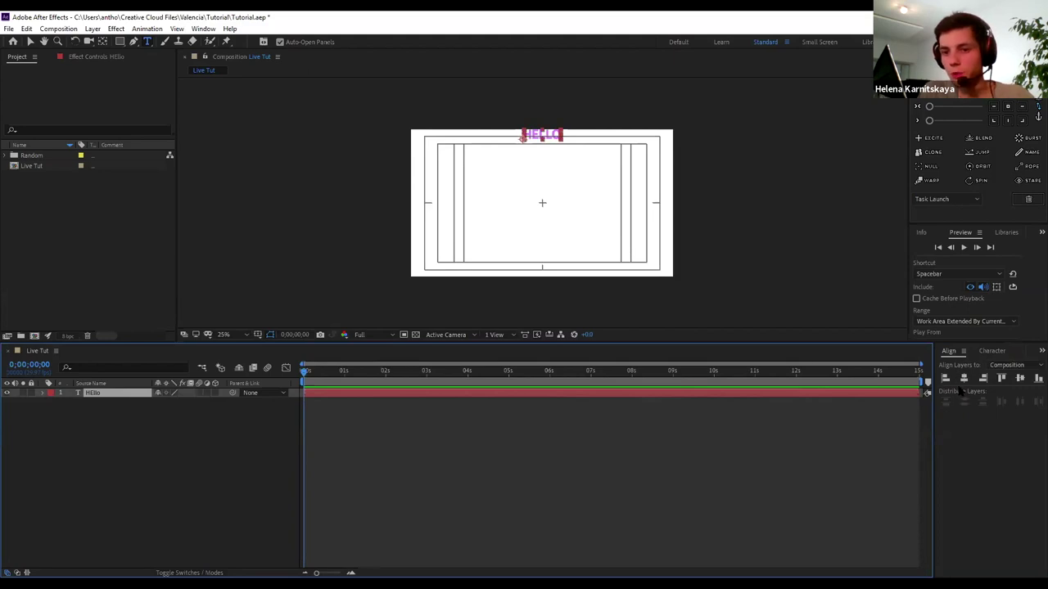
left_click(1019, 379)
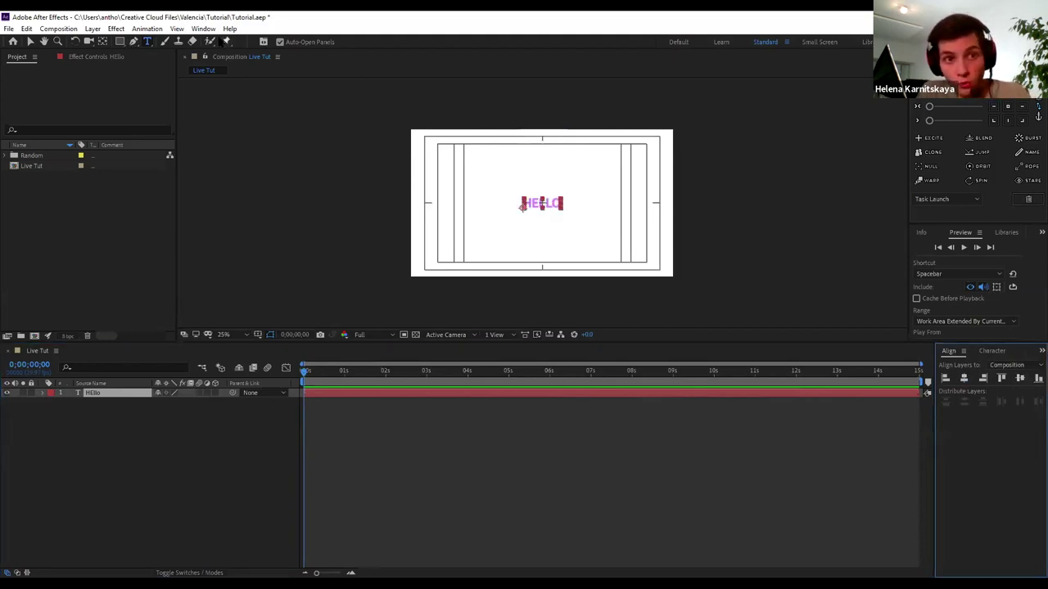
left_click(195, 30)
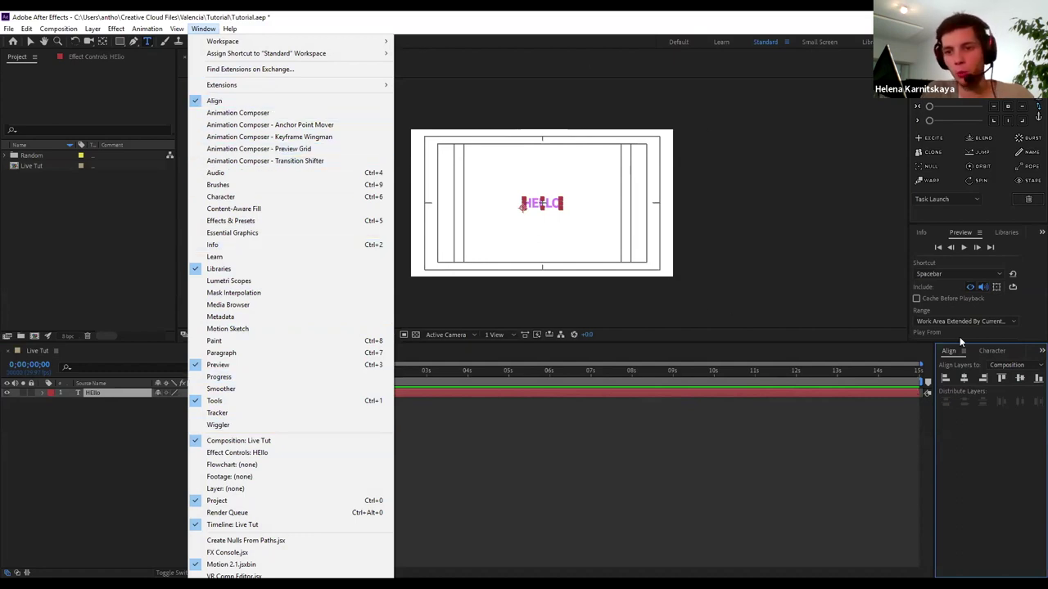
Set the HELLO fill colour to red (#E60000) in the Character panel, then show the Paragraph panel
left_click(985, 356)
left_click(985, 355)
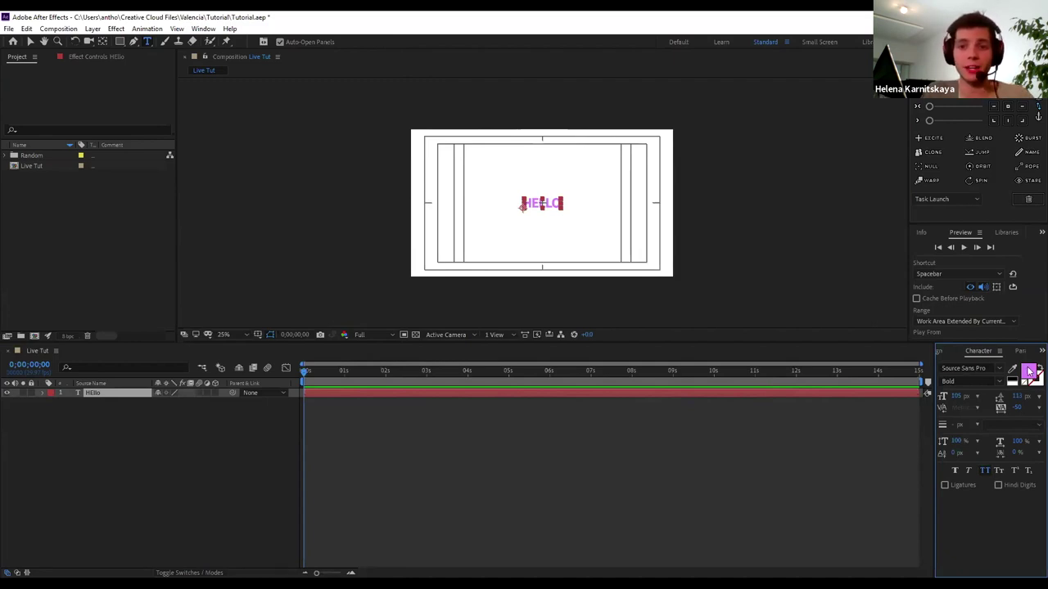
left_click(1028, 371)
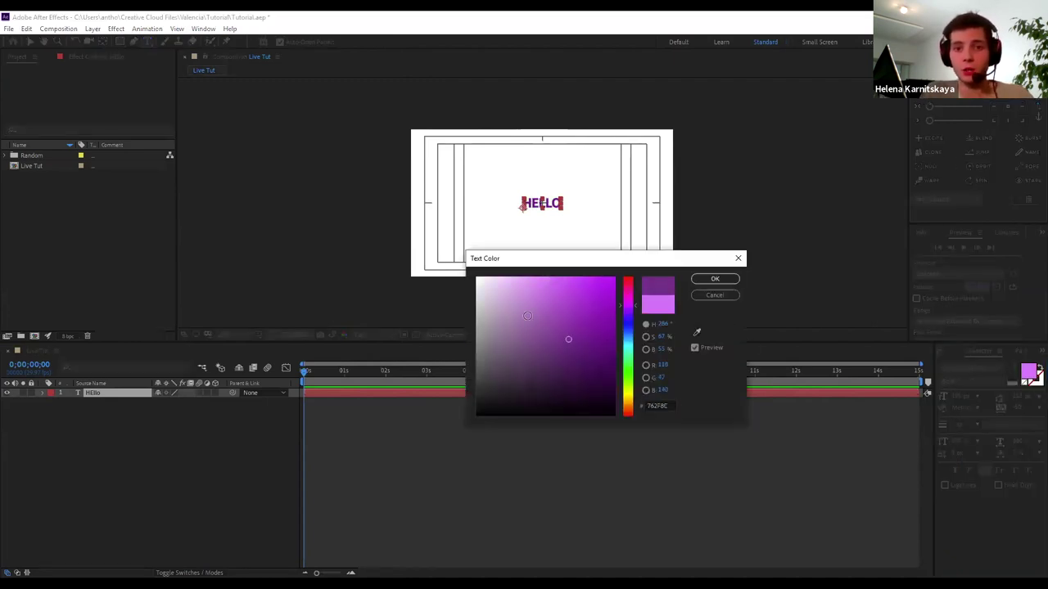
left_click_drag(628, 347, 629, 396)
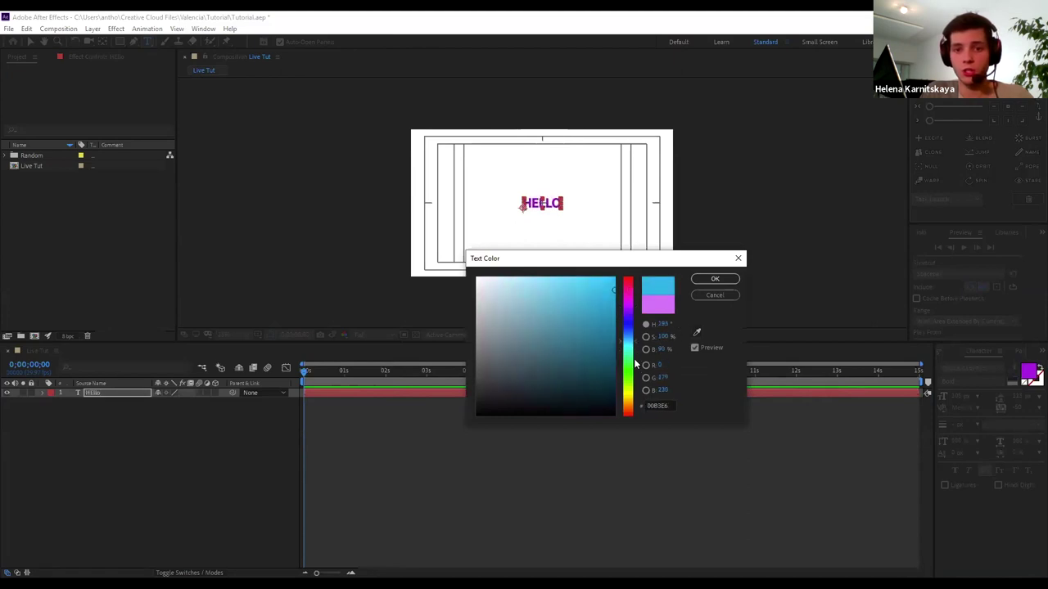
left_click_drag(633, 304, 625, 250)
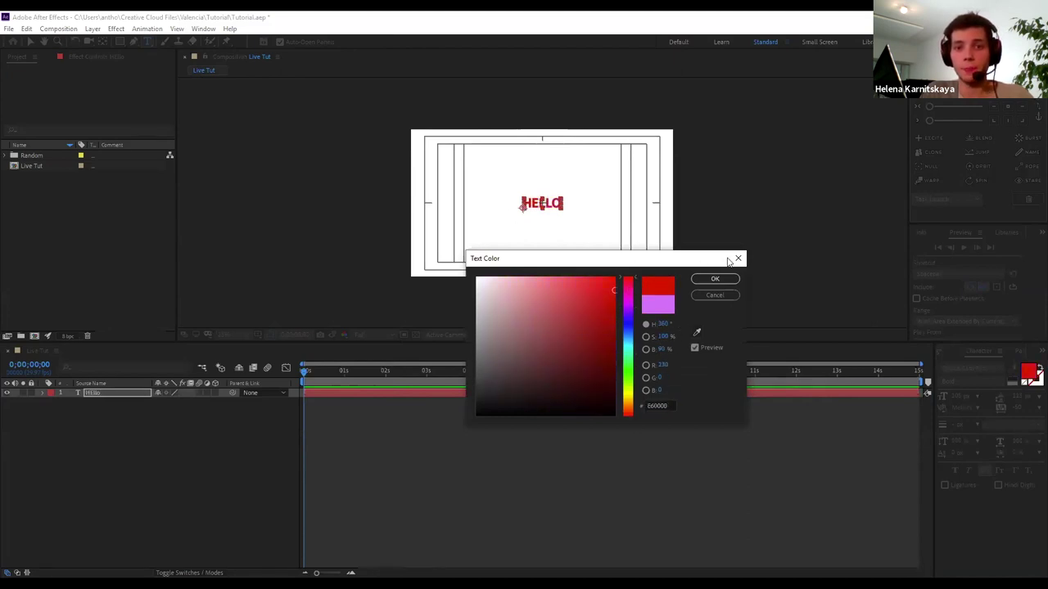
left_click(723, 282)
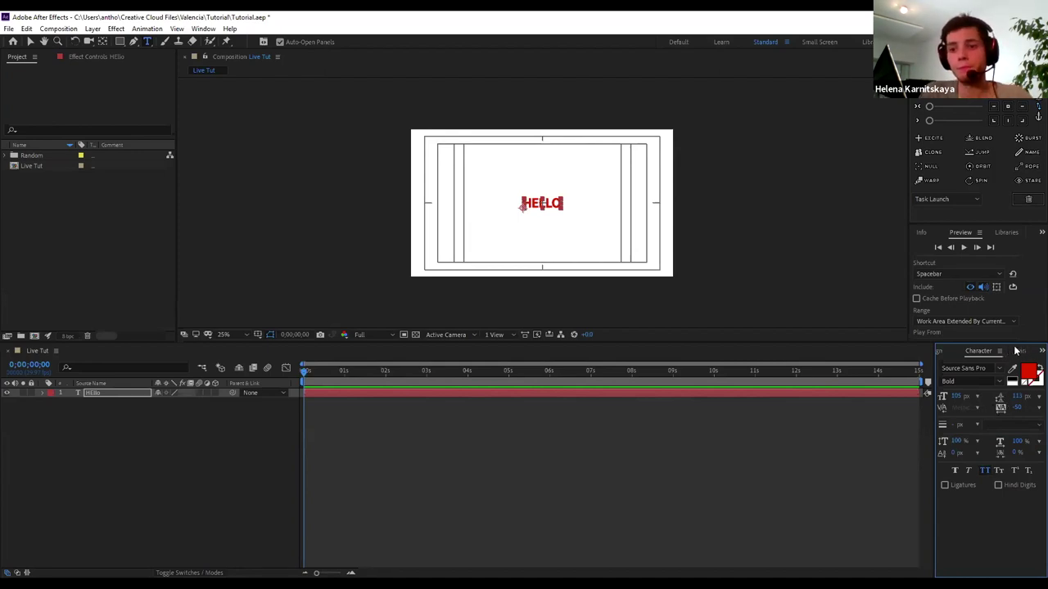
left_click(1017, 350)
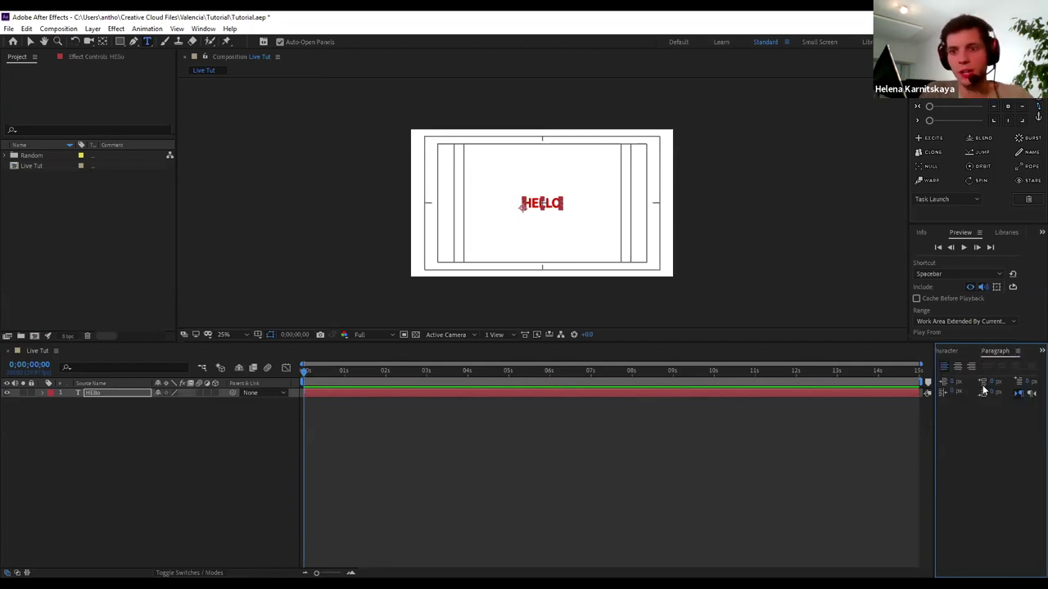
Try centre and right paragraph alignment on HELLO, then return it to left alignment
left_click(957, 366)
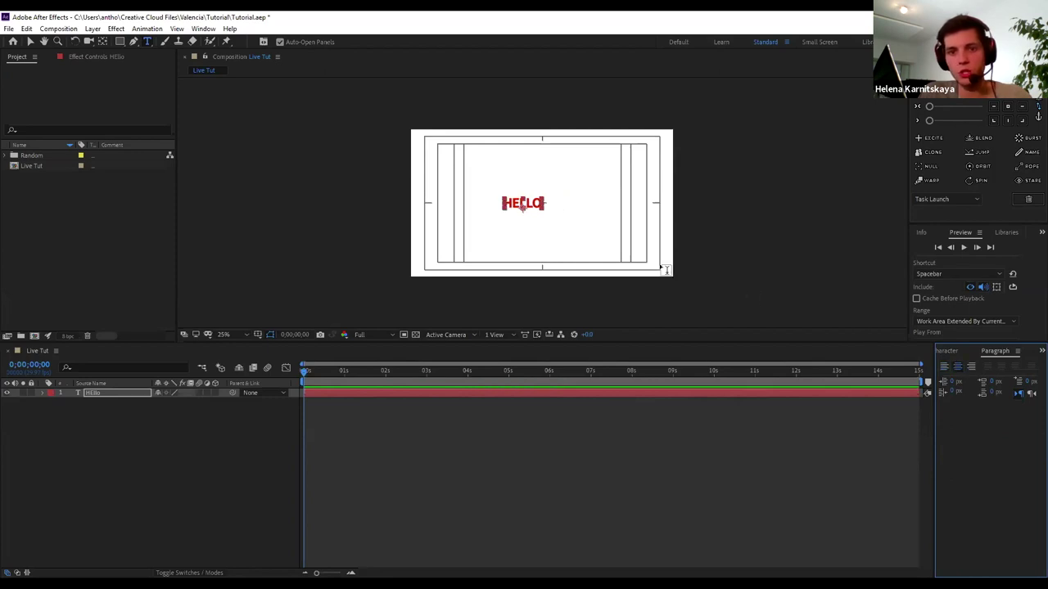
left_click(970, 366)
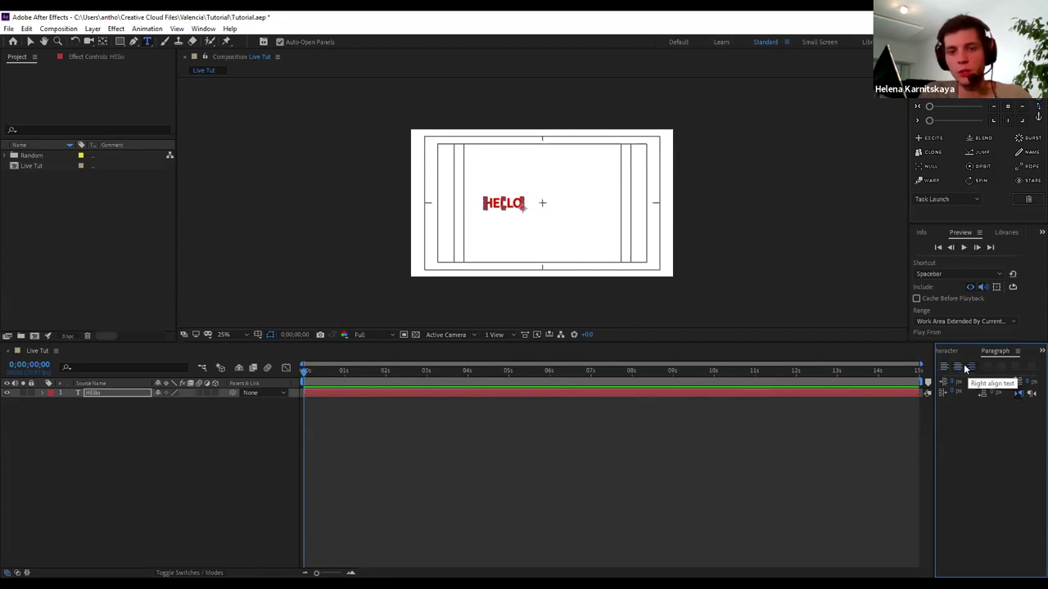
left_click(957, 366)
left_click(943, 366)
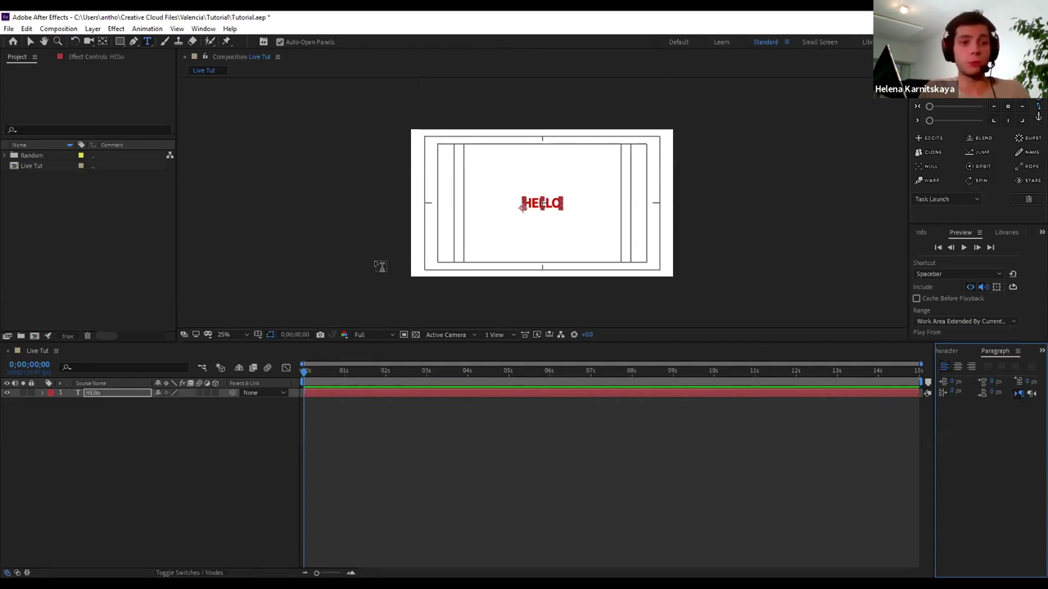
Select the HELLO text layer and show its empty Effect Controls
left_click(35, 199)
left_click(550, 205)
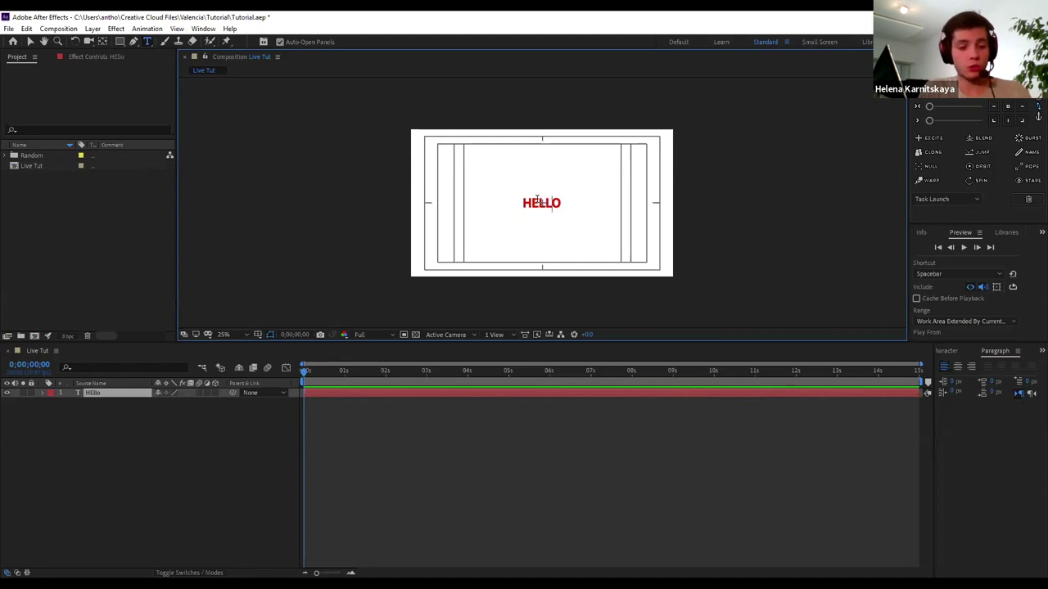
double_click(541, 205)
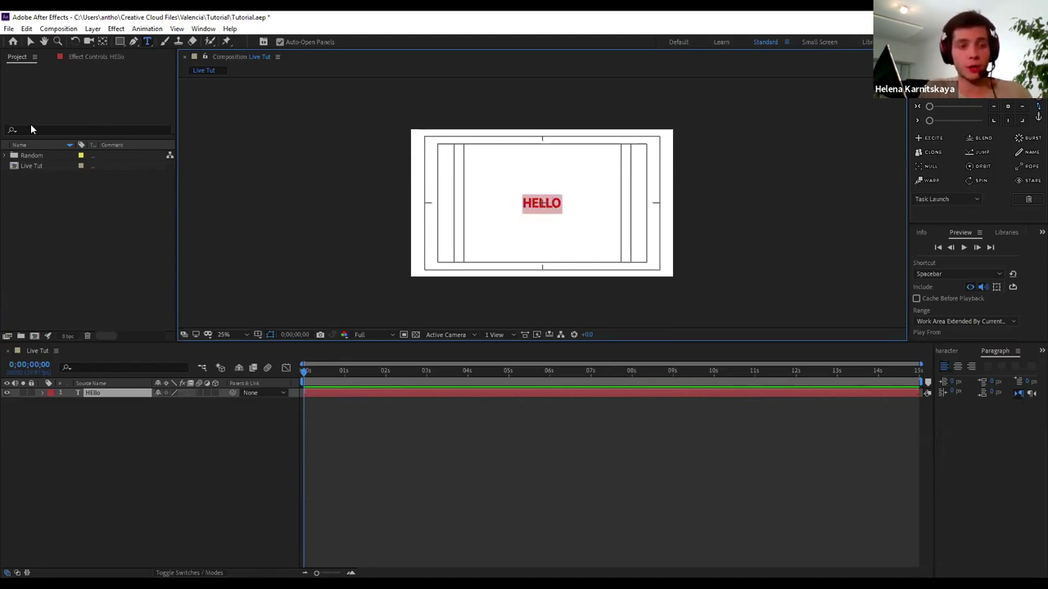
left_click(85, 56)
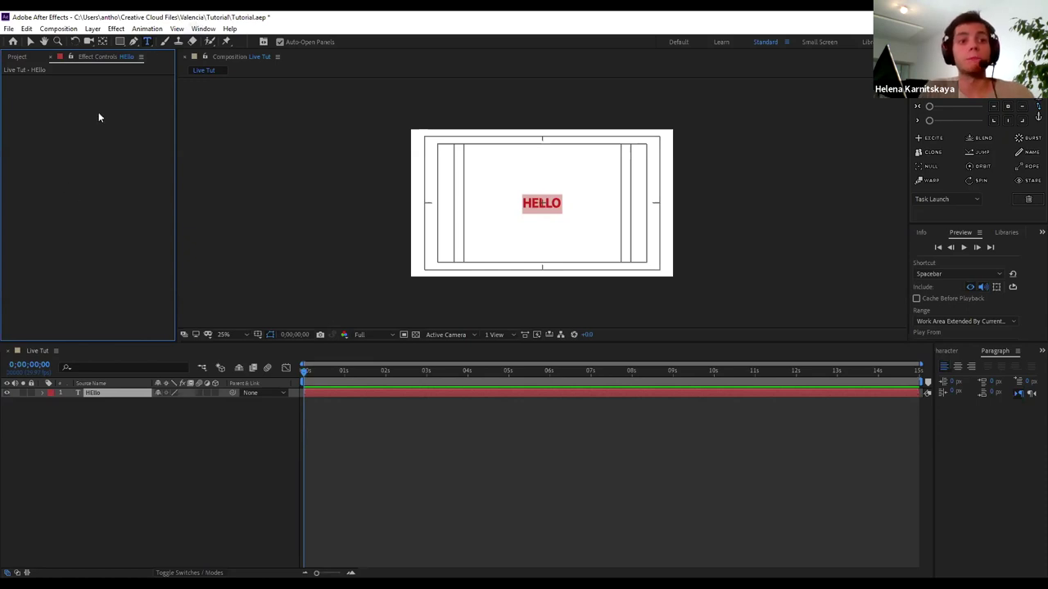
left_click(116, 29)
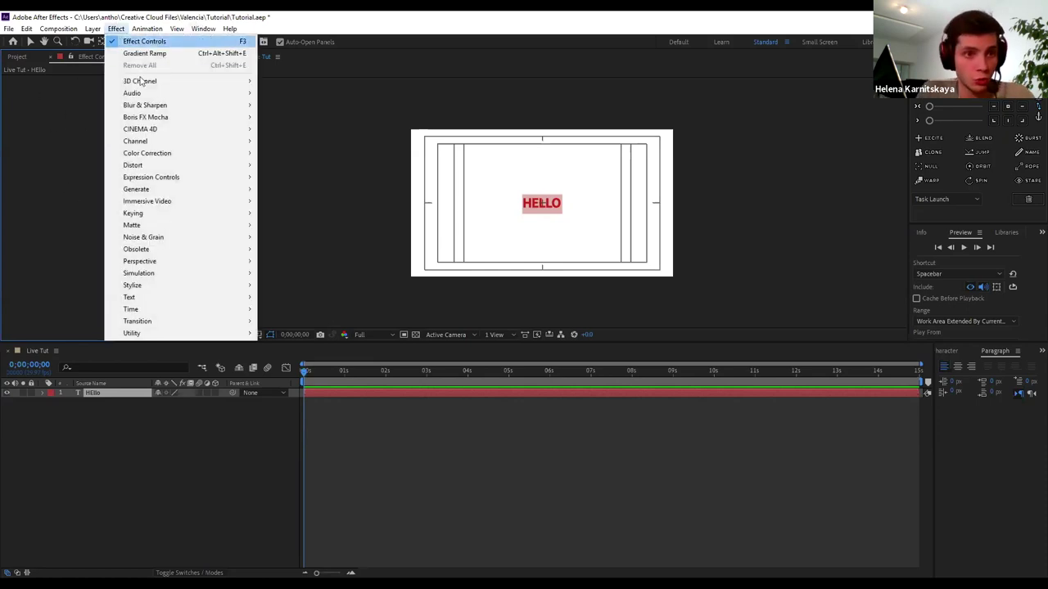
mouse_move(188, 165)
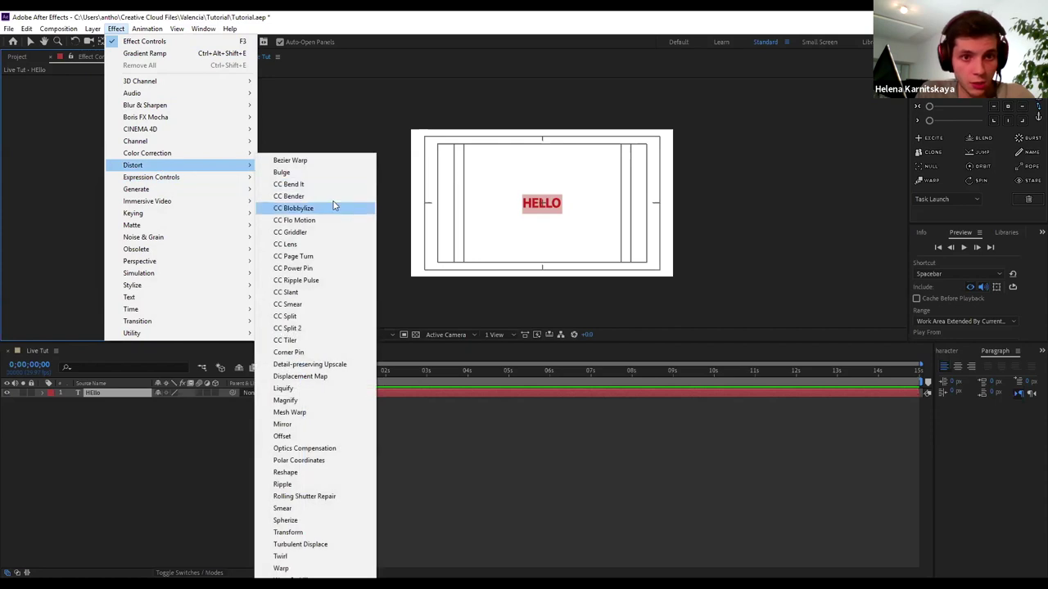
left_click(324, 184)
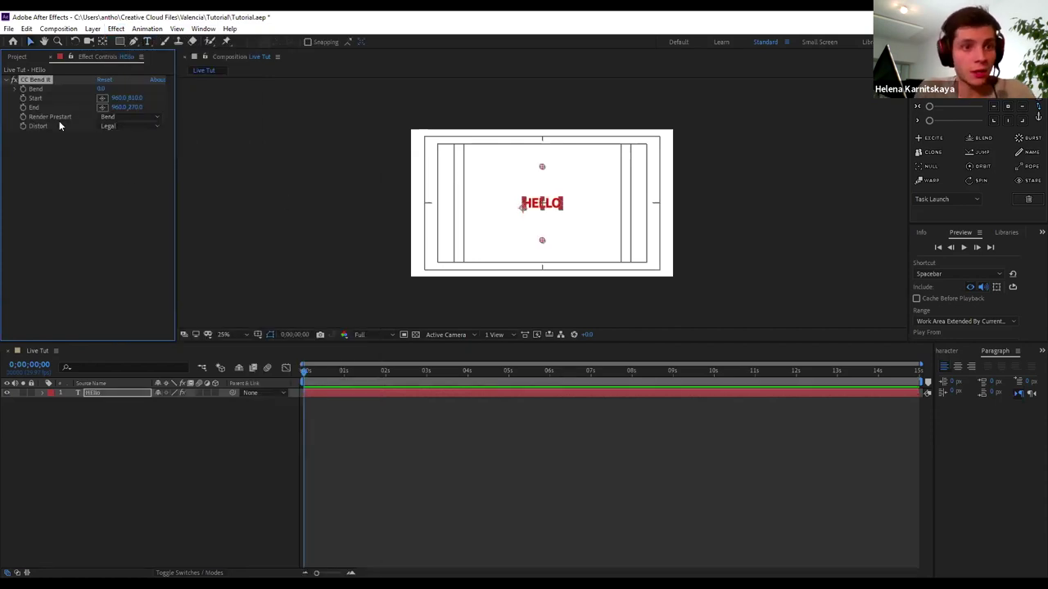
mouse_move(100, 89)
left_mouse_down()
mouse_move(152, 100)
mouse_move(230, 169)
left_mouse_up()
mouse_move(85, 93)
left_mouse_down()
mouse_move(135, 109)
mouse_move(110, 133)
left_mouse_up()
left_click(154, 117)
left_click(137, 144)
left_click(126, 117)
left_click(125, 153)
left_click(122, 128)
left_click(127, 150)
left_click(128, 124)
left_click(123, 139)
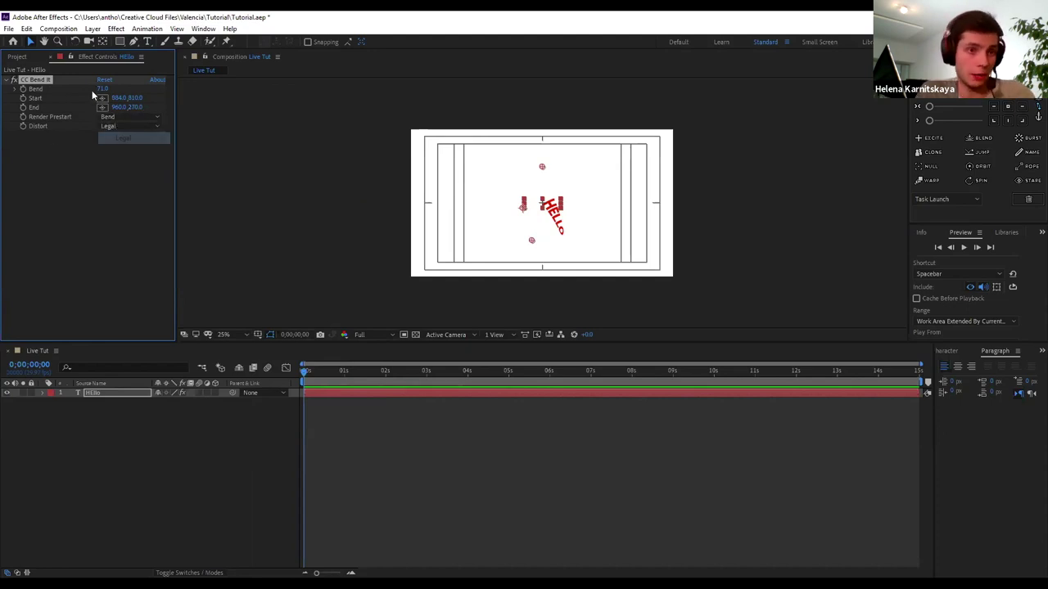
left_click(14, 79)
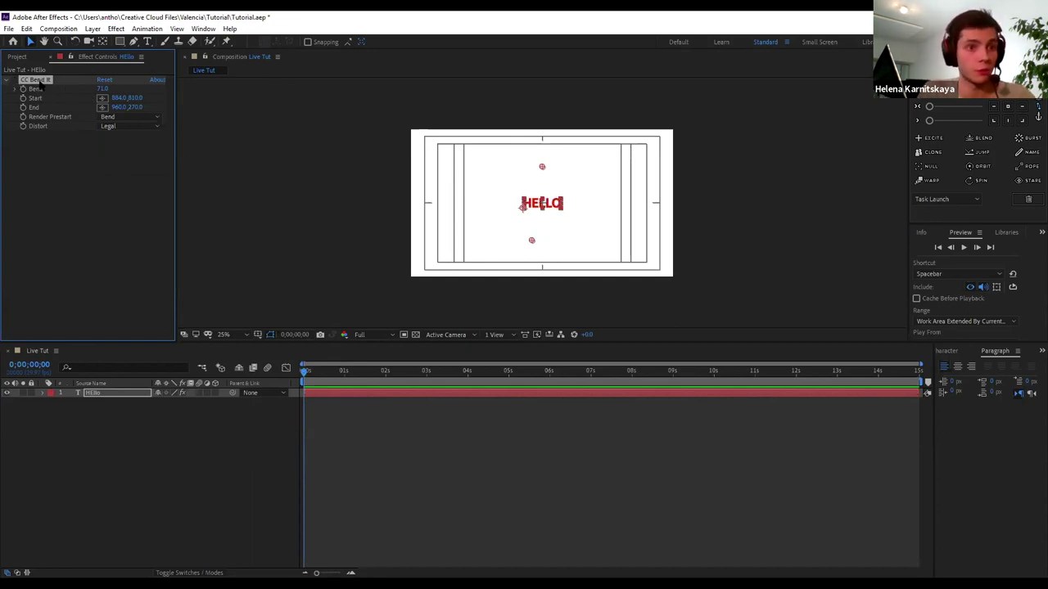
key("Delete")
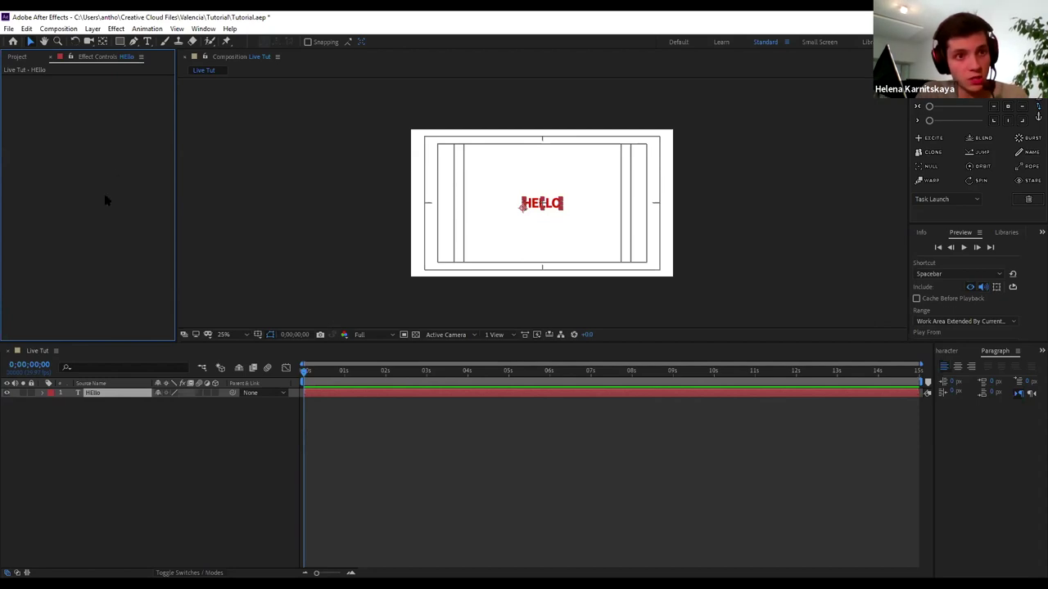
left_click(115, 413)
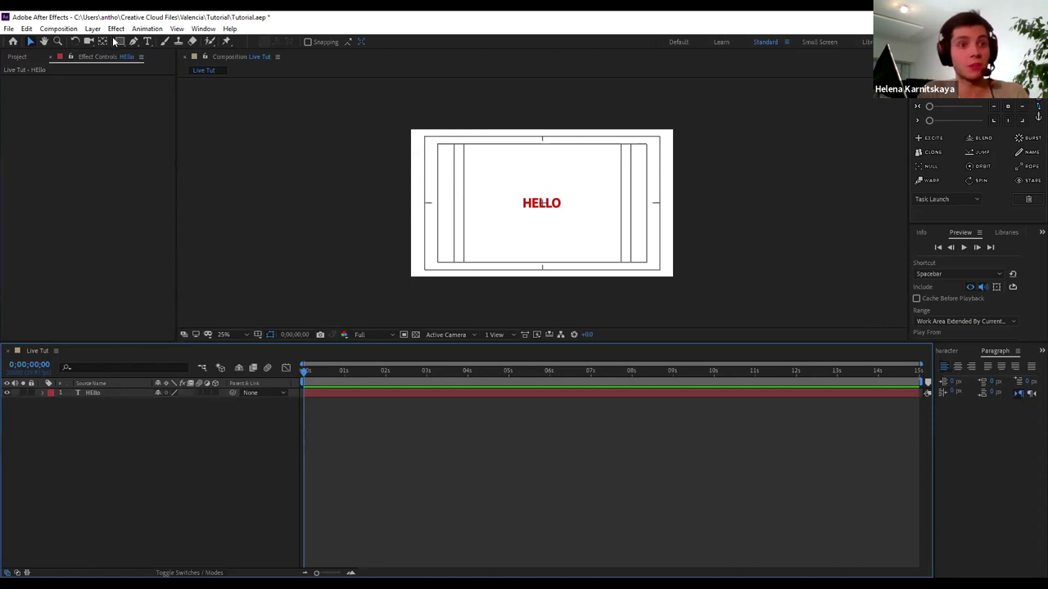
left_click(147, 43)
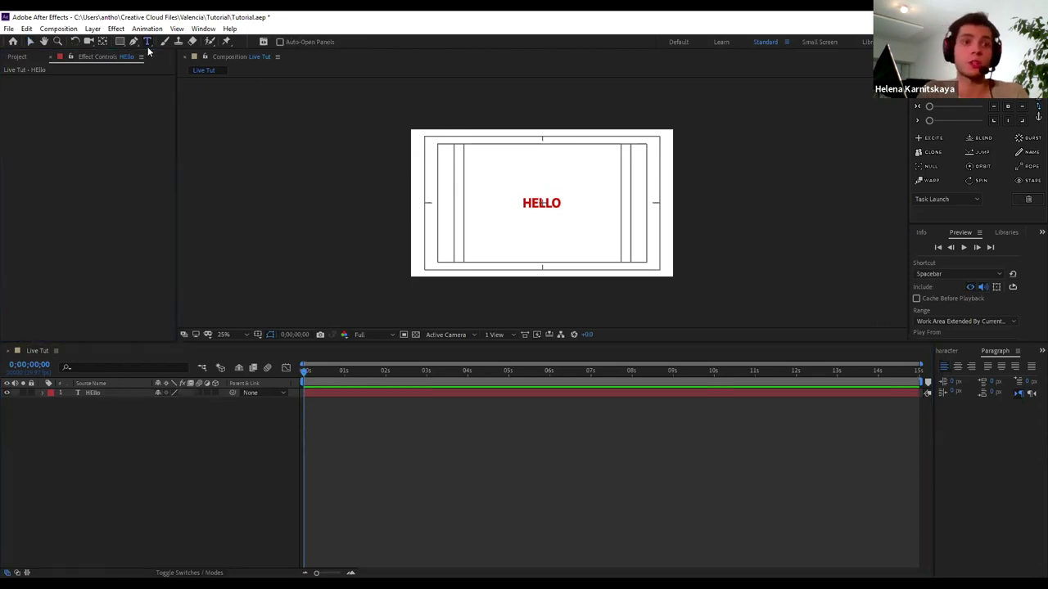
left_click(536, 169)
type("dasfpoiajsgjispjo")
left_click(105, 179)
key("v")
left_click_drag(586, 173, 536, 190)
key("Return")
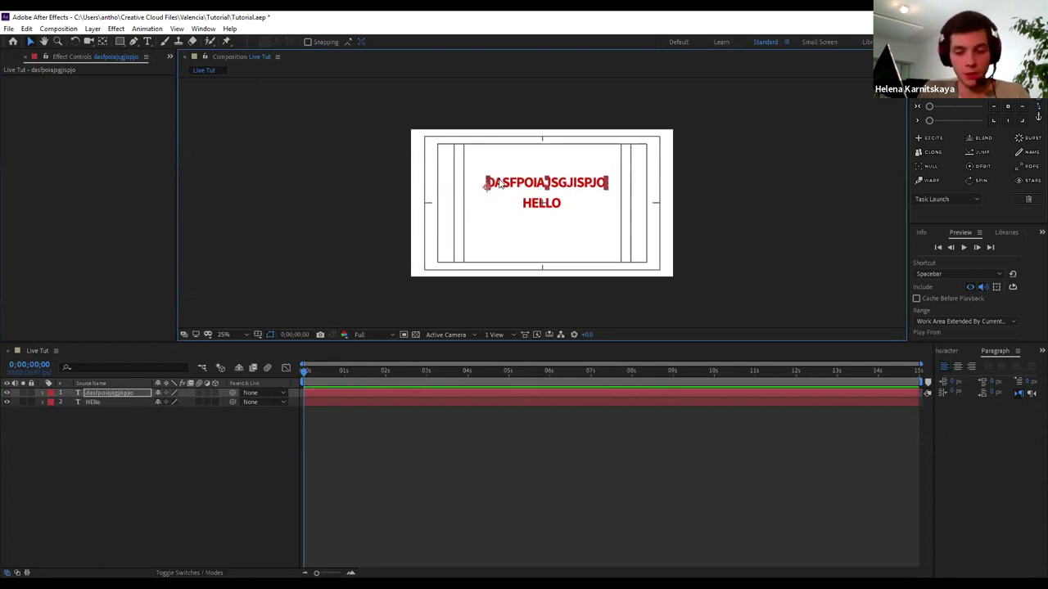
key("Delete")
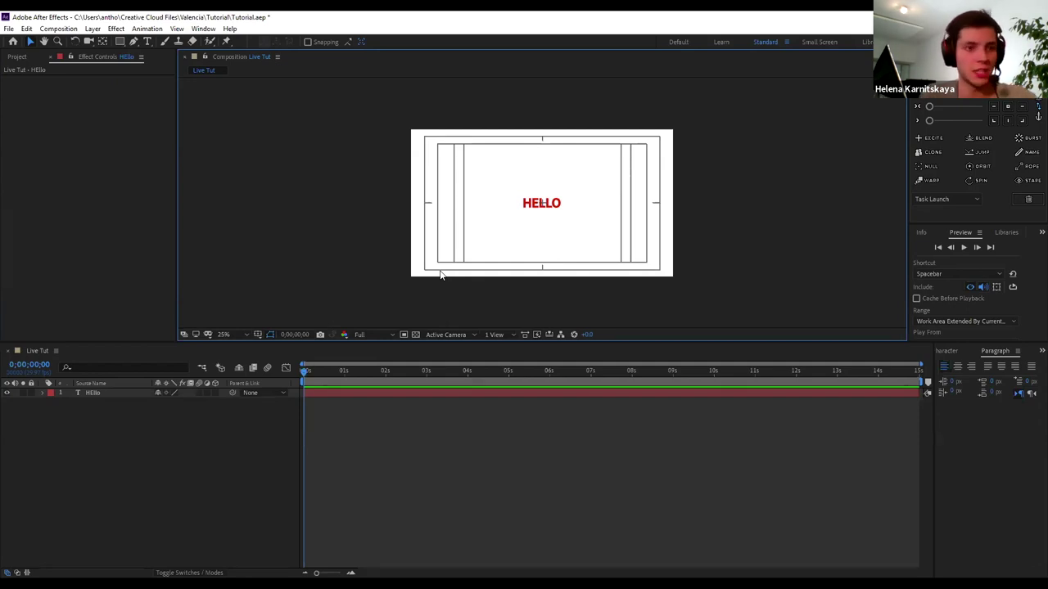
Split the HEllo layer at 4 seconds with Ctrl+Shift+D and delete the HEllo 2 part
left_click(467, 371)
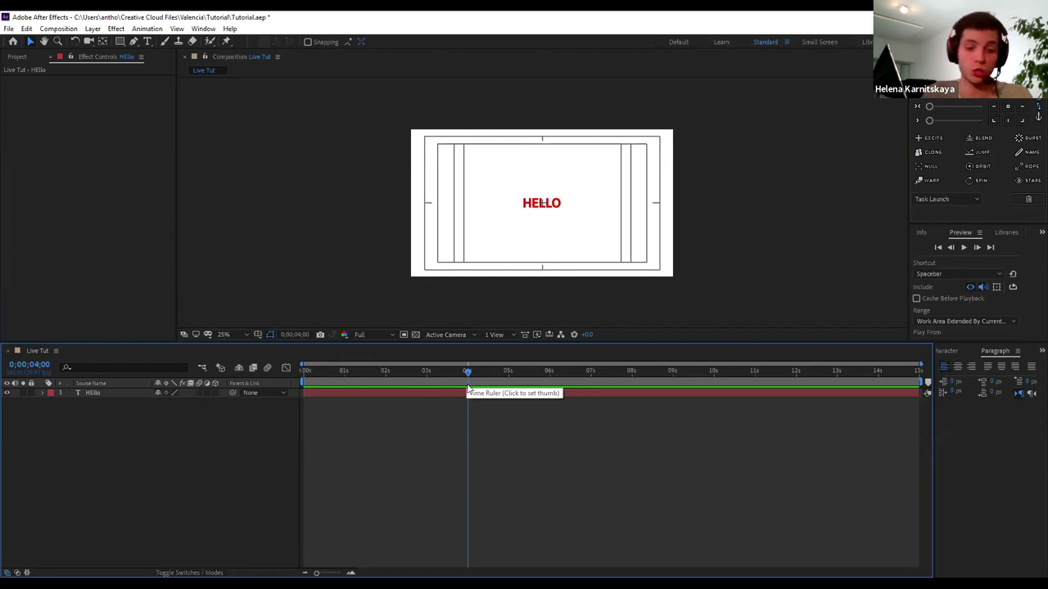
key("ctrl+shift+d")
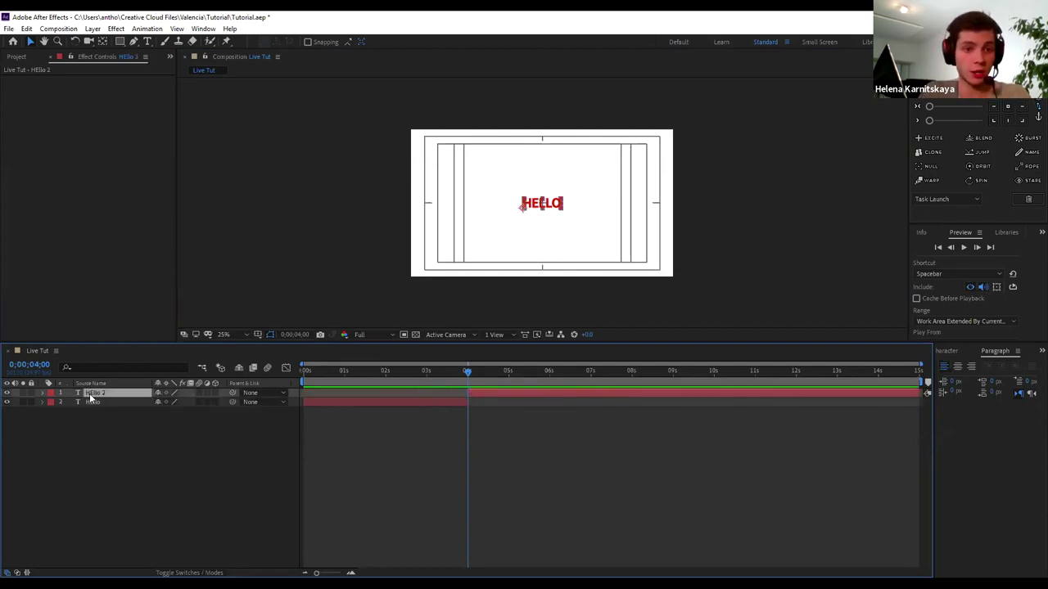
left_click(89, 404)
left_click(491, 393)
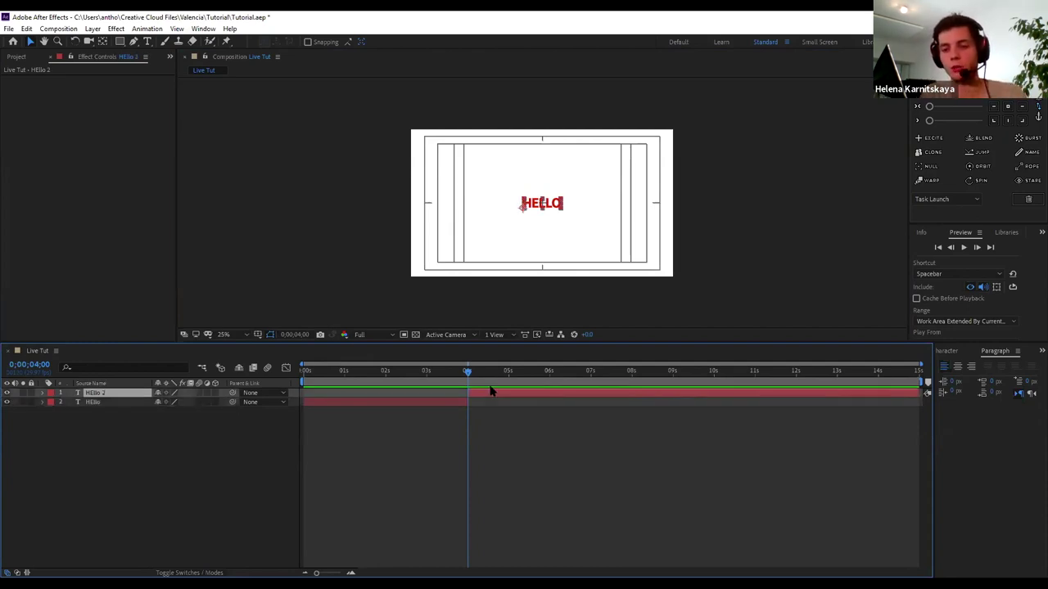
key("Delete")
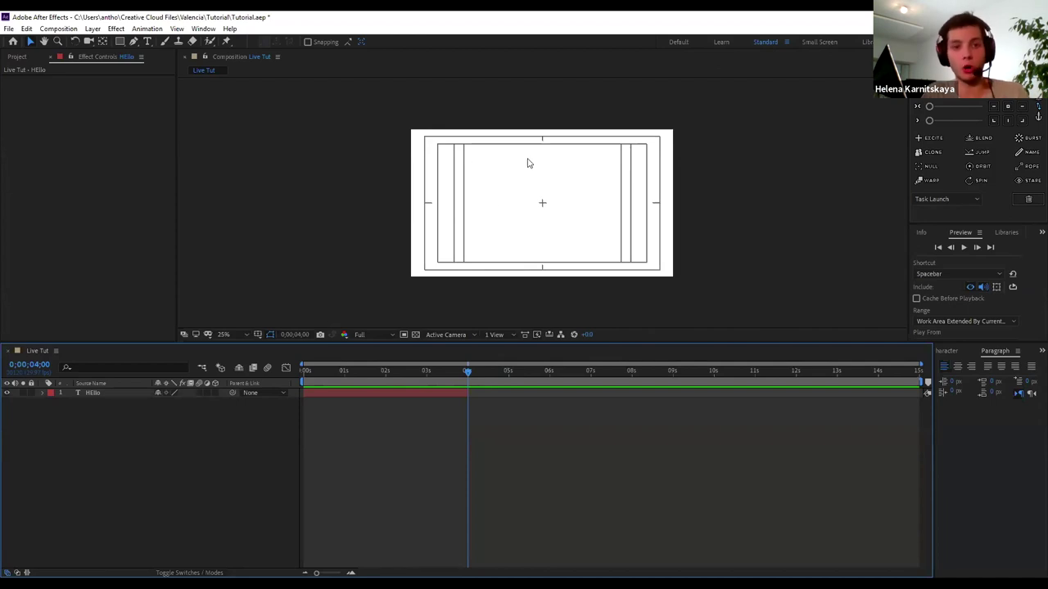
Select the HEllo layer and reveal its Opacity property
key("t")
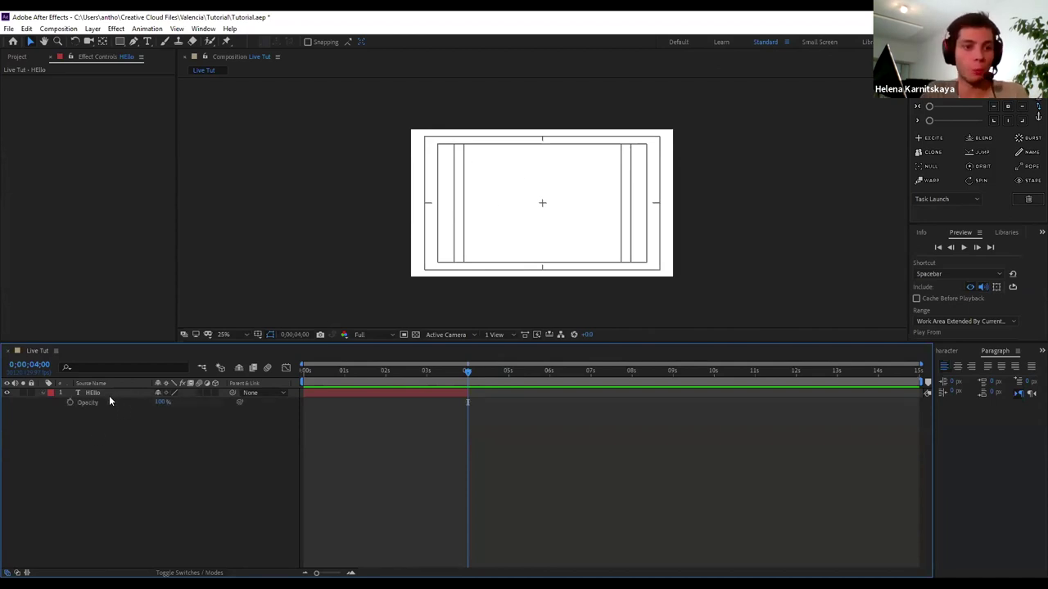
left_click(88, 396)
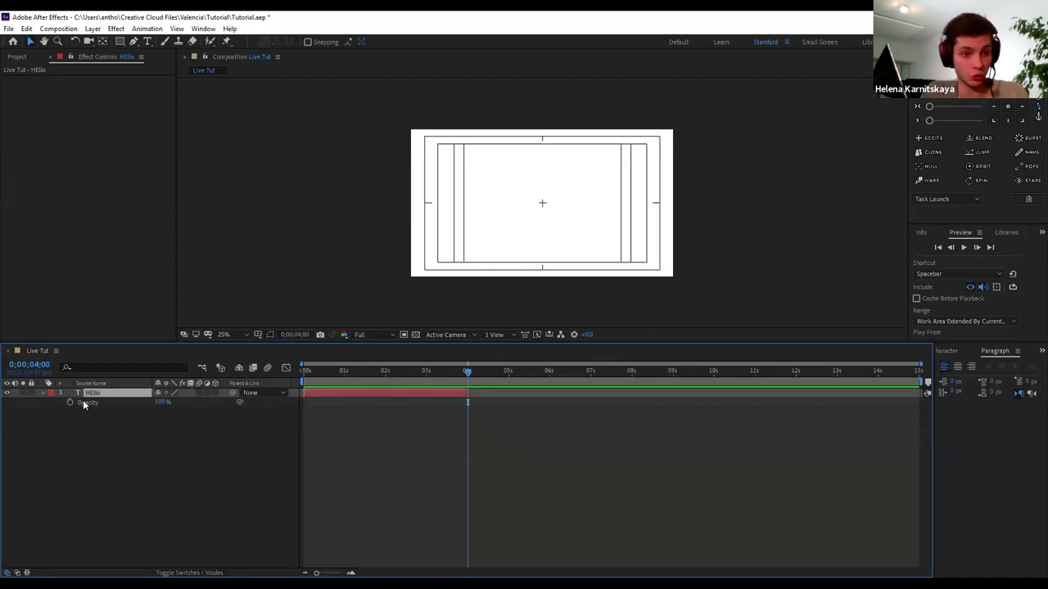
key("t")
left_click(99, 433)
left_click(97, 398)
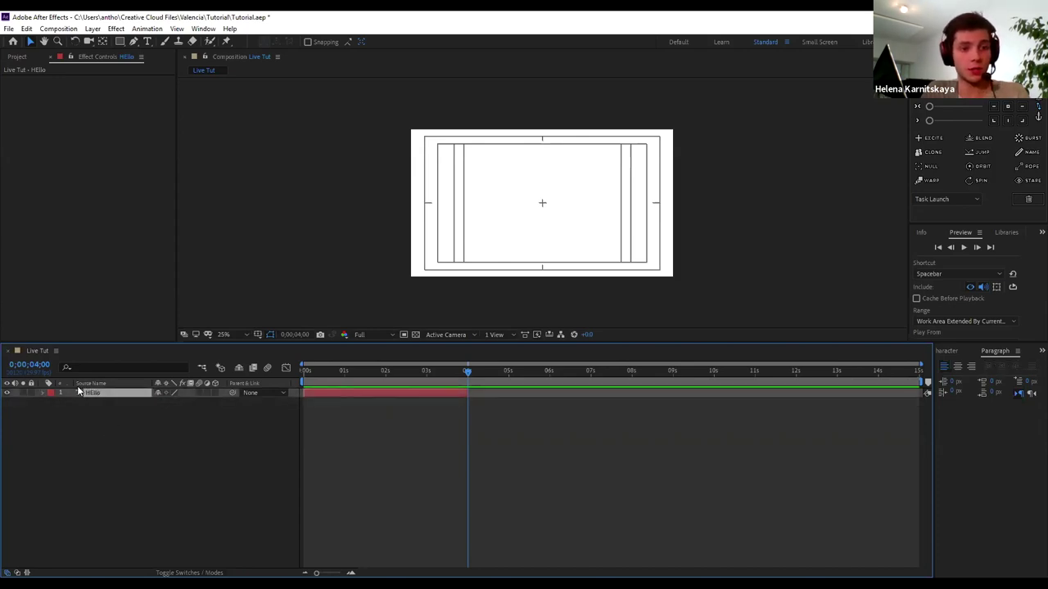
key("t")
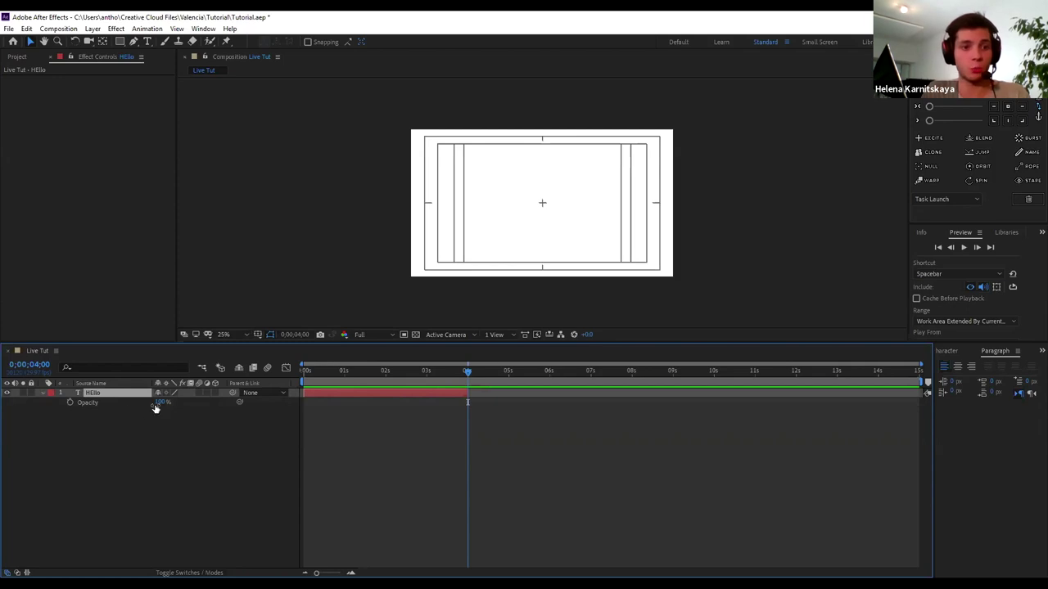
Scrub HELLO's Opacity to 0% around 2 seconds, then restore it to 100% and collapse it
left_click_drag(446, 373, 386, 370)
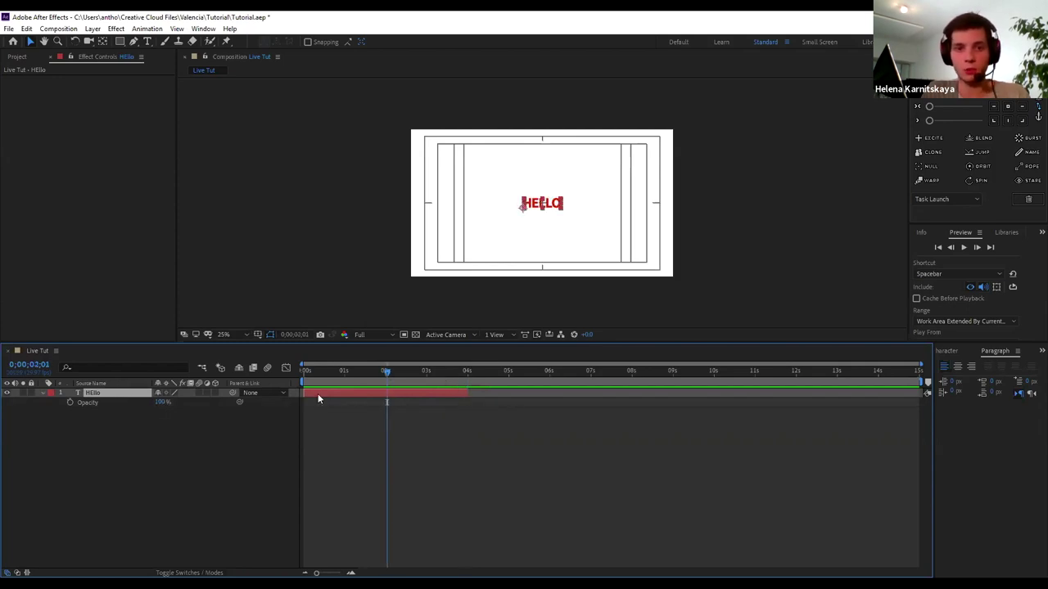
left_click_drag(156, 397, 138, 408)
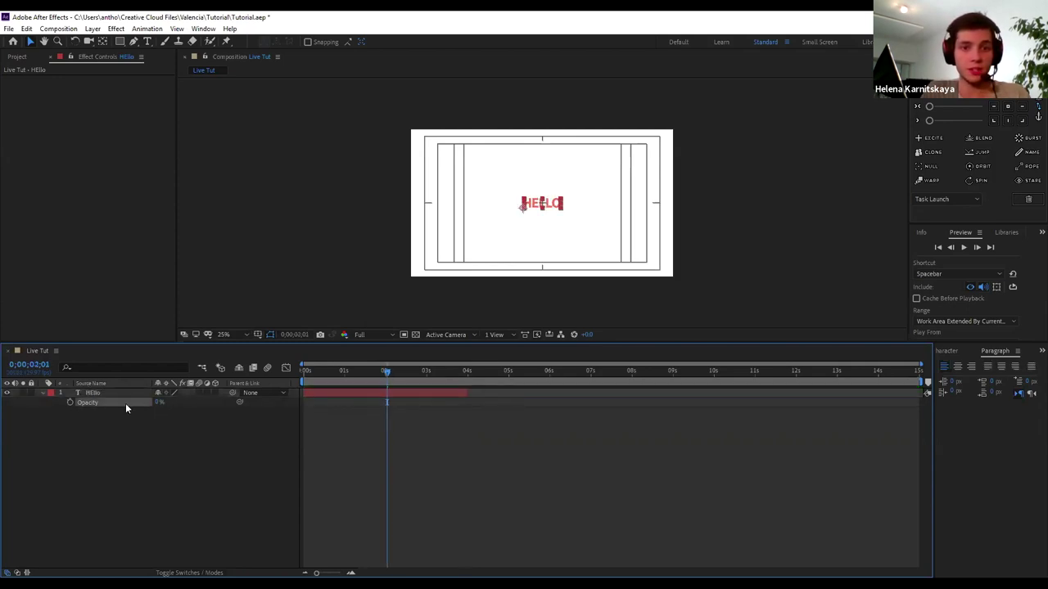
left_click(135, 432)
key("ctrl+z")
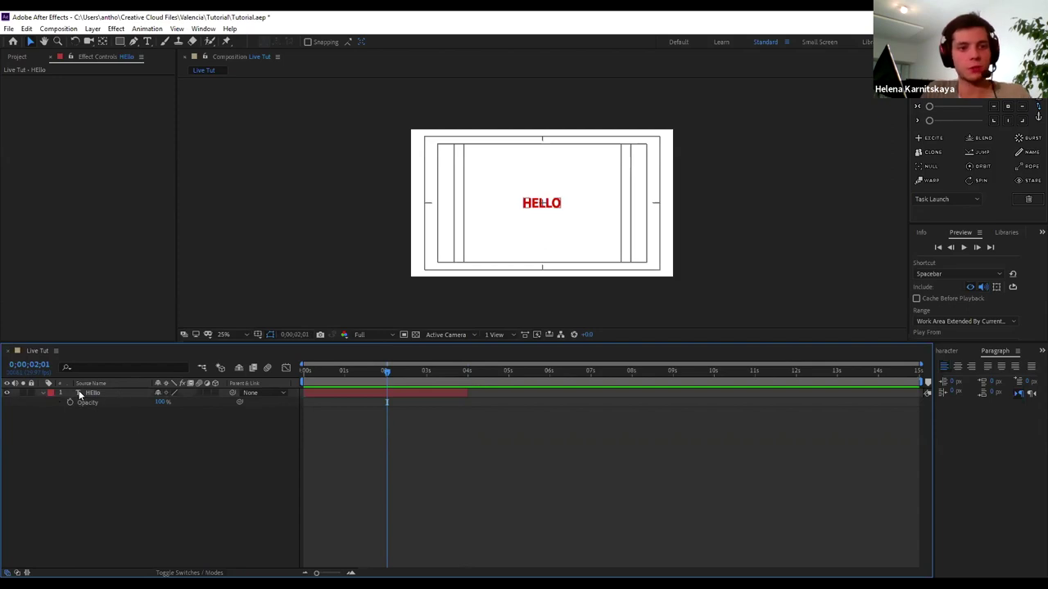
left_click(80, 393)
key("t")
left_click(518, 171)
key("ctrl+t")
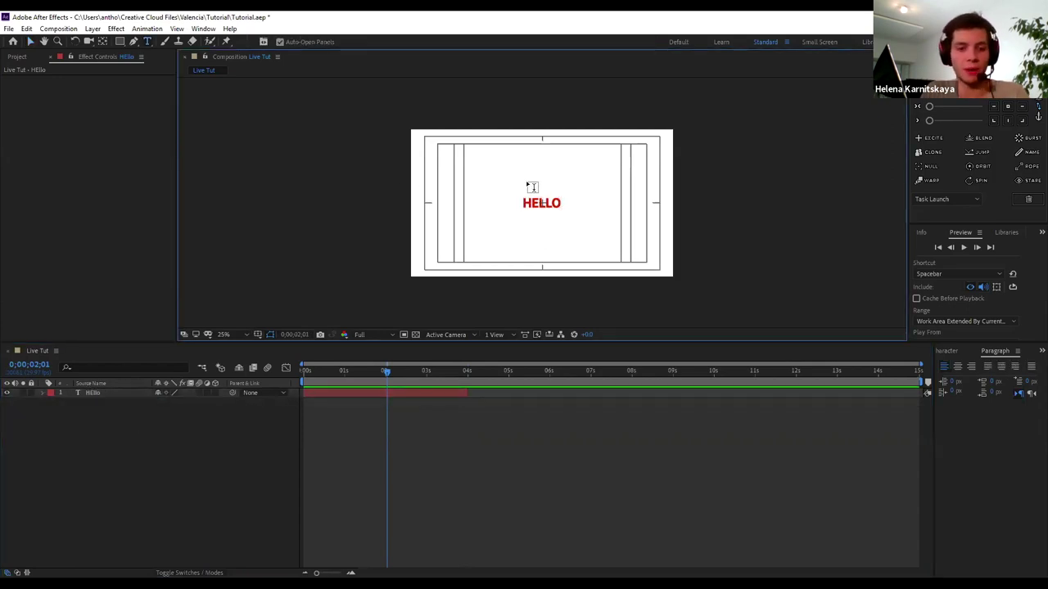
Type and delete throwaway test text, remove the empty text layer, then show the Character panel
left_click(530, 174)
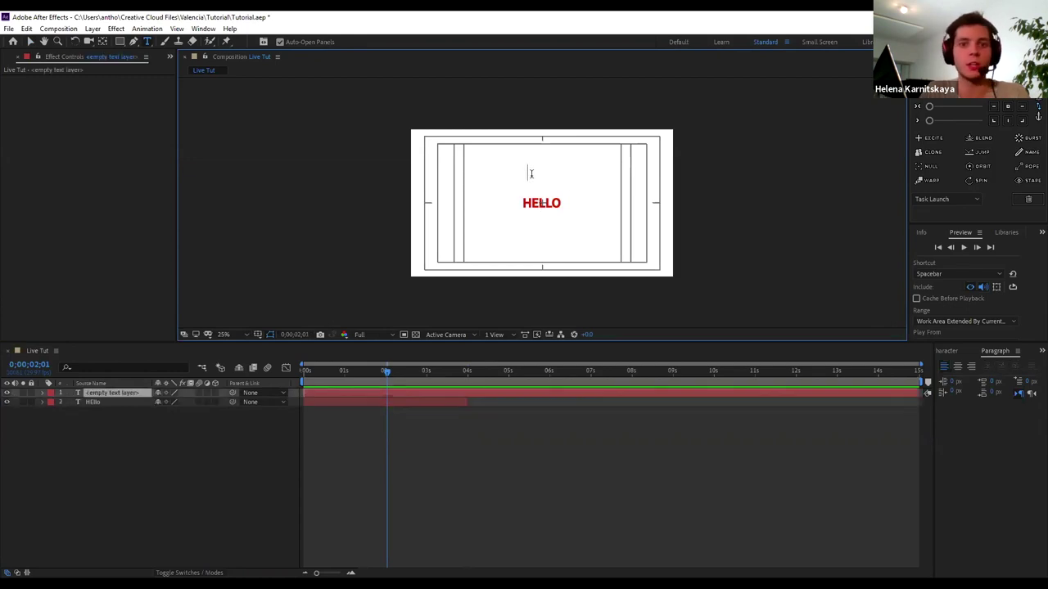
type("sadkiasjdksa")
double_click(530, 176)
key("BackSpace")
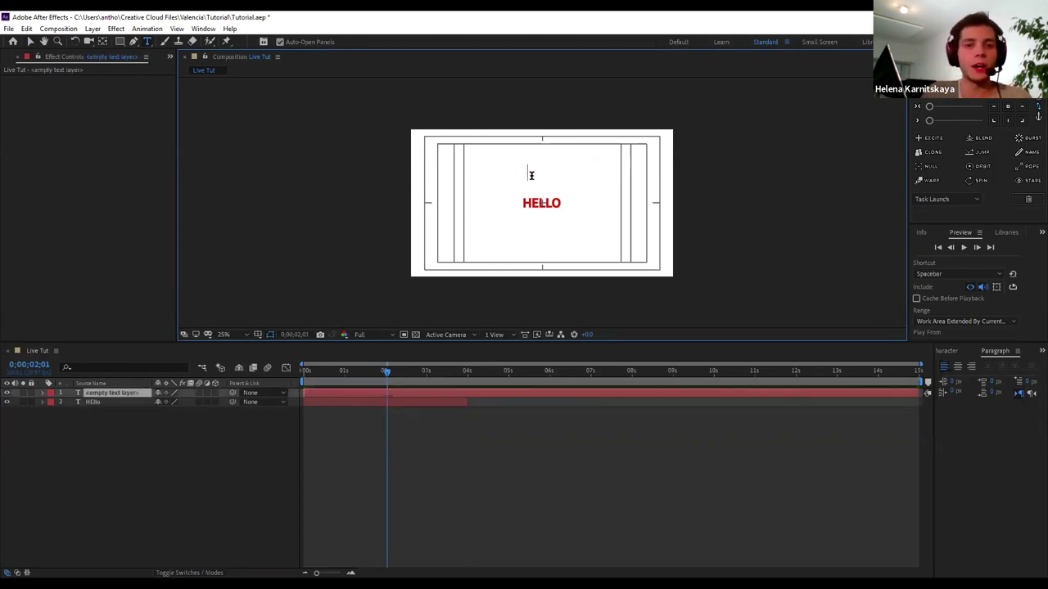
left_click(78, 259)
left_click(149, 393)
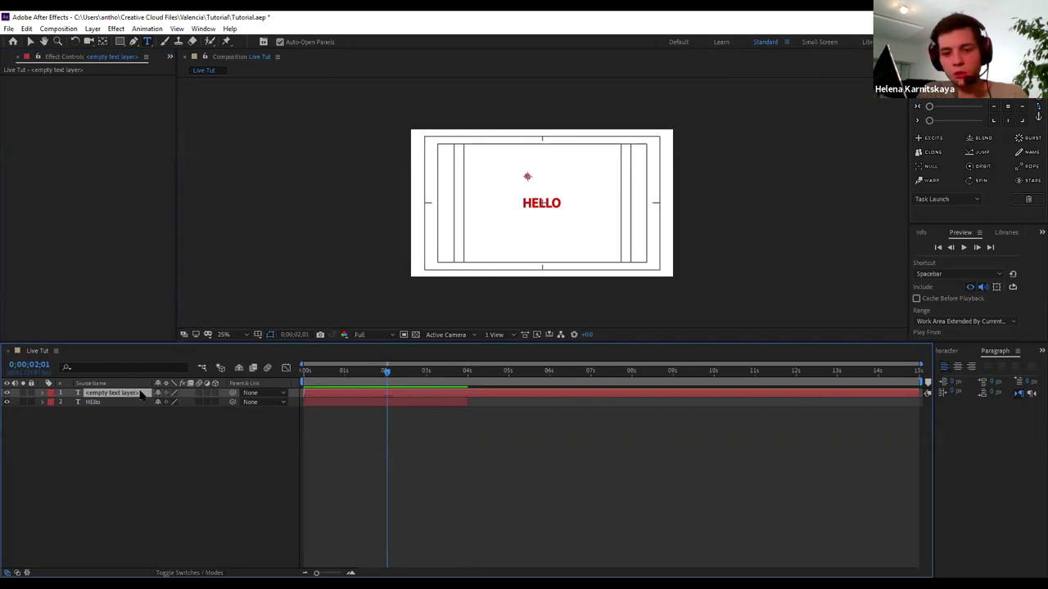
key("Delete")
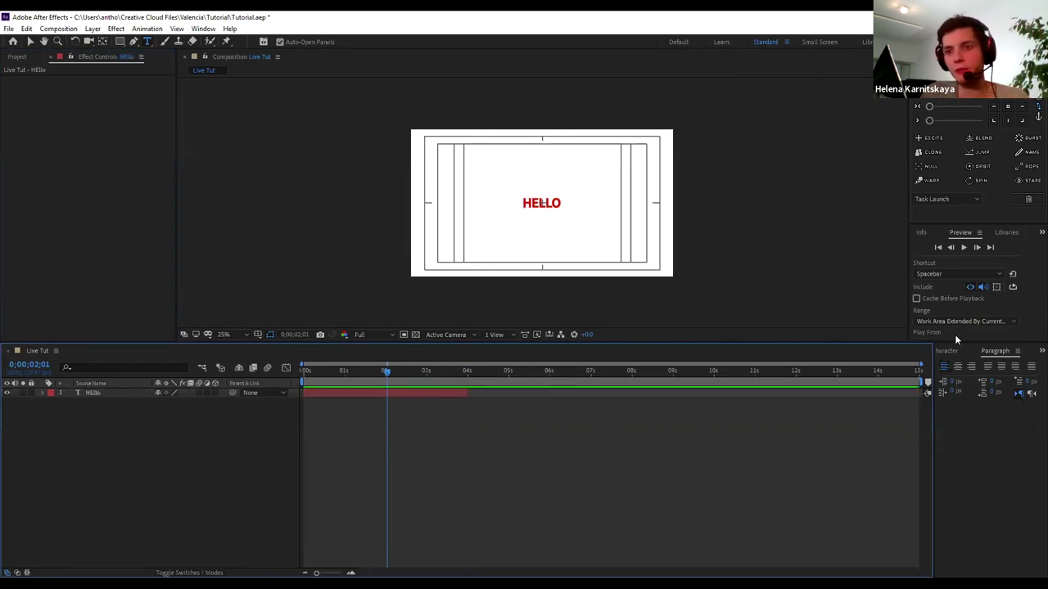
left_click(955, 351)
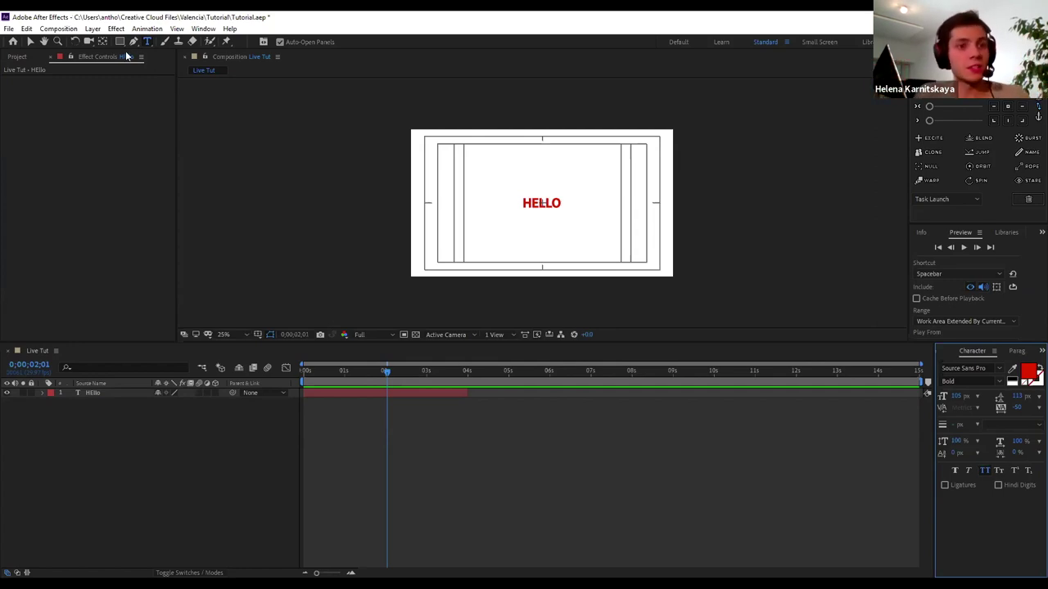
Drag HELLO's anchor point down-left with the Pan Behind tool, then reveal its Rotation at 0°
left_click(115, 154)
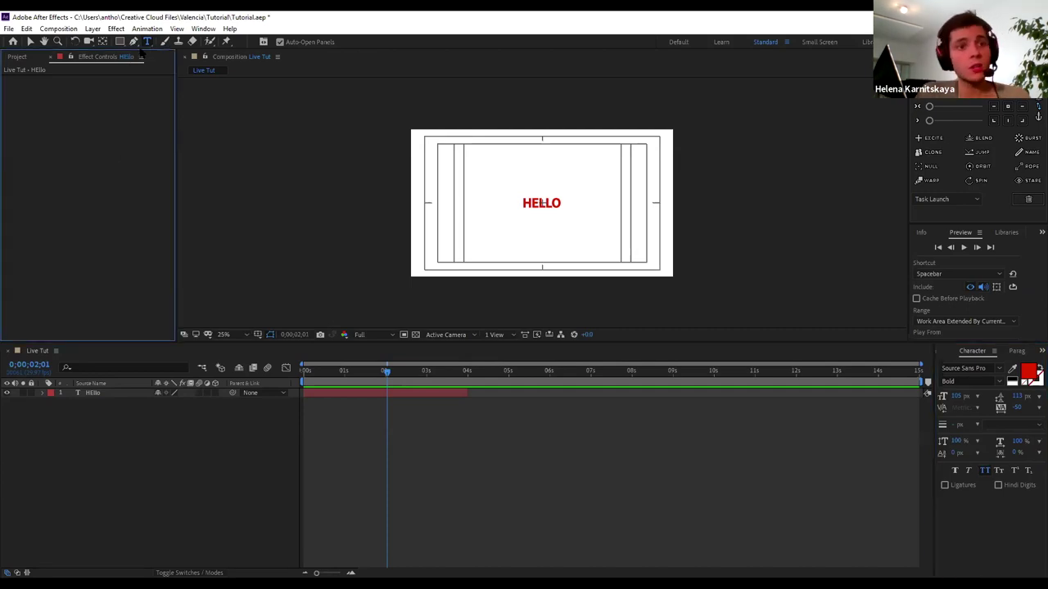
left_click(101, 43)
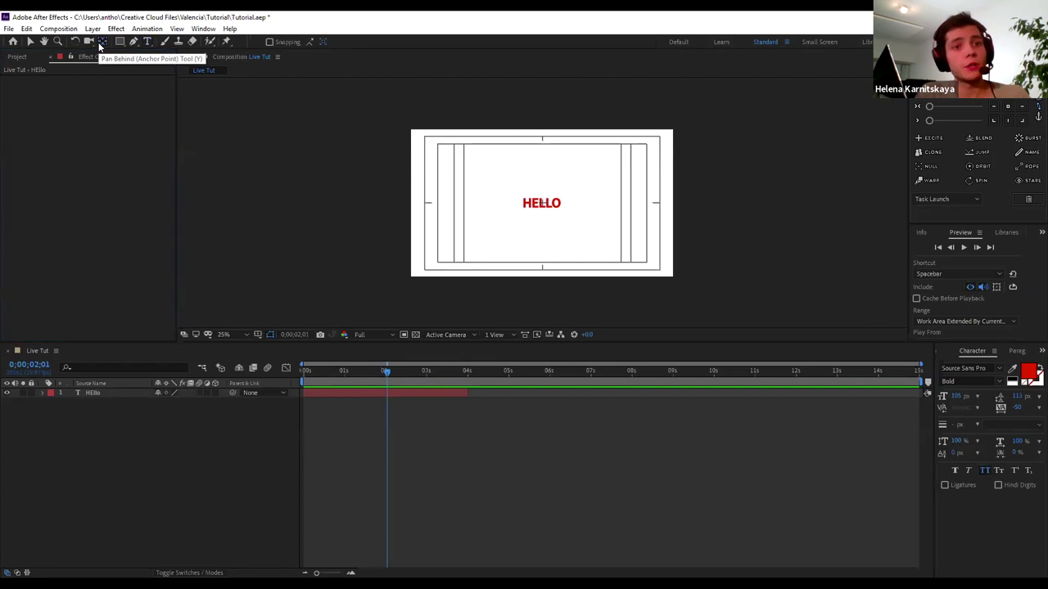
left_click(555, 214)
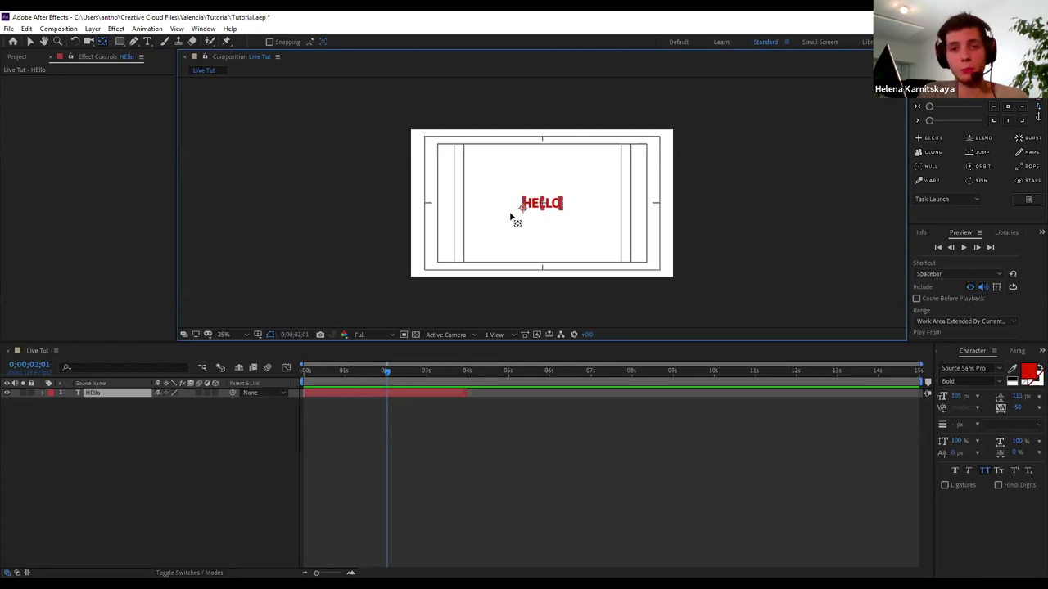
left_click_drag(520, 210, 503, 219)
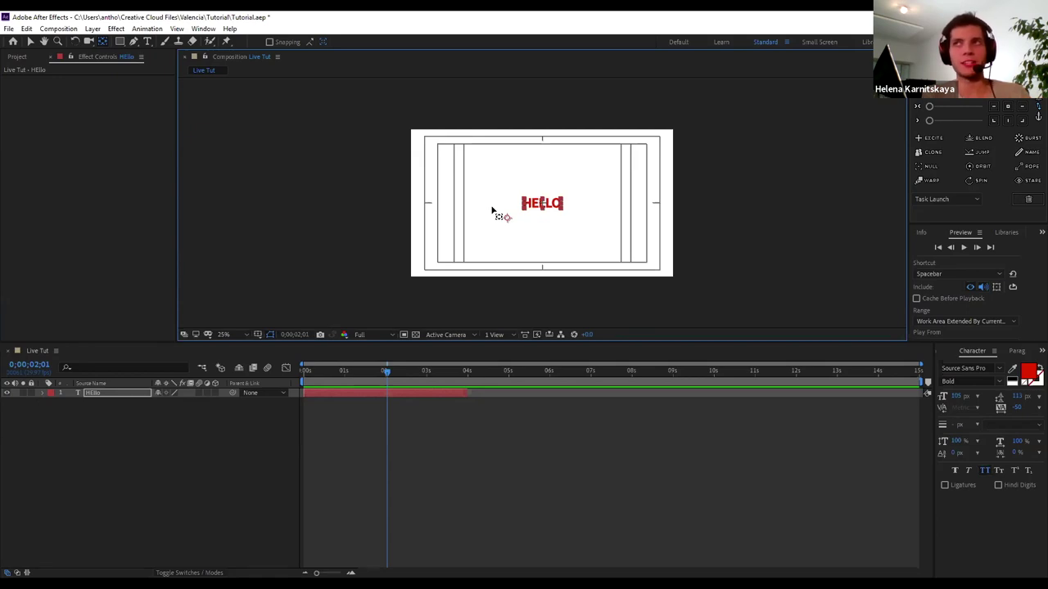
key("r")
left_click(115, 394)
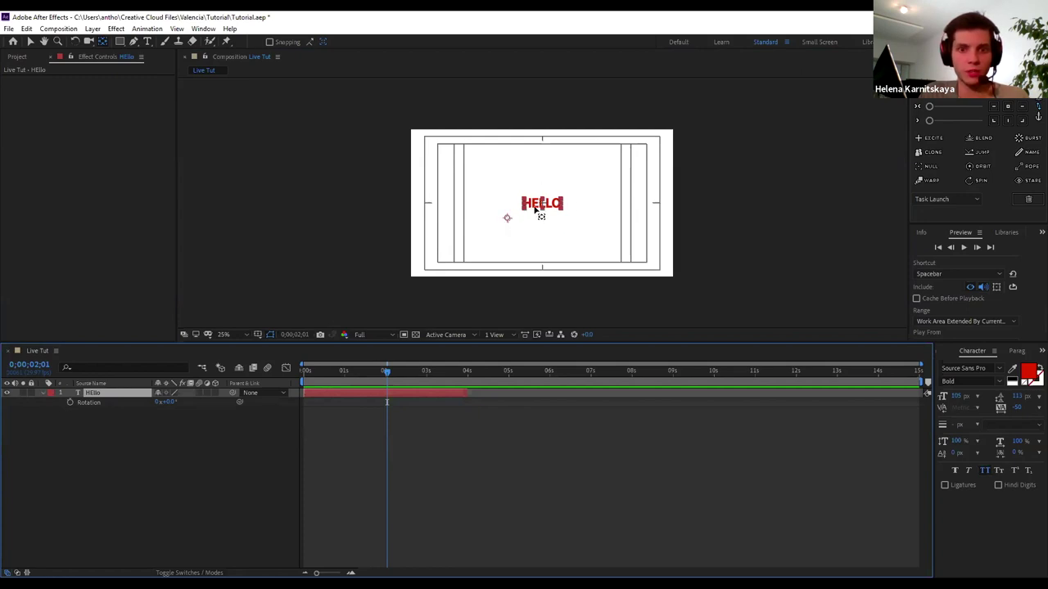
Scrub HELLO's Rotation to nearly vertical and back to 0x+0.0° to test the offset pivot
left_click(508, 219)
left_click(543, 206)
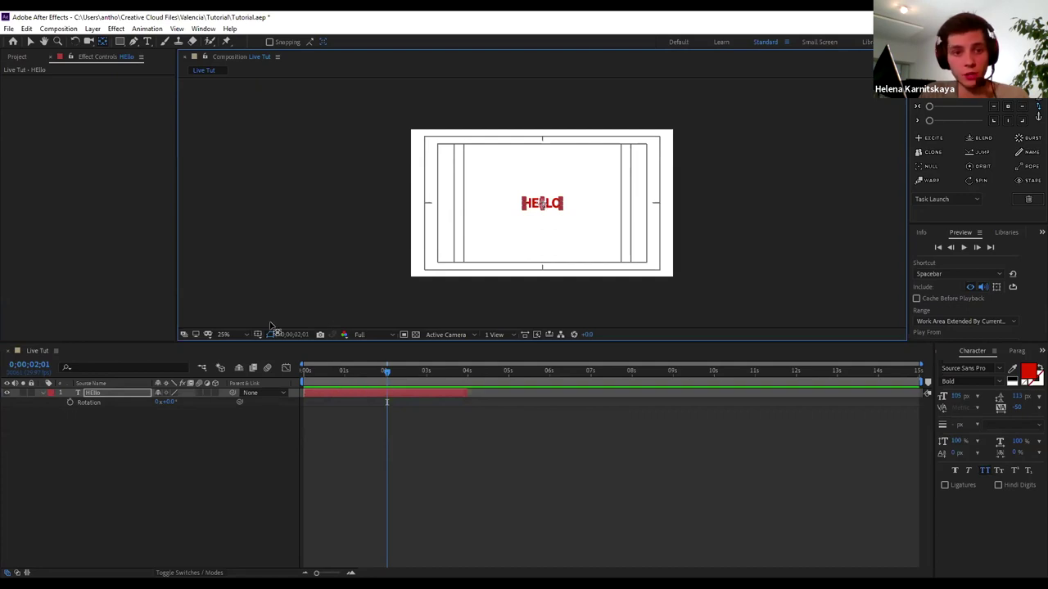
left_click_drag(168, 404, 348, 392)
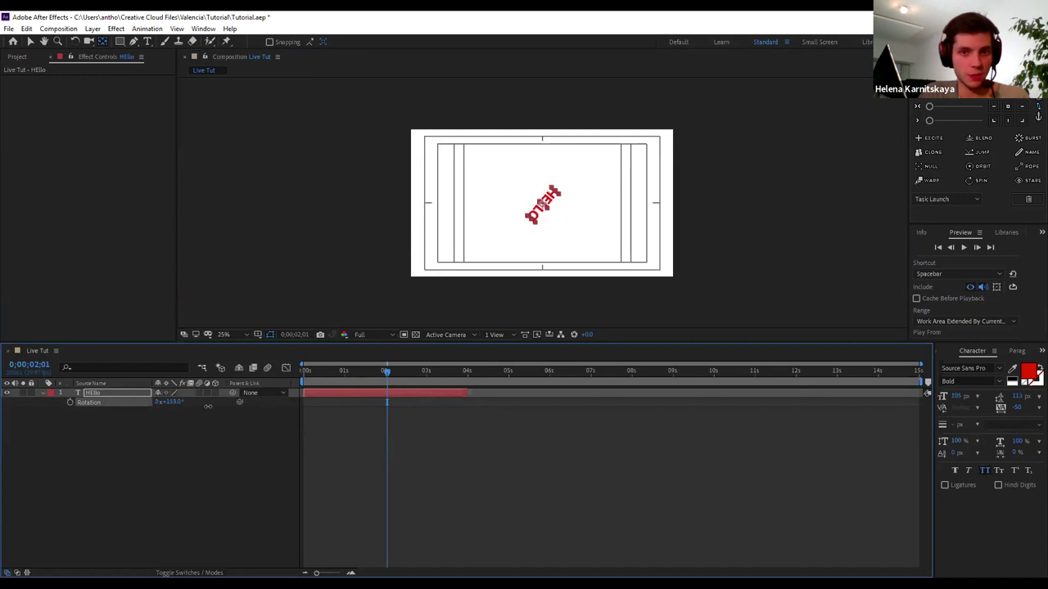
left_click_drag(348, 392, 159, 406)
left_click(503, 238)
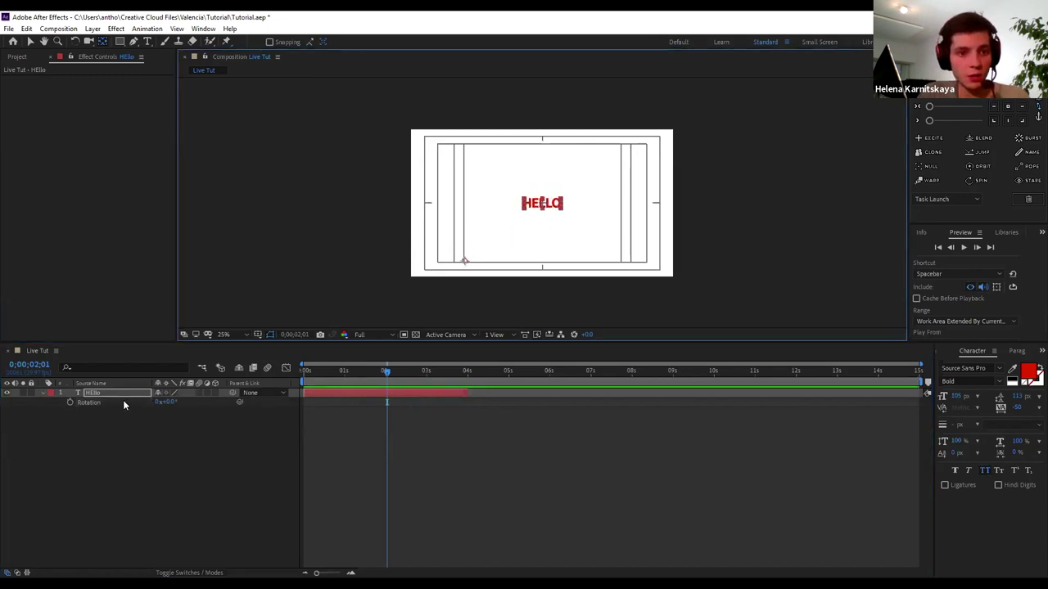
mouse_move(170, 402)
left_mouse_down()
mouse_move(190, 406)
mouse_move(175, 405)
left_mouse_up()
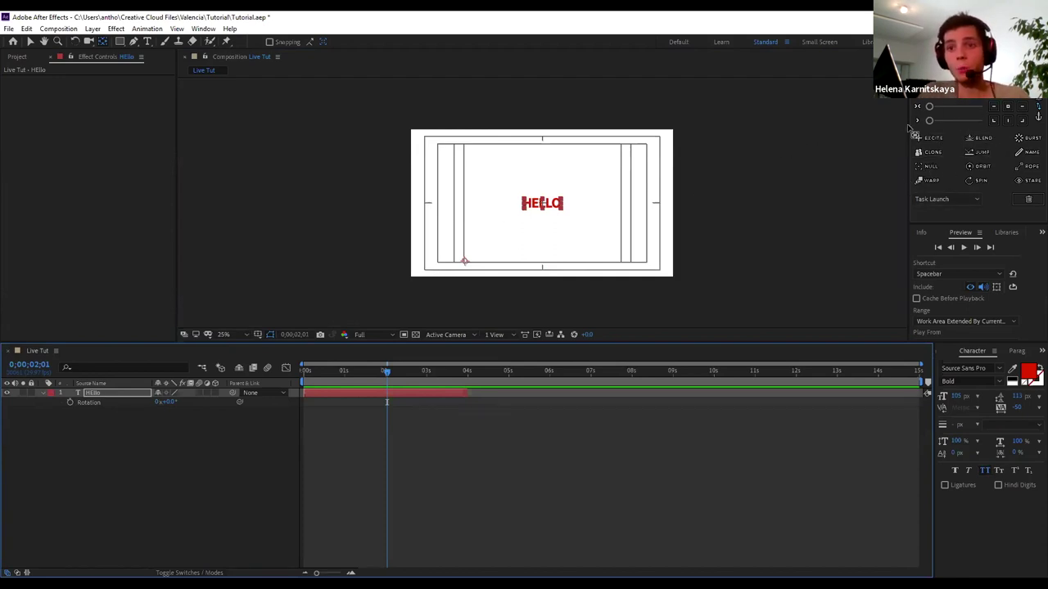
left_click(870, 159)
left_click(1008, 107)
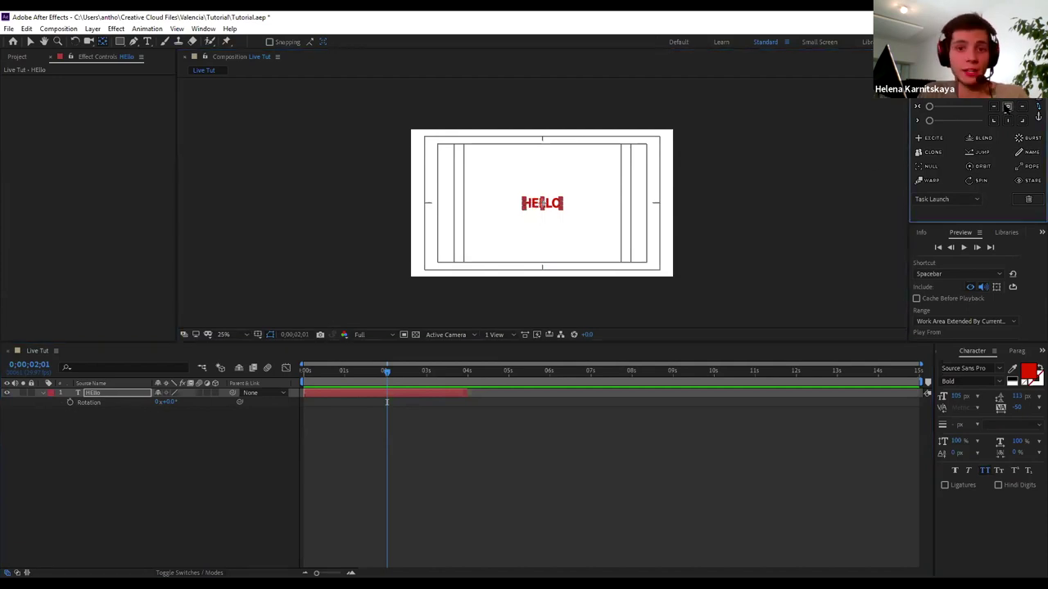
left_click(9, 28)
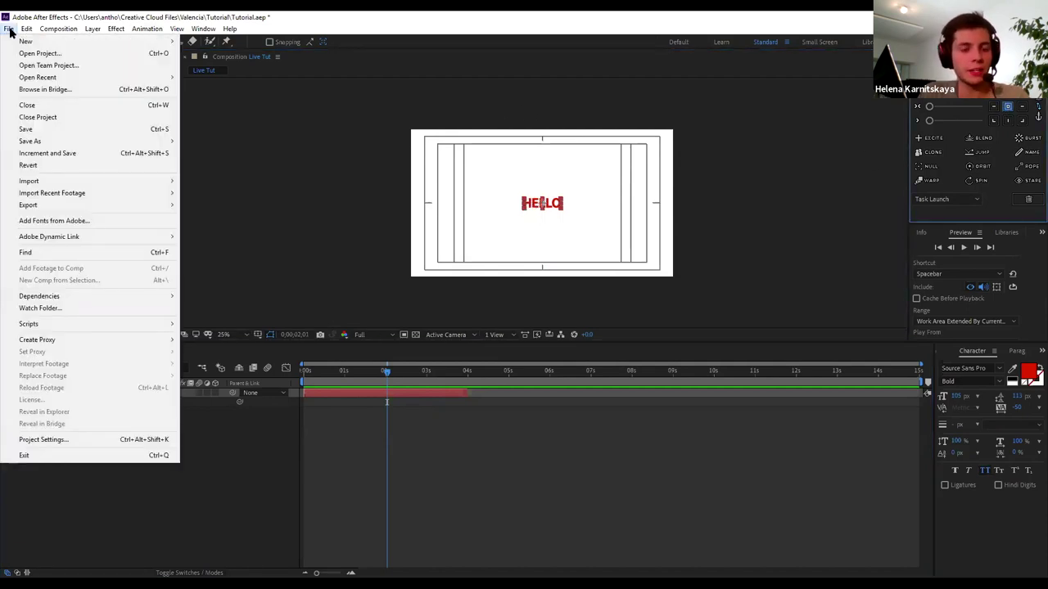
mouse_move(27, 30)
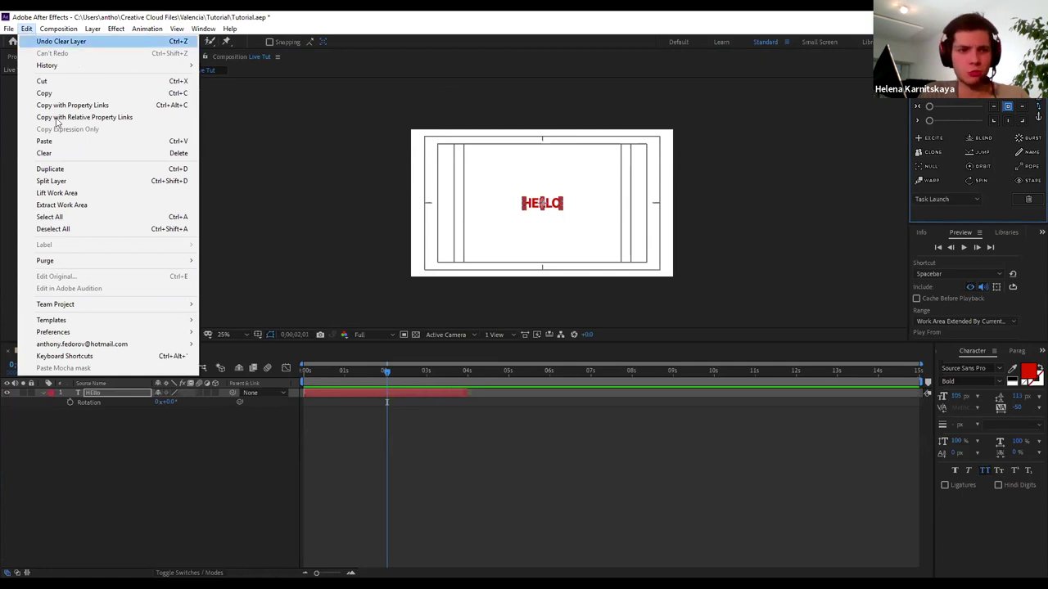
mouse_move(90, 331)
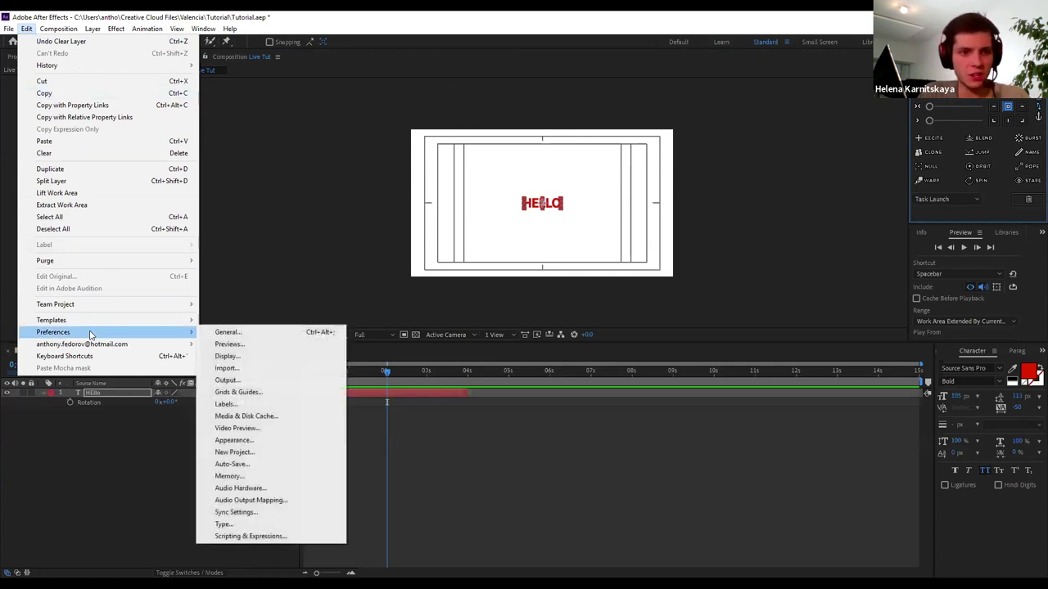
left_click(271, 336)
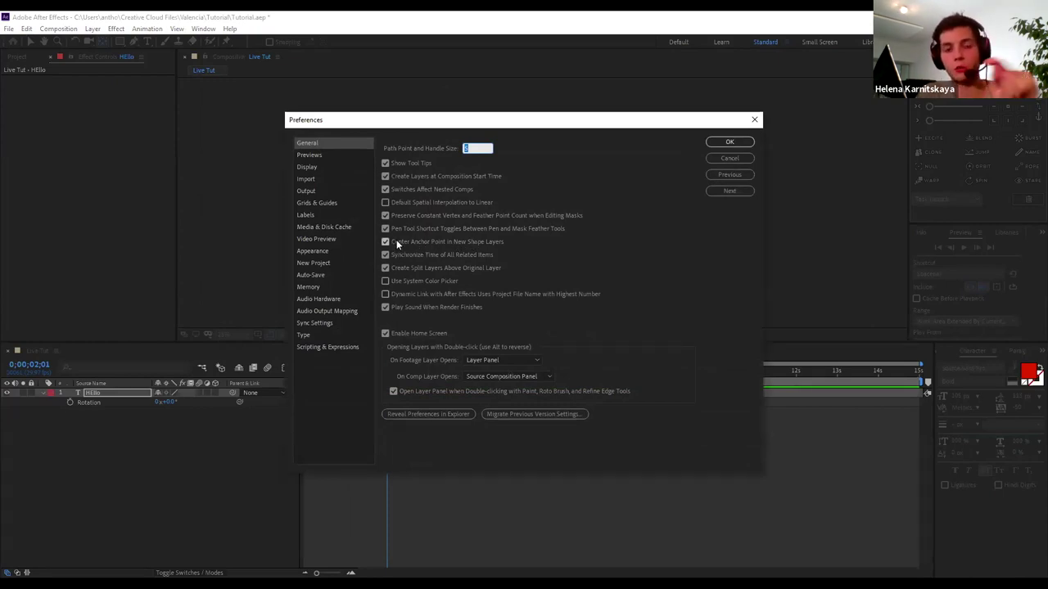
left_click(721, 158)
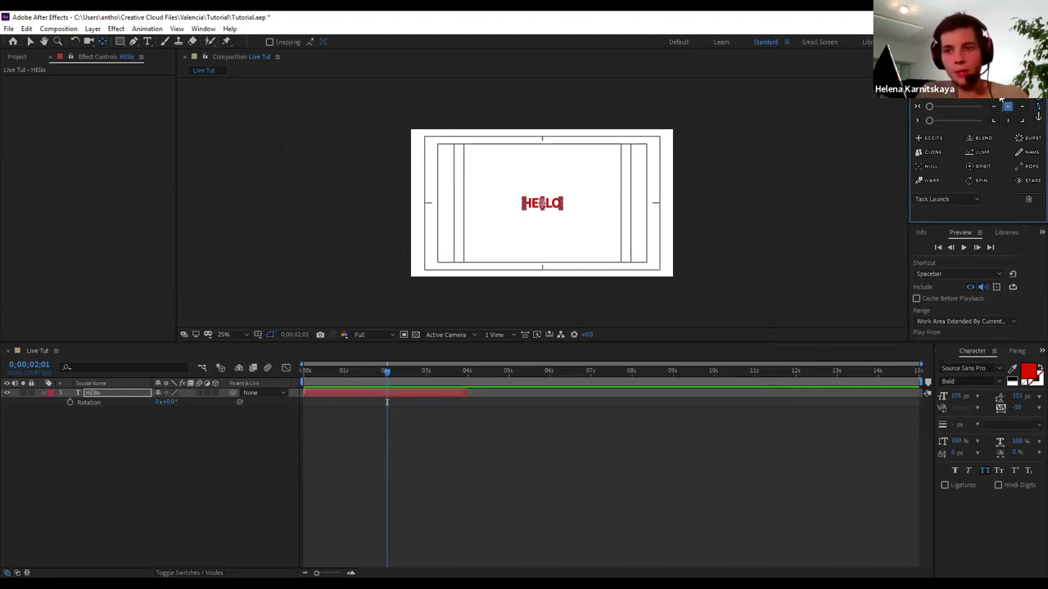
Move the playhead to 0;00;00;00 to preview Live Tut and check the preview resolution choices
left_click(131, 198)
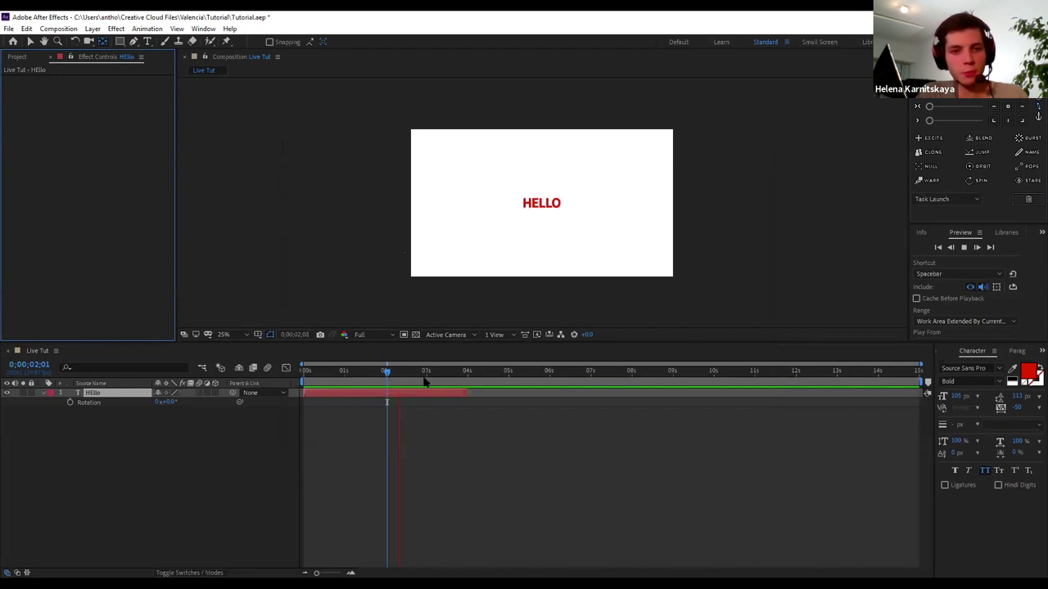
left_click(303, 365)
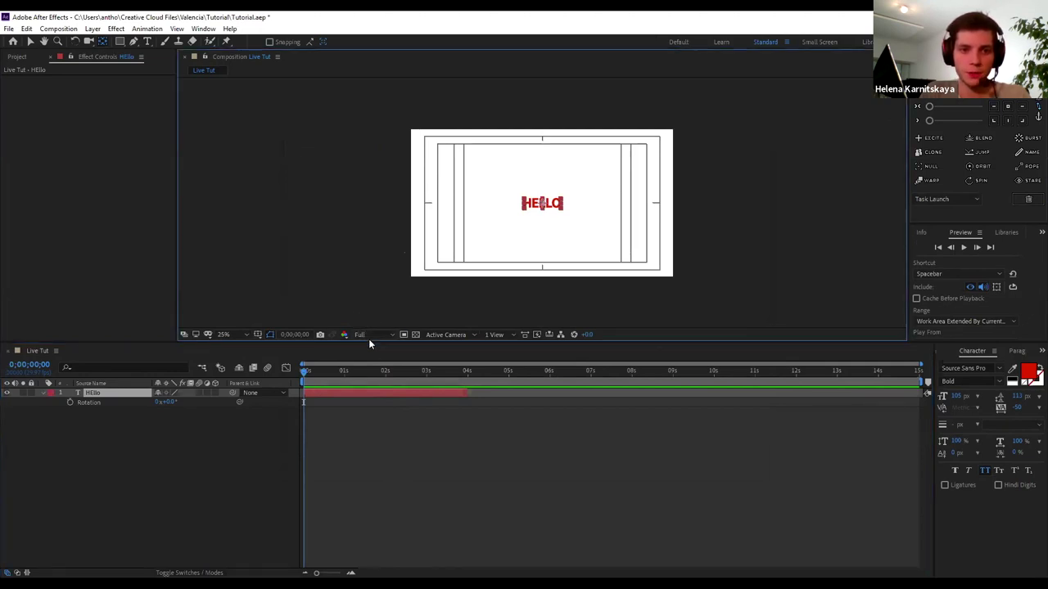
left_click(370, 337)
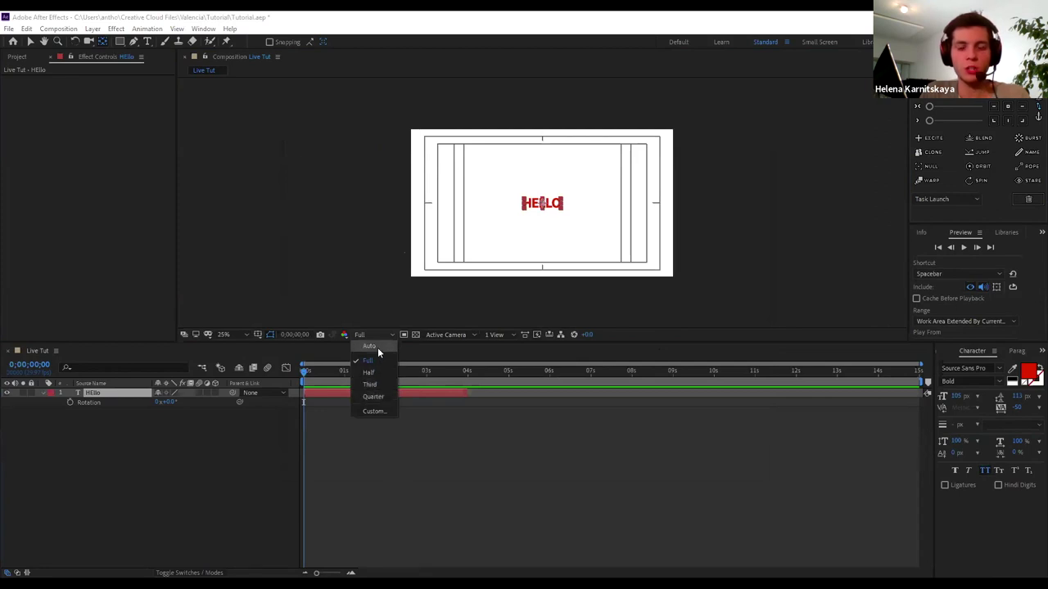
Set the Live Tut preview resolution to Quarter and move the current time to 0;00;01;19
left_click(376, 400)
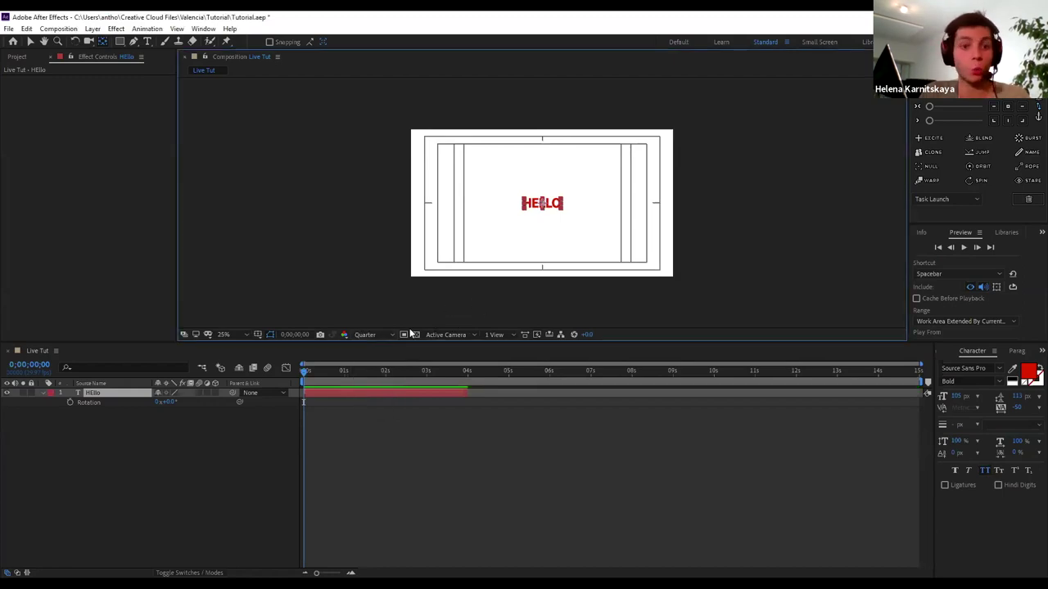
left_click_drag(348, 372, 368, 375)
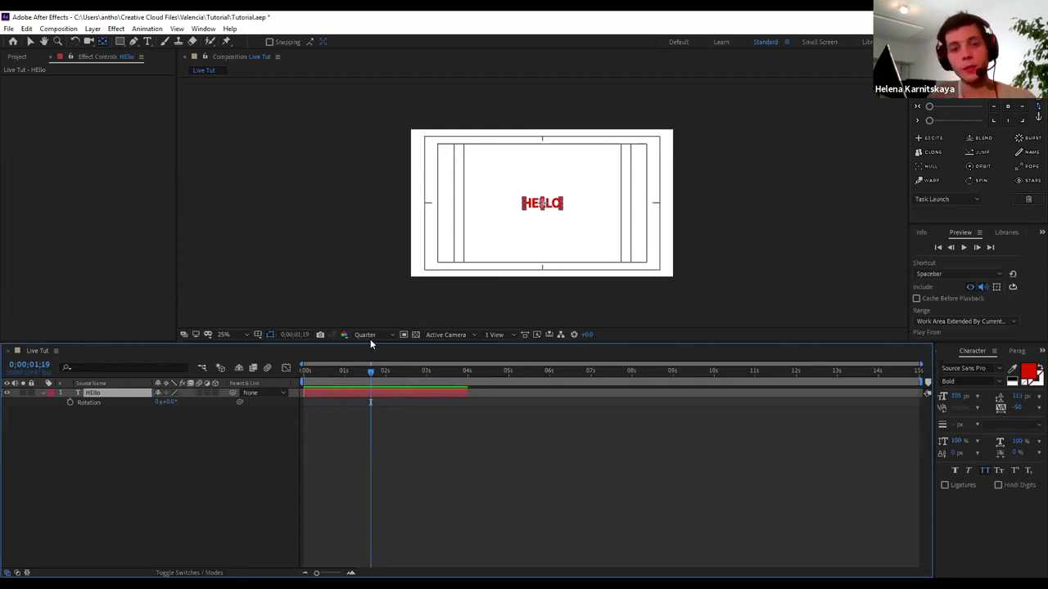
left_click(364, 336)
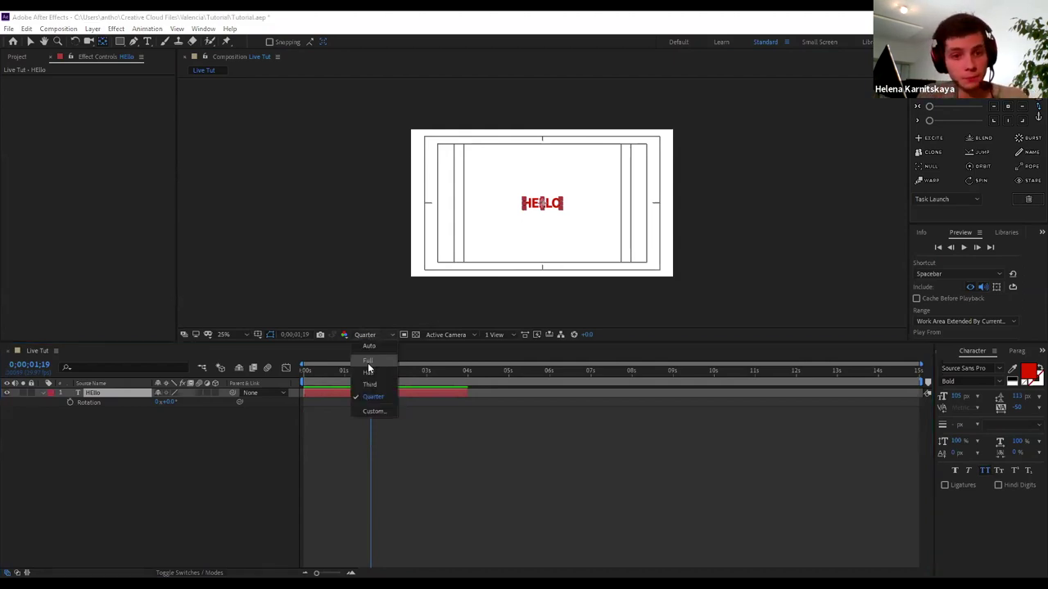
Return the preview to Full resolution and overlay Title/Action Safe guides instead of the proportional grid
left_click(368, 363)
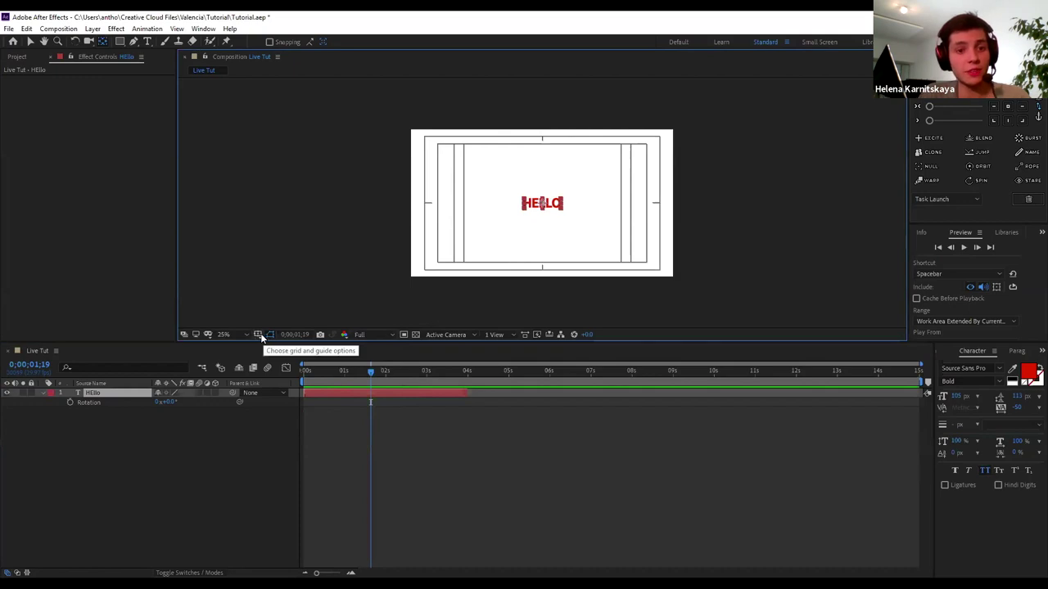
left_click(257, 334)
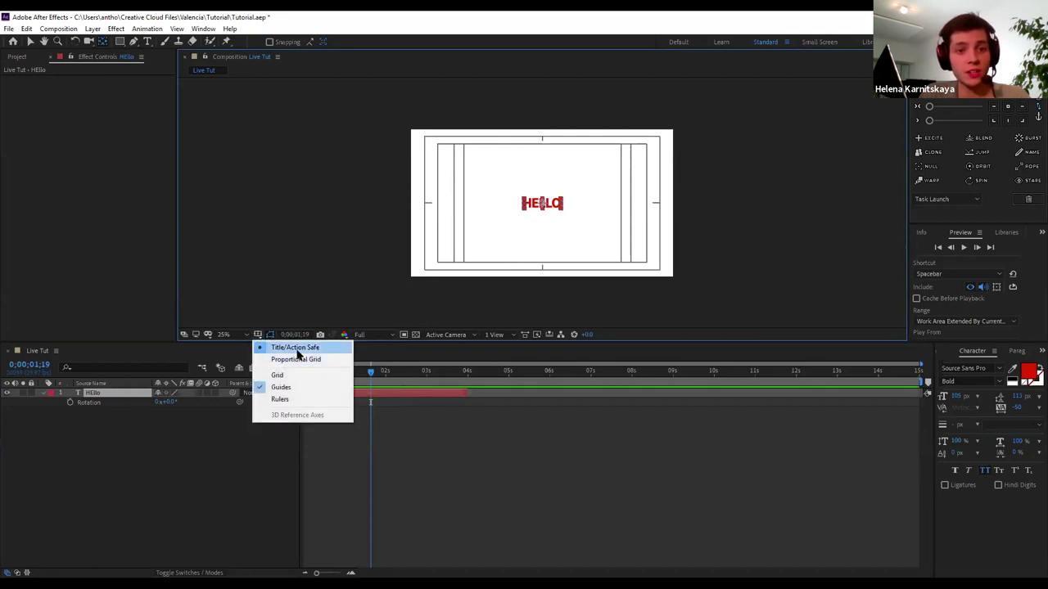
left_click(295, 347)
left_click(258, 333)
left_click(275, 361)
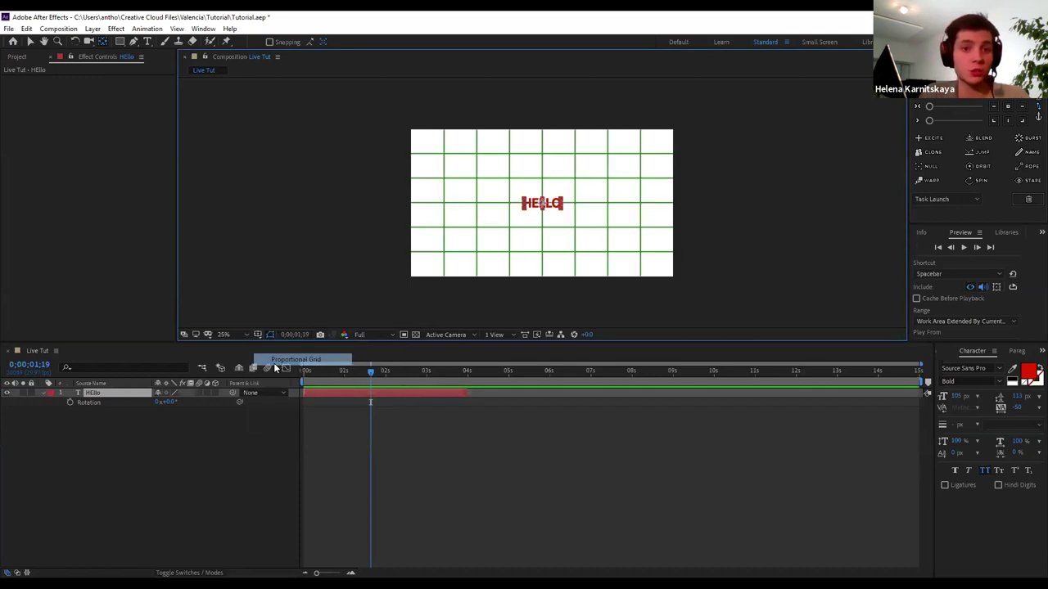
left_click(258, 335)
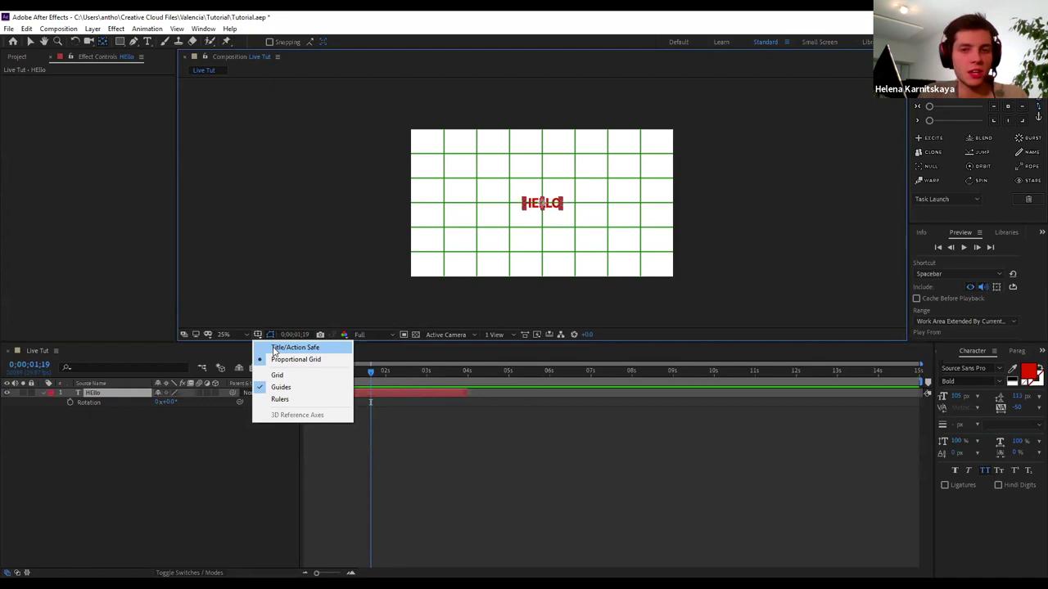
left_click(276, 348)
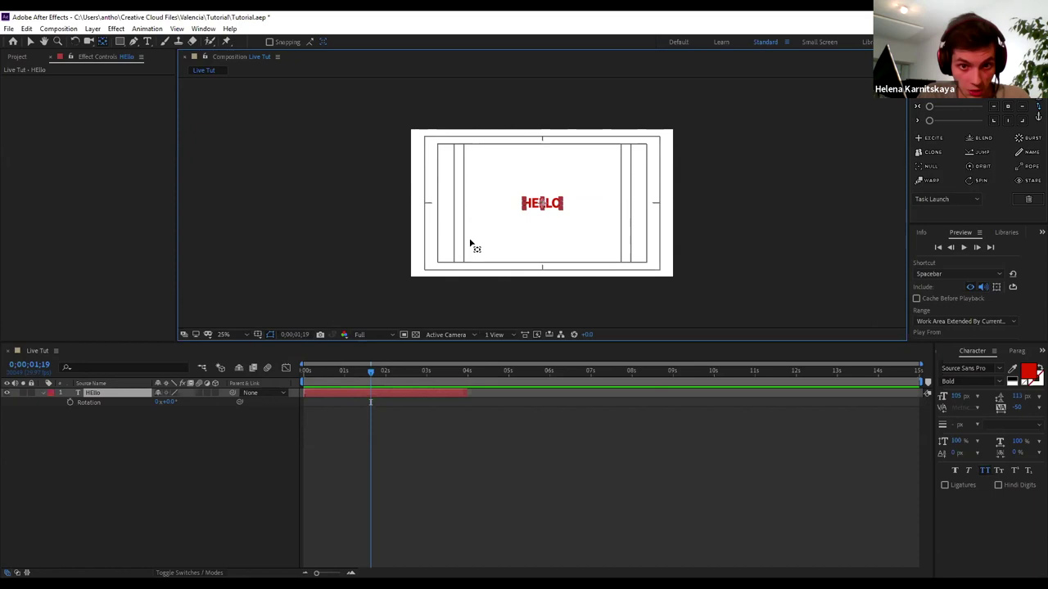
Move the HEllo text left, re-centre it with the Align panel, then delete the HEllo layer
key("v")
left_click_drag(527, 203, 465, 205)
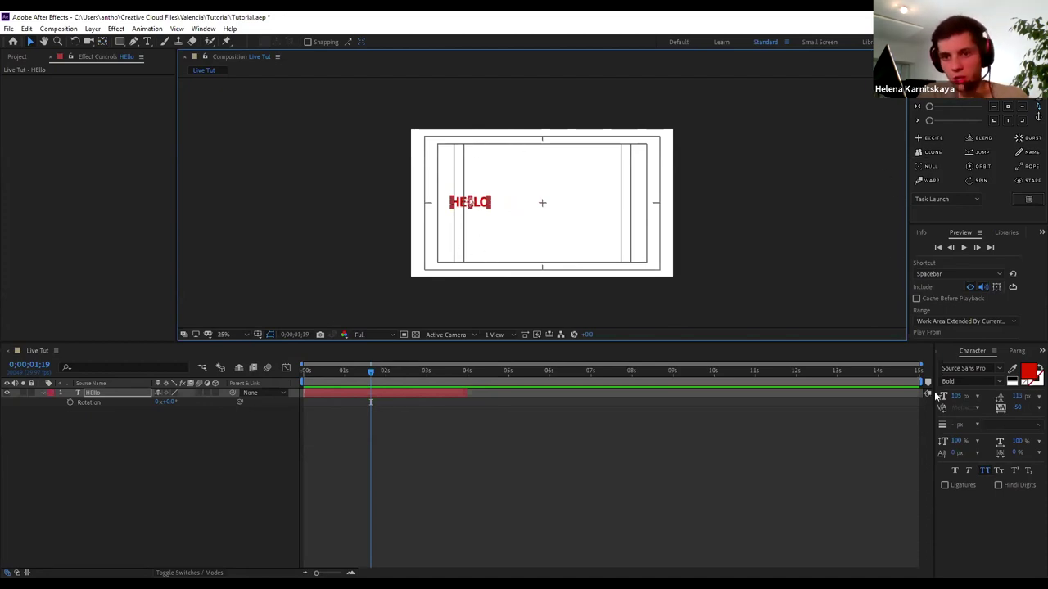
left_click(937, 354)
left_click(963, 377)
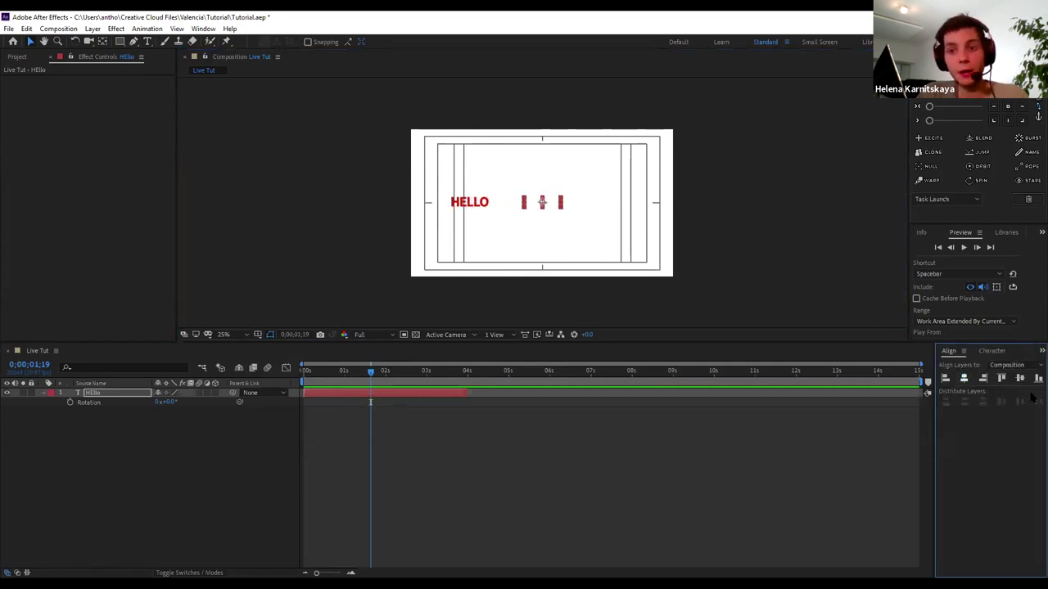
left_click(1019, 378)
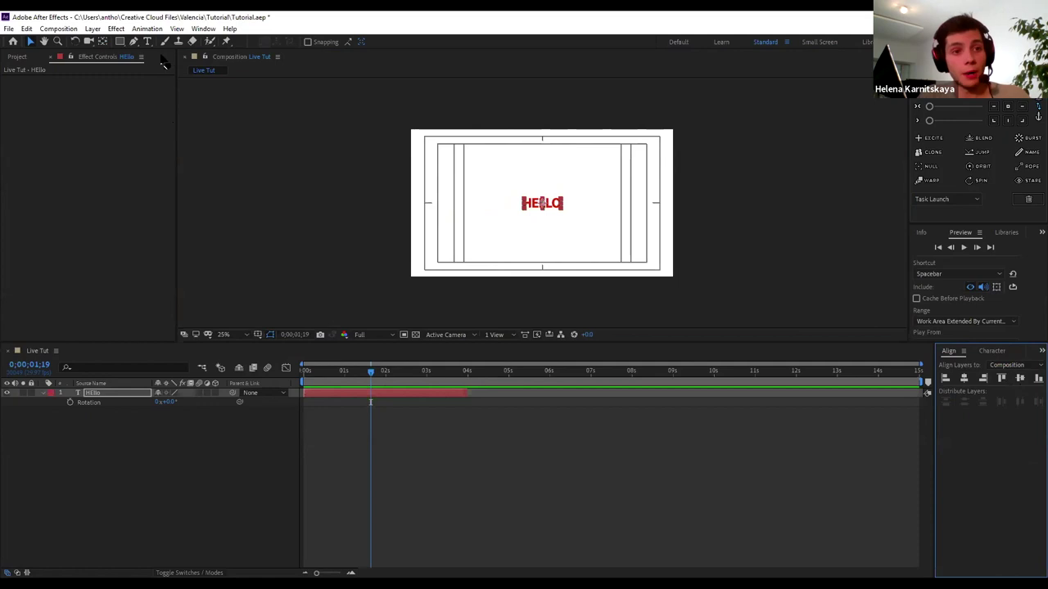
left_click(100, 139)
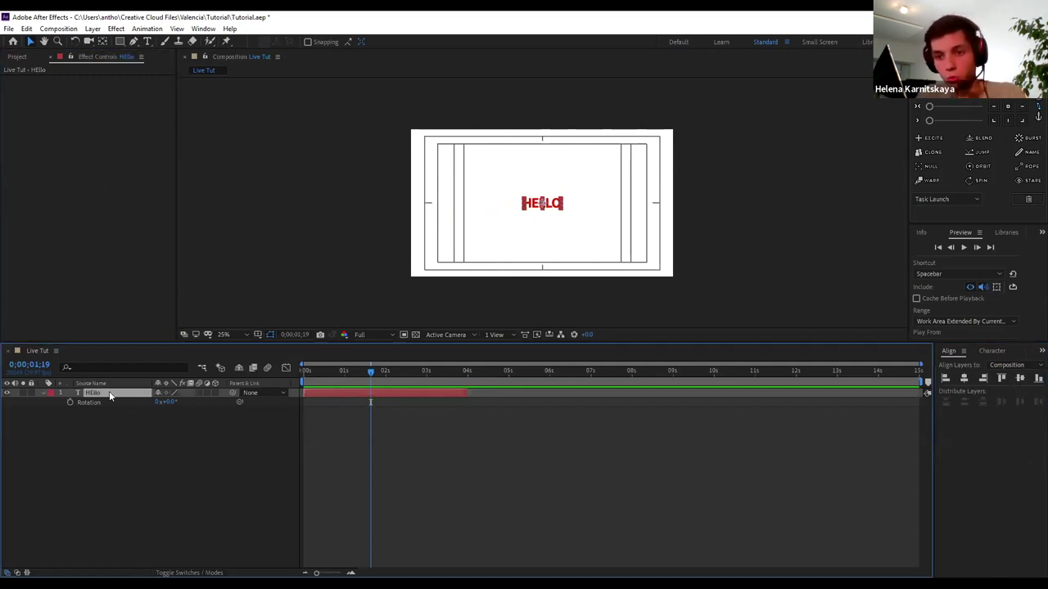
key("Delete")
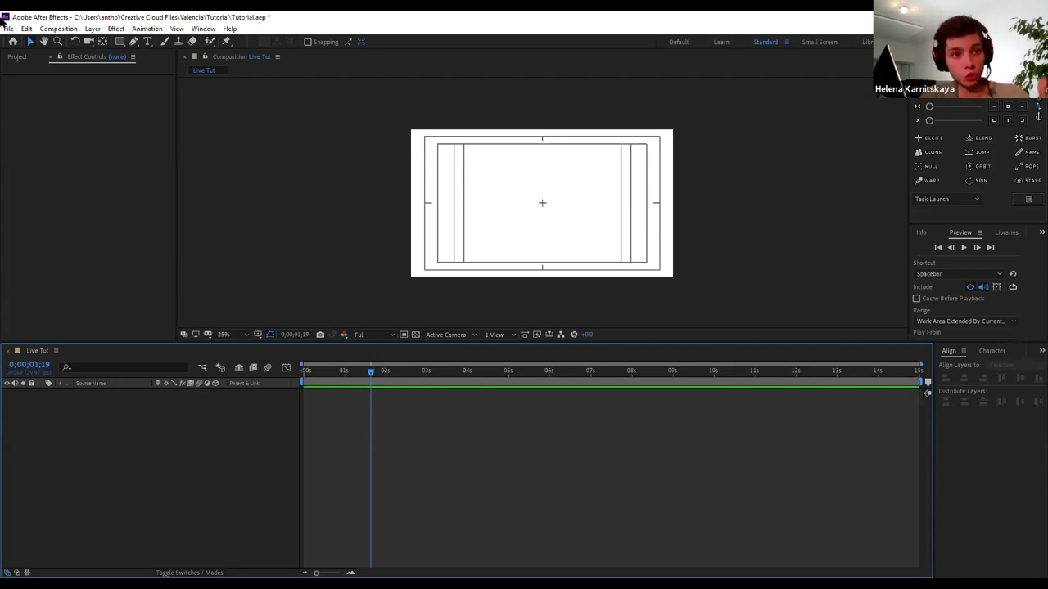
Show the Random folder and Live Tut comp in the Project panel, then switch to the Type tool
left_click(16, 72)
left_click(16, 58)
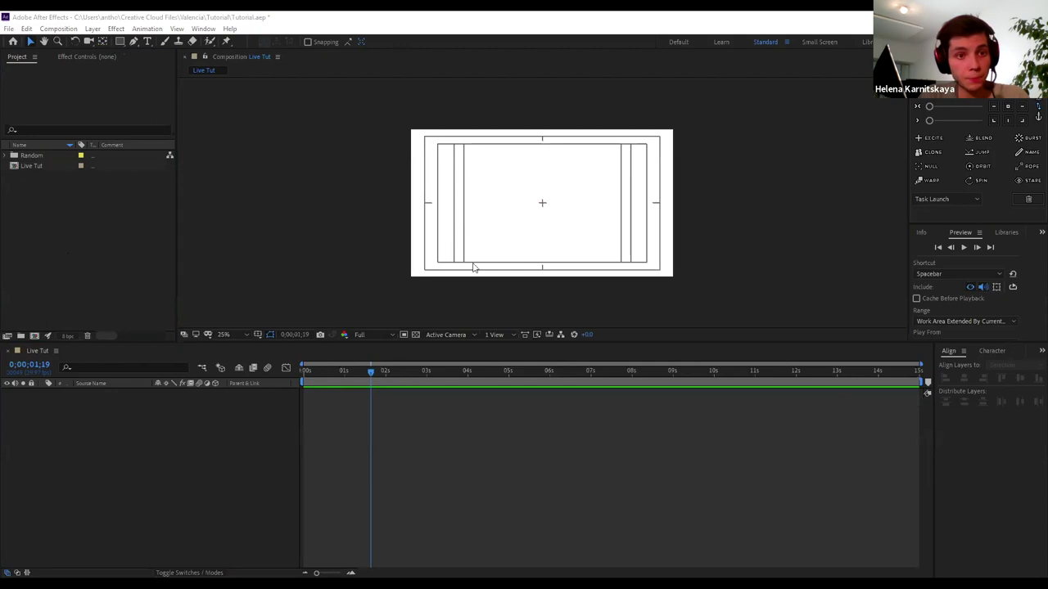
left_click(60, 415)
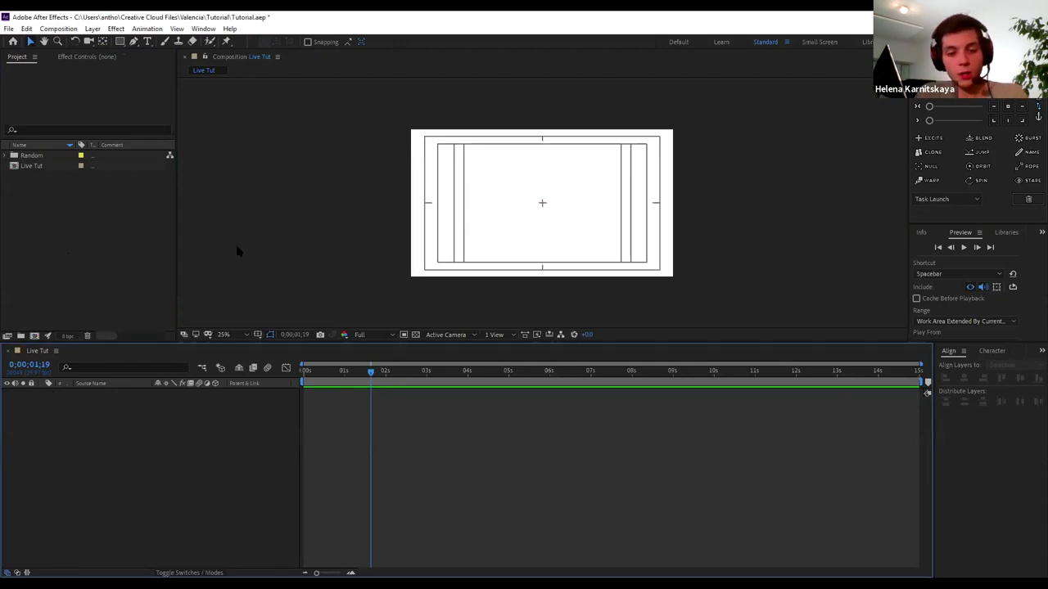
left_click(95, 244)
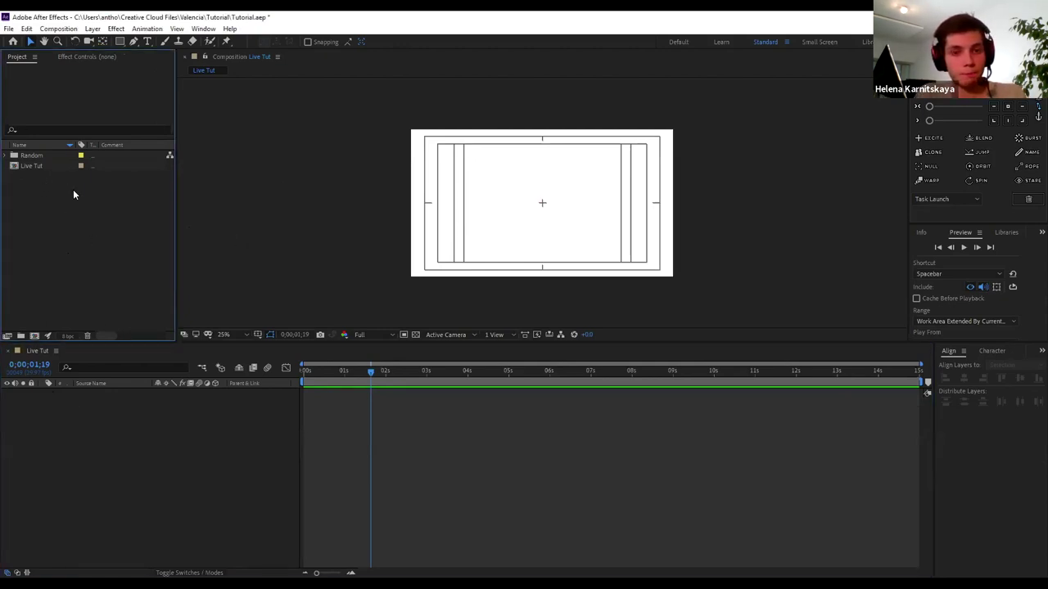
key("ctrl+t")
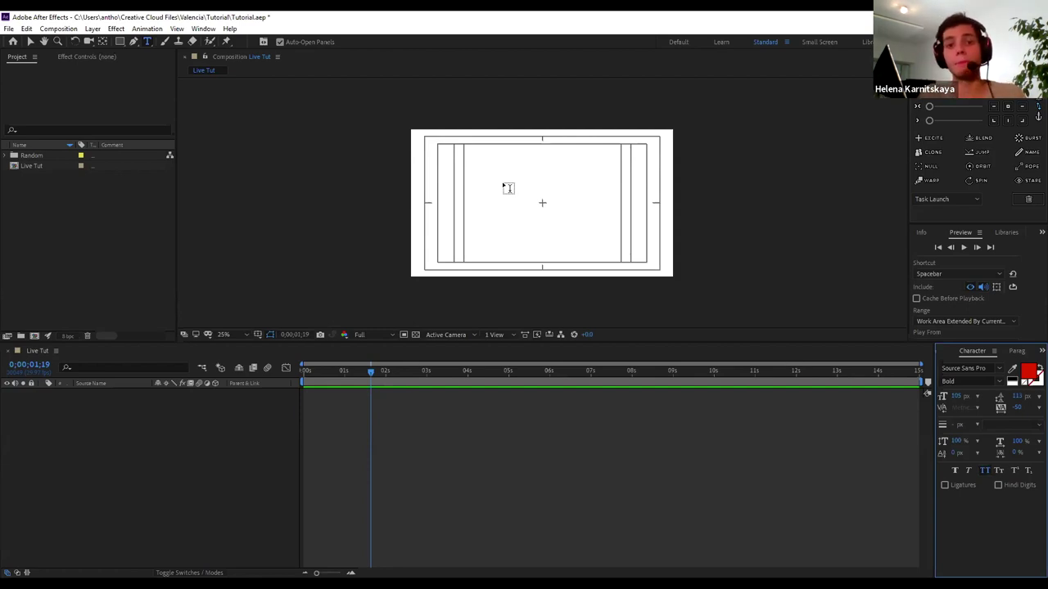
Type WE LOVE just above the composition centre and reset its fill to black
left_click(524, 193)
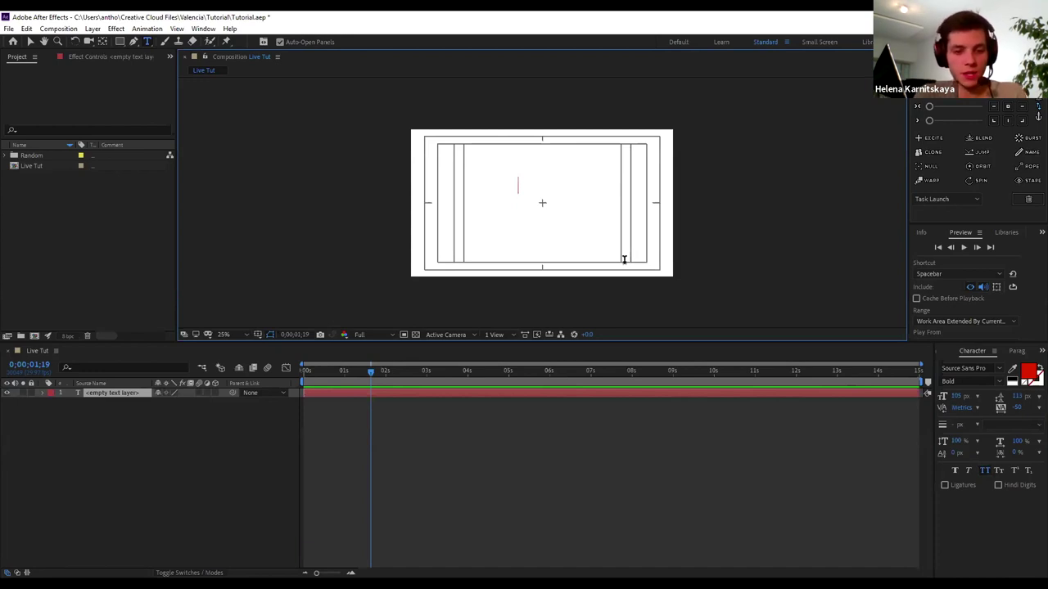
type("WE LOVE")
key("ctrl+a")
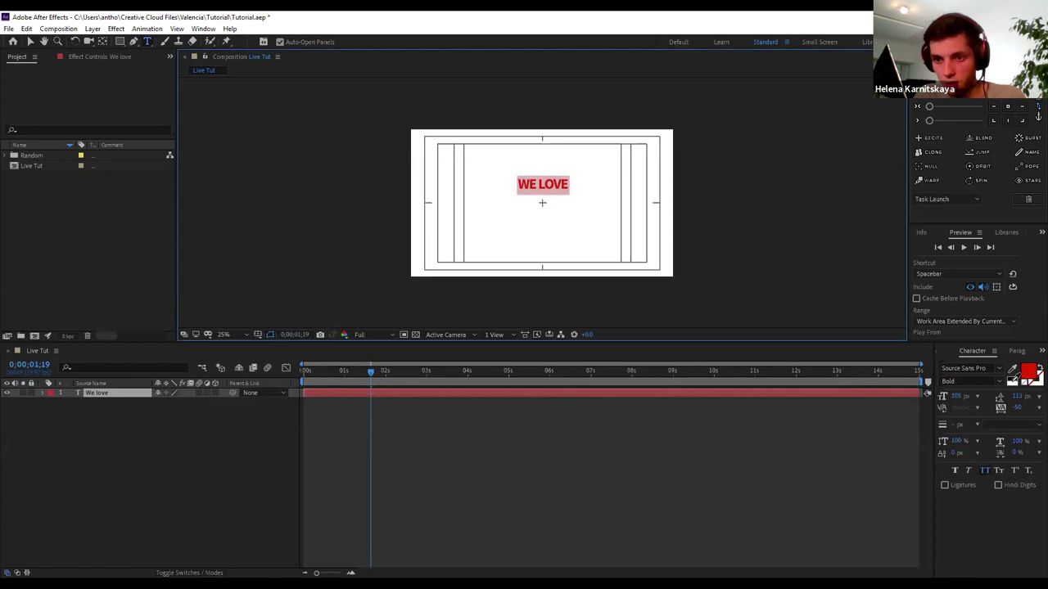
left_click(1013, 382)
left_click(537, 184)
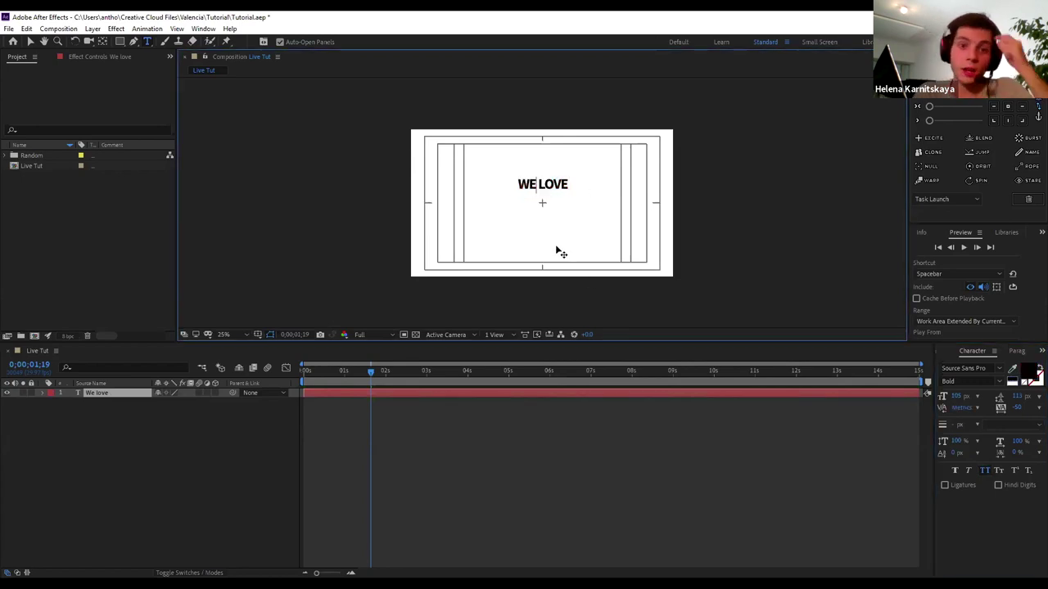
left_click(196, 424)
Select the We love layer and duplicate it as We love 2
left_click(81, 393)
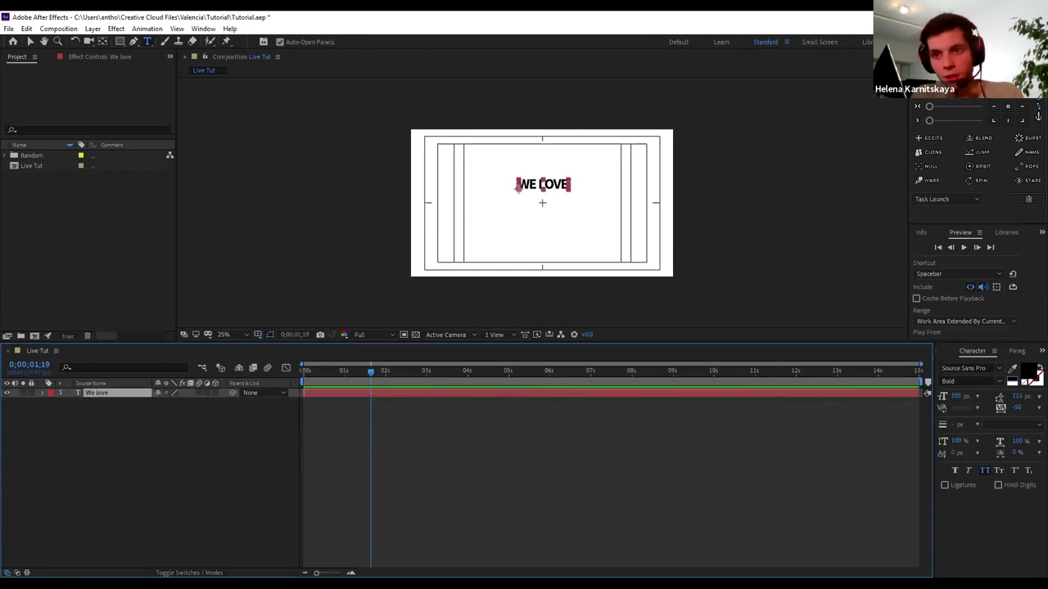
left_click(1007, 106)
left_click(109, 397)
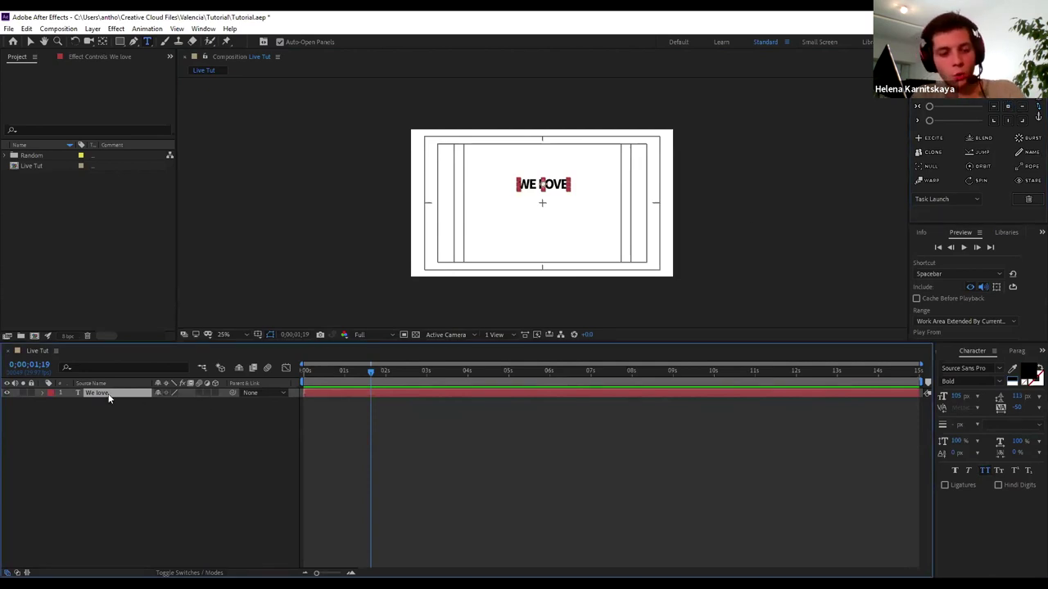
key("ctrl+d")
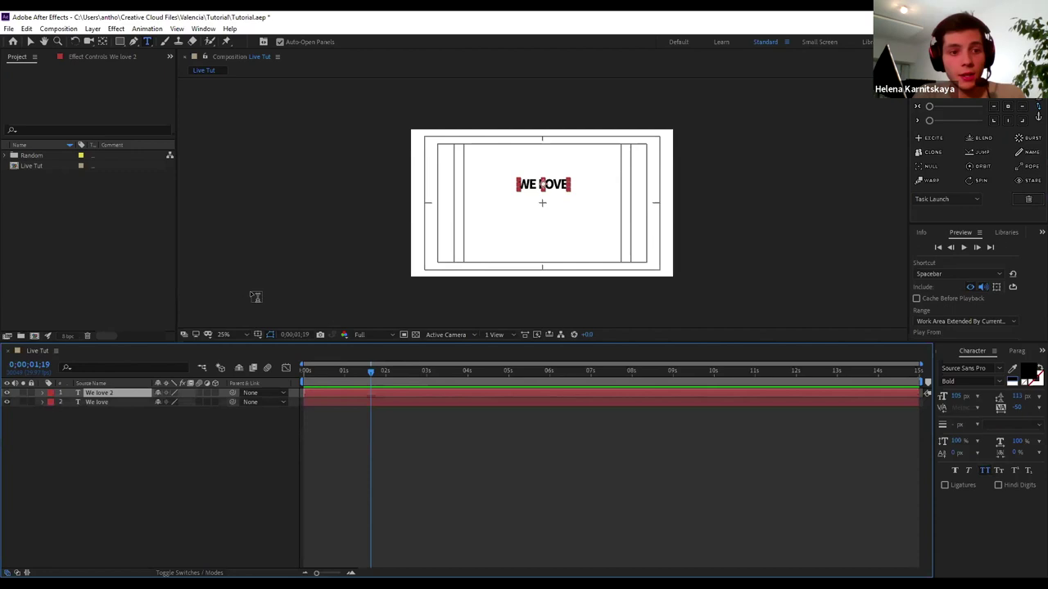
Set the We love 2 copy's Position to 960,540 so it sits below the original
left_click(100, 409)
left_click(104, 396)
key("p")
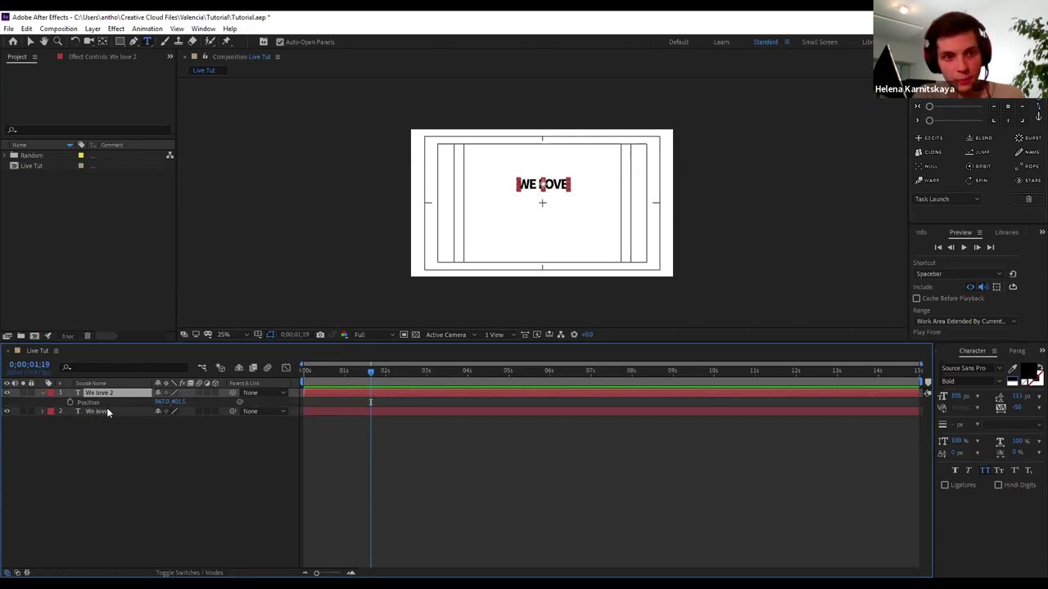
left_click(88, 402)
key("Left")
key("Left")
key("Left")
key("Left")
key("Left")
key("Left")
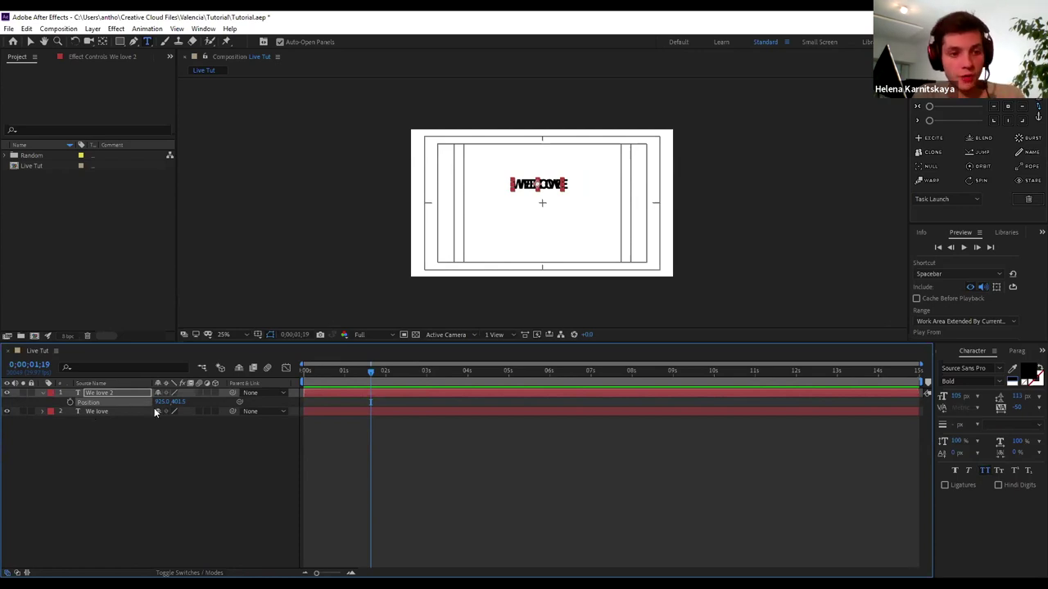
key("ctrl+z")
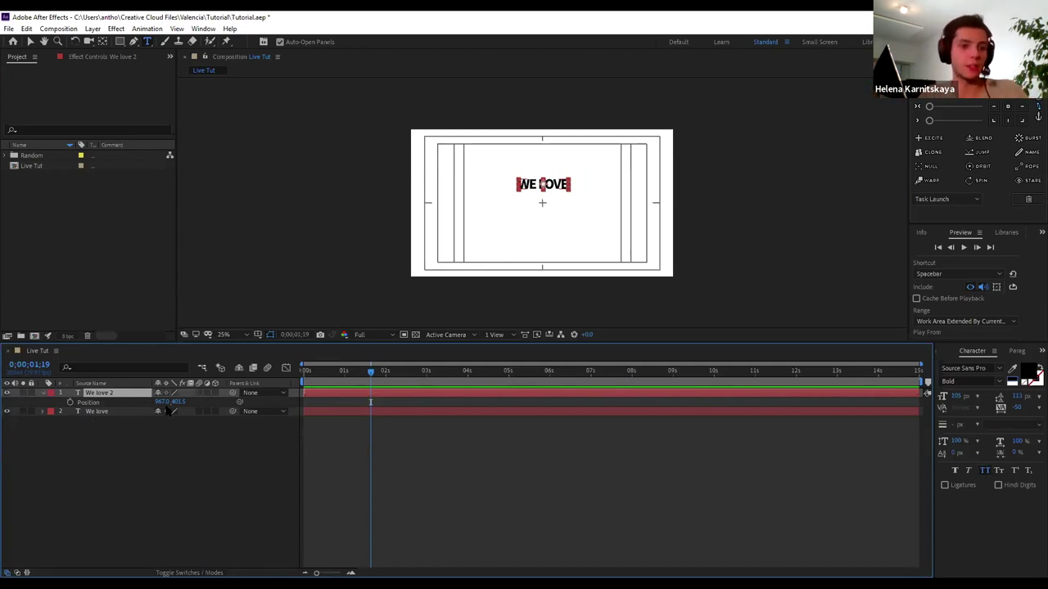
left_click(180, 402)
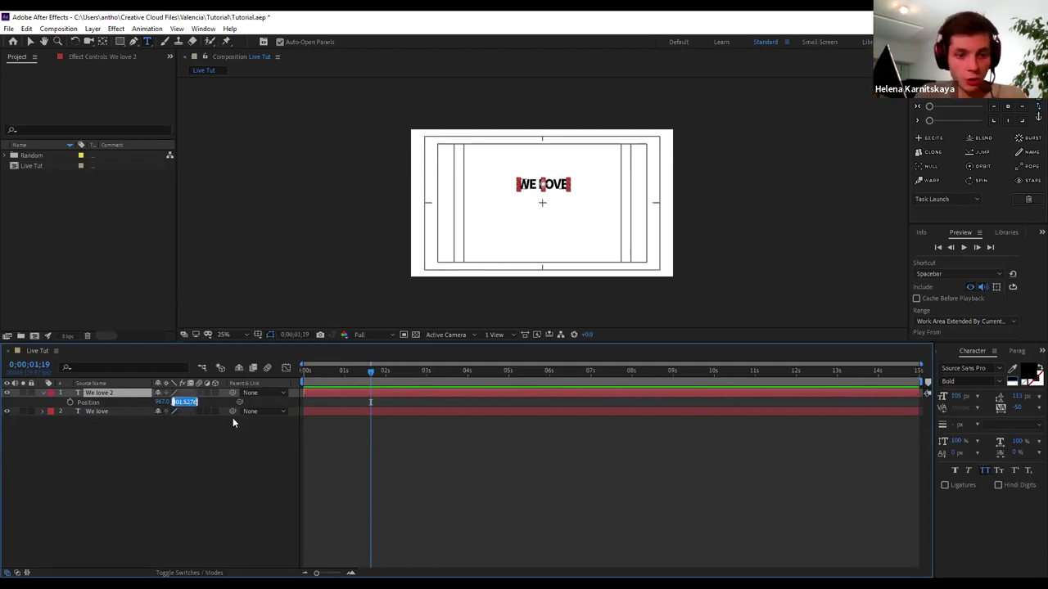
type("540")
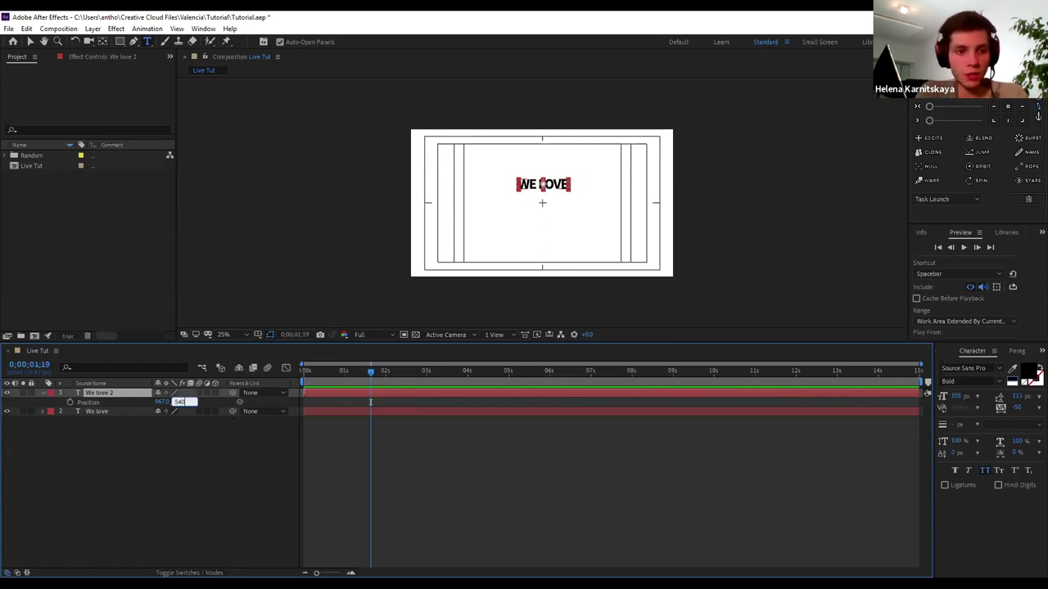
key("Tab")
key("Tab")
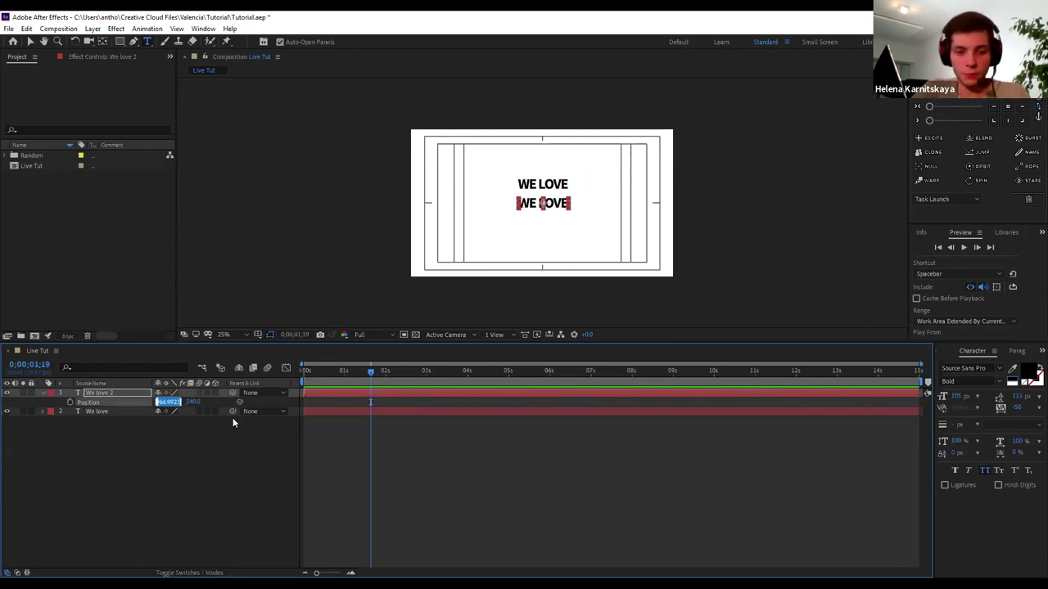
key("Return")
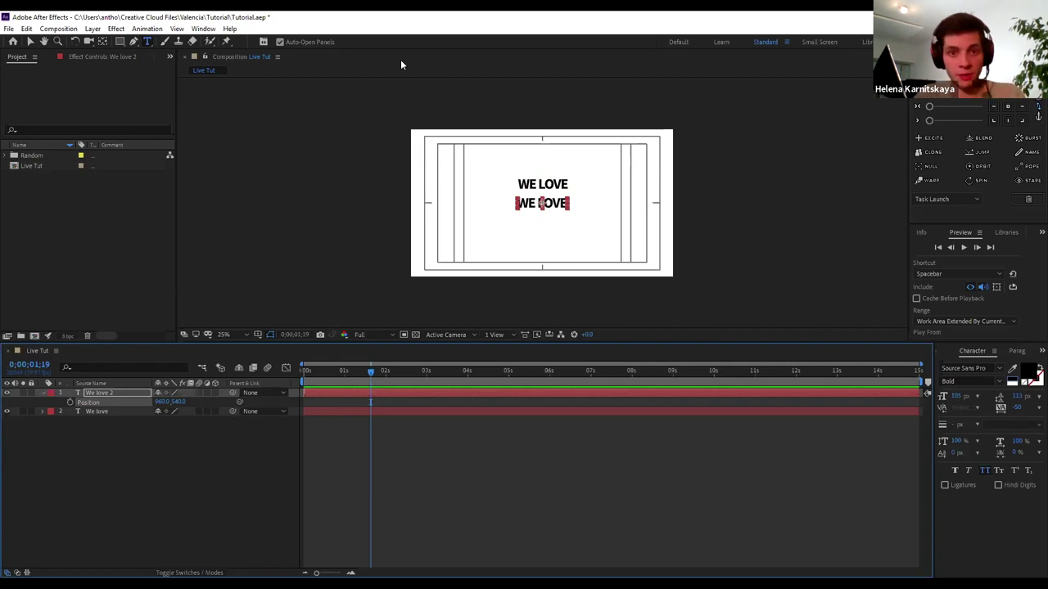
left_click(99, 412, "shift")
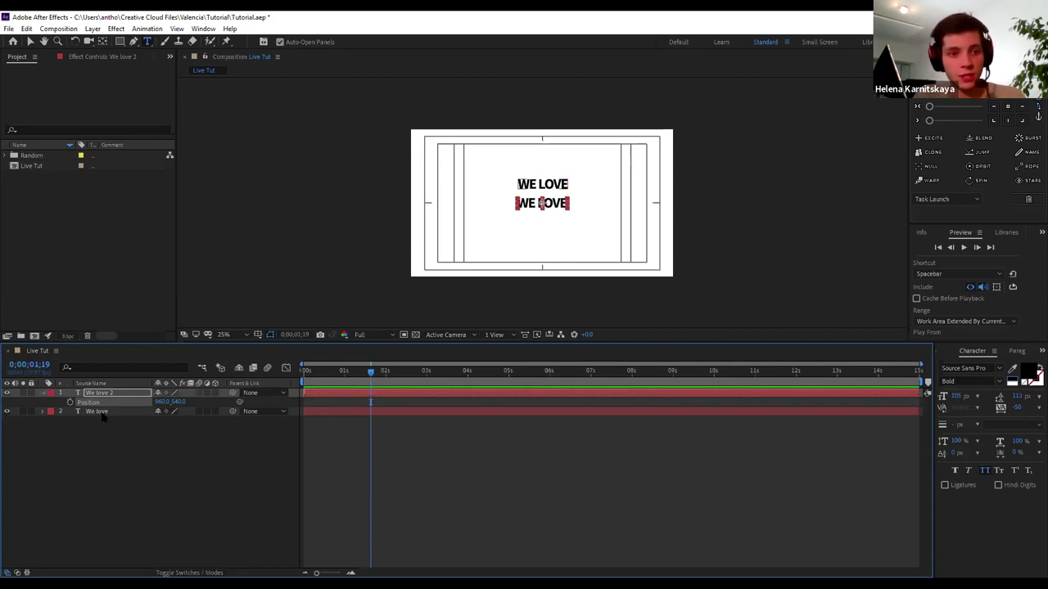
Lower both WE LOVE layers to 960,497.5 and 960,593.0, centring the stacked pair vertically
left_click(102, 411)
key("p")
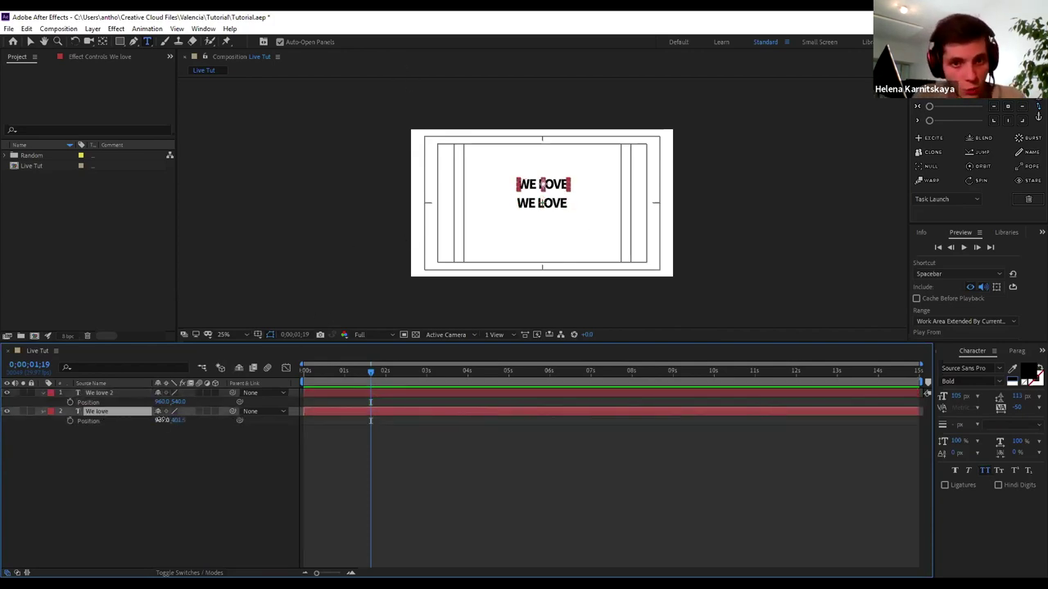
left_click(163, 420)
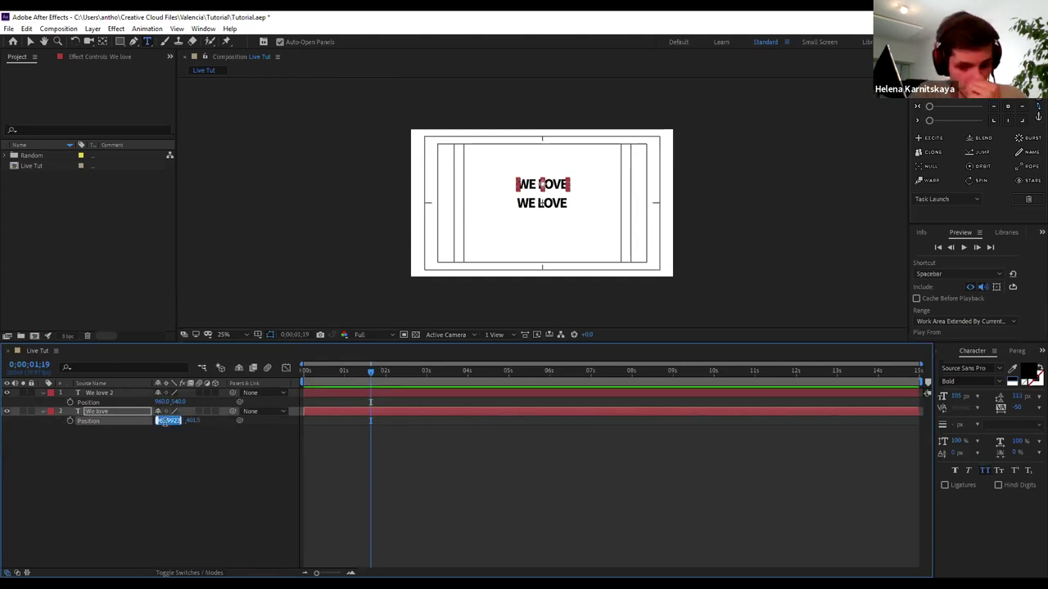
key("Return")
left_click_drag(182, 423, 201, 426)
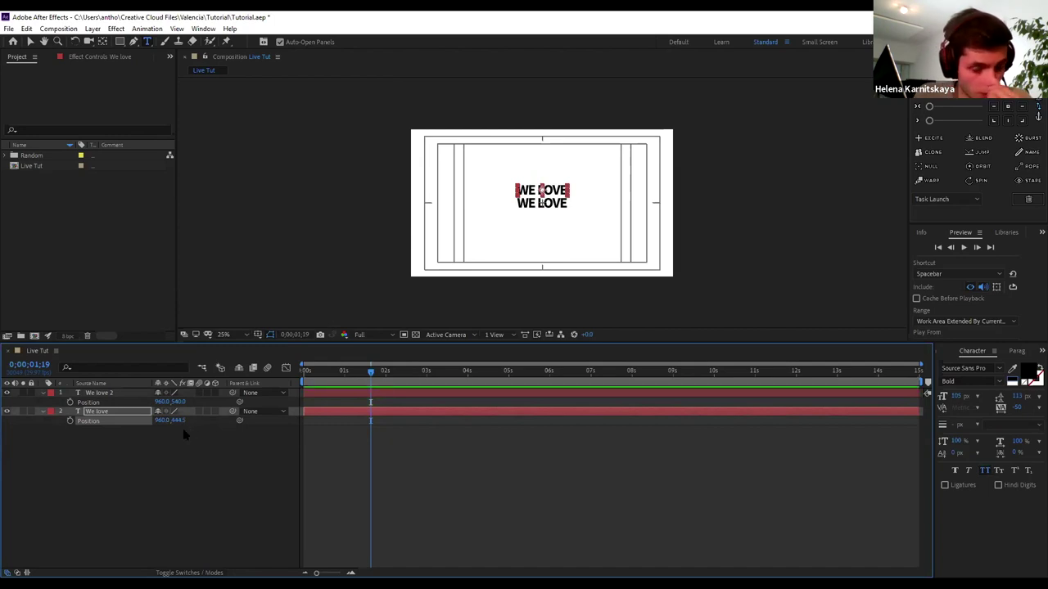
left_click(92, 393, "shift")
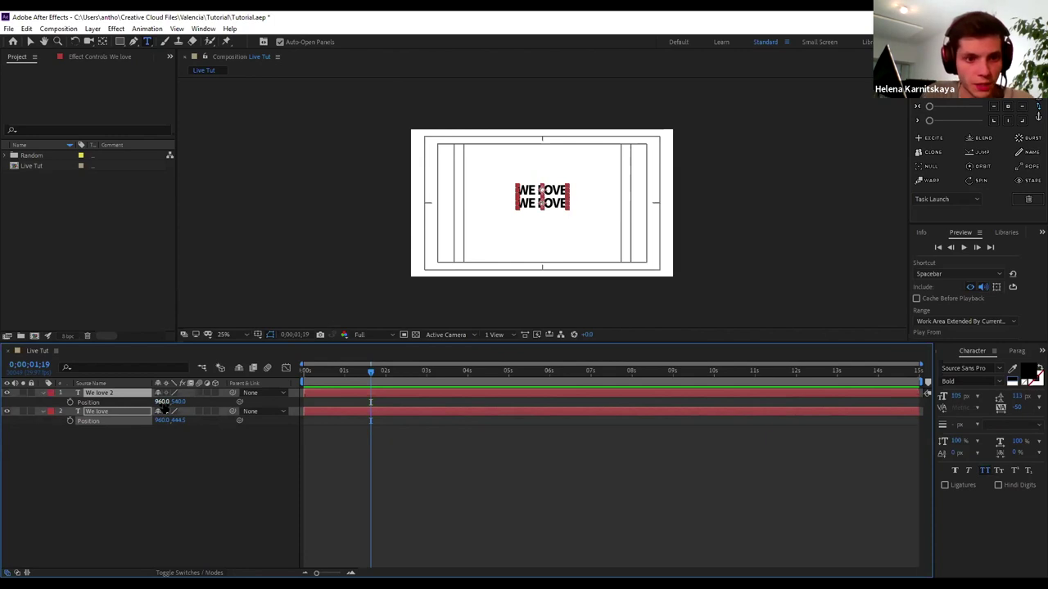
left_click_drag(162, 402, 202, 402)
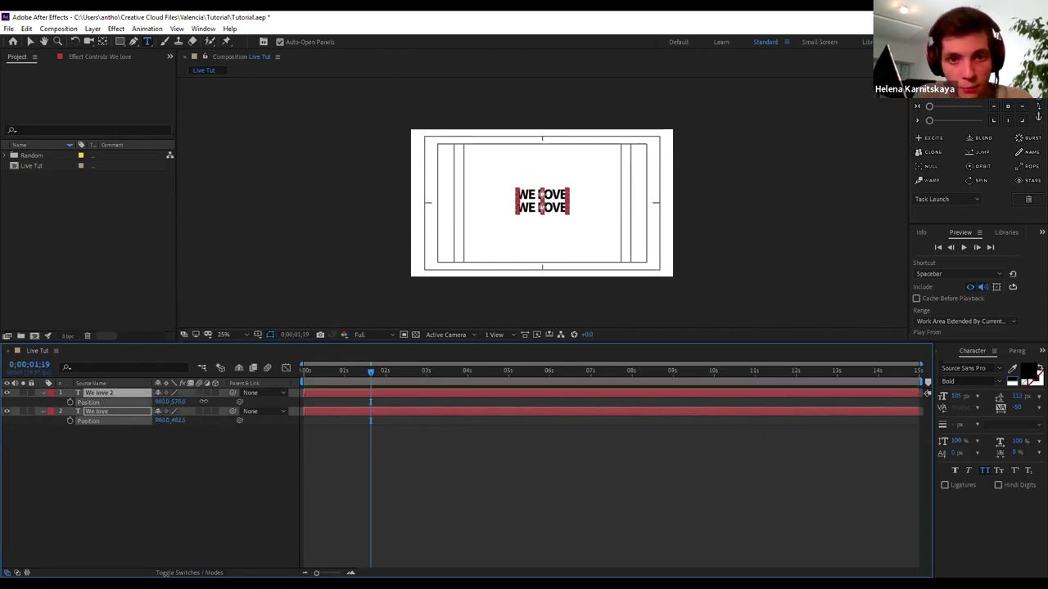
left_click_drag(202, 402, 205, 406)
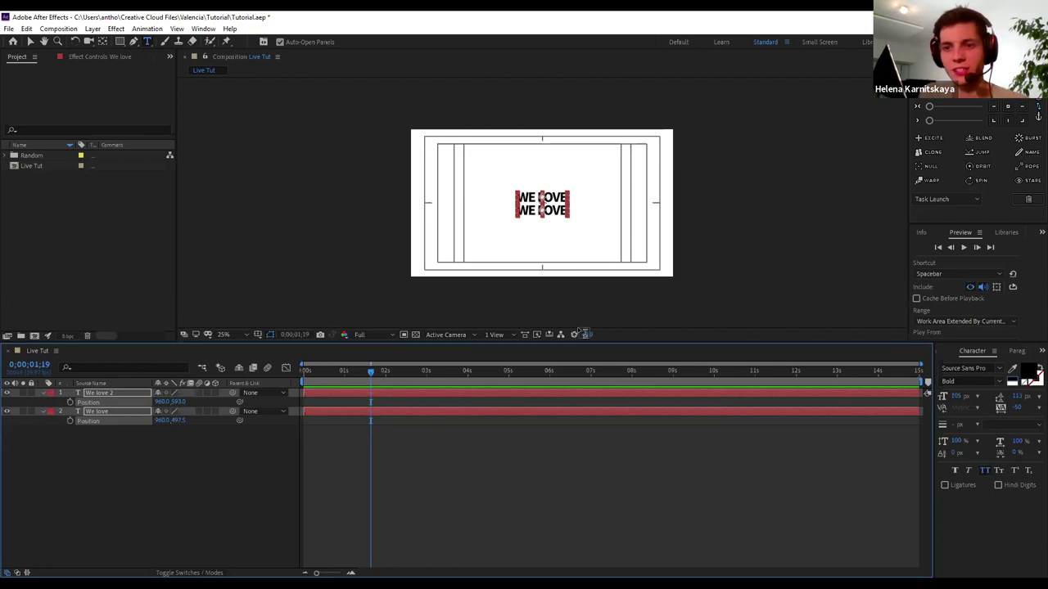
Set Align Layers to Composition, try Align Vertical Centers on both lines, then undo it
left_click(943, 352)
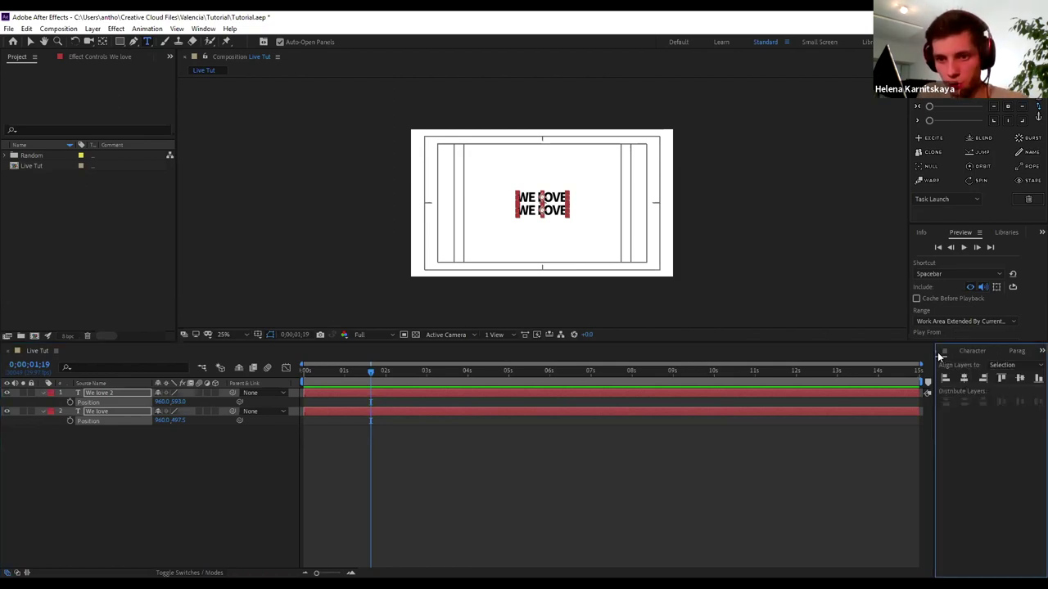
left_click(1018, 378)
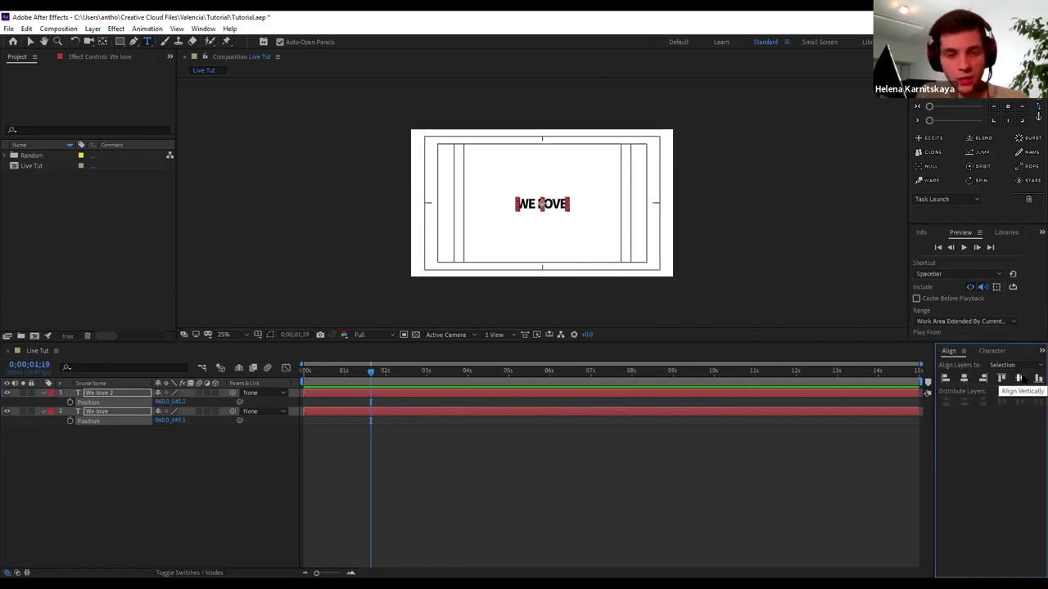
left_click(1015, 365)
left_click(999, 386)
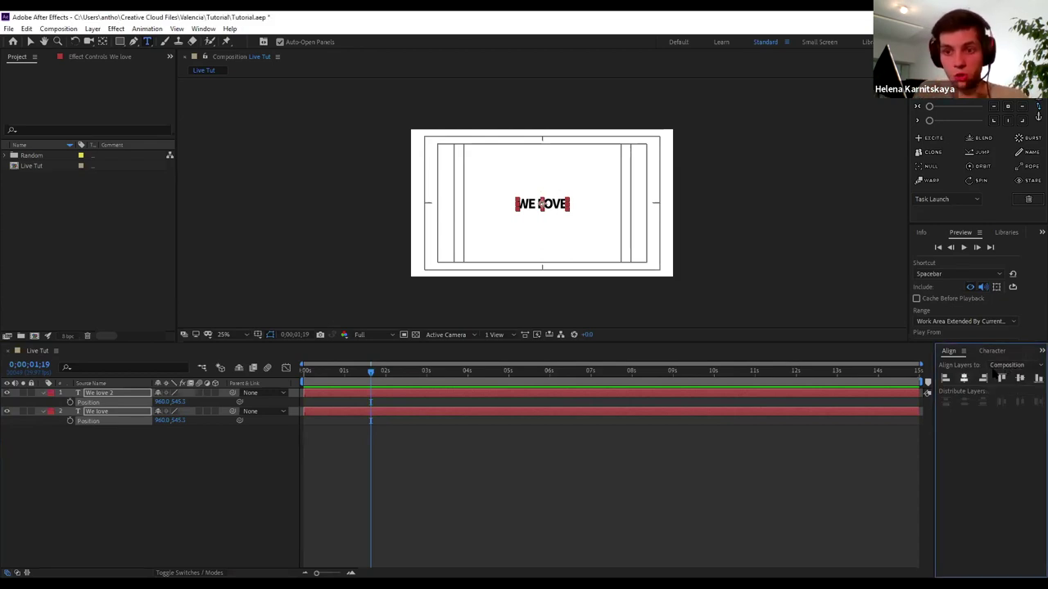
left_click(1020, 378)
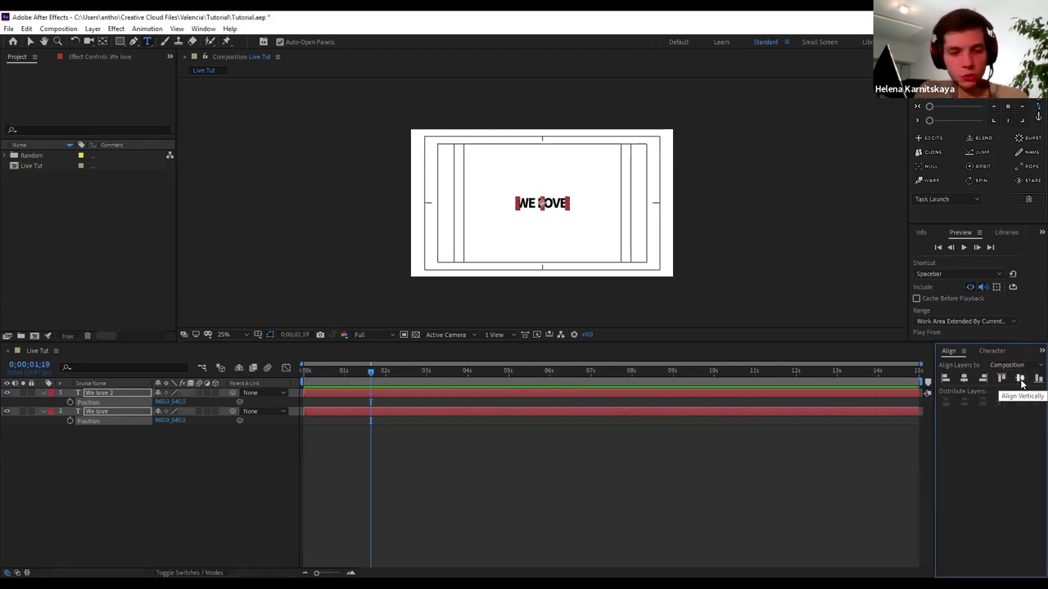
key("ctrl+z")
key("ctrl+z")
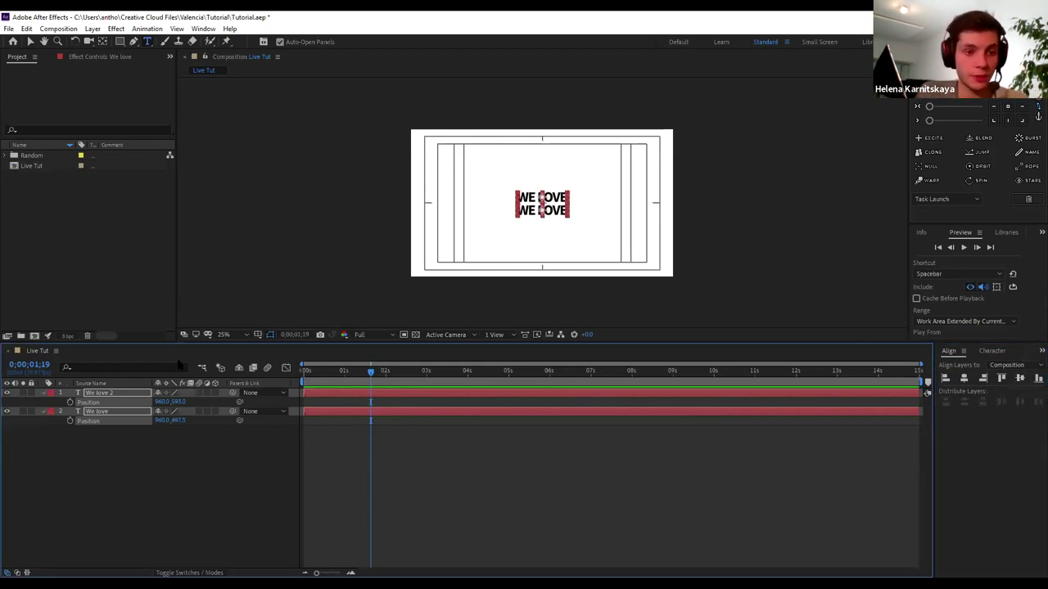
Reselect both We love 2 and We love layers, leaving their positions unchanged
left_click(129, 444)
left_click(172, 420)
left_click(226, 472)
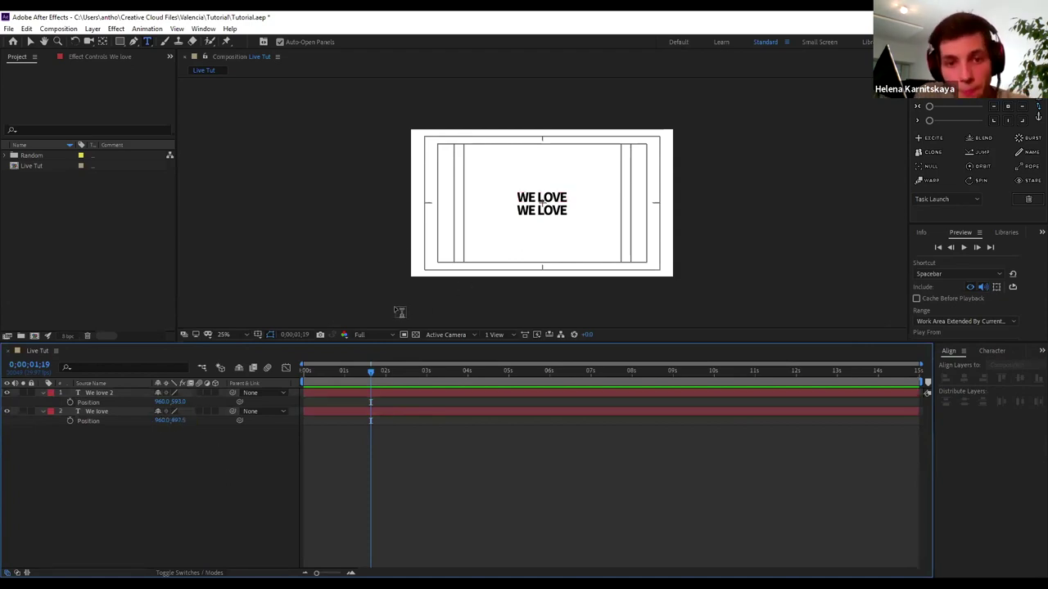
left_click(109, 393)
left_click(96, 411, "shift")
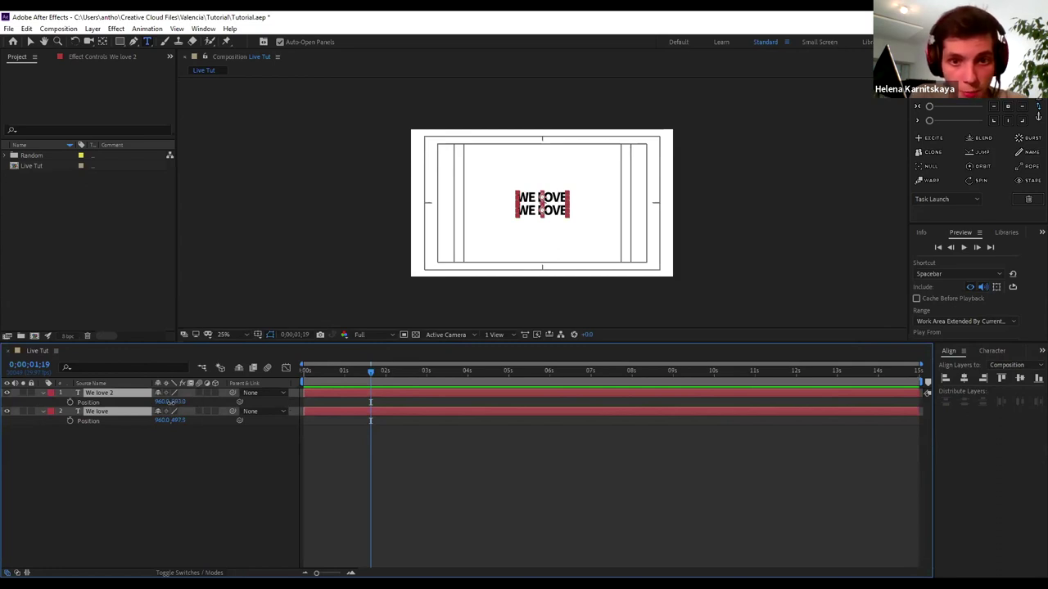
Nudge both WE LOVE lines up to 960,489.5 and 960,585.0, then reselect the We love layer
left_click_drag(174, 402, 169, 404)
scroll(540, 197, "down", 1)
scroll(540, 197, "up", 1)
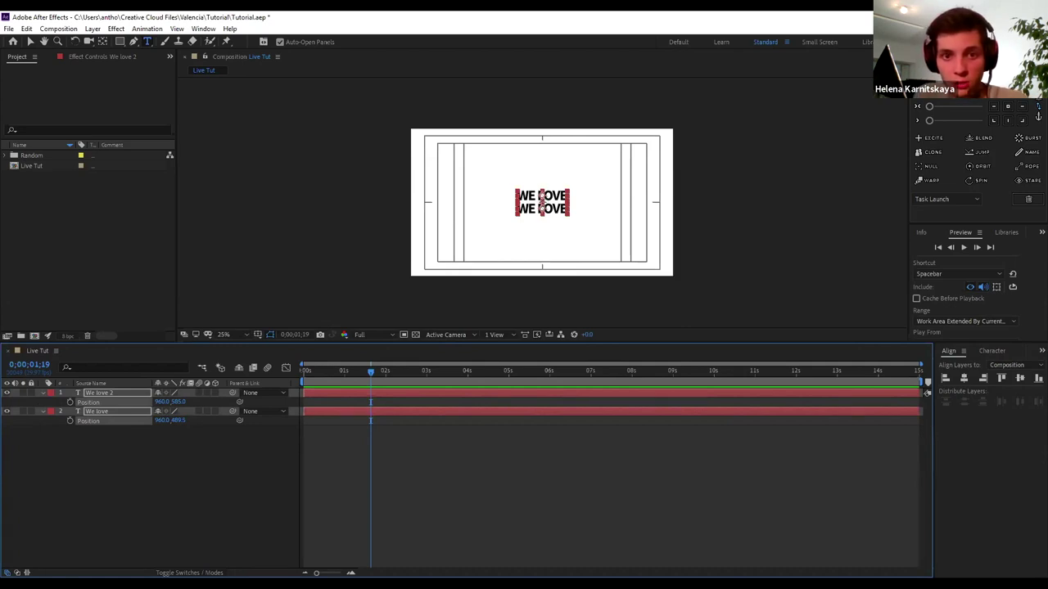
scroll(543, 203, "up", 1)
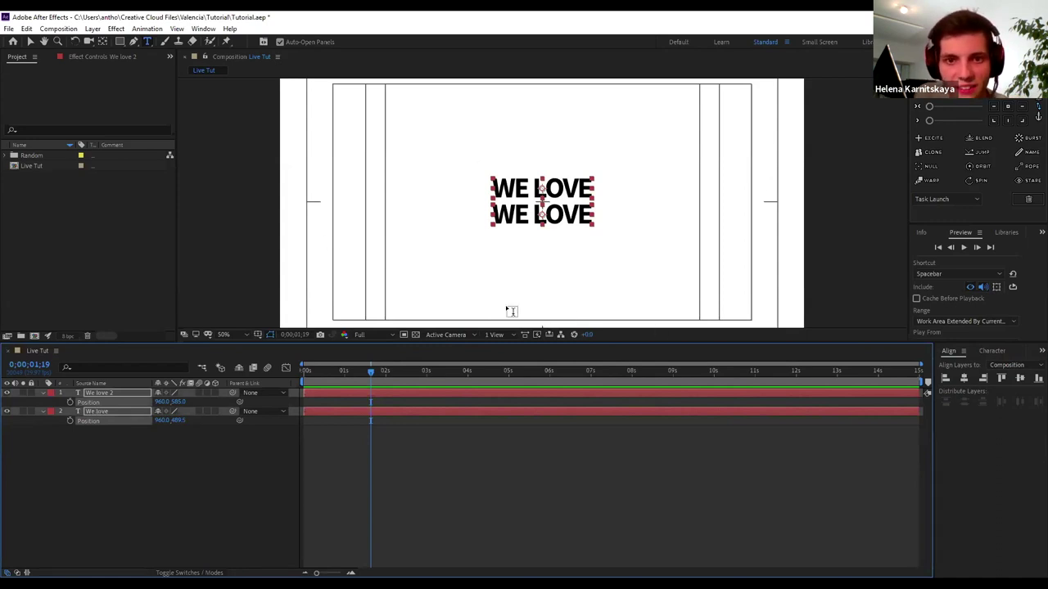
left_click(179, 403)
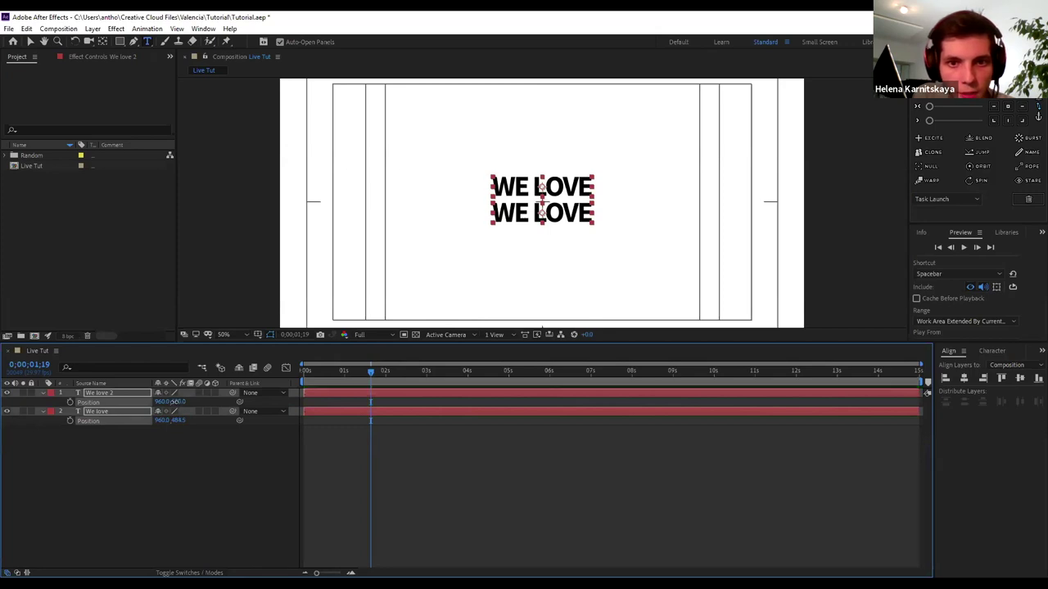
key("Return")
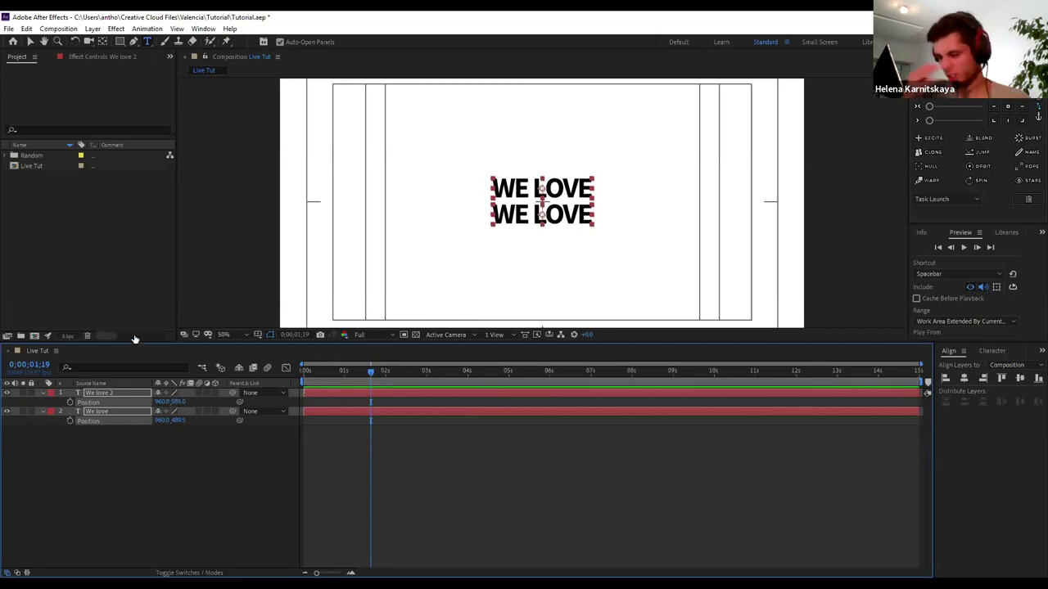
left_click(131, 454)
left_click(133, 411)
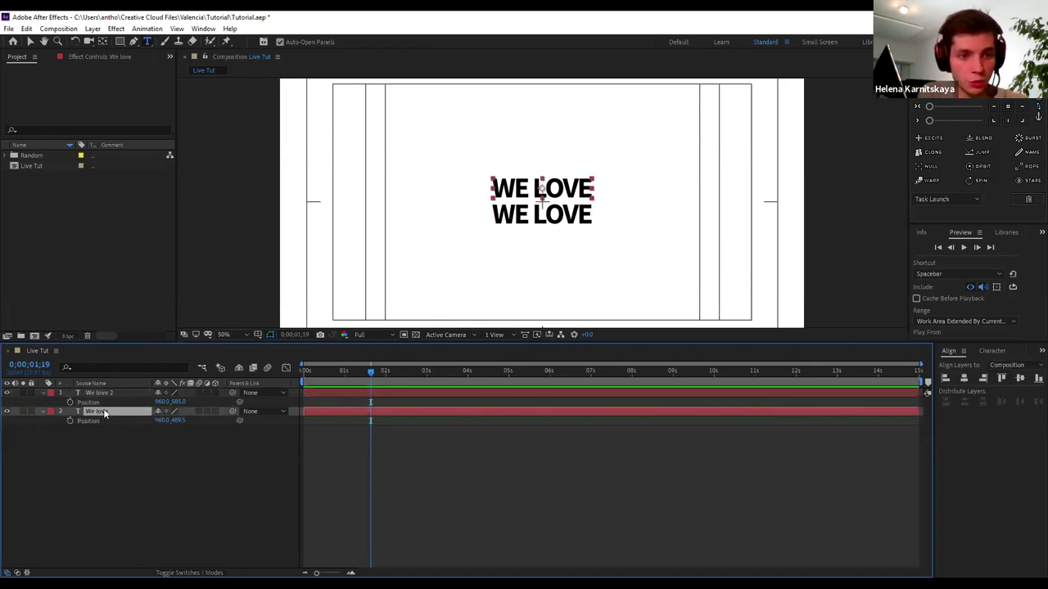
Retype the lower WE LOVE line as 'AFTER effects'
left_click(546, 214)
key("ctrl+a")
type("AFTER")
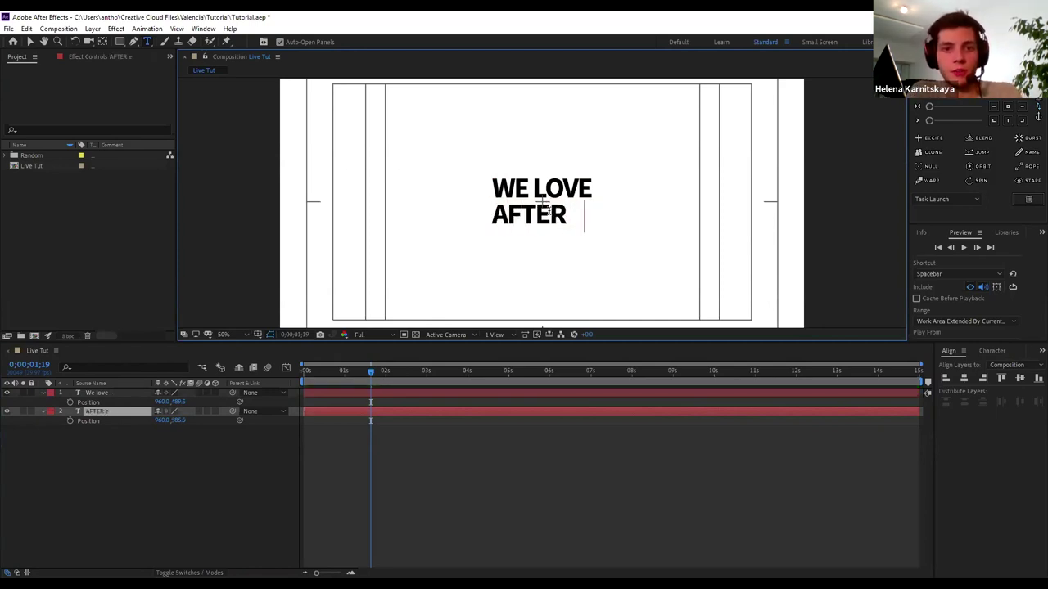
type(" effects")
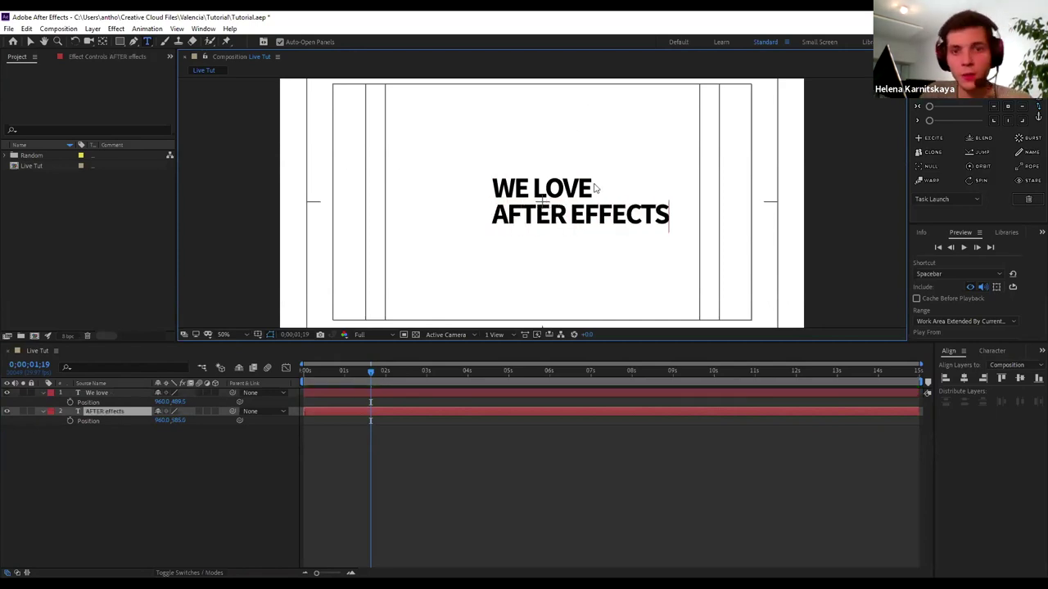
left_click(252, 450)
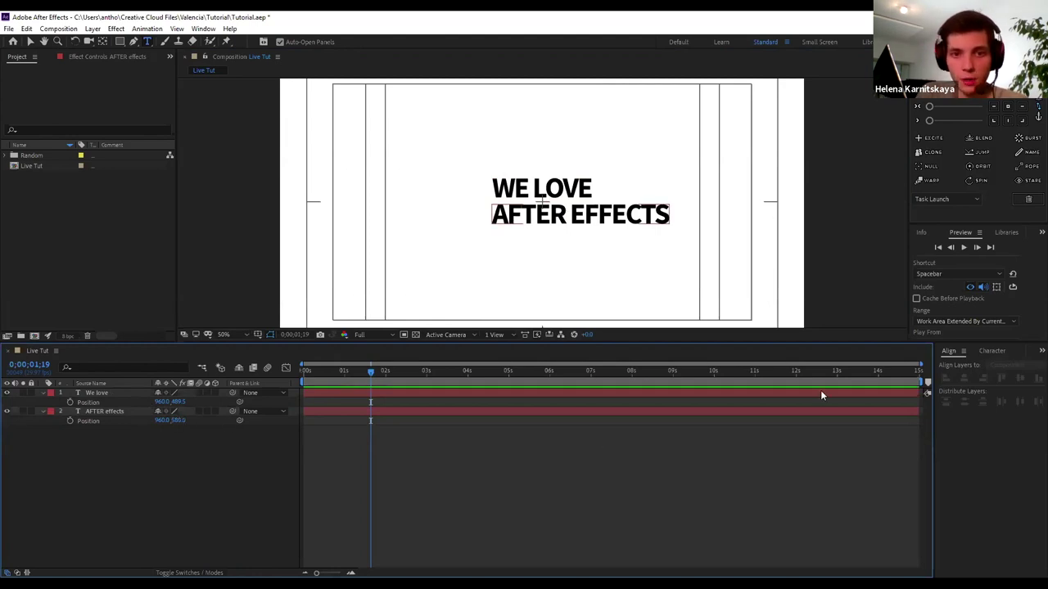
Centre the AFTER effects anchor point and align the line horizontally to the composition centre
left_click(128, 410)
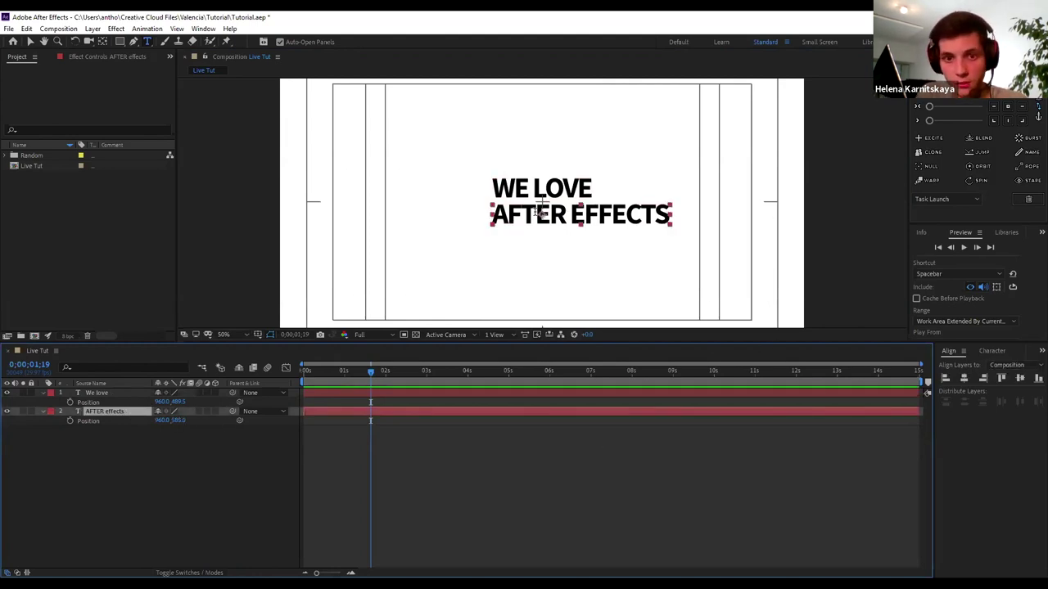
left_click(1007, 107)
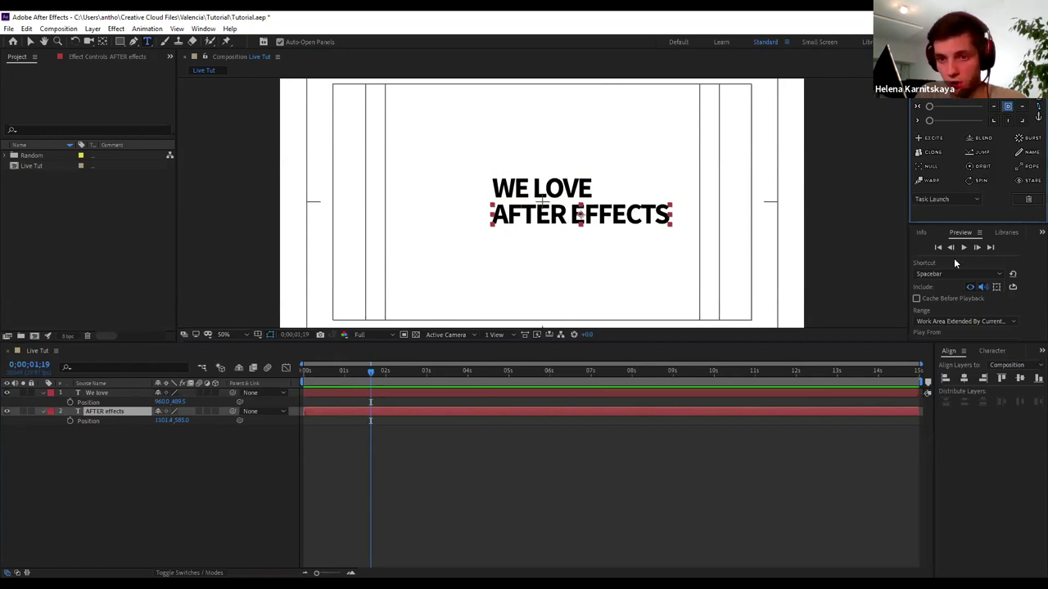
left_click(959, 375)
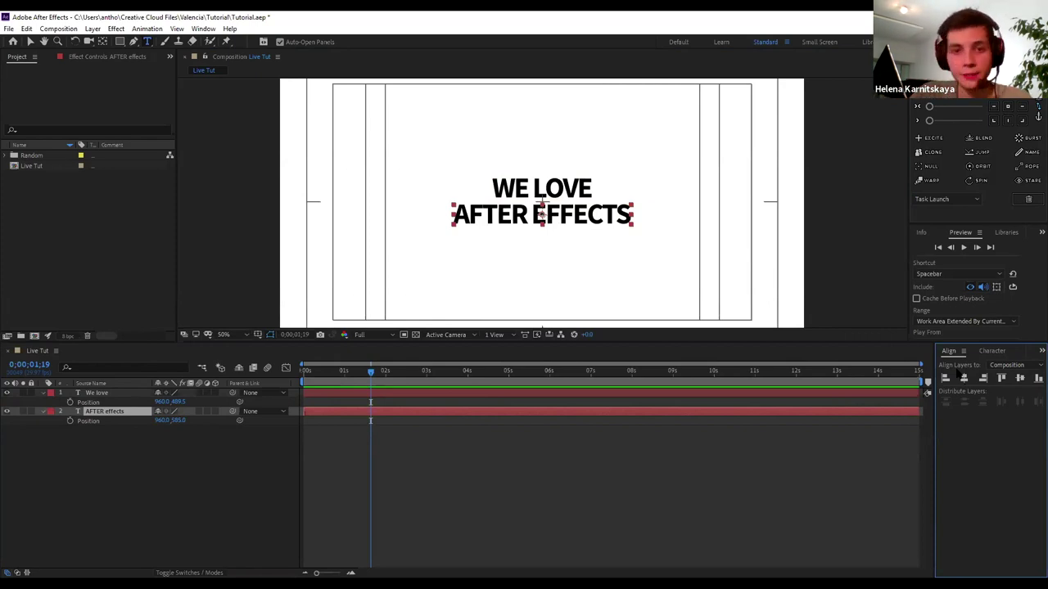
left_click(99, 392)
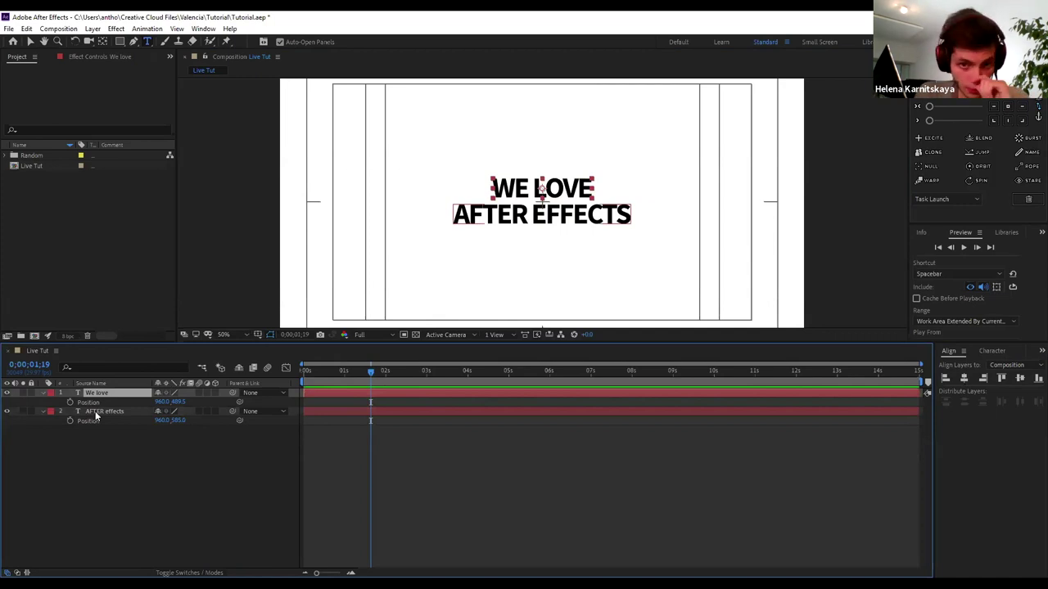
left_click(94, 411)
left_click(104, 393)
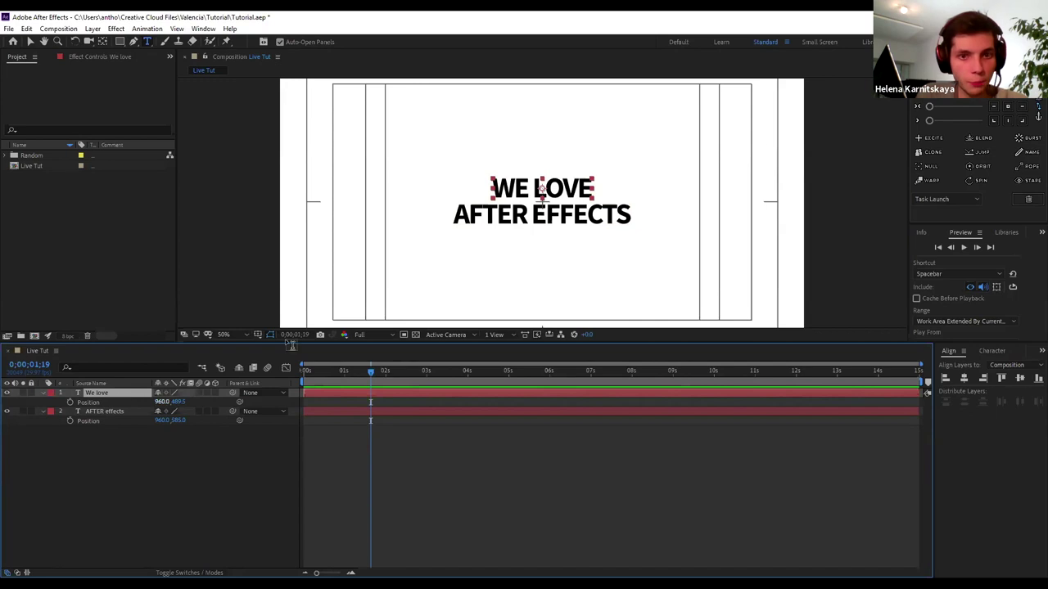
key("comma")
key("period")
Zoom the viewer back to 25%, switch to the Selection tool and park the playhead at 0;00;00;00
key("comma")
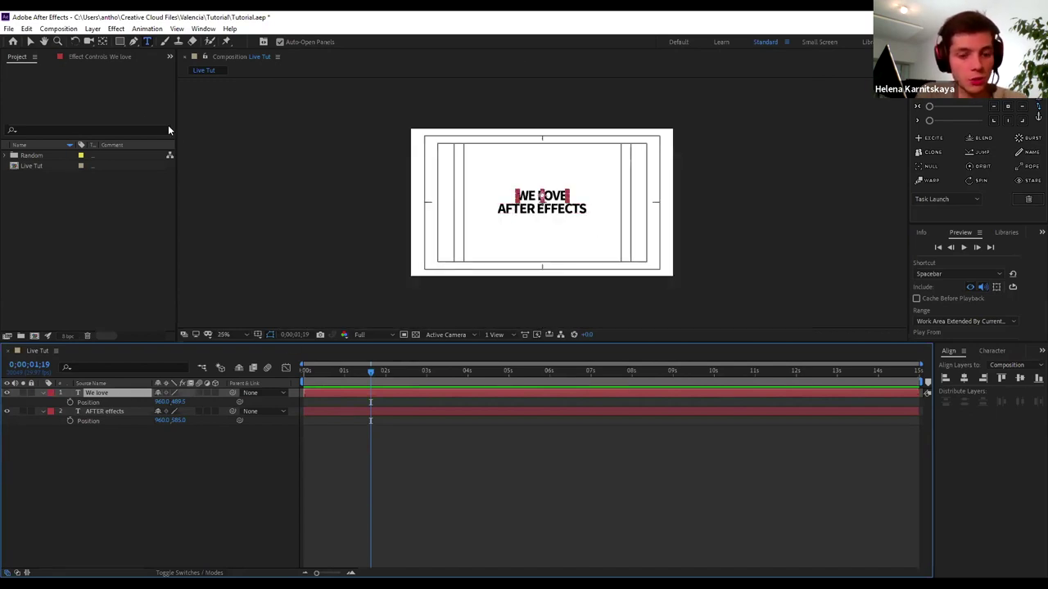
key("v")
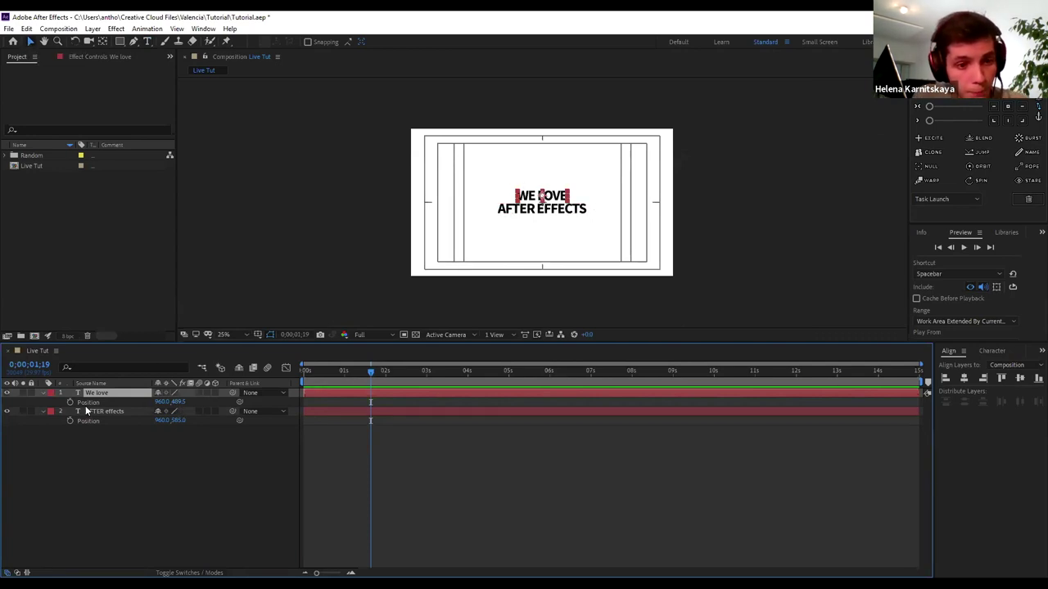
left_click_drag(370, 370, 291, 364)
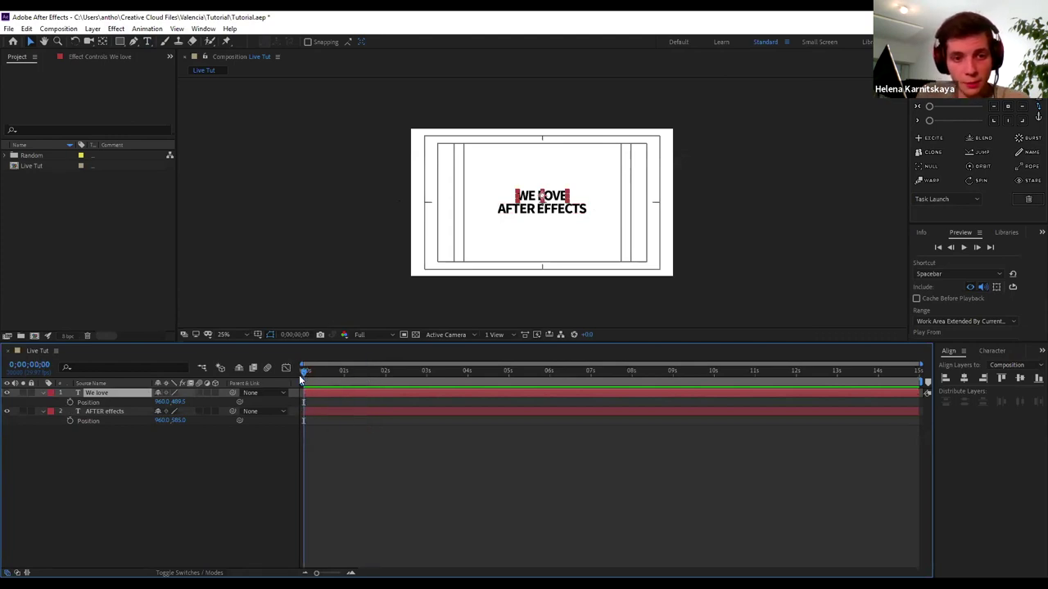
left_click_drag(303, 375, 483, 384)
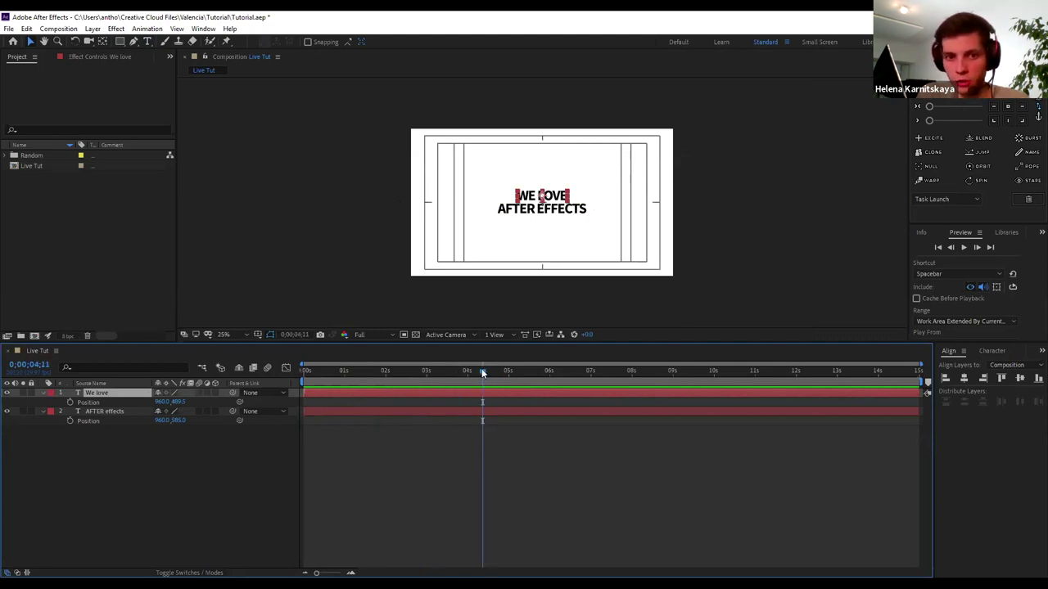
left_click_drag(482, 373, 305, 371)
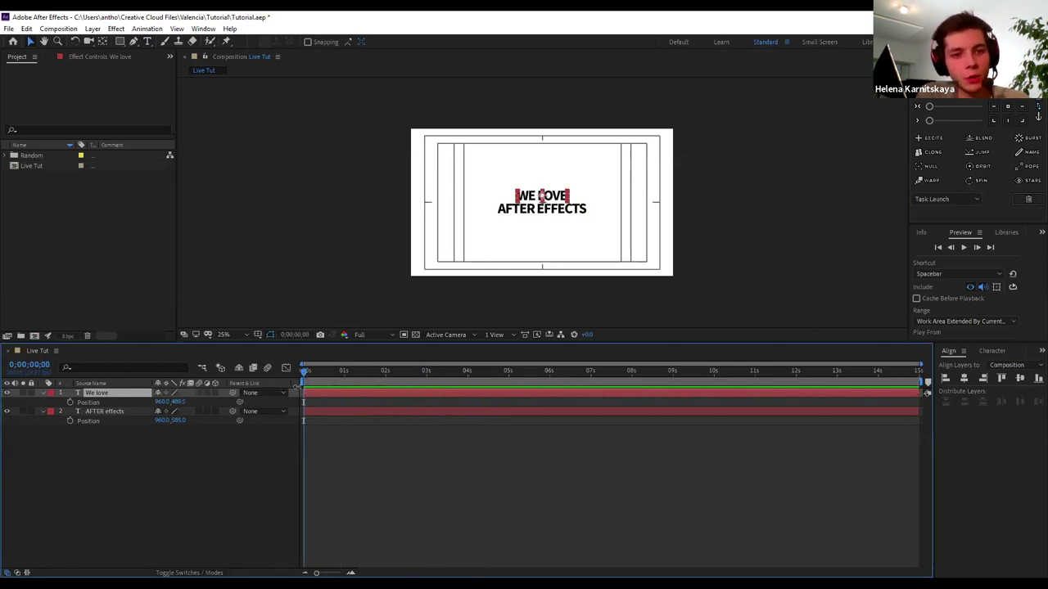
left_click(53, 411, "shift")
left_click(56, 398)
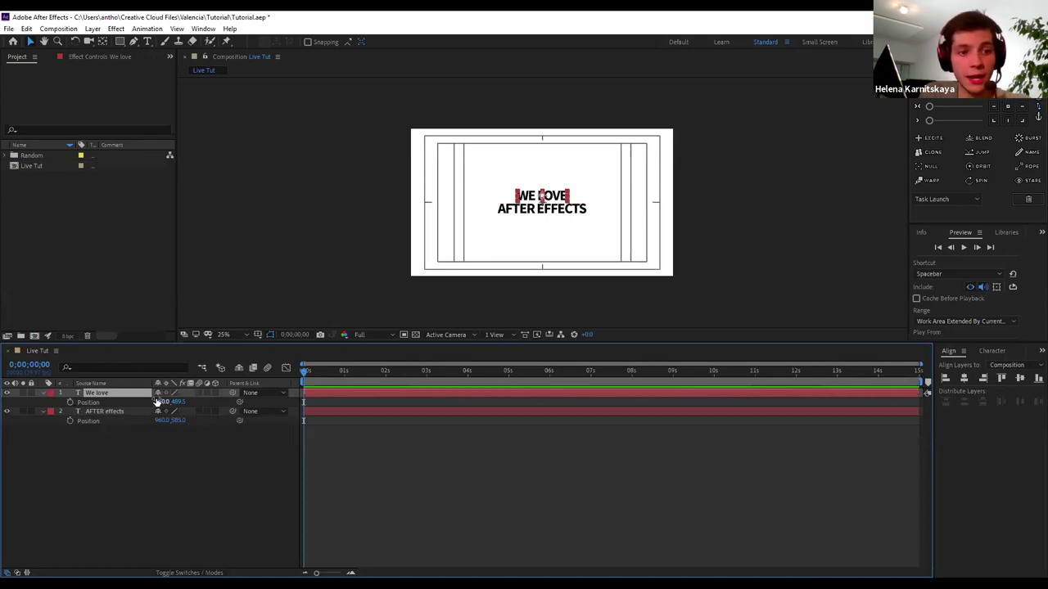
Add a Position keyframe to the We love layer and move it to 0;00;00;11
left_click(70, 402)
left_click_drag(154, 402, 175, 402)
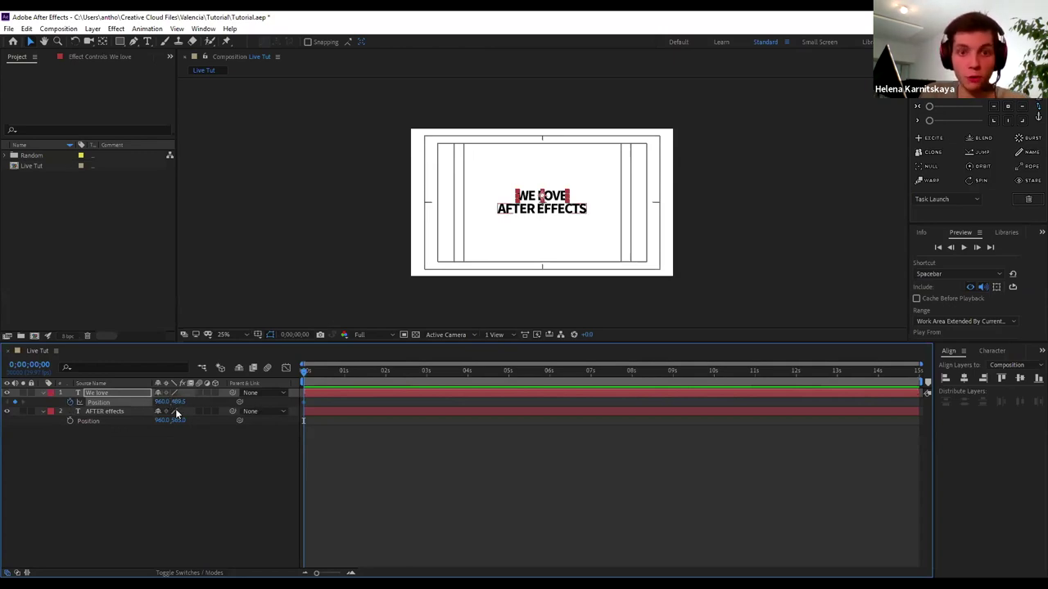
mouse_move(304, 402)
left_mouse_down()
mouse_move(318, 401)
mouse_move(324, 370)
left_mouse_up()
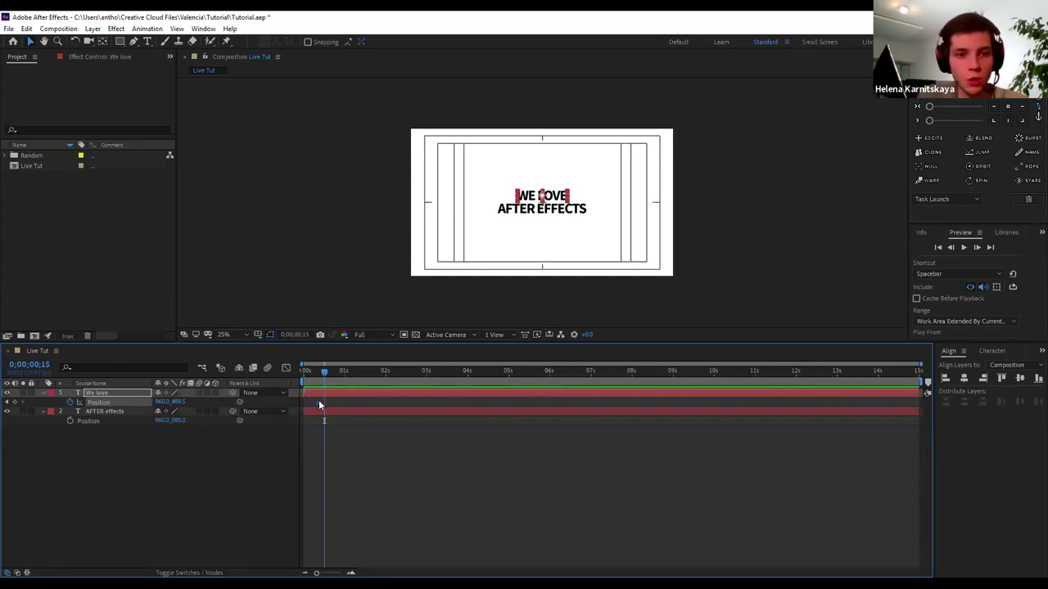
mouse_move(325, 404)
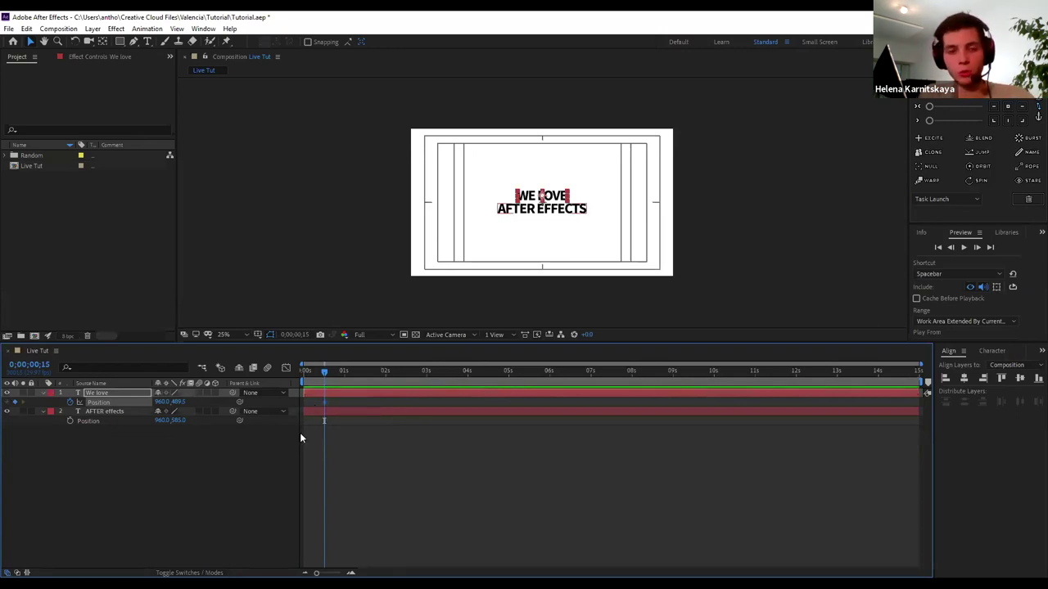
At the first frame, raise WE LOVE's Position Y to about -62.5, above the frame, and preview the drop
left_click_drag(323, 373, 303, 375)
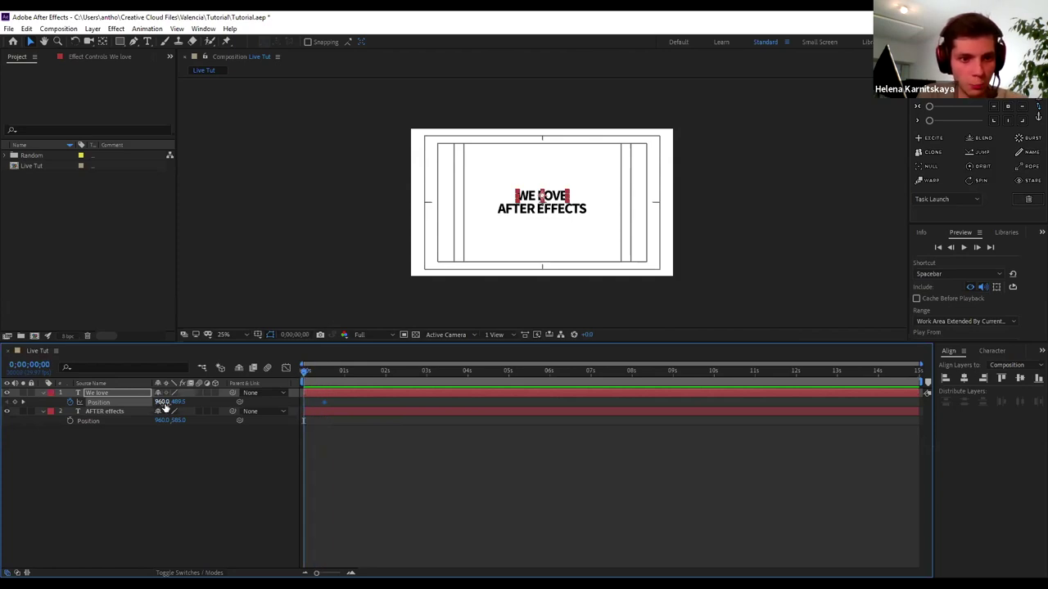
mouse_move(161, 404)
left_mouse_down()
mouse_move(136, 407)
mouse_move(180, 404)
left_mouse_up()
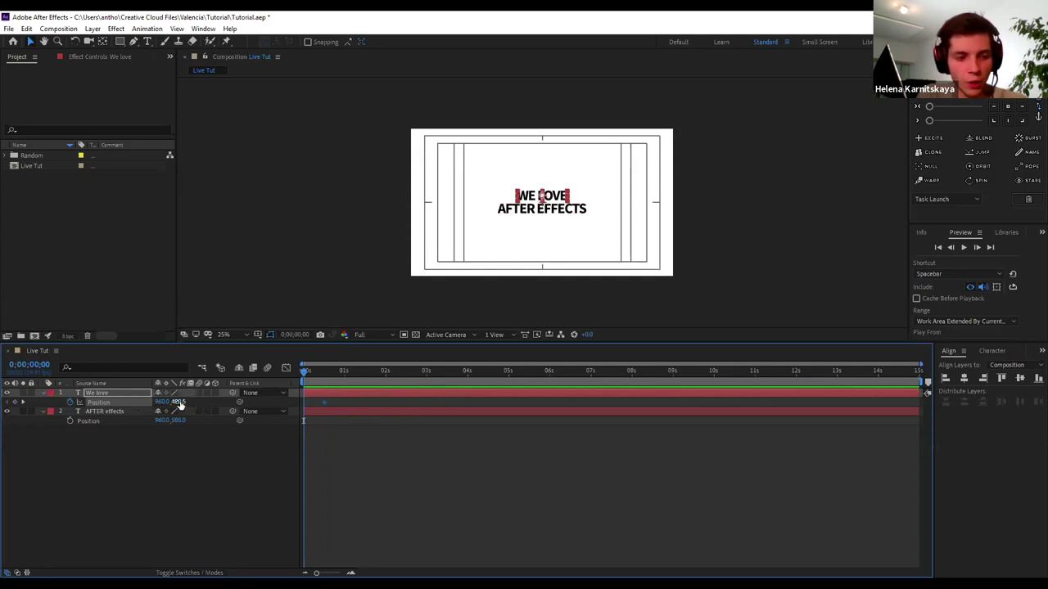
left_click_drag(180, 403, 139, 404)
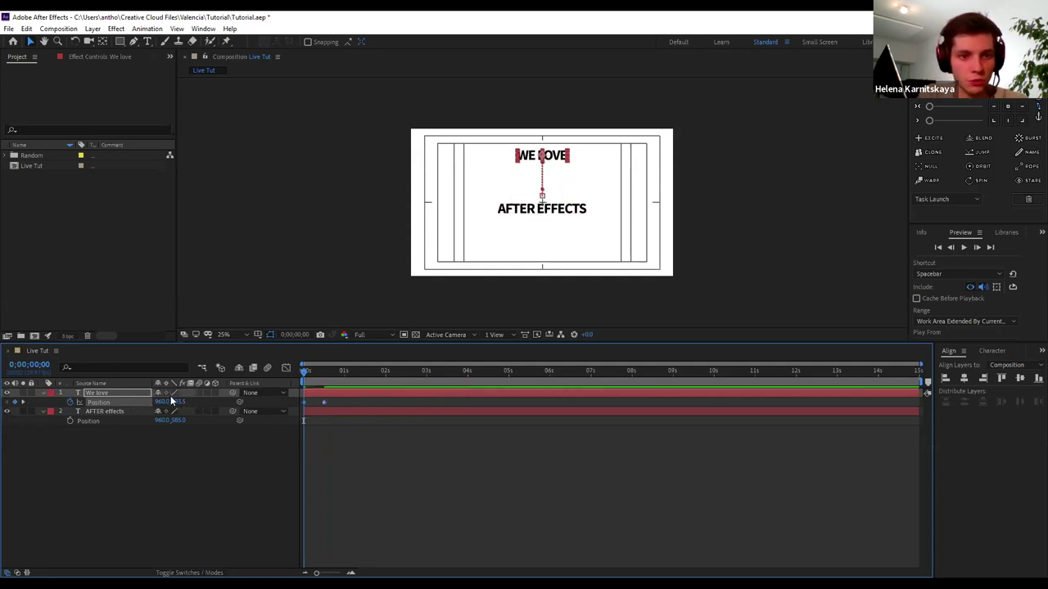
left_click_drag(172, 402, 79, 402)
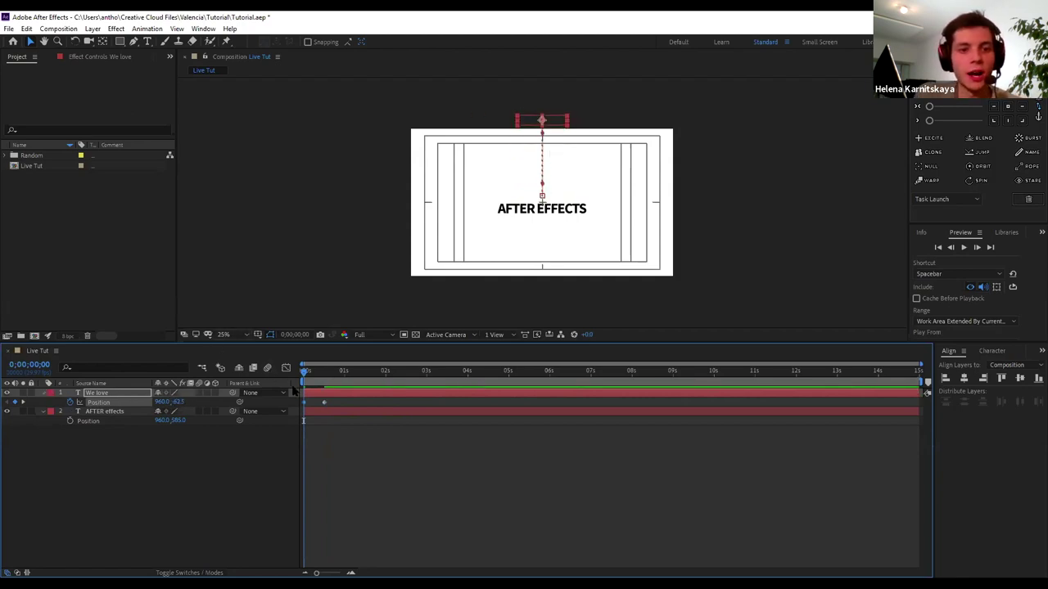
key("space")
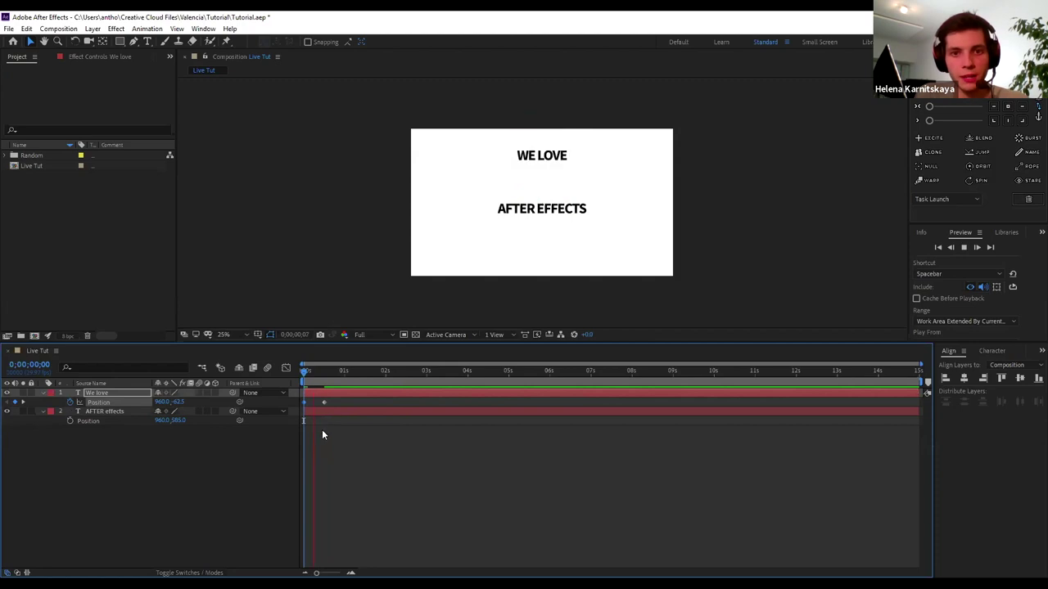
key("space")
mouse_move(337, 368)
left_mouse_down()
mouse_move(297, 371)
mouse_move(289, 384)
left_mouse_up()
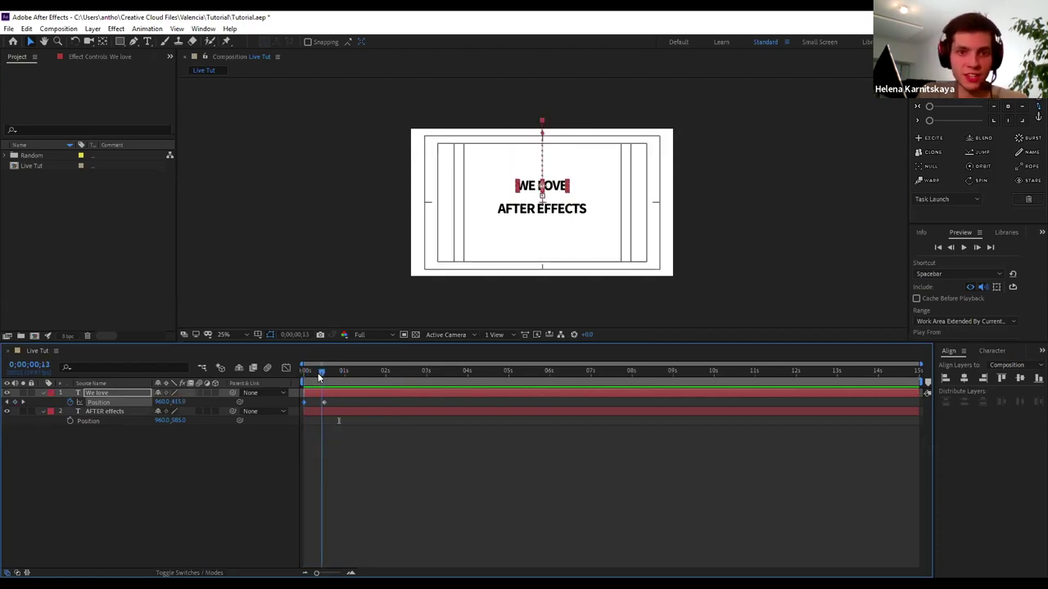
left_click_drag(302, 372, 323, 366)
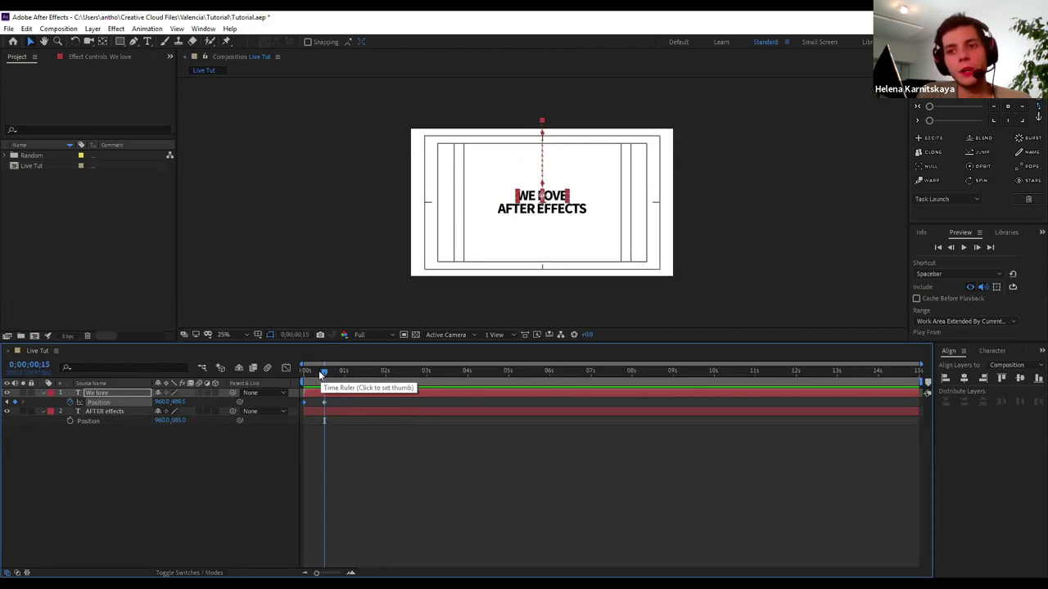
left_click_drag(321, 374, 261, 372)
key("space")
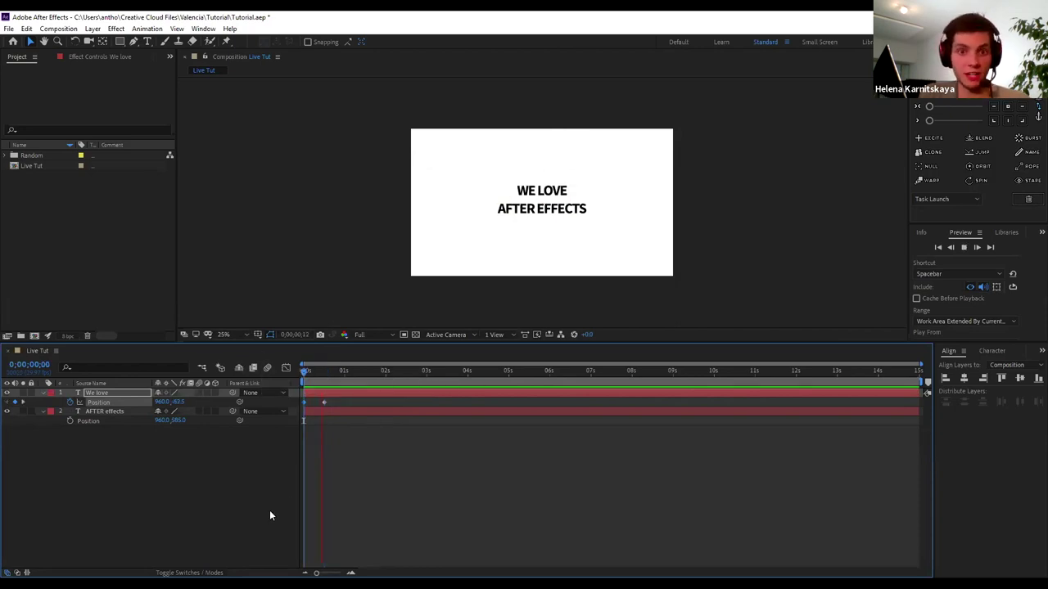
left_click(350, 360)
left_click_drag(338, 369, 267, 373)
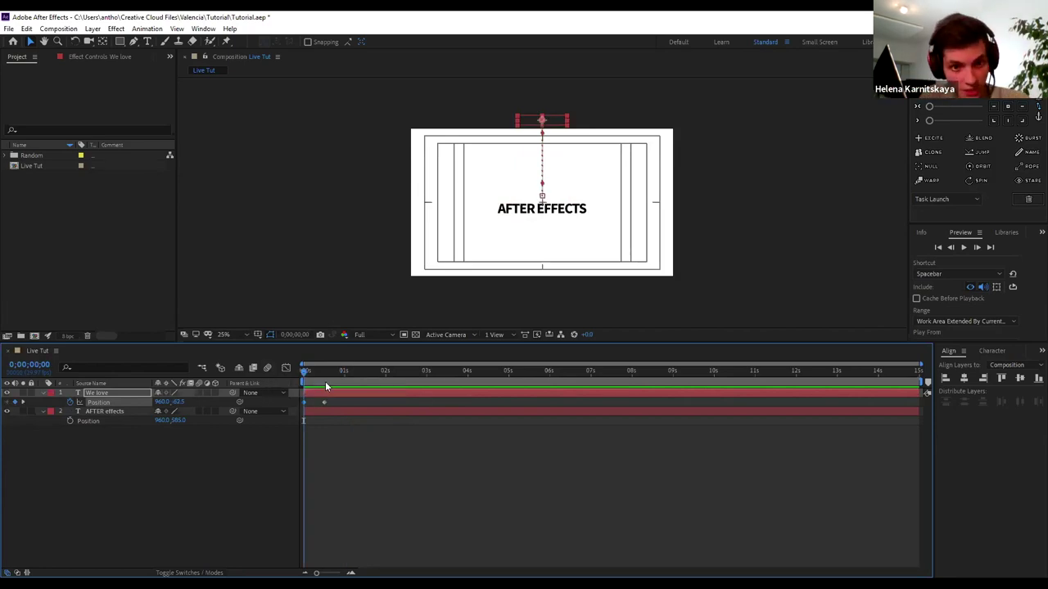
mouse_move(305, 371)
left_mouse_down()
mouse_move(316, 374)
mouse_move(289, 367)
left_mouse_up()
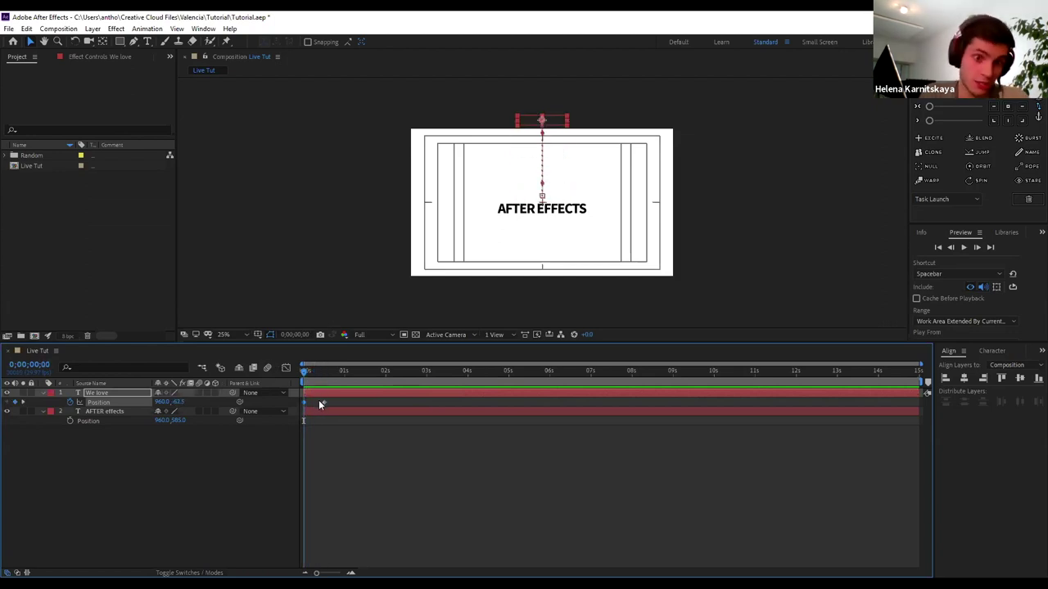
left_click(324, 442)
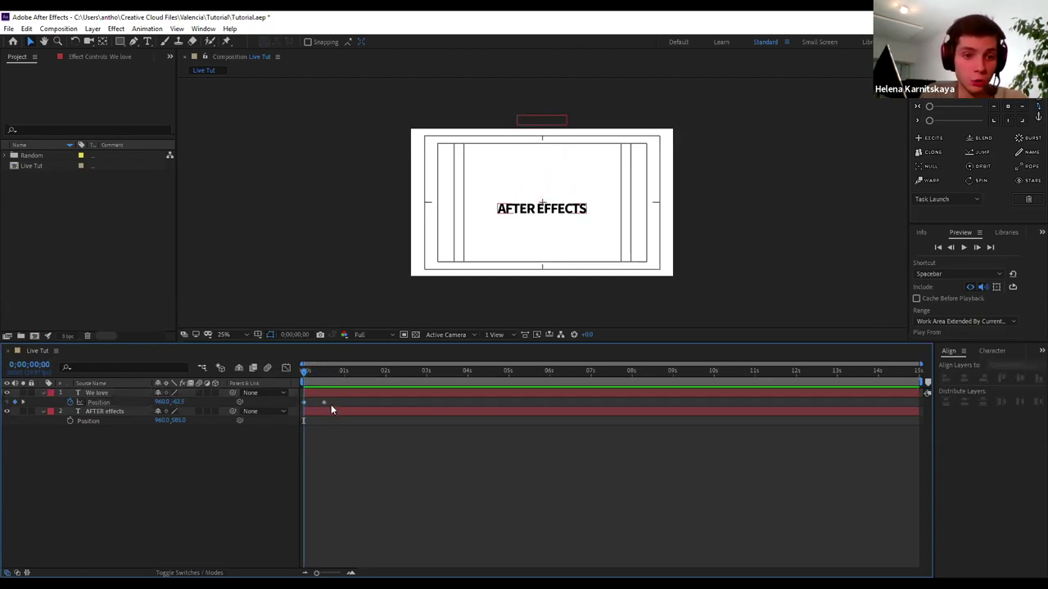
left_click(324, 403)
key("Delete")
key("ctrl+z")
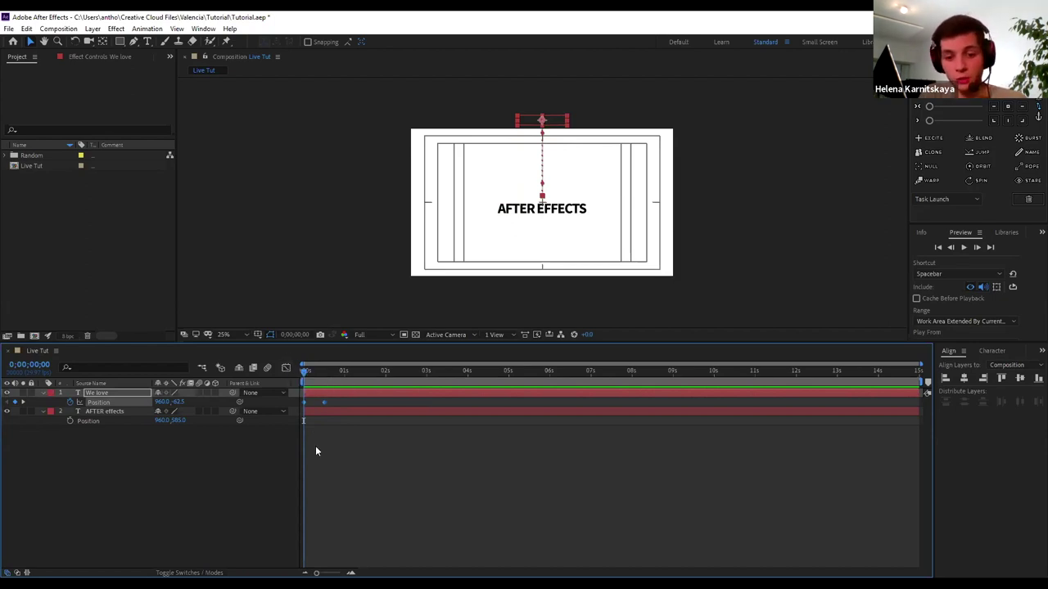
Apply Keyframe Assistant > Easy Ease to WE LOVE's landing Position keyframe
right_click(324, 402)
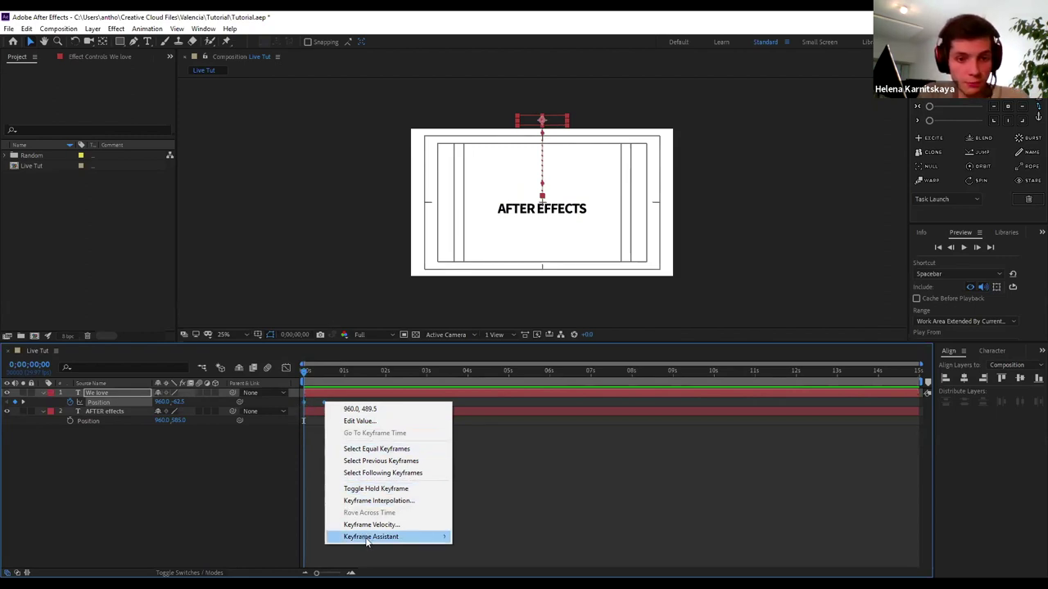
mouse_move(386, 536)
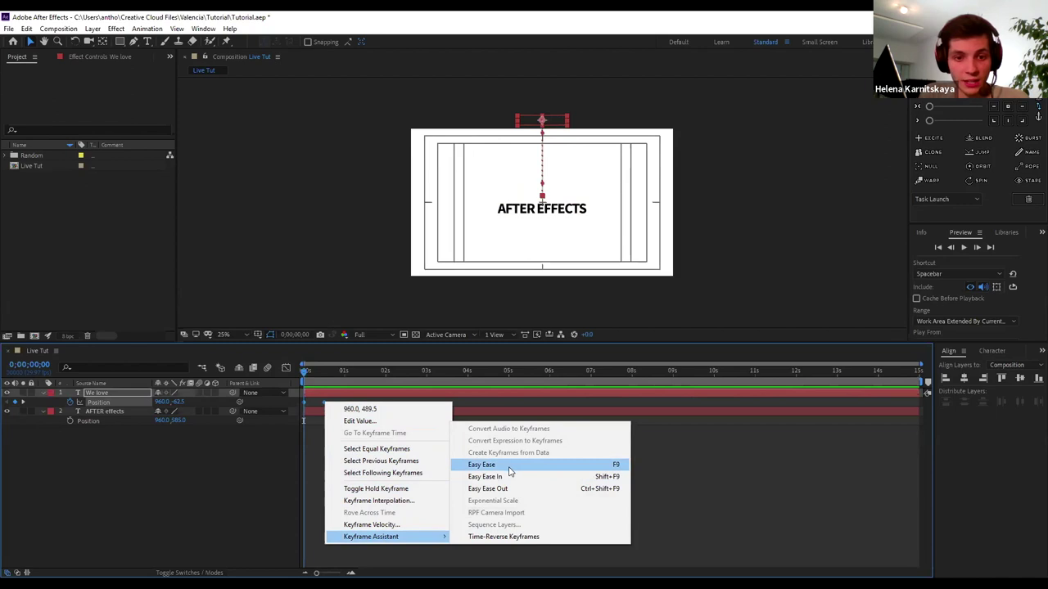
left_click(298, 378)
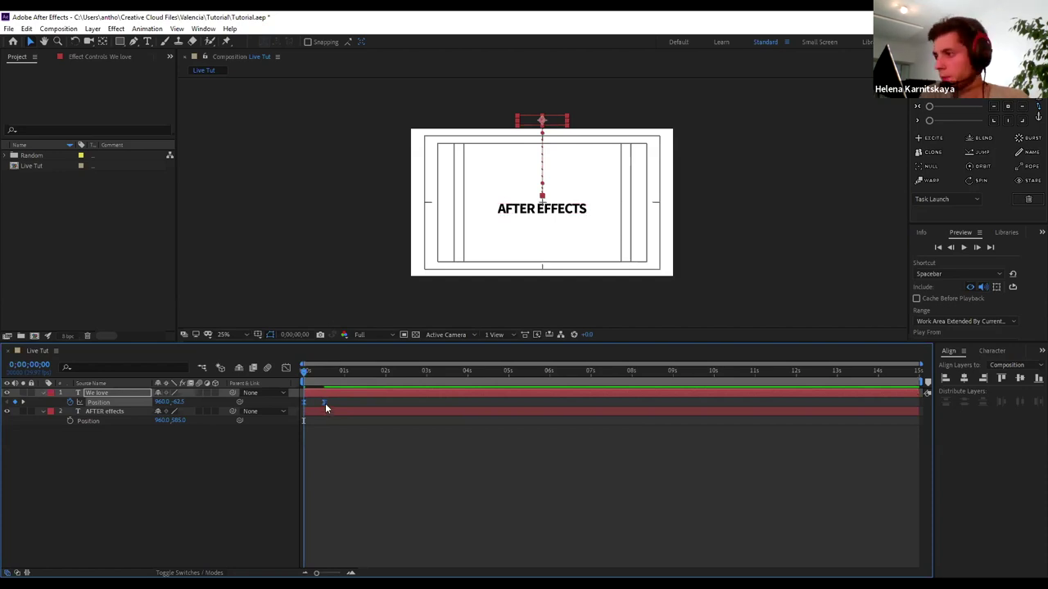
Preview WE LOVE's eased drop landing at 15 frames, then switch the timeline to the Graph Editor
mouse_move(325, 405)
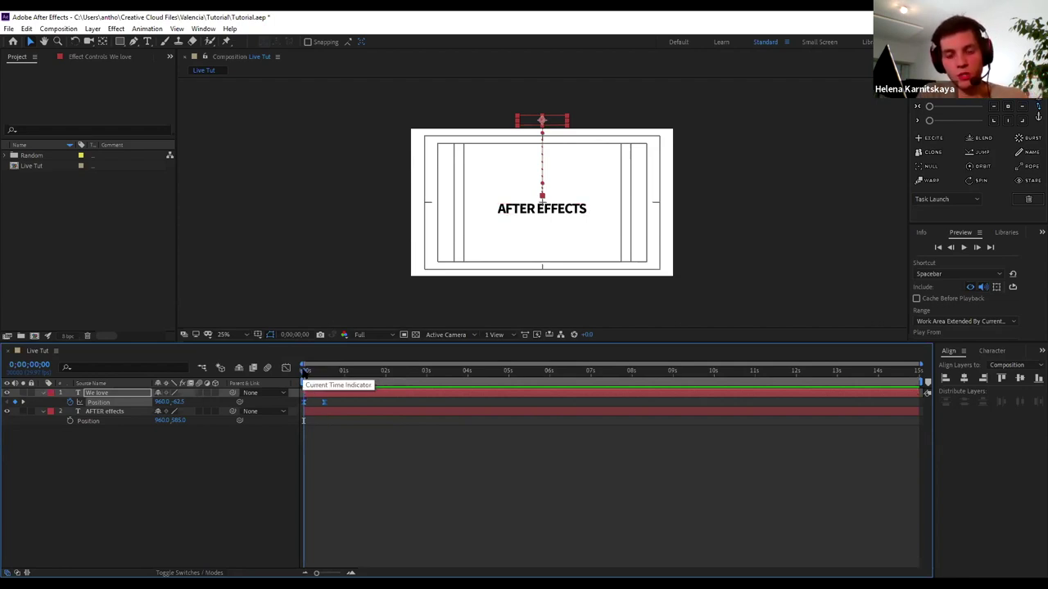
left_click_drag(304, 372, 313, 374)
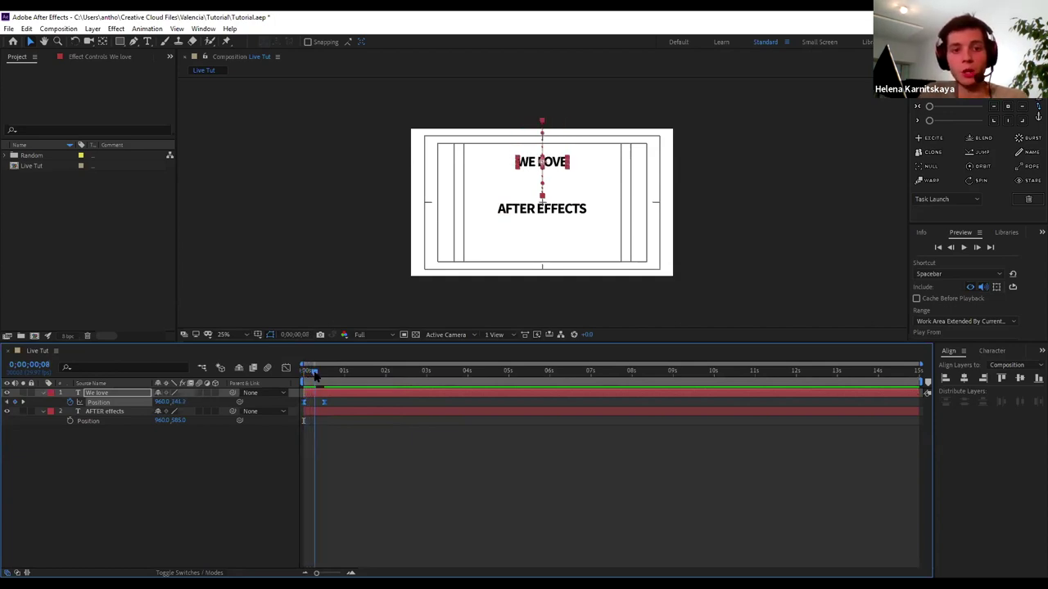
left_click_drag(313, 373, 325, 391)
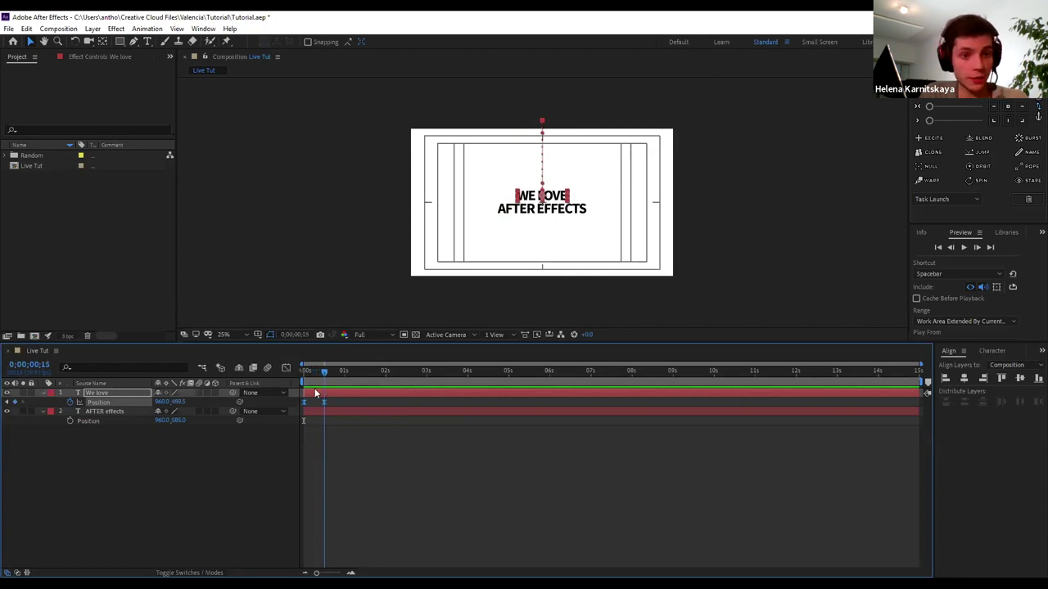
key("space")
key("space")
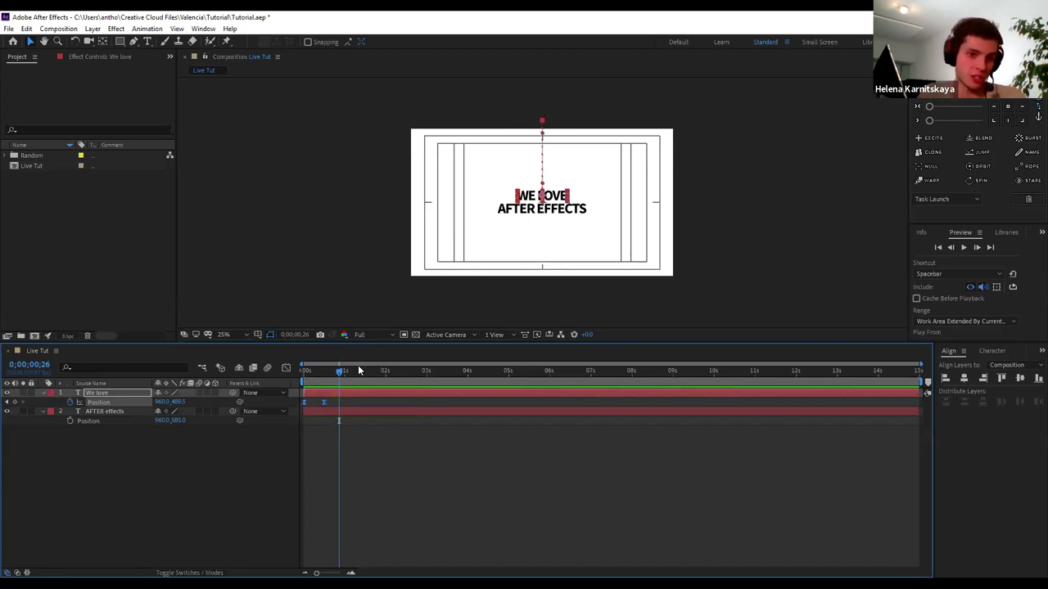
left_click_drag(333, 373, 280, 396)
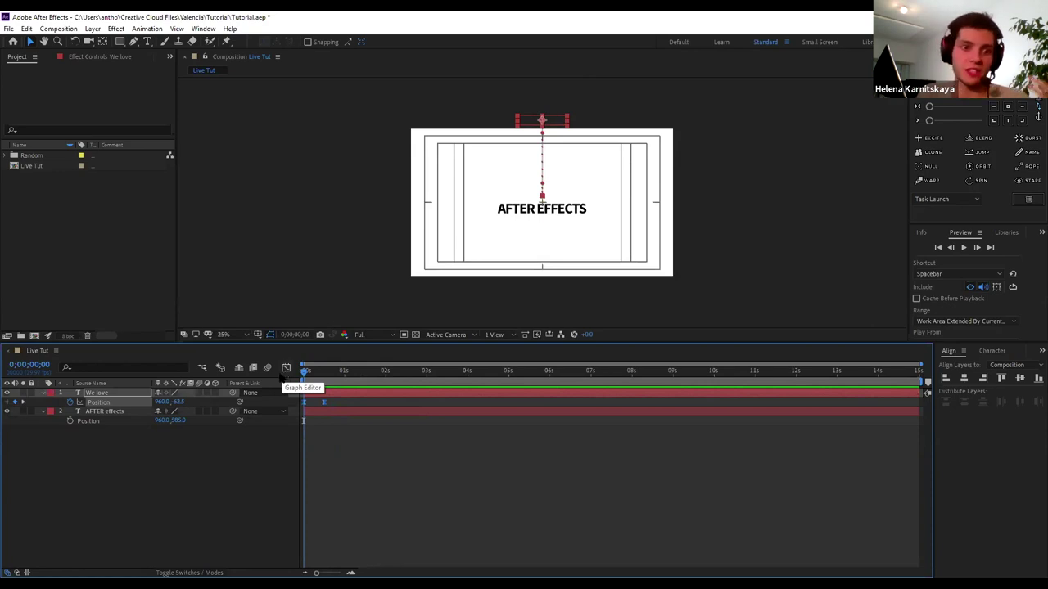
left_click(286, 369)
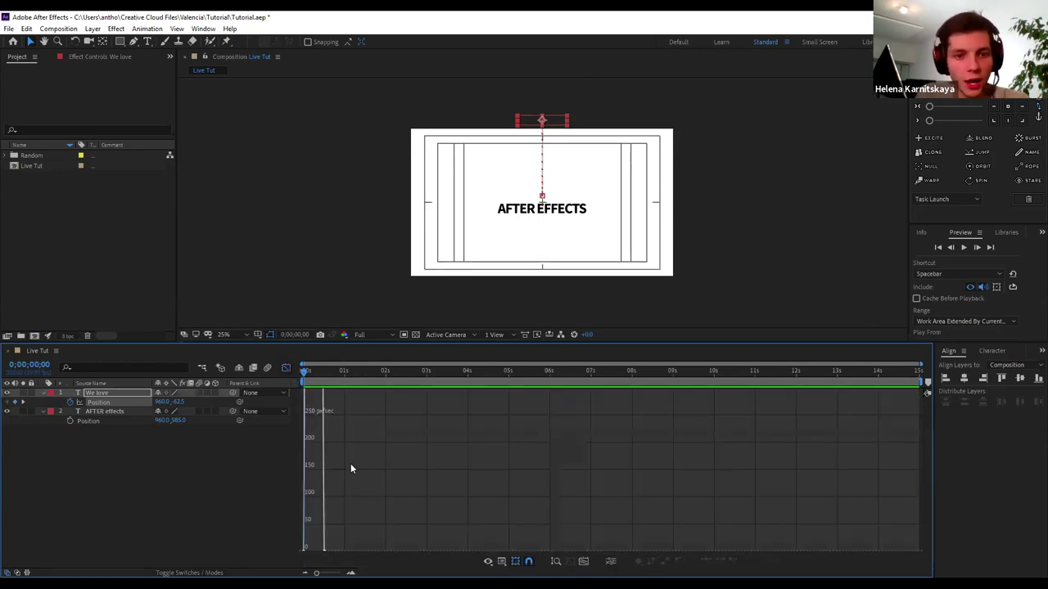
Zoom the speed graph in on the first frames and select the 15f landing keyframe
left_click_drag(320, 523, 319, 521)
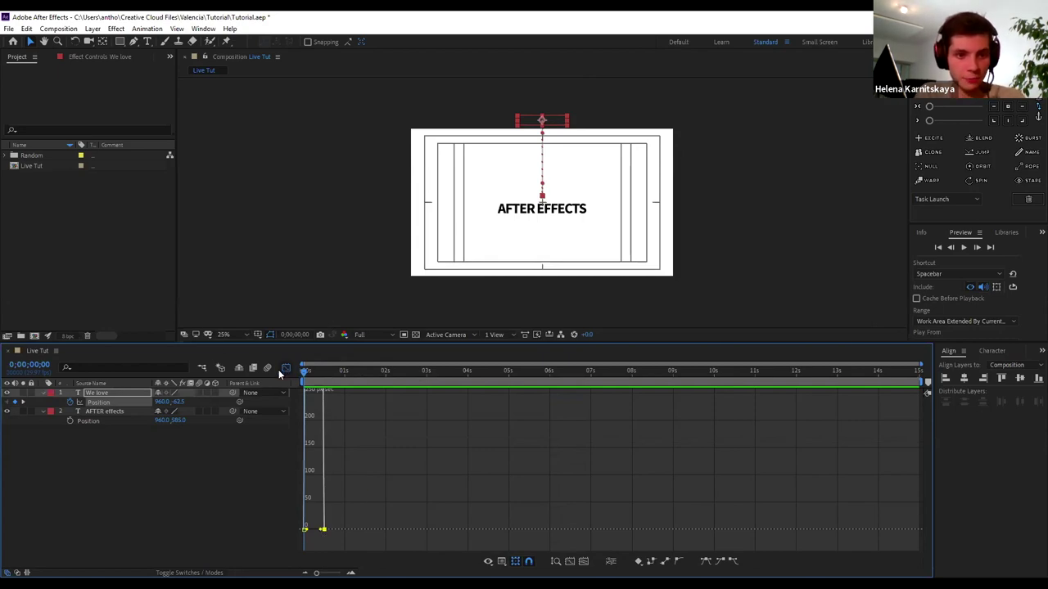
left_click_drag(323, 532, 322, 534)
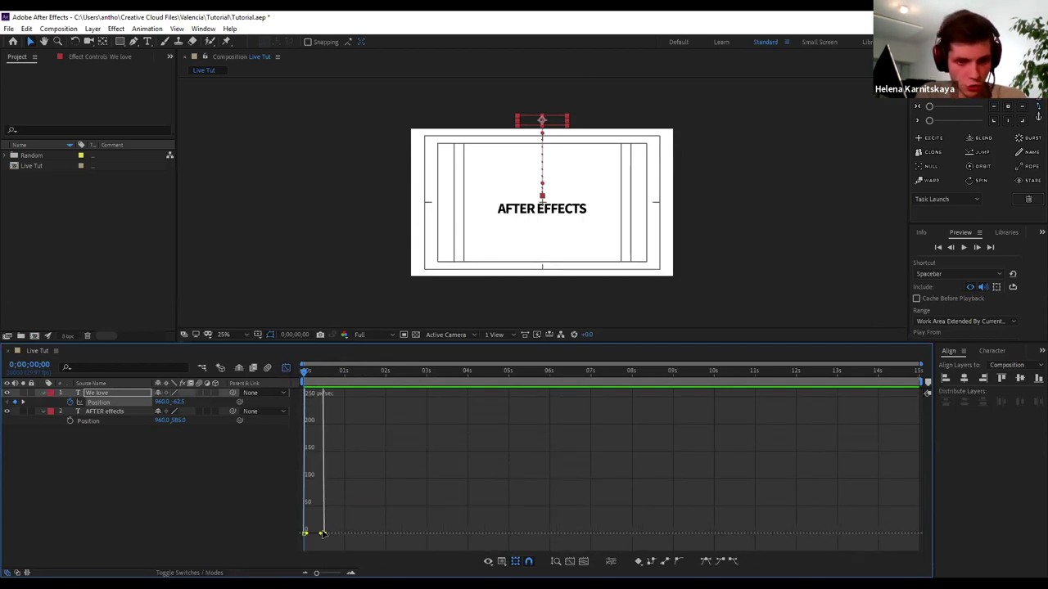
key("equal")
key("equal")
key("equal")
left_click_drag(473, 362, 340, 362)
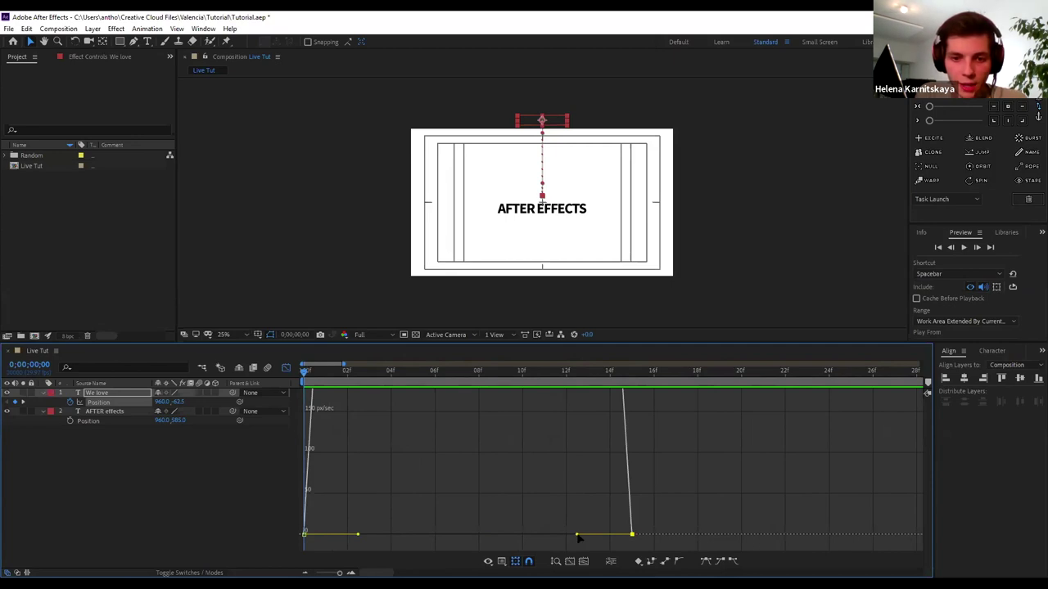
left_click_drag(704, 505, 621, 545)
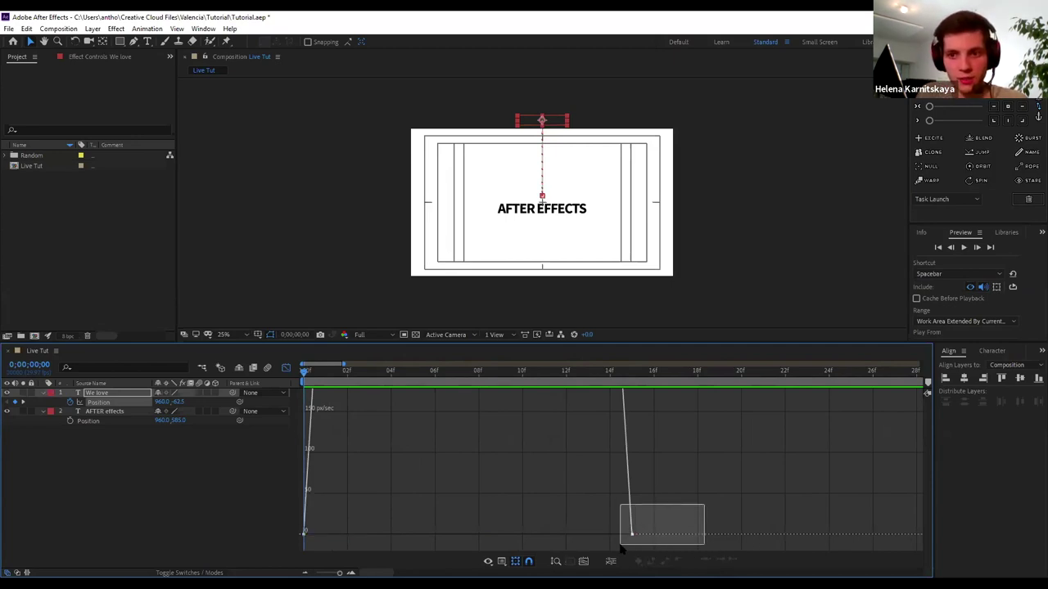
left_click_drag(619, 548, 629, 538)
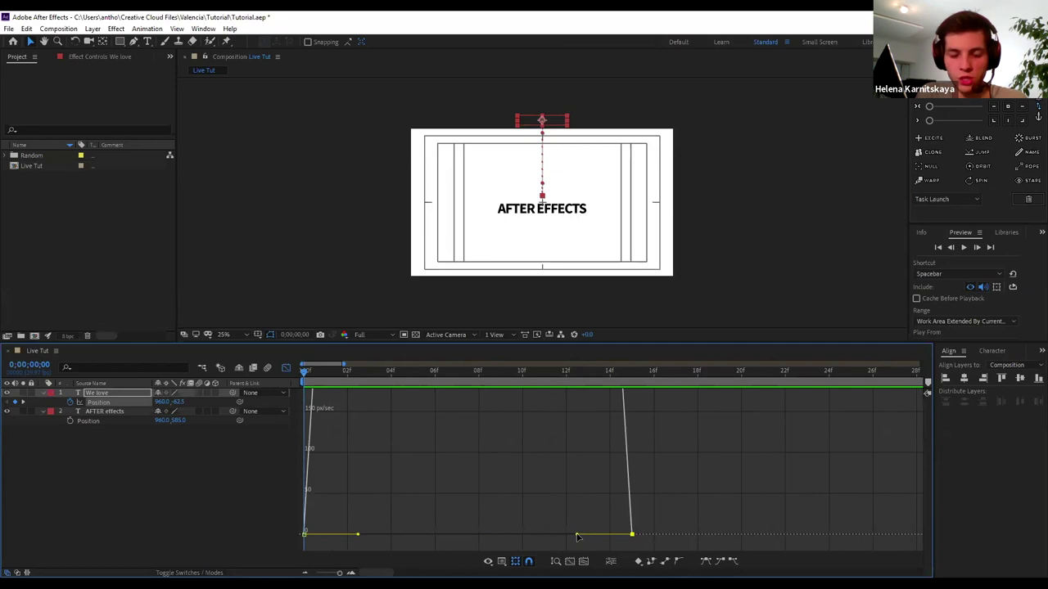
Drag the landing keyframe's influence handle left to about 70%
left_click_drag(577, 536, 567, 536)
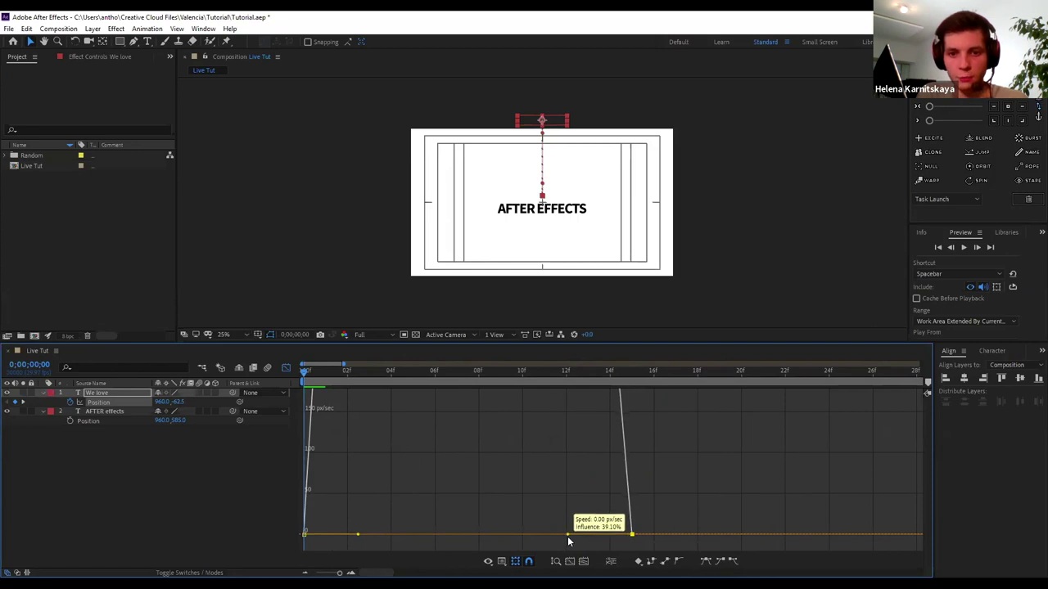
left_click_drag(568, 536, 569, 530)
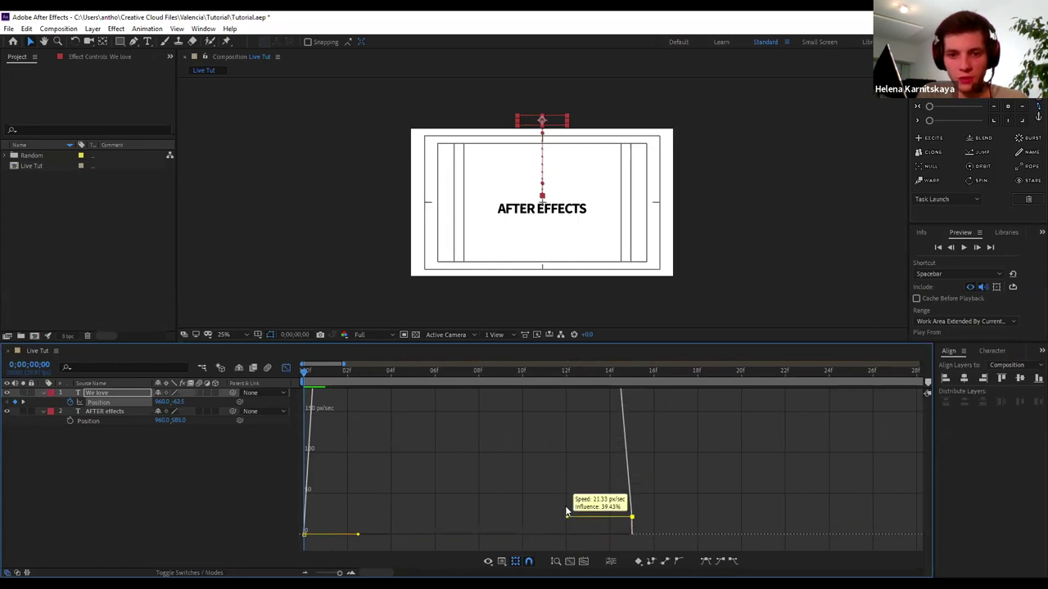
left_click_drag(569, 530, 568, 532)
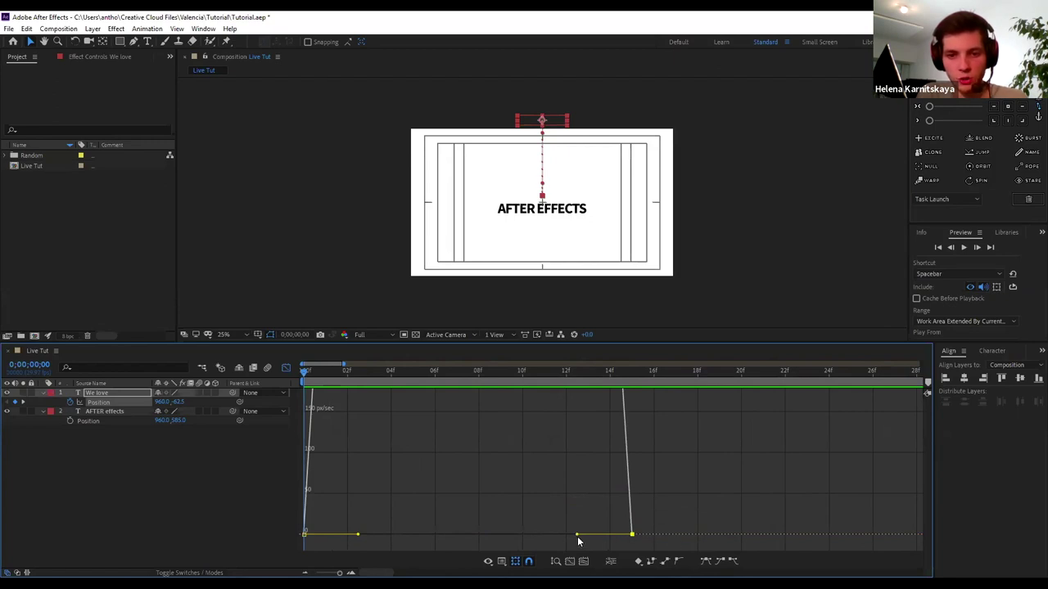
left_click_drag(578, 535, 560, 535)
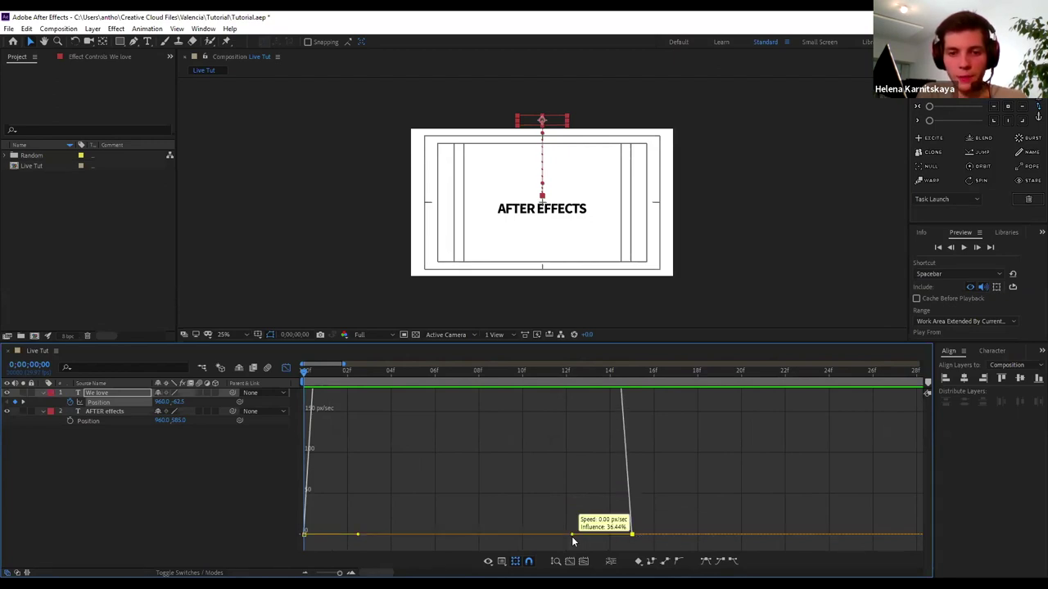
mouse_move(560, 536)
left_mouse_down()
mouse_move(478, 546)
mouse_move(525, 540)
left_mouse_up()
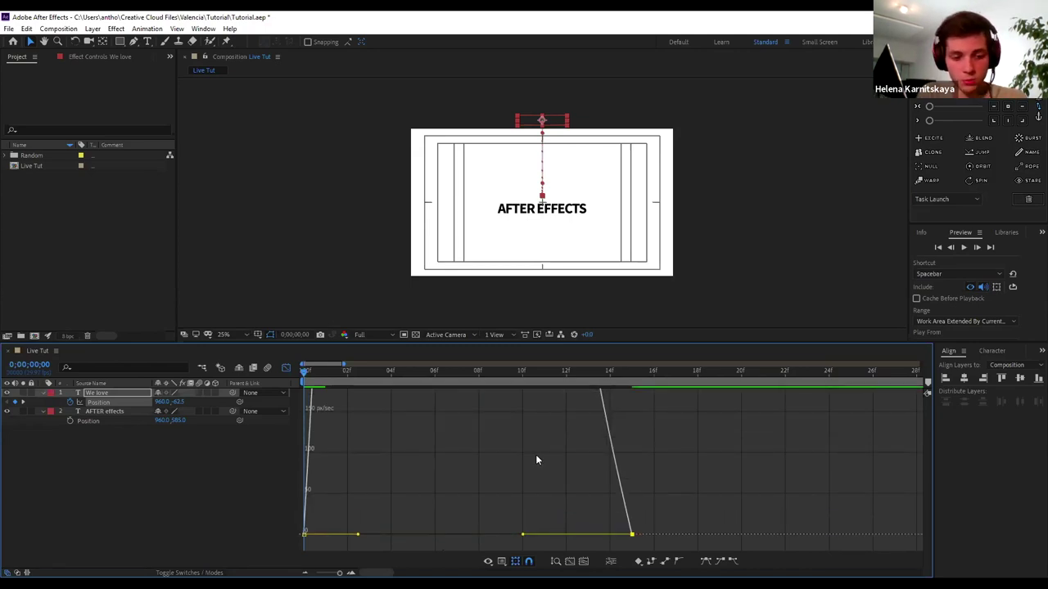
key("minus")
key("minus")
key("minus")
key("minus")
key("minus")
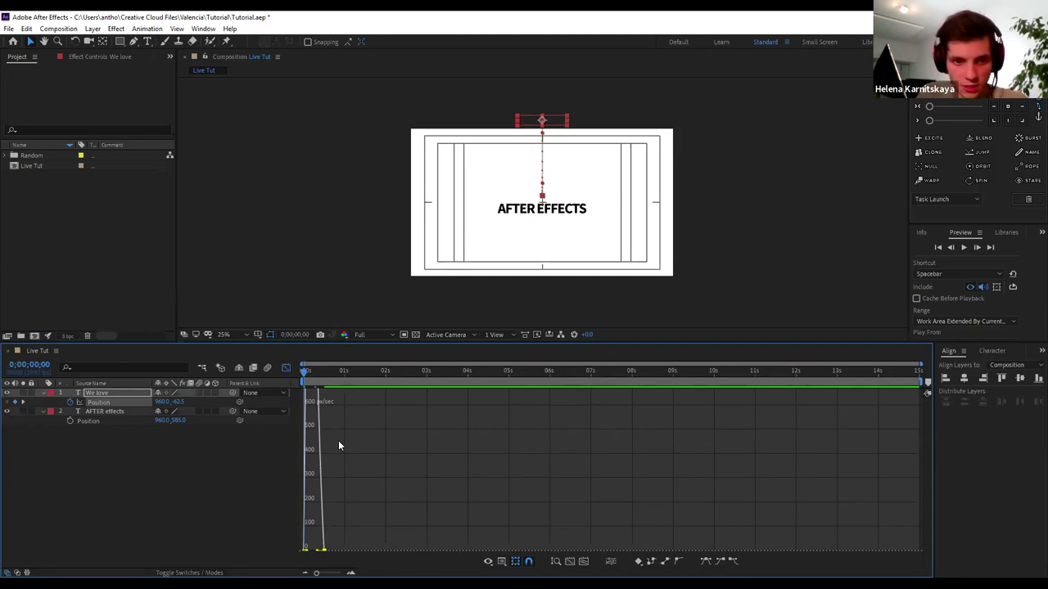
Apply Easy Ease (F9) to both WE LOVE keyframes and preview the start of the drop
key("F9")
left_click_drag(297, 371, 269, 382)
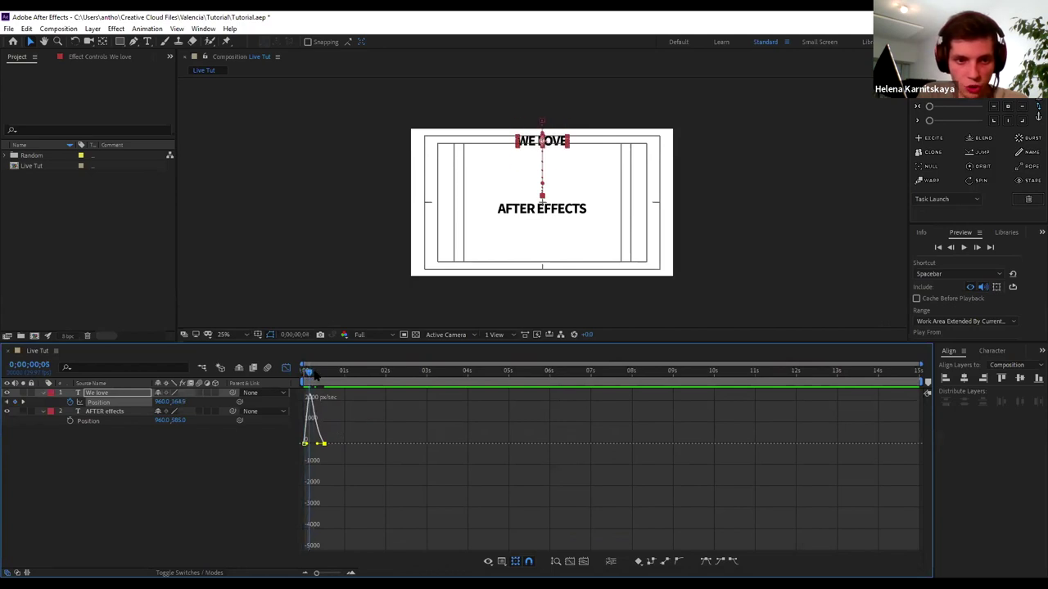
left_click_drag(308, 442, 324, 410)
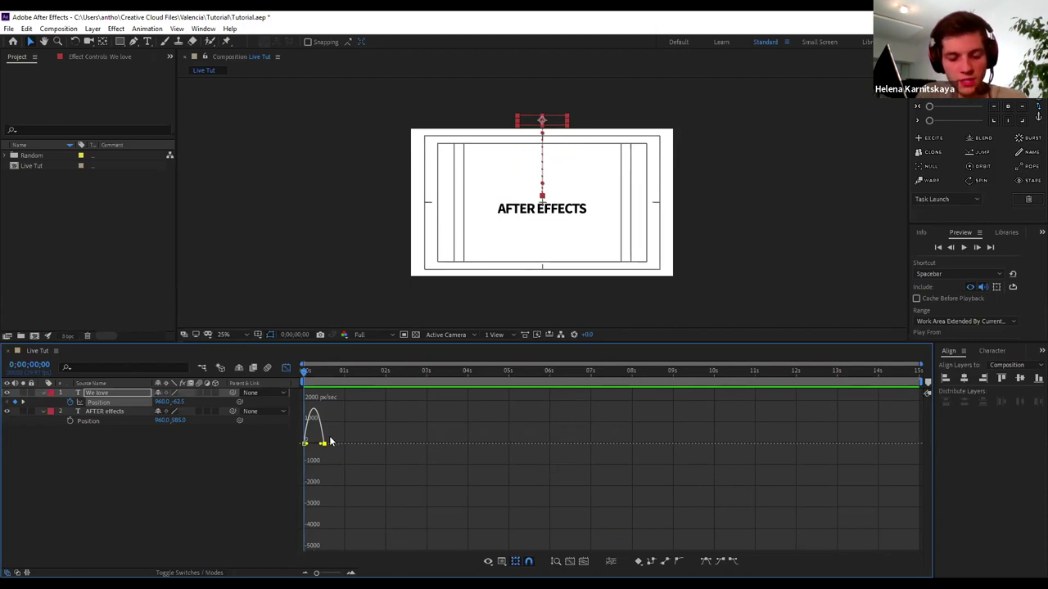
key("ctrl+z")
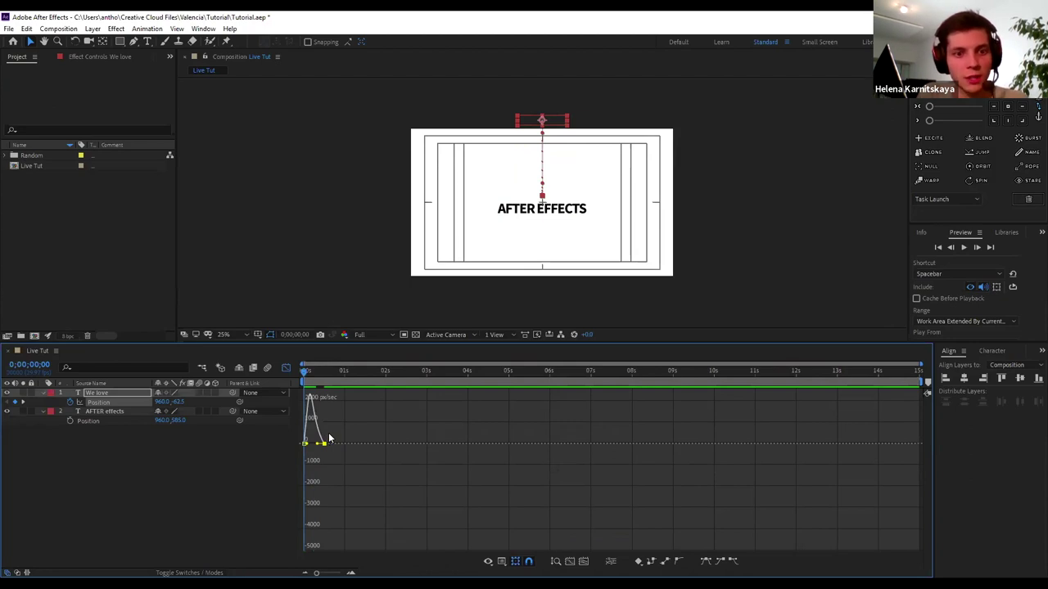
mouse_move(309, 396)
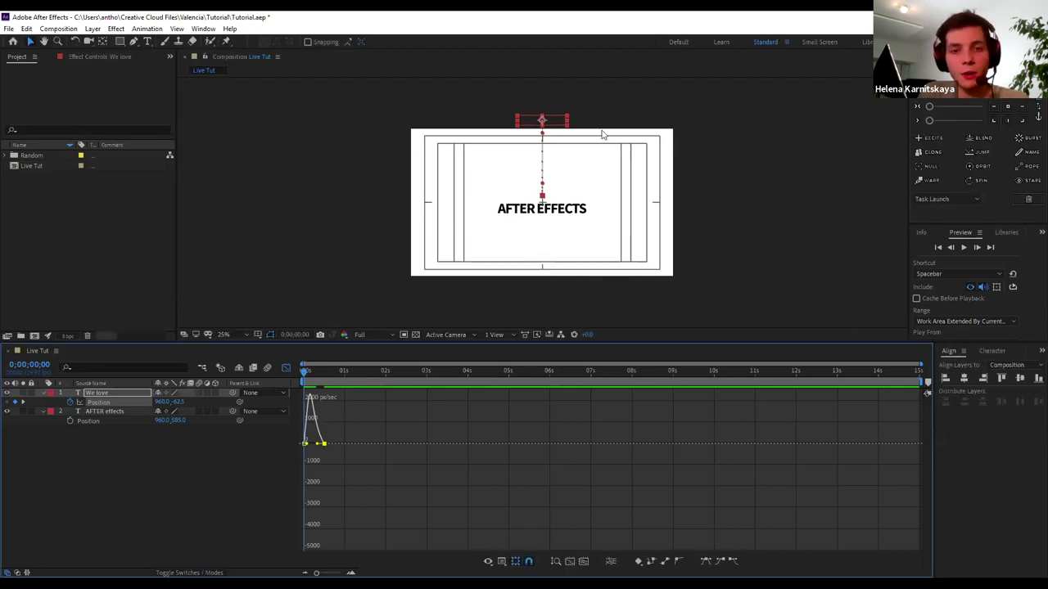
key("space")
left_click(345, 373)
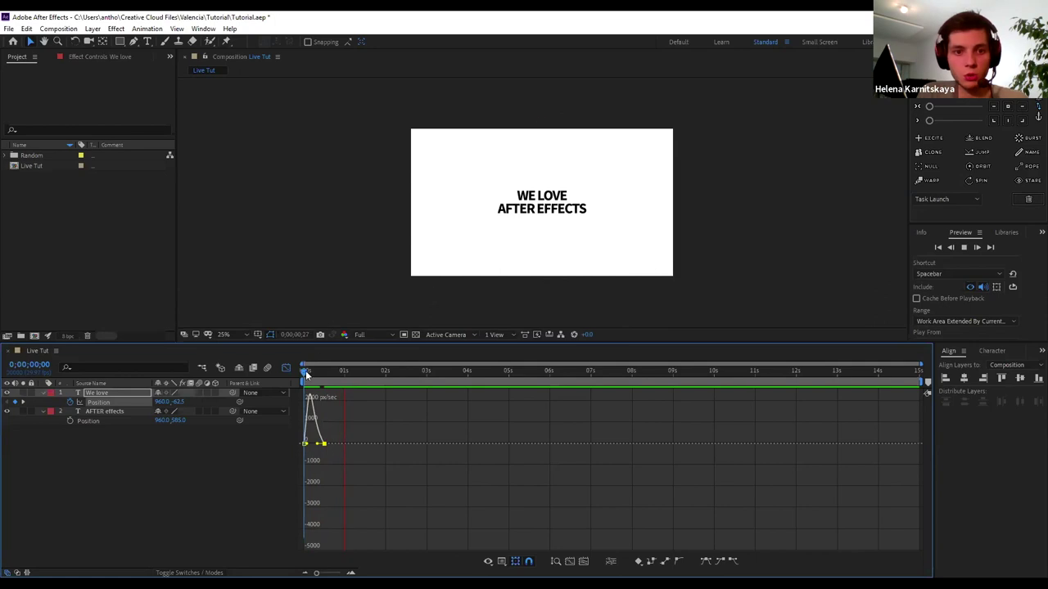
left_click_drag(346, 373, 322, 386)
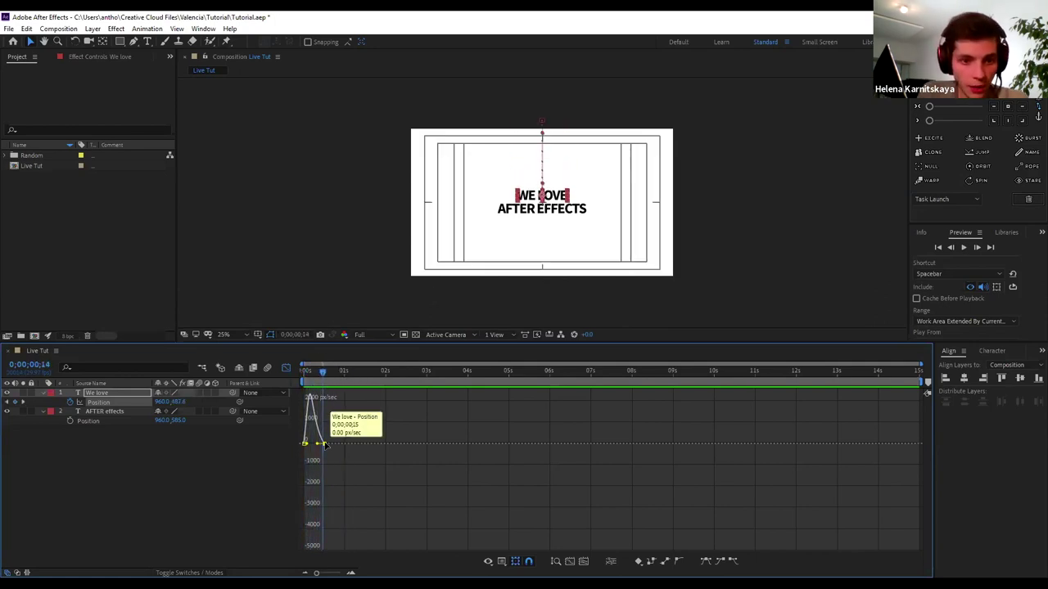
Stretch the landing keyframe's easing influence and replay the drop to check it
left_click_drag(319, 445, 315, 447)
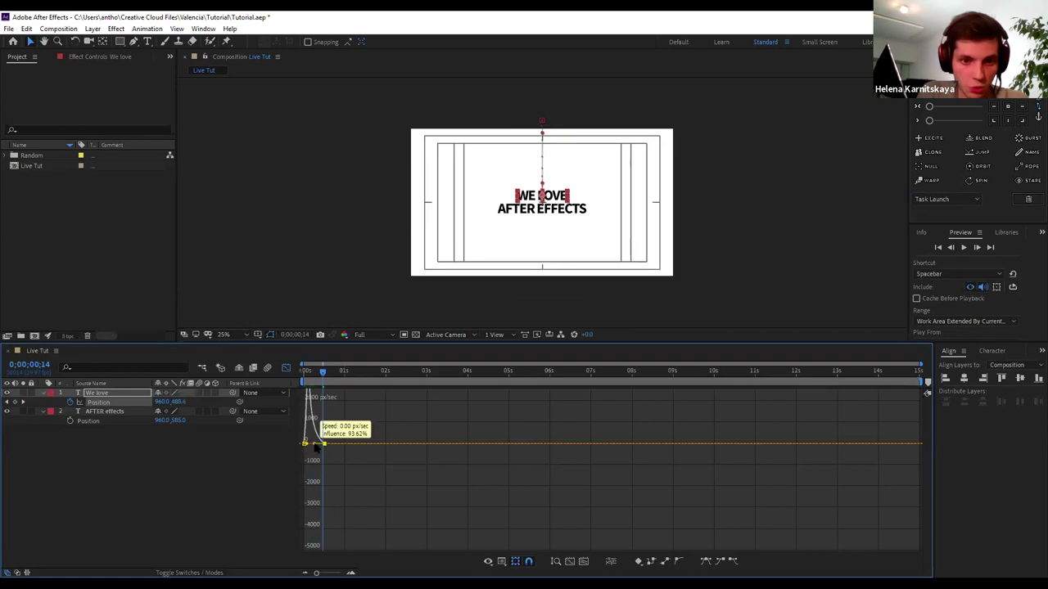
key("space")
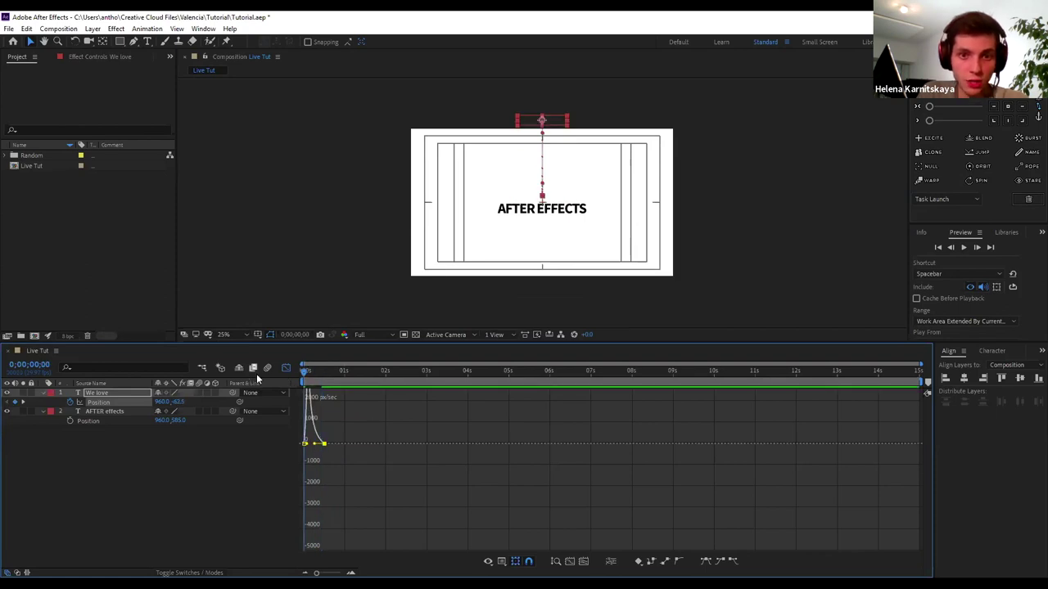
key("space")
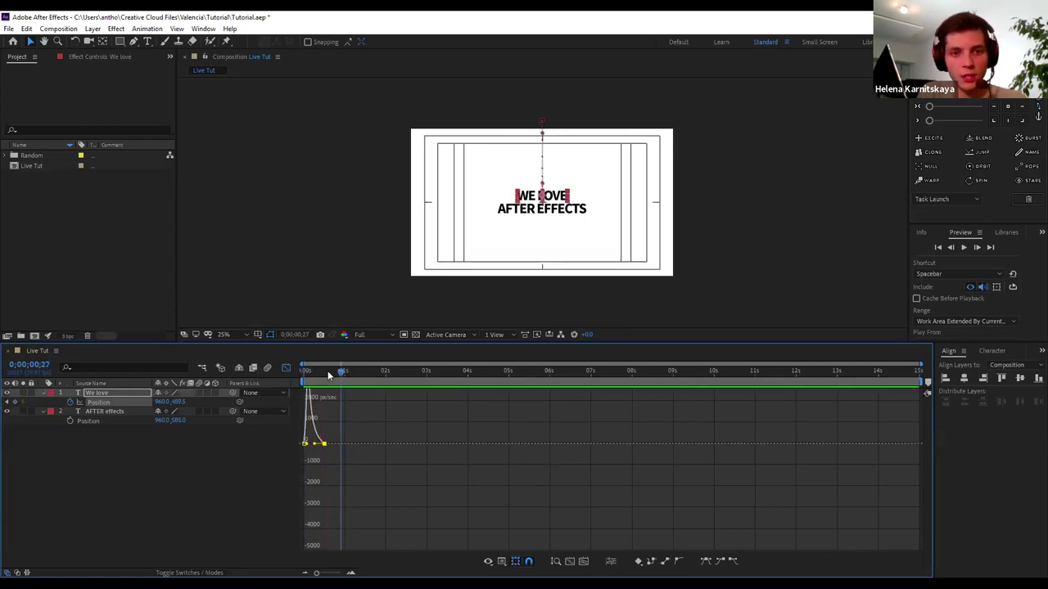
key("space")
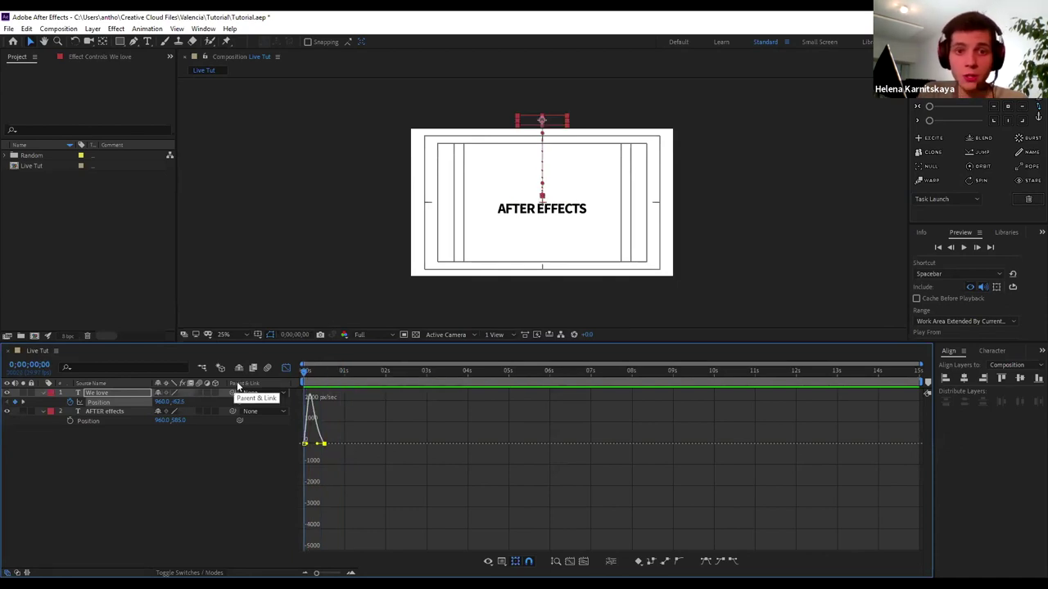
key("space")
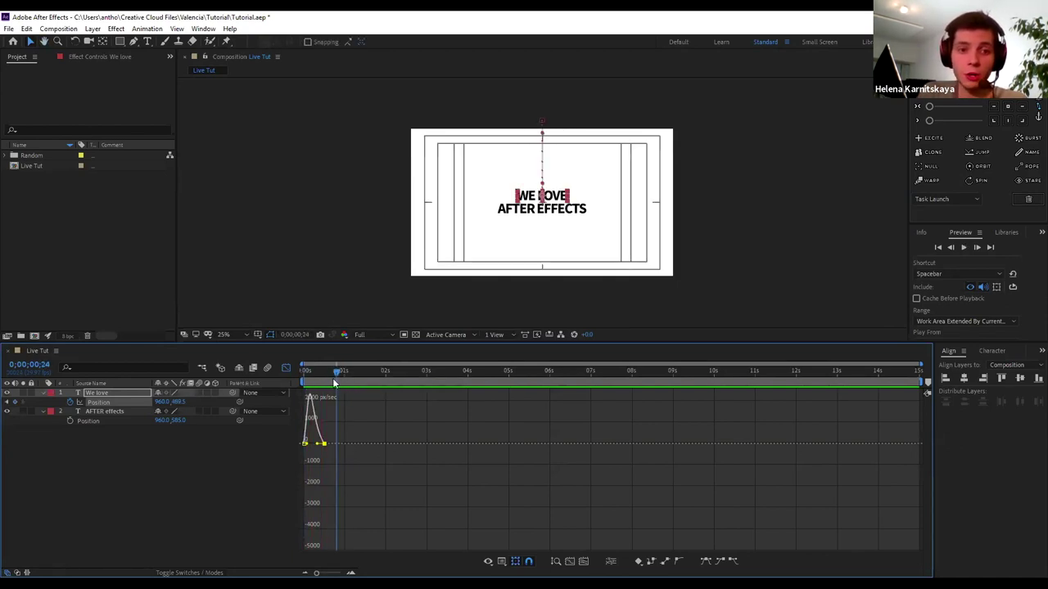
left_click_drag(338, 378, 283, 380)
key("space")
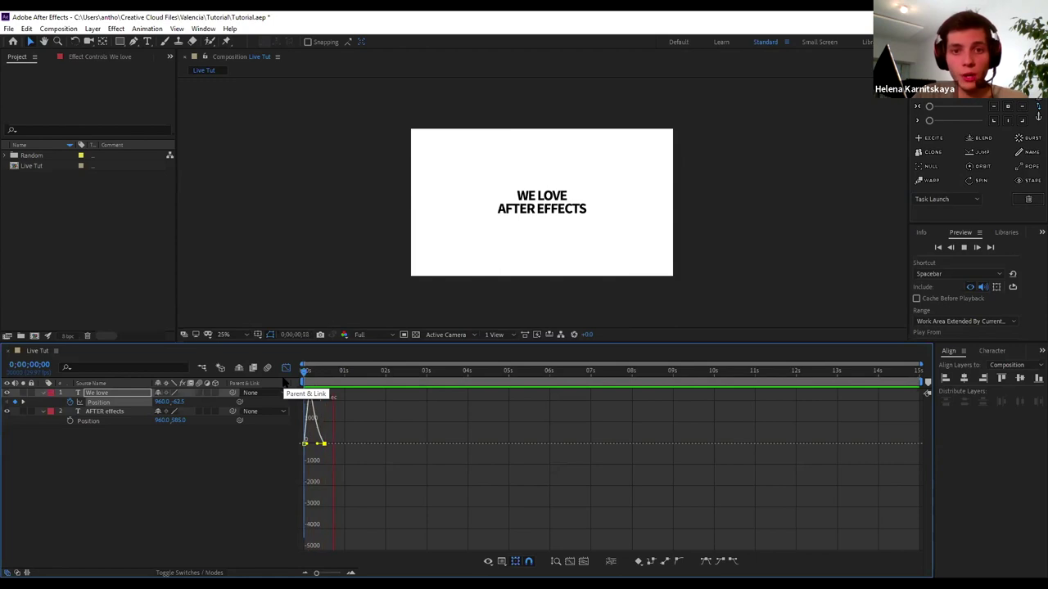
key("space")
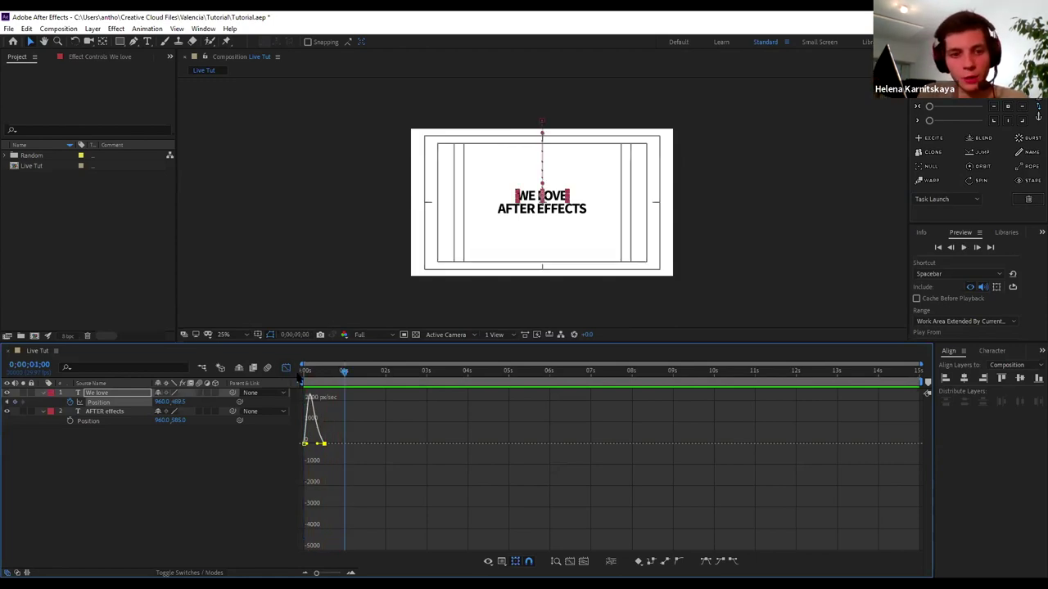
key("Home")
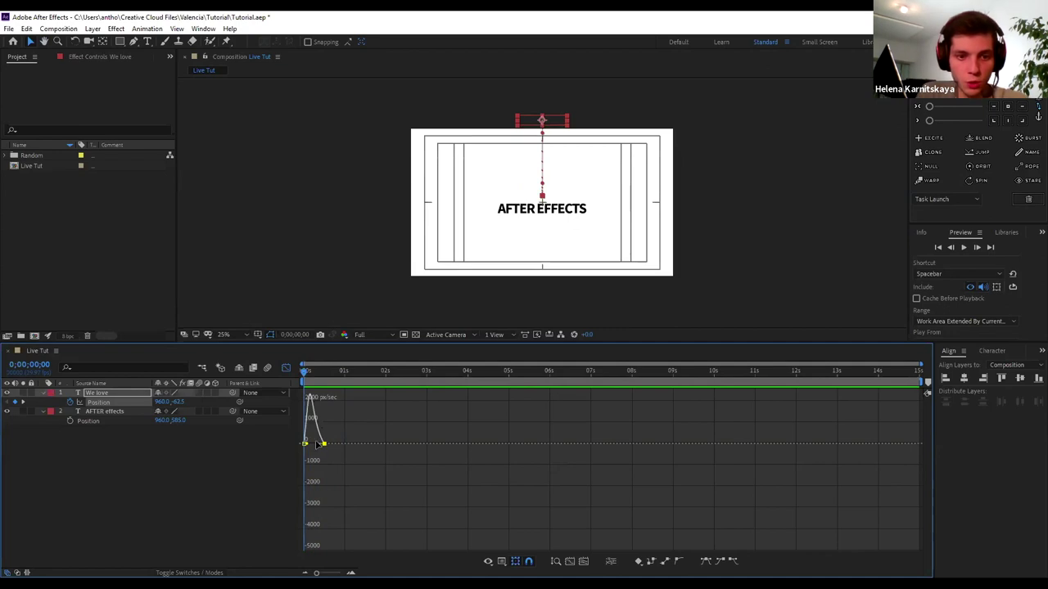
Set the landing easing influence to about 83% and preview the result
left_click_drag(313, 447, 316, 448)
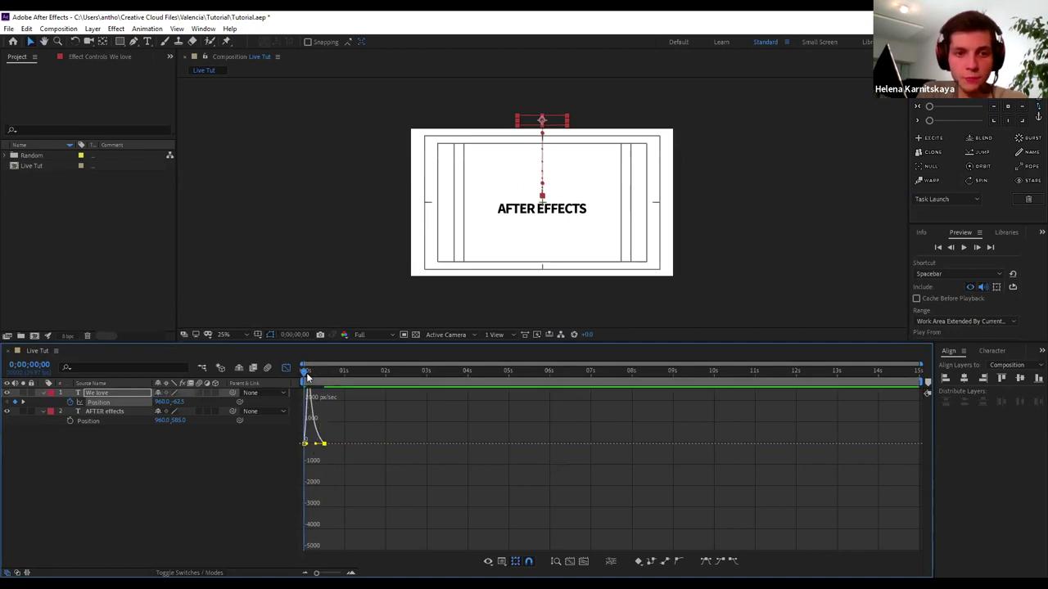
key("space")
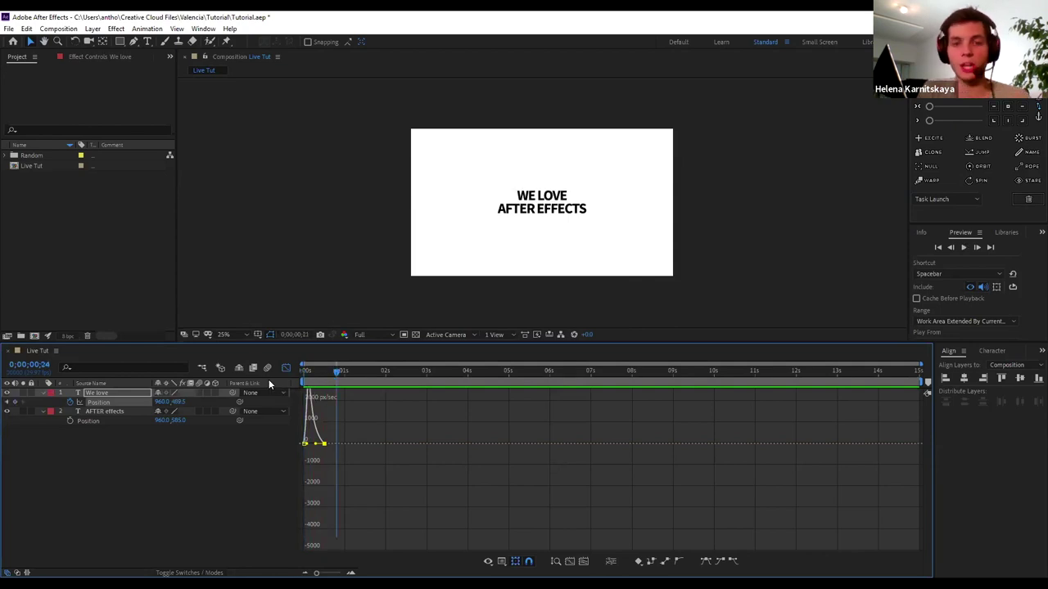
key("space")
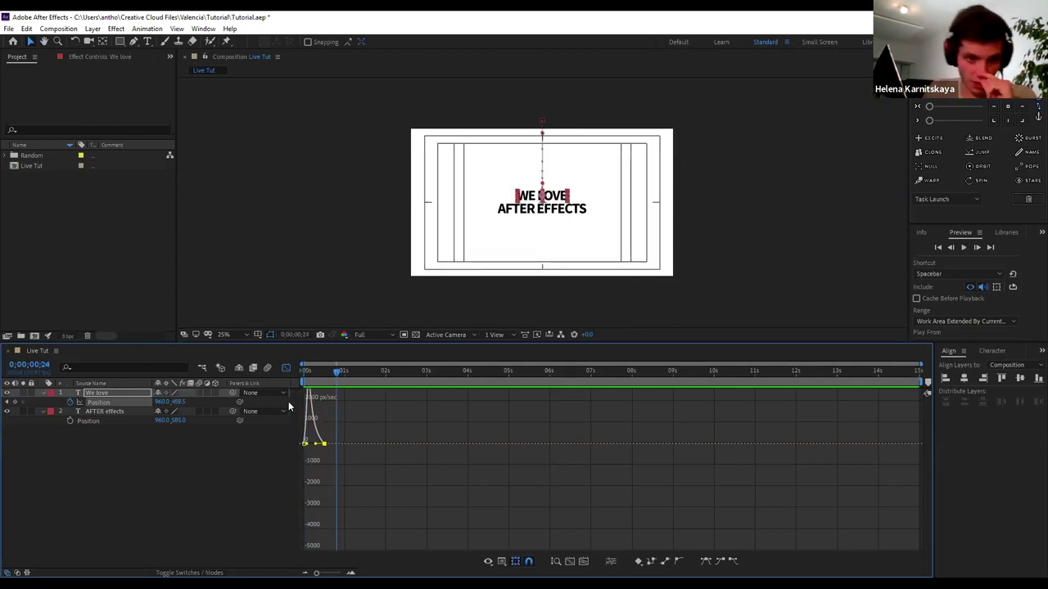
key("space")
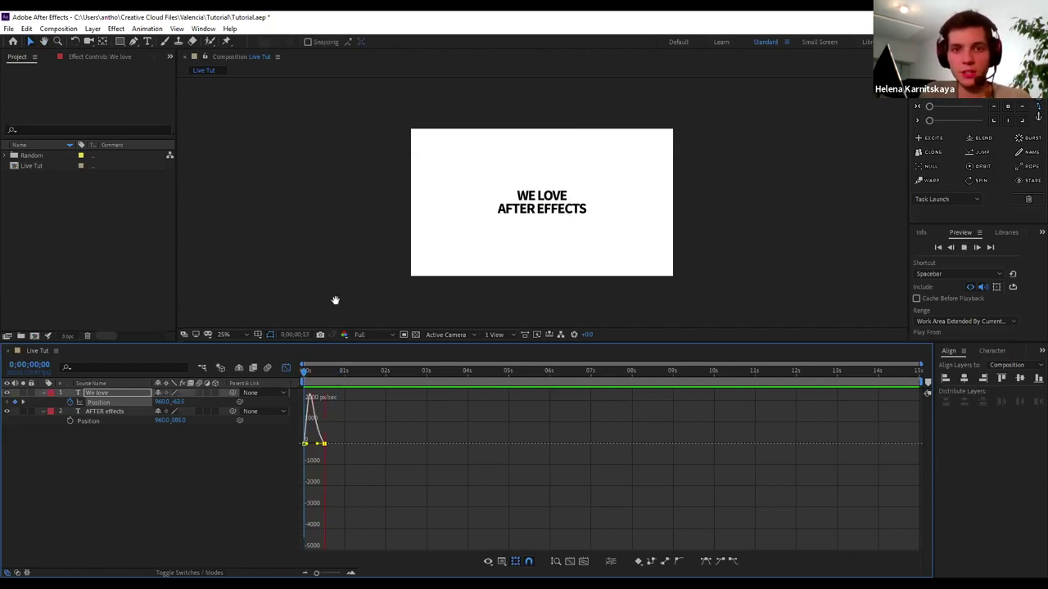
key("space")
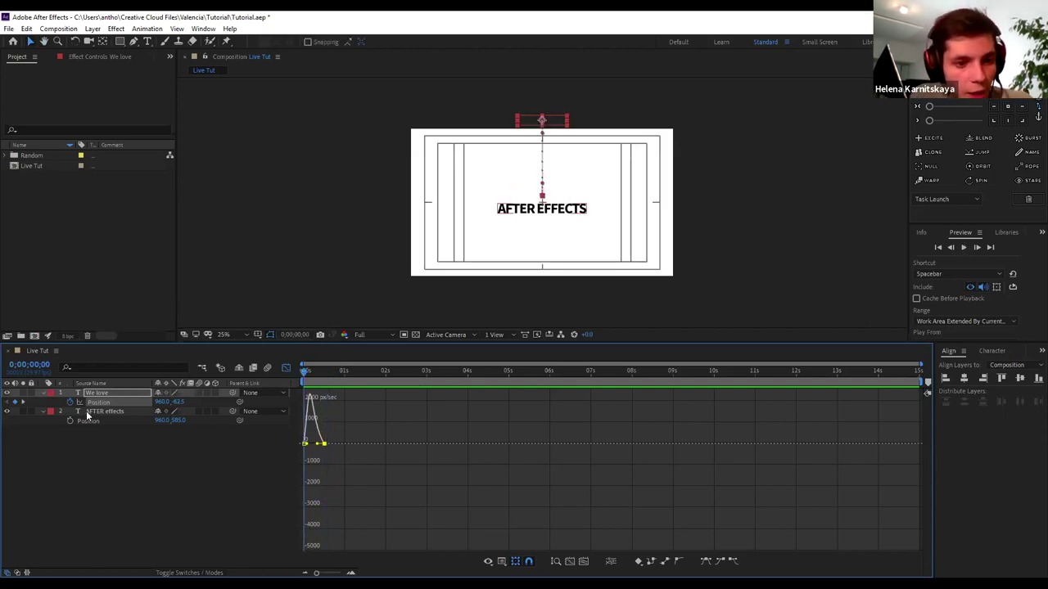
Return to layer bars and paste WE LOVE's Position keyframes onto the AFTER effects layer
left_click(87, 413)
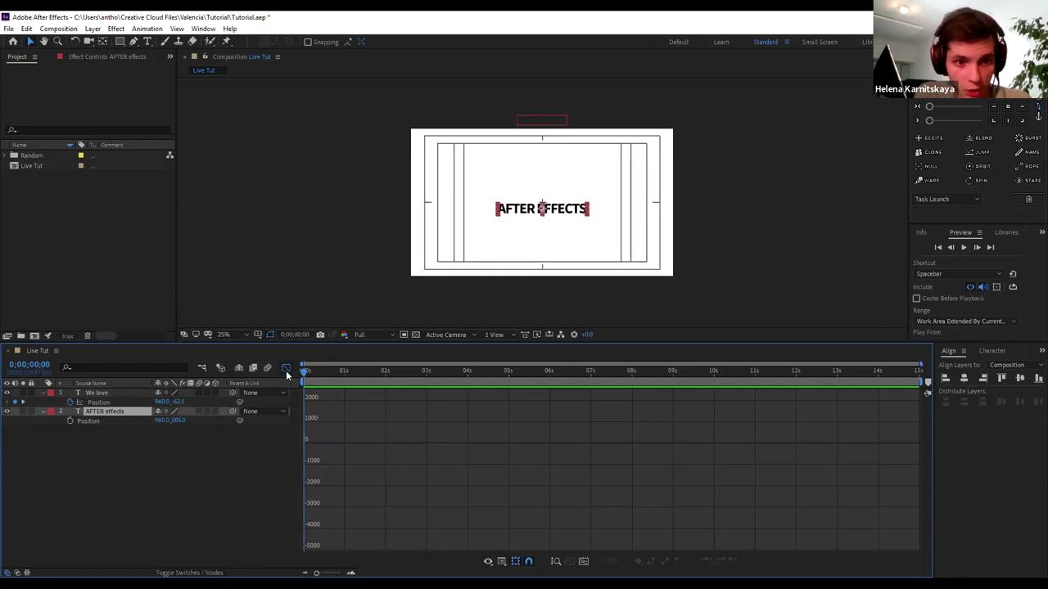
left_click(285, 369)
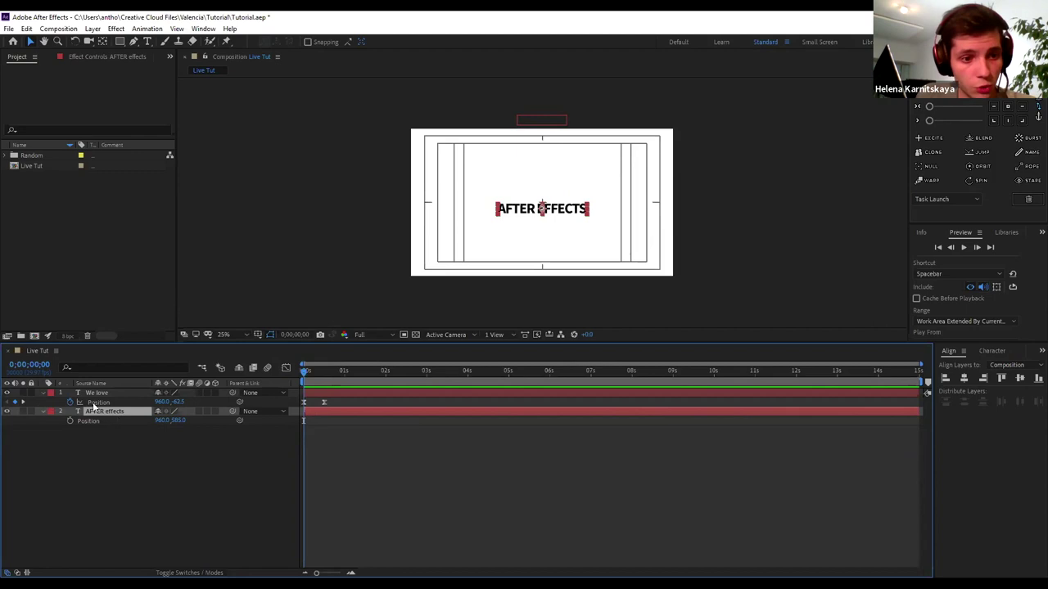
key("Return")
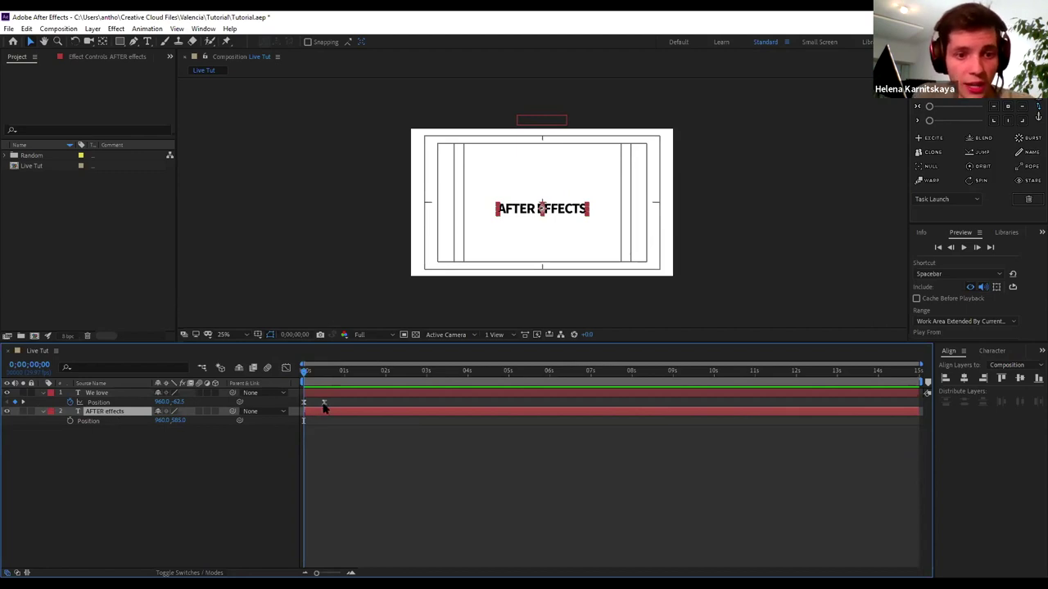
left_click(322, 402)
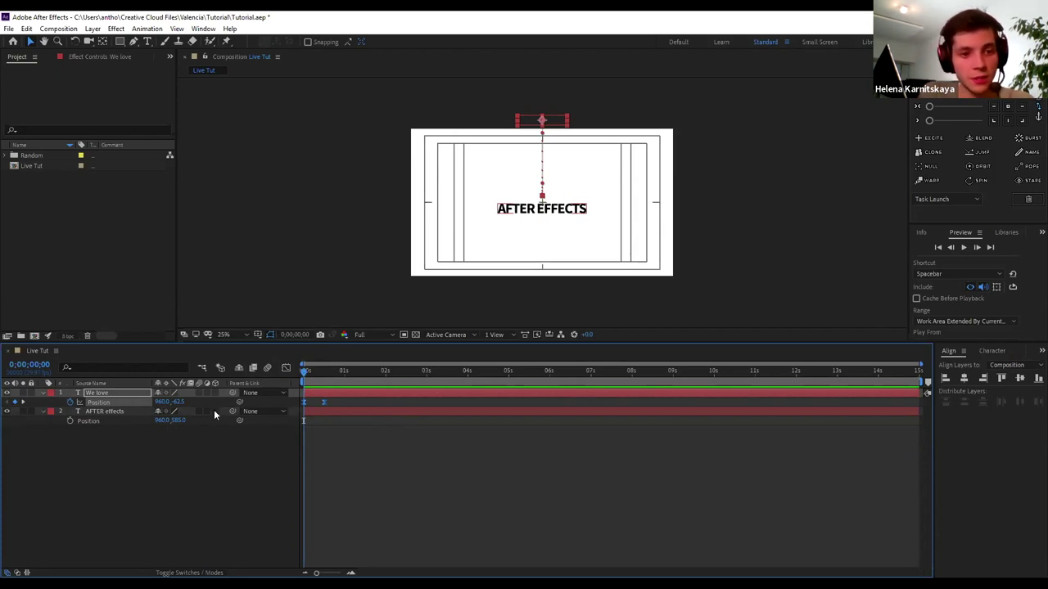
left_click(118, 411)
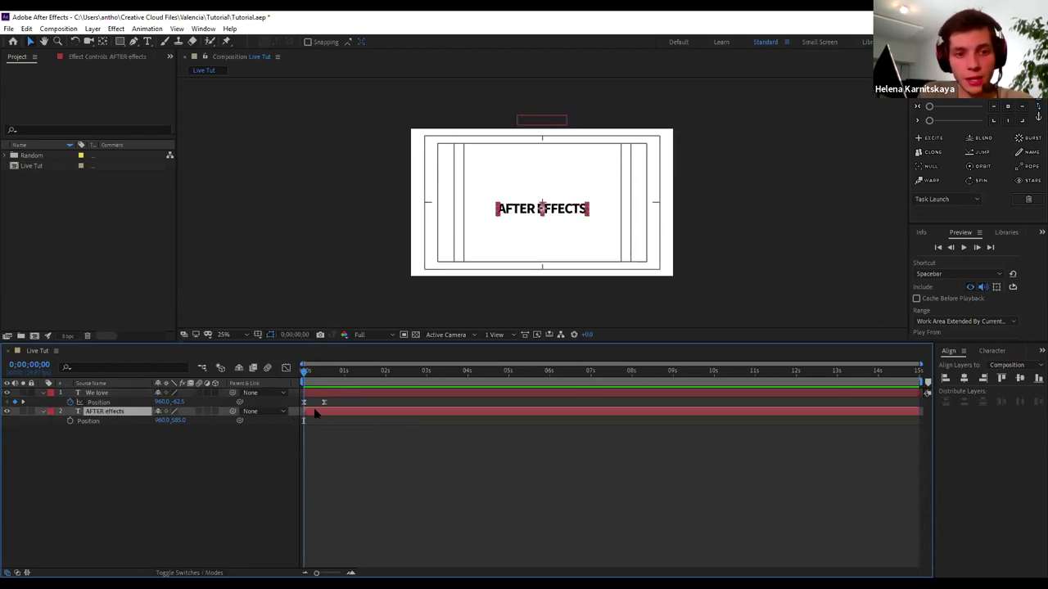
key("ctrl+v")
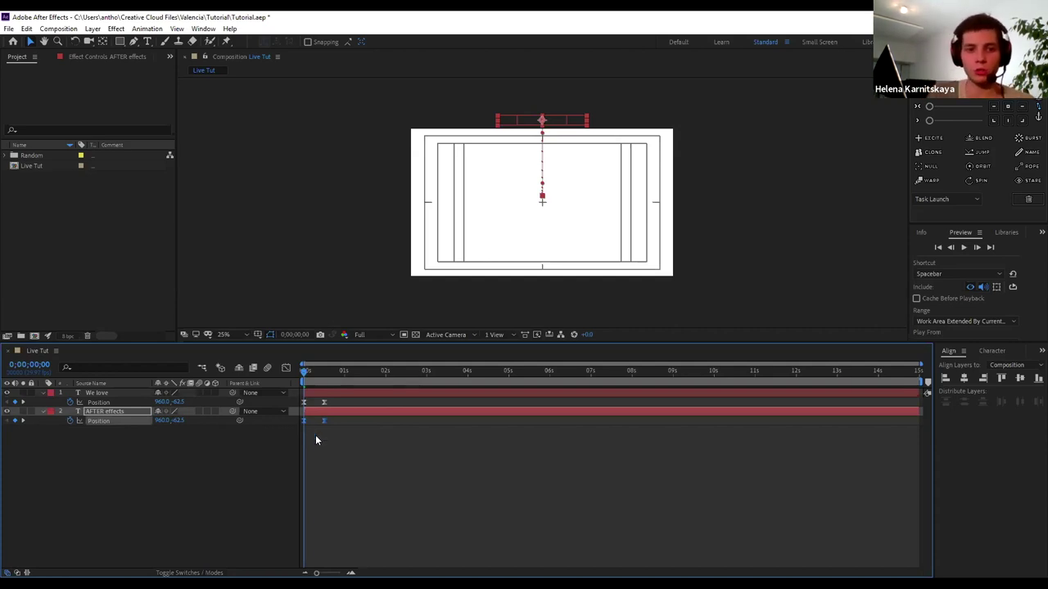
Move AFTER EFFECTS' starting position below the frame to 960,1169.5 and preview
left_click_drag(305, 370, 259, 398)
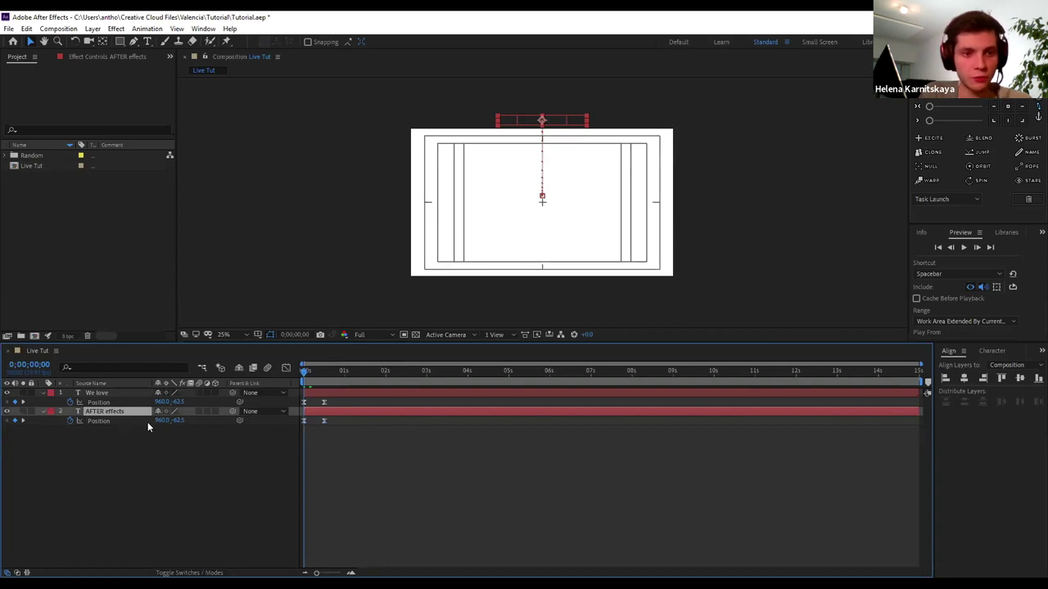
left_click_drag(160, 420, 136, 411)
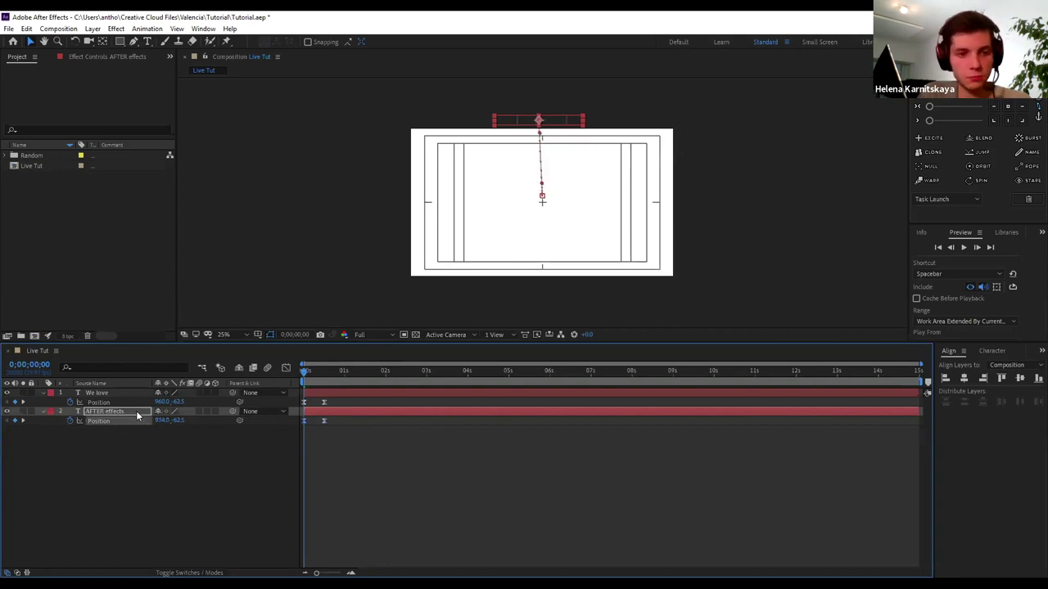
mouse_move(180, 421)
left_mouse_down()
mouse_move(624, 390)
mouse_move(859, 413)
left_mouse_up()
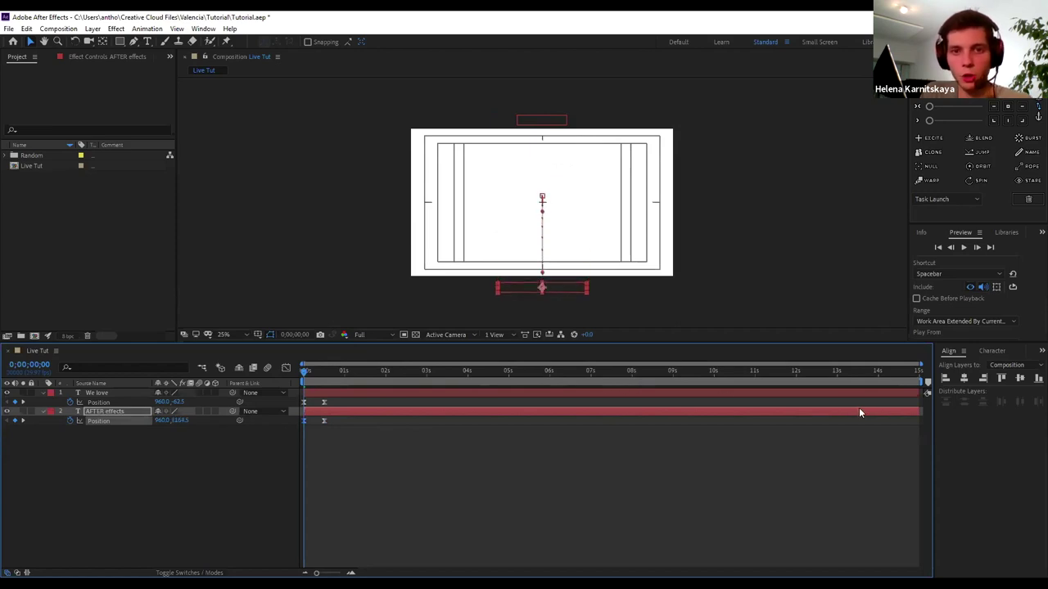
key("space")
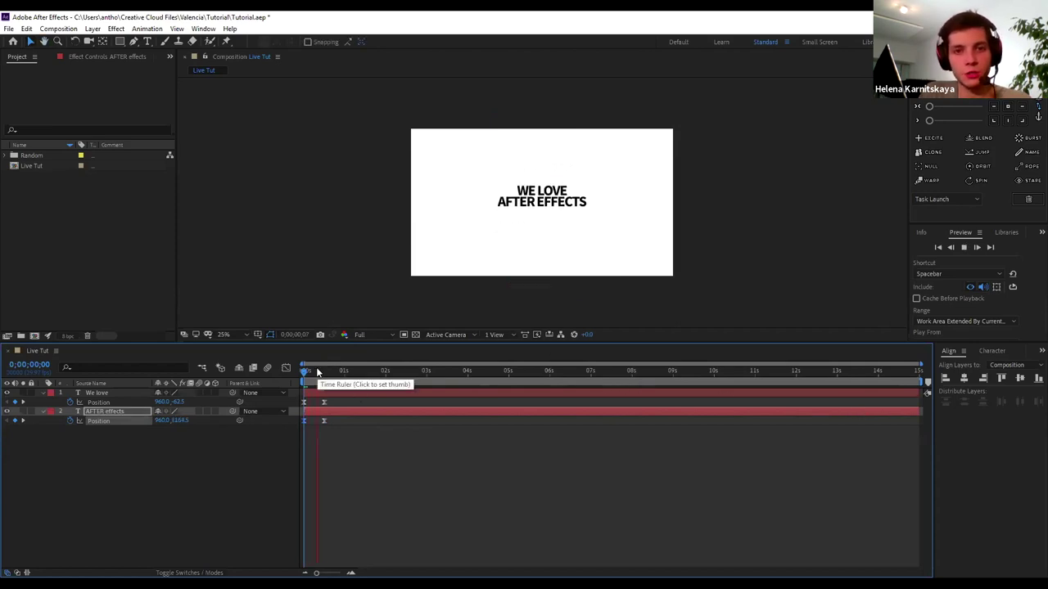
Replace the pasted animation with a new AFTER effects Position keyframe at 0;00;00;15
key("space")
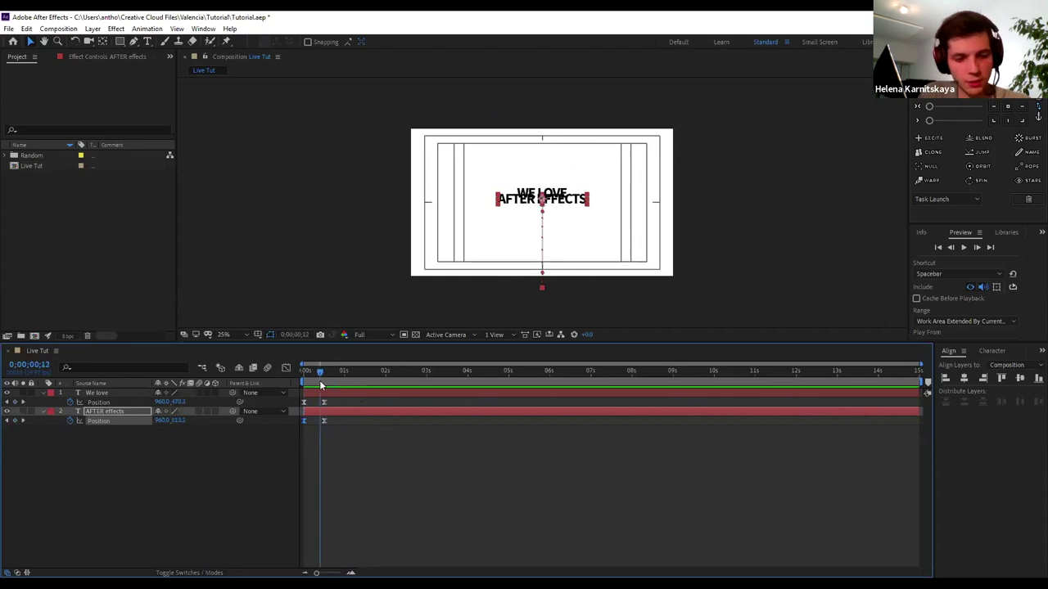
left_click(324, 420)
key("Delete")
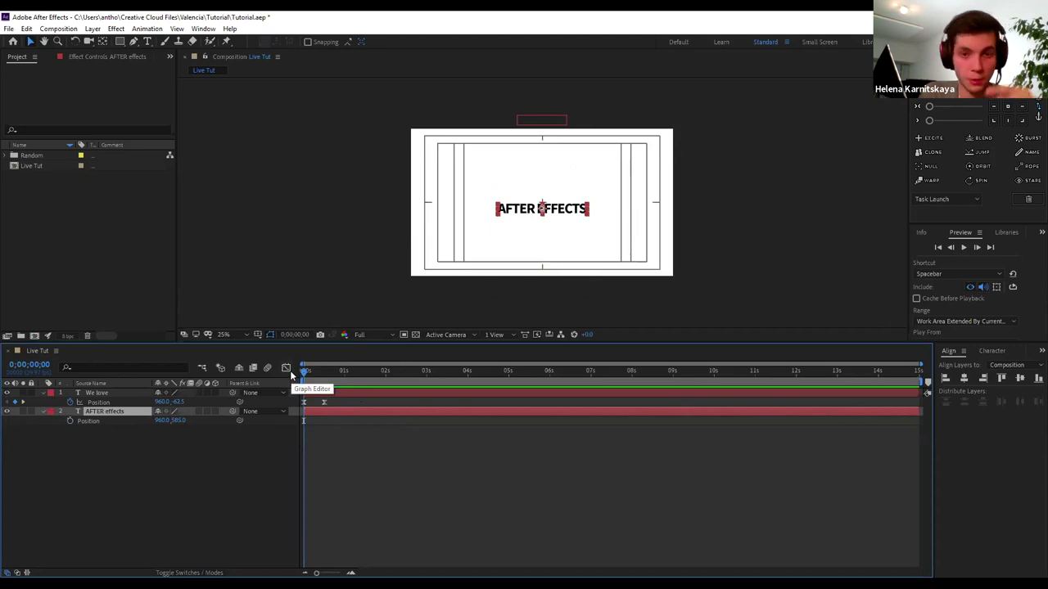
left_click(70, 422)
left_click_drag(309, 370, 322, 372)
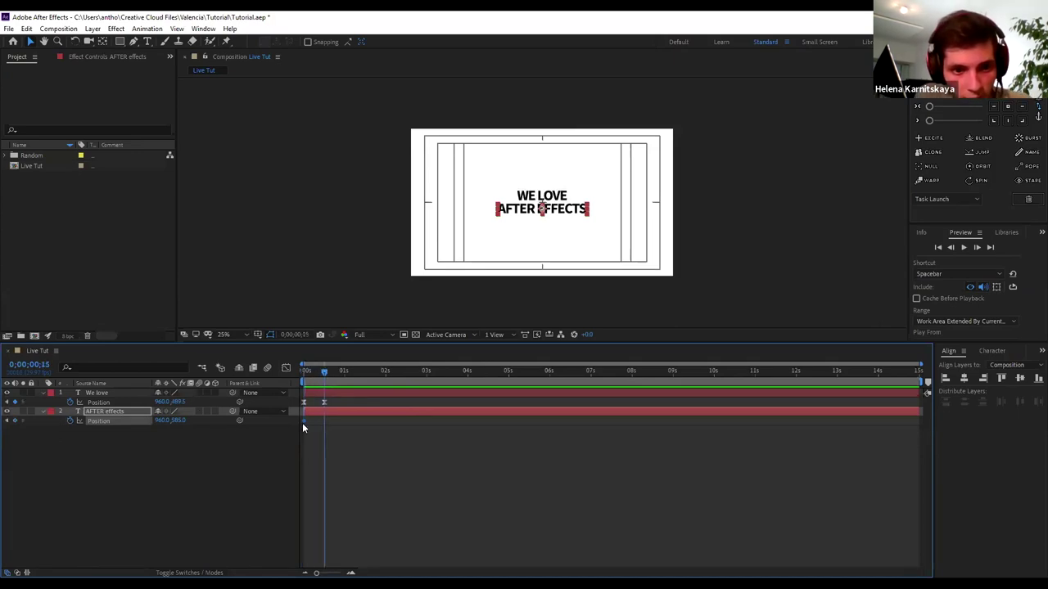
left_click_drag(302, 420, 324, 421)
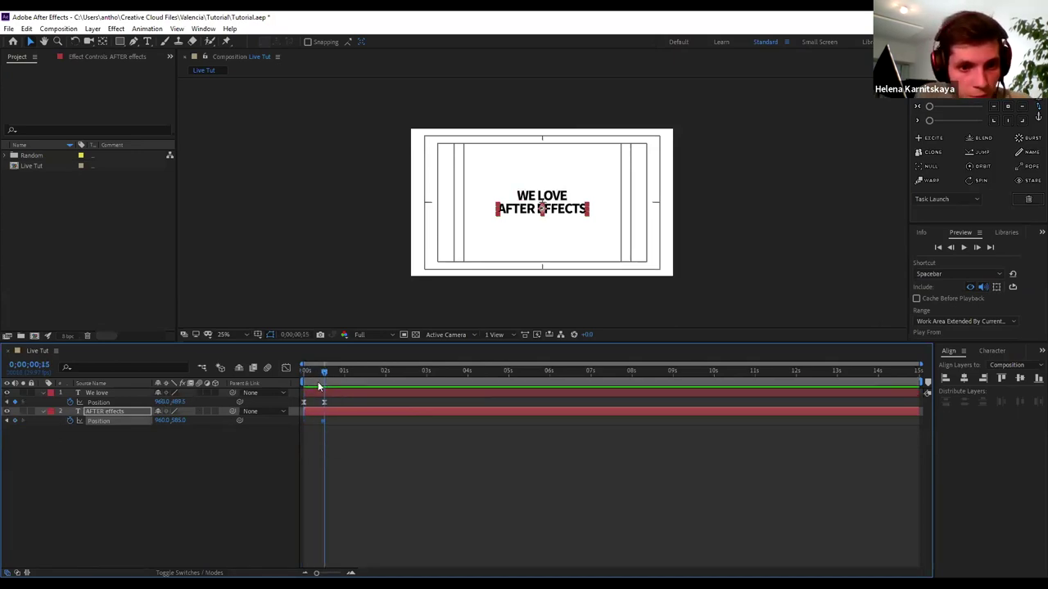
At 0:00, push AFTER EFFECTS below the frame to 960,1185.0 and confirm it centres at 15f
key("Home")
mouse_move(181, 422)
left_mouse_down()
mouse_move(507, 414)
mouse_move(390, 409)
left_mouse_up()
left_click(317, 433)
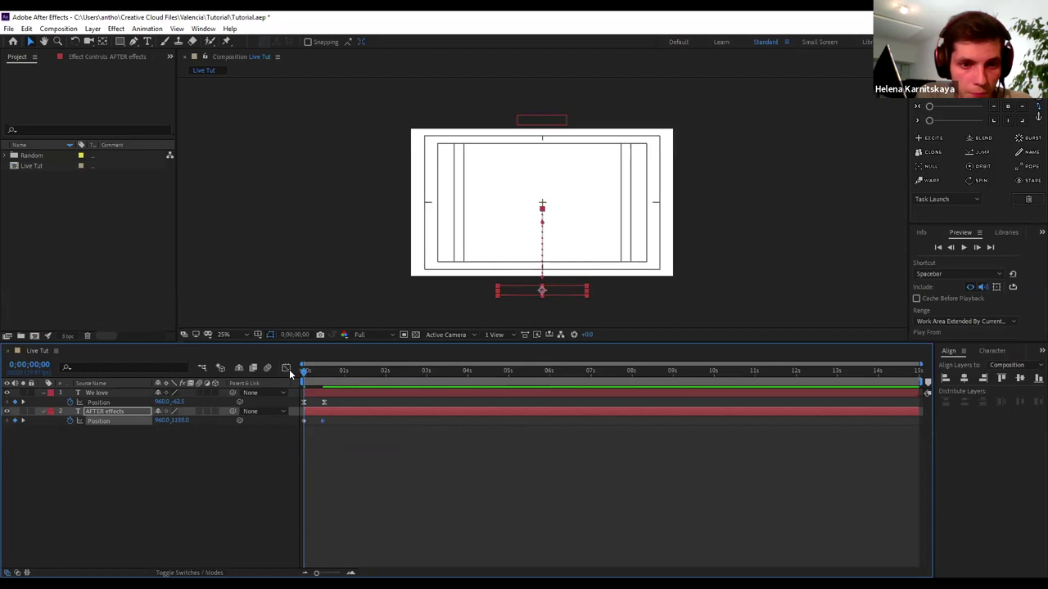
left_click(23, 403)
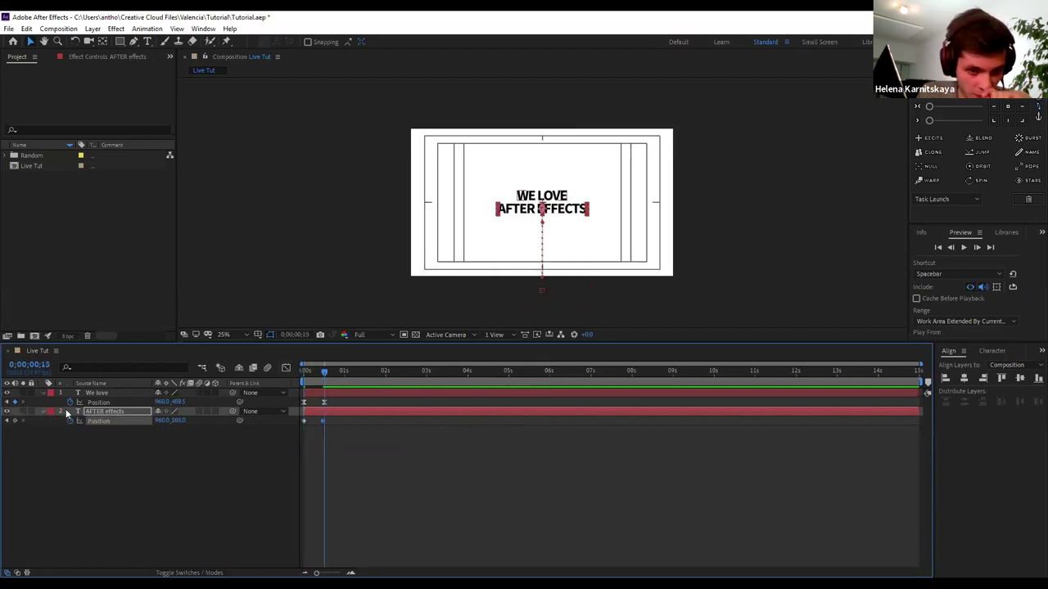
left_click(324, 420)
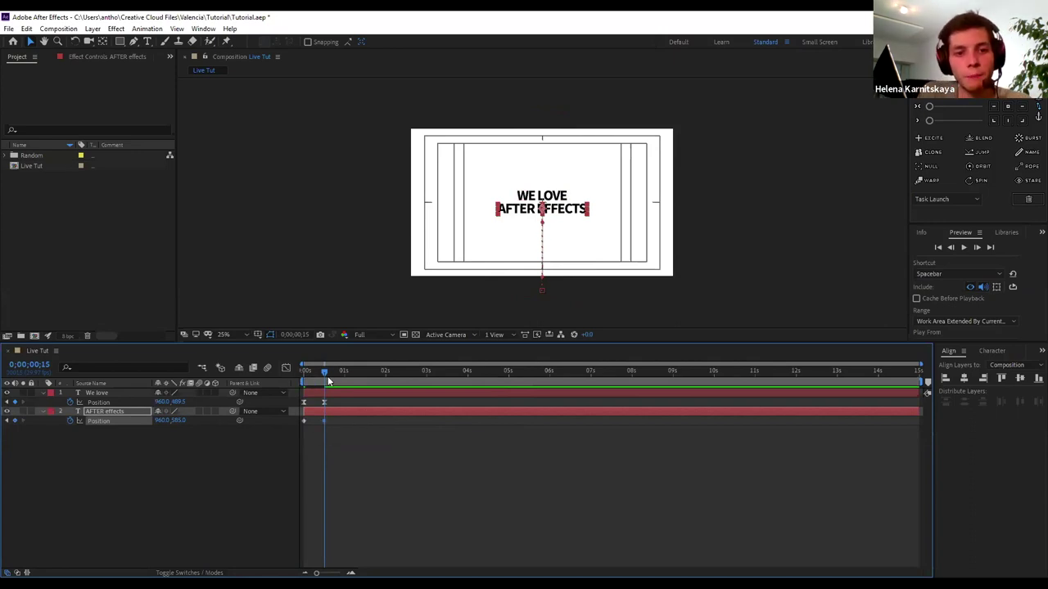
Inspect AFTER effects' two keyframes in the speed graph and preview the rise
left_click_drag(326, 373, 303, 373)
left_click(303, 428)
left_click_drag(303, 429, 300, 416)
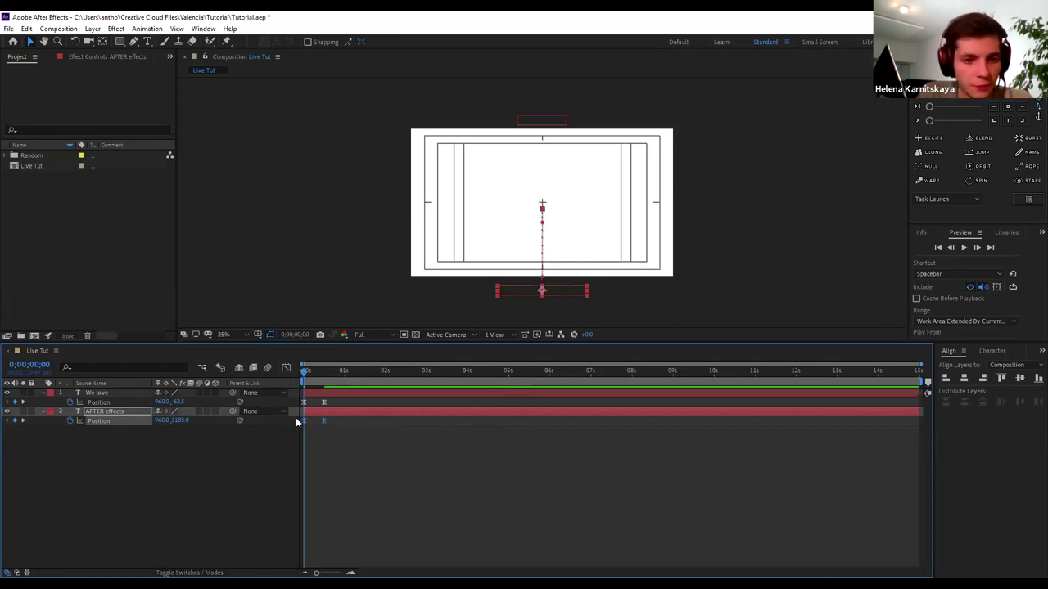
left_click(286, 368)
mouse_move(351, 468)
left_mouse_down()
mouse_move(315, 429)
mouse_move(316, 444)
left_mouse_up()
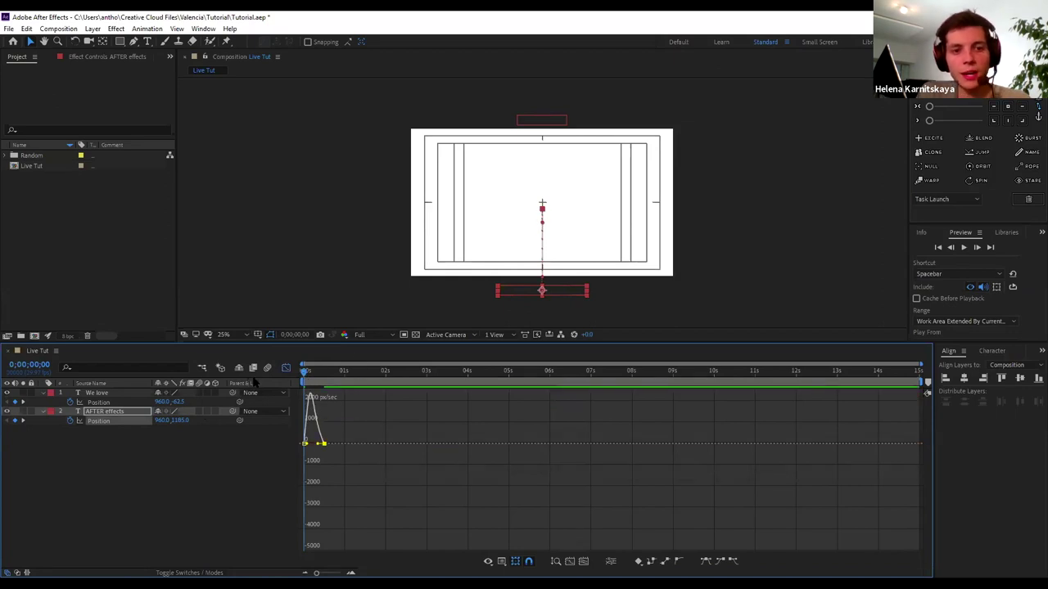
key("space")
key("space")
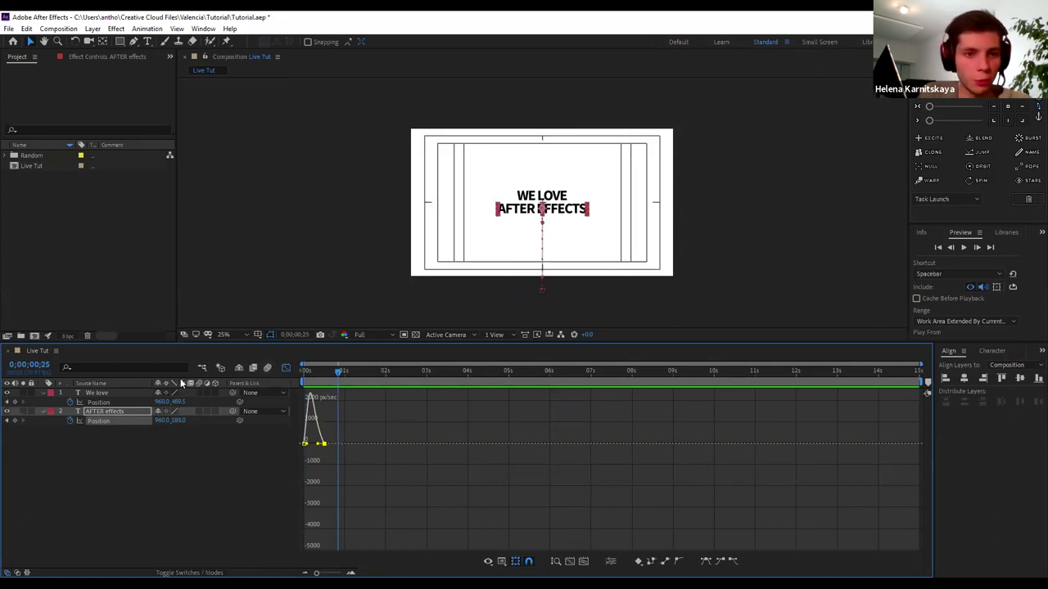
left_click(287, 367)
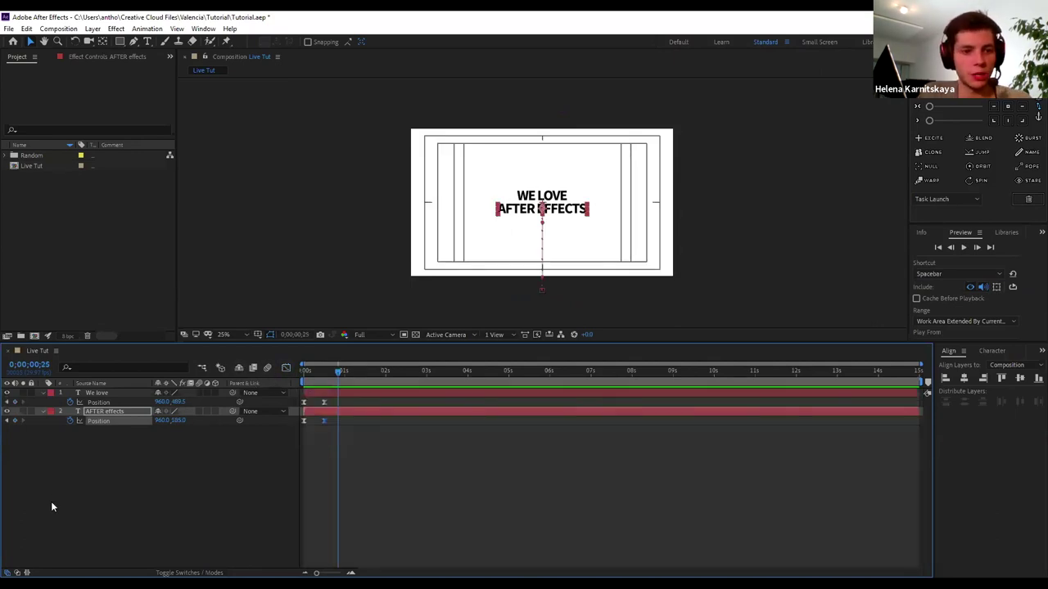
key("Home")
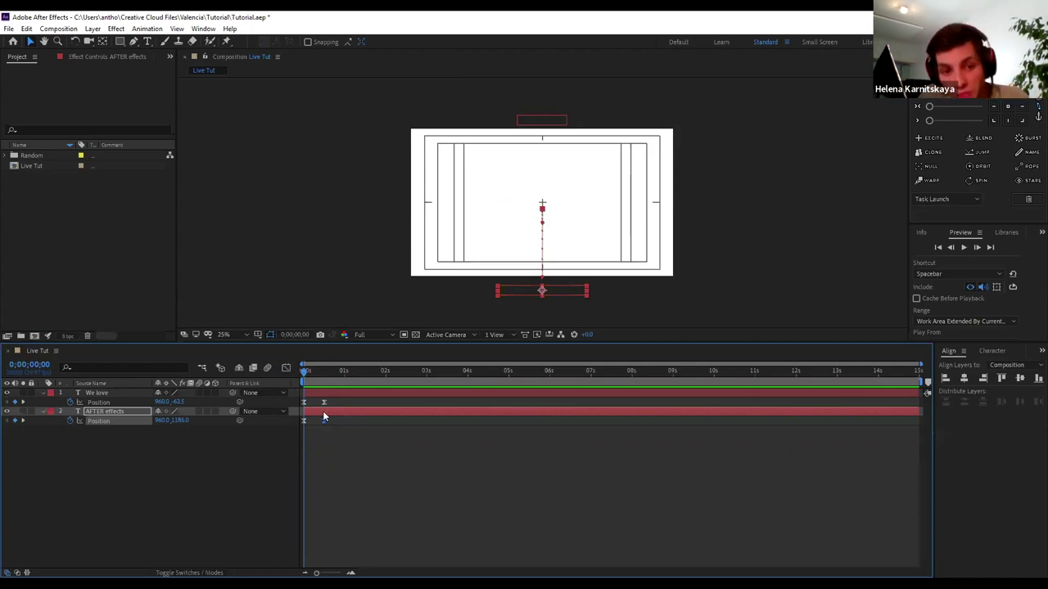
Shift AFTER effects' Position keyframes a few frames later so it trails WE LOVE, and preview
left_click_drag(325, 435, 310, 423)
left_click(312, 372)
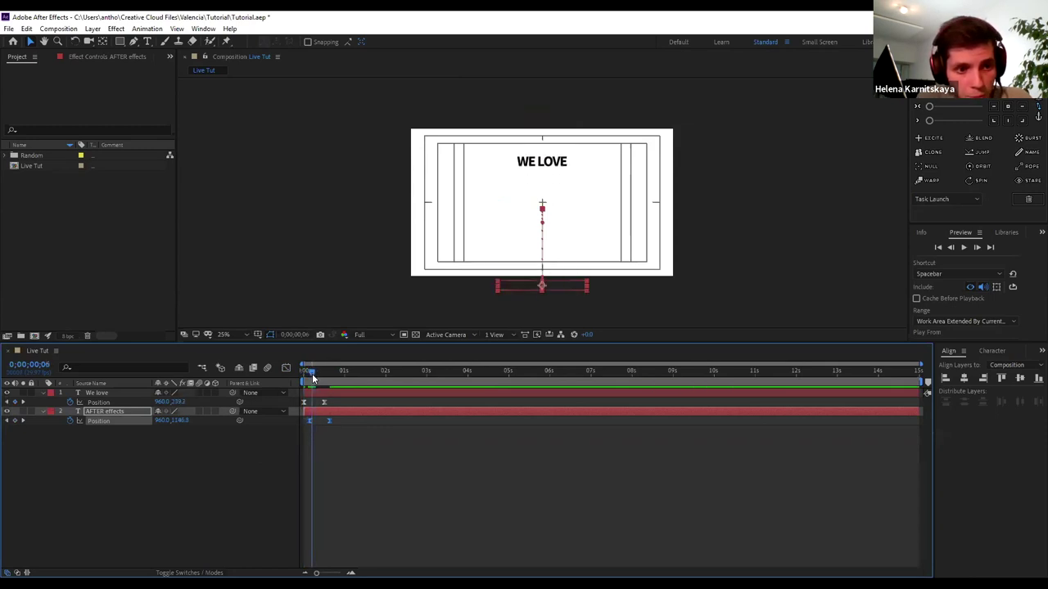
left_click_drag(311, 374, 310, 374)
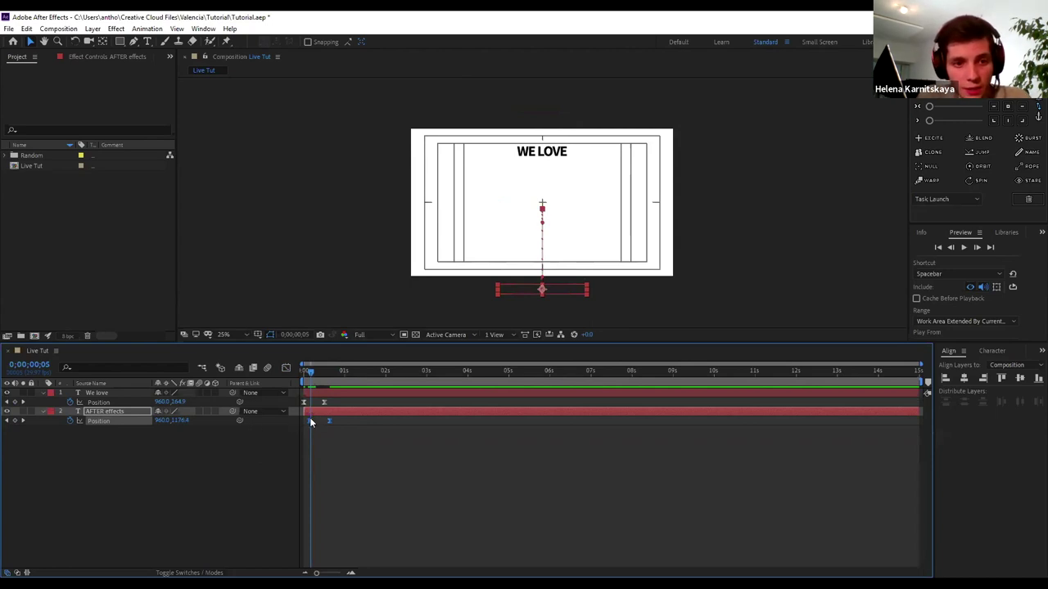
left_click_drag(311, 420, 309, 421)
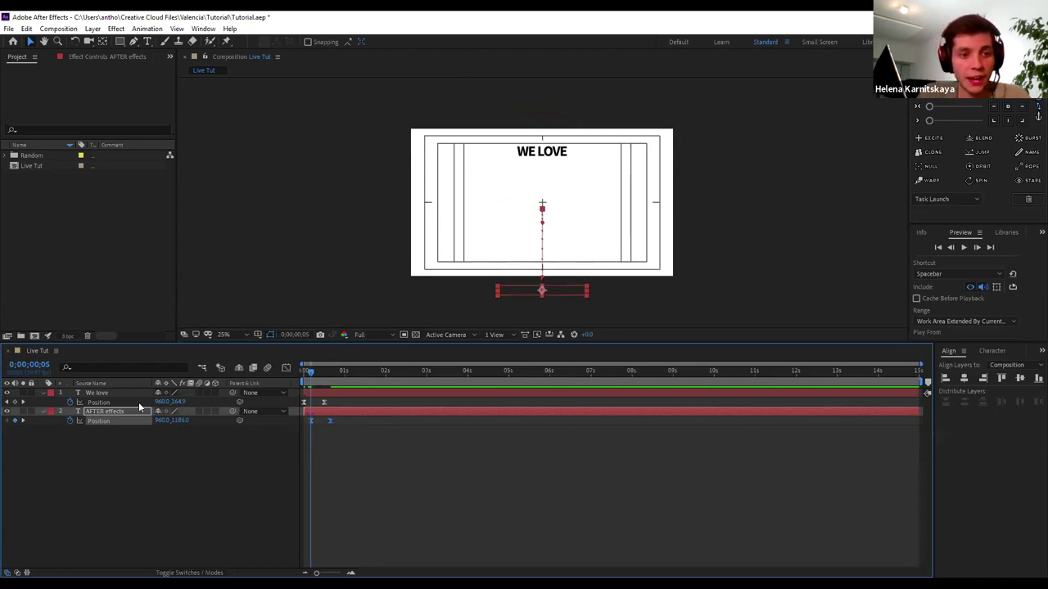
key("space")
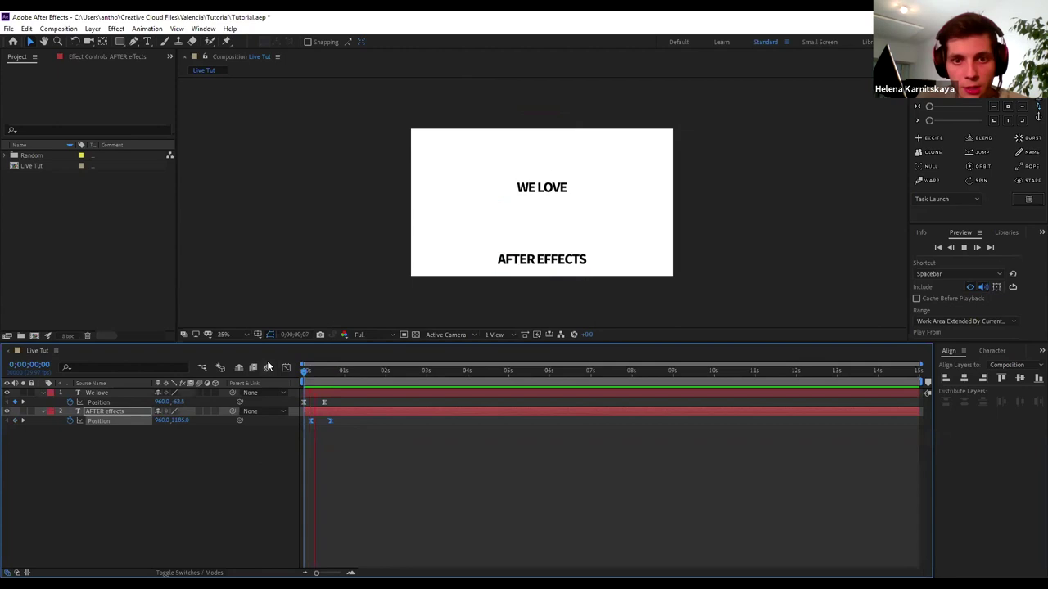
key("space")
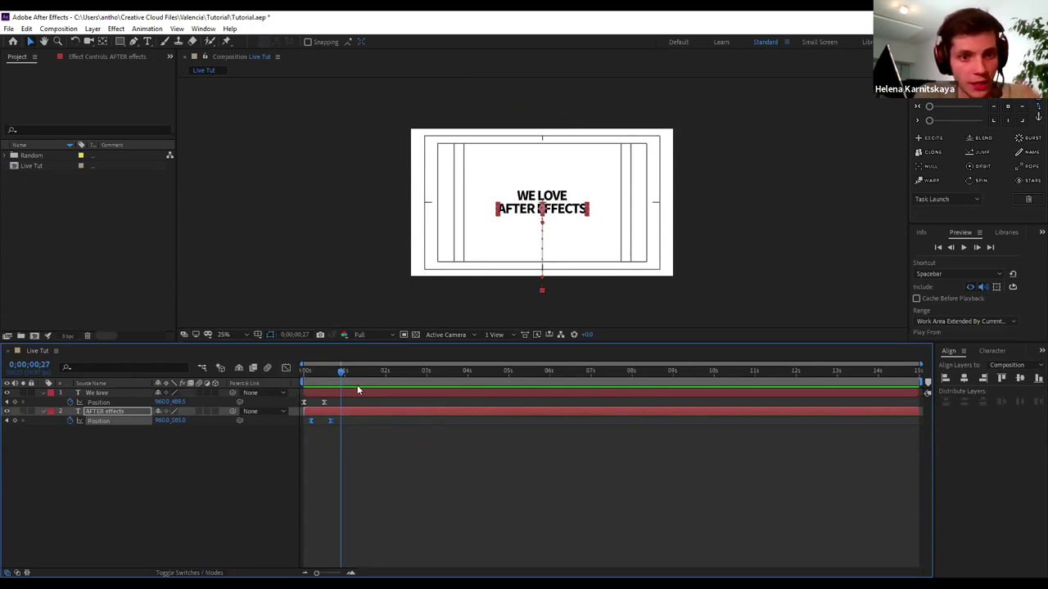
Scrub to frame 20 to watch the text settle, then show the blending mode columns
key("Home")
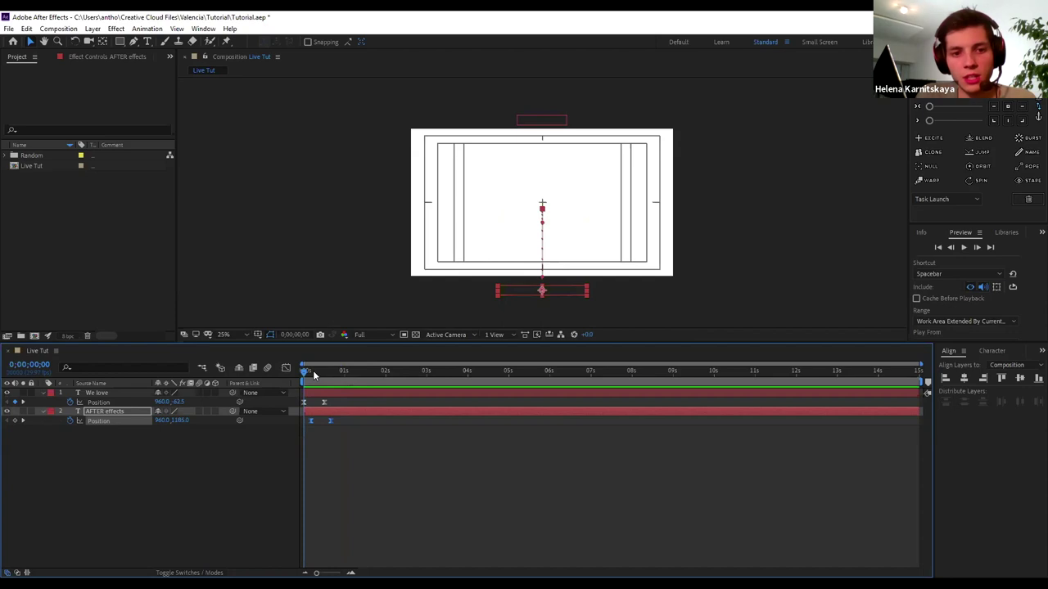
left_click_drag(313, 370, 329, 369)
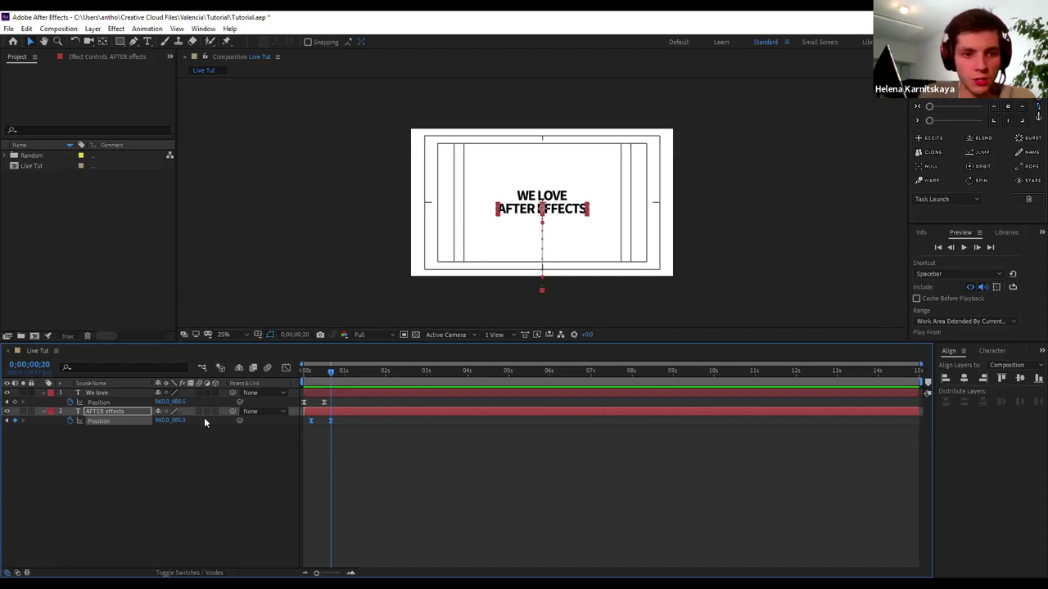
key("F2")
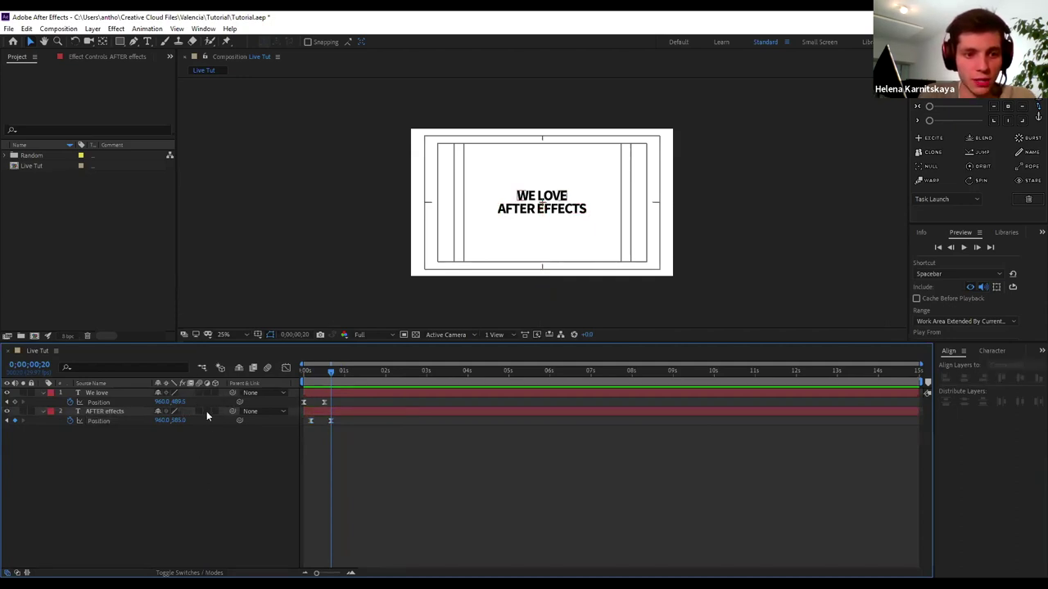
left_click(204, 572)
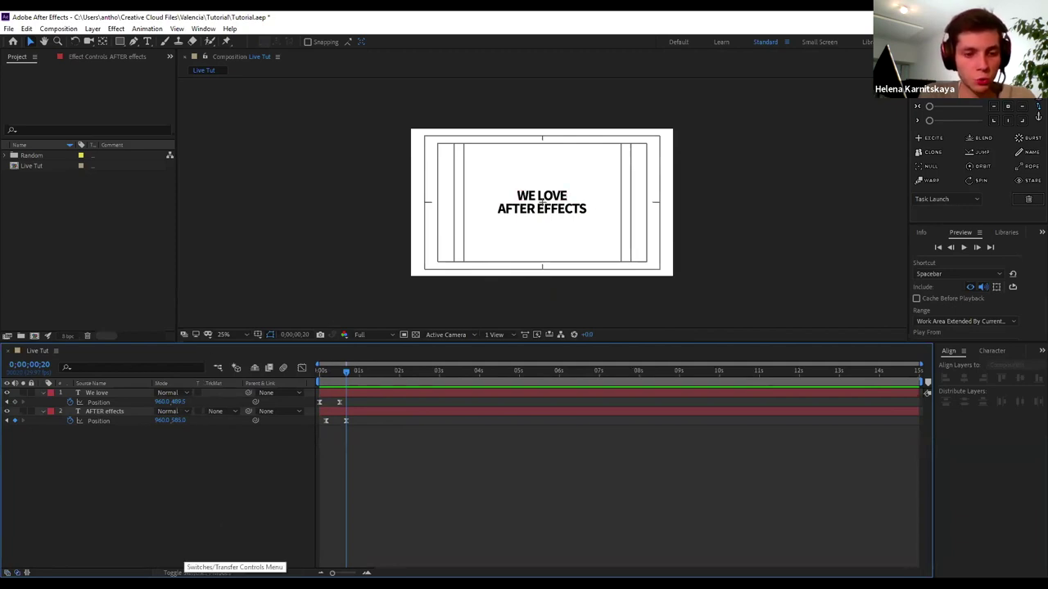
Turn on the Motion Blur switch for both WE LOVE and AFTER effects layers
left_click(195, 572)
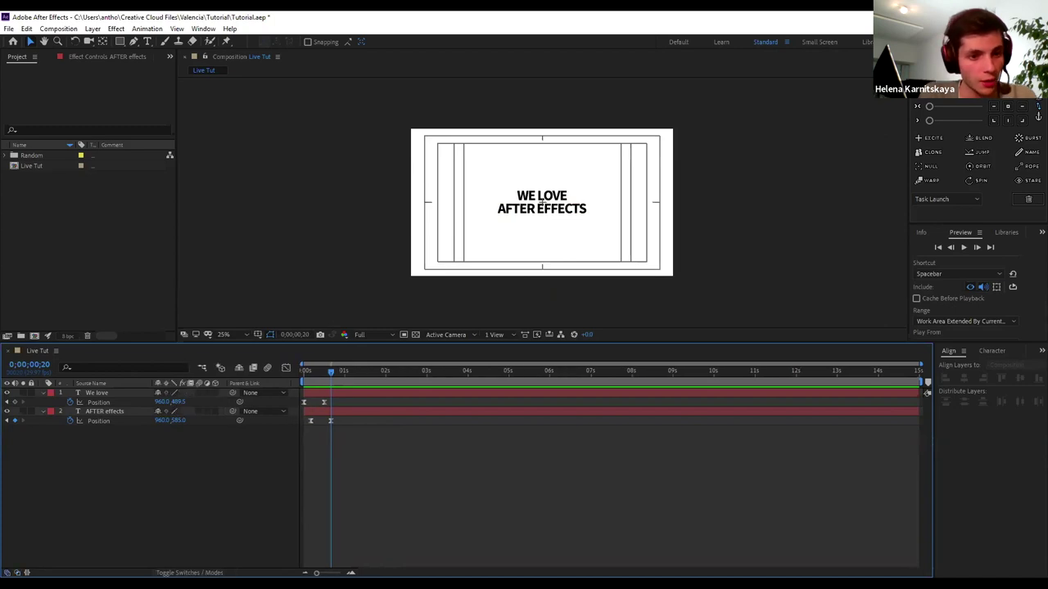
left_click(200, 390)
left_click(194, 420)
left_click(195, 419)
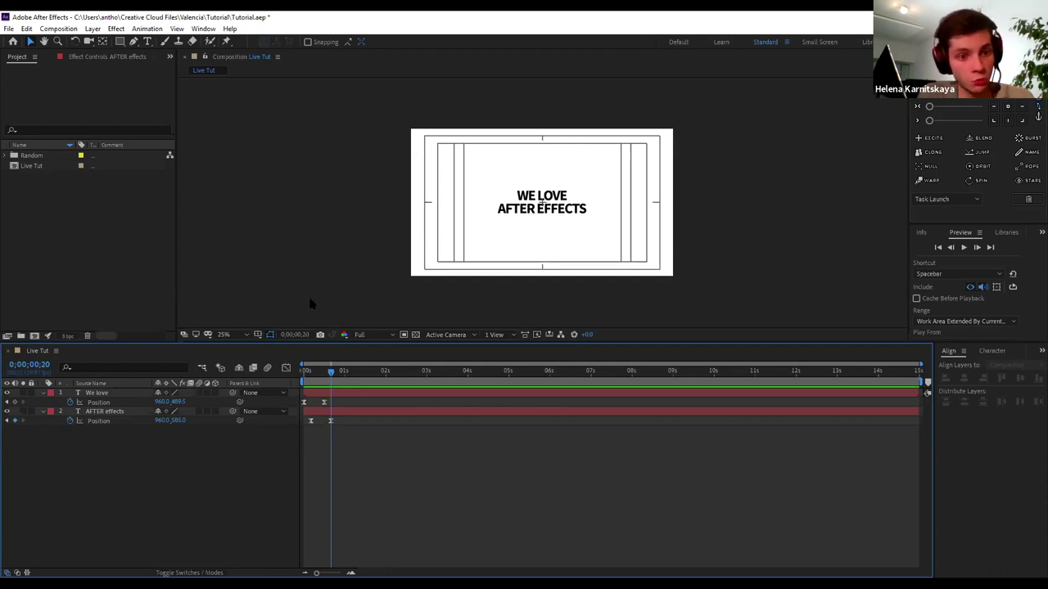
left_click(199, 393)
left_click(199, 411)
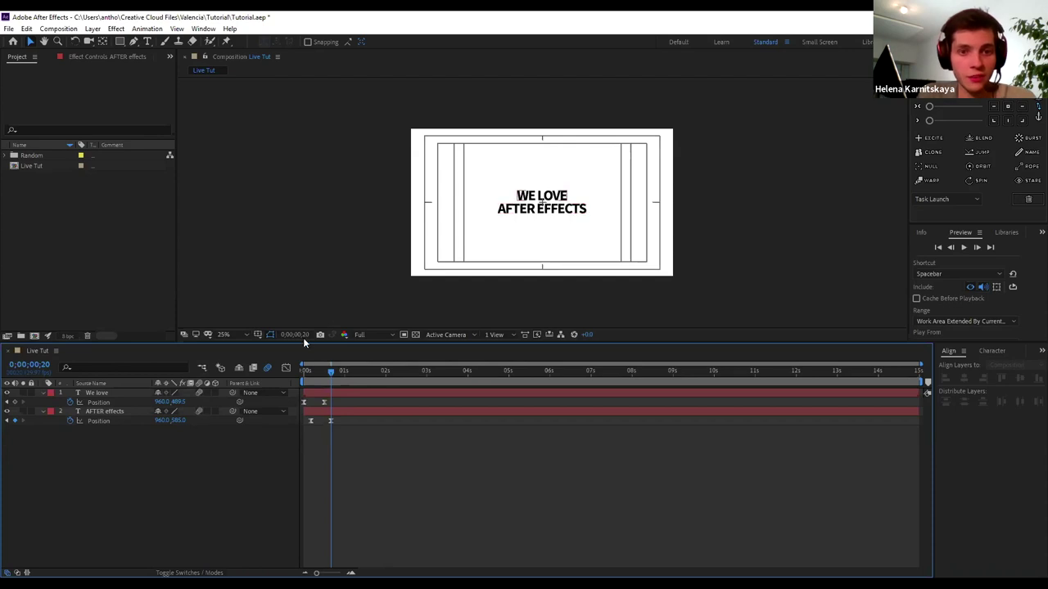
Preview the motion-blurred animation from the first frame, then select the AFTER effects layer
mouse_move(330, 368)
left_mouse_down()
mouse_move(303, 368)
mouse_move(345, 377)
mouse_move(300, 375)
left_mouse_up()
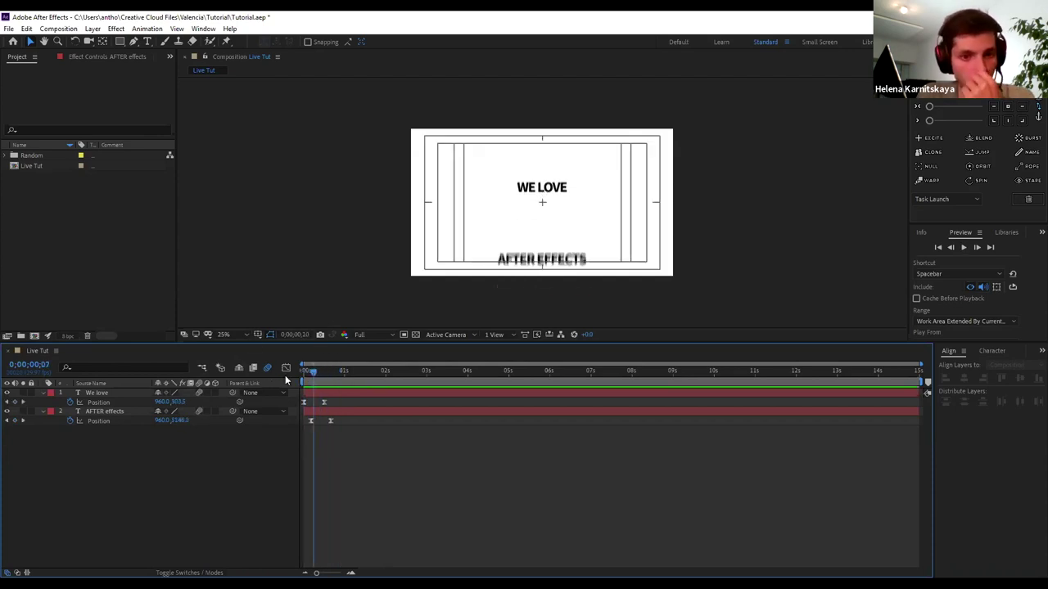
key("space")
key("apostrophe")
key("space")
key("space")
key("space")
left_click_drag(337, 374, 310, 375)
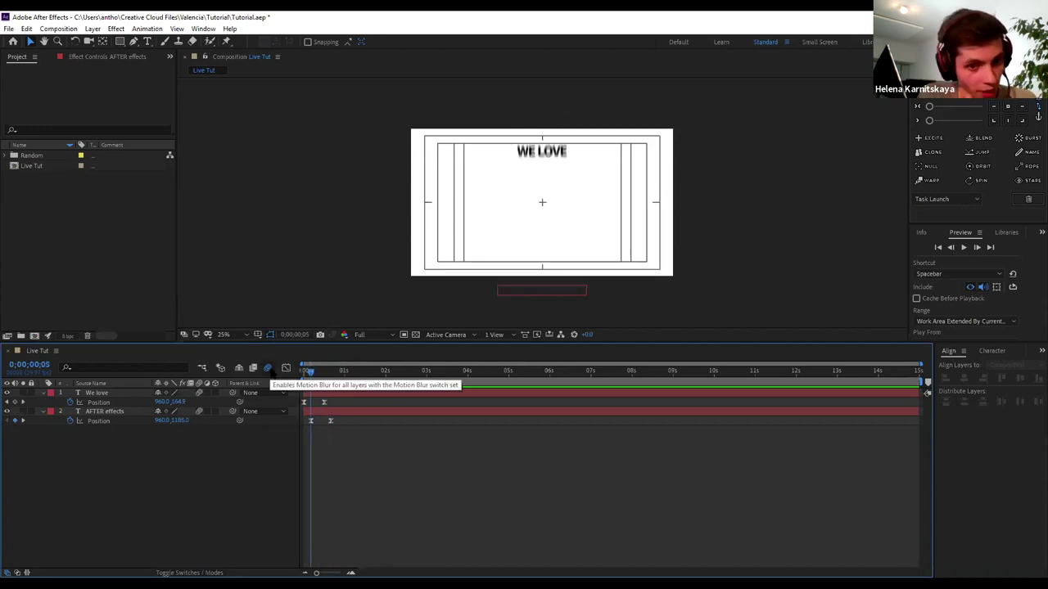
key("Home")
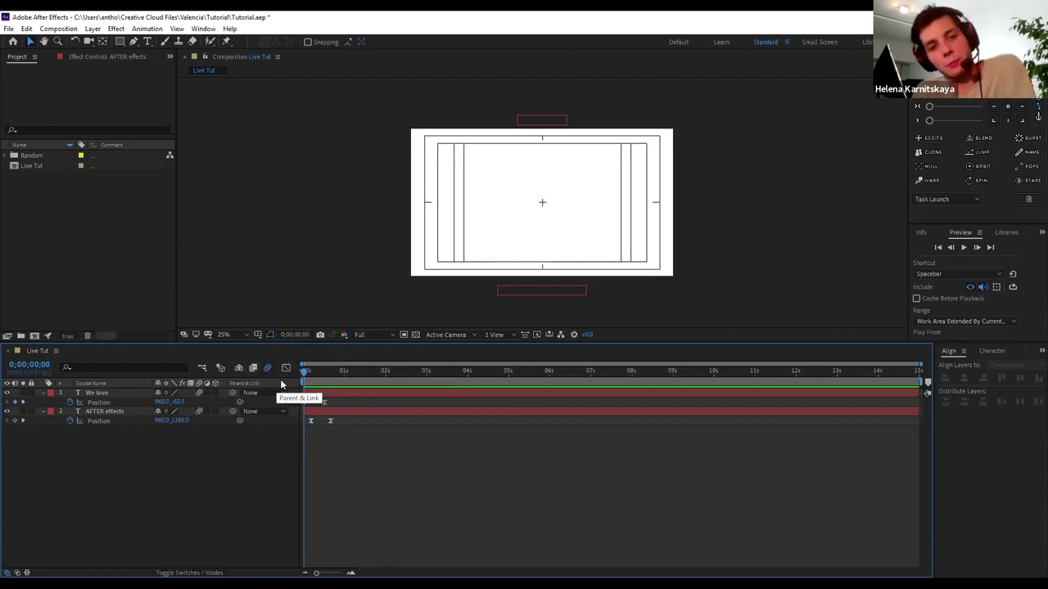
key("space")
left_click_drag(311, 378, 331, 371)
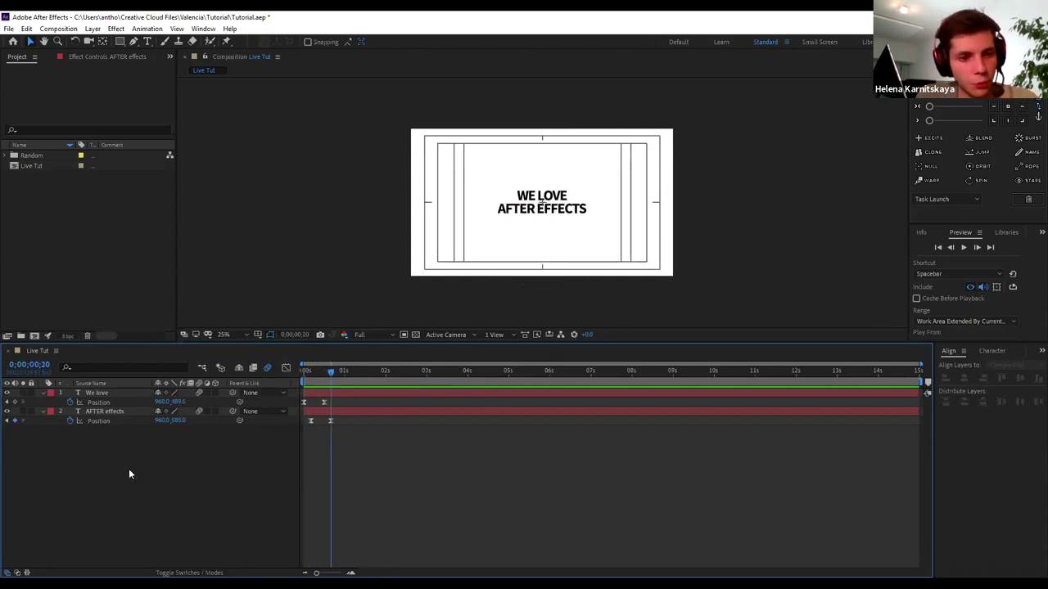
left_click(108, 411)
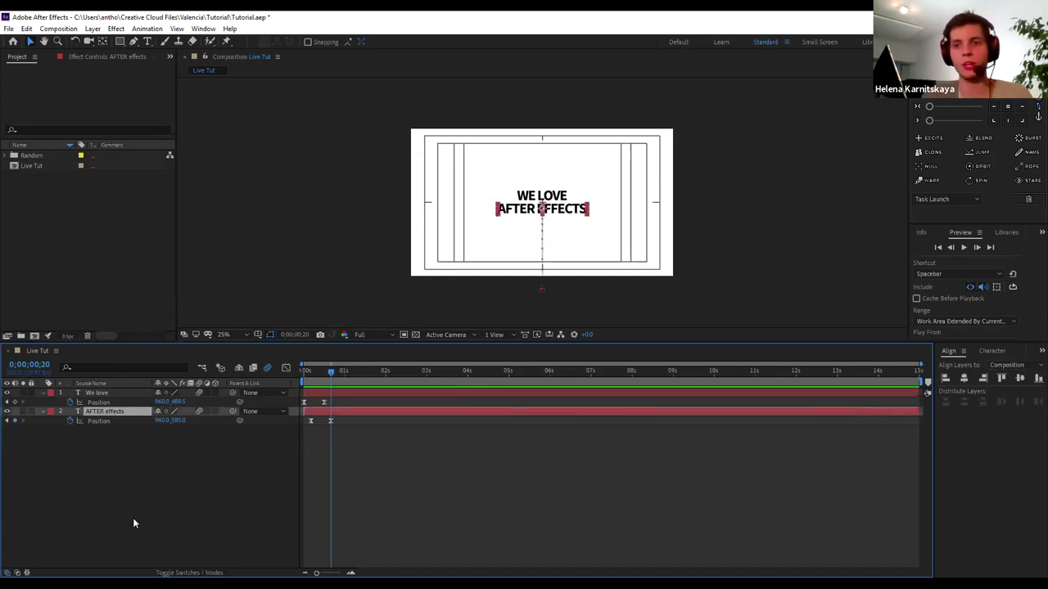
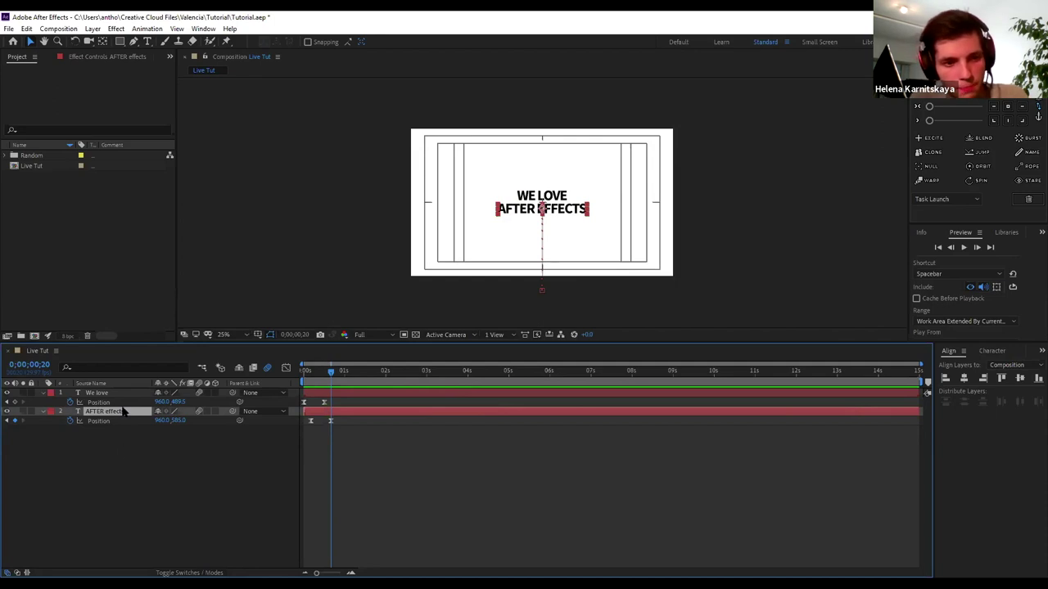
Duplicate the AFTER effects text layer, collapse all layer properties and select the AFTER effects 2 copy
key("ctrl+d")
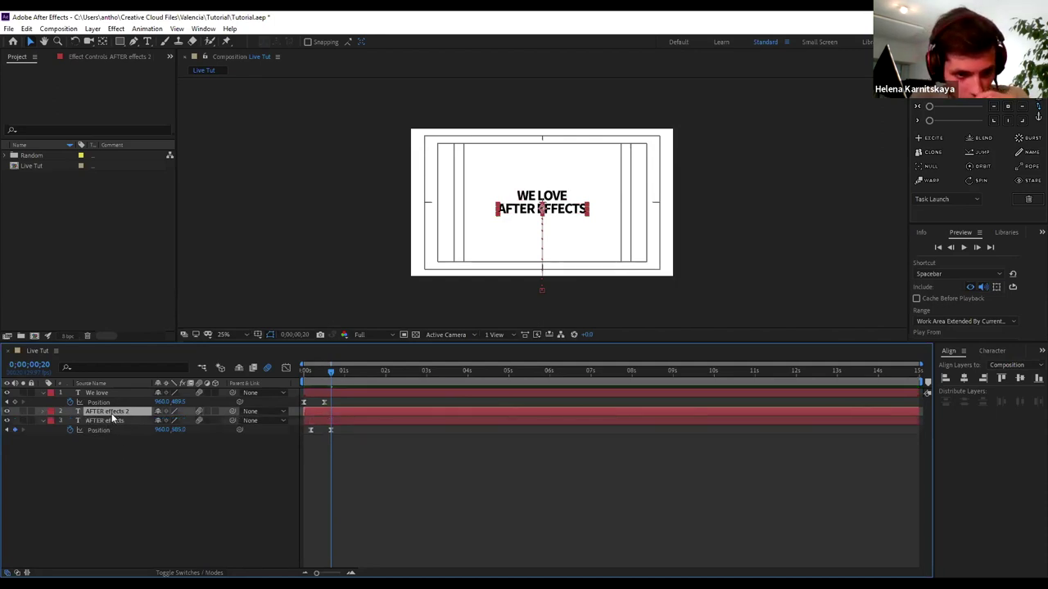
left_click(111, 419)
key("ctrl+a")
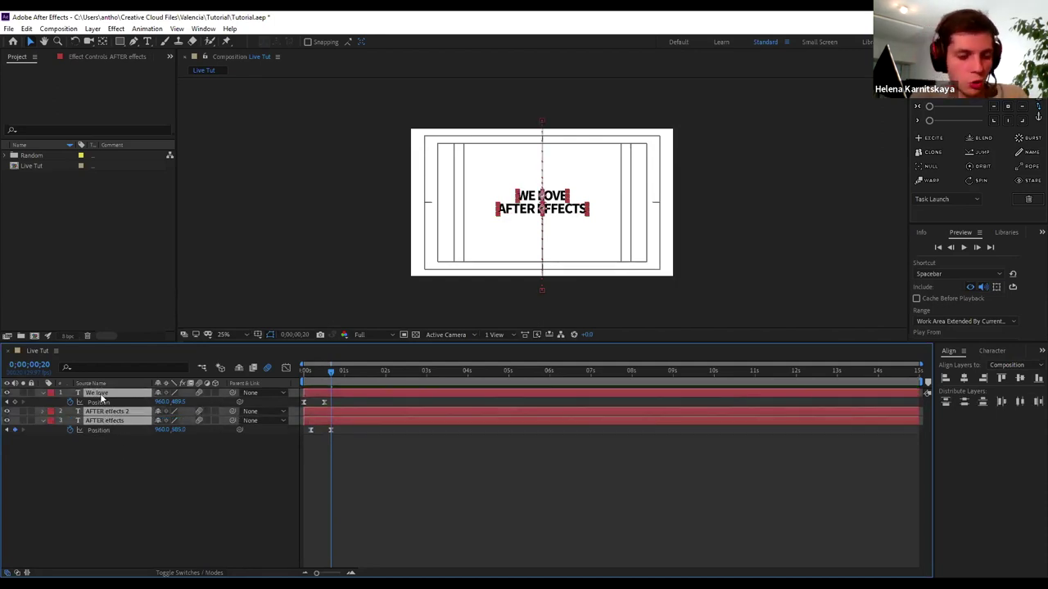
key("u")
left_click(83, 440)
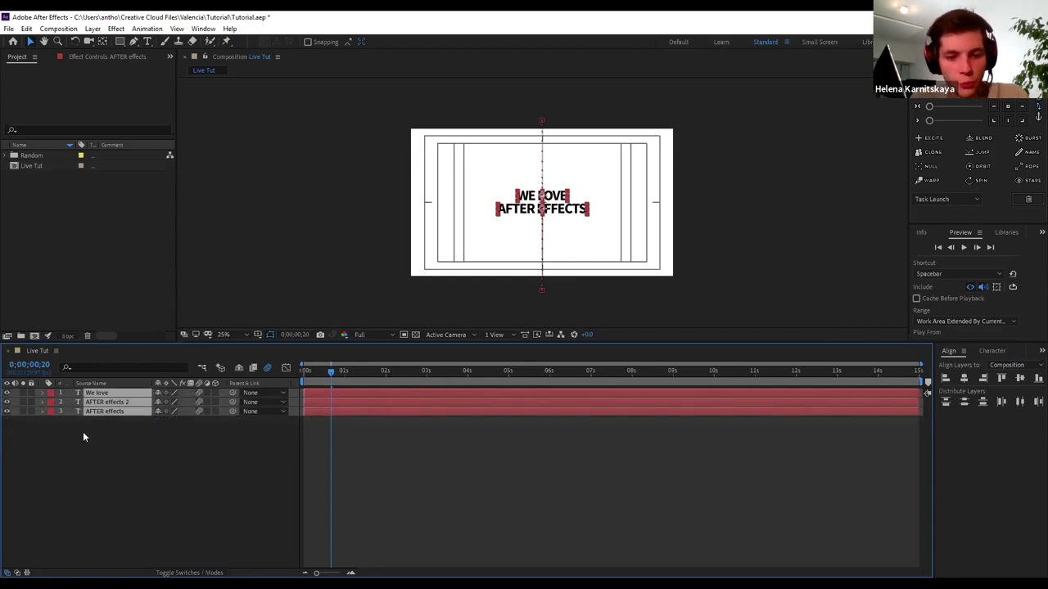
left_click(65, 443)
key("ctrl+a")
left_click(111, 417)
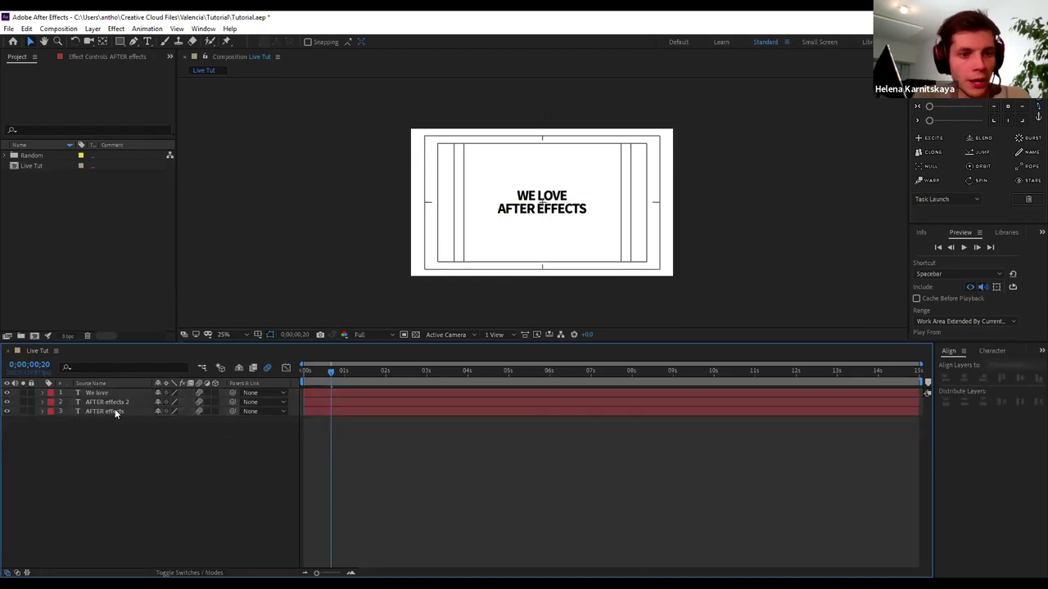
left_click(119, 395)
left_click(116, 402)
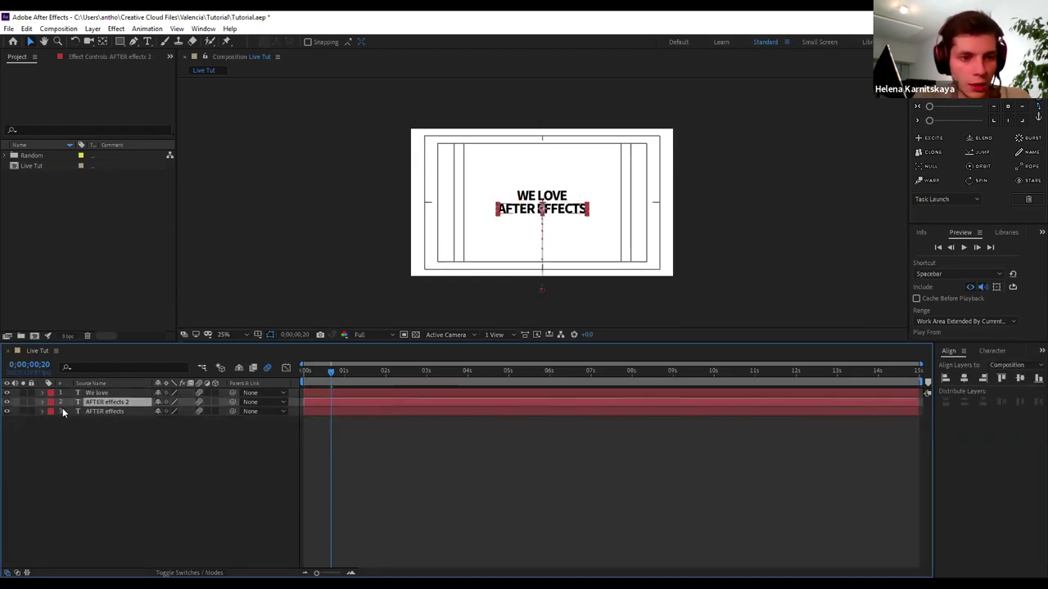
Delete the opening Position keyframe from the AFTER effects 2 copy's Transform
key("ctrl+grave")
left_click(53, 421)
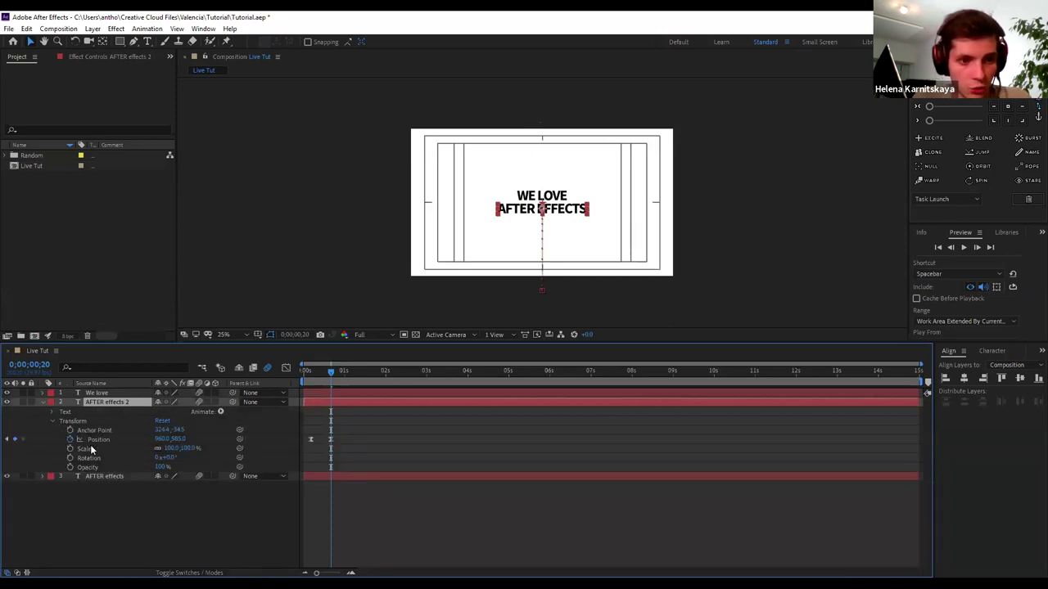
left_click(195, 440)
mouse_move(350, 435)
left_mouse_down()
mouse_move(317, 416)
mouse_move(312, 454)
left_mouse_up()
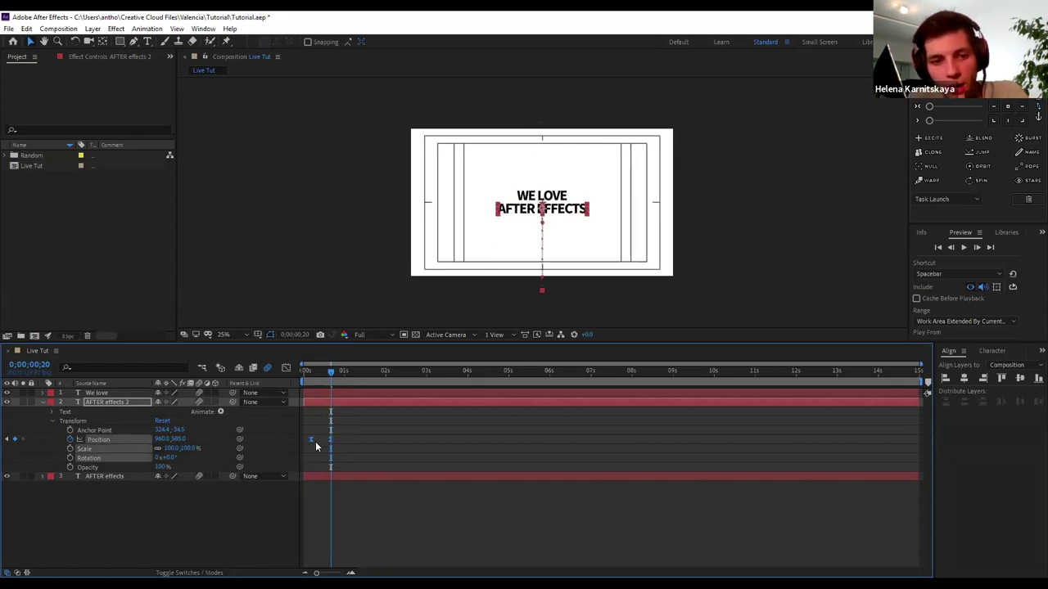
left_click(309, 439)
key("Delete")
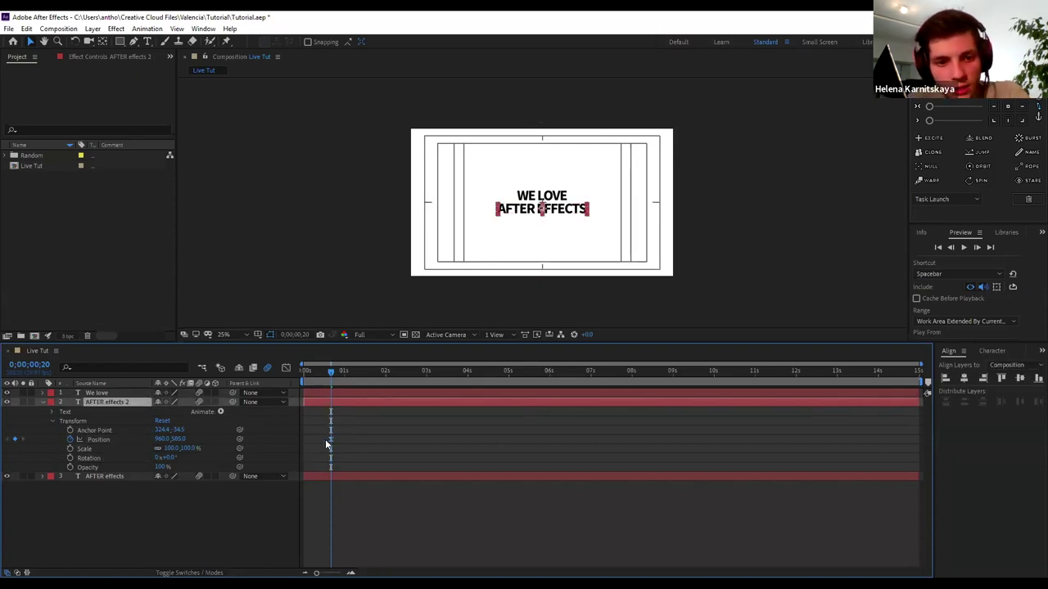
left_click(330, 442)
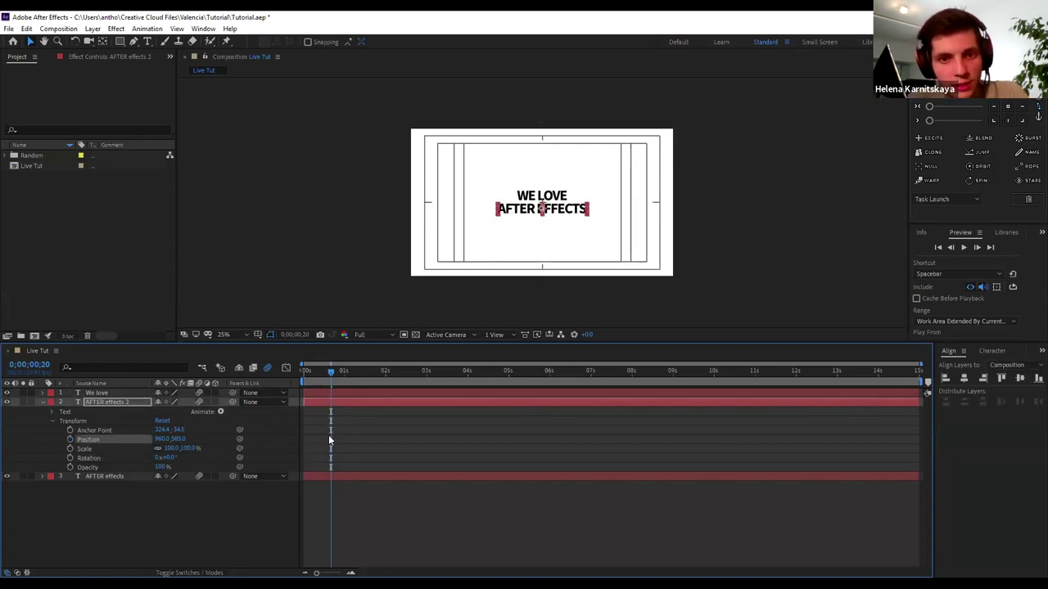
Hide the AFTER effects layers in turn and play the intro animation from the start
left_click(6, 402)
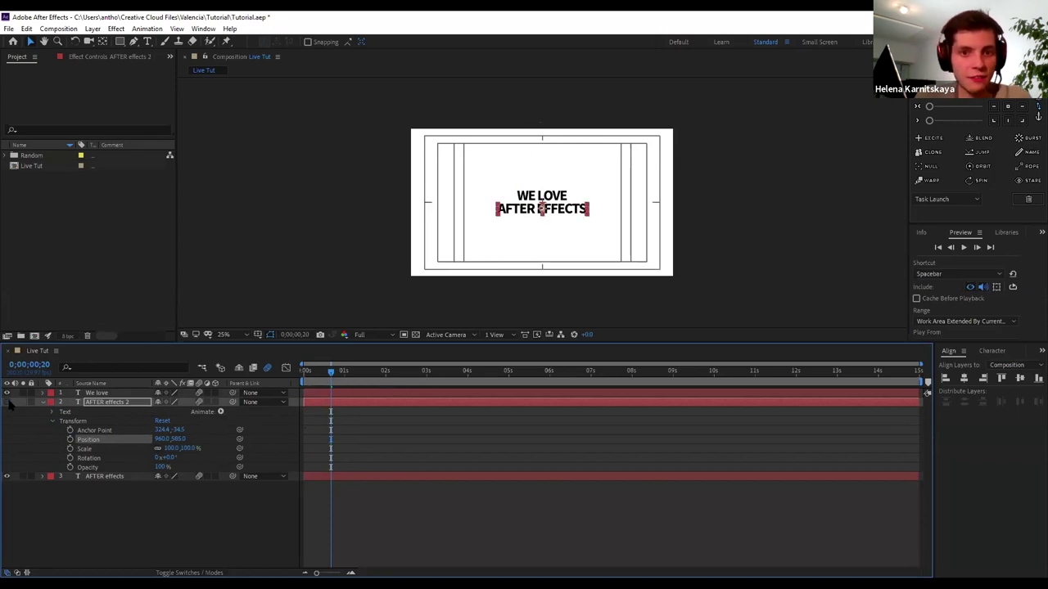
left_click(7, 476)
left_click(7, 401)
key("Home")
key("space")
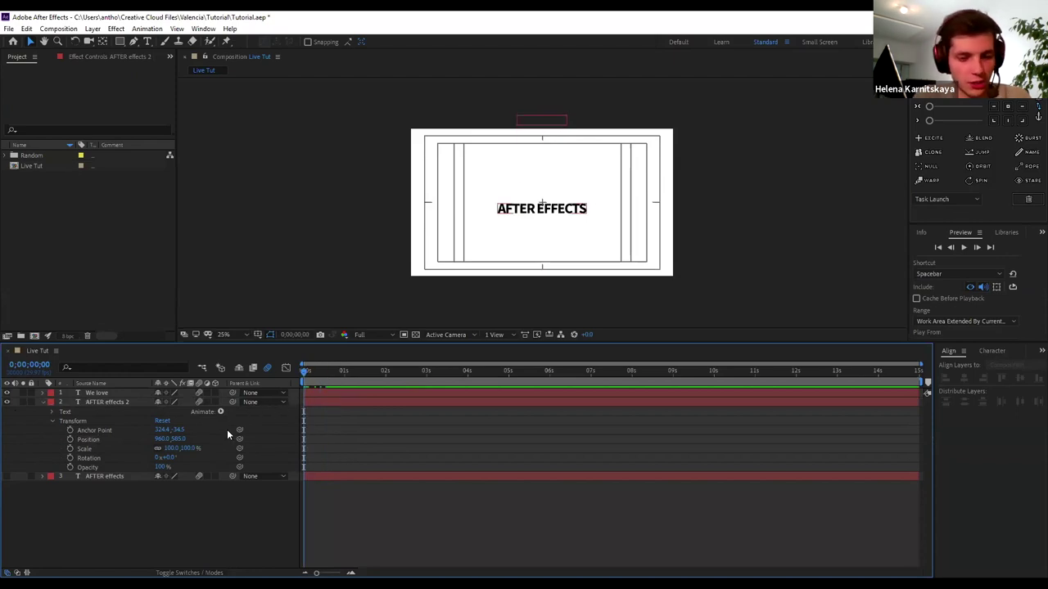
key("space")
Make both AFTER effects layers visible and trim the copy to start at 20 frames
left_click(7, 402)
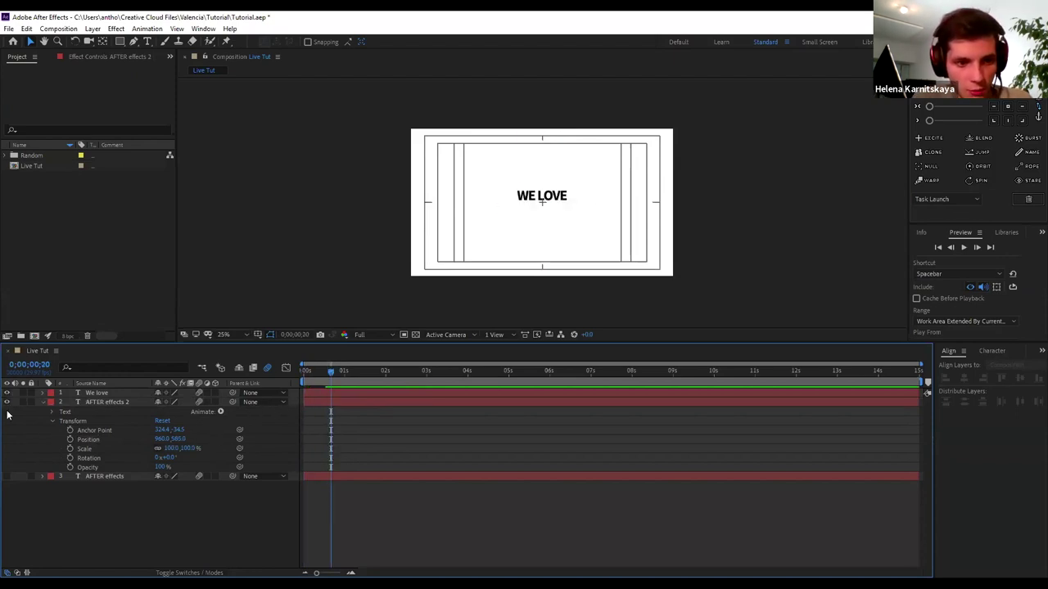
left_click(6, 476)
left_click(289, 402)
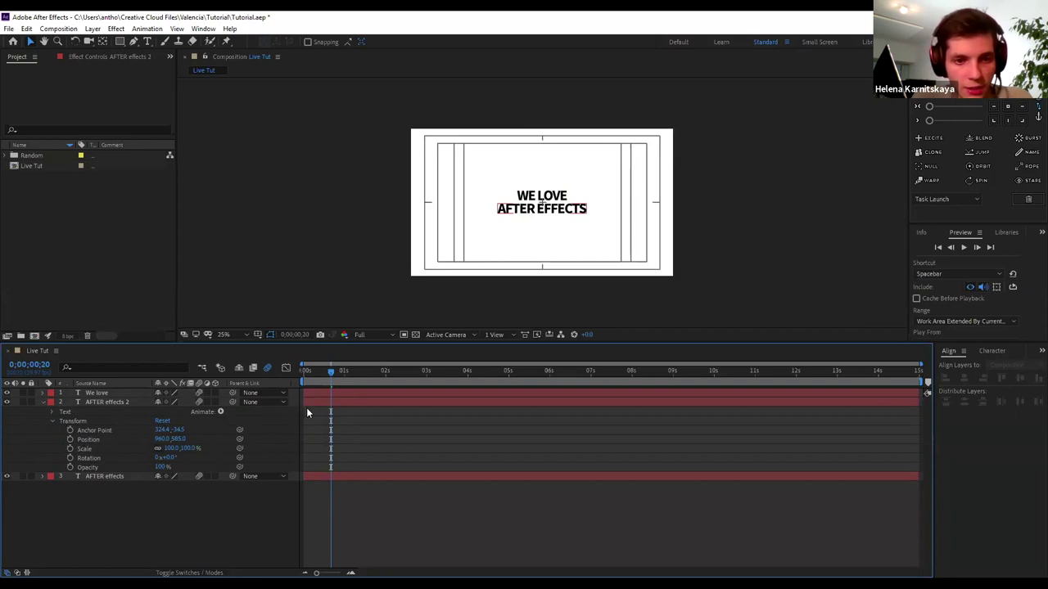
left_click(302, 402)
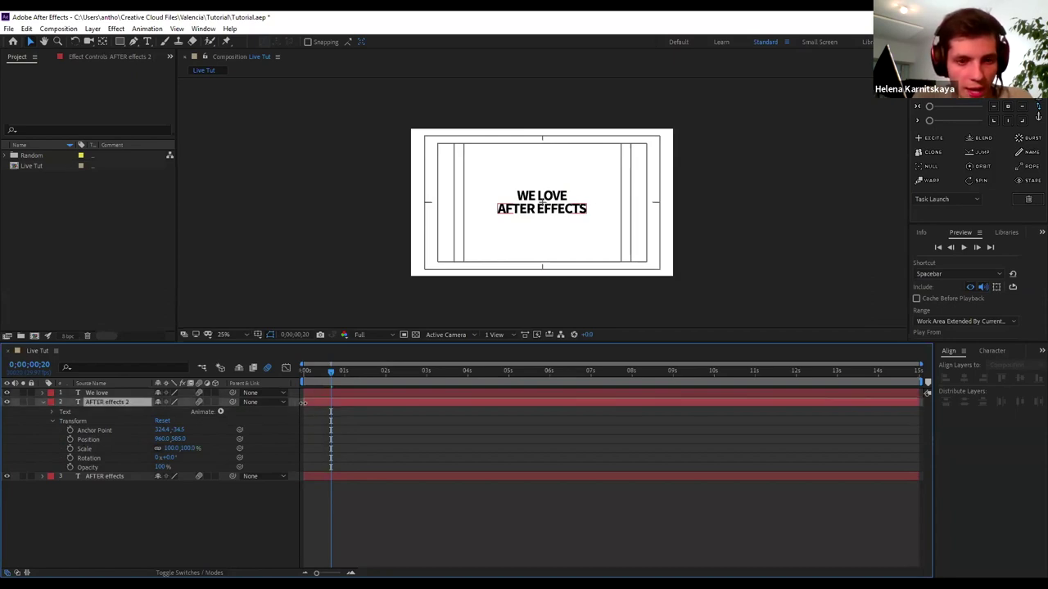
left_click_drag(302, 402, 324, 403)
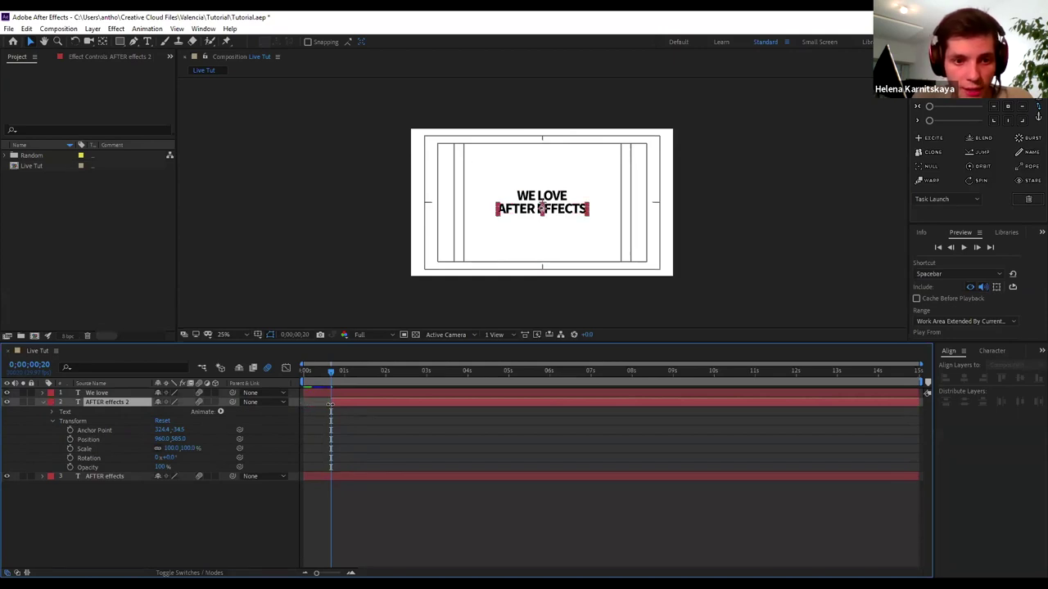
Preview WE LOVE sliding down to centre with the original AFTER effects layer hidden
left_click_drag(331, 370, 314, 372)
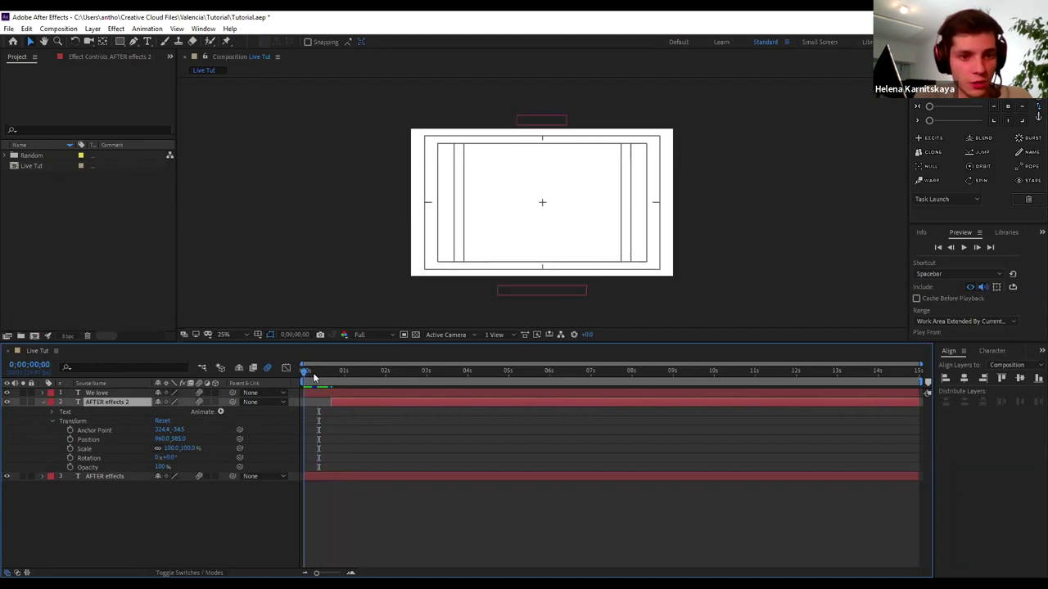
left_click(9, 478)
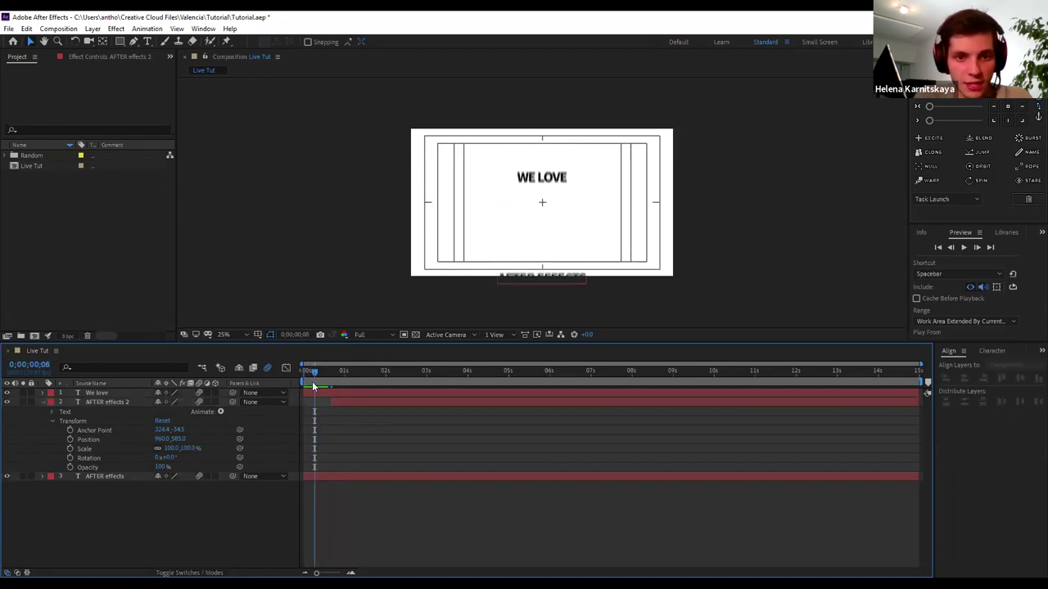
left_click(8, 476)
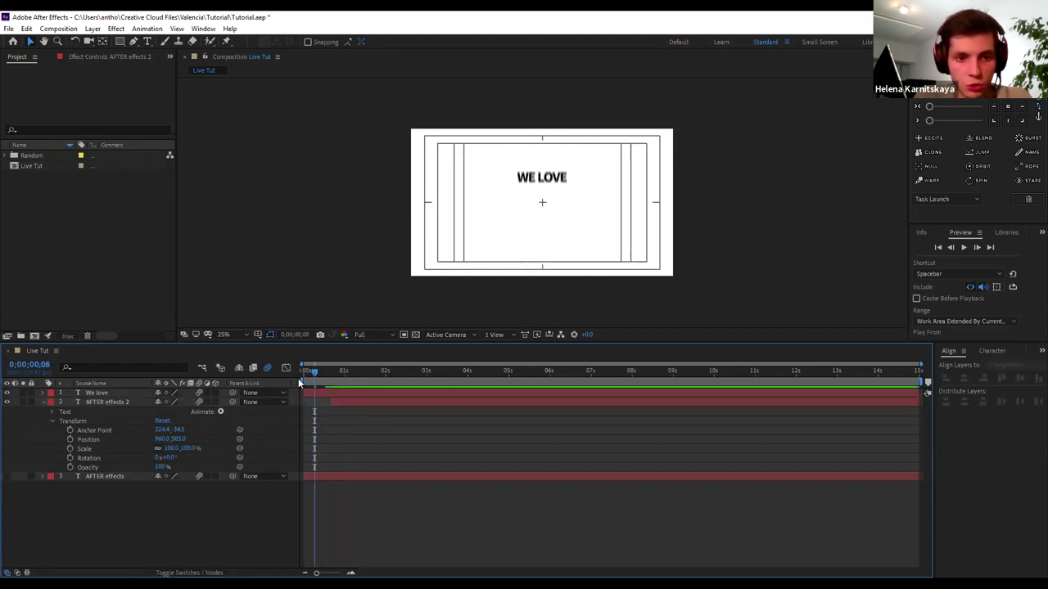
left_click_drag(317, 380, 334, 377)
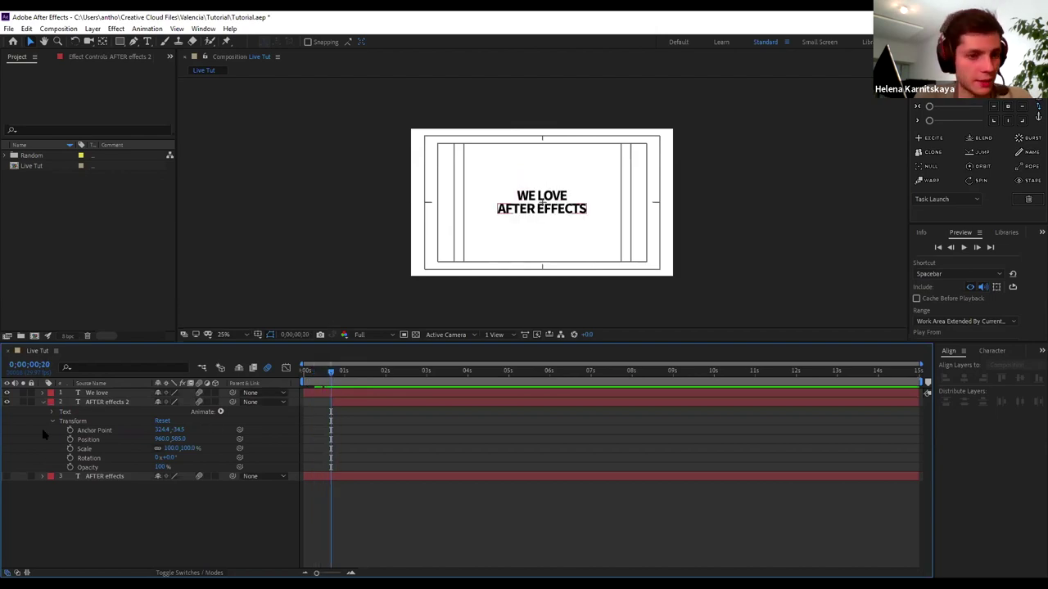
left_click(7, 476)
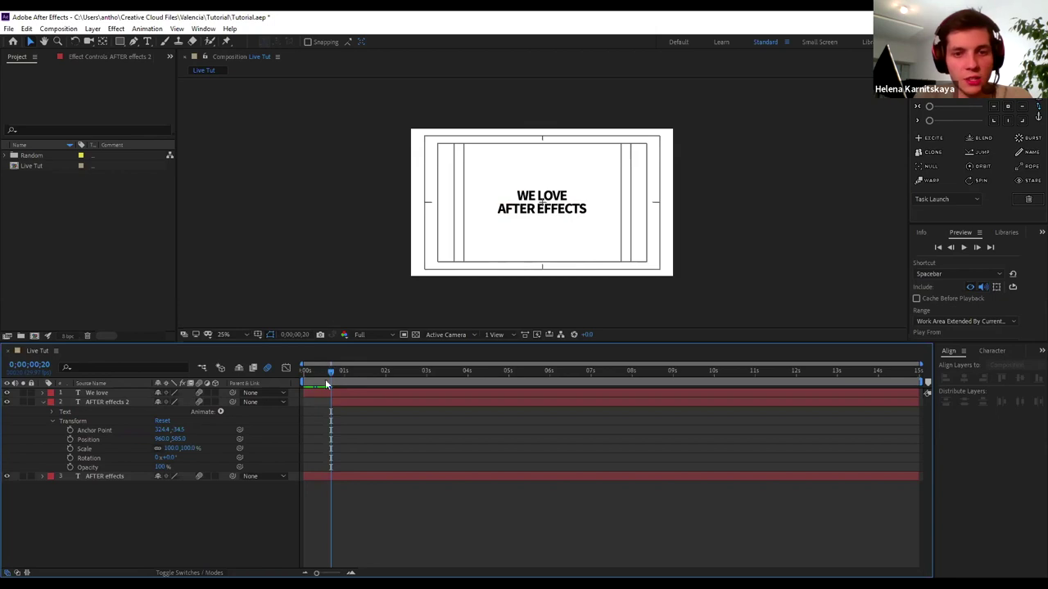
Split the original AFTER effects layer at the current time and delete its later half
left_click(349, 475)
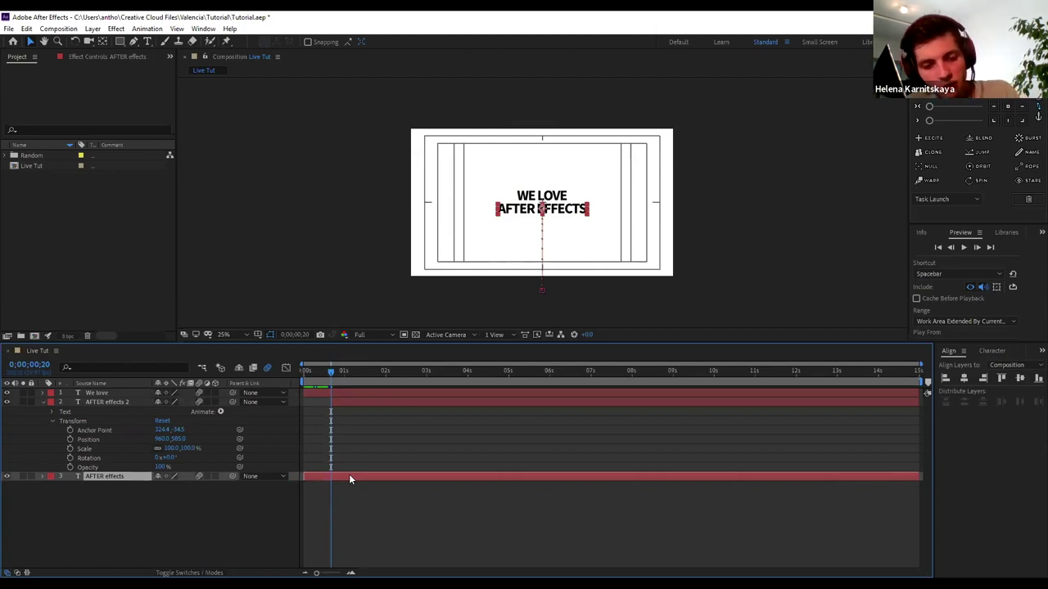
key("ctrl+shift+d")
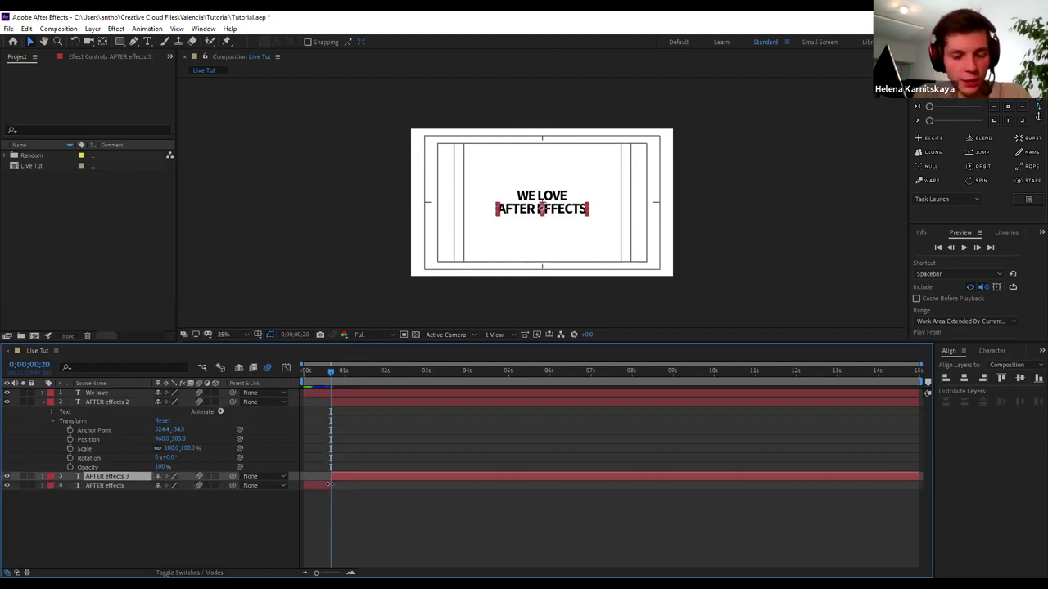
left_click(92, 477)
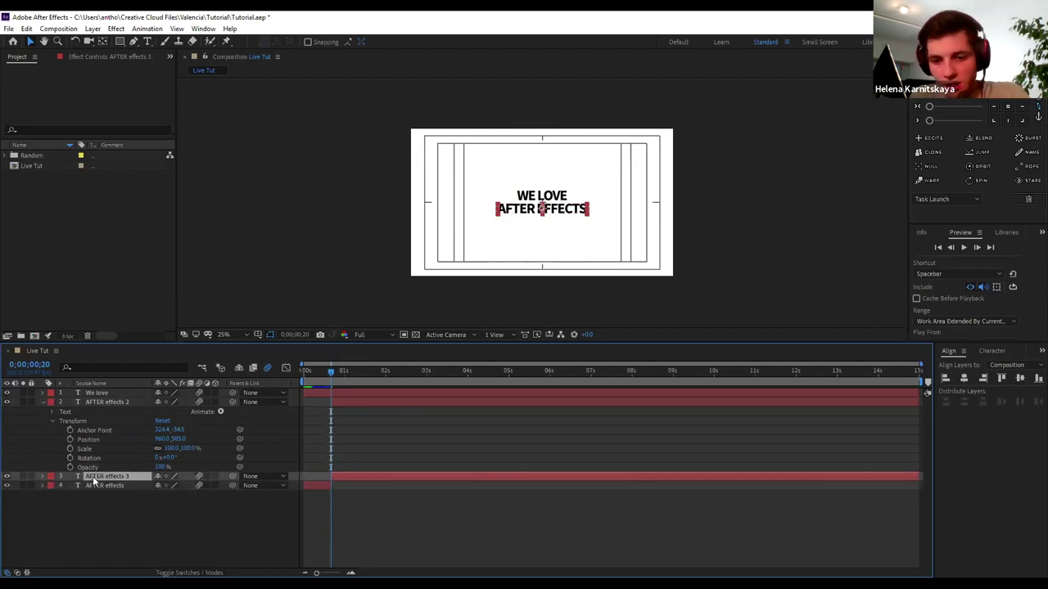
key("Delete")
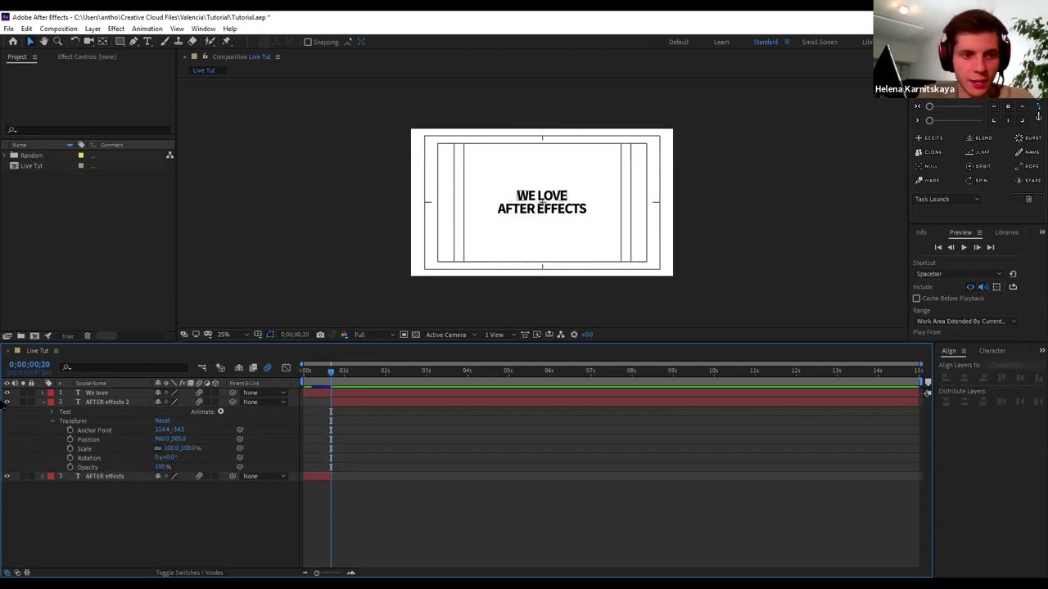
Preview the intro up to 20 frames, show the AFTER effects 2 copy and collapse its properties
key("Home")
left_click_drag(305, 373, 329, 384)
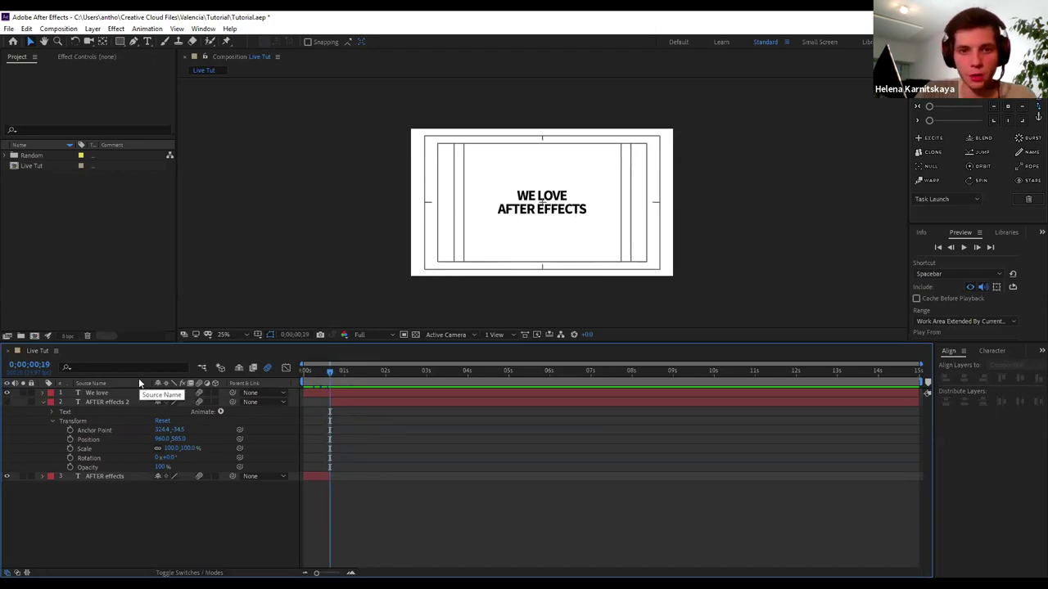
key("Page_Down")
left_click(6, 402)
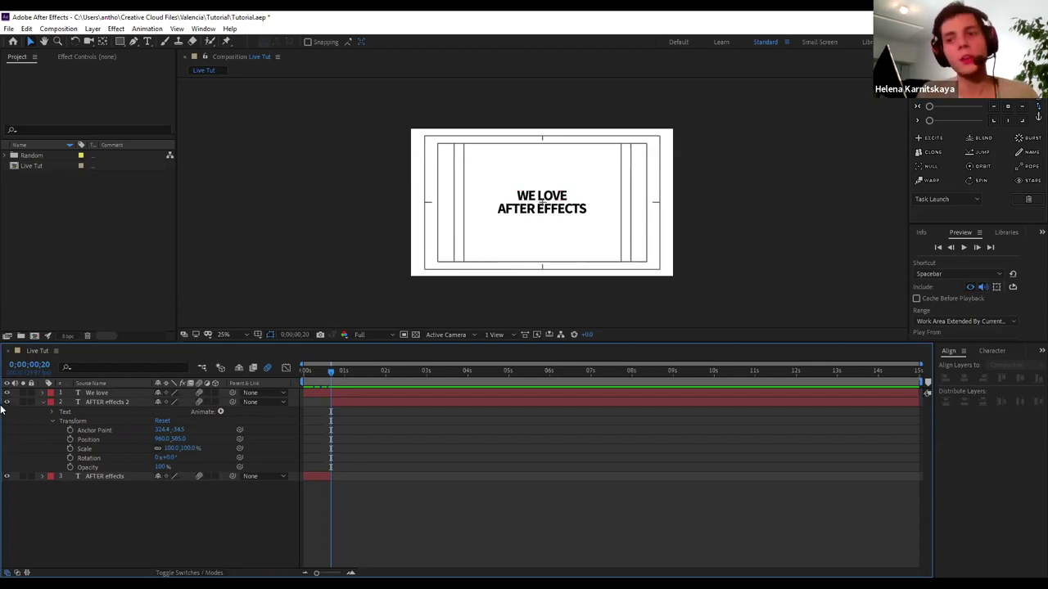
left_click(141, 476)
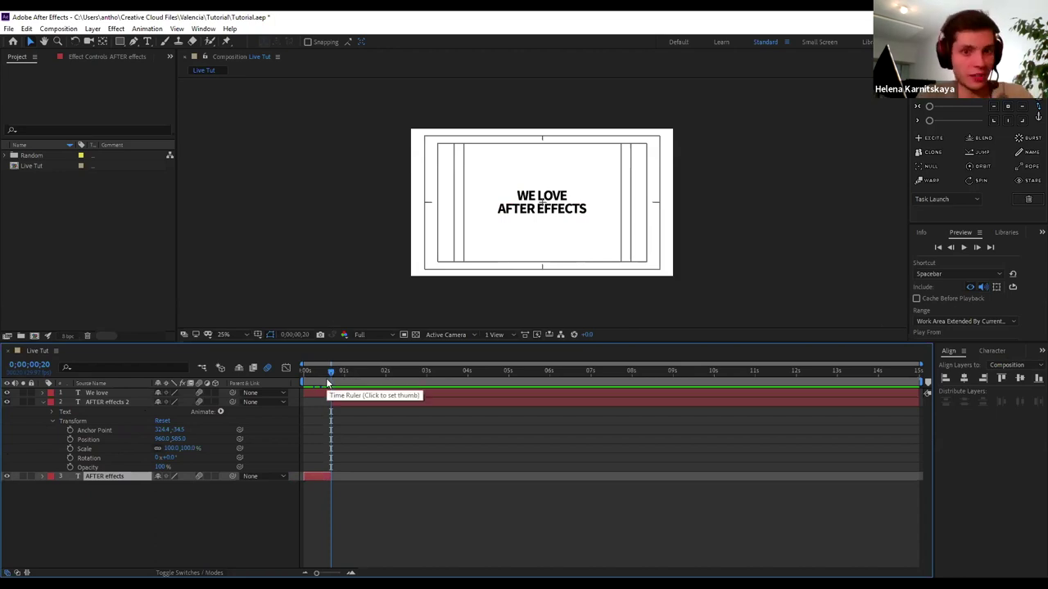
left_click(89, 405)
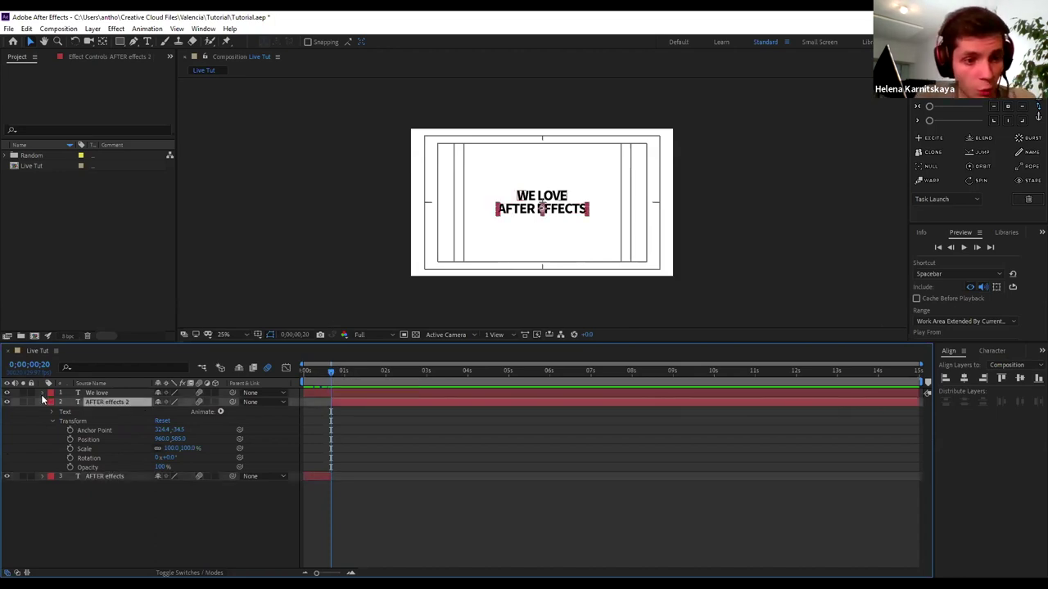
left_click(42, 402)
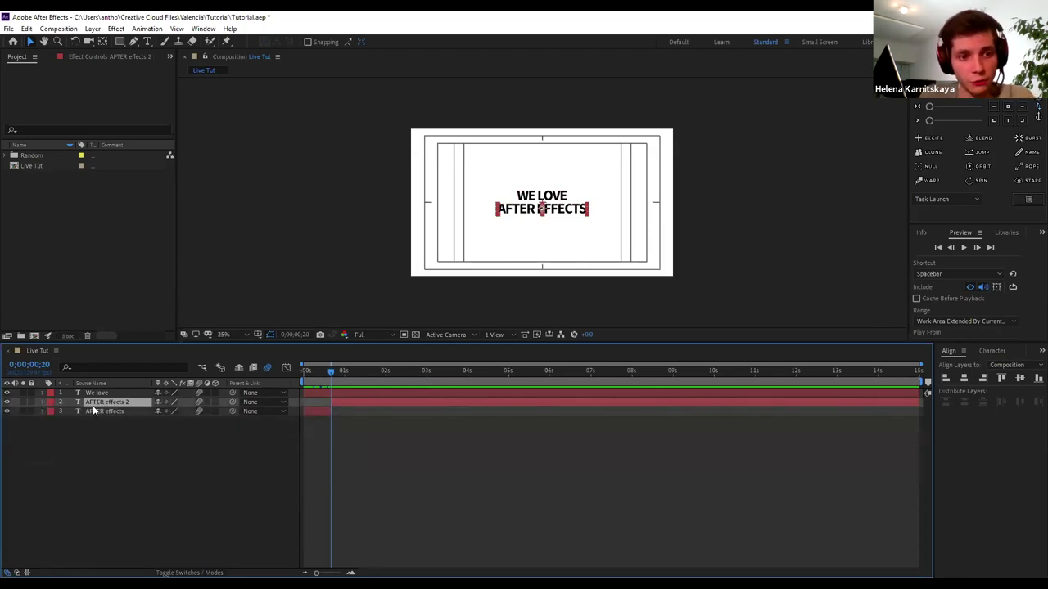
Switch to the Pen tool and zoom the composition view to 100%
left_click(132, 43)
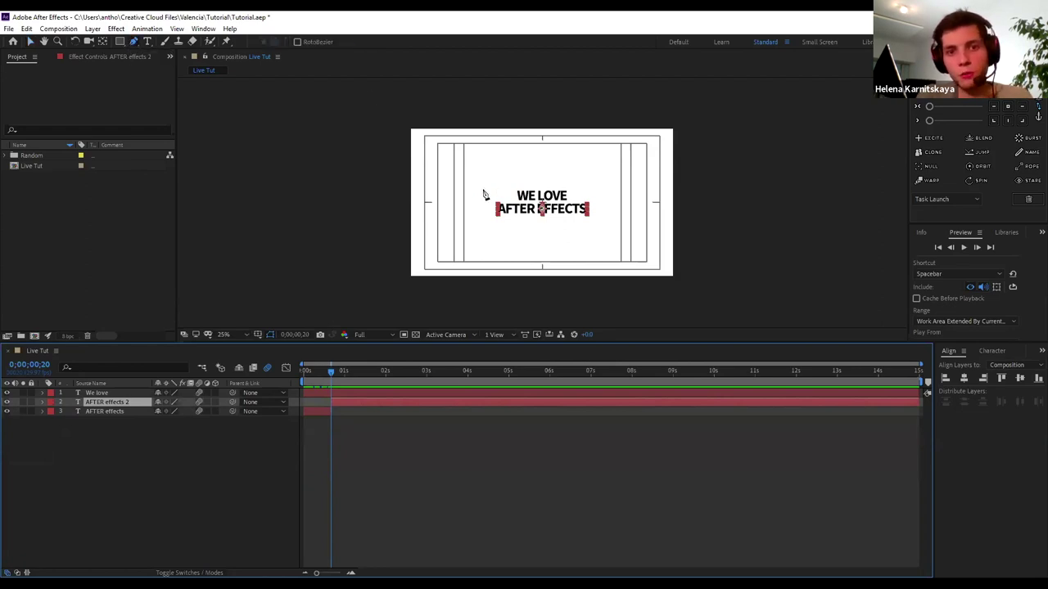
key("comma")
key("period")
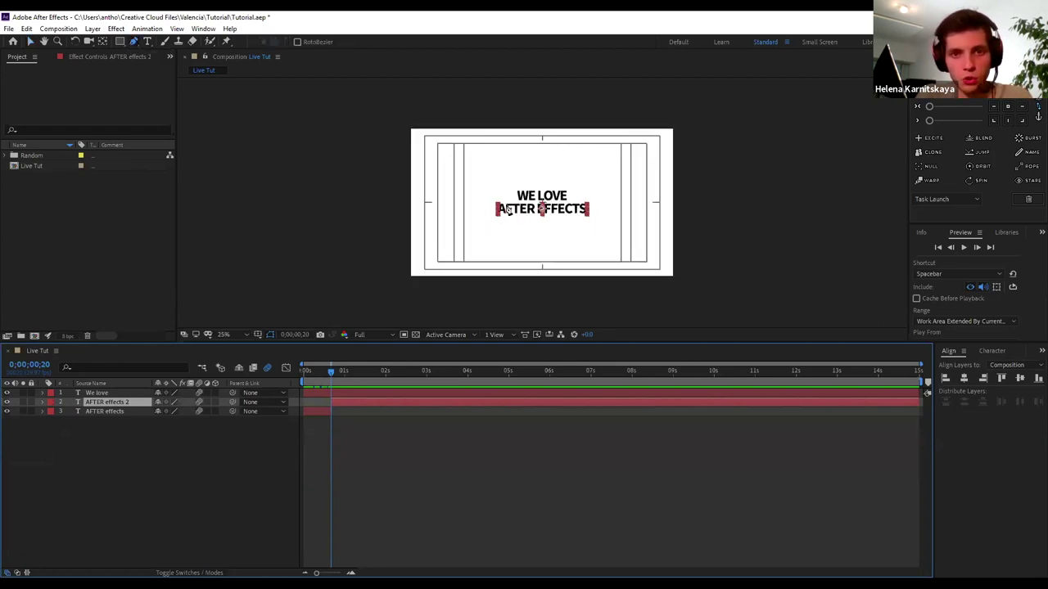
key("slash")
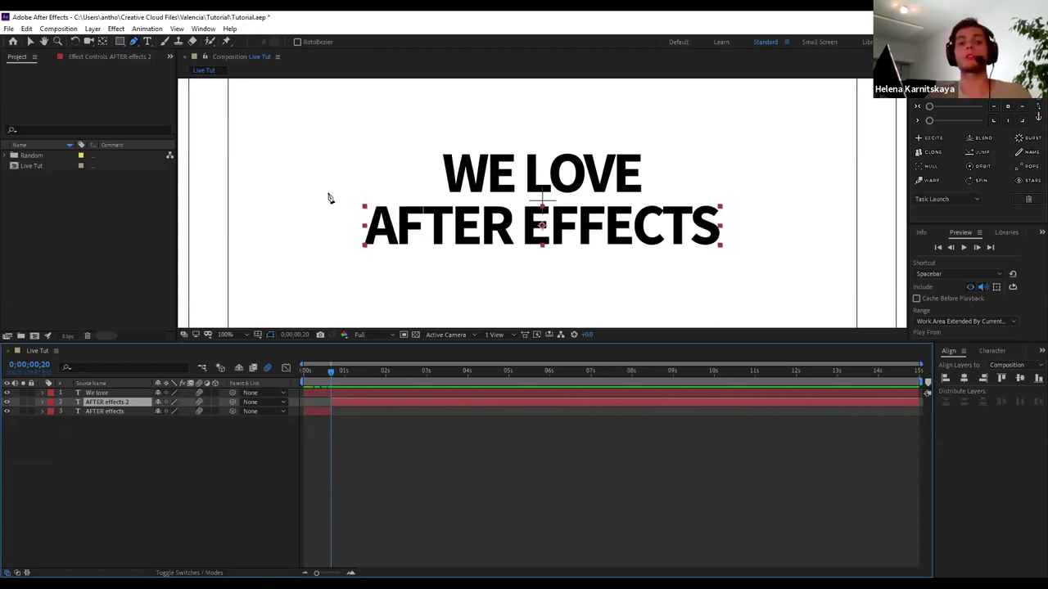
Start the mask left of the text and curve the first wave beneath AFTER
left_click(325, 172)
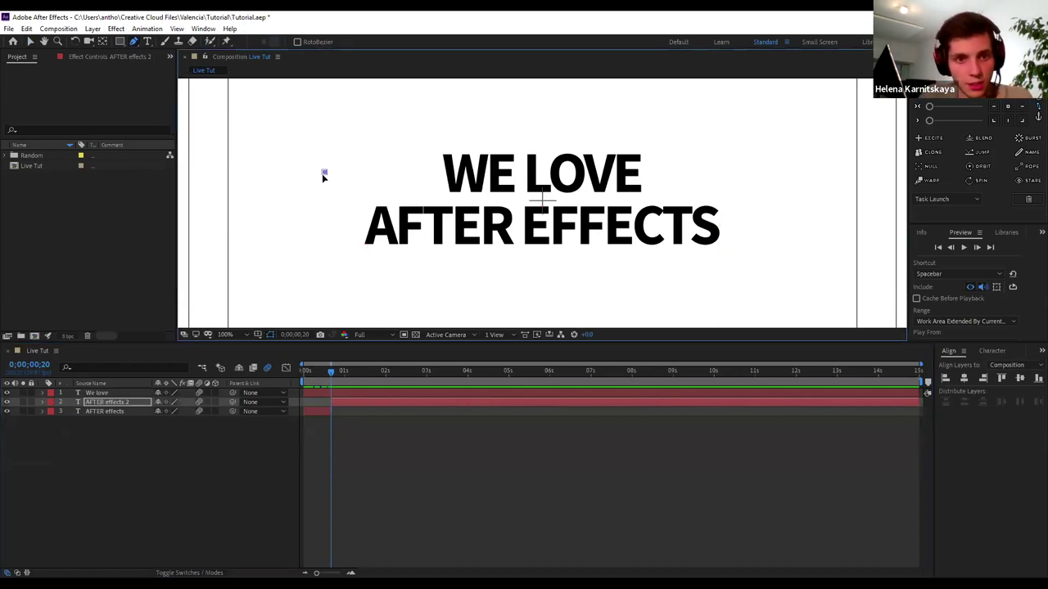
left_click(321, 239)
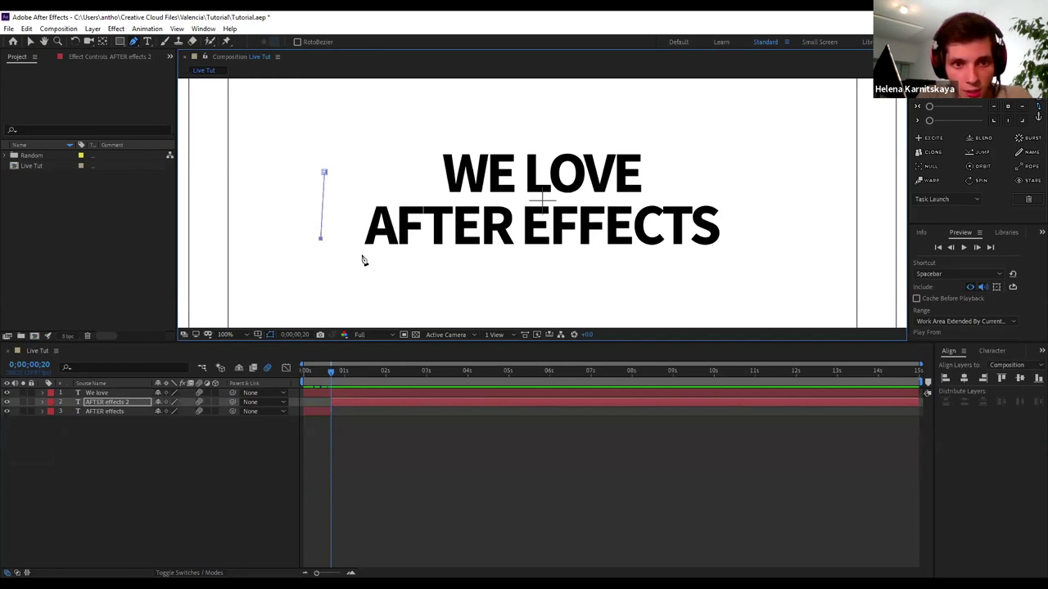
left_click(387, 212)
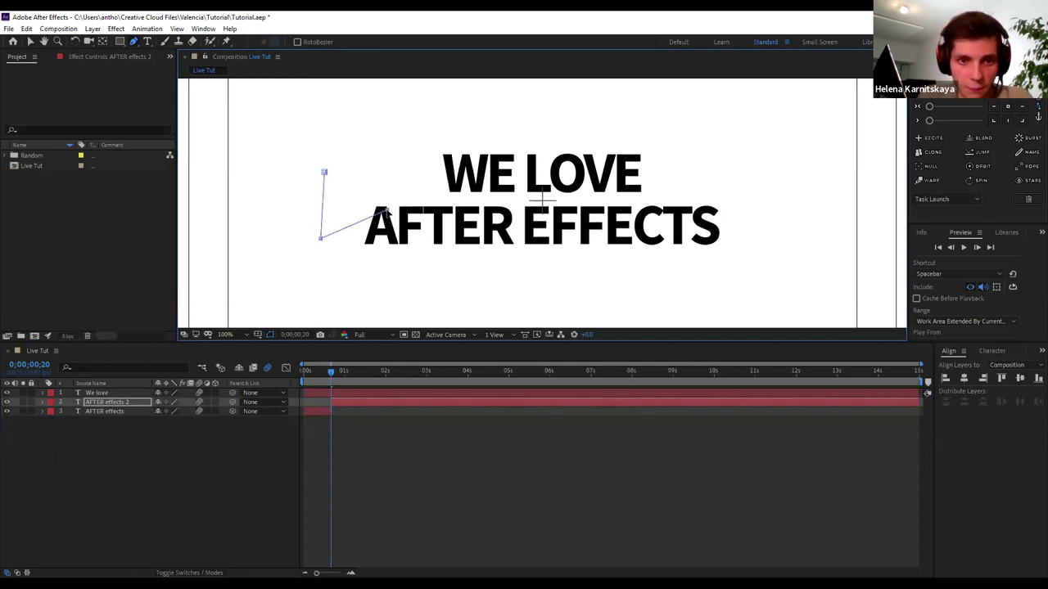
left_click_drag(387, 212, 396, 215)
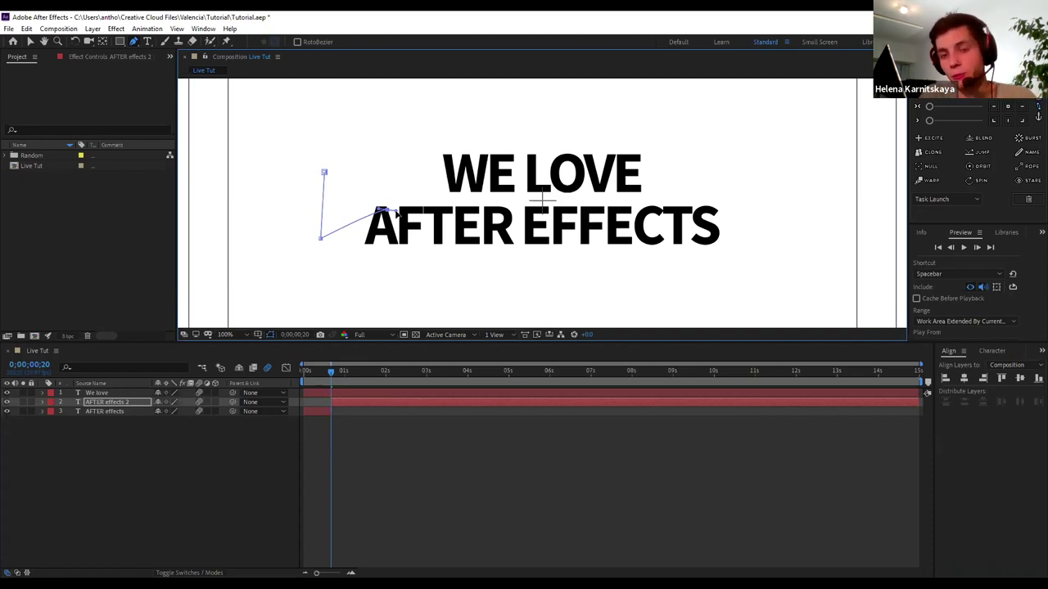
left_click_drag(397, 215, 416, 211)
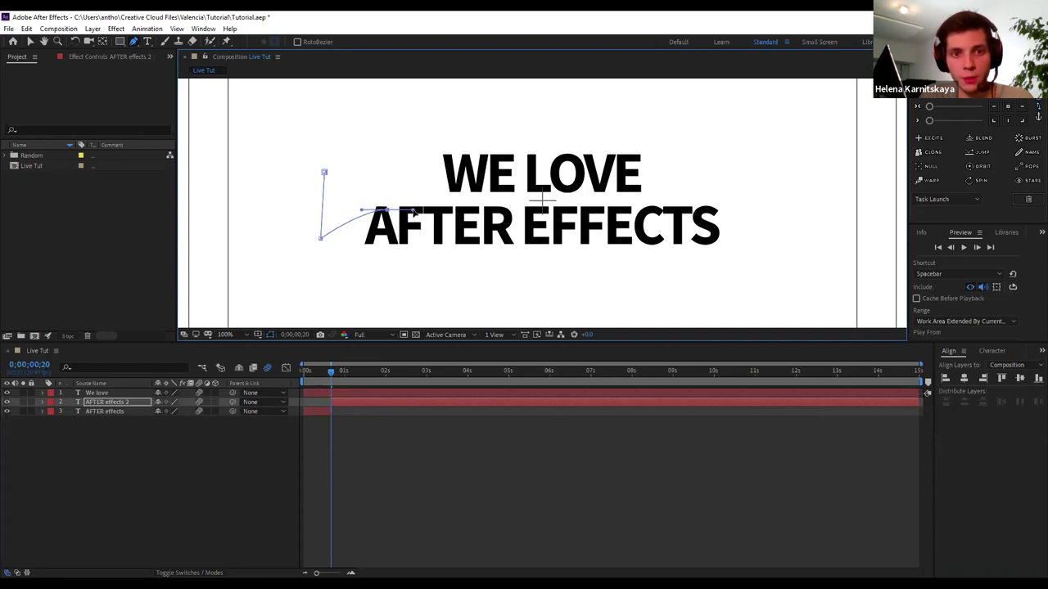
left_click_drag(415, 211, 415, 210)
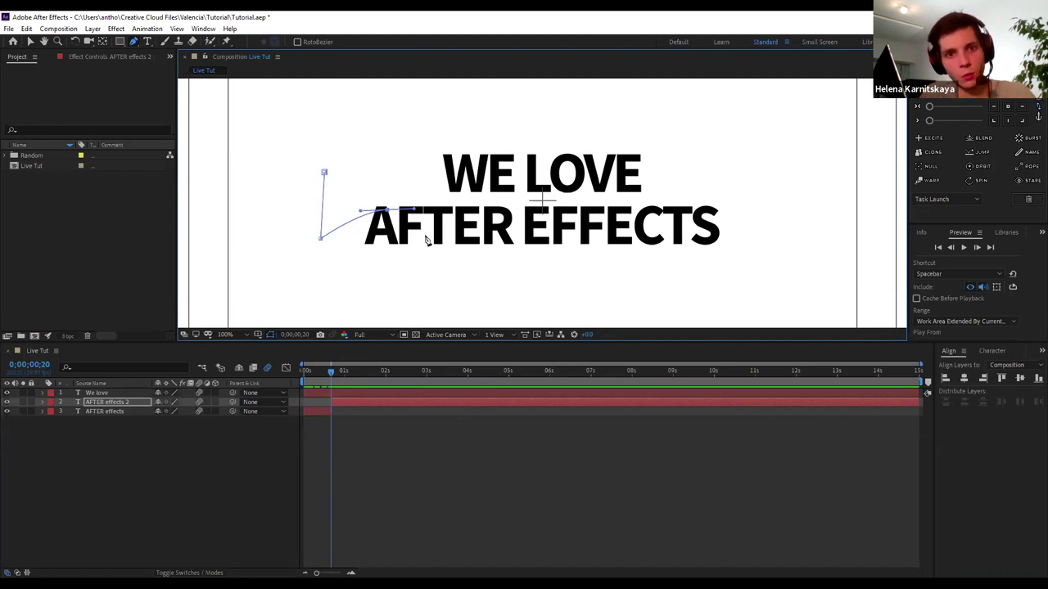
left_click_drag(429, 239, 461, 239)
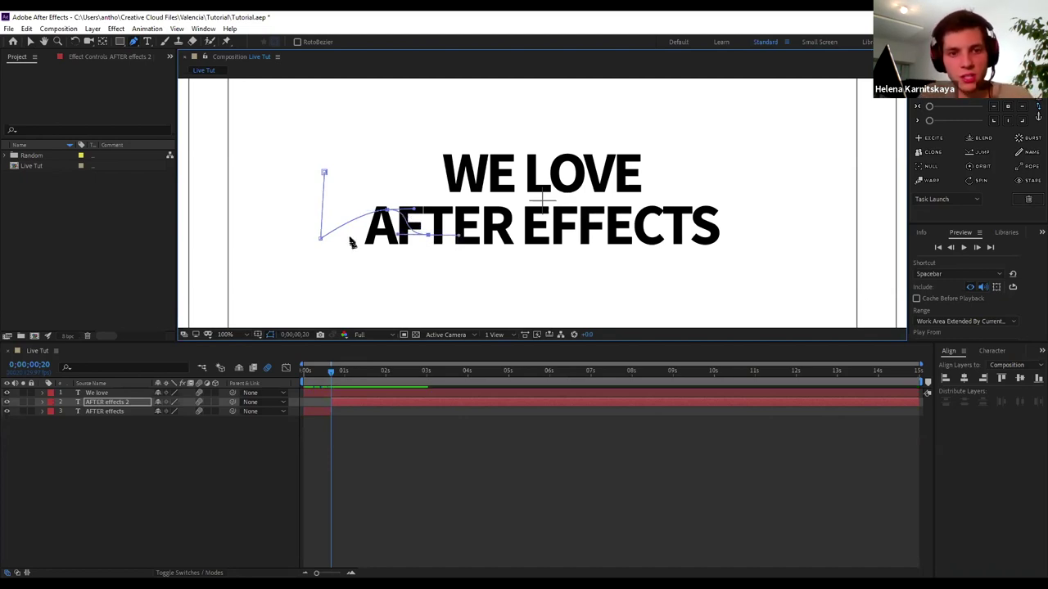
Continue the wavy mask edge under EFFECTS, redoing misplaced points
mouse_move(490, 210)
left_mouse_down()
mouse_move(517, 207)
mouse_move(570, 239)
left_mouse_up()
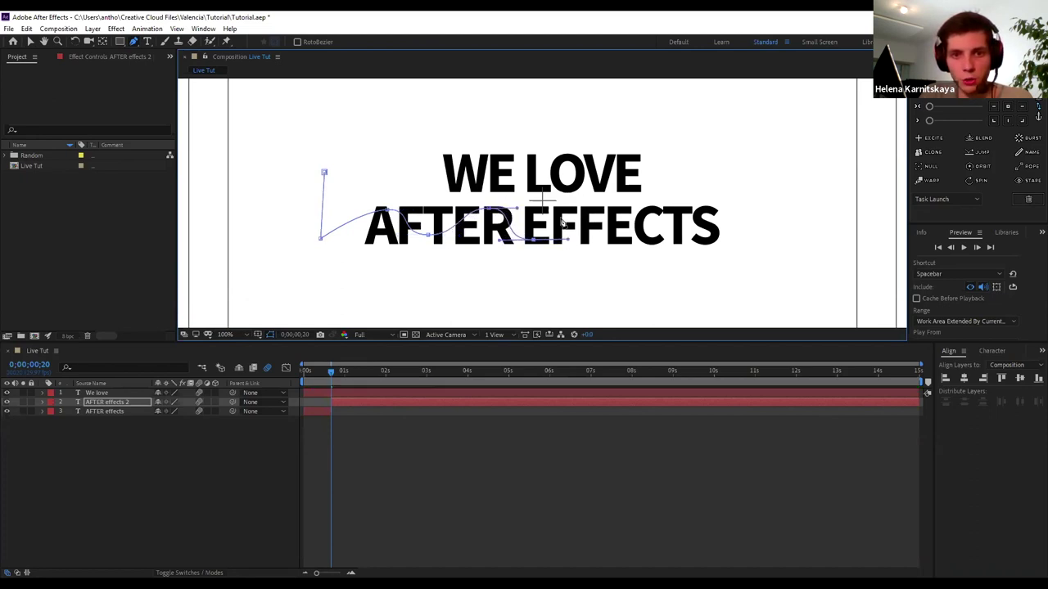
left_click_drag(563, 213, 593, 214)
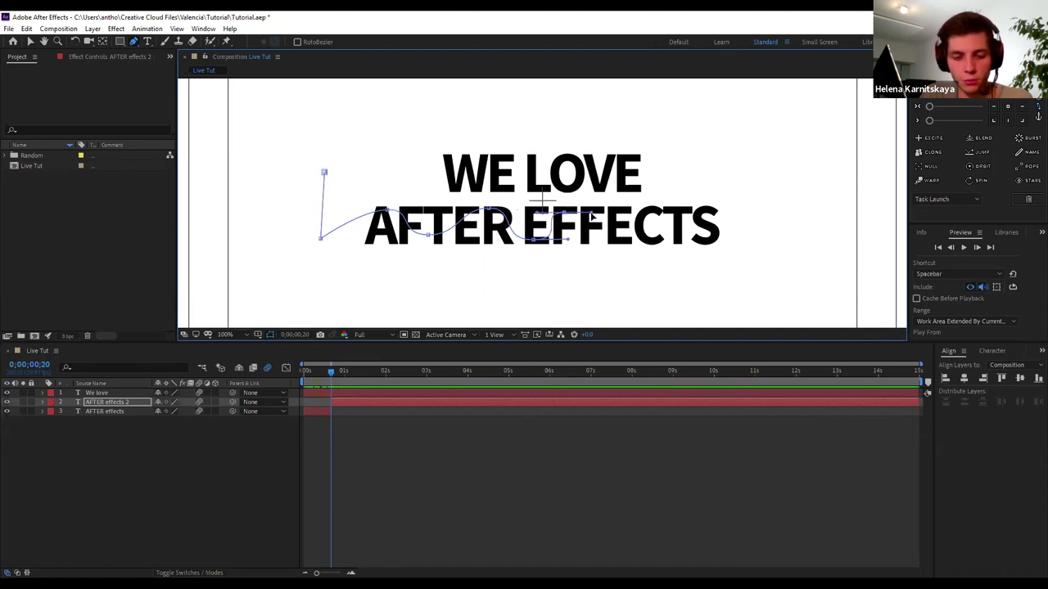
key("ctrl+z")
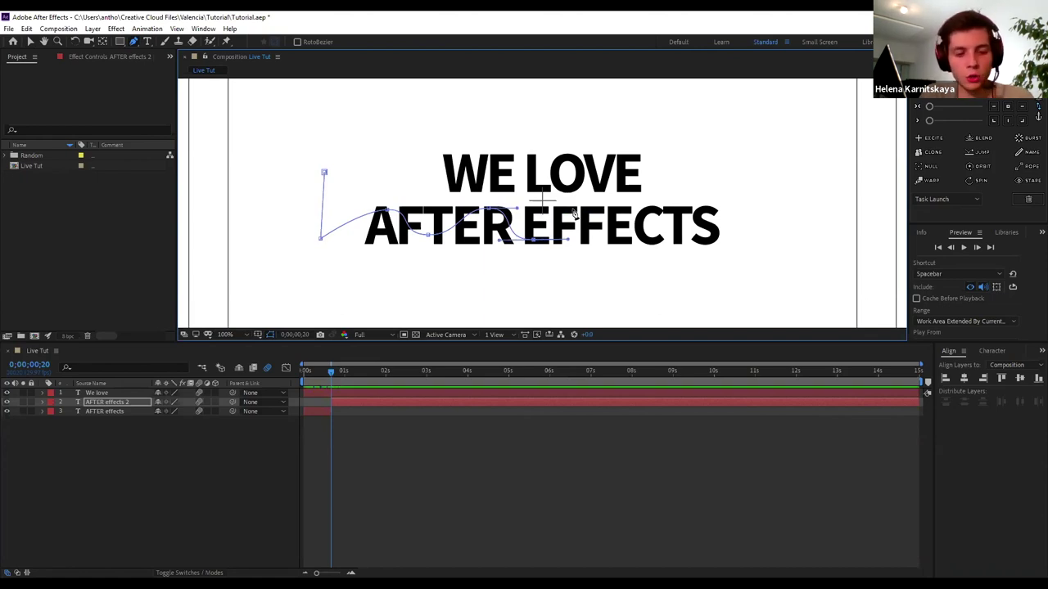
left_click_drag(564, 212, 747, 213)
left_click(745, 244)
key("ctrl+z")
mouse_move(667, 210)
left_mouse_down()
mouse_move(693, 211)
mouse_move(728, 239)
left_mouse_up()
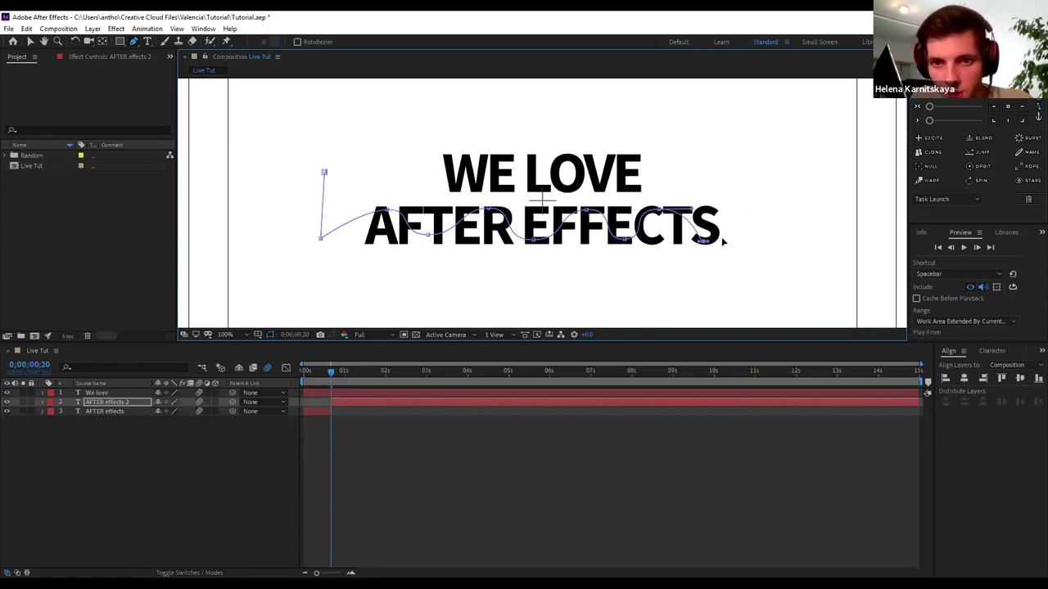
Add points right of and above the text, closing the mask at its first point
mouse_move(743, 205)
left_mouse_down()
mouse_move(753, 209)
mouse_move(746, 196)
left_mouse_up()
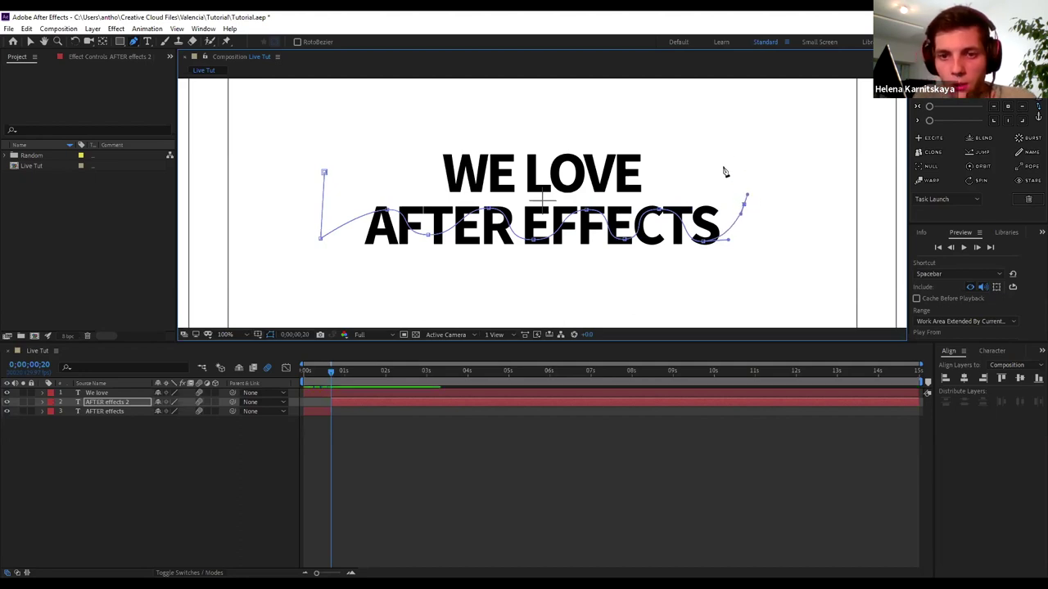
left_click(731, 154)
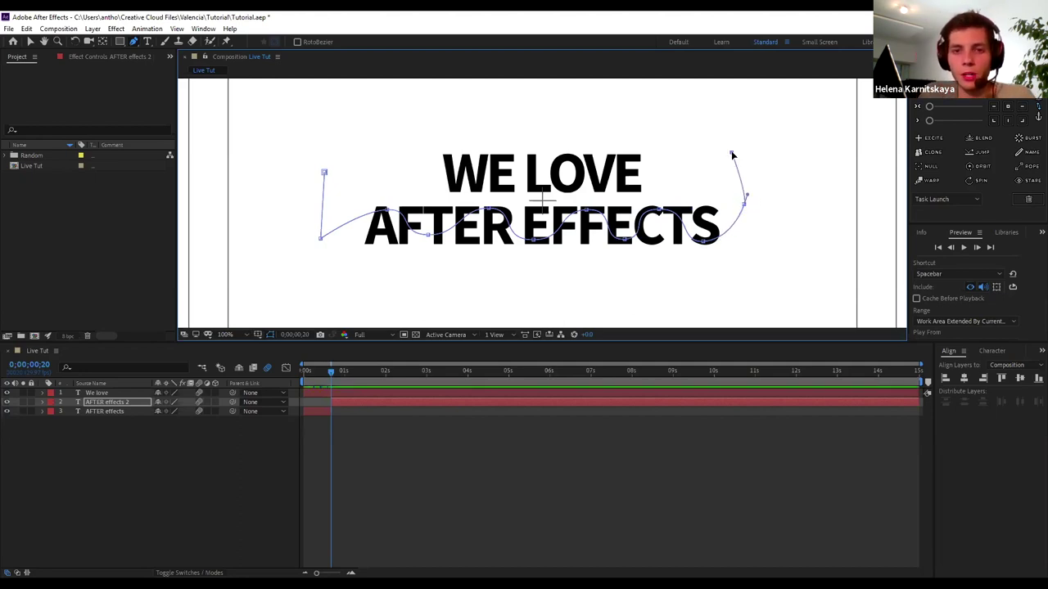
left_click(330, 144)
left_click(323, 172)
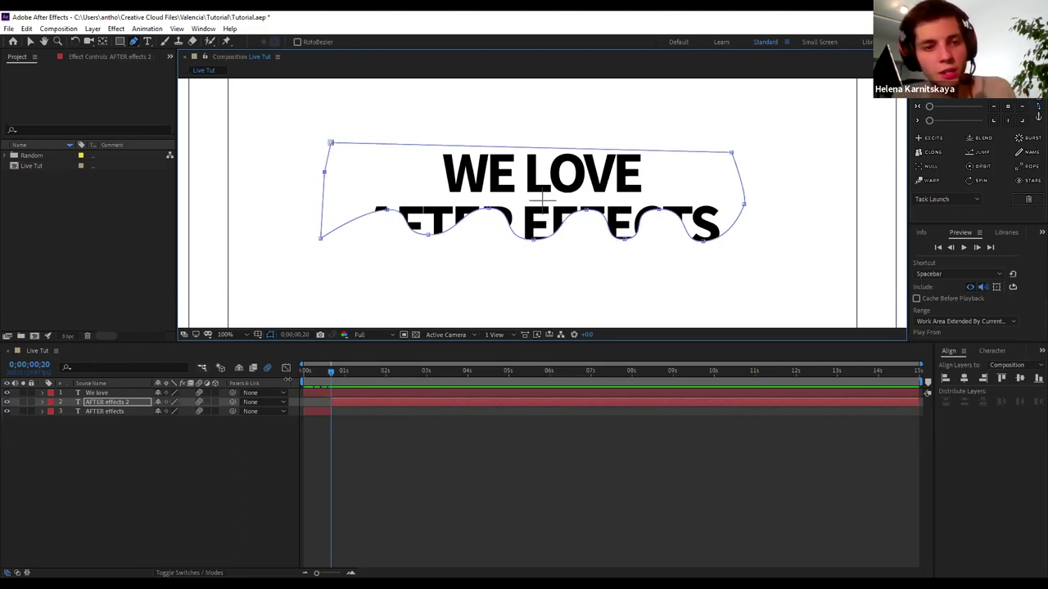
Reselect the AFTER effects 2 layer and return to the Selection tool
left_click(109, 402)
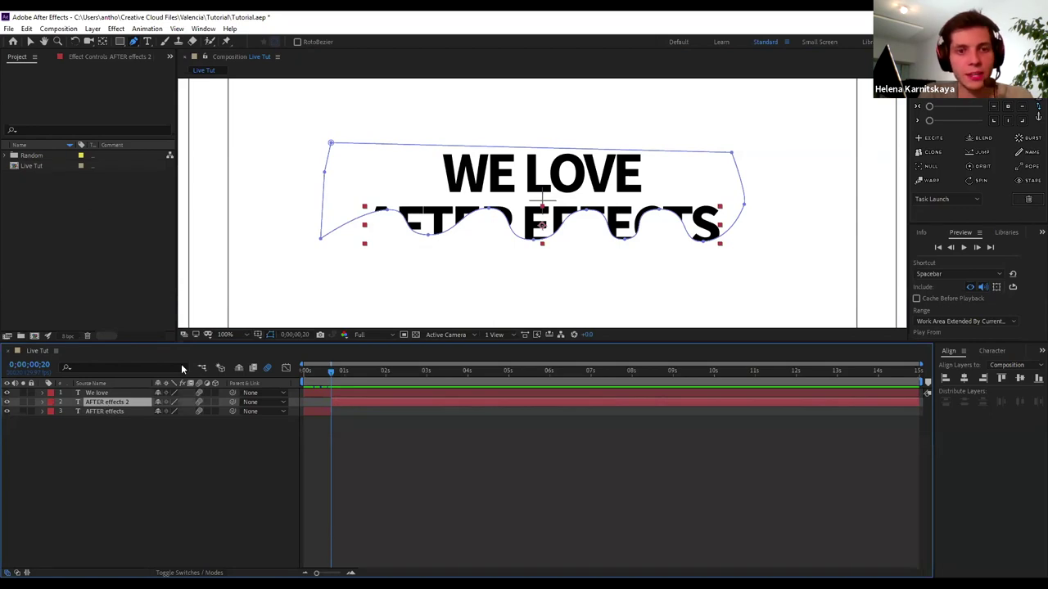
left_click(103, 395)
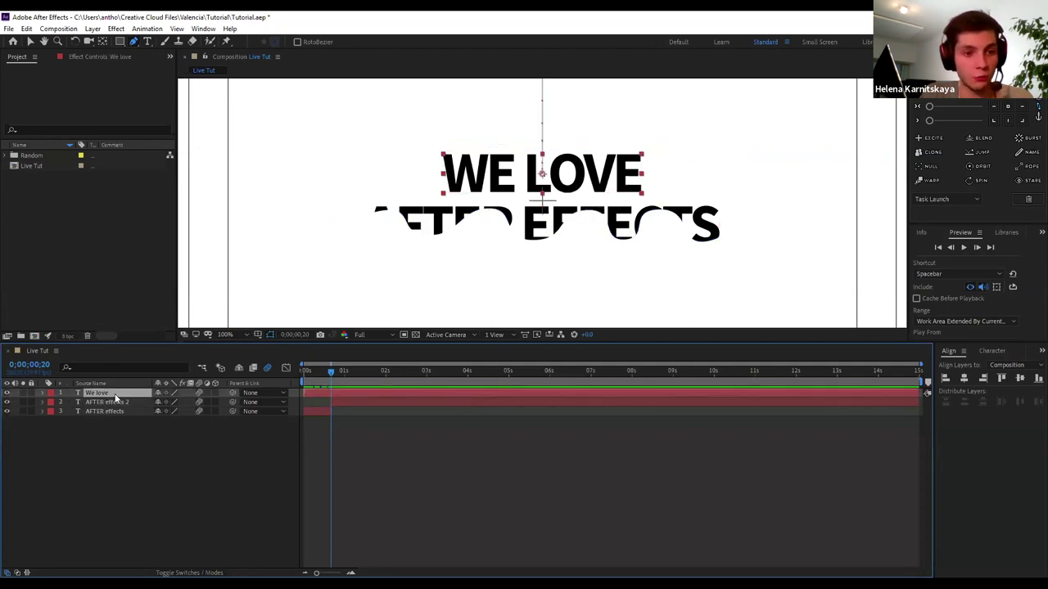
left_click(102, 409)
left_click(118, 402)
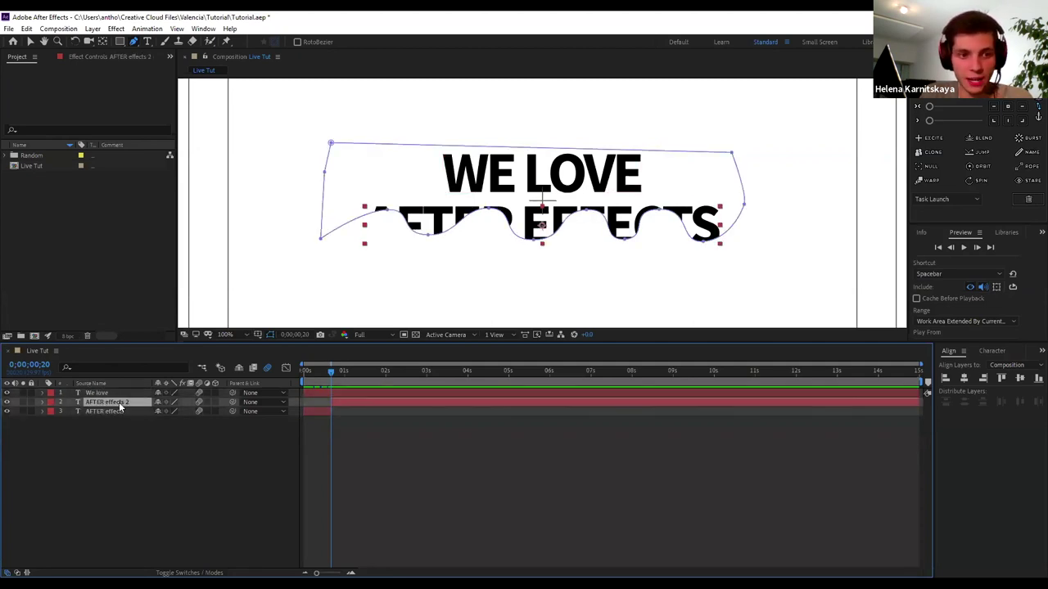
key("v")
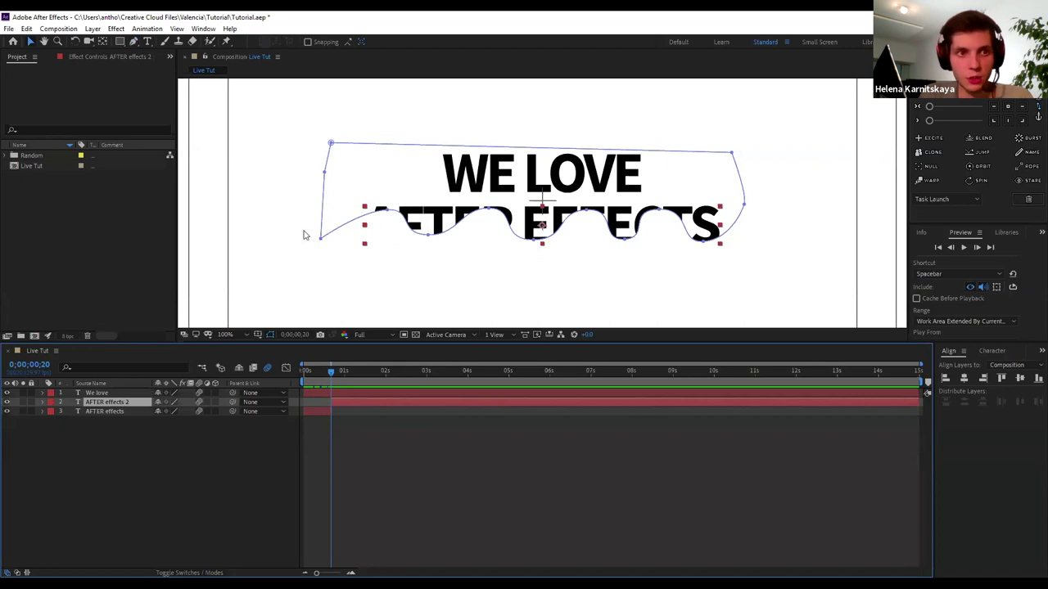
Reveal Mask 1's path on AFTER effects 2 with M and select the whole mask
left_click(418, 175)
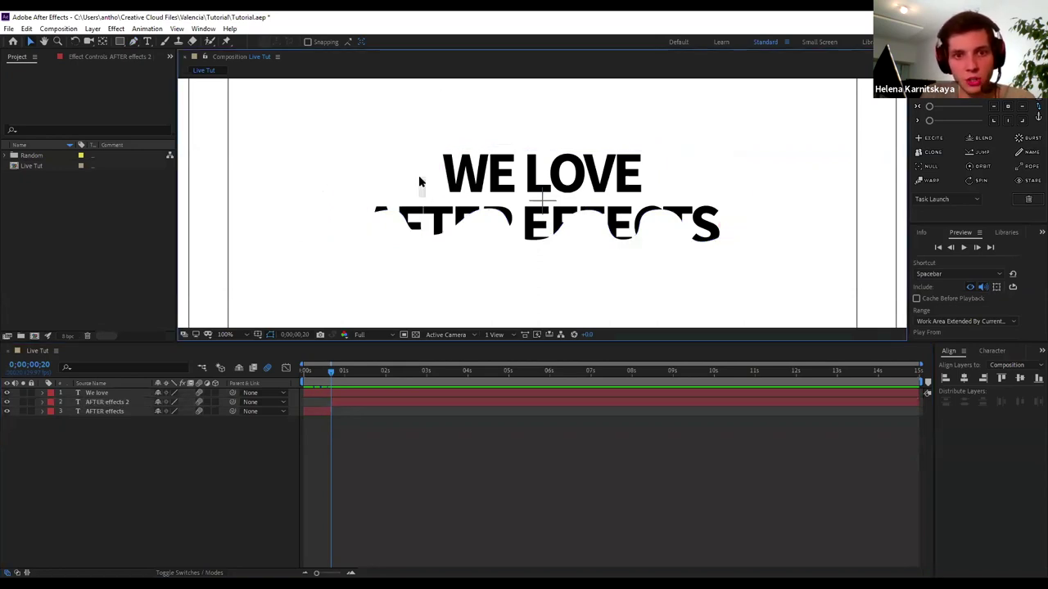
left_click(392, 224)
left_click_drag(334, 233, 339, 205)
key("ctrl+z")
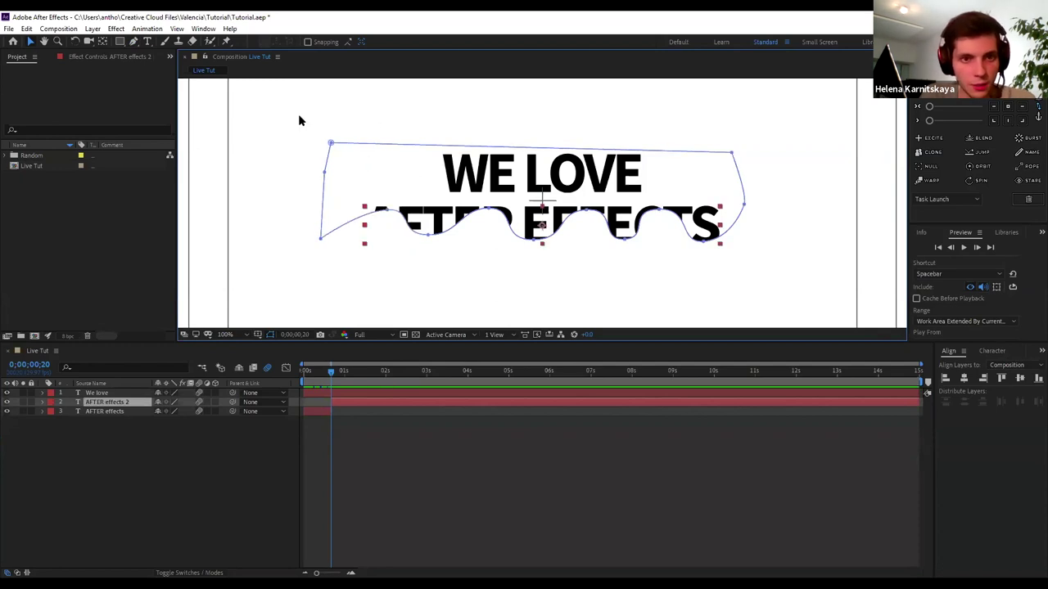
left_click(299, 120)
left_click(96, 403)
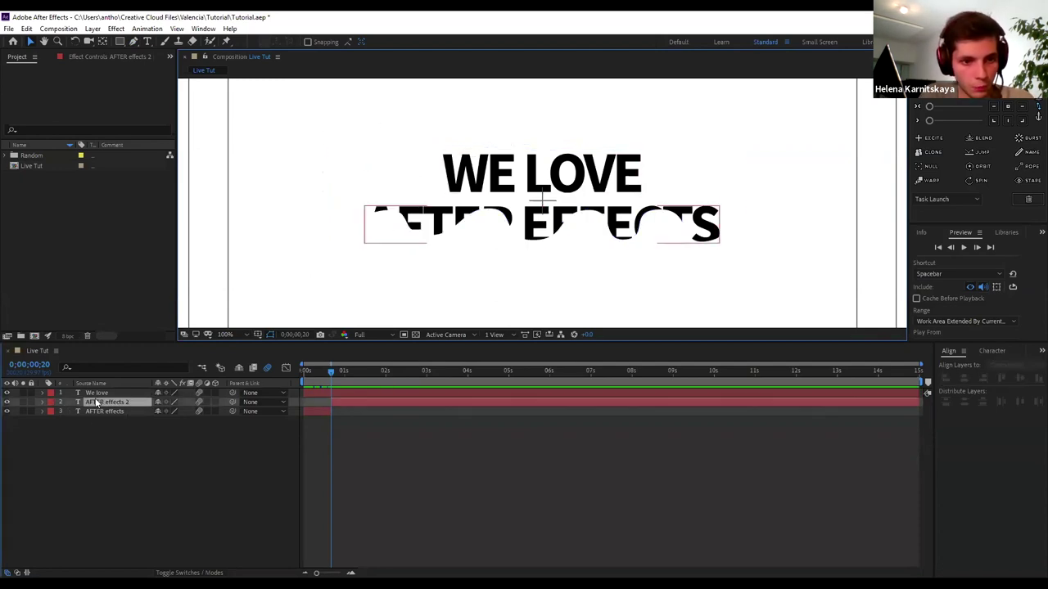
key("m")
left_click(99, 422)
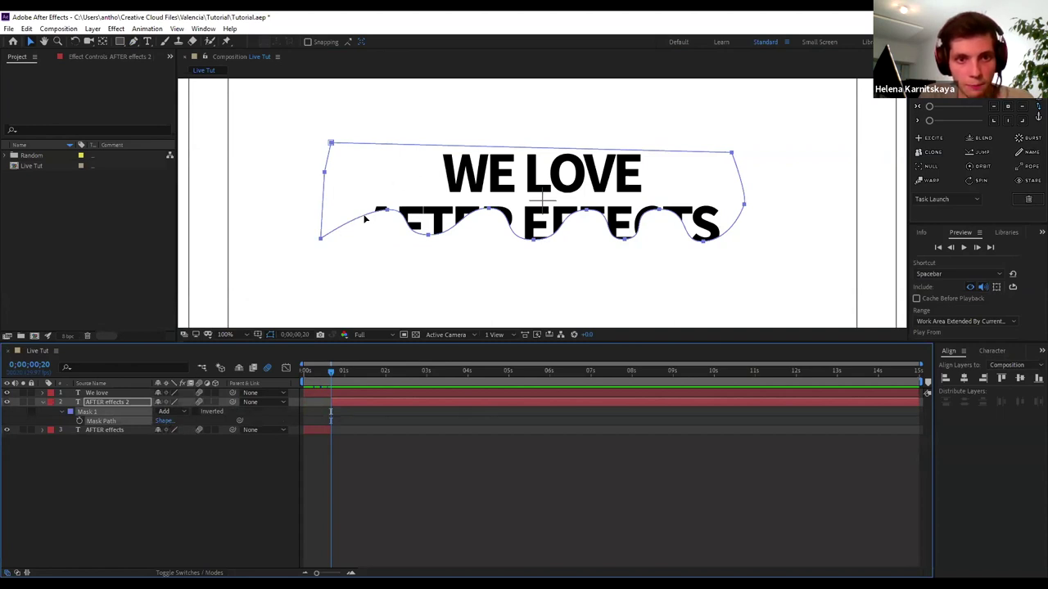
Raise the wavy mask above the text and move the playhead to about frame 18
left_click_drag(362, 211, 360, 169)
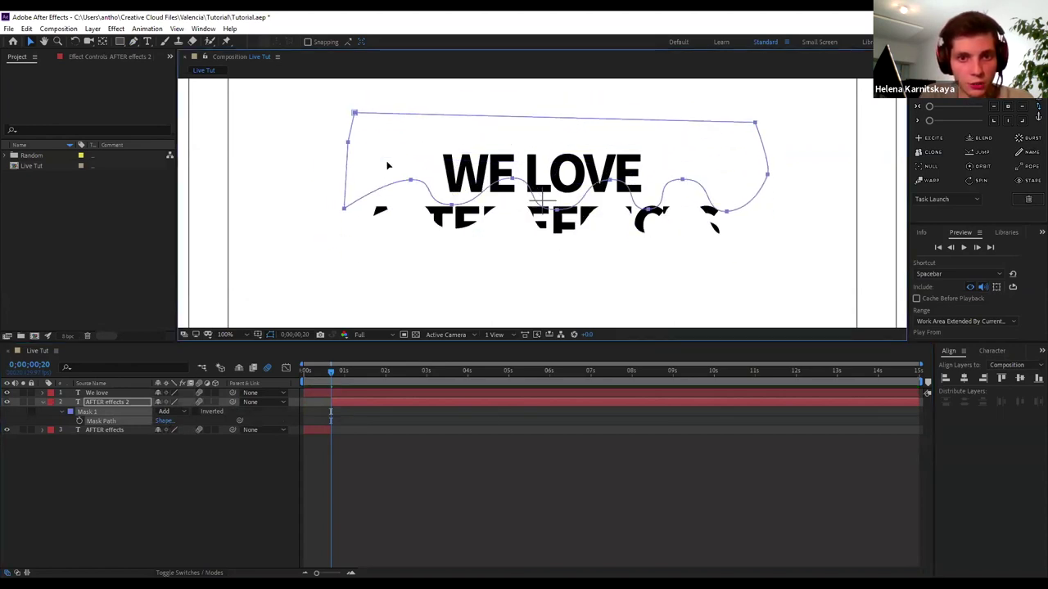
left_click_drag(360, 169, 388, 159)
key("space")
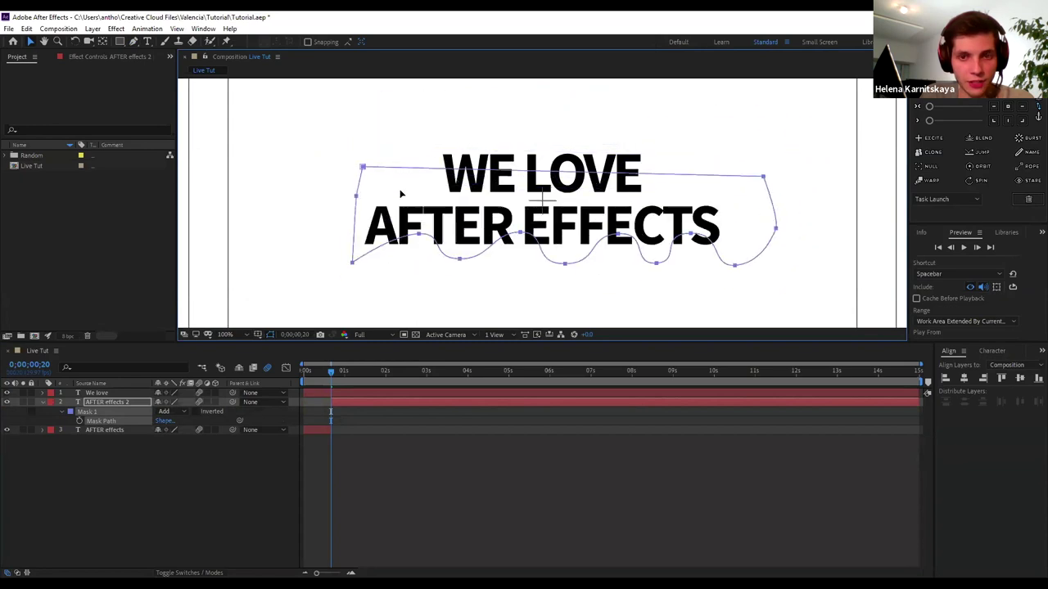
left_click(341, 401)
left_click(326, 374)
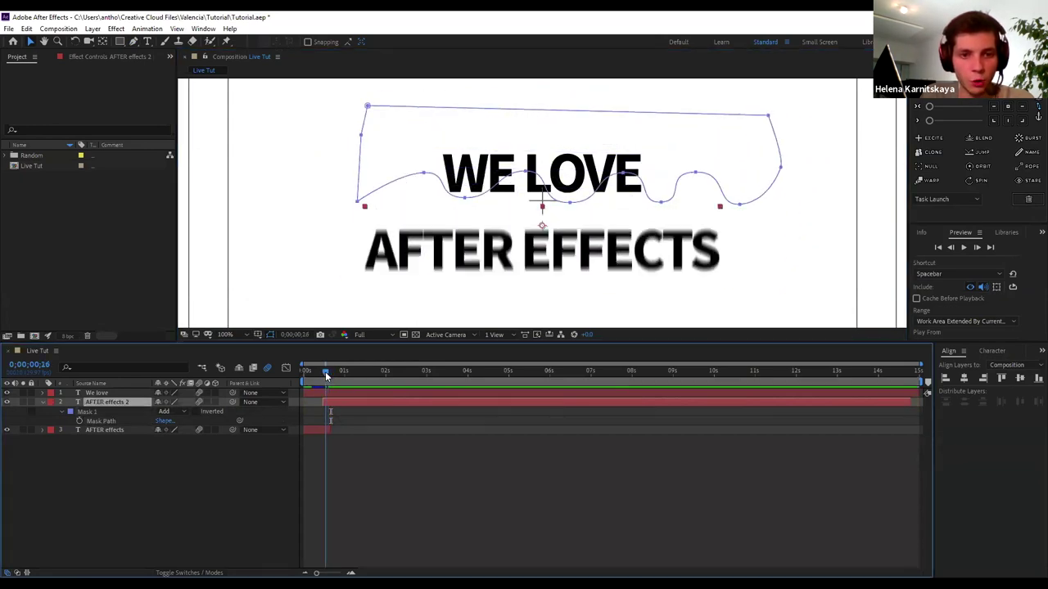
left_click_drag(326, 374, 328, 374)
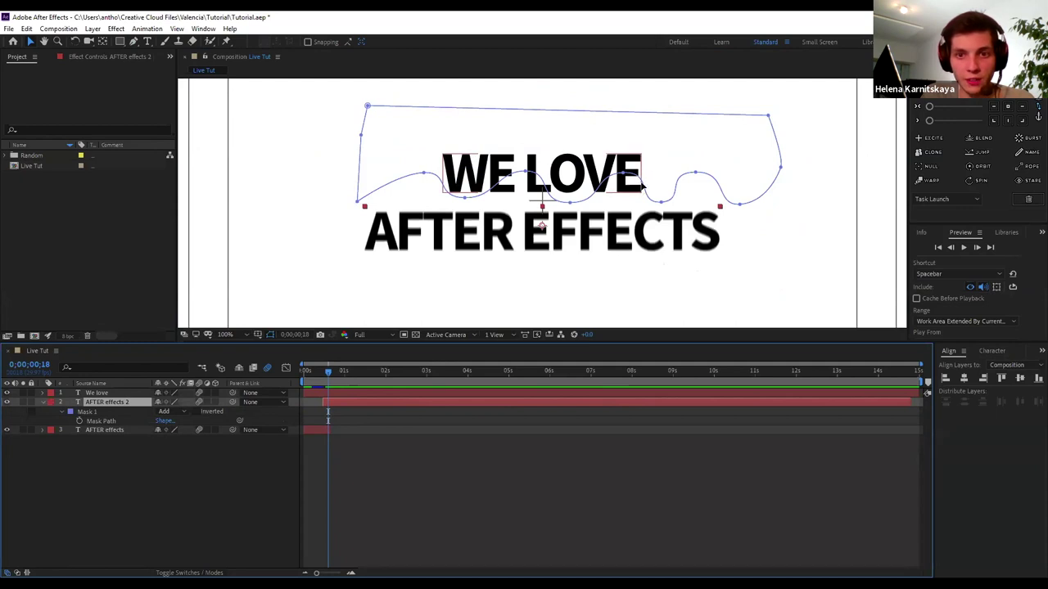
Reselect AFTER effects 2's Mask Path, opening and cancelling the mask shape settings
left_click(659, 170)
left_click(115, 402)
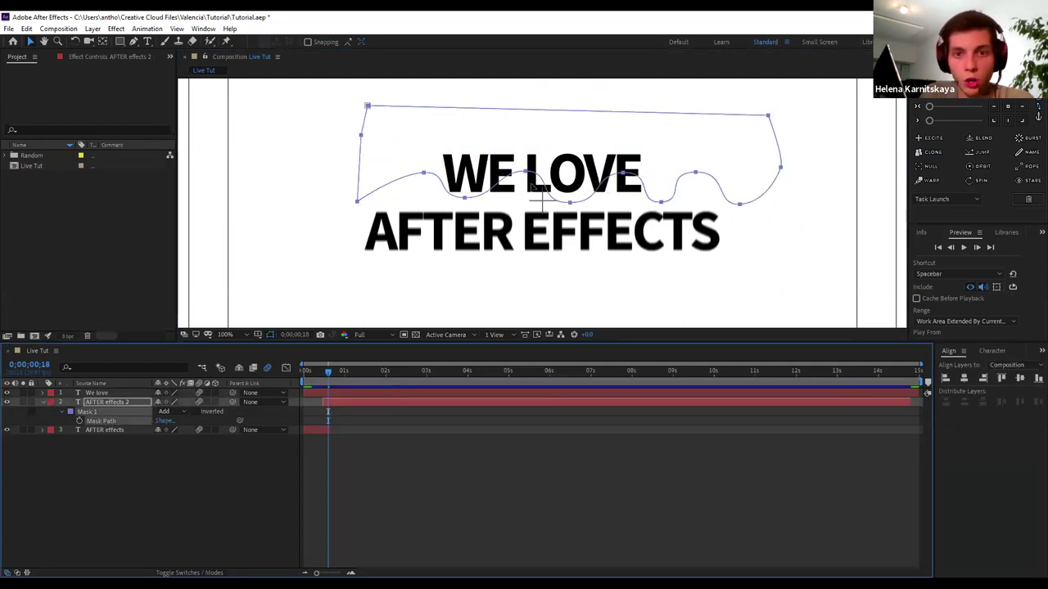
left_click(540, 184)
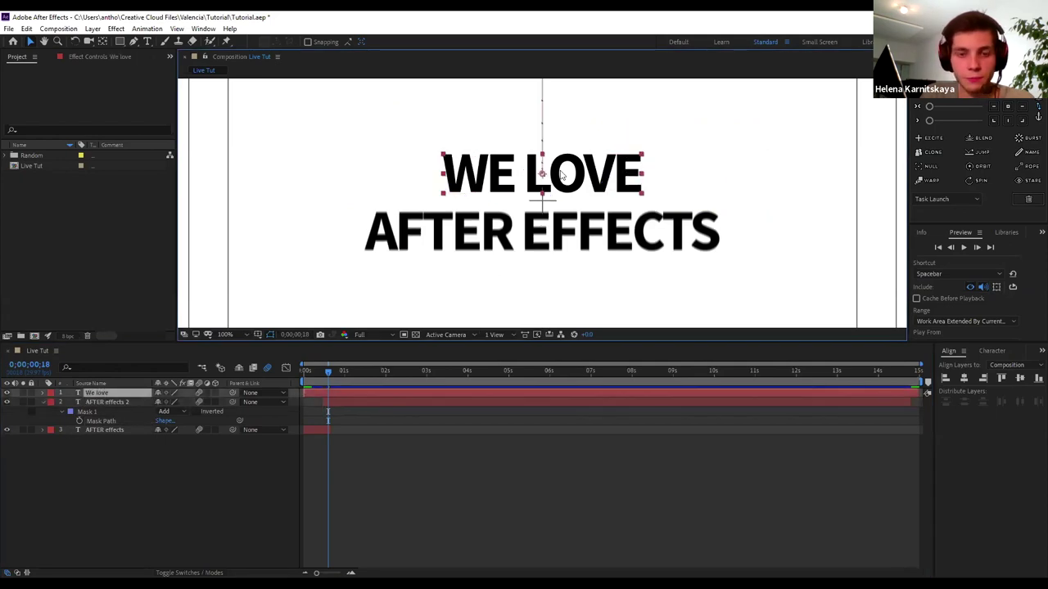
left_click(109, 418)
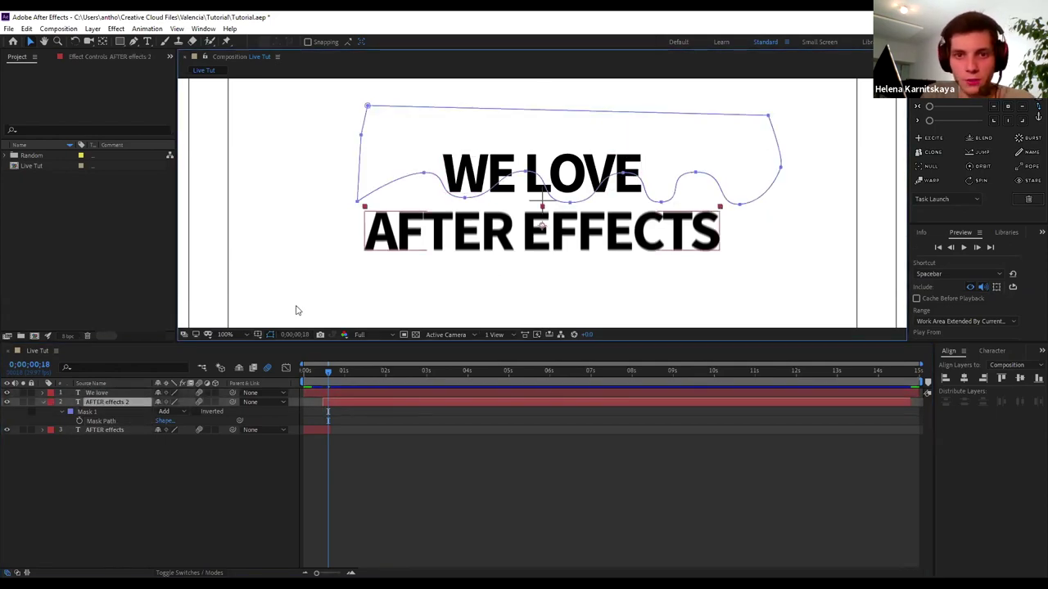
left_click(122, 421)
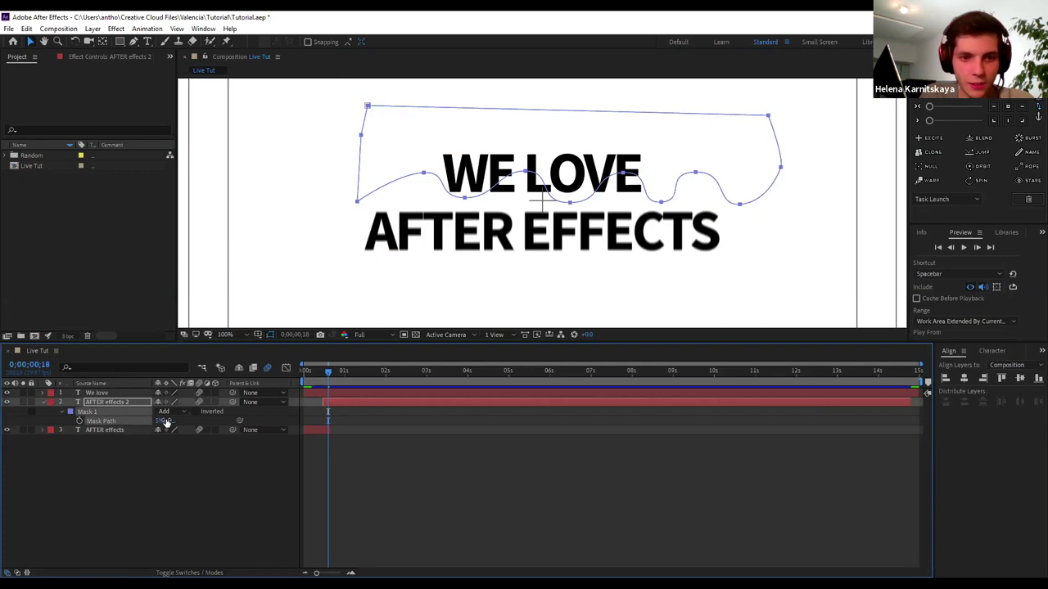
left_click(166, 420)
left_click(570, 370)
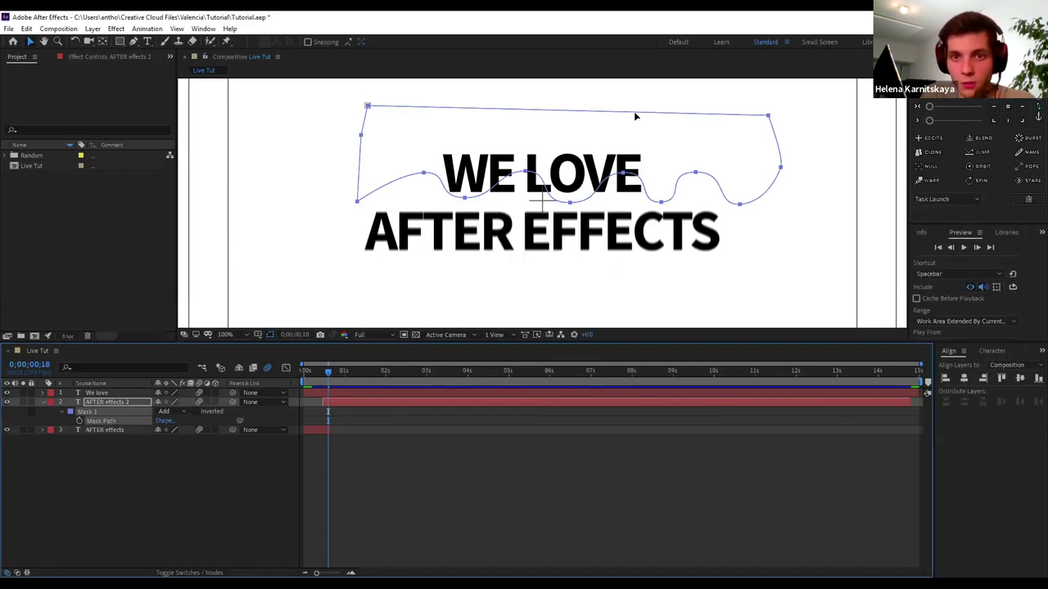
At frame 20, position the mask just above the lettering and keyframe the Mask Path
left_click_drag(634, 112, 613, 150)
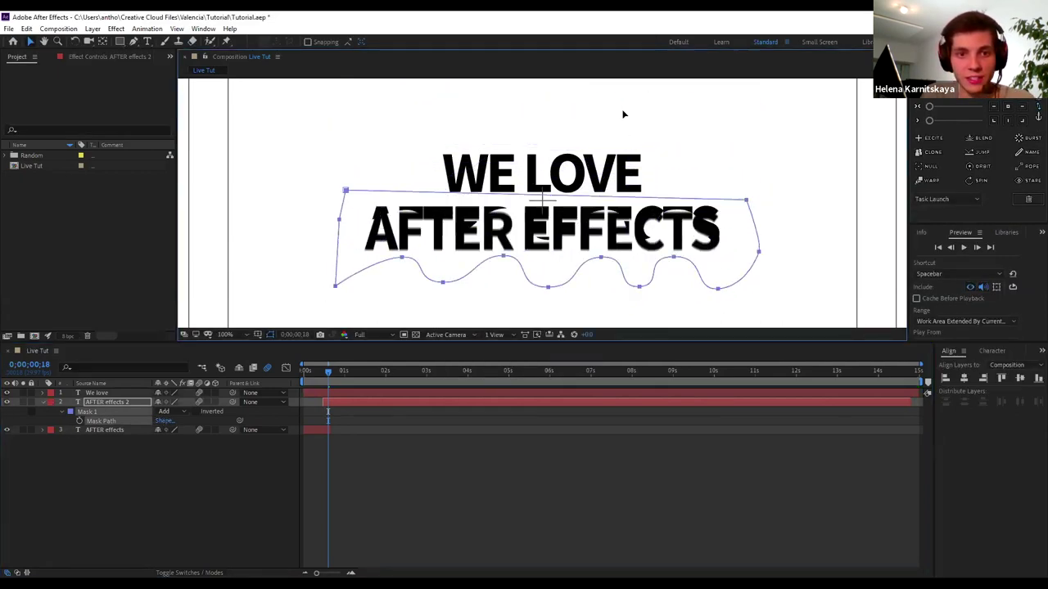
left_click_drag(621, 133, 607, 107)
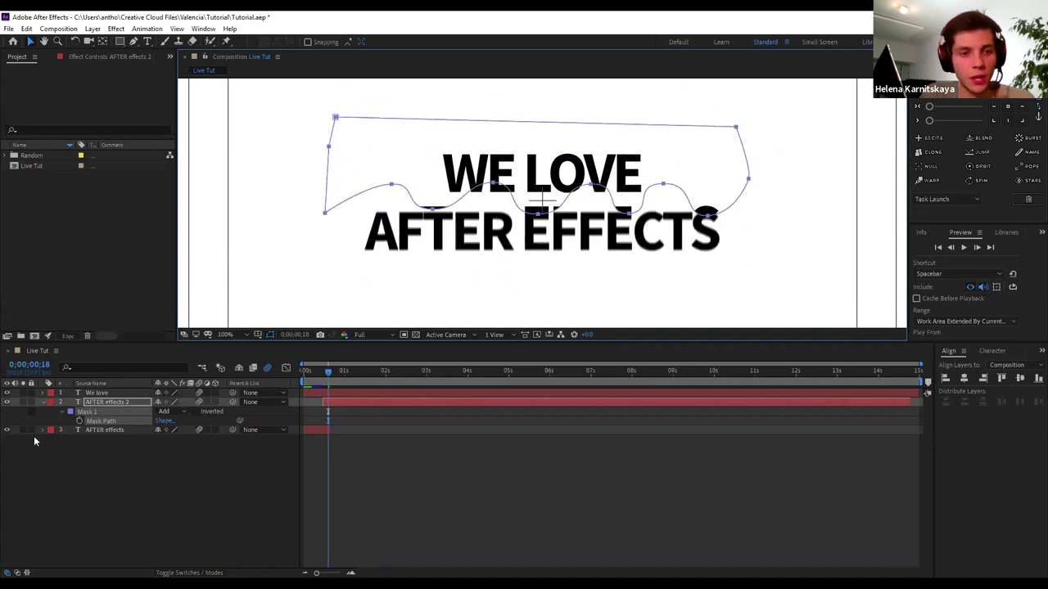
key("Page_Down")
key("Page_Down")
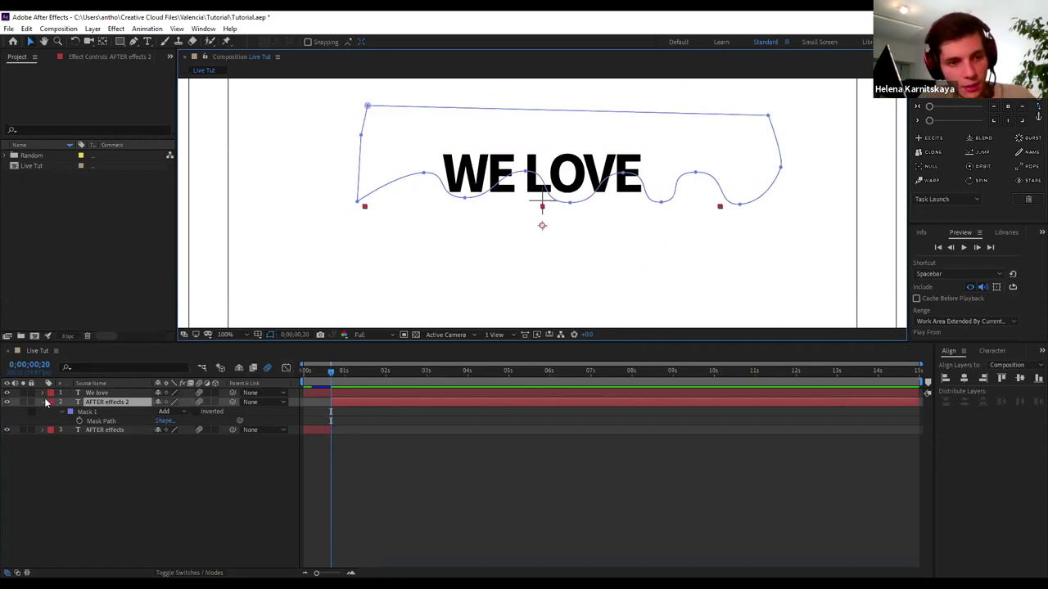
left_click(98, 420)
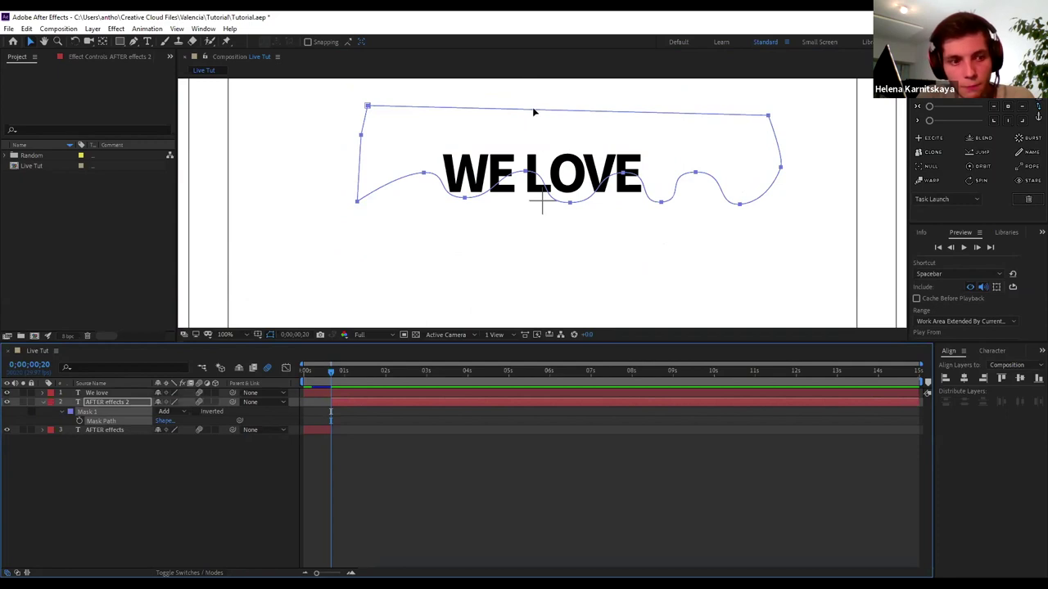
mouse_move(533, 113)
left_mouse_down()
mouse_move(508, 123)
mouse_move(501, 107)
mouse_move(507, 116)
left_mouse_up()
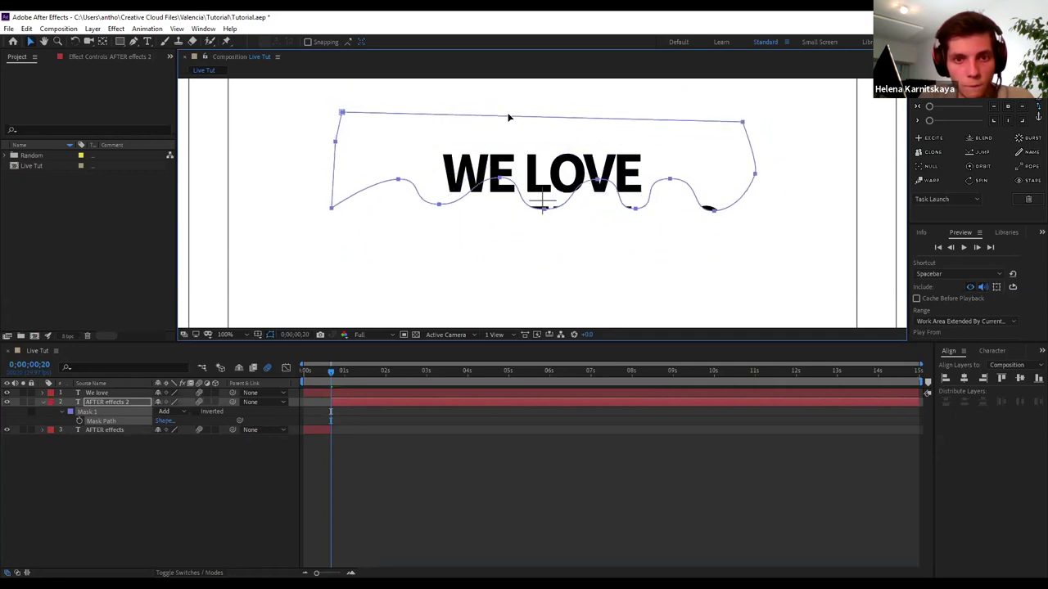
left_click(79, 420)
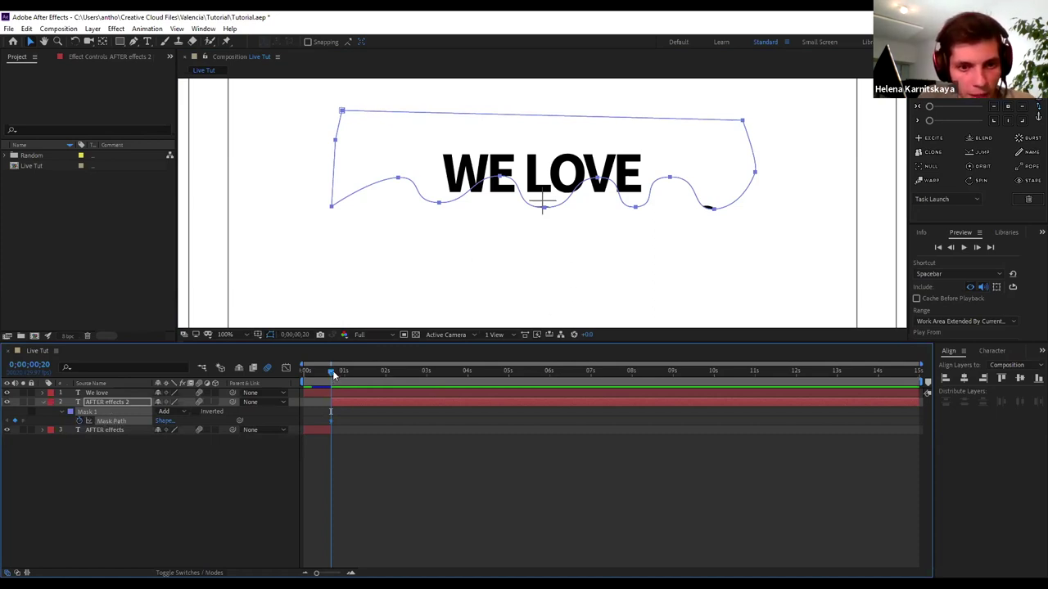
At about one second, drag the mask down to reveal AFTER EFFECTS and preview it
mouse_move(333, 374)
left_mouse_down()
mouse_move(353, 373)
mouse_move(343, 372)
left_mouse_up()
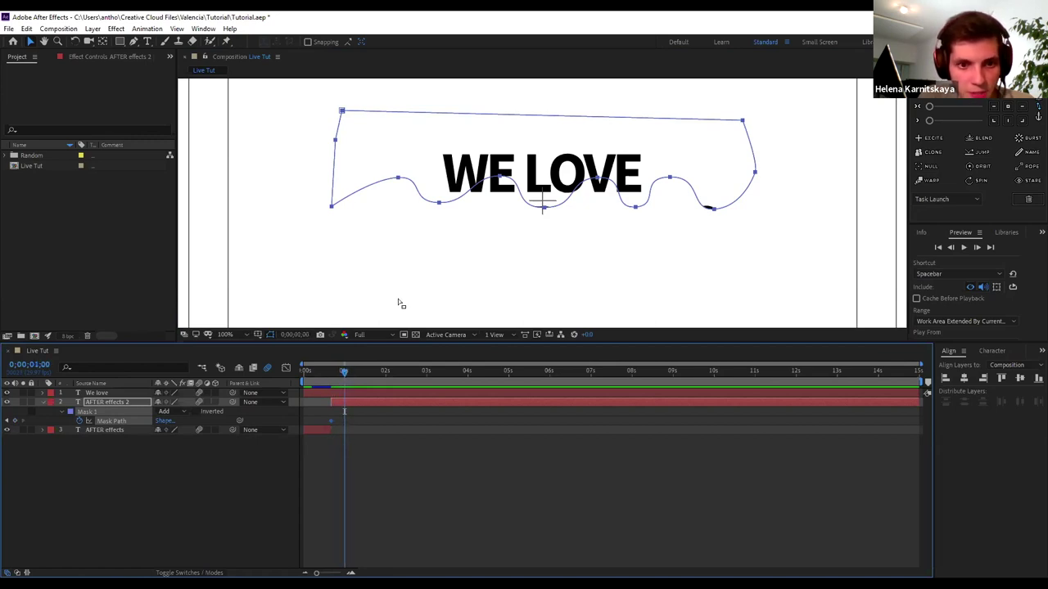
left_click_drag(519, 117, 521, 189)
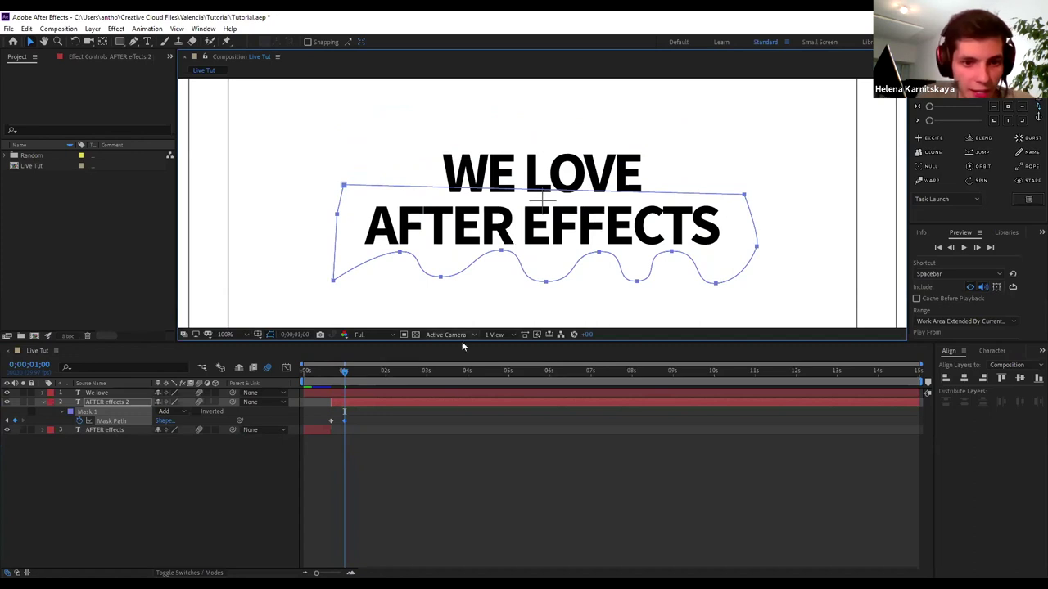
left_click_drag(345, 377, 342, 388)
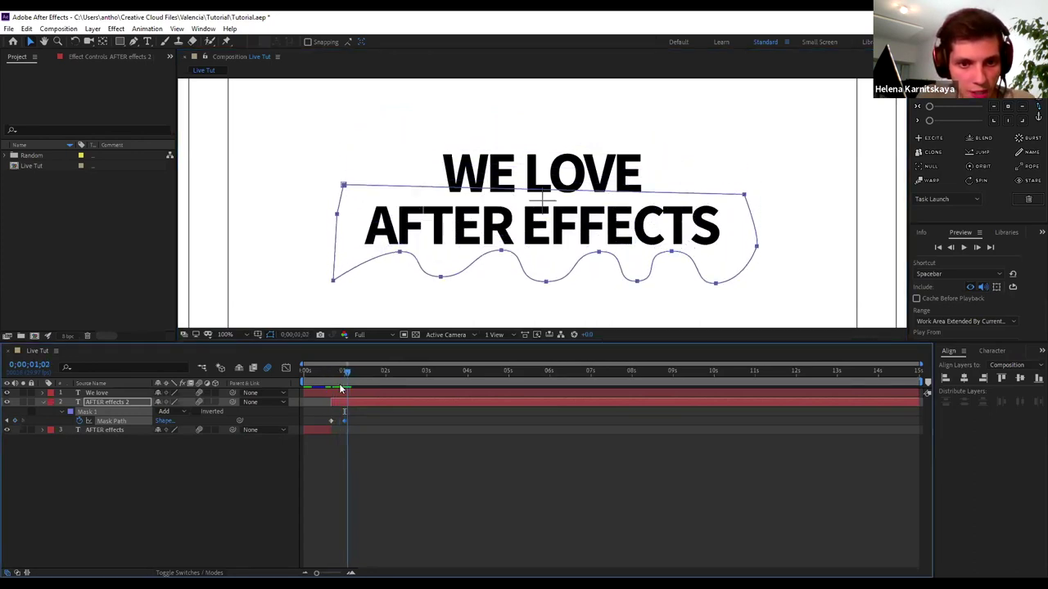
left_click_drag(342, 388, 351, 378)
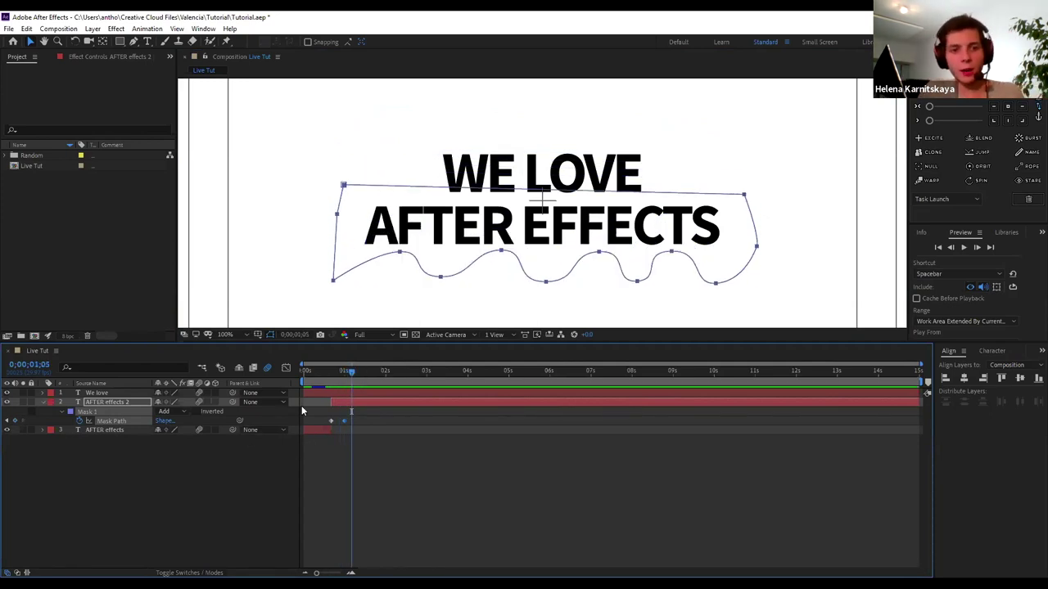
Select both Mask Path keyframes and apply Easy Ease with F9
left_click(352, 433)
left_click(326, 423)
key("F9")
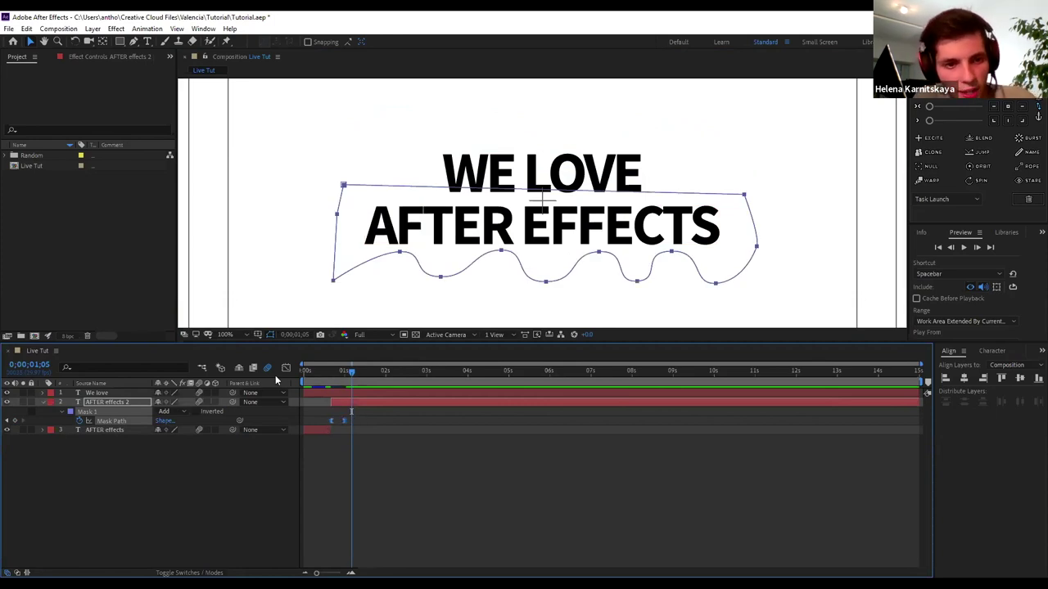
left_click(282, 368)
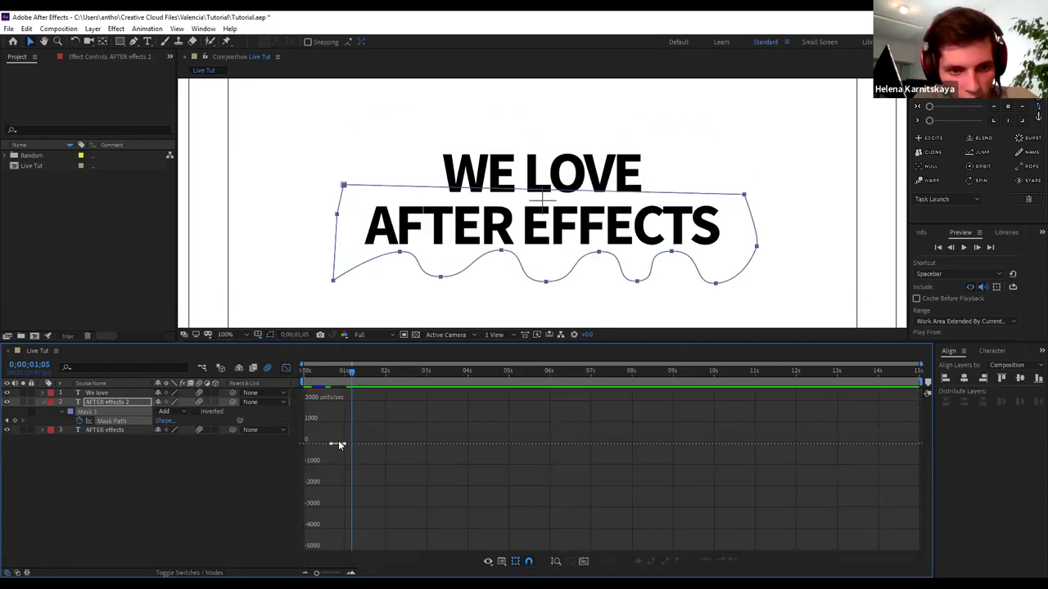
Show the Mask Path speed curve in the Graph Editor and select both keyframes
left_click(138, 416)
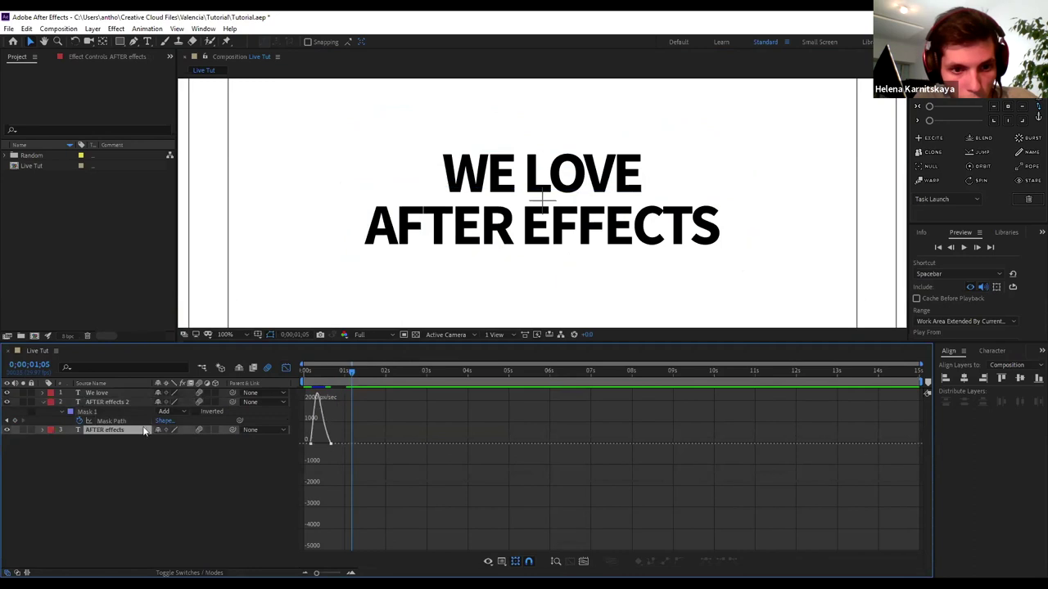
left_click(127, 421)
scroll(352, 446, "down", 1)
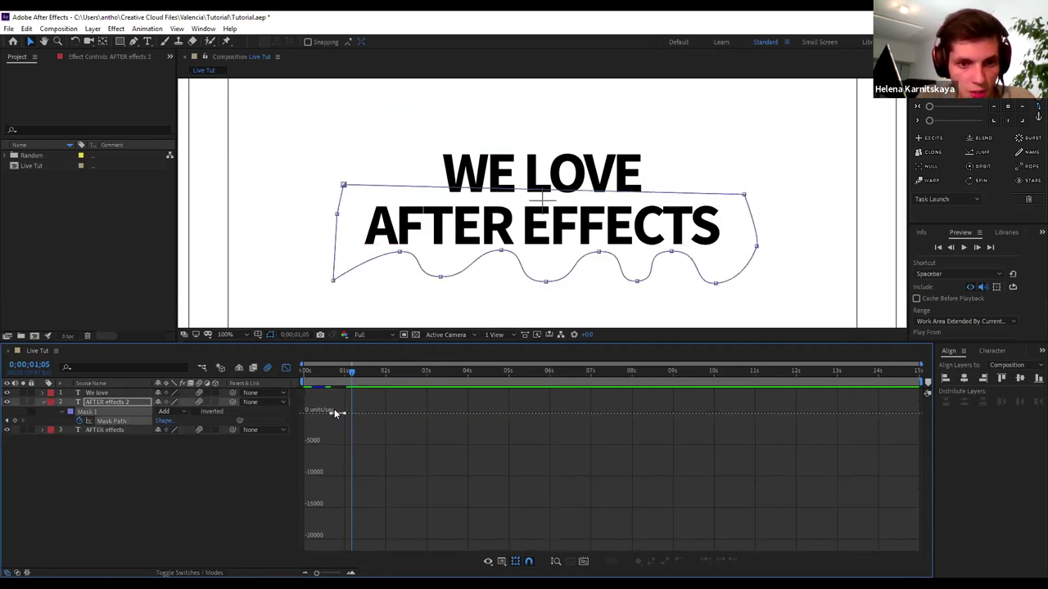
scroll(344, 434, "up", 3)
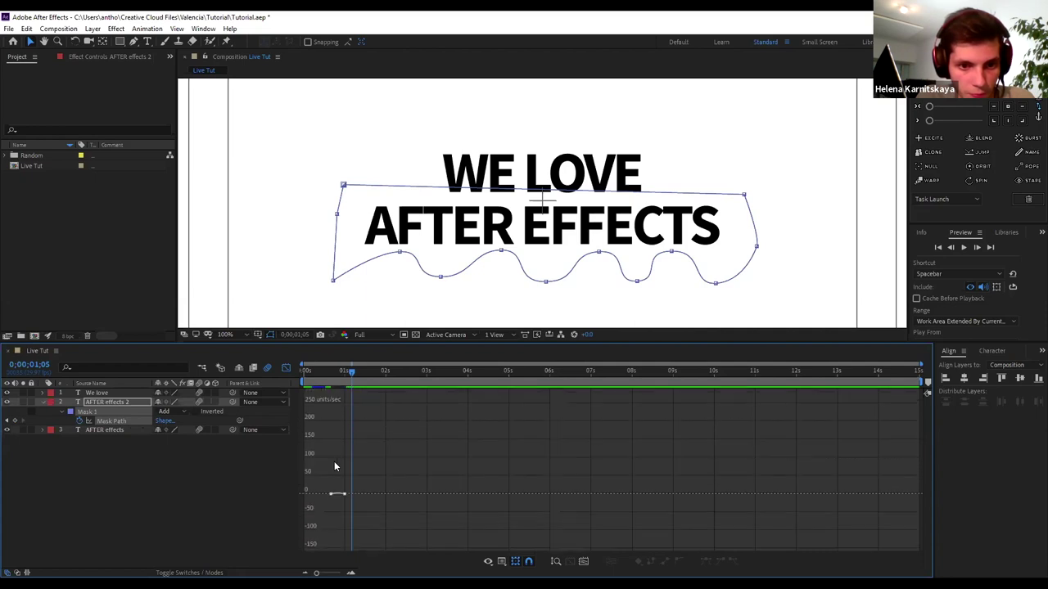
scroll(339, 487, "down", 1)
scroll(344, 464, "up", 3)
left_click_drag(337, 468, 339, 449)
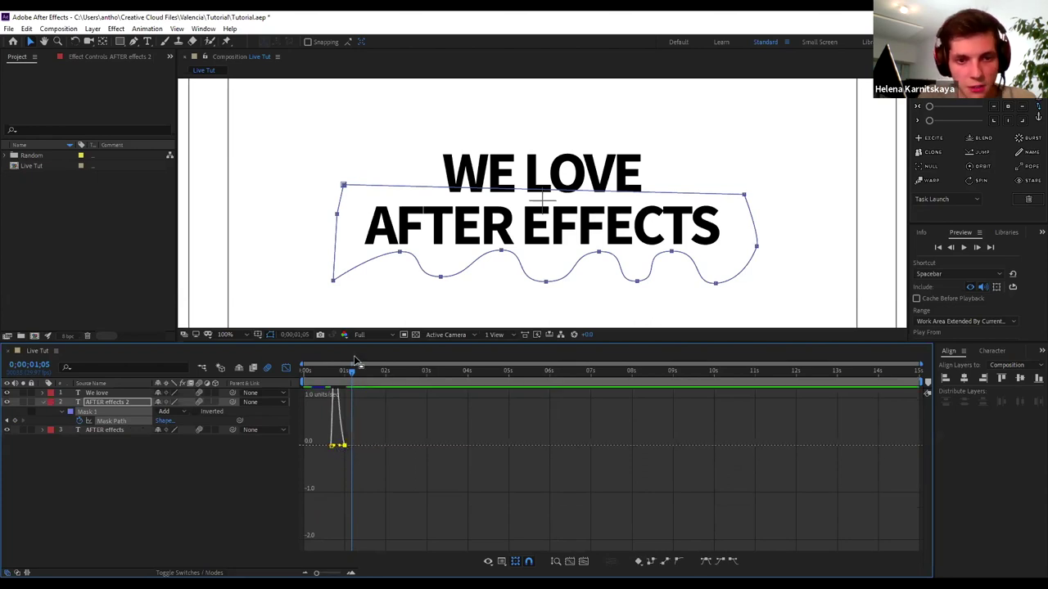
Close the Graph Editor and scrub around 18 frames to check the reveal
mouse_move(347, 371)
left_mouse_down()
mouse_move(319, 379)
mouse_move(348, 383)
left_mouse_up()
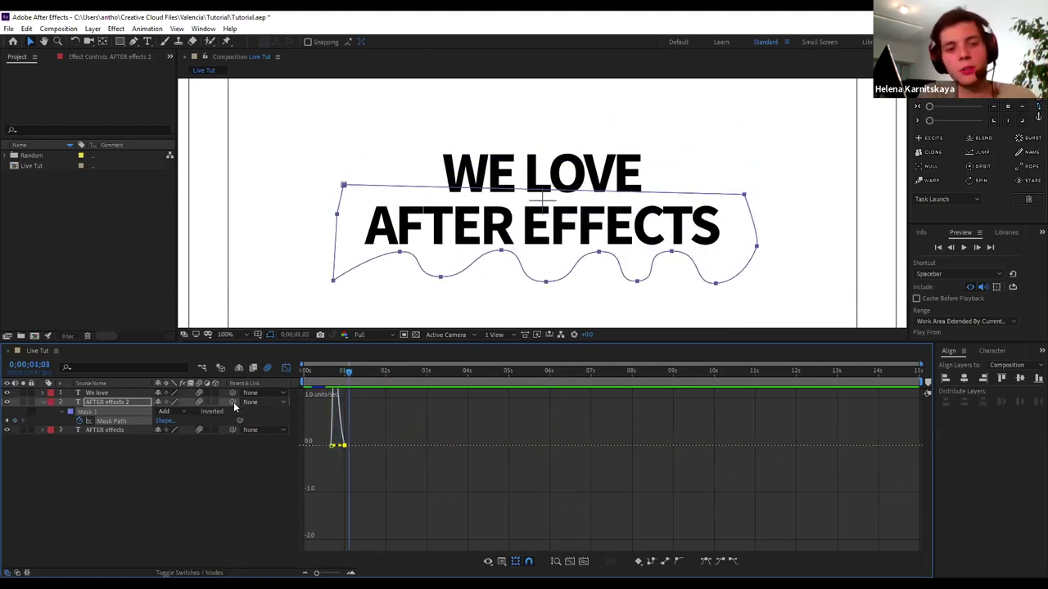
left_click(285, 368)
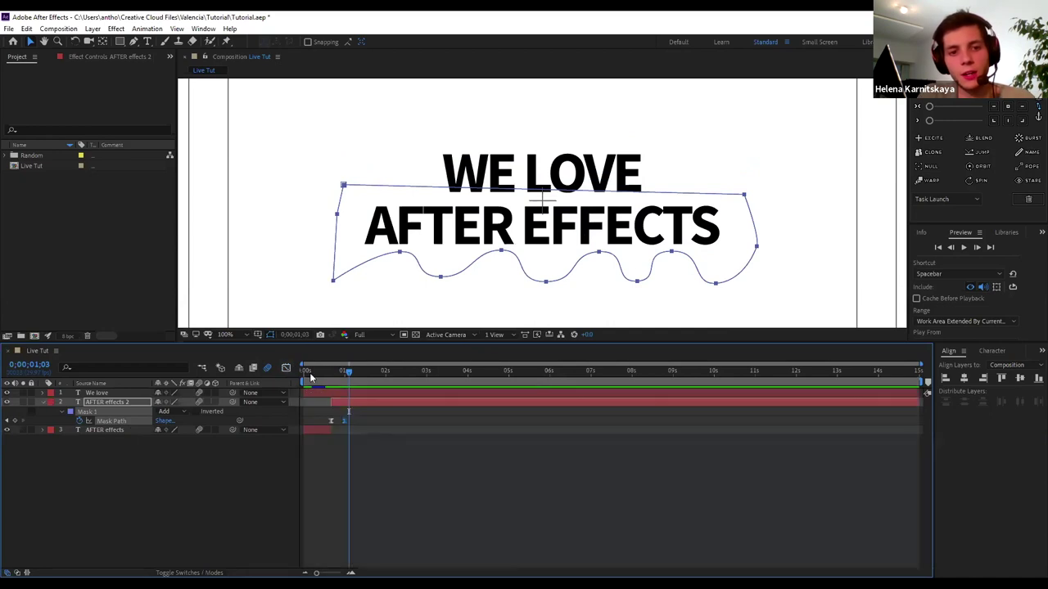
left_click_drag(344, 378, 345, 374)
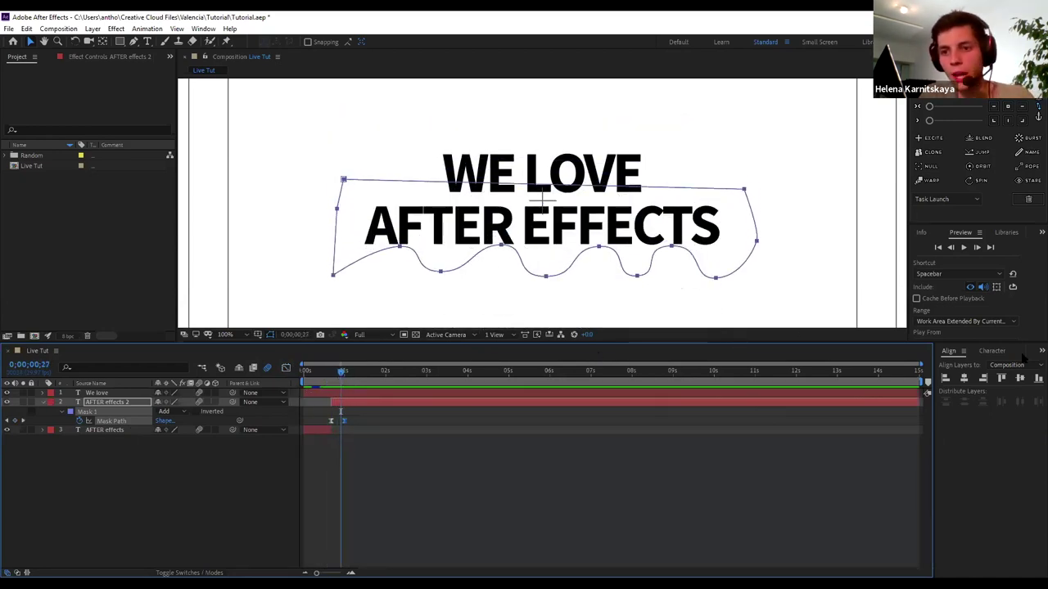
Set the AFTER effects 2 text fill to light purple CF96FD and scrub through the reveal
left_click(997, 350)
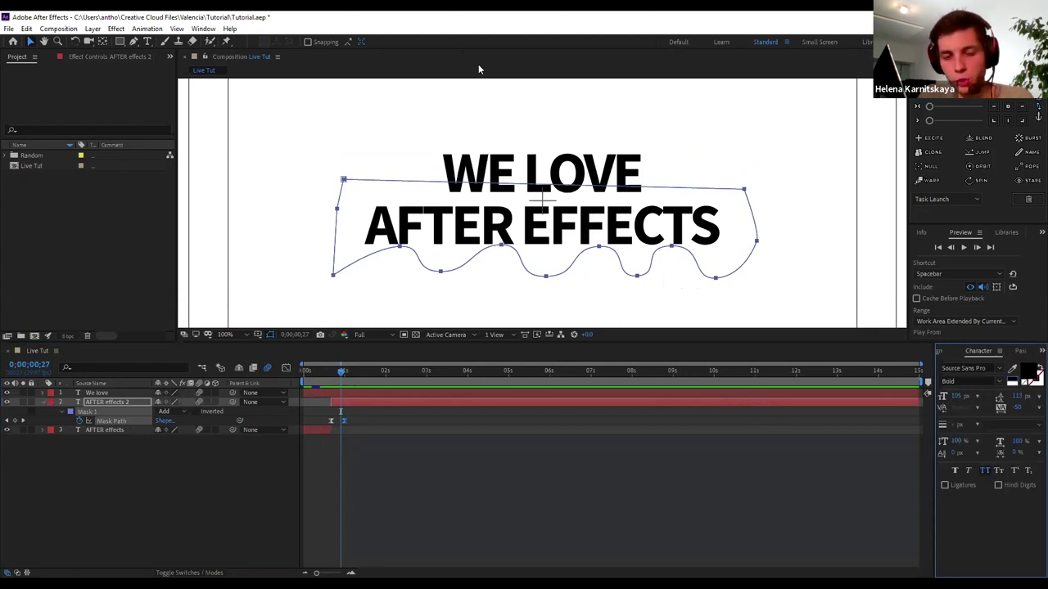
left_click(110, 405)
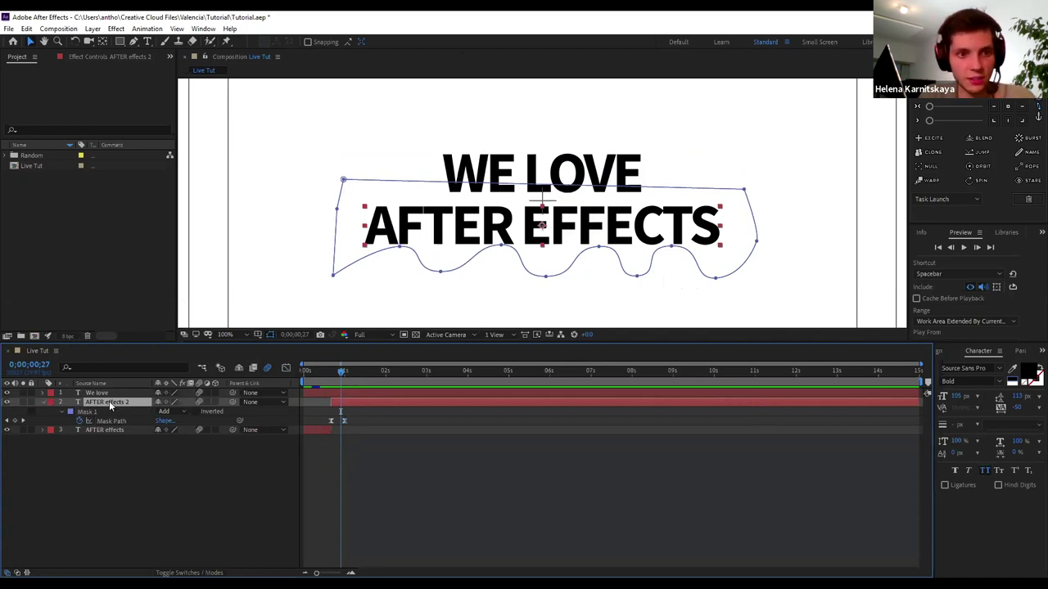
left_click(1034, 368)
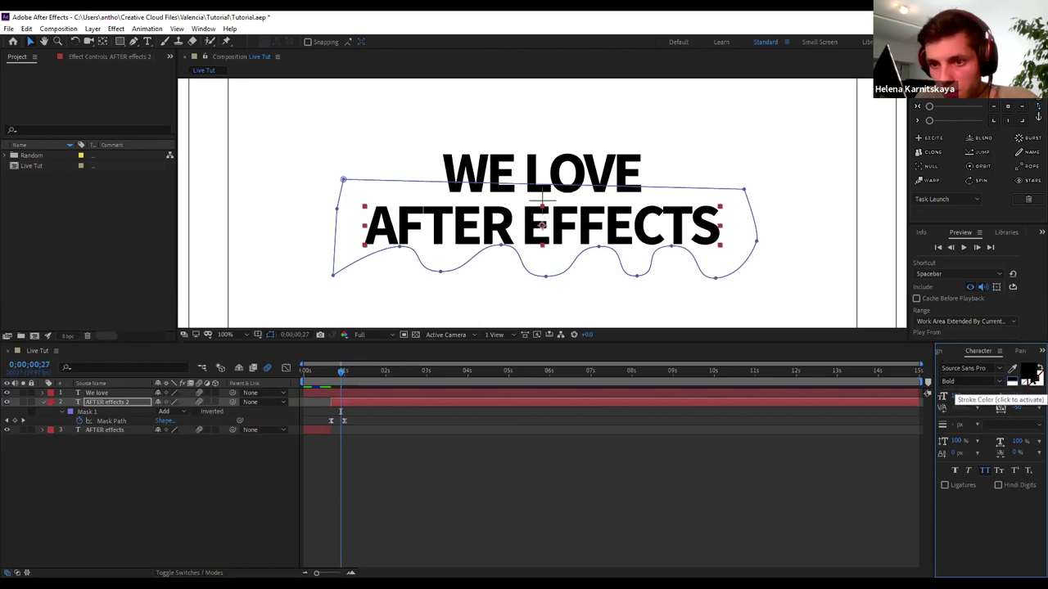
left_click(1031, 372)
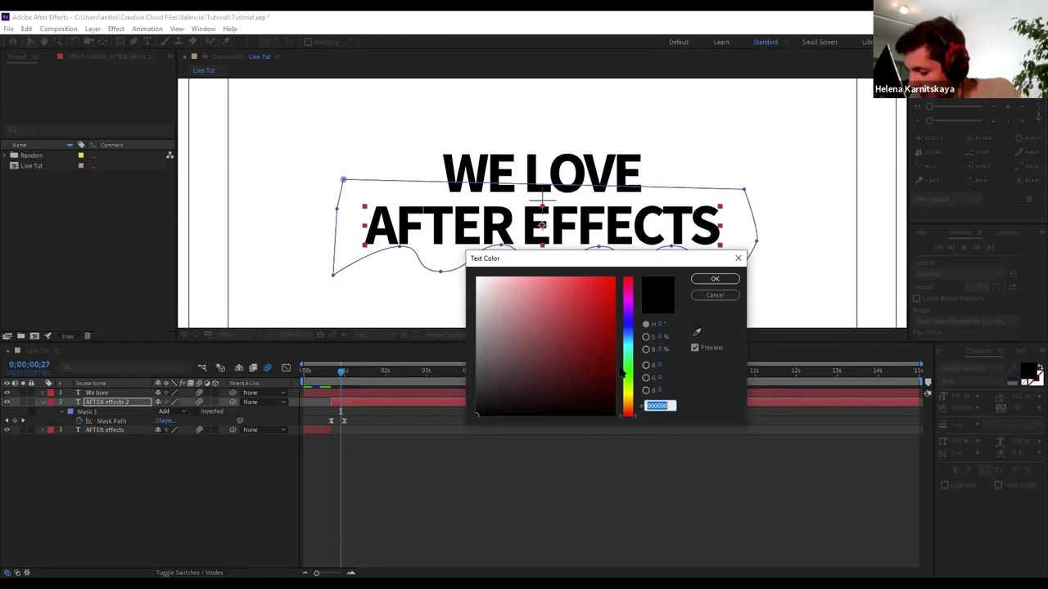
type("cf")
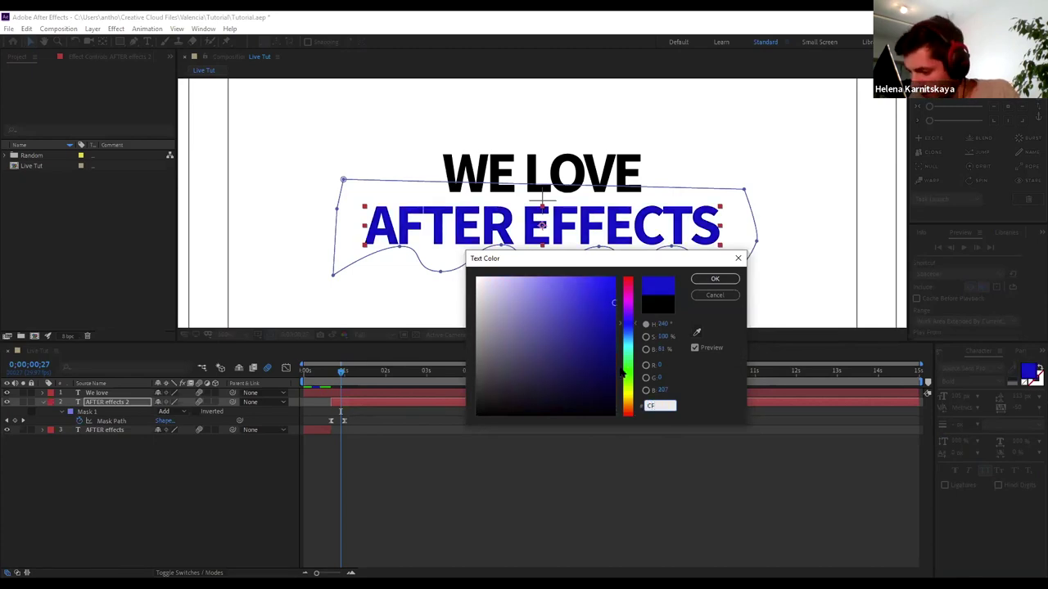
type("9")
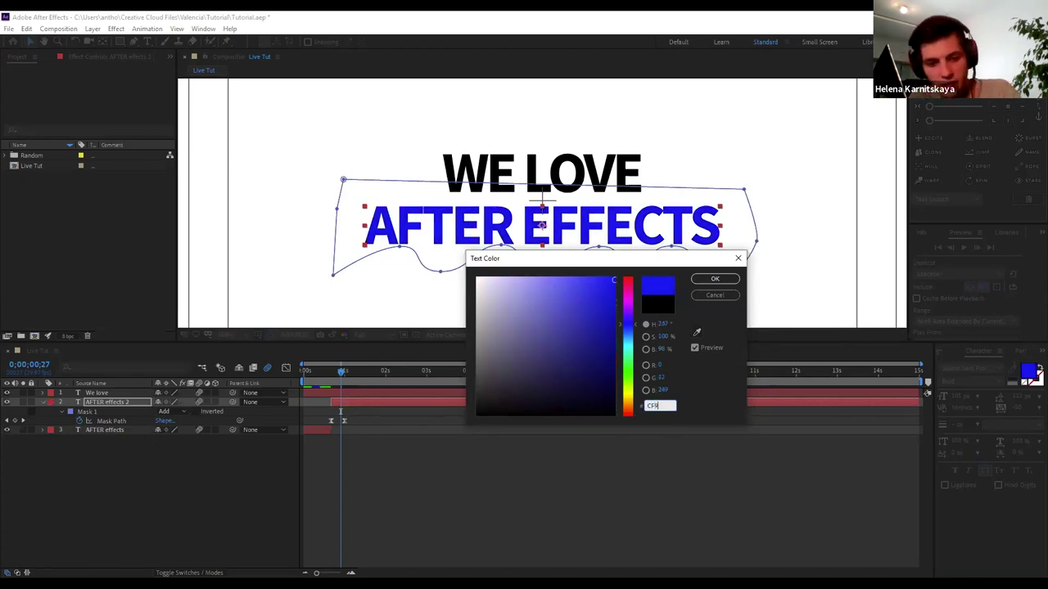
type("6fd")
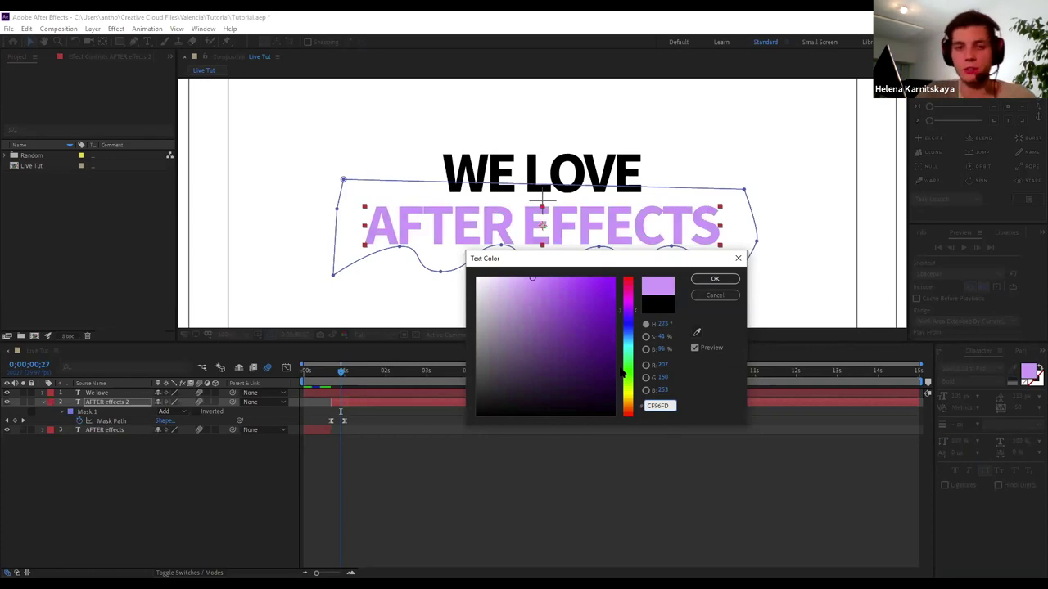
left_click(702, 279)
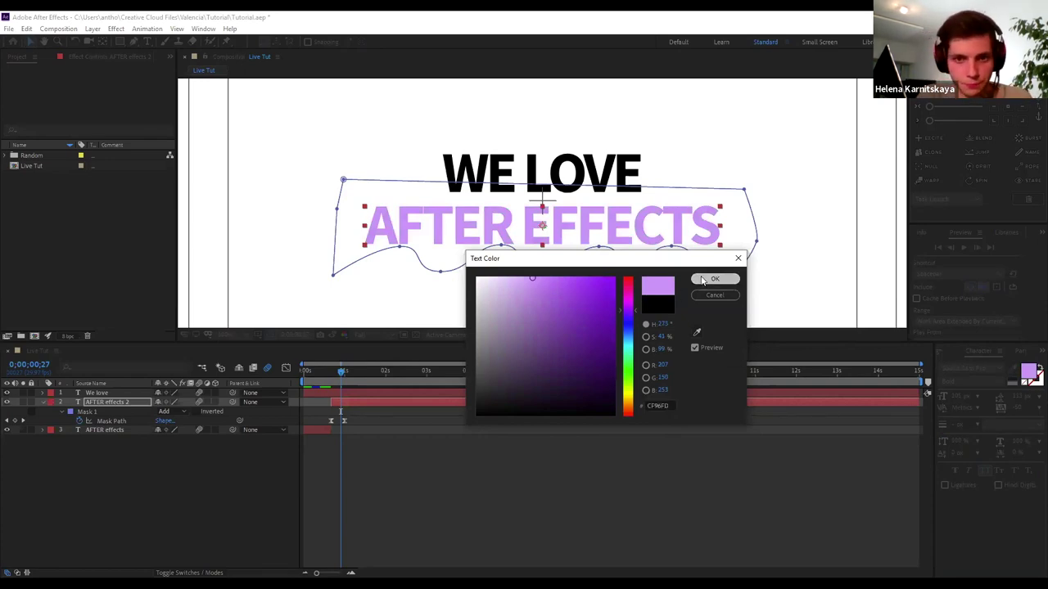
mouse_move(332, 373)
left_mouse_down()
mouse_move(333, 384)
mouse_move(342, 371)
left_mouse_up()
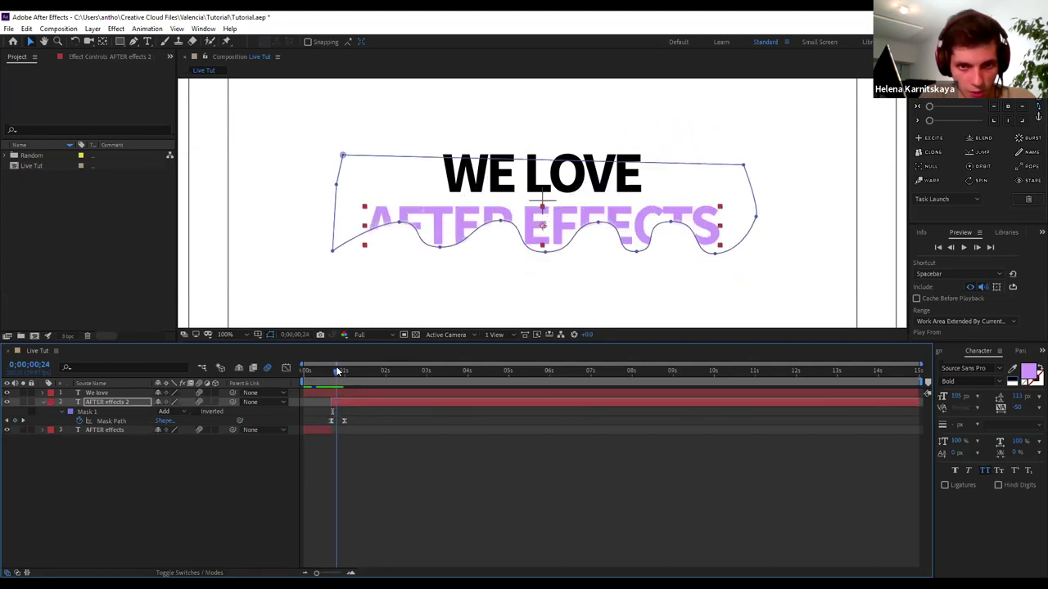
mouse_move(342, 372)
left_mouse_down()
mouse_move(331, 373)
mouse_move(345, 372)
left_mouse_up()
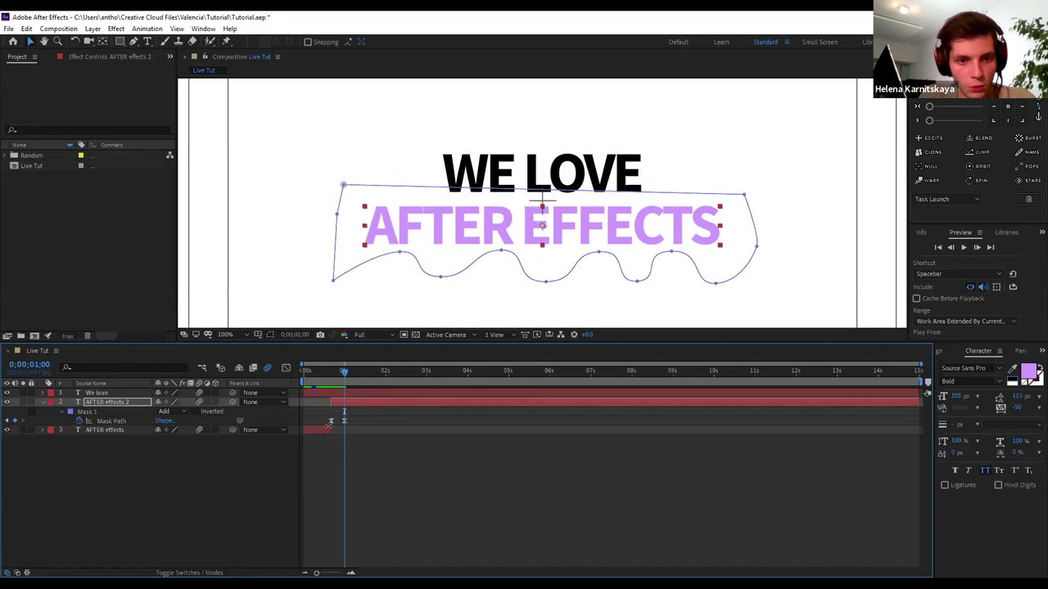
key("ctrl+Down")
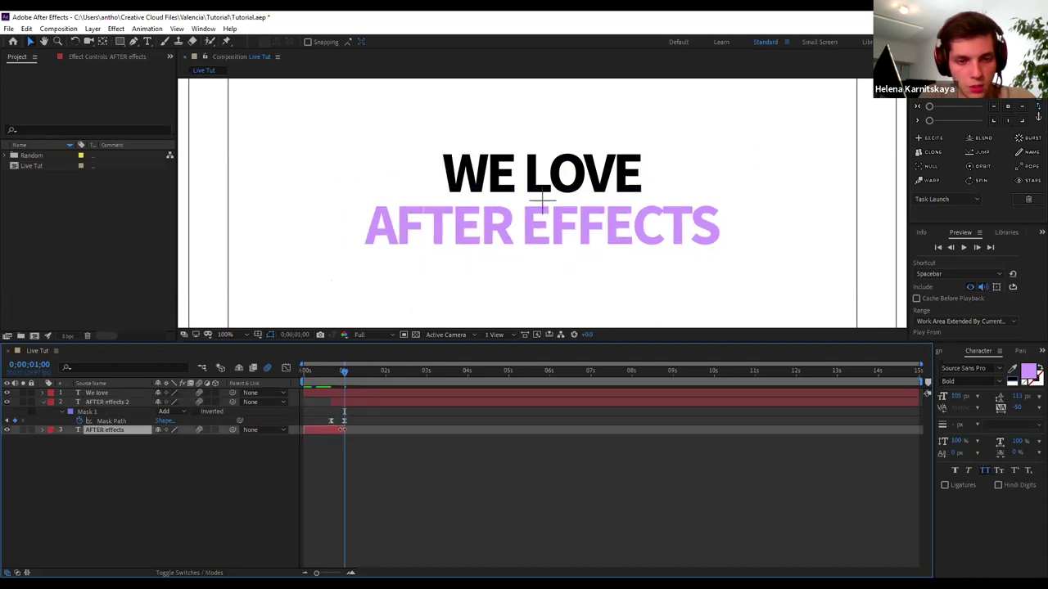
left_click(325, 380)
left_click_drag(325, 380, 342, 391)
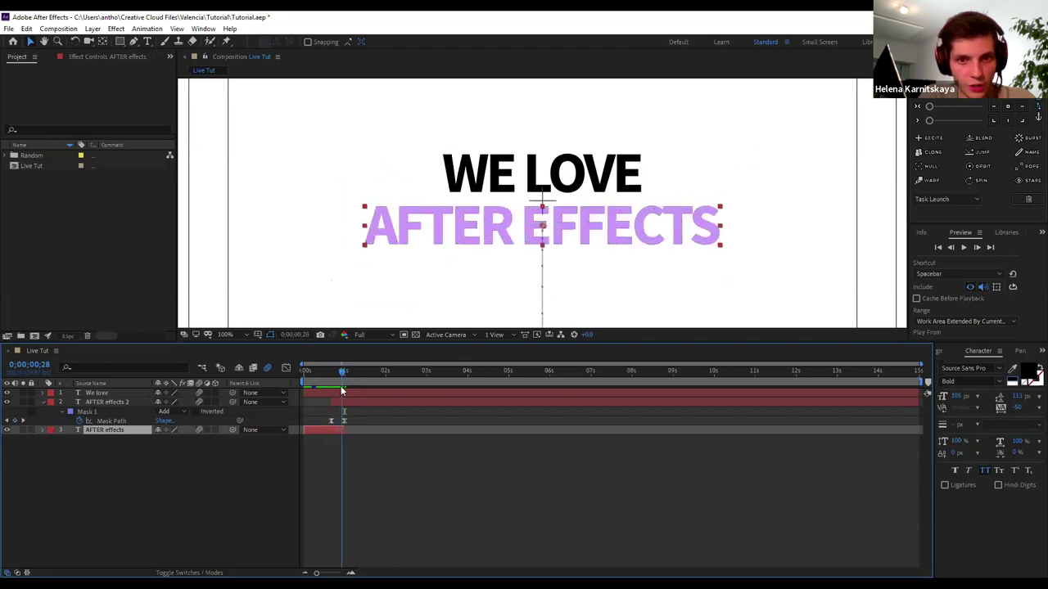
left_click_drag(343, 391, 344, 395)
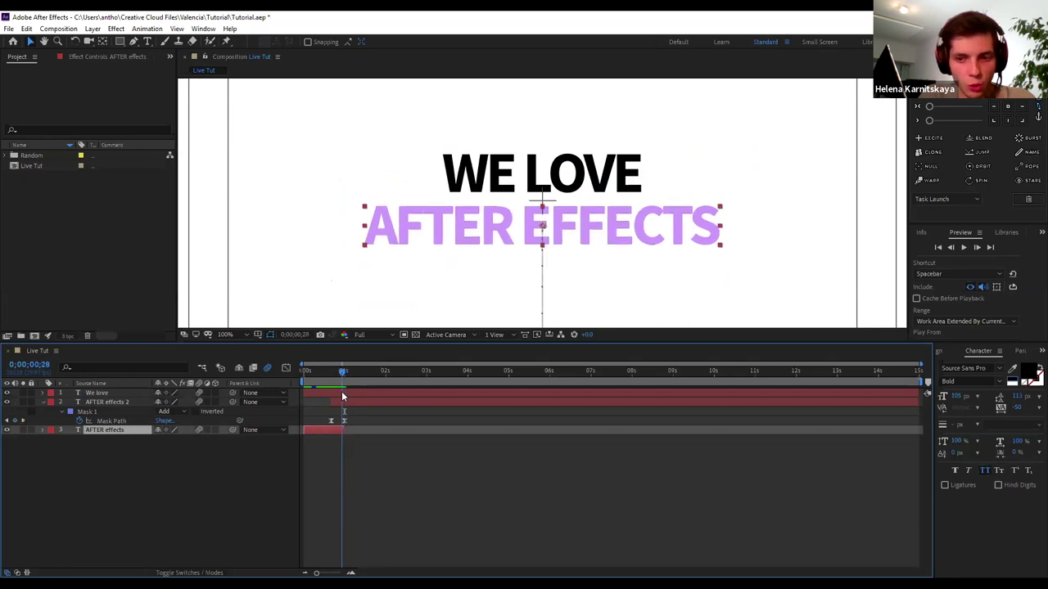
left_click_drag(342, 397, 341, 397)
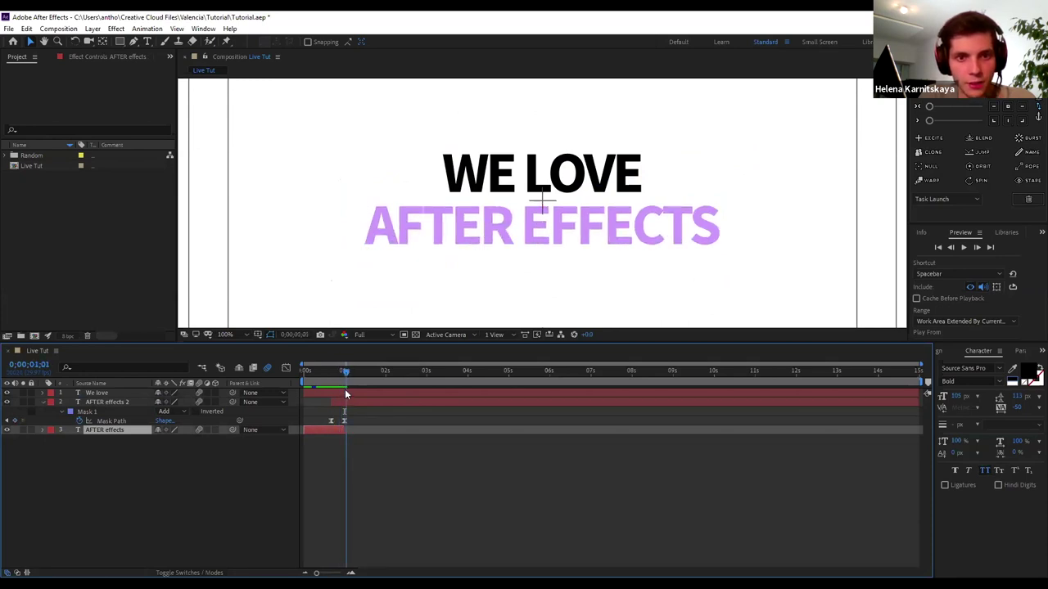
left_click_drag(341, 396, 345, 394)
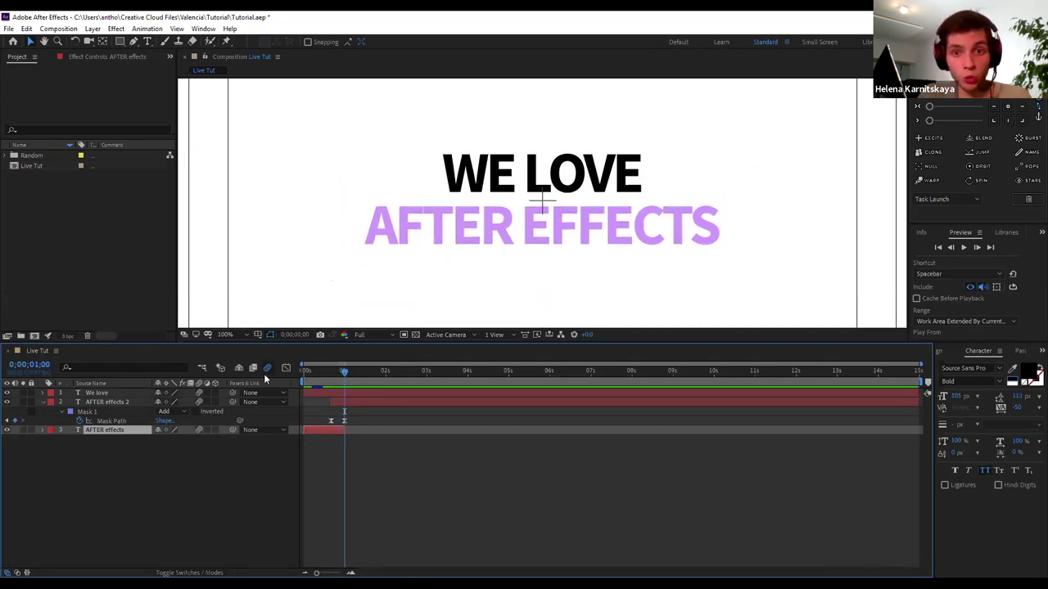
scroll(439, 175, "up", 2)
scroll(451, 206, "down", 10)
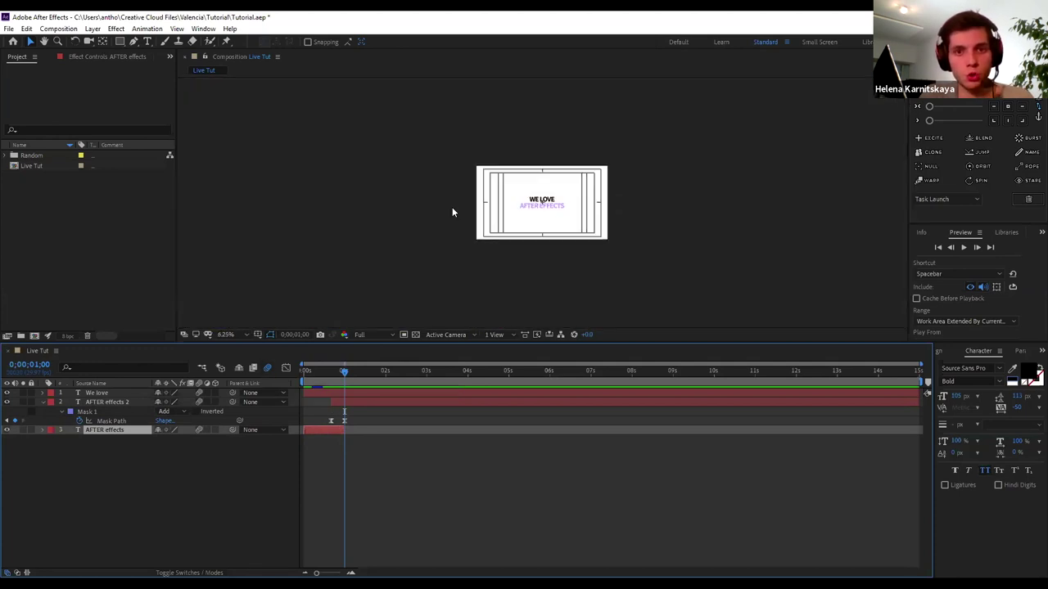
key("period")
key("period")
key("period")
key("comma")
key("comma")
key("comma")
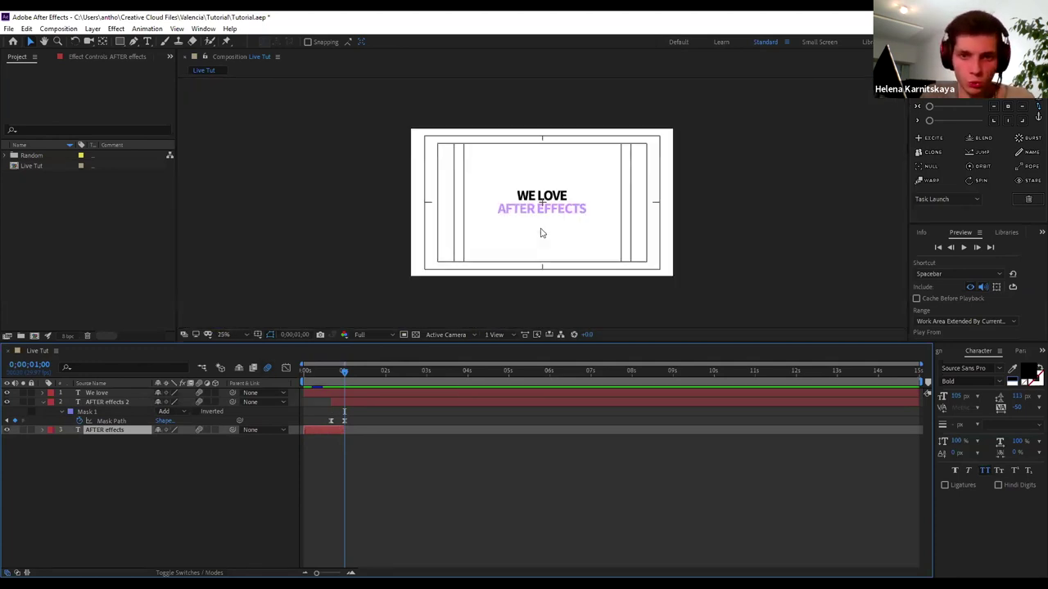
key("period")
key("period")
key("period")
key("period")
key("comma")
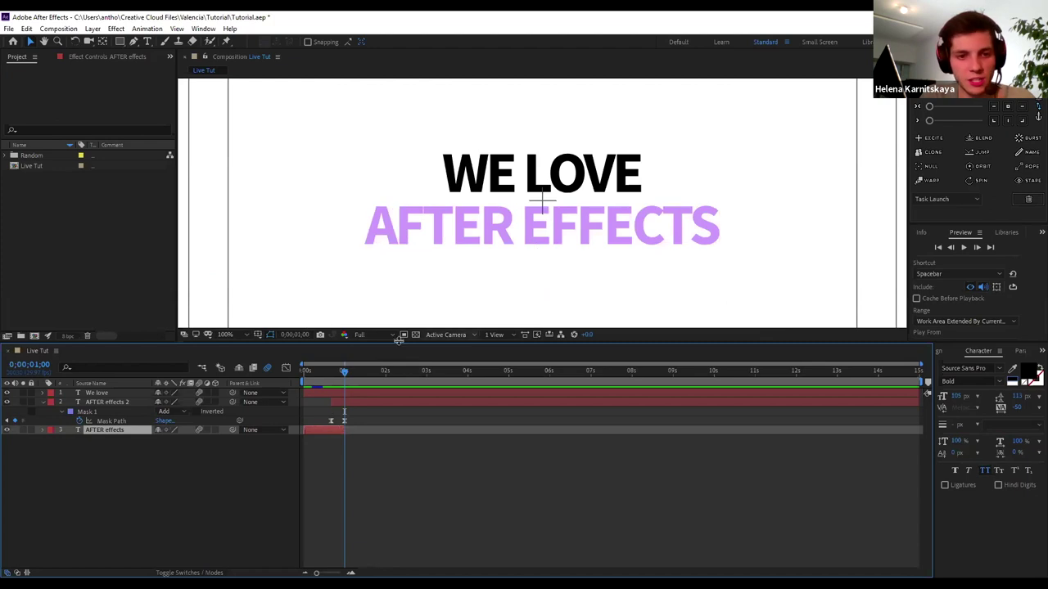
left_click(114, 402)
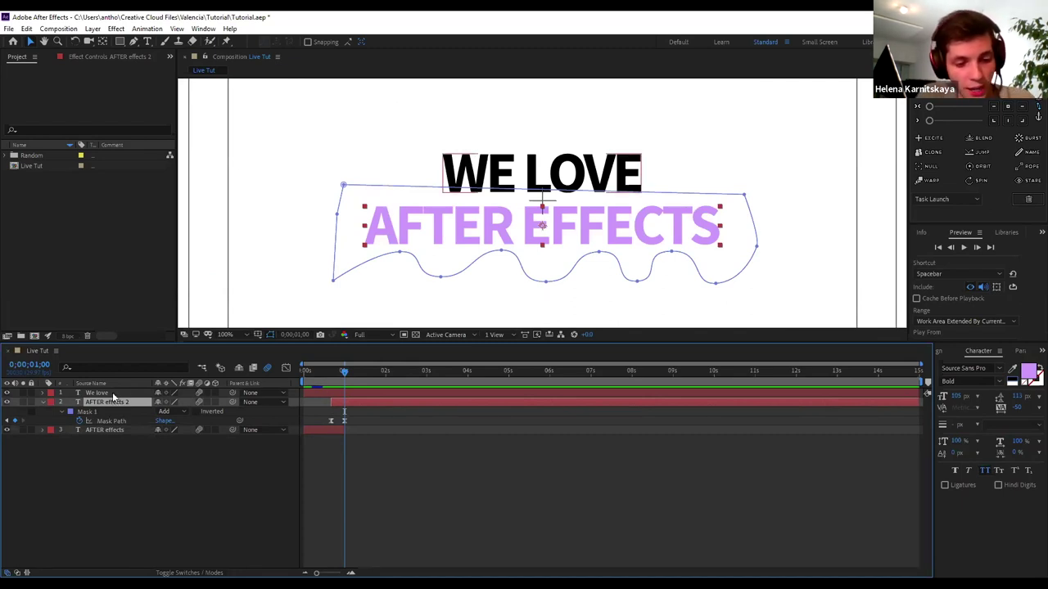
Duplicate AFTER effects 2 three times and move copies 3, 4 and 5 to start at one second
key("ctrl+d")
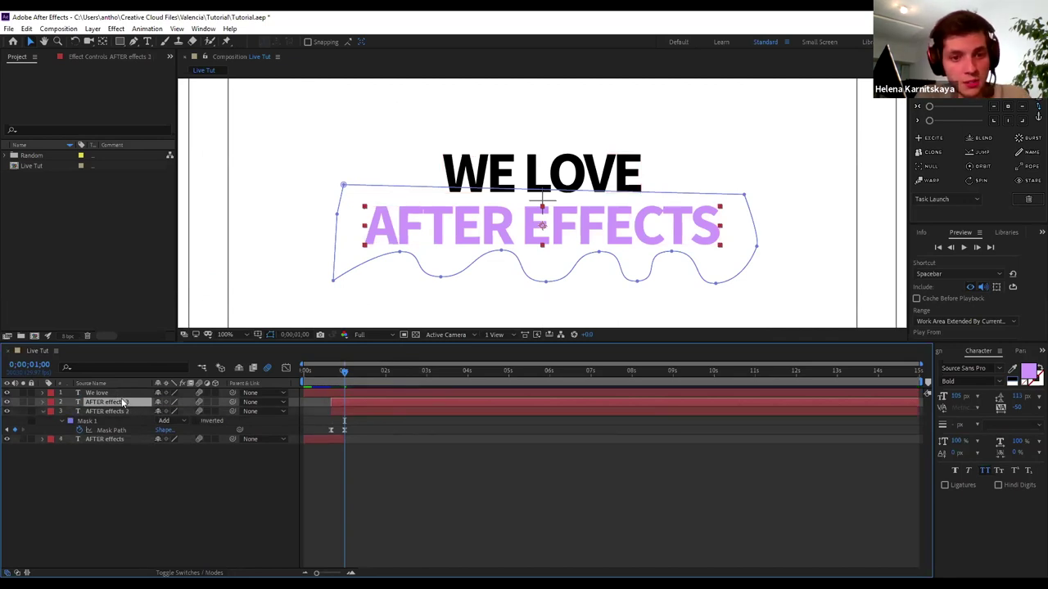
key("ctrl+d")
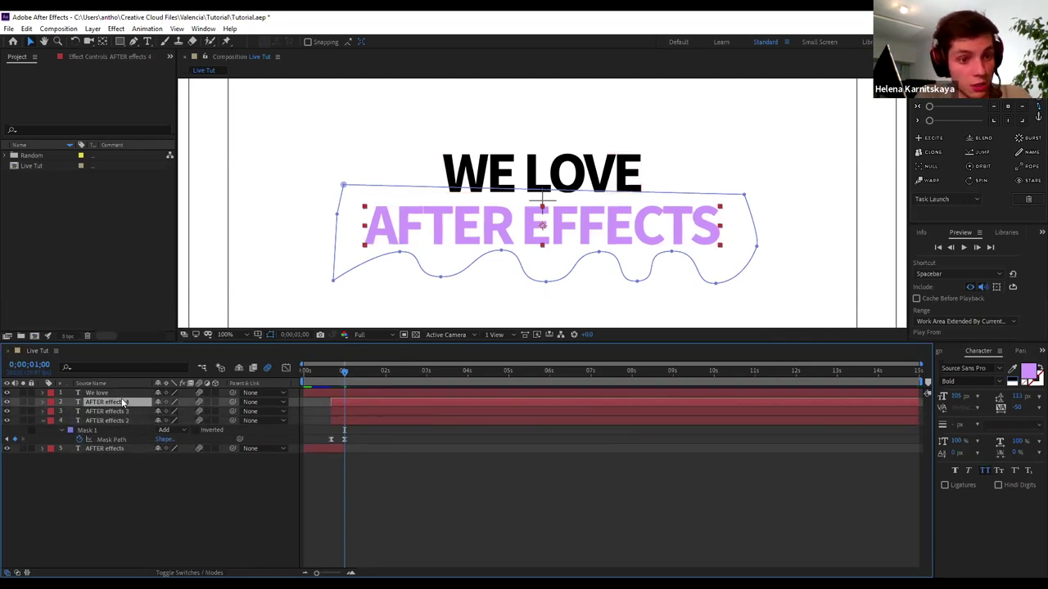
key("ctrl+d")
left_click(337, 420)
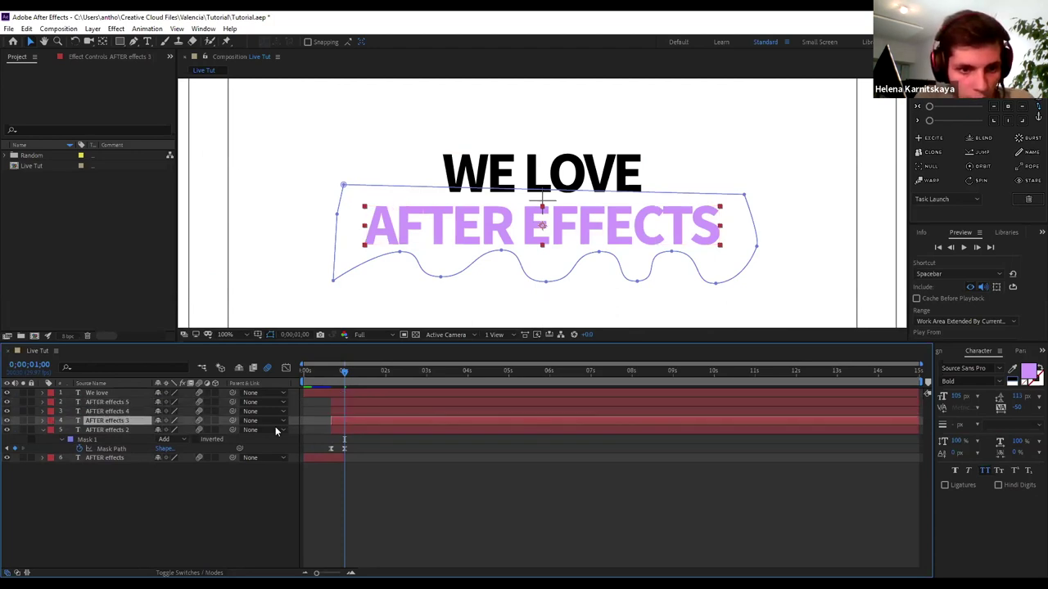
left_click(342, 403, "shift")
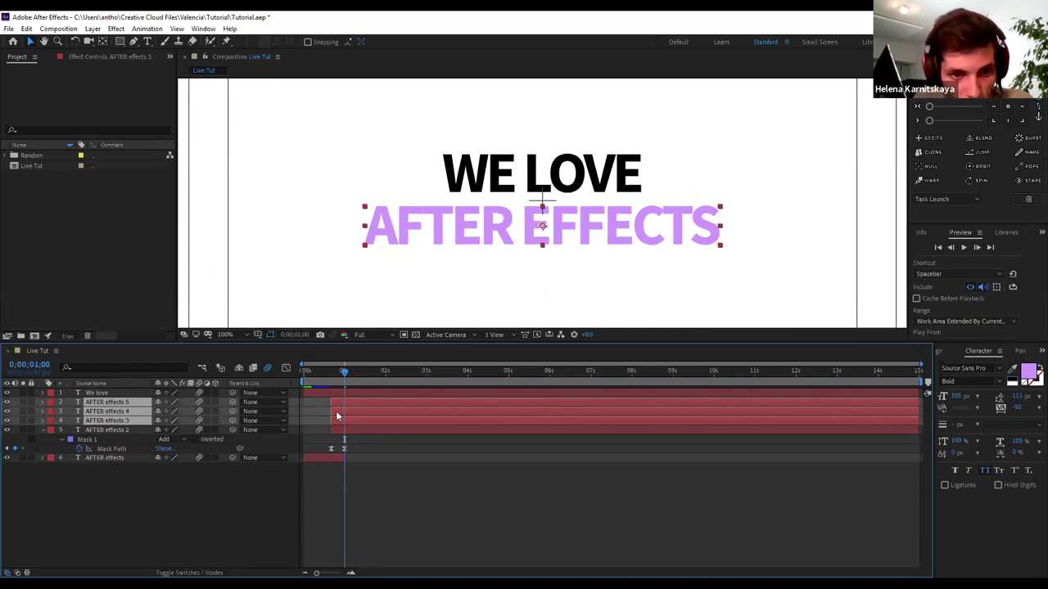
key("bracketleft")
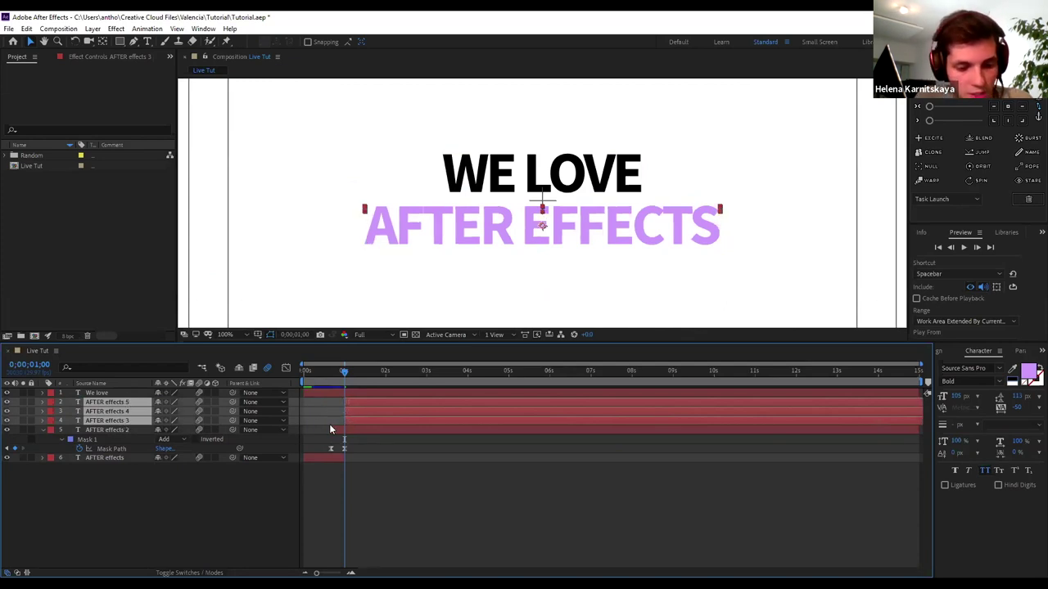
key("equal")
key("equal")
key("equal")
key("equal")
key("equal")
key("equal")
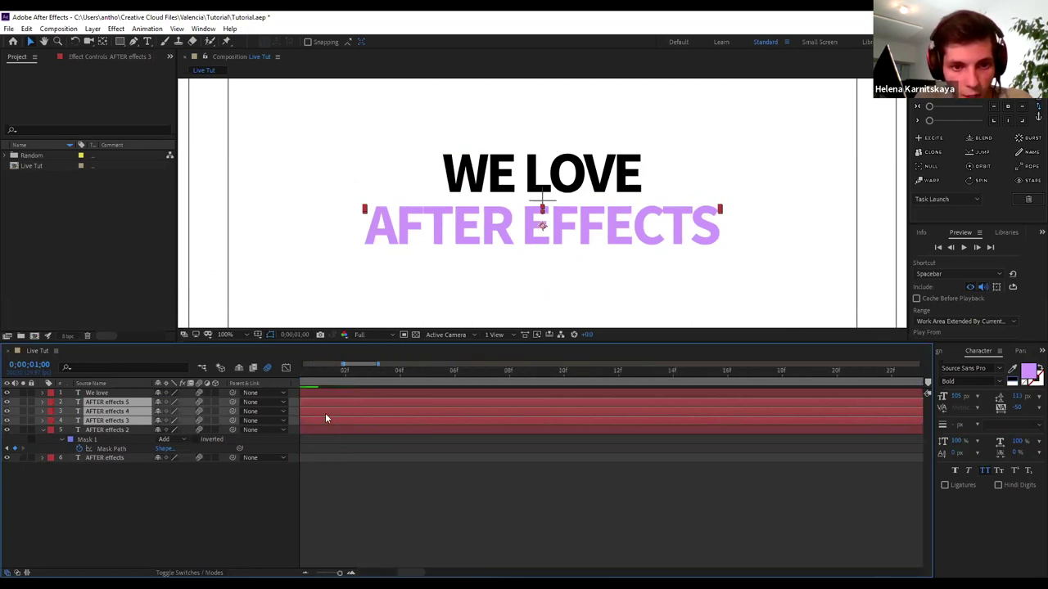
left_click_drag(355, 365, 351, 365)
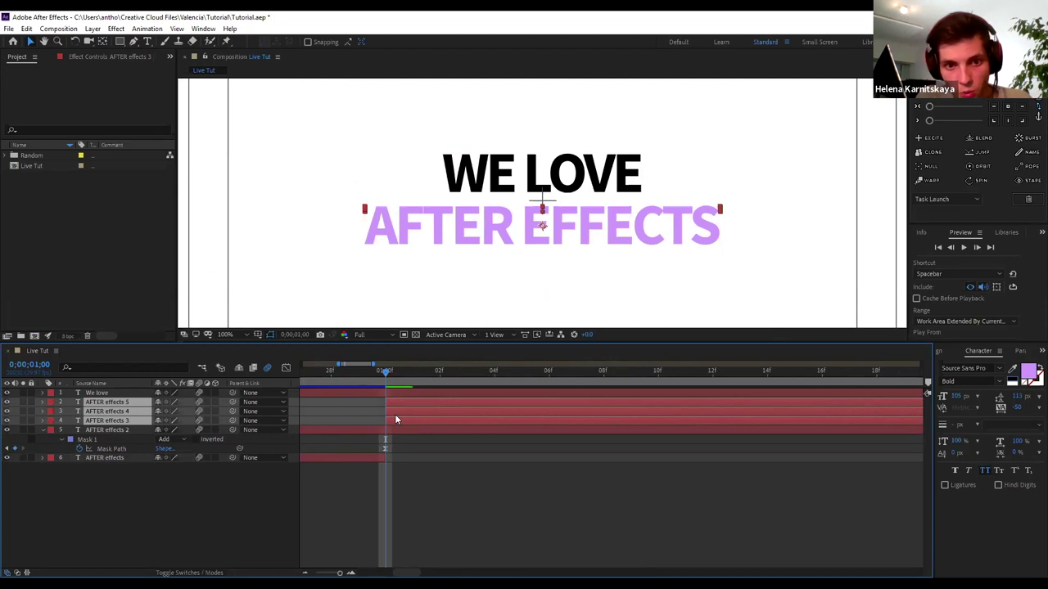
left_click(121, 423)
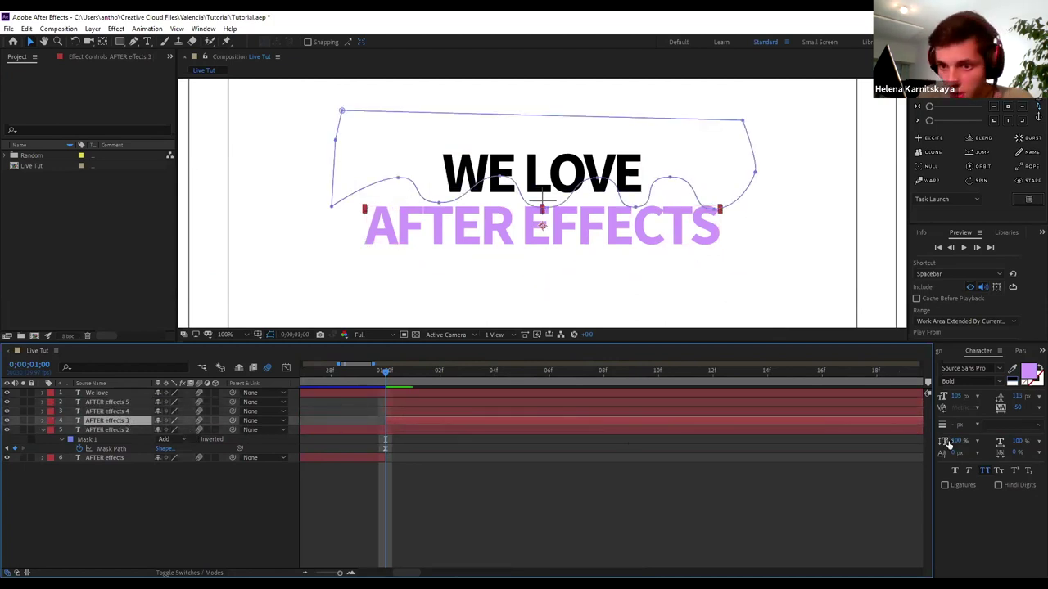
Change the AFTER effects 3 text fill to dark purple, hex 393665
left_click(1031, 370)
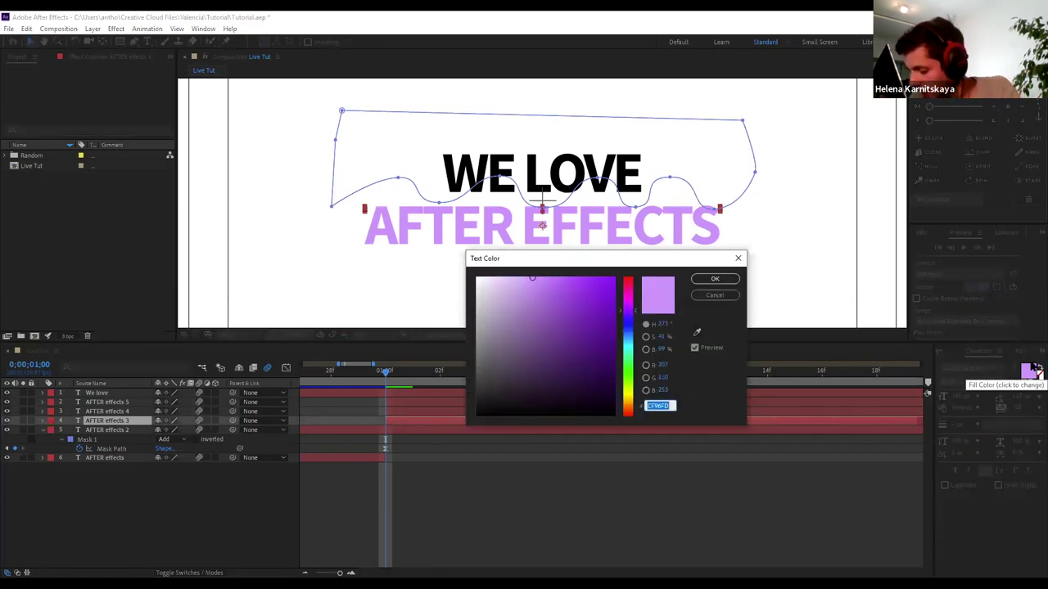
type("393")
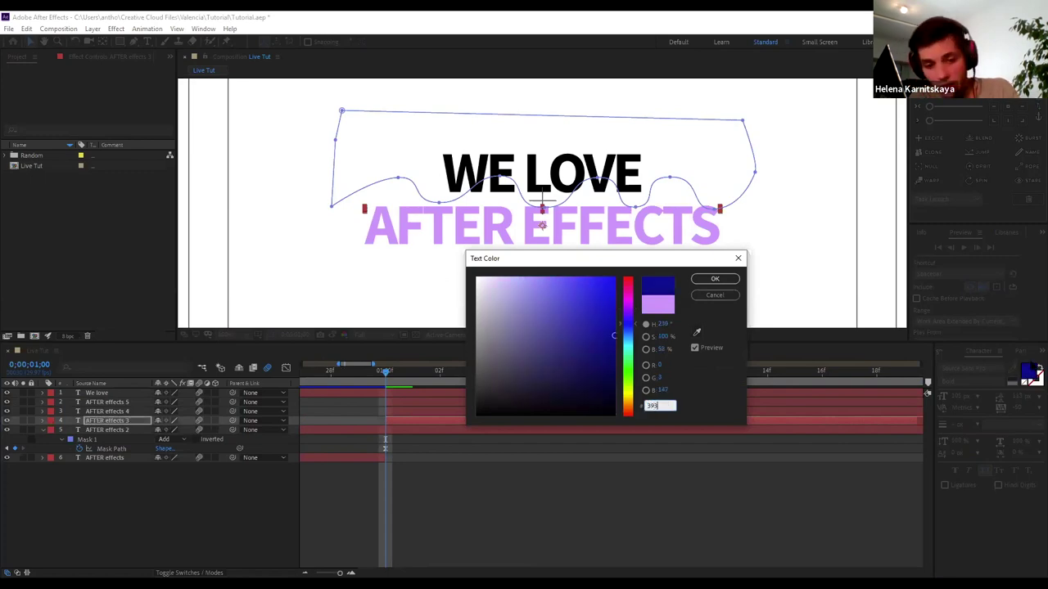
type("665")
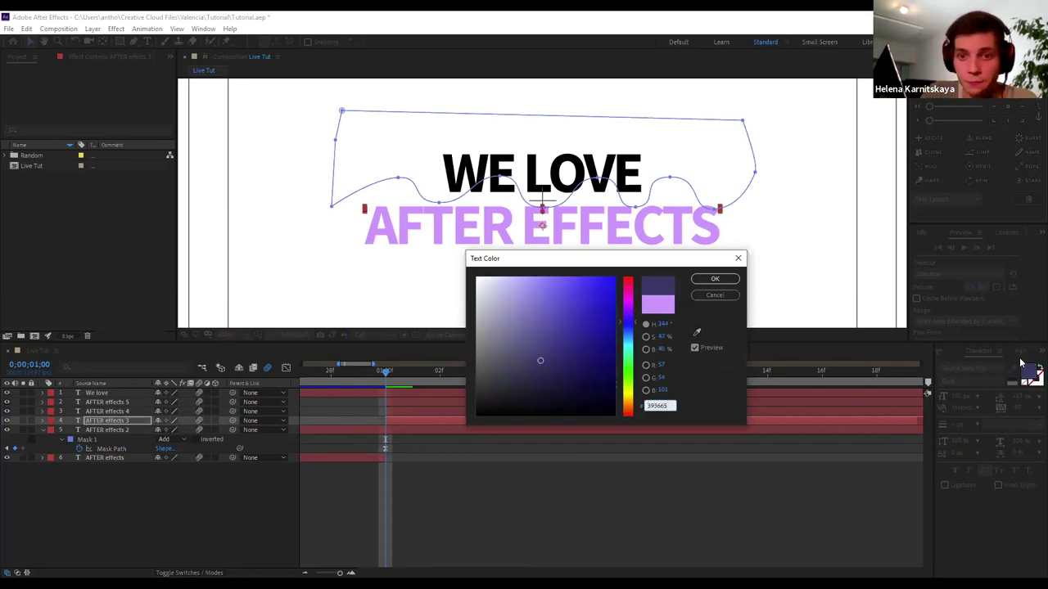
left_click(710, 281)
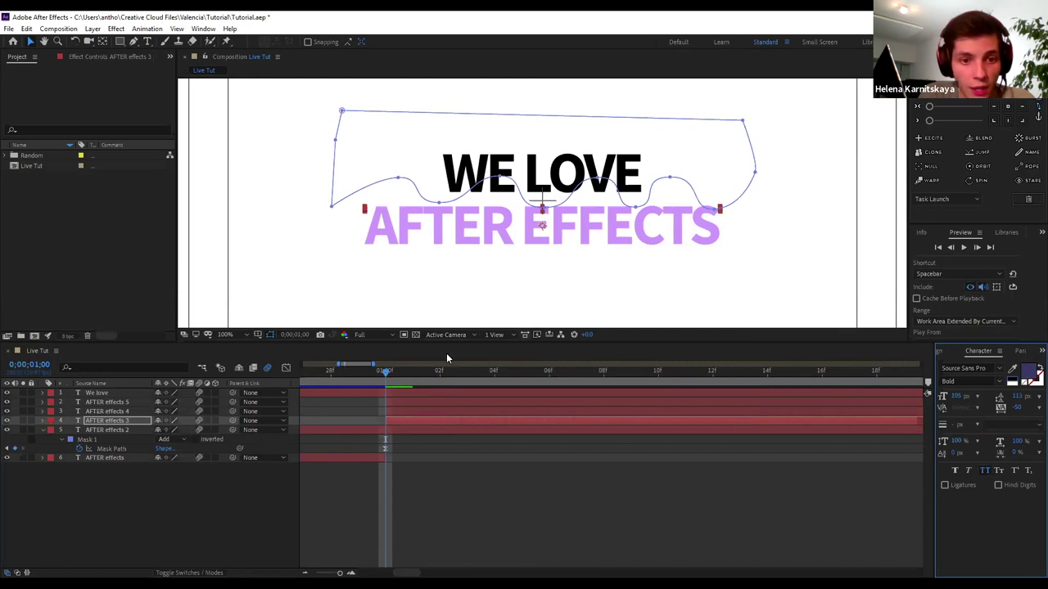
left_click(114, 410)
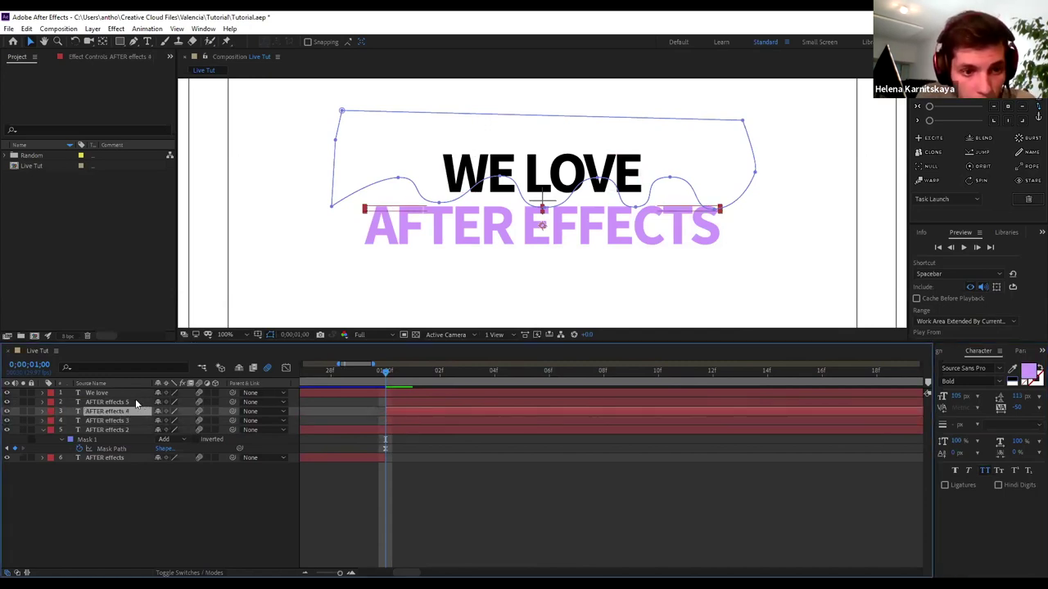
Select AFTER effects 5 and step frame by frame to find the 0;00;01;10 reveal frame
left_click(108, 402, "ctrl")
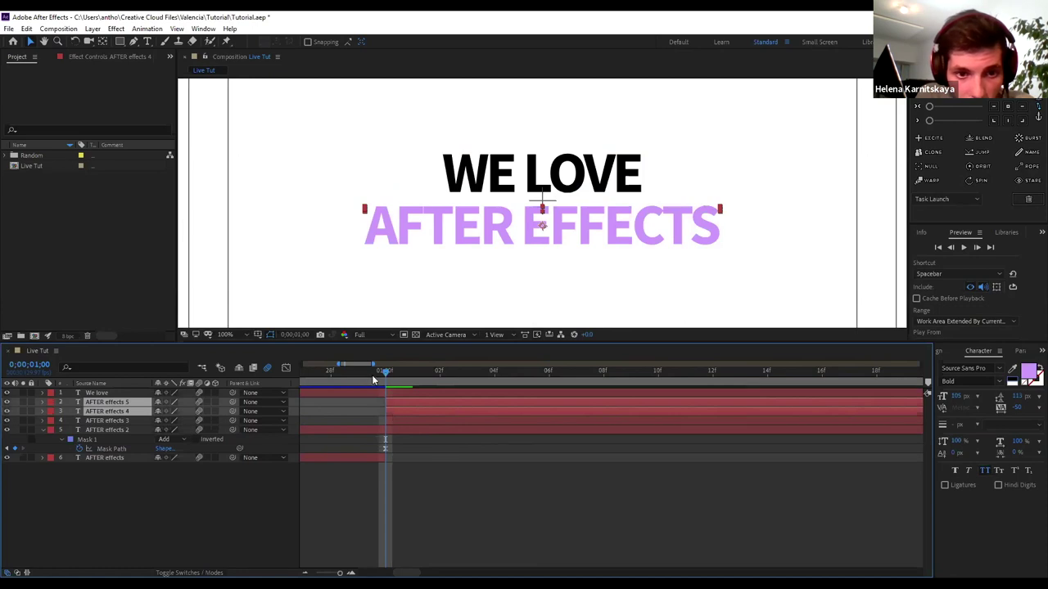
left_click_drag(361, 372, 354, 411)
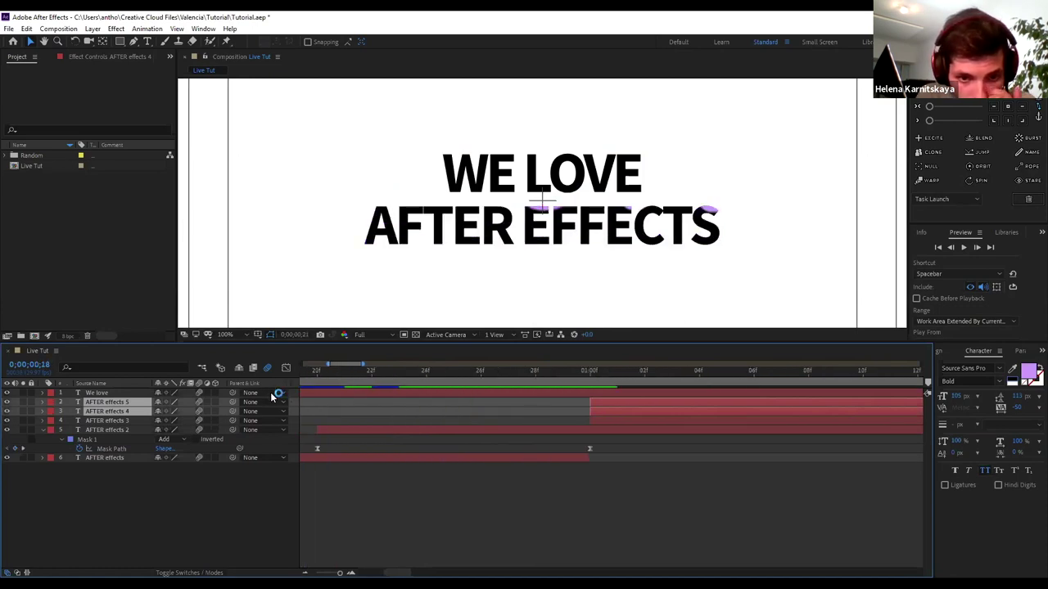
left_click_drag(354, 411, 632, 416)
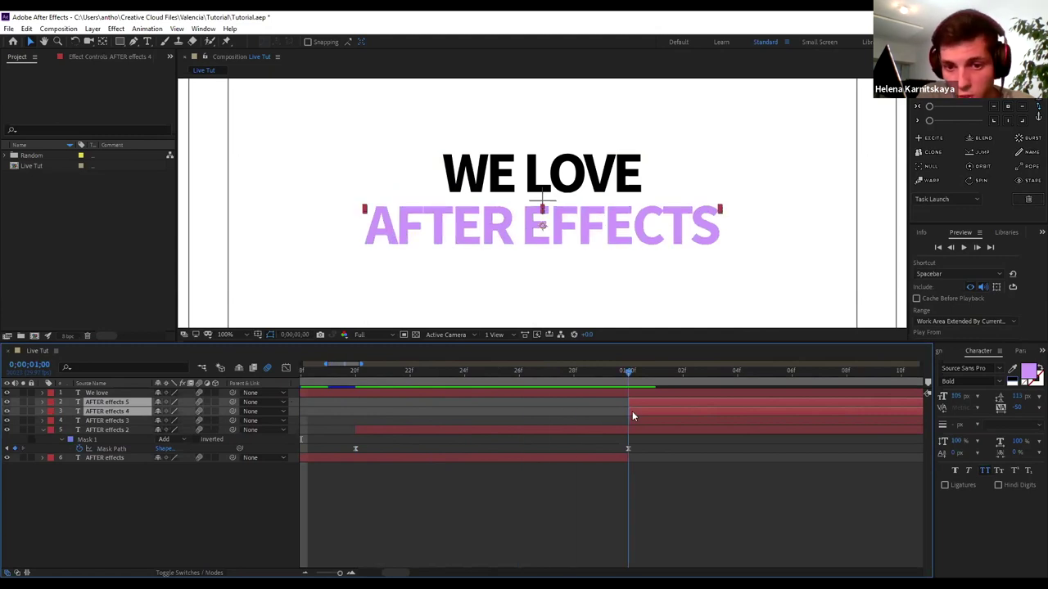
mouse_move(633, 410)
left_mouse_down()
mouse_move(749, 399)
mouse_move(867, 407)
left_mouse_up()
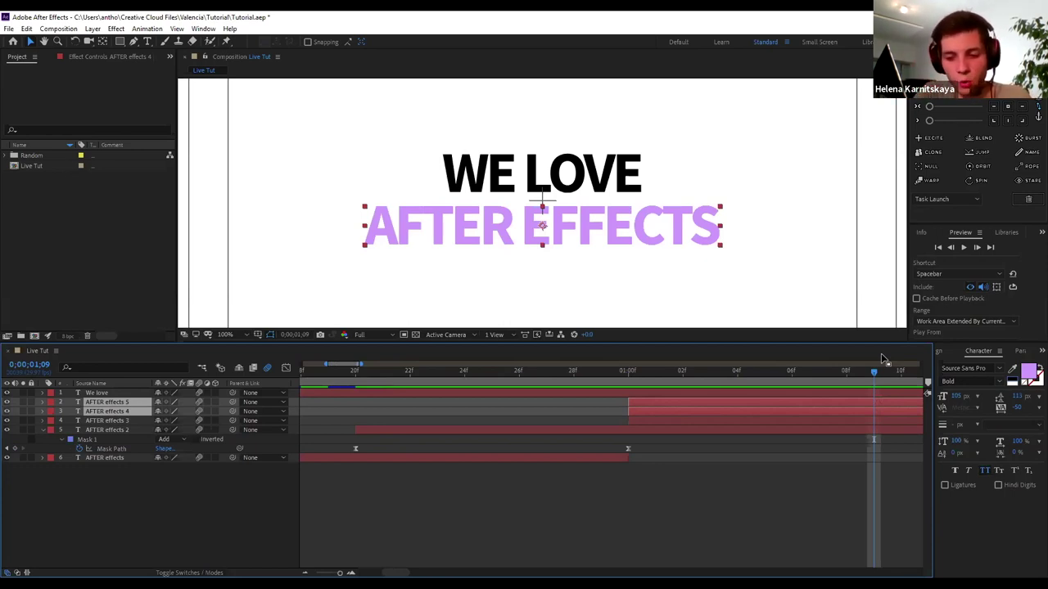
key("Page_Down")
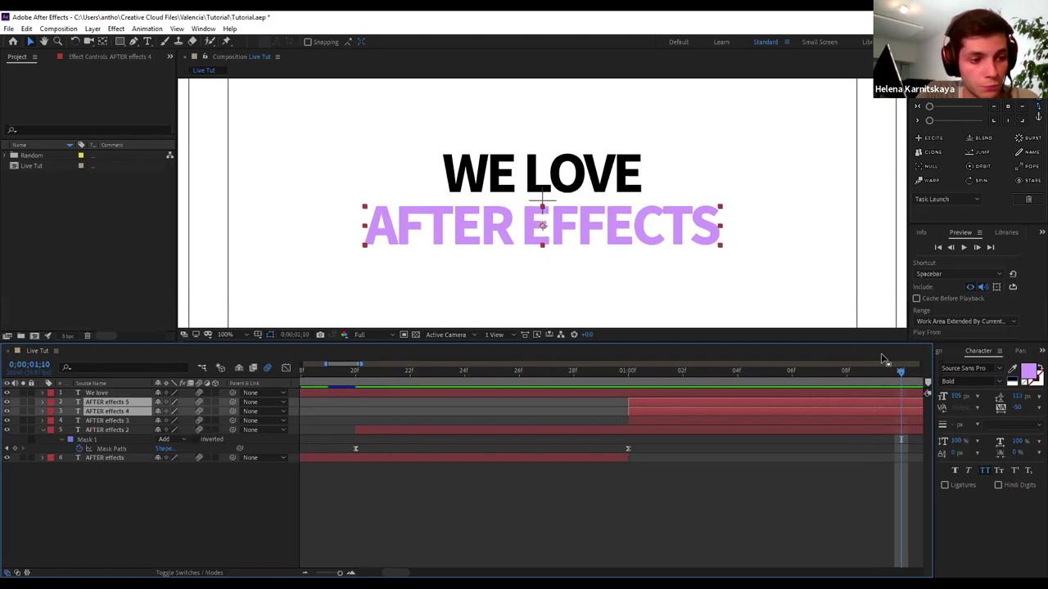
key("Page_Up")
key("Page_Down")
key("Page_Up")
key("Page_Down")
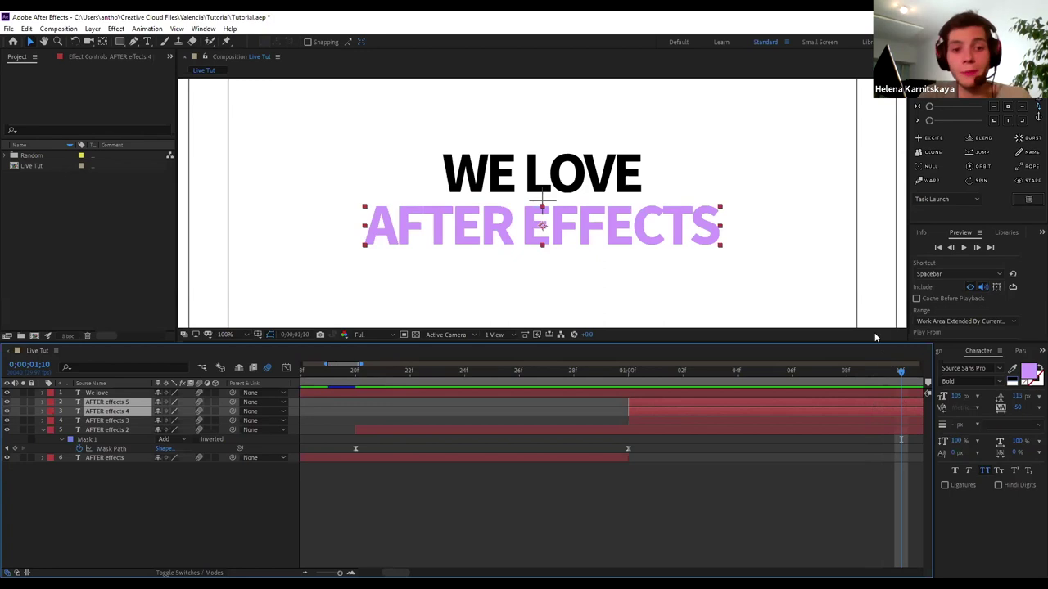
Drag AFTER effects 5 and 4 to start at 0;00;01;10, then select only AFTER effects 5
left_click_drag(638, 411, 908, 418)
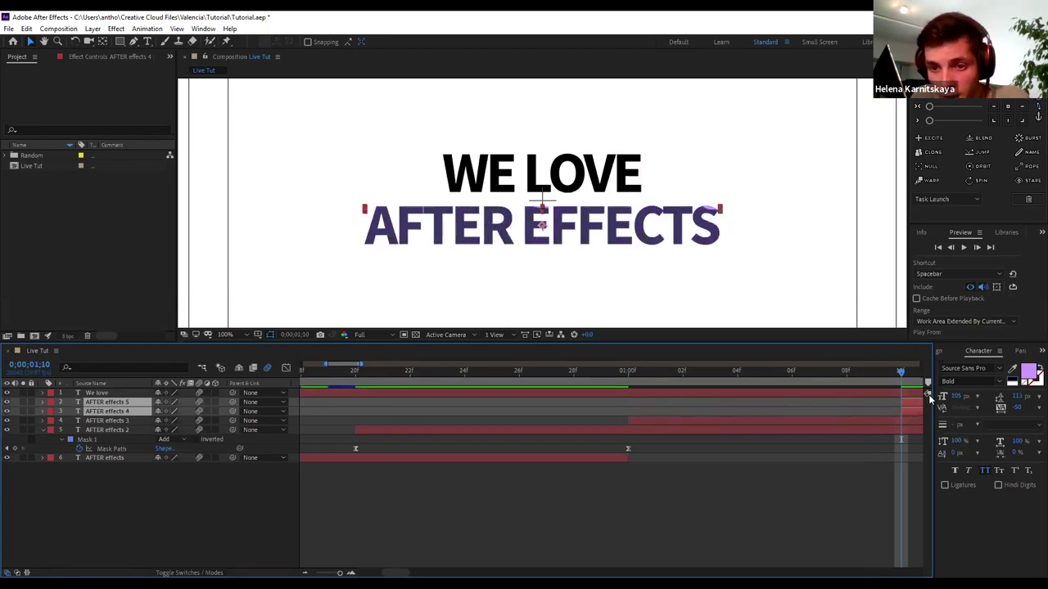
left_click(352, 365)
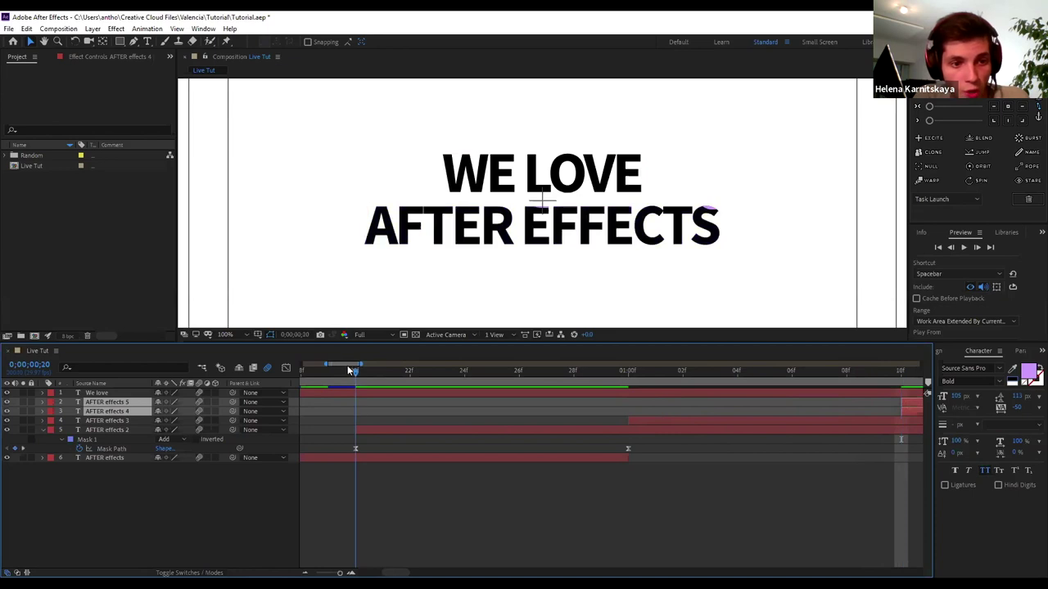
left_click_drag(356, 363, 384, 366)
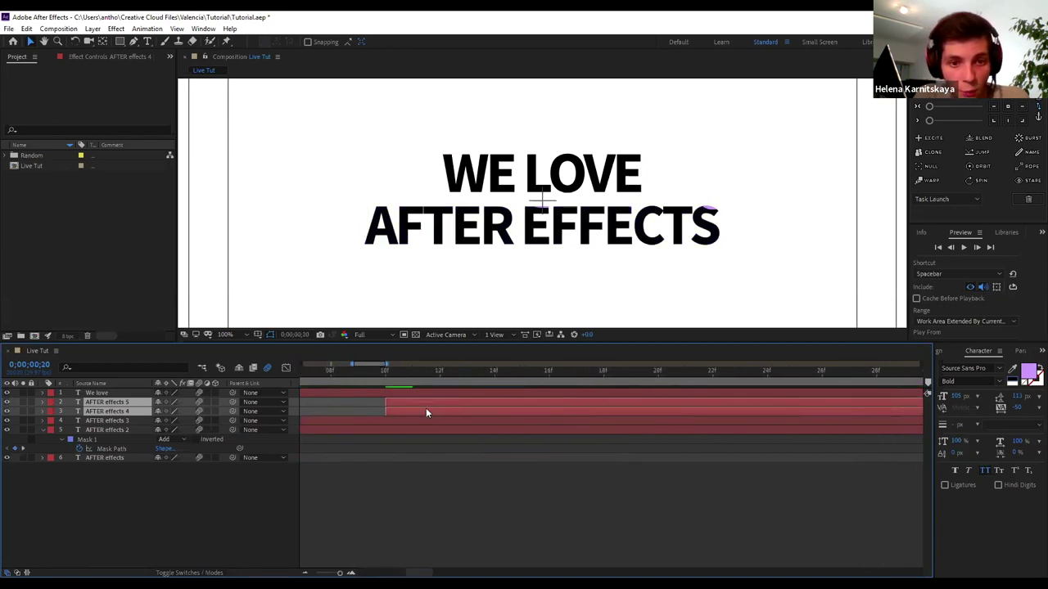
left_click(121, 421)
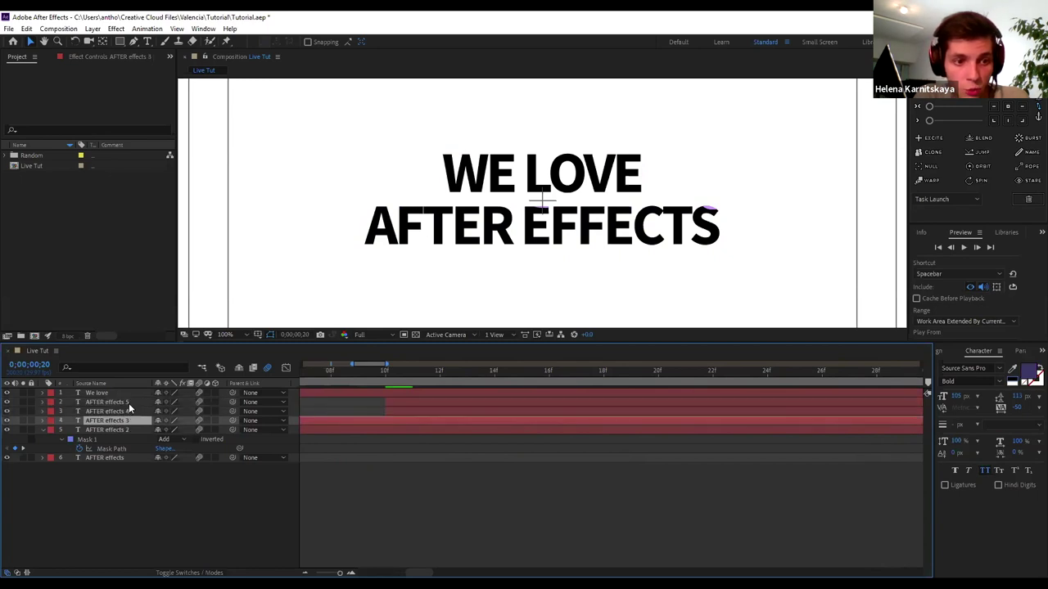
left_click(128, 402)
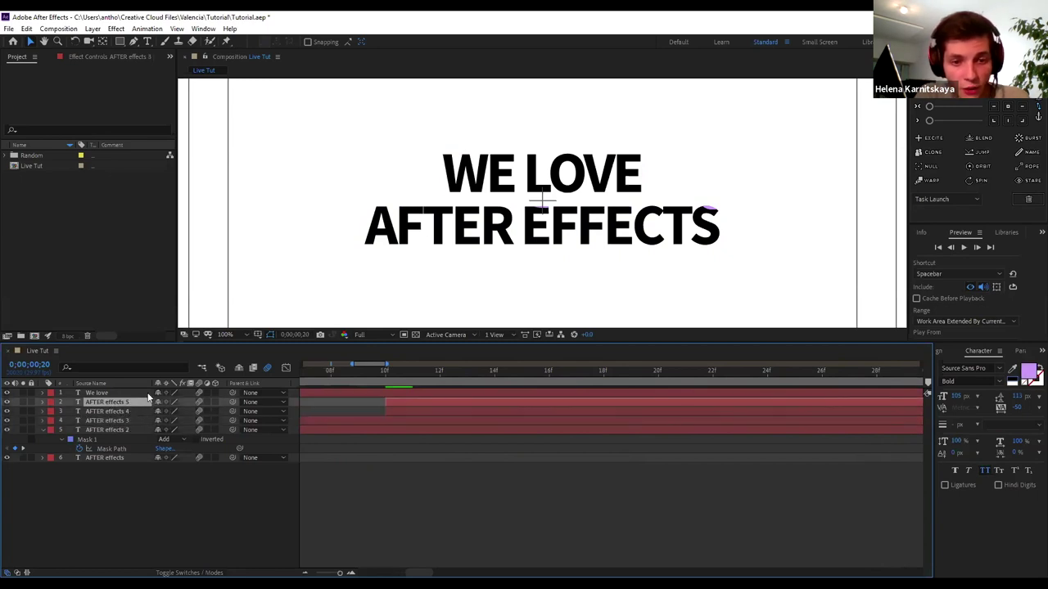
left_click(657, 373)
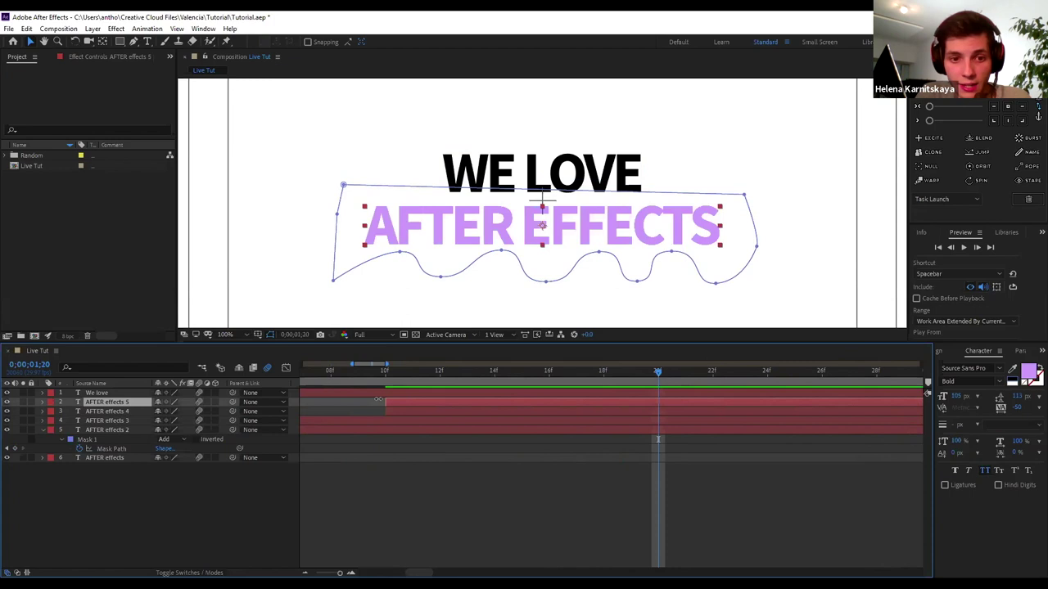
Shift AFTER effects 5 to start at 1;20 and set its text fill to hex 393665
left_click_drag(399, 406, 676, 409)
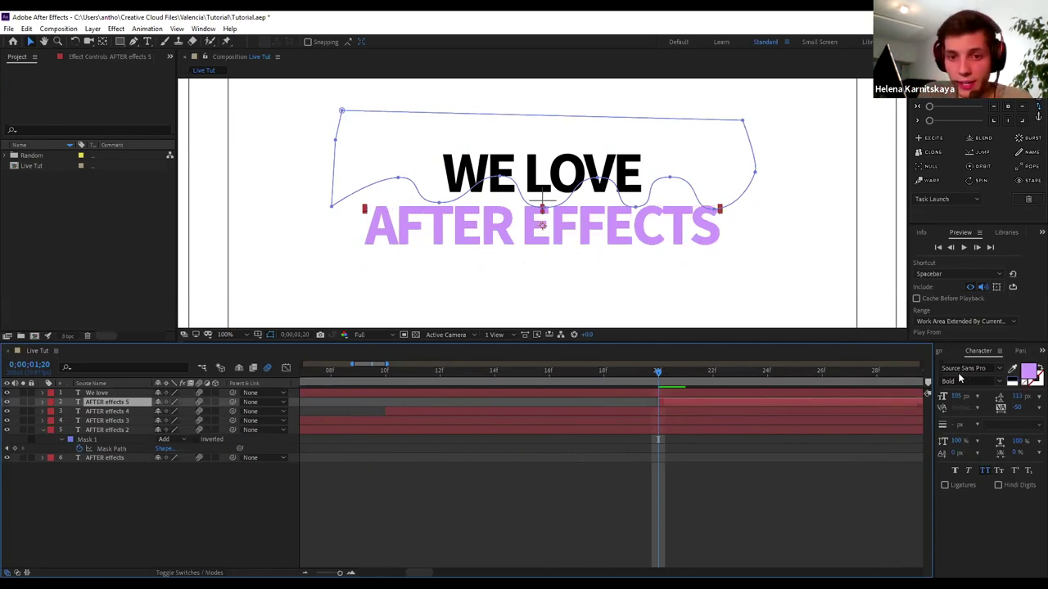
left_click(1029, 372)
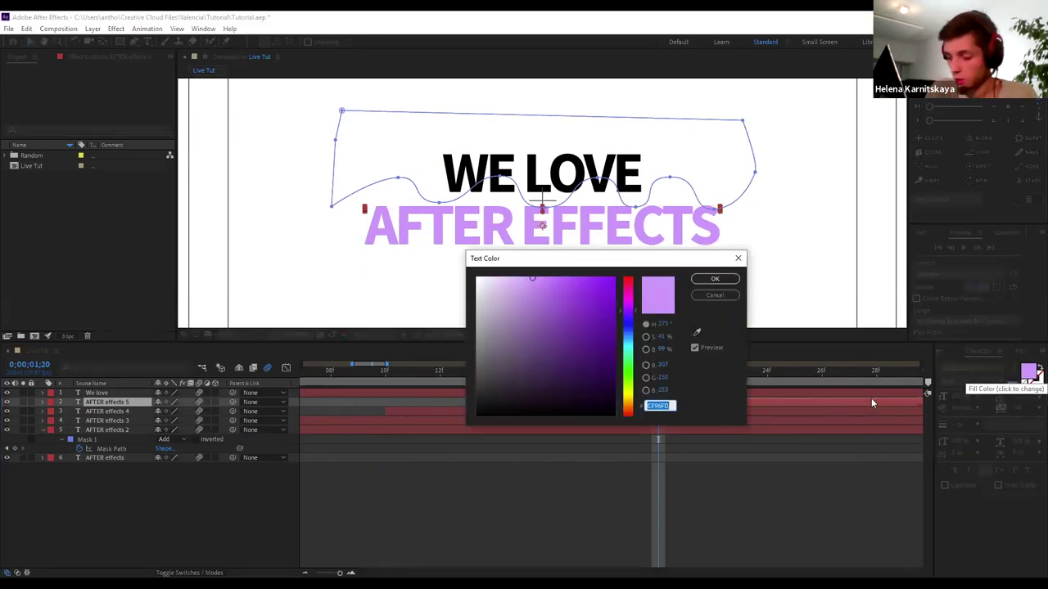
type("39")
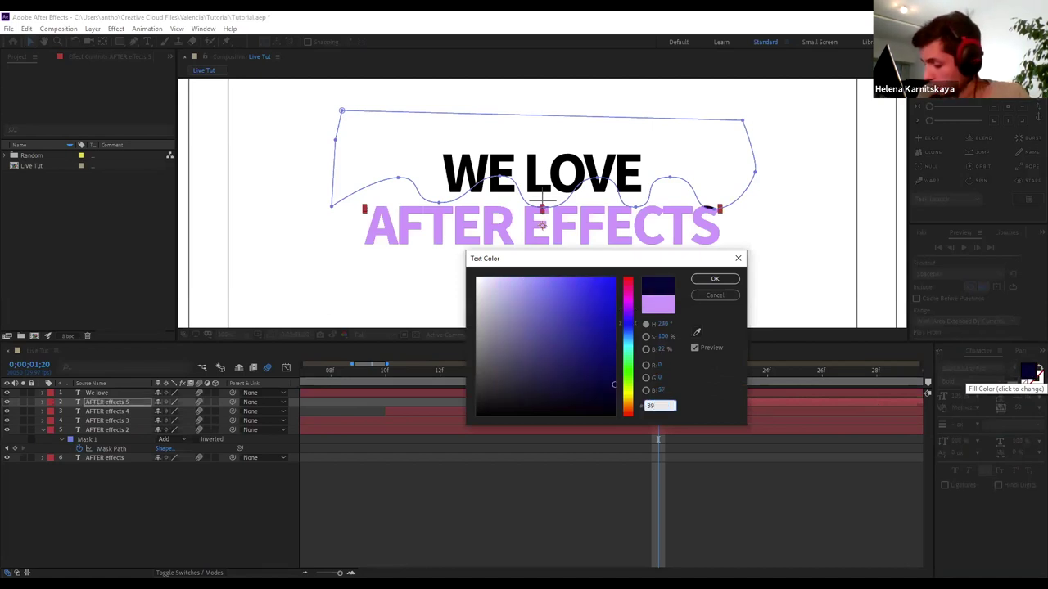
type("3665")
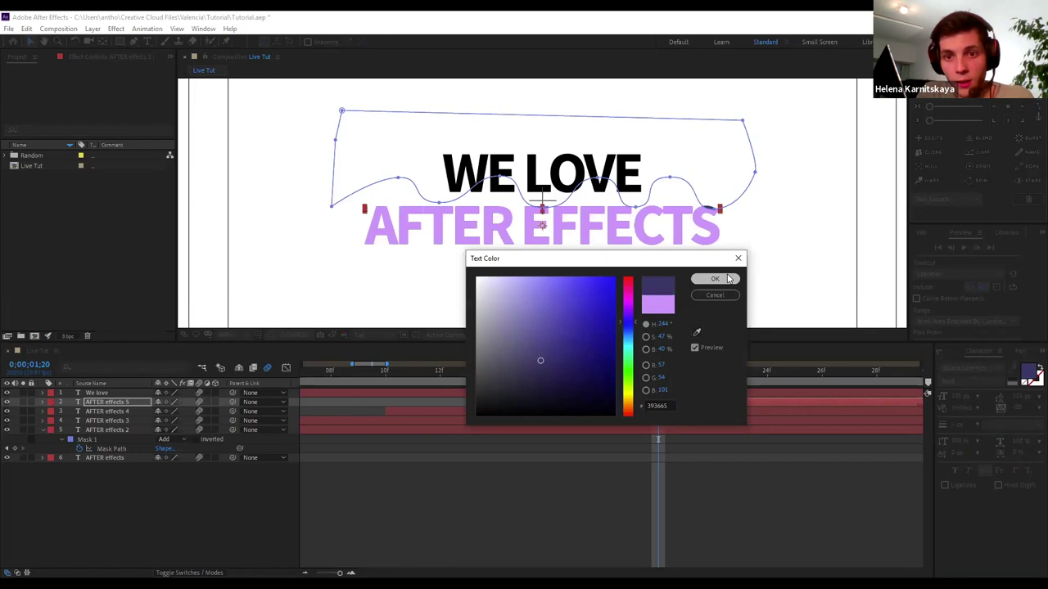
left_click(729, 279)
key("Home")
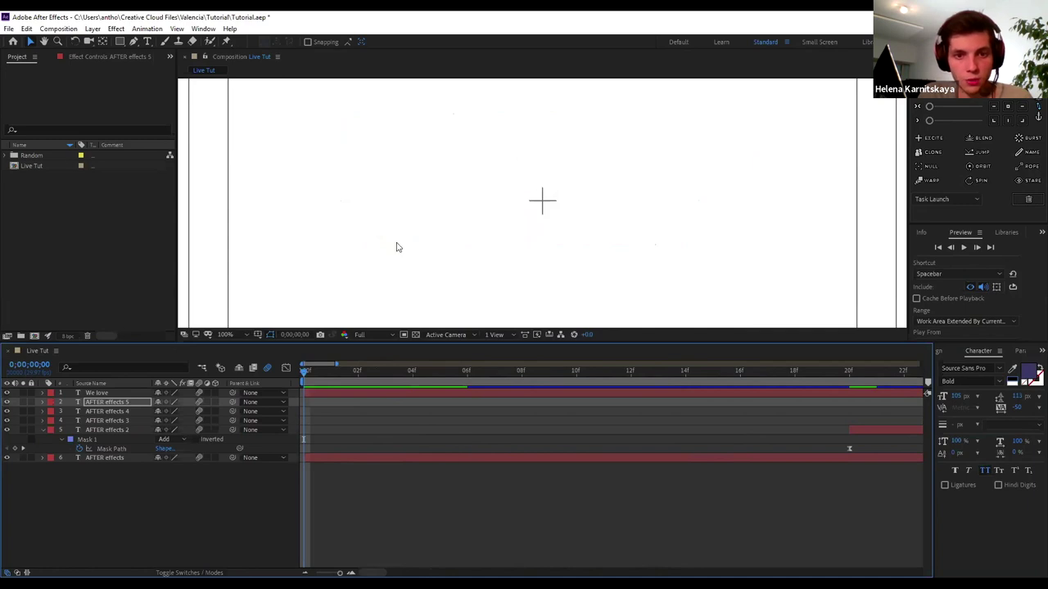
Zoom out and preview the staggered reveal from the start, stopping around 0;00;01;02
key("minus")
key("minus")
key("minus")
scroll(374, 159, "down", 2)
scroll(481, 230, "down", 2)
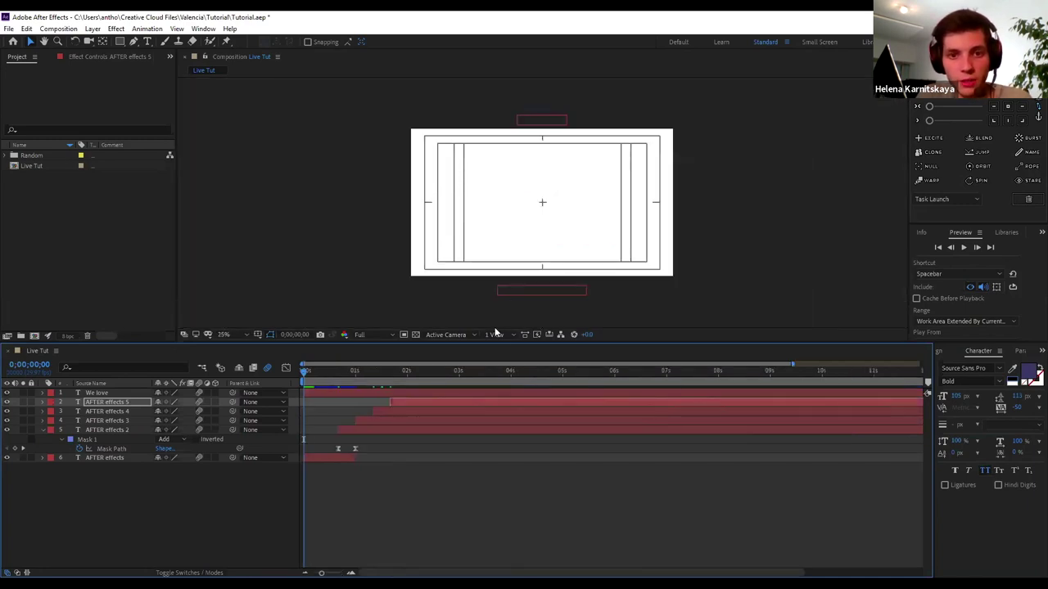
key("space")
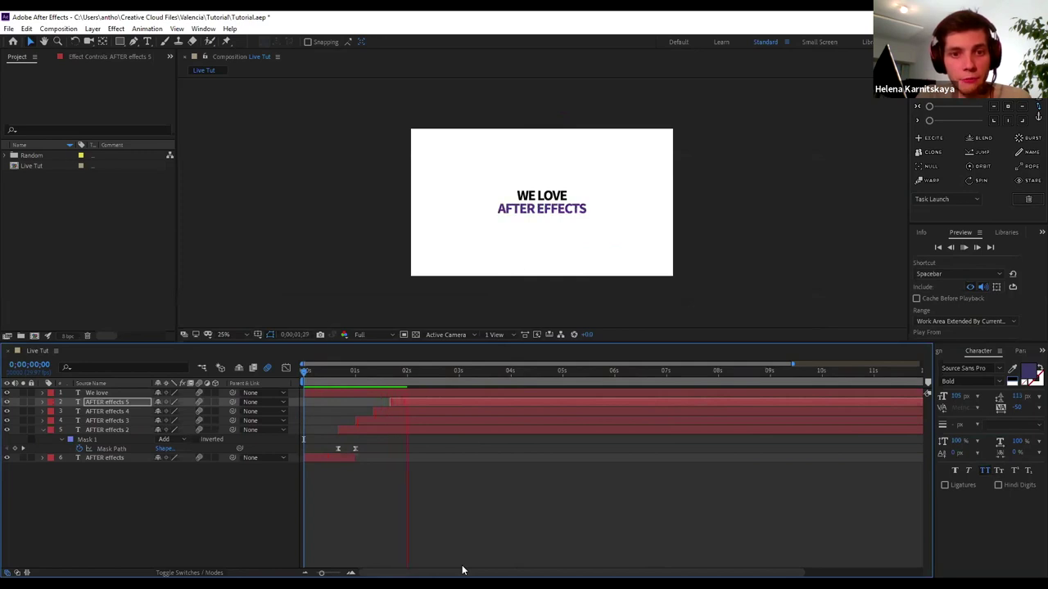
key("space")
key("space")
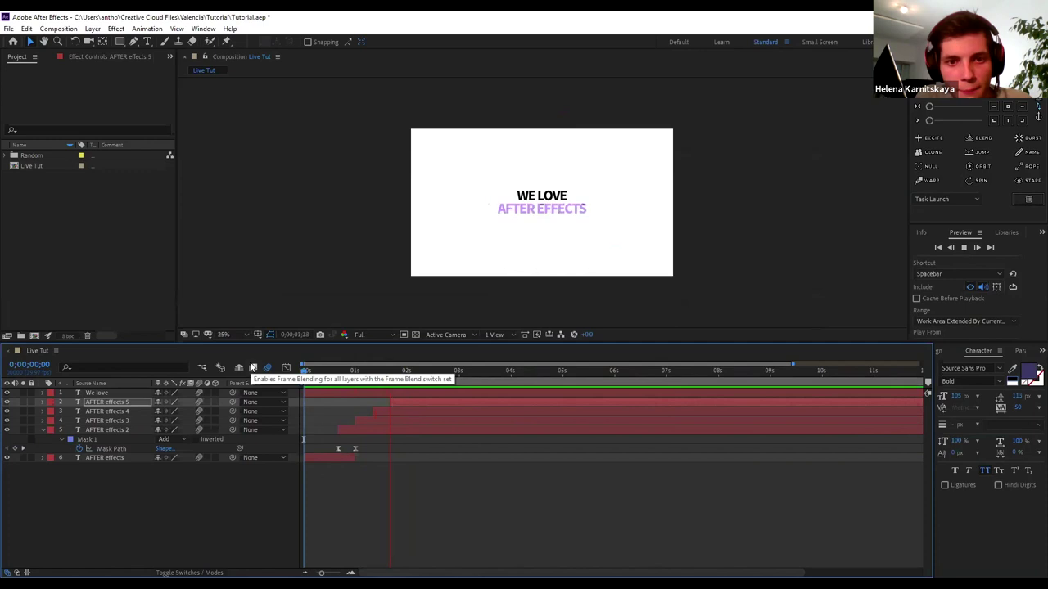
key("space")
left_click_drag(411, 377, 357, 385)
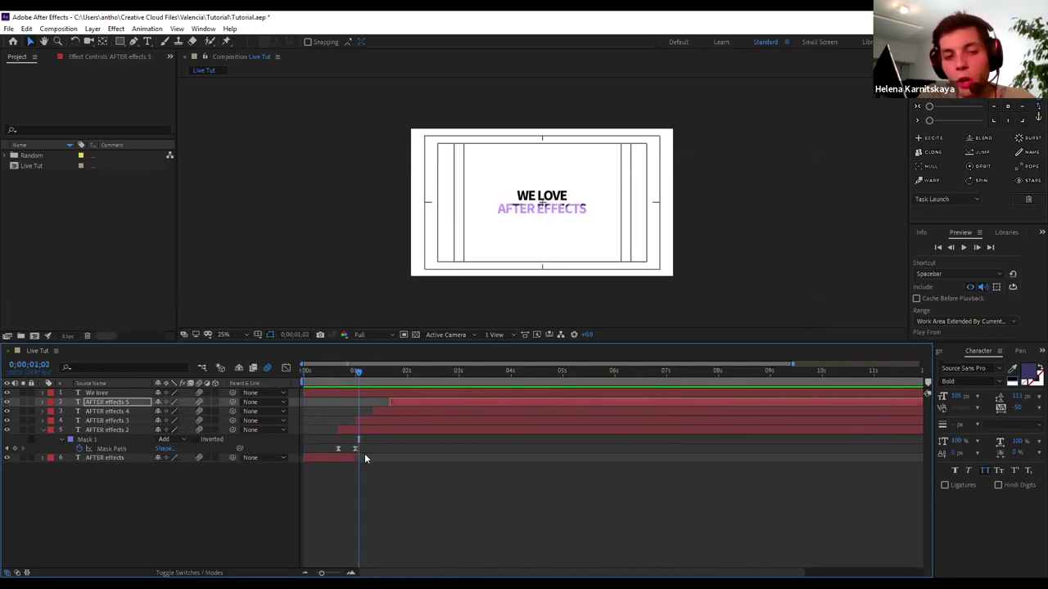
Select layers AFTER effects 5 through AFTER effects 2
left_click(108, 427)
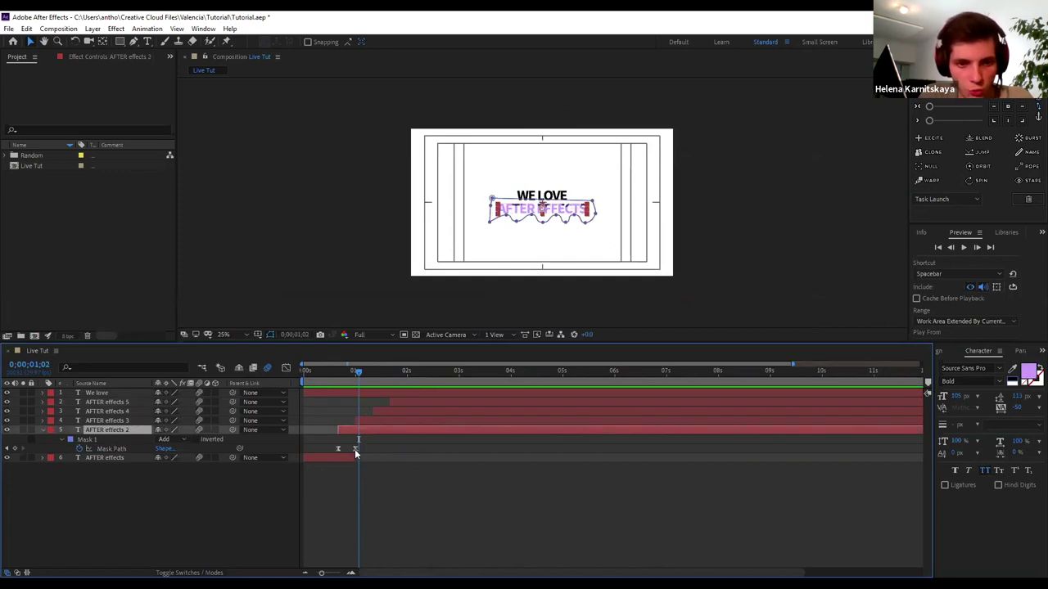
left_click(115, 402)
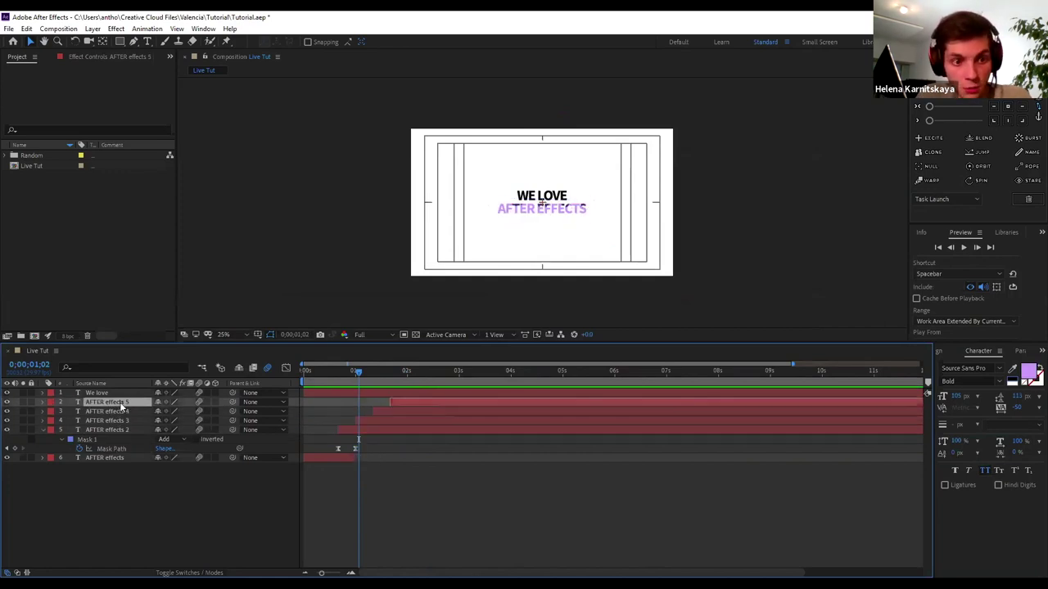
left_click(123, 430, "shift")
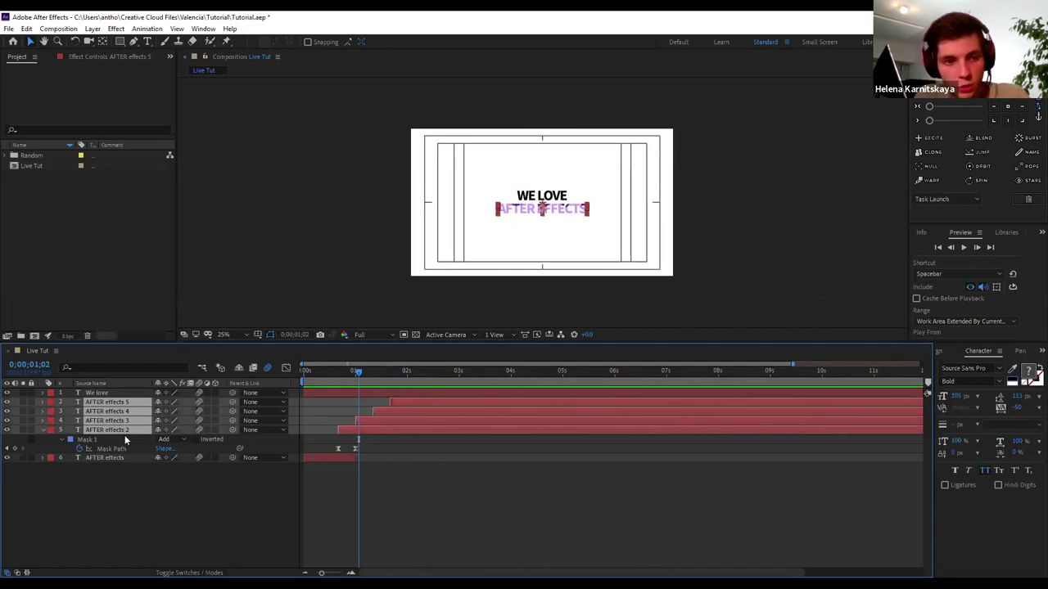
Show the Mask Path keyframes and select the ending mask keyframe on all four layers
key("m")
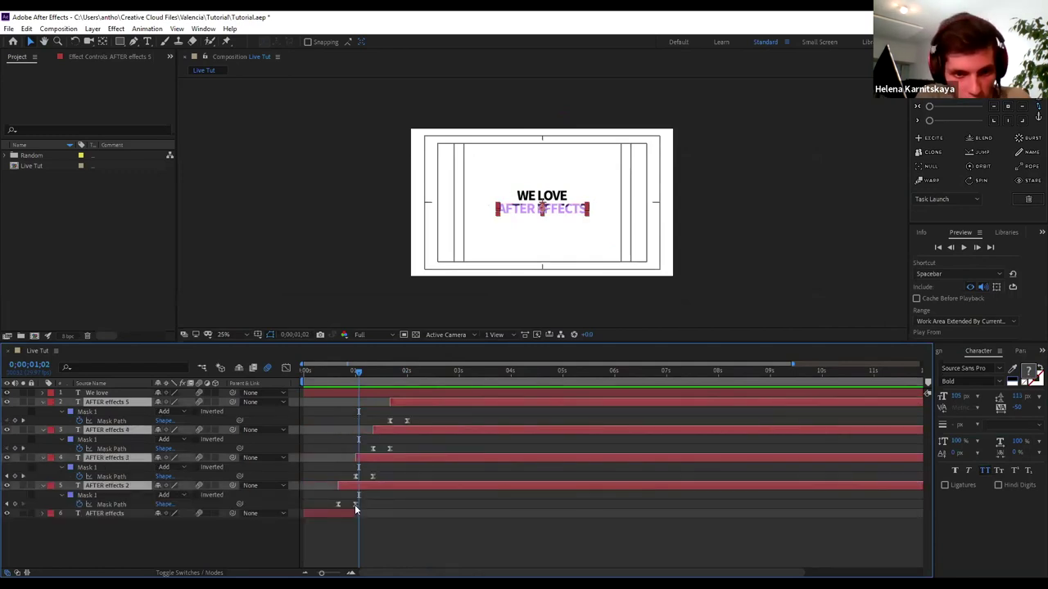
left_click(354, 504)
left_click(372, 476, "shift")
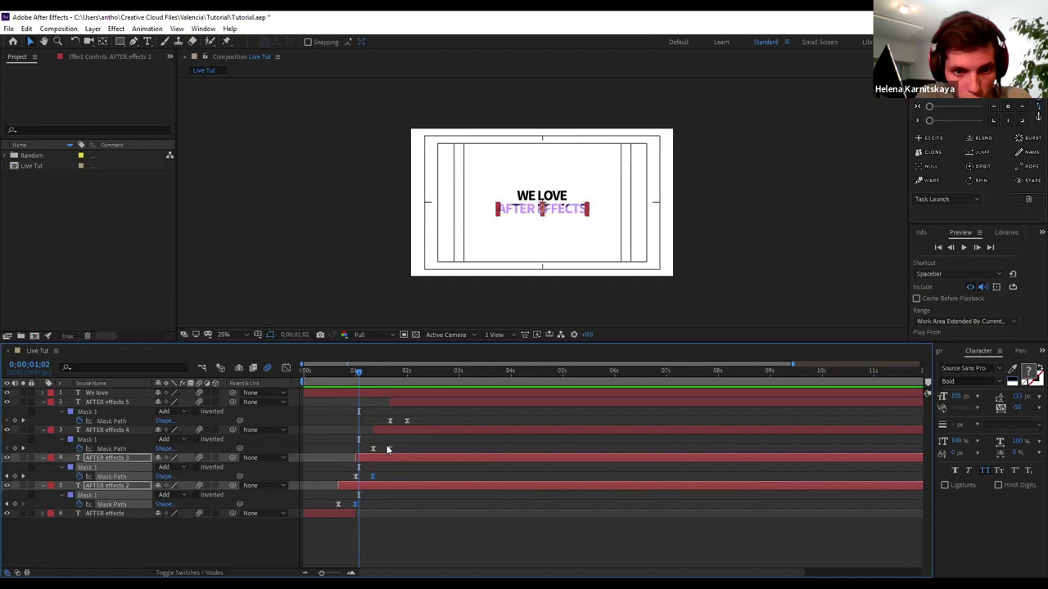
left_click(388, 447, "shift")
left_click(406, 422, "shift")
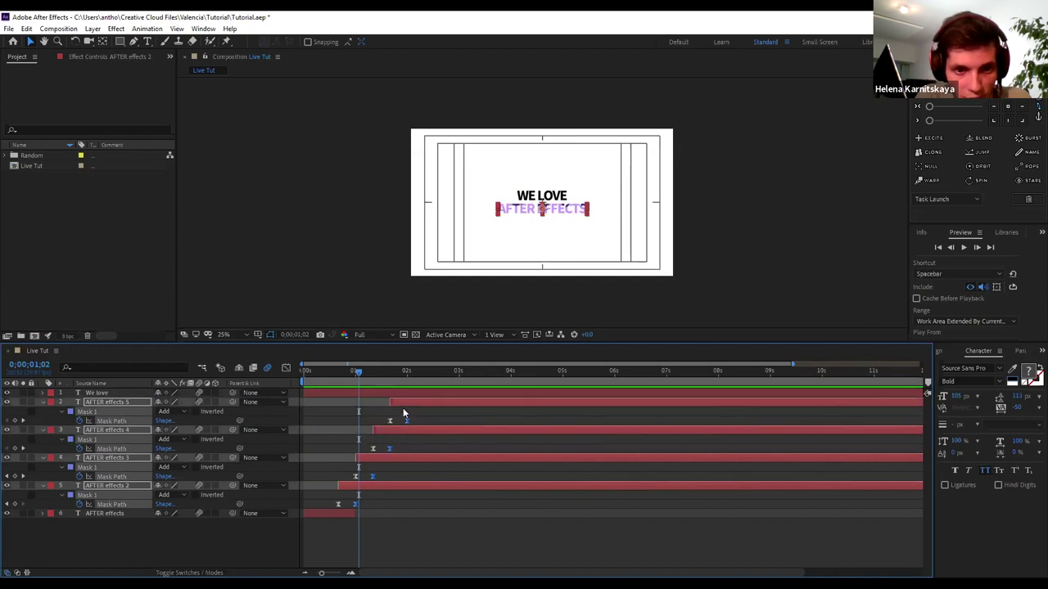
left_click(353, 372)
left_click(353, 373)
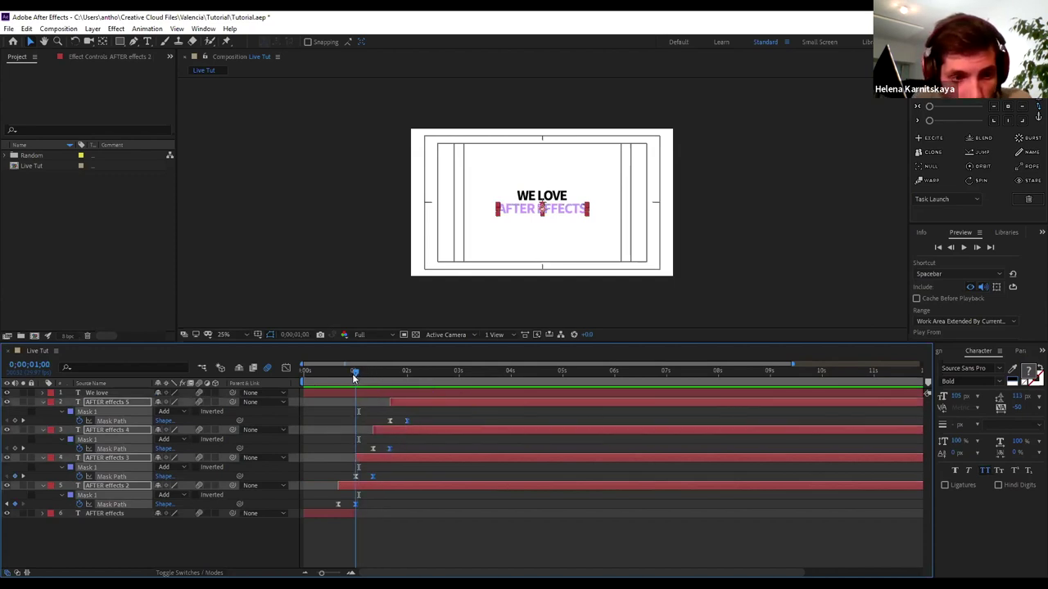
mouse_move(353, 373)
left_mouse_down()
mouse_move(379, 375)
mouse_move(353, 388)
mouse_move(373, 392)
left_mouse_up()
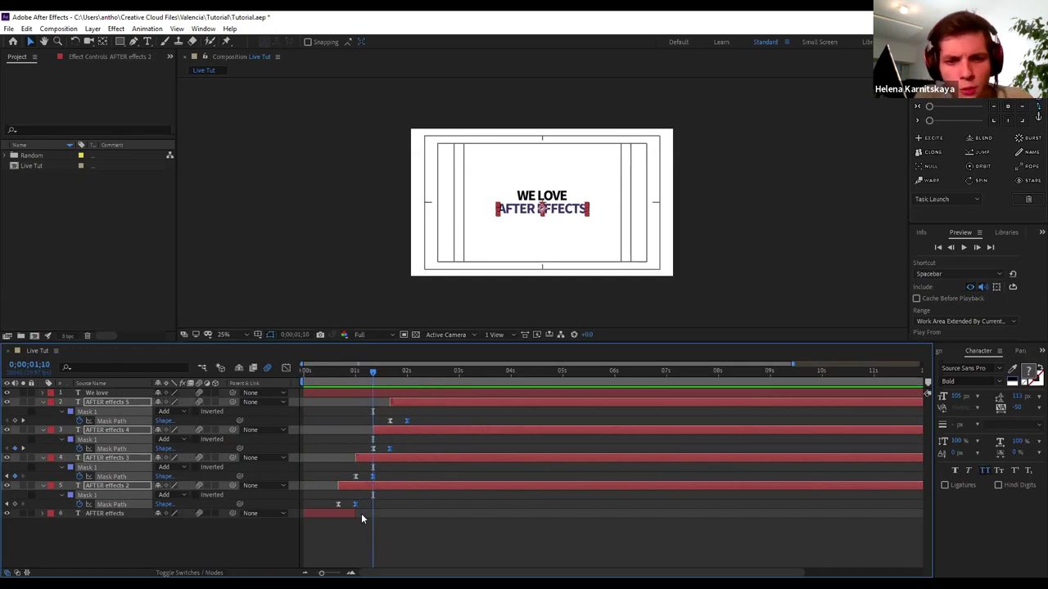
Shift the ending mask keyframes later to slow the reveal, review it, and deselect
left_click_drag(357, 504, 374, 505)
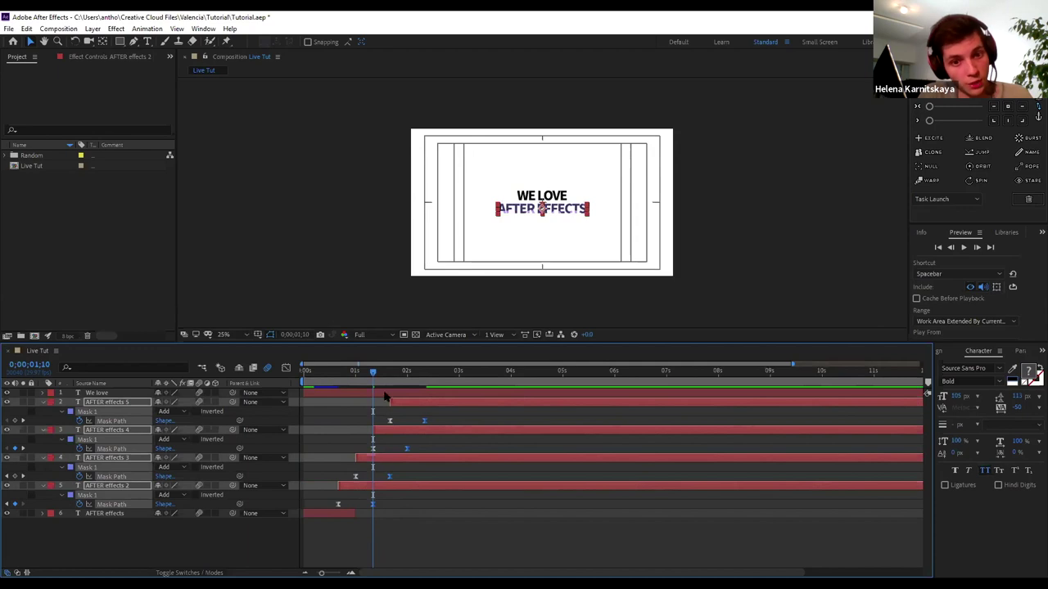
left_click_drag(373, 372, 339, 379)
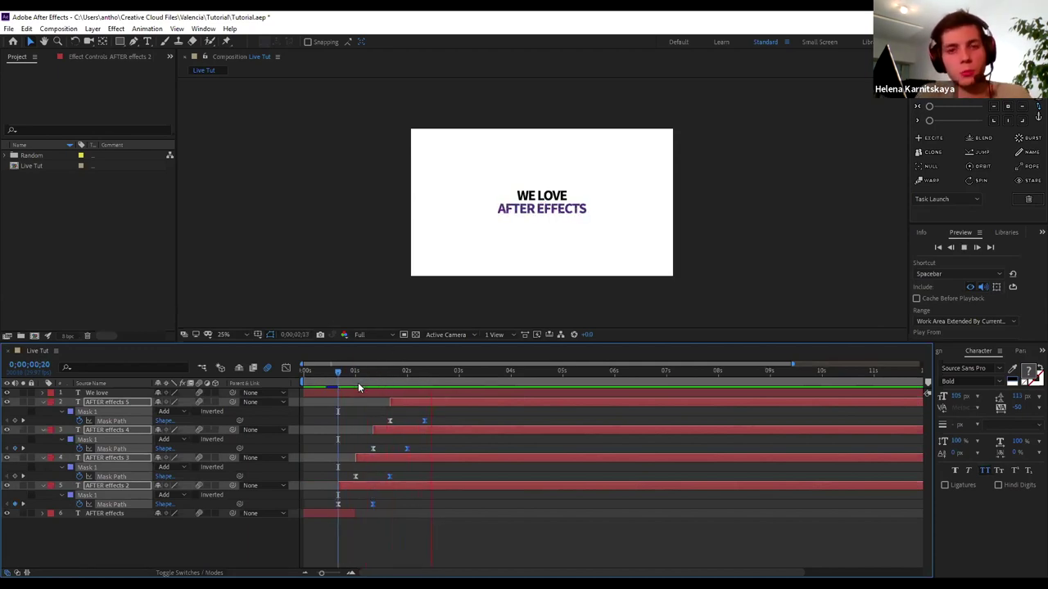
left_click(432, 382)
mouse_move(439, 372)
left_mouse_down()
mouse_move(449, 371)
mouse_move(425, 378)
left_mouse_up()
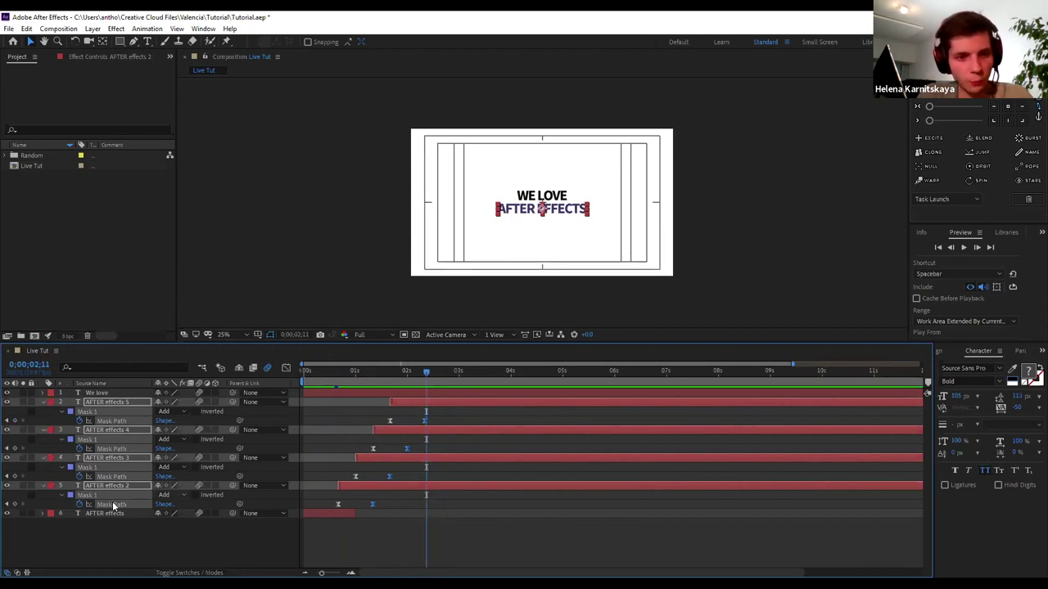
left_click(161, 536)
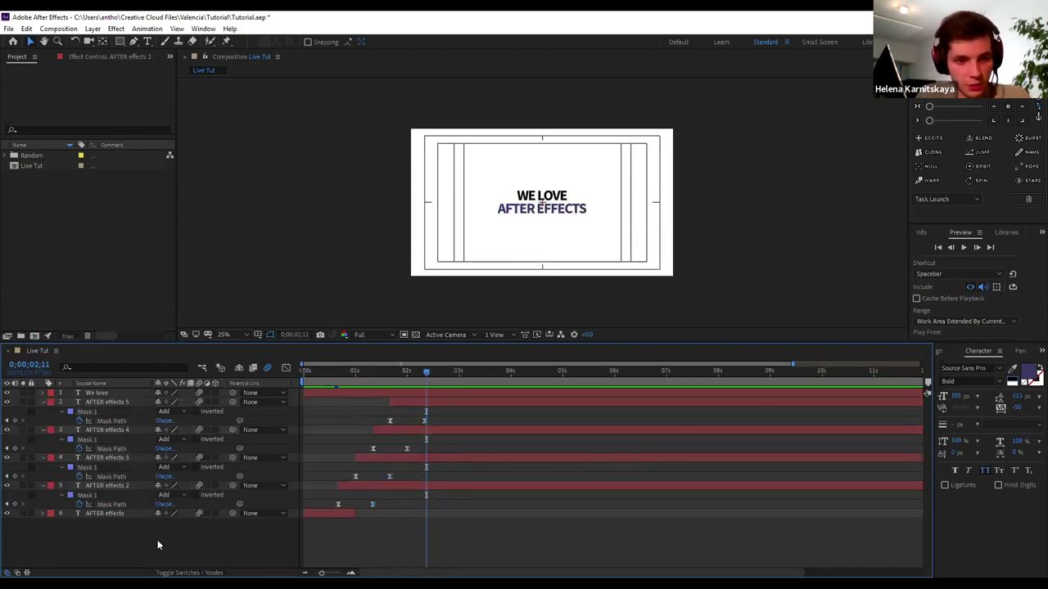
Collapse all layer properties and duplicate the AFTER effects 5 layer
key("ctrl+a")
key("u")
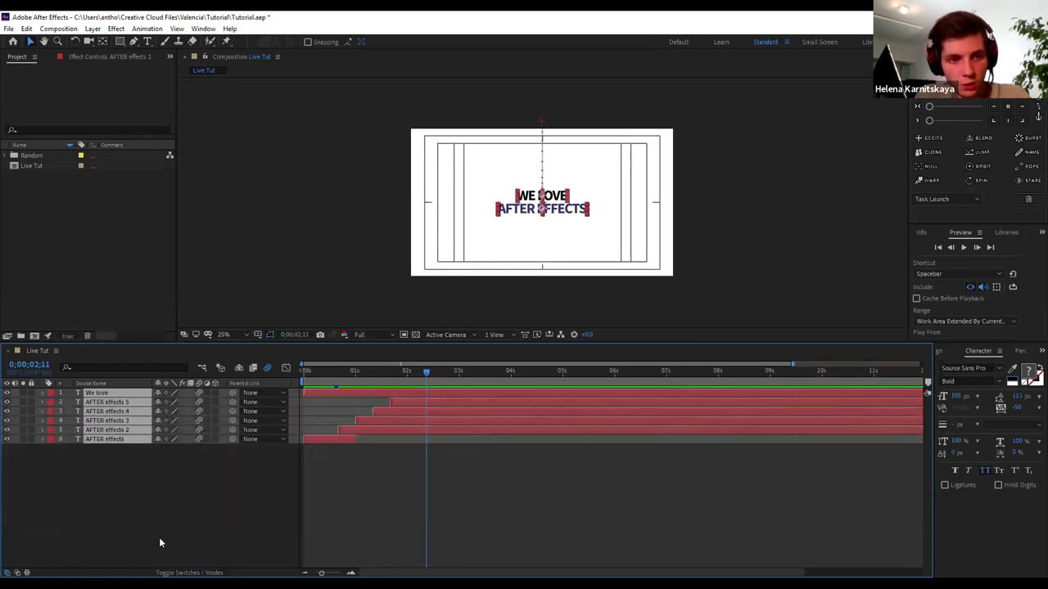
left_click(209, 480)
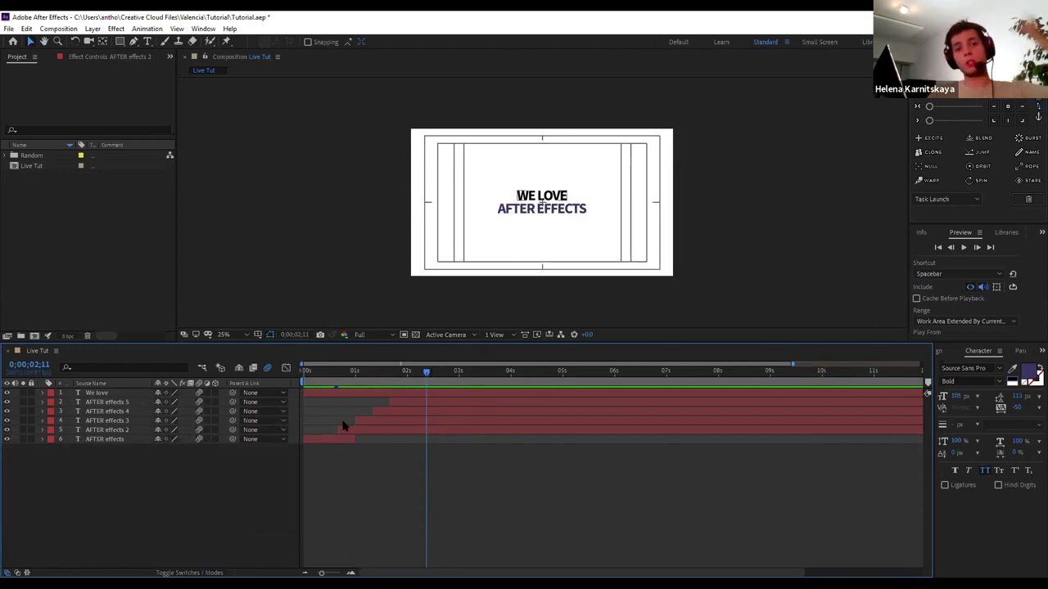
left_click(120, 403)
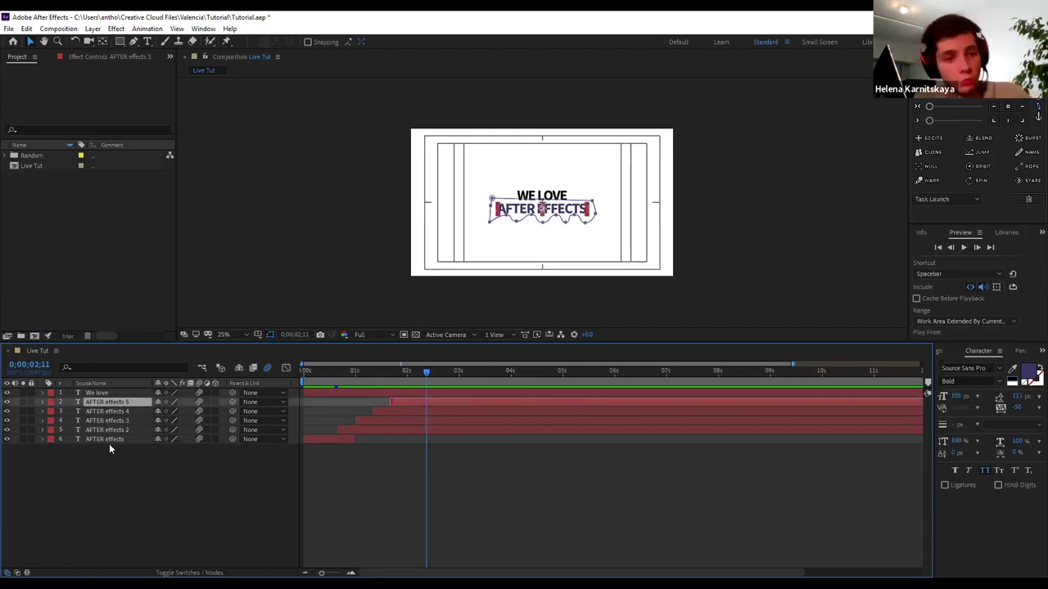
left_click(163, 513)
left_click(128, 404)
key("ctrl+d")
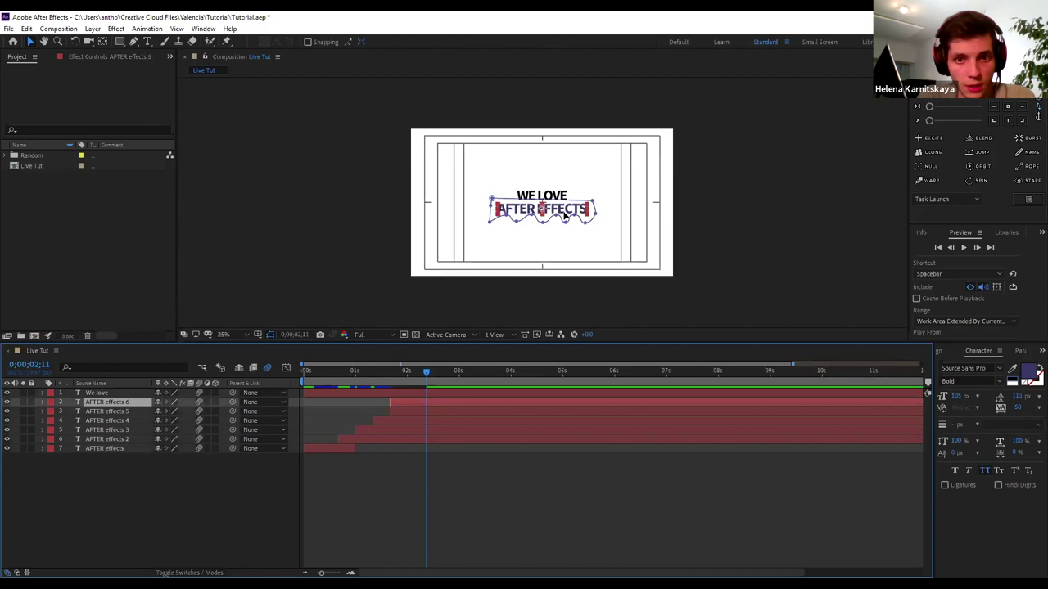
Trim the new AFTER effects 6 copy to start at about 0;00;02;20
key("m")
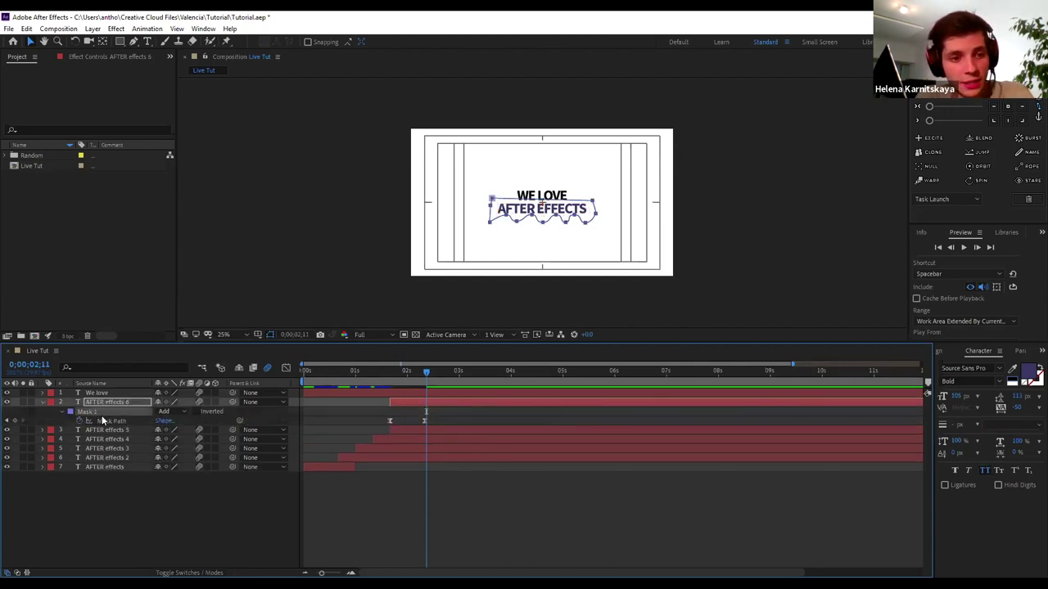
key("m")
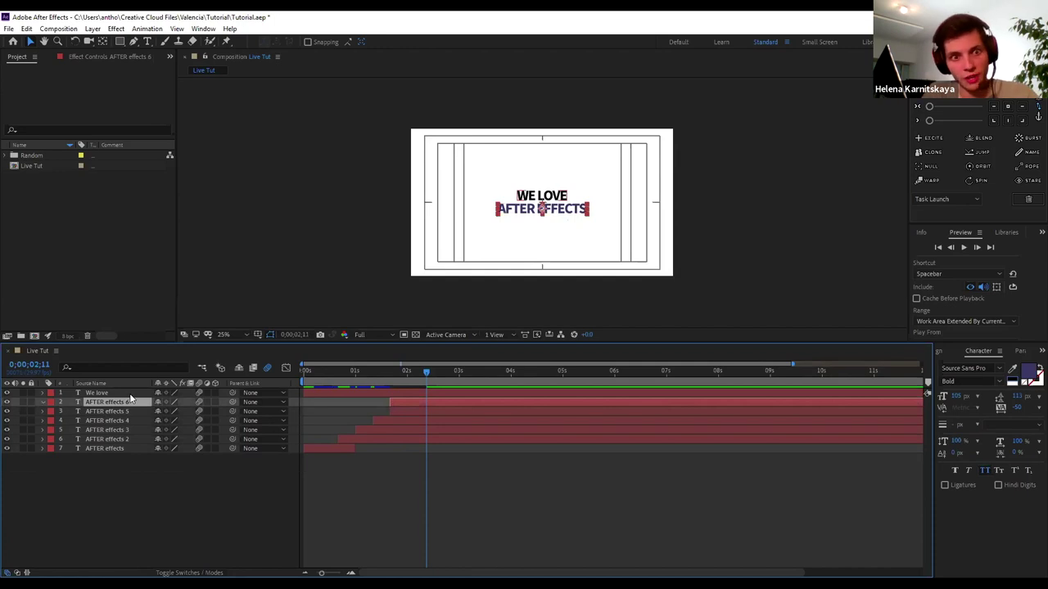
left_click(118, 411)
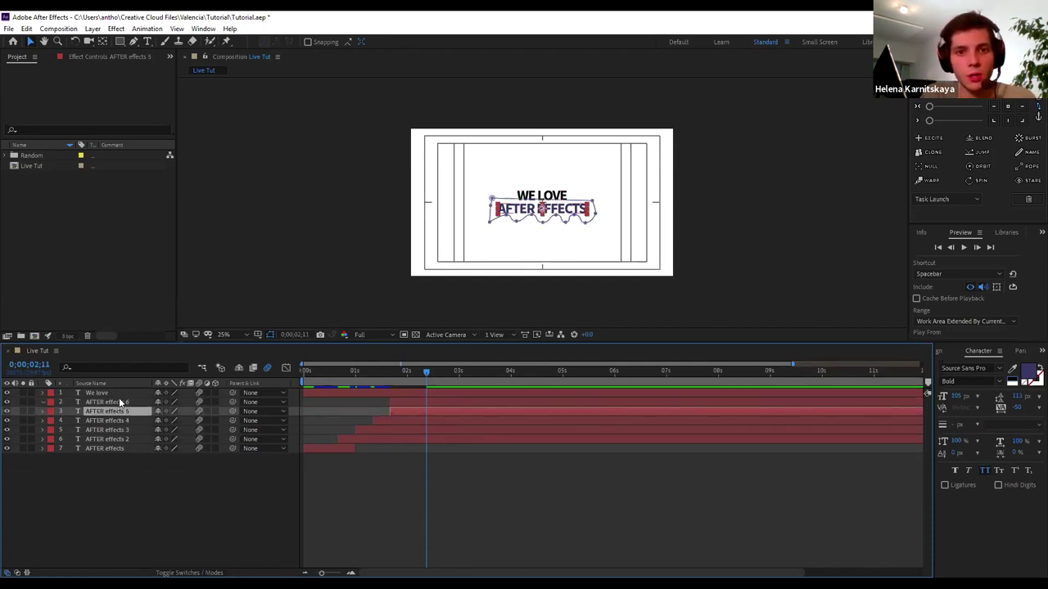
left_click(119, 399)
left_click_drag(425, 373, 355, 381)
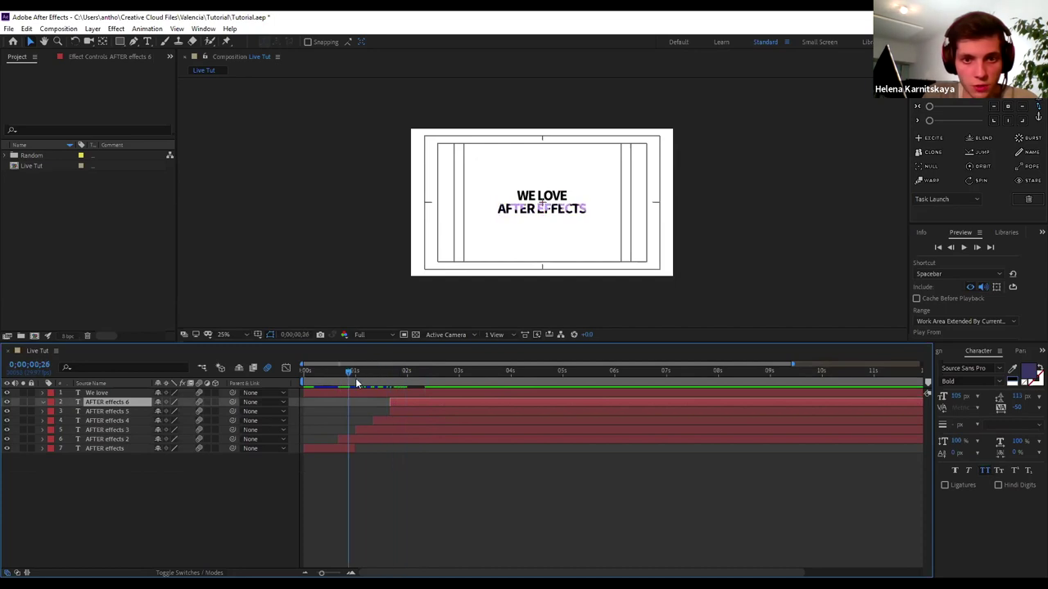
mouse_move(354, 381)
left_mouse_down()
mouse_move(389, 407)
mouse_move(455, 406)
left_mouse_up()
left_click_drag(383, 372, 415, 378)
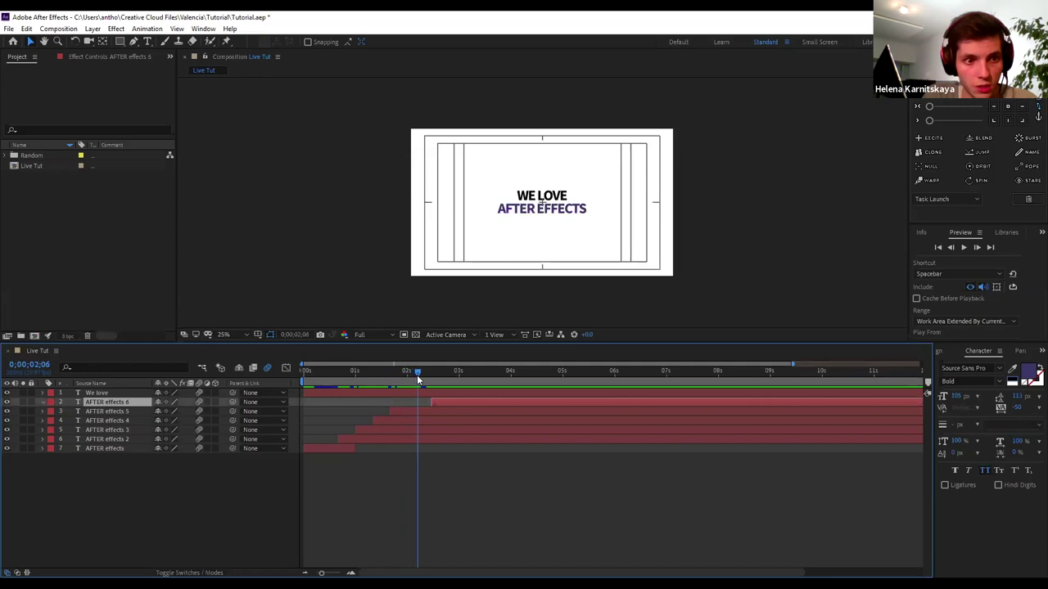
left_click_drag(415, 378, 440, 371)
key("alt+bracketleft")
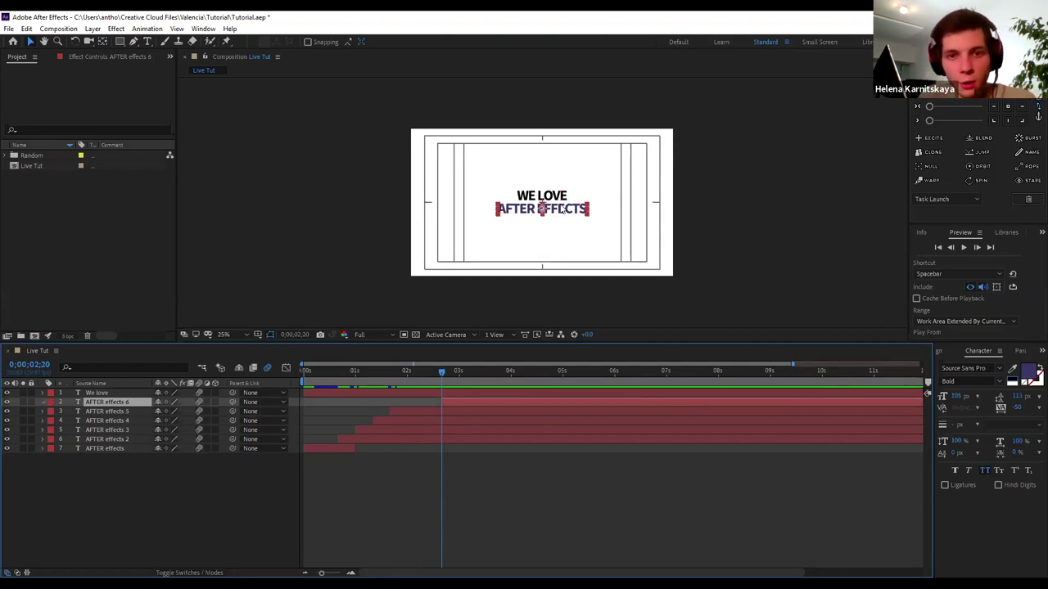
key("ctrl+t")
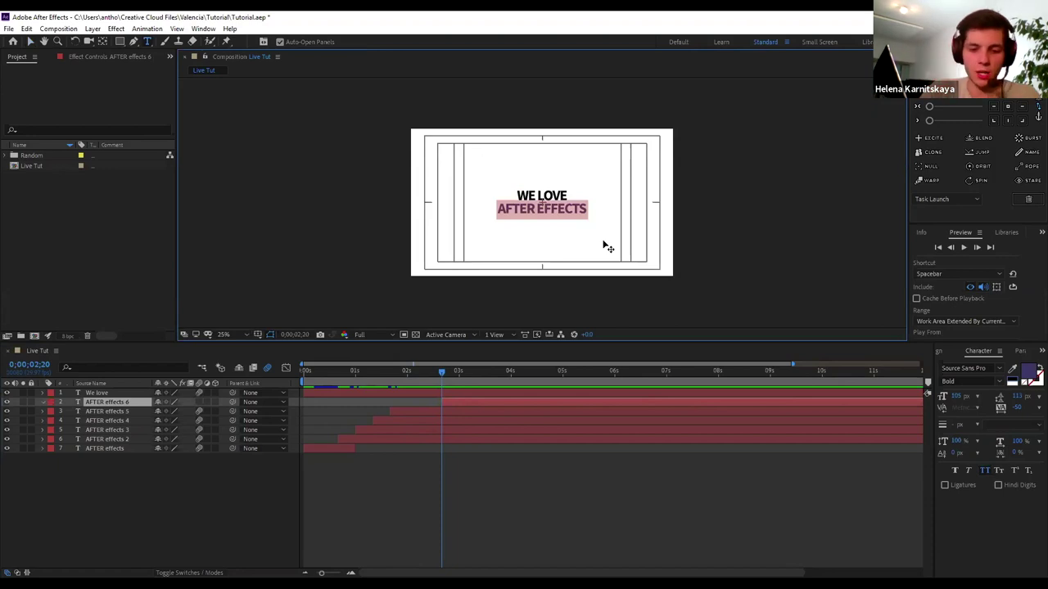
Change the copy's text to 'Premiere pro' and centre it horizontally in the frame
type("A")
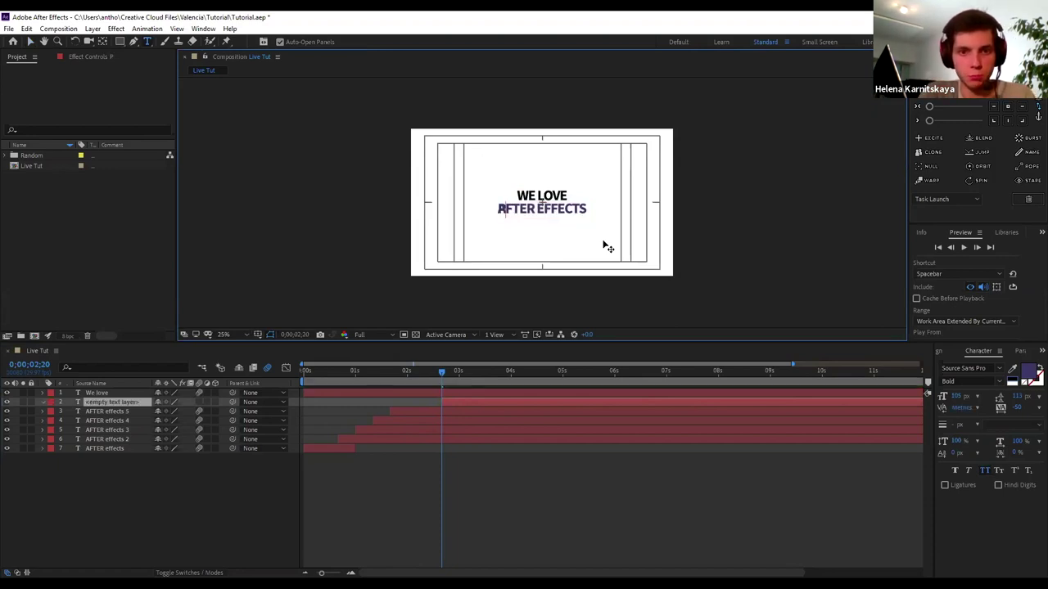
type("f")
type("iere pro")
key("ctrl+a")
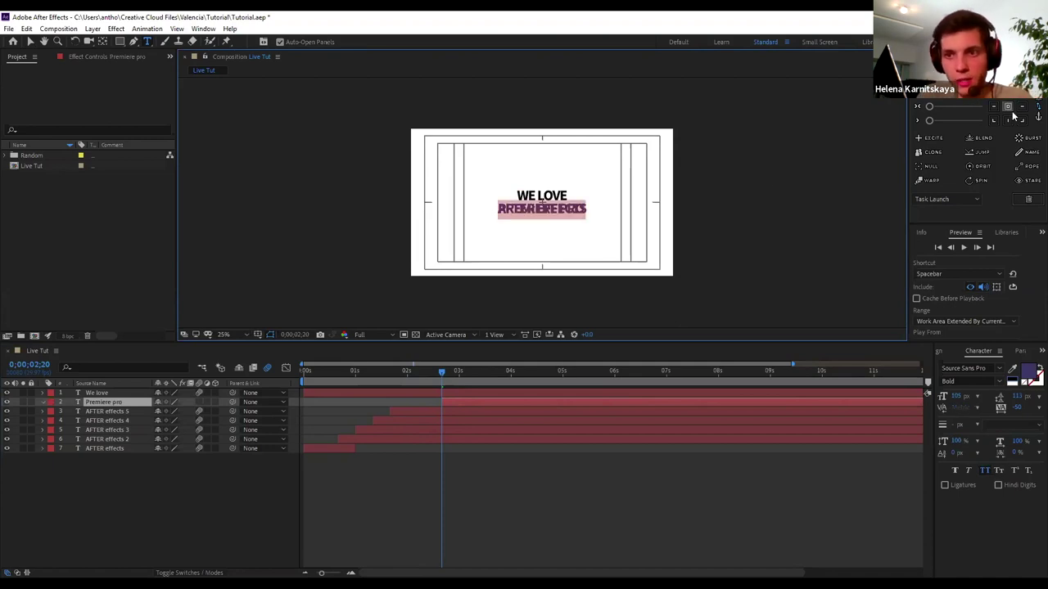
left_click(1007, 106)
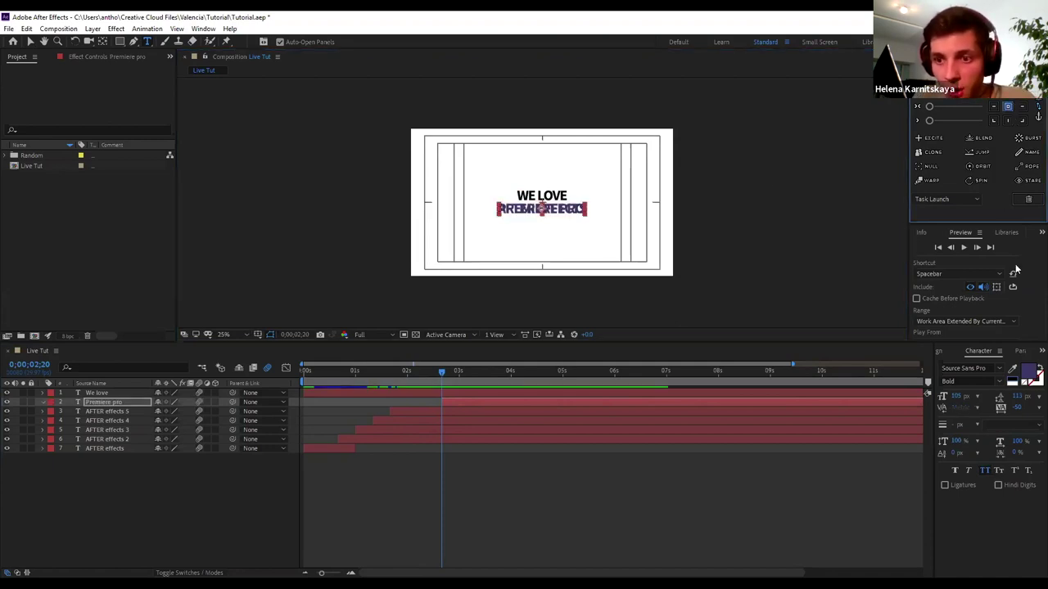
left_click(940, 352)
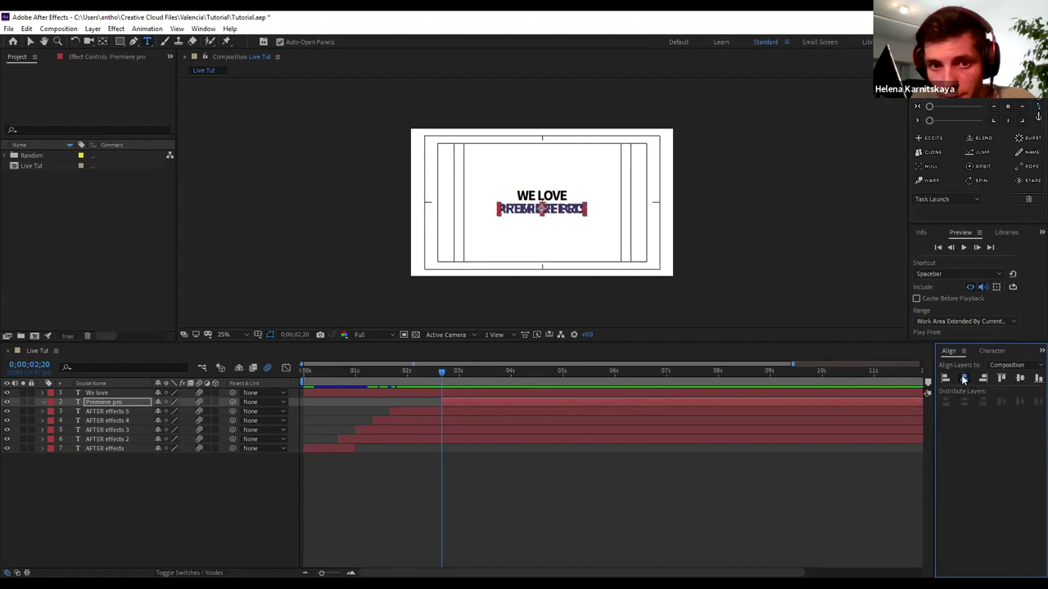
left_click(963, 378)
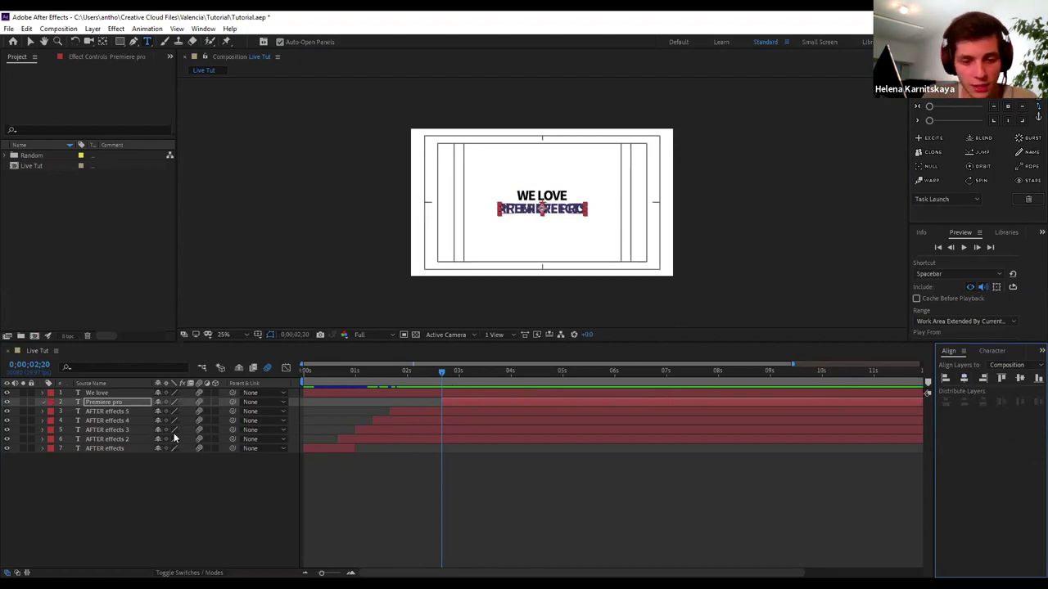
Keyframe Position from X 2260 at 2;20 to centre at 3;05, eased, and show the speed graph
key("p")
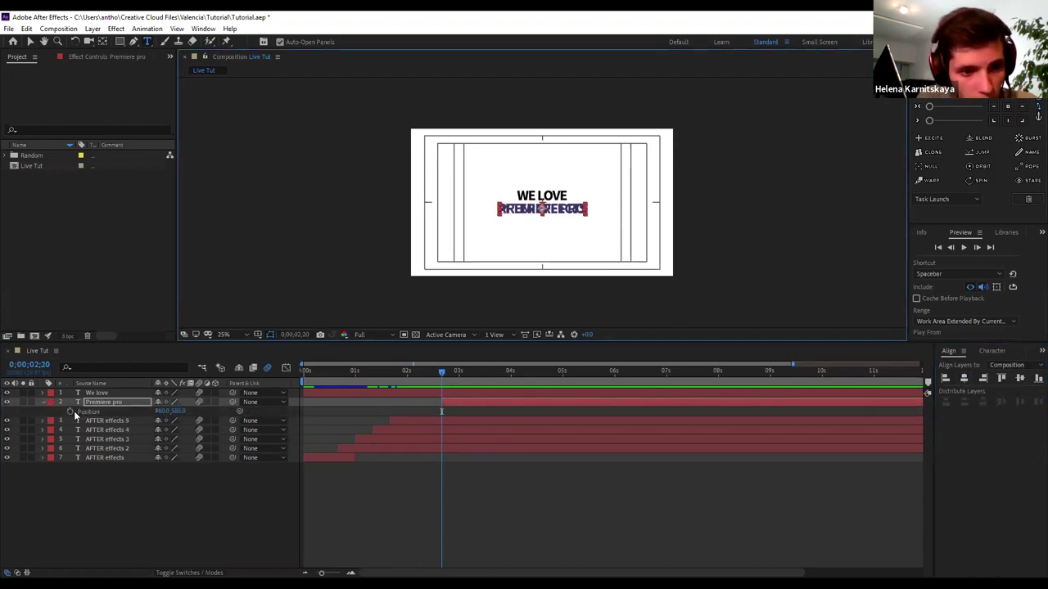
left_click(74, 410)
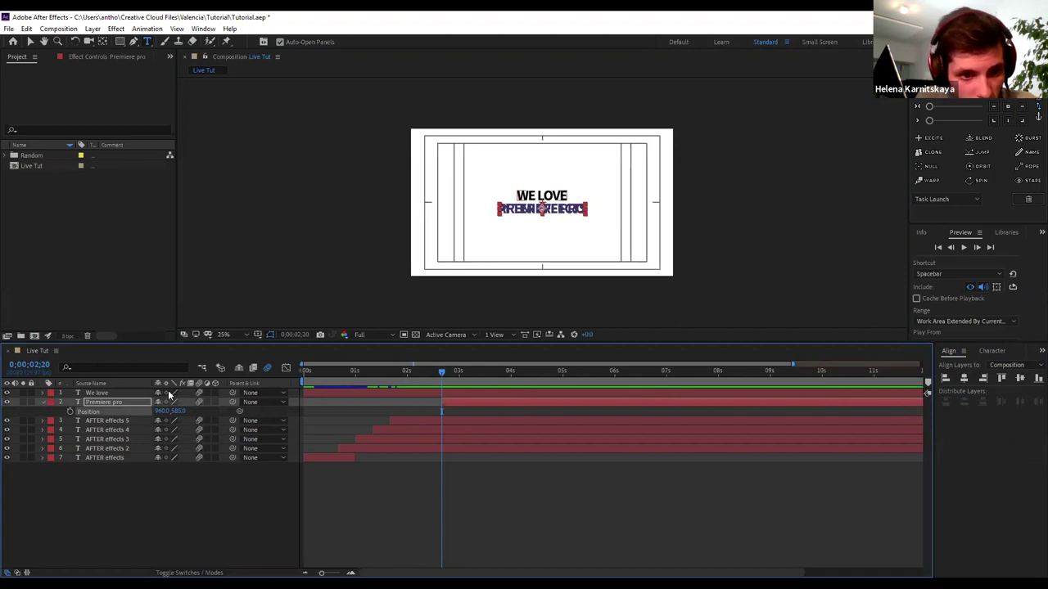
left_click(69, 410)
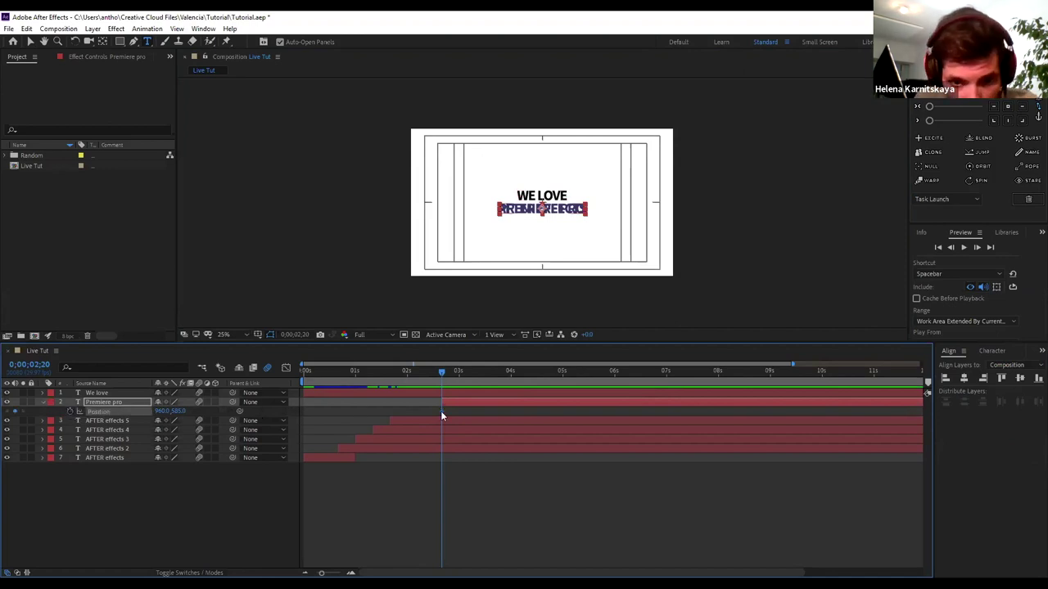
left_click_drag(440, 370, 466, 373)
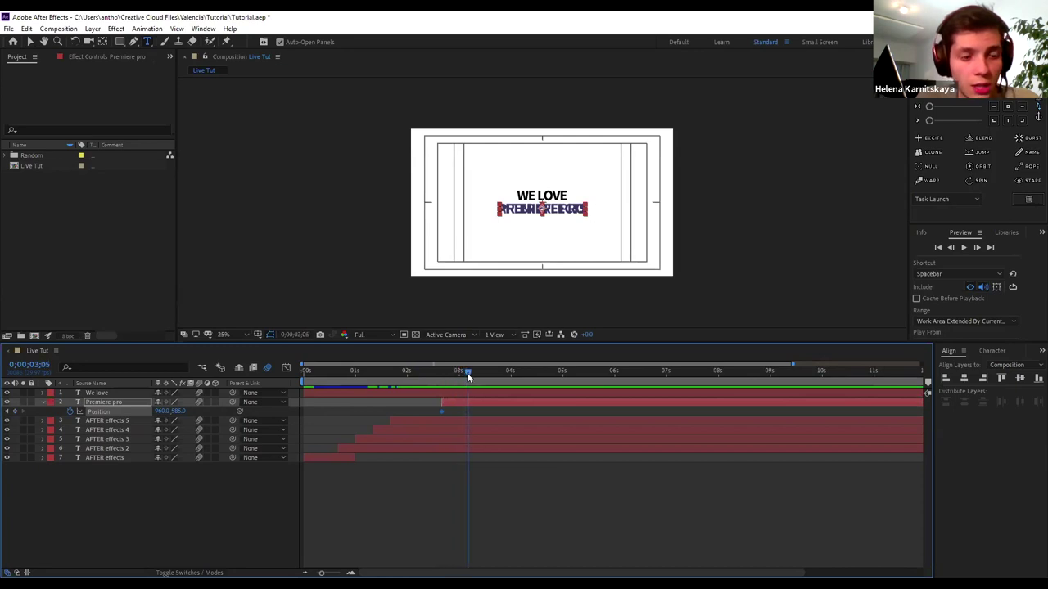
mouse_move(465, 409)
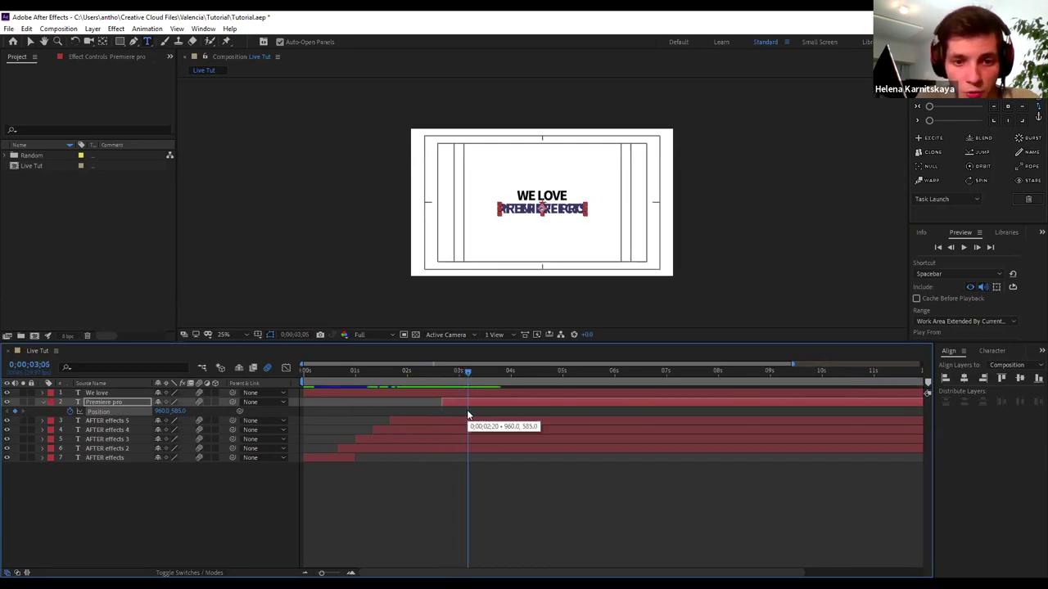
left_click_drag(466, 371, 443, 372)
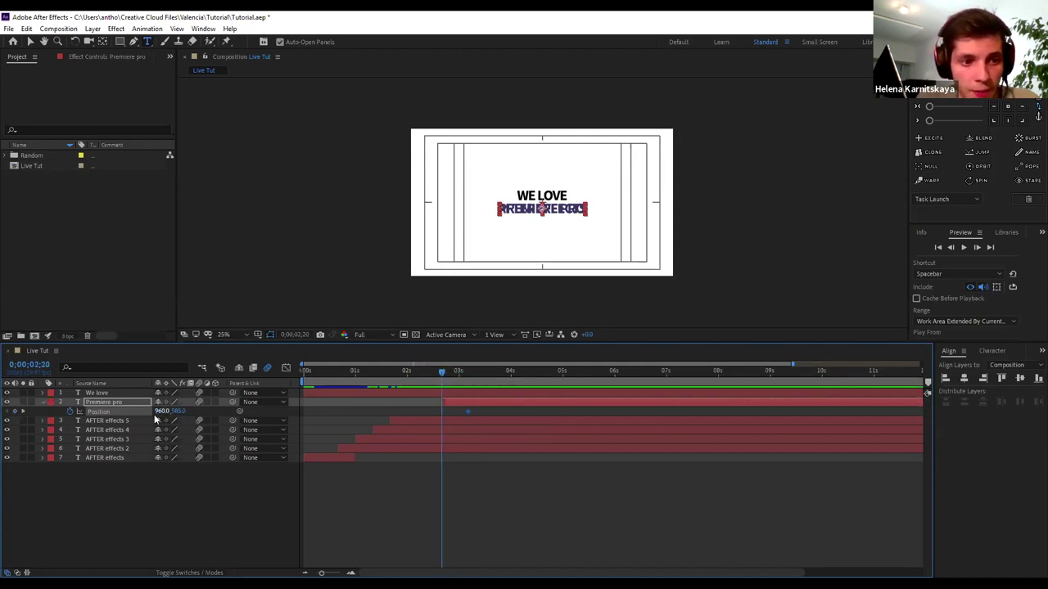
mouse_move(168, 411)
left_mouse_down()
mouse_move(553, 394)
mouse_move(869, 399)
left_mouse_up()
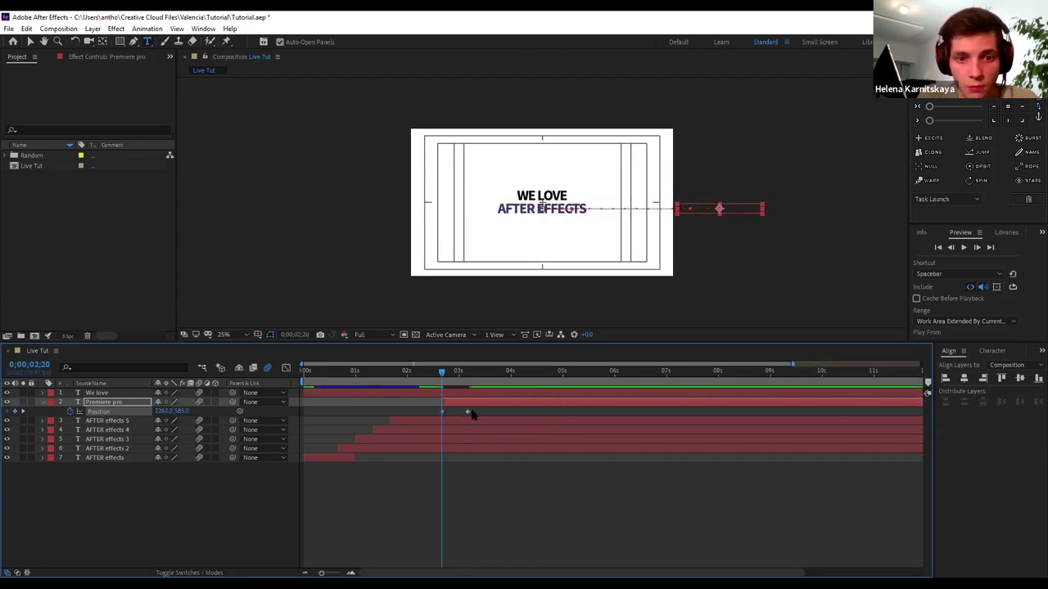
key("F9")
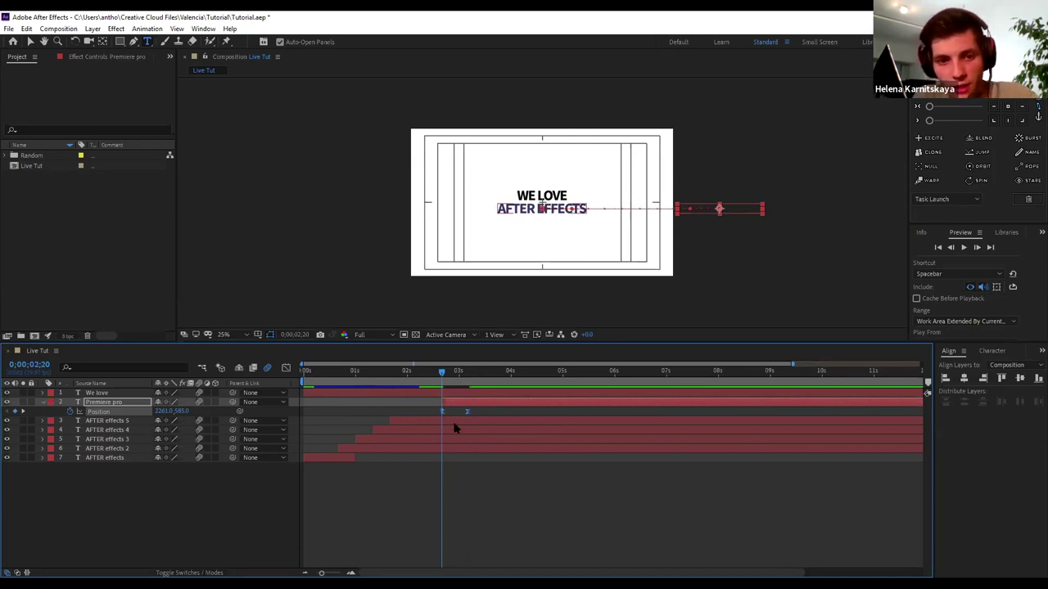
left_click(286, 366)
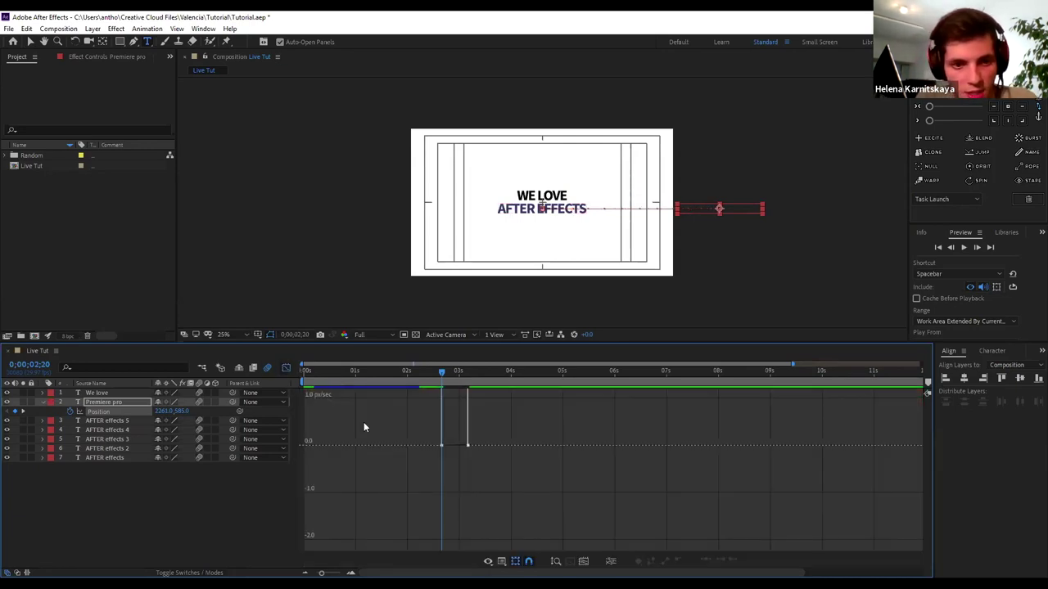
Close the Graph Editor, preview the Premiere pro slide-in to 03:04, and return to the 02:20 keyframe
left_click_drag(484, 458, 457, 447)
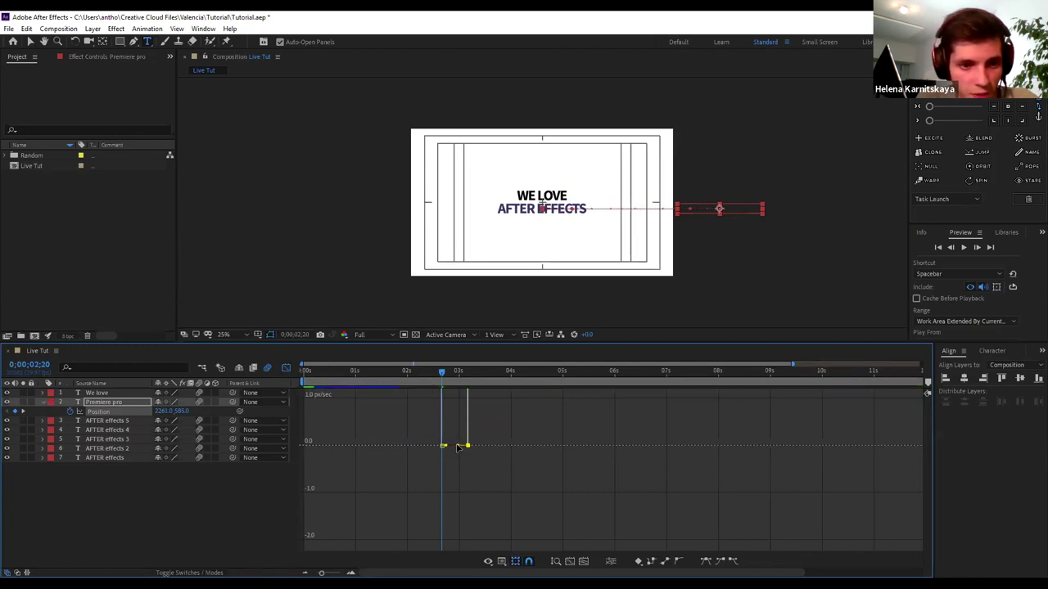
key("shift+F3")
left_click(424, 369)
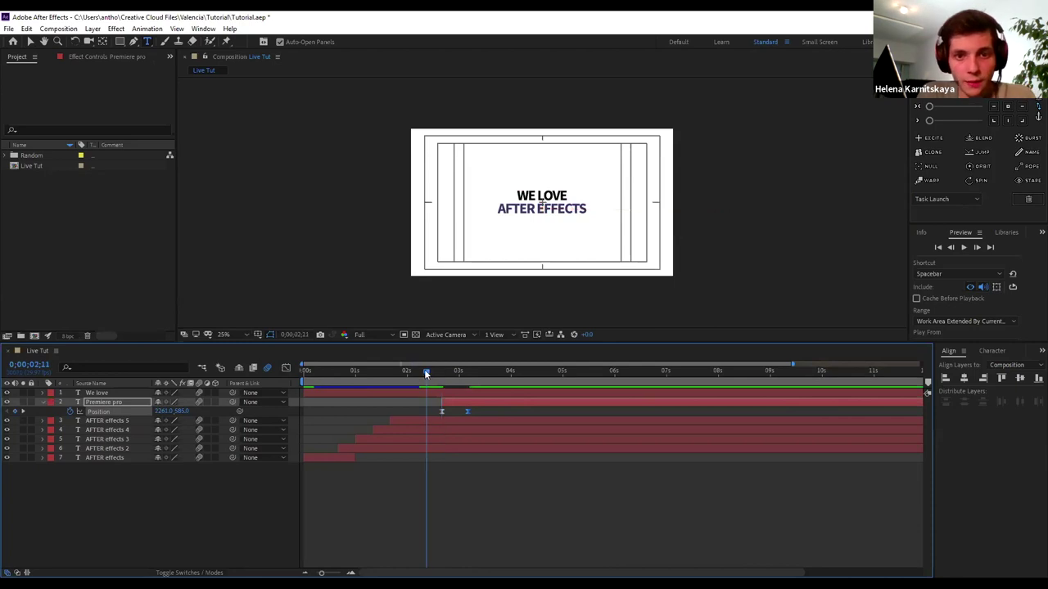
key("space")
key("space")
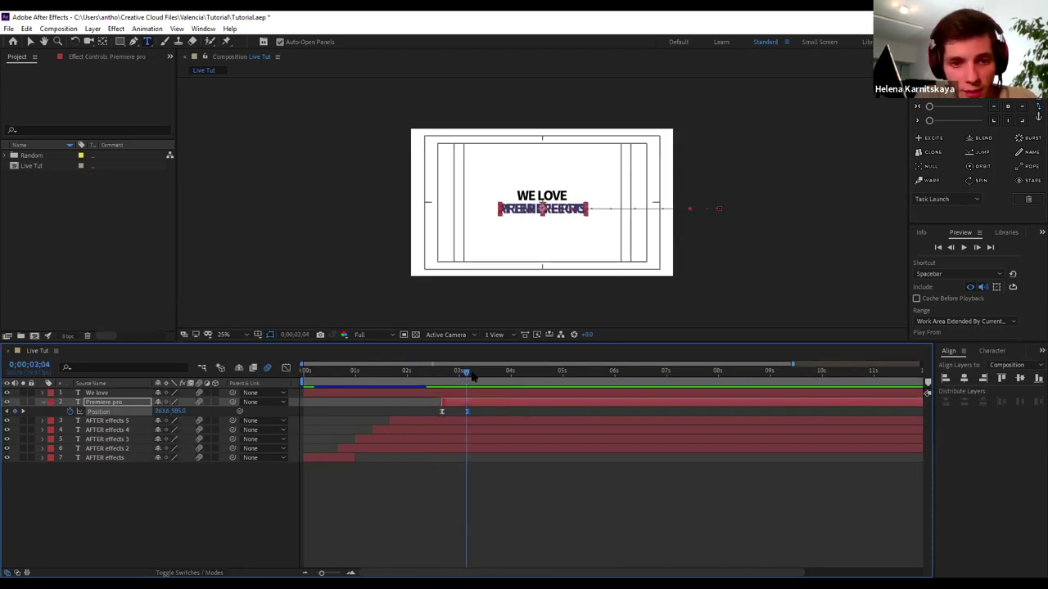
left_click_drag(434, 372, 469, 391)
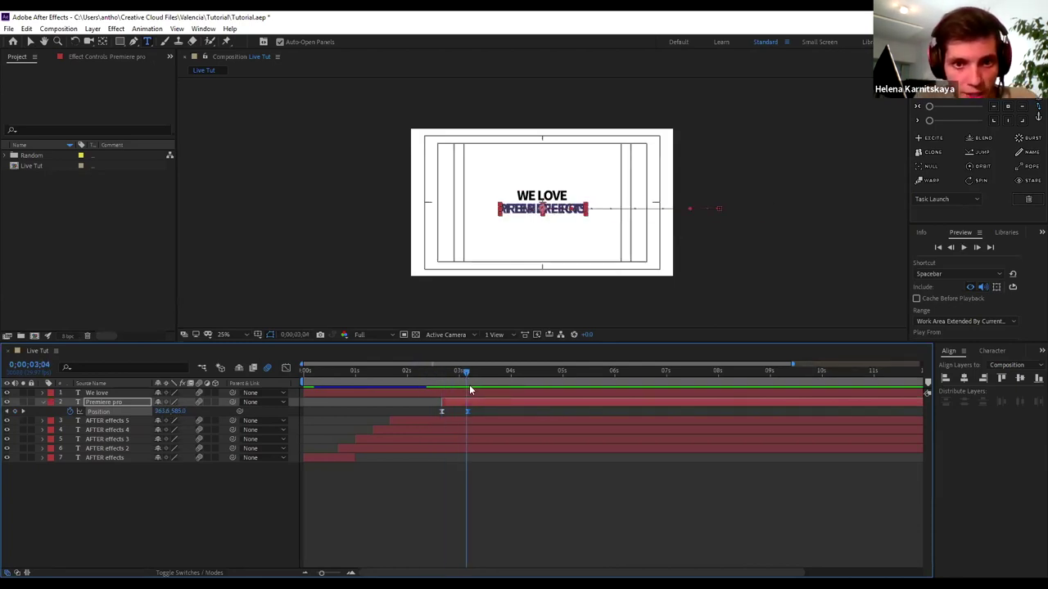
key("j")
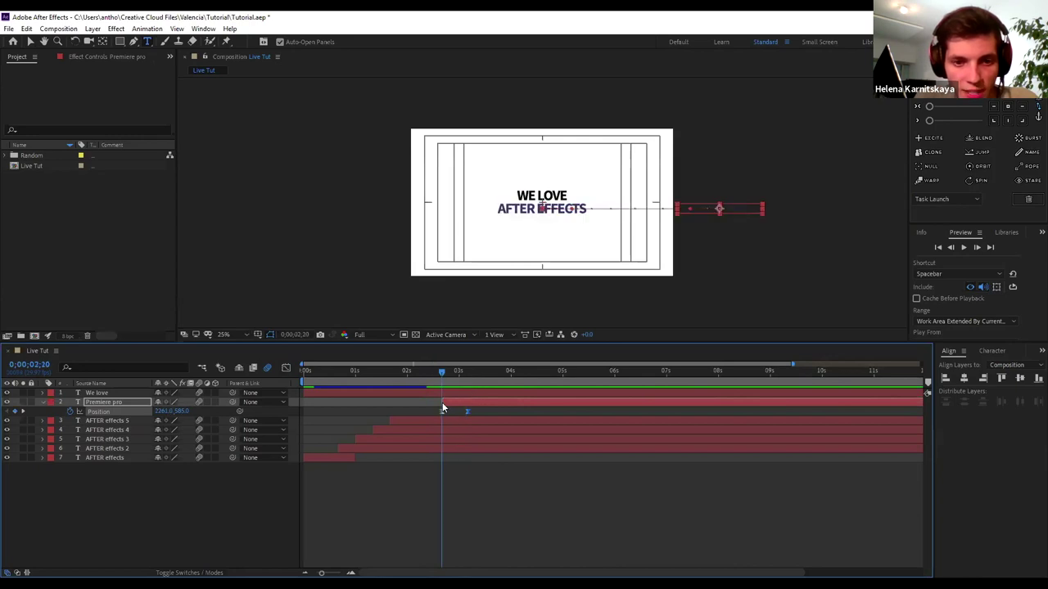
left_click(423, 424)
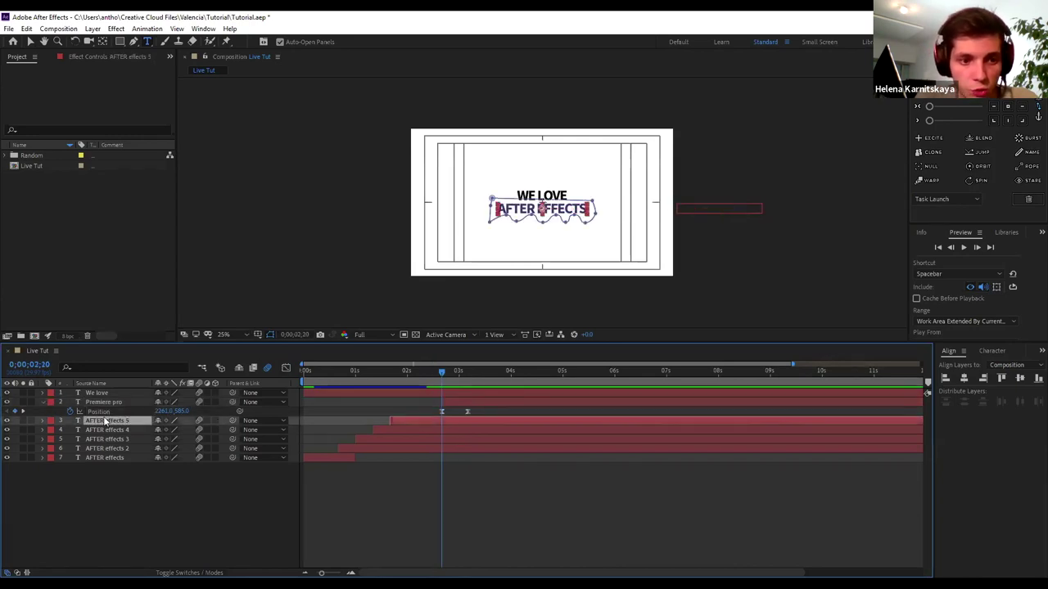
Add a Position keyframe at 02:20 on AFTER effects 5, undoing the trial moves
left_click(42, 422)
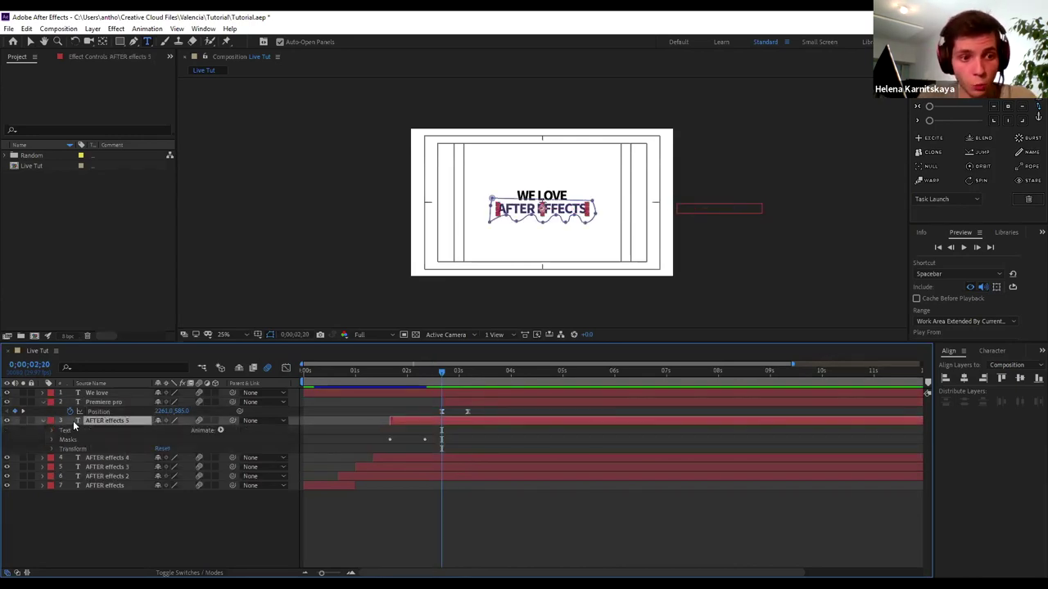
key("p")
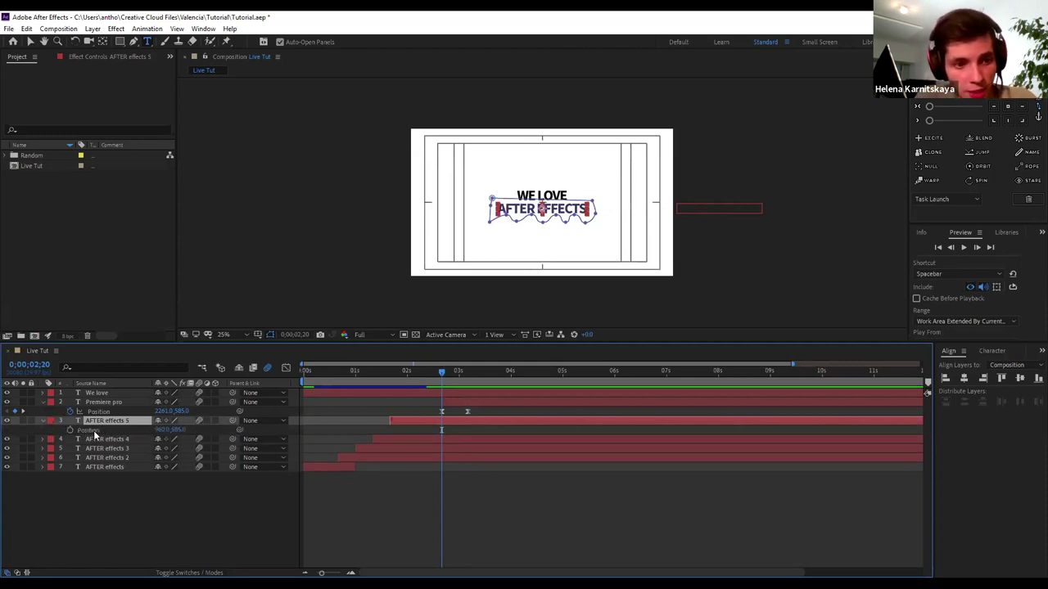
left_click(71, 430)
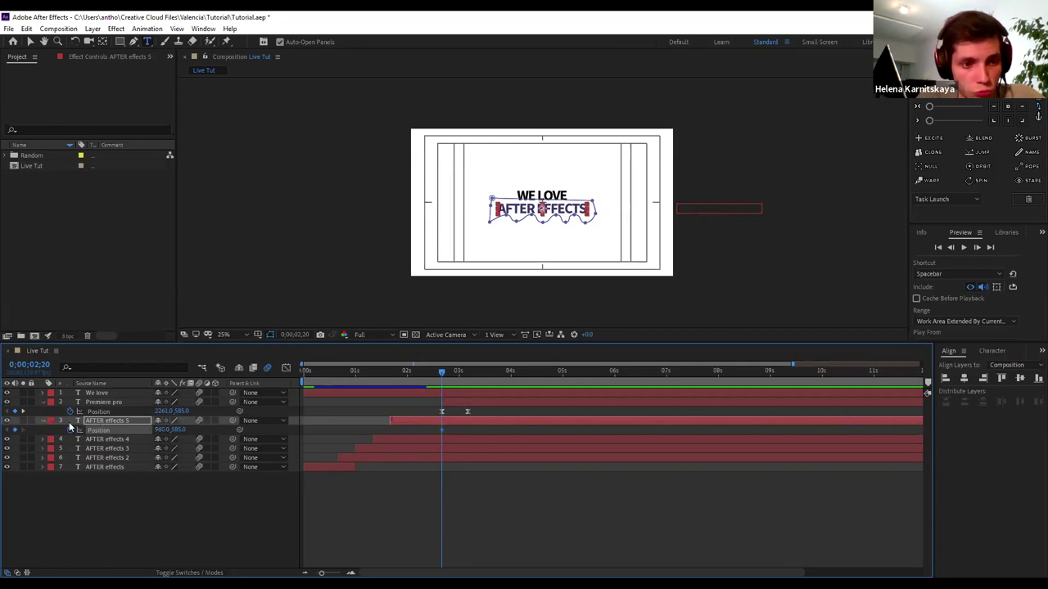
left_click_drag(164, 429, 56, 427)
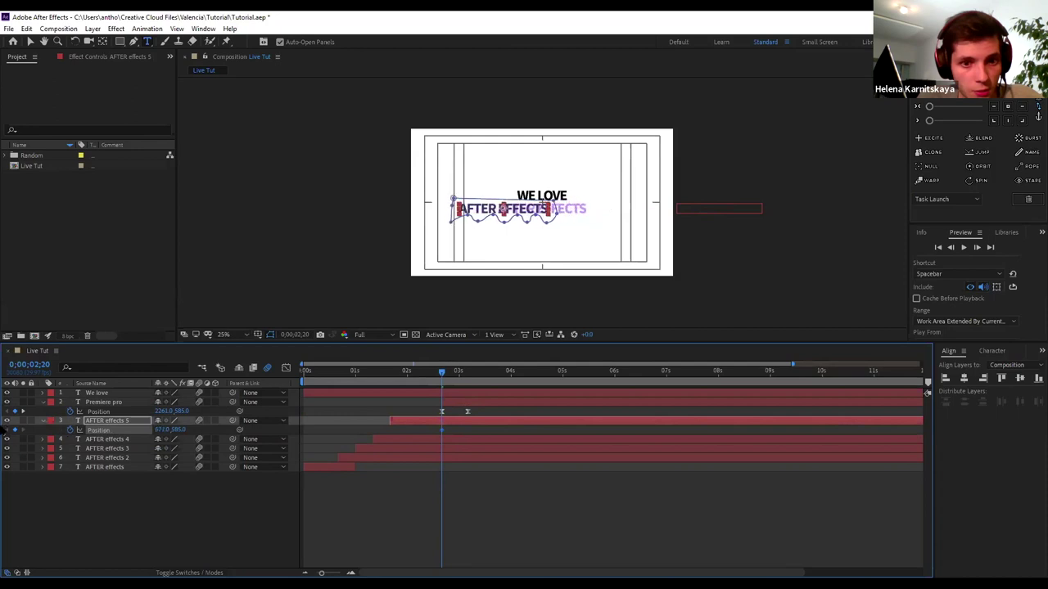
key("ctrl+z")
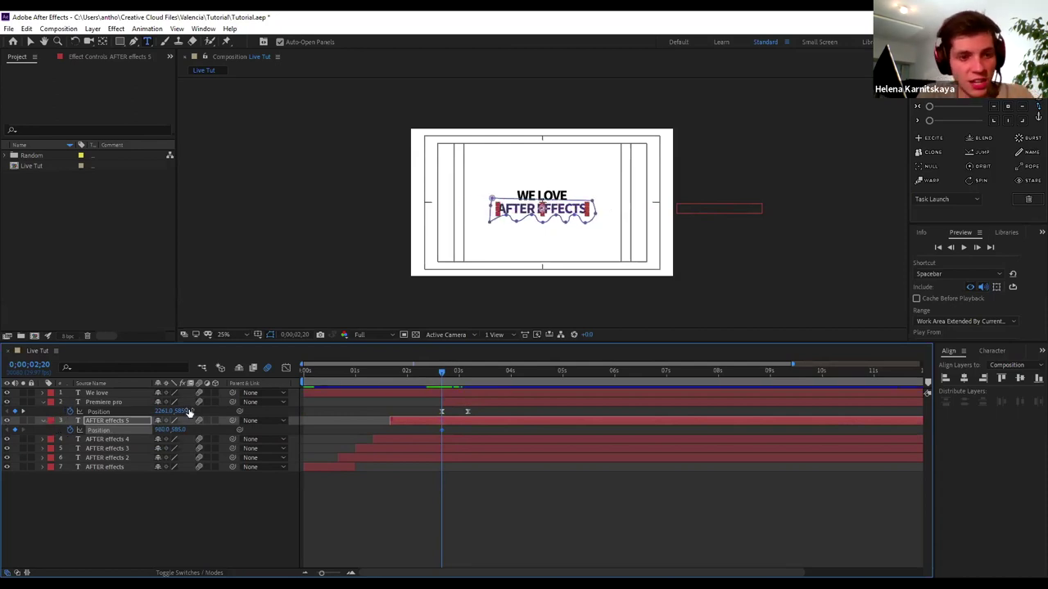
left_click_drag(162, 429, 79, 469)
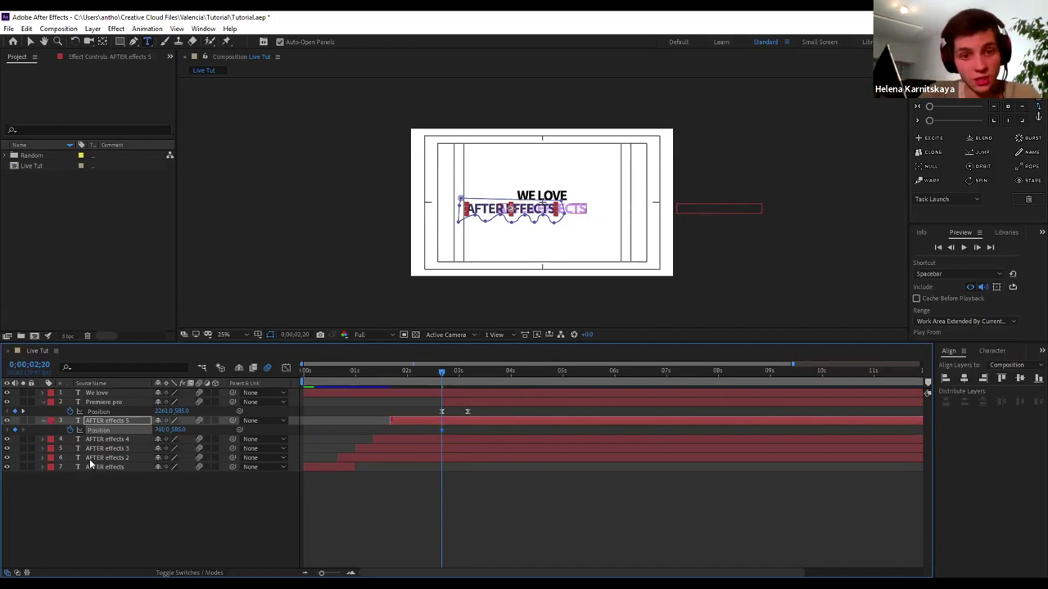
key("ctrl+z")
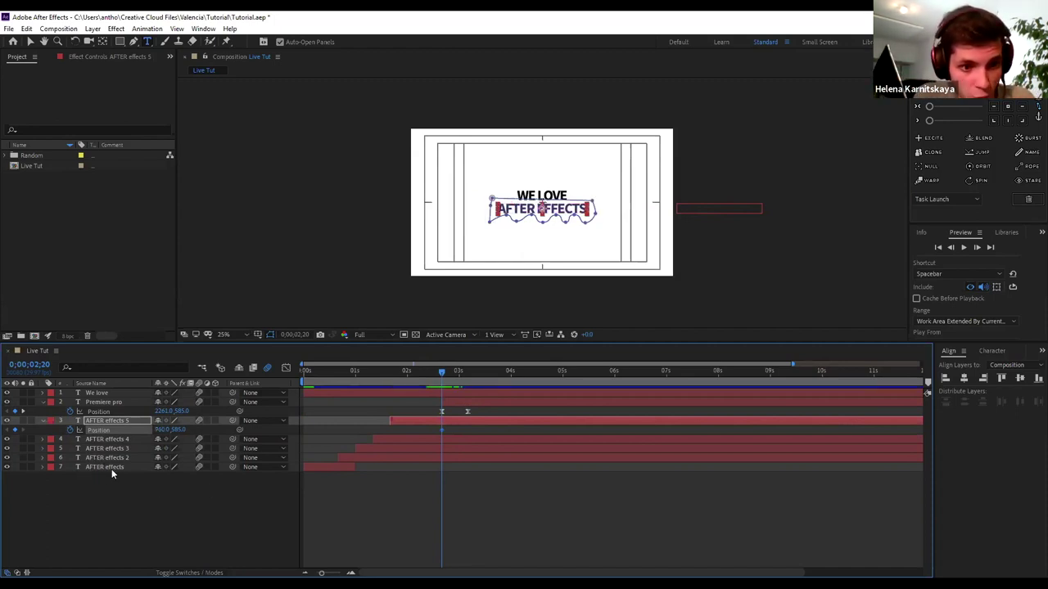
Split AFTER effects 4, 3 and 2 at 02:20 and delete the parts after it
left_click(112, 467)
left_click(115, 458)
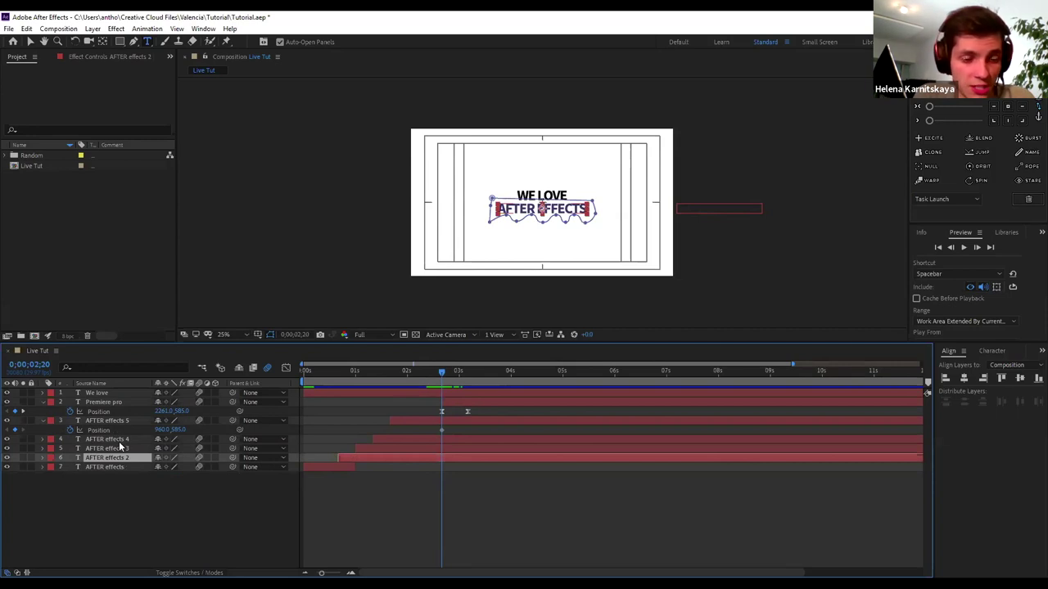
left_click(118, 439, "shift")
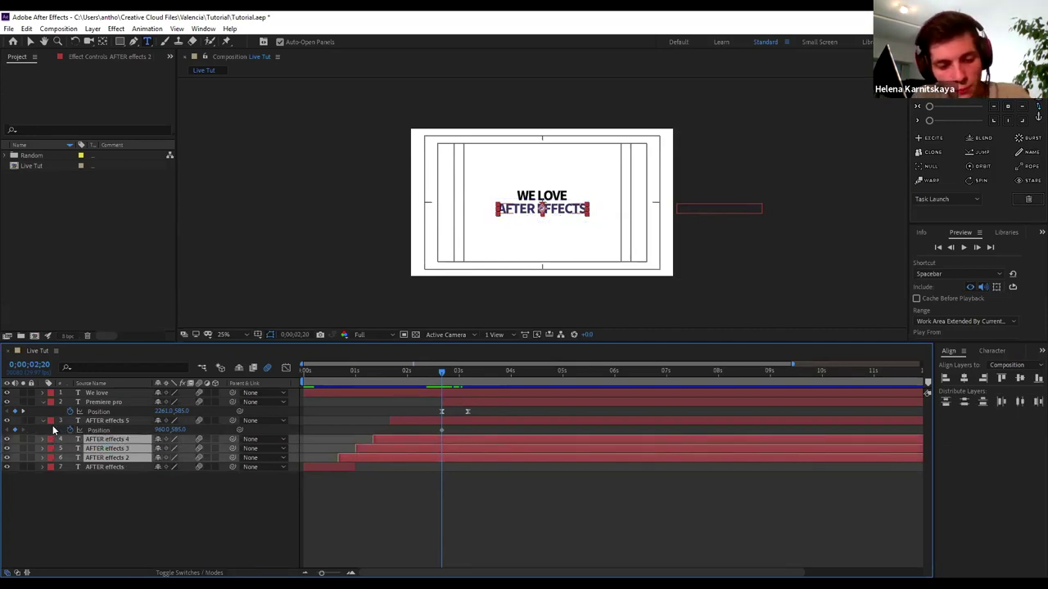
key("ctrl+shift+d")
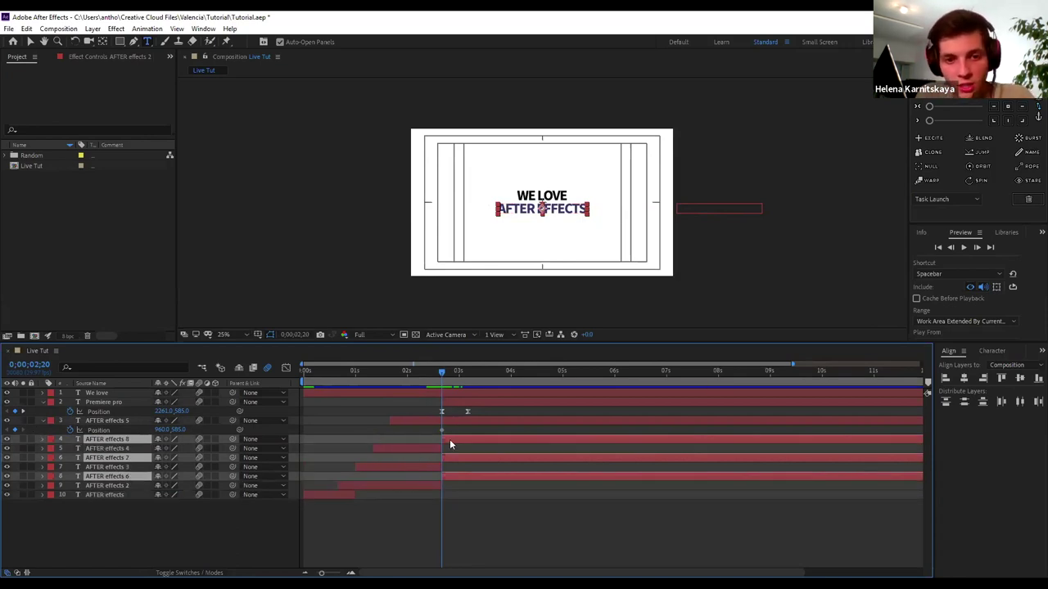
key("Delete")
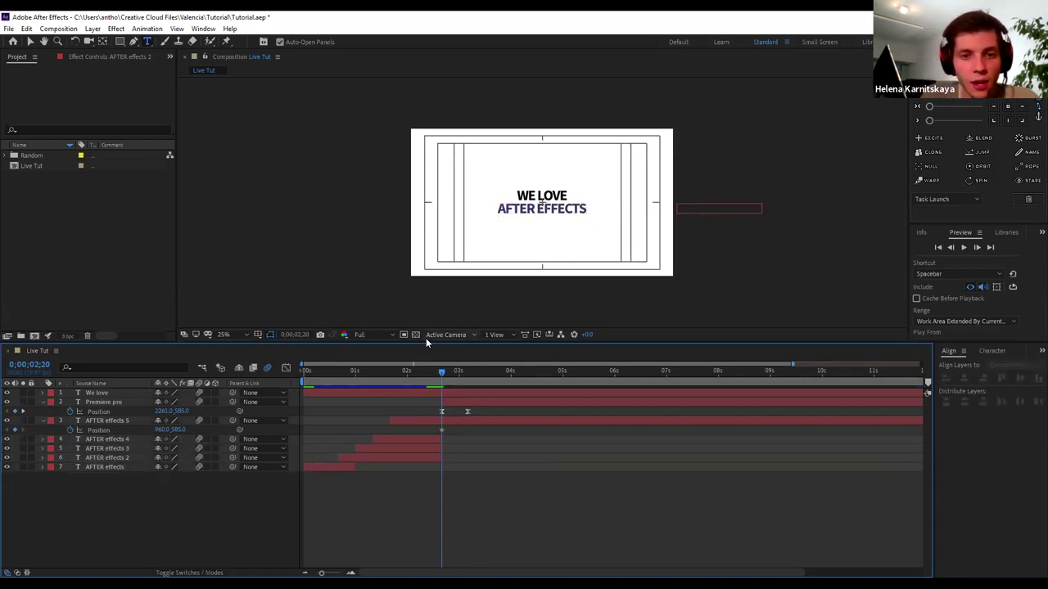
left_click_drag(168, 429, 131, 430)
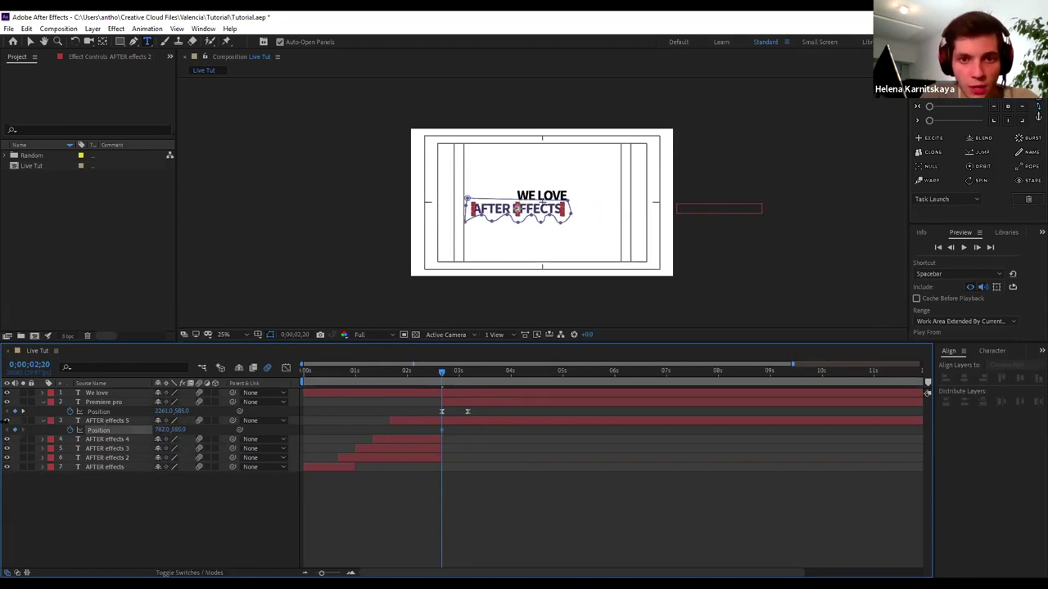
key("ctrl+z")
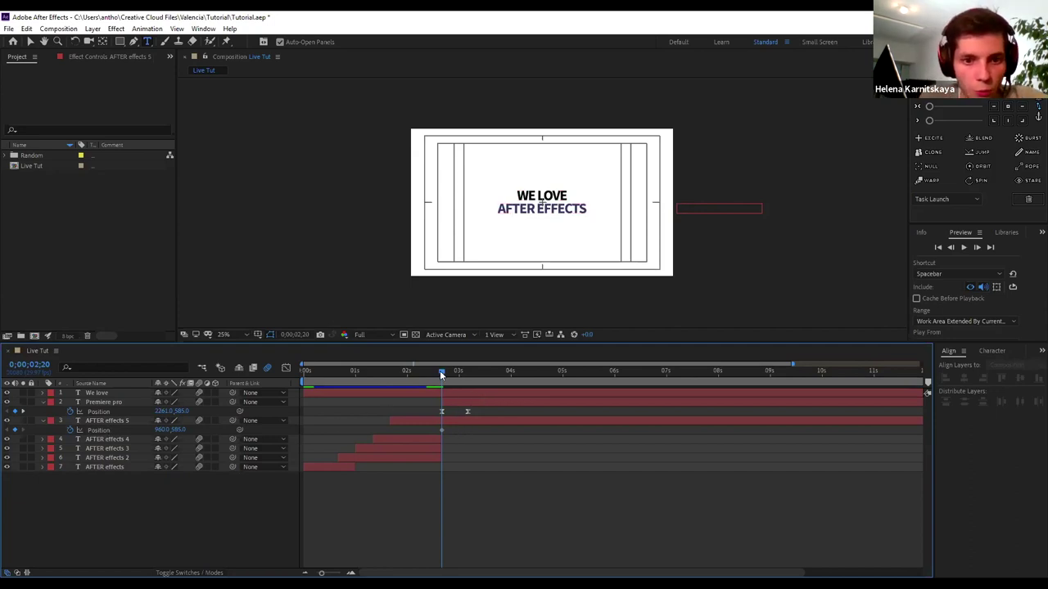
At about 03:03, push AFTER effects 5's Position X off-frame to the left
left_click_drag(440, 370, 466, 381)
mouse_move(164, 429)
left_mouse_down()
mouse_move(131, 430)
mouse_move(162, 432)
mouse_move(137, 431)
mouse_move(148, 431)
left_mouse_up()
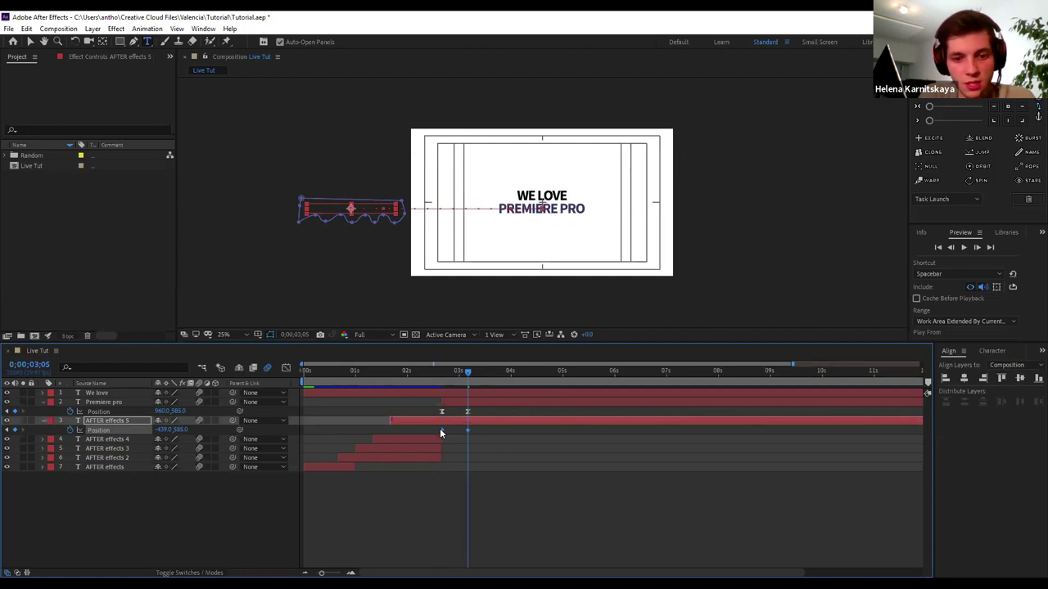
mouse_move(440, 427)
left_click_drag(431, 371, 463, 372)
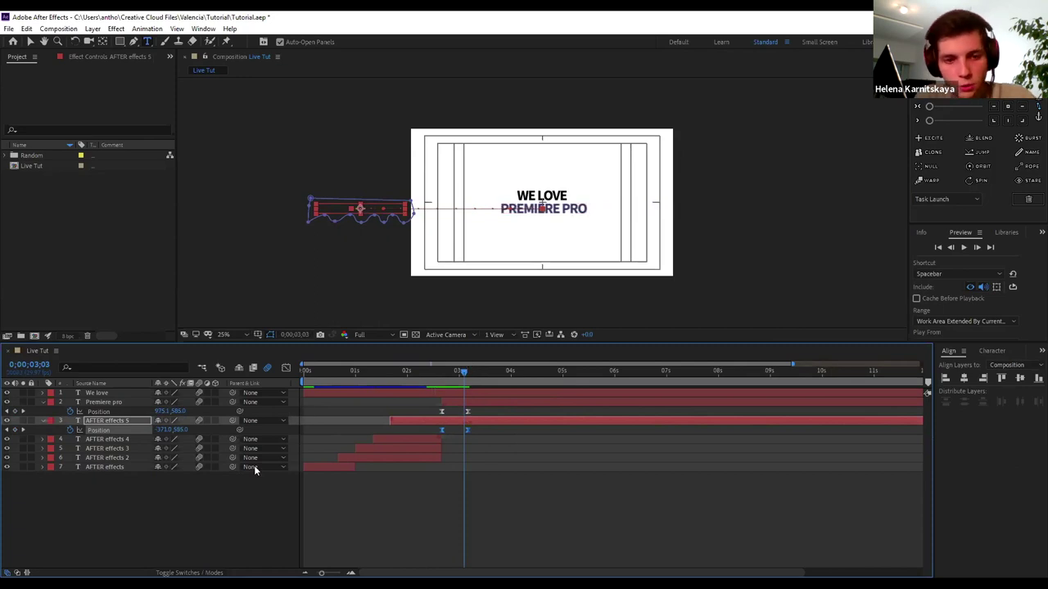
Give the final Position keyframe a strong ease-in in the speed graph
key("shift+F3")
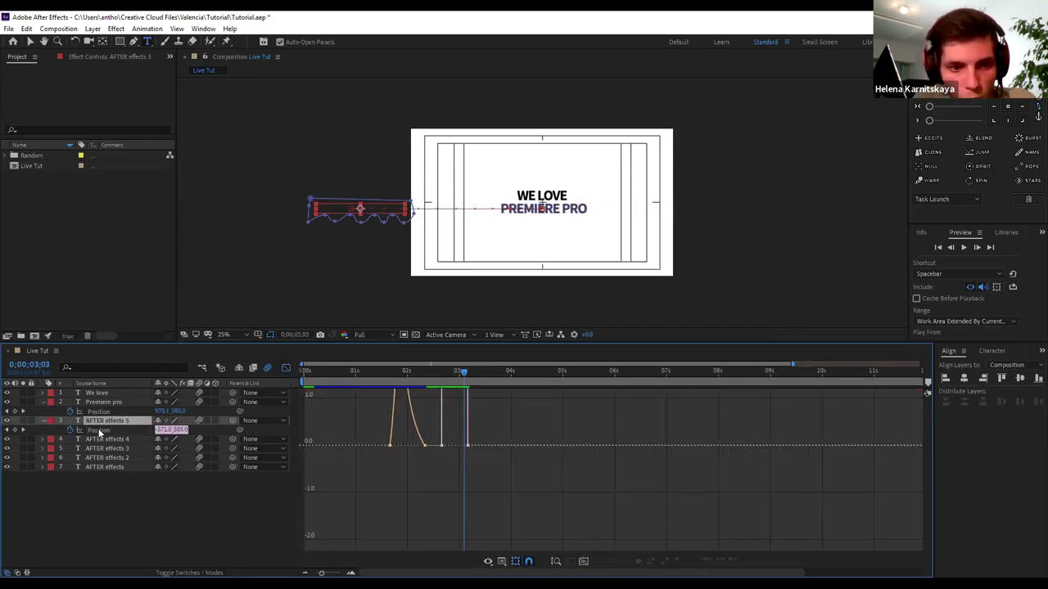
left_click(286, 368)
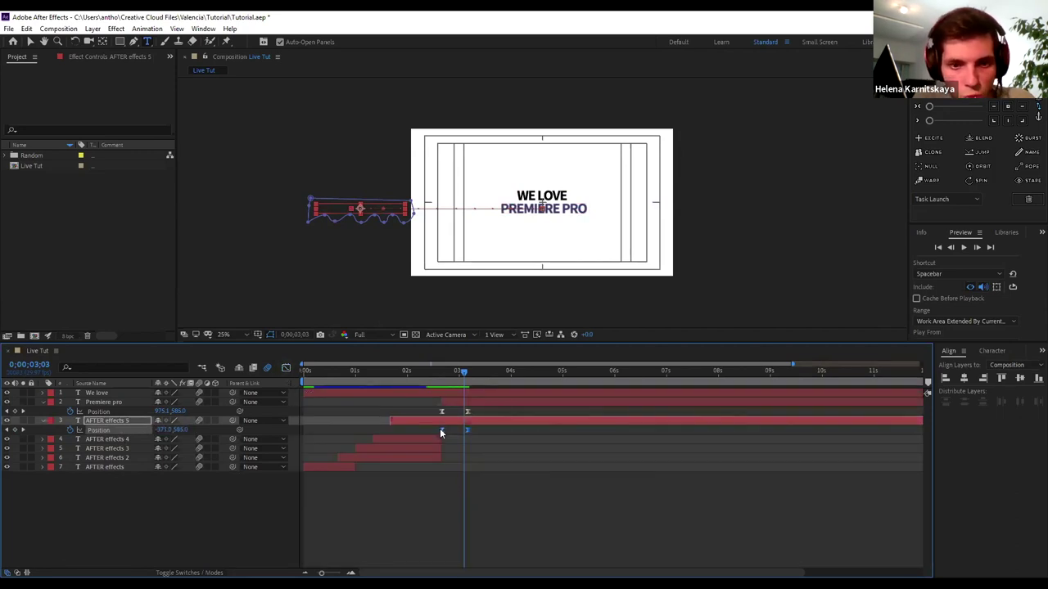
left_click(286, 367)
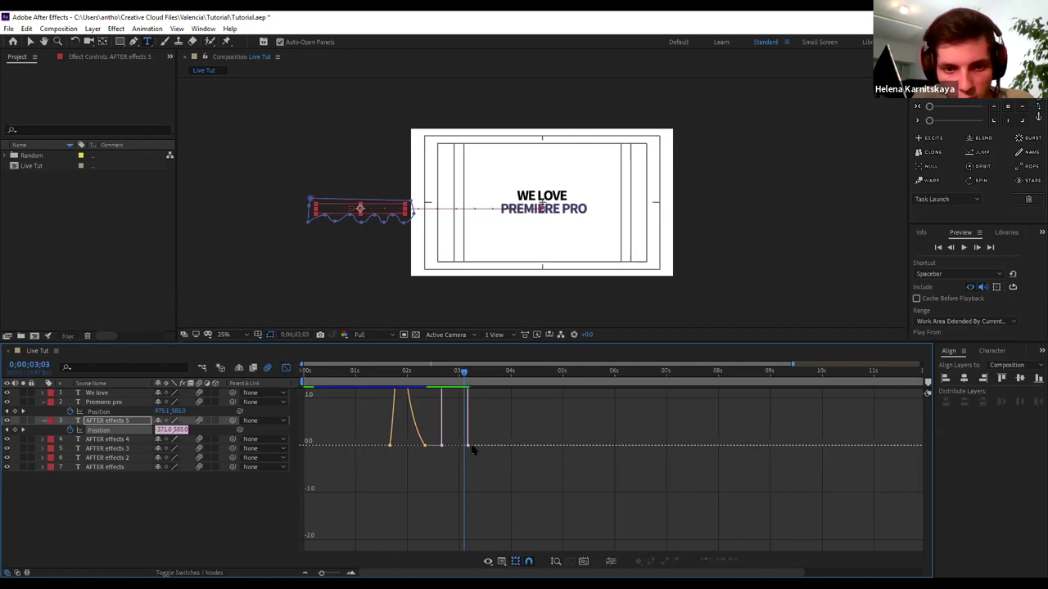
left_click(464, 446)
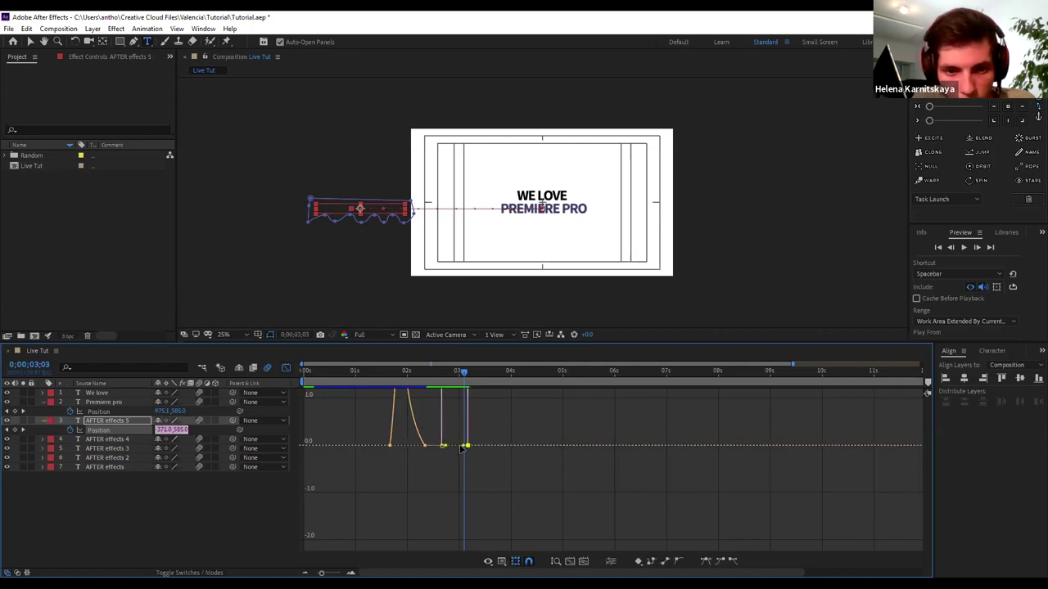
left_click_drag(462, 447, 454, 449)
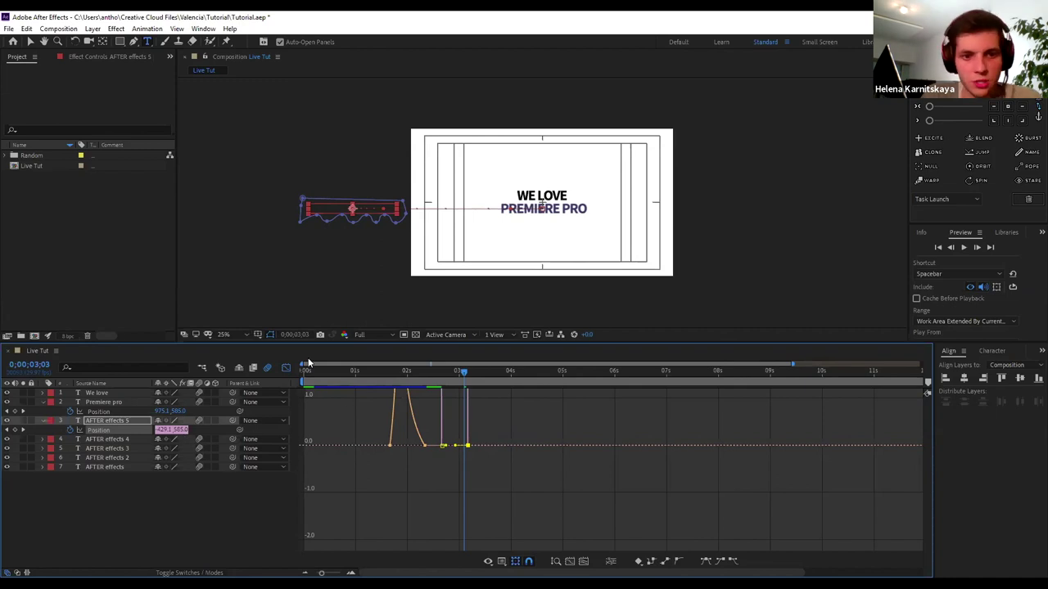
left_click(285, 367)
Preview the transition from about 01:19
left_click(427, 375)
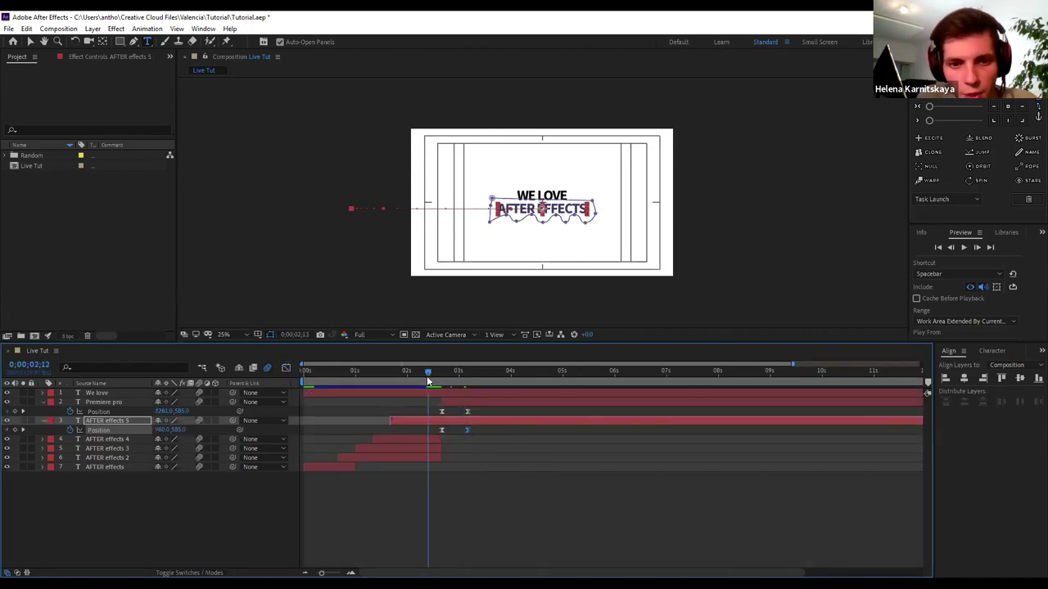
left_click_drag(426, 375, 388, 379)
key("space")
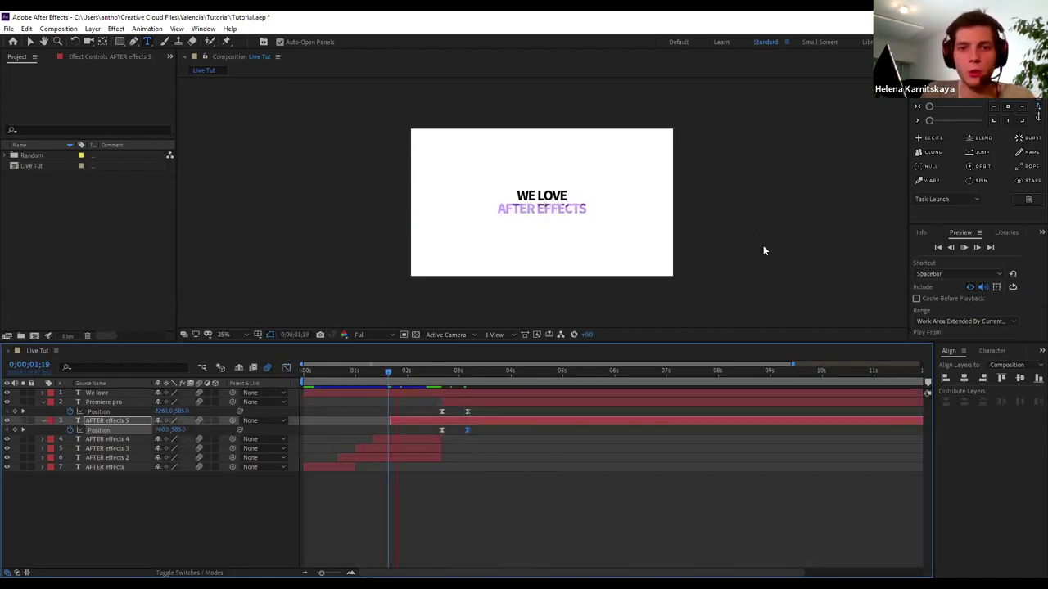
key("space")
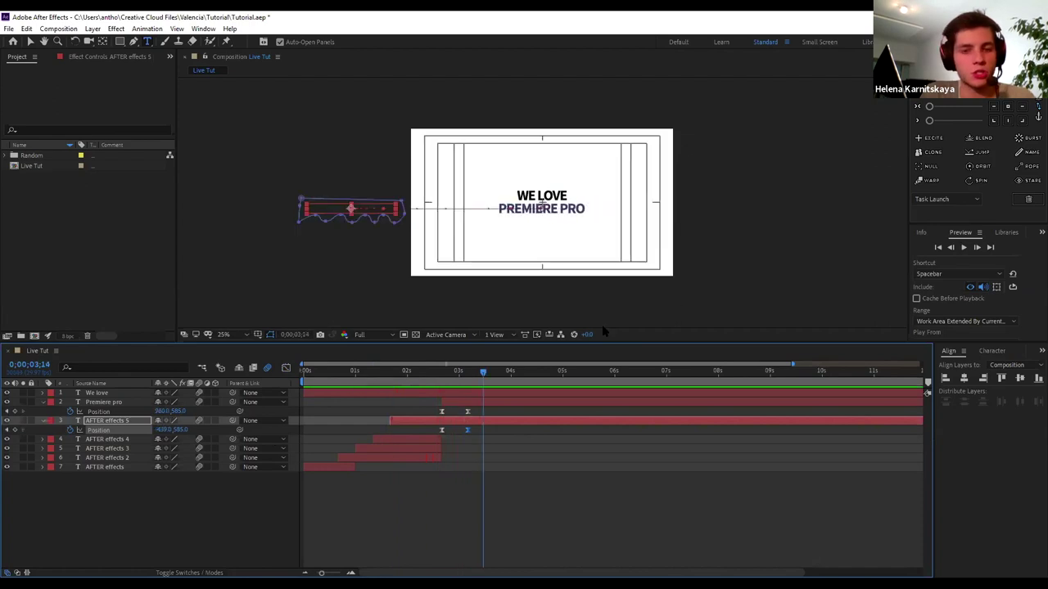
Select the Premiere pro layer and show its Effect Controls
left_click(95, 402)
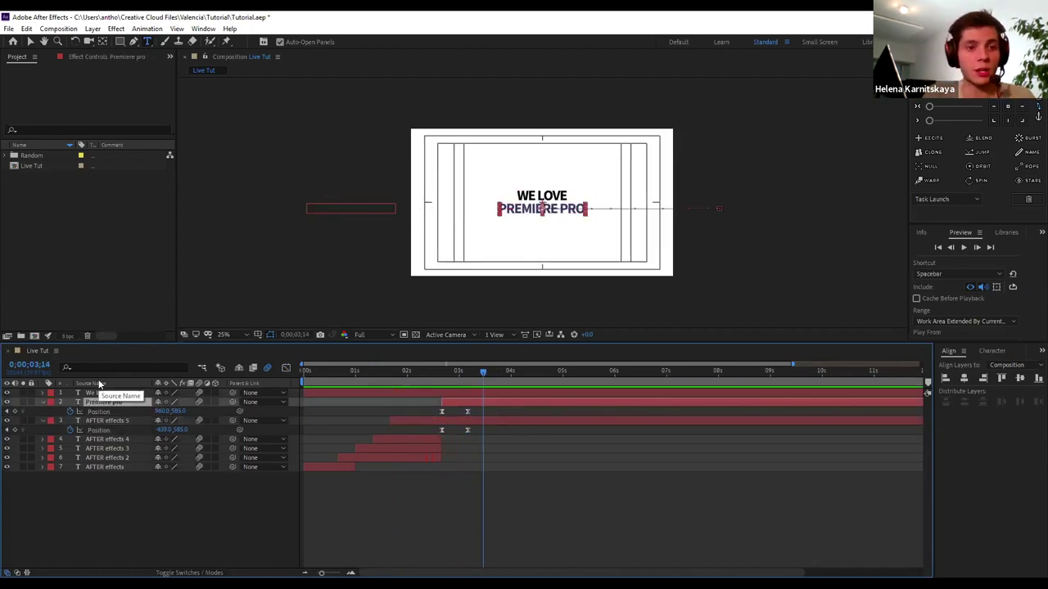
key("Return")
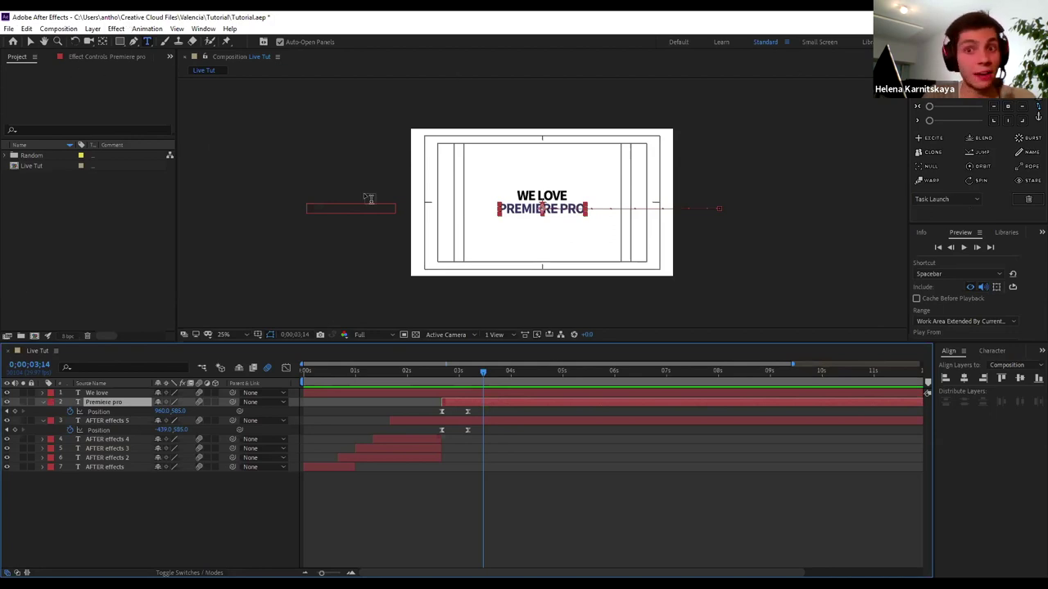
left_click(74, 57)
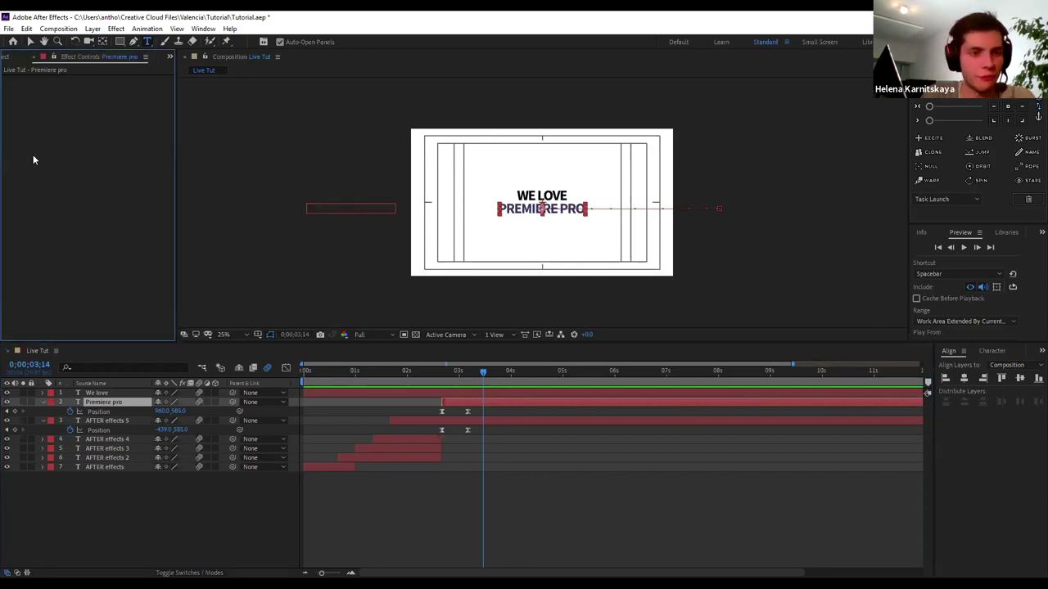
Move the playhead back to 0;00;02;21, where AFTER EFFECTS is showing
left_click(10, 57)
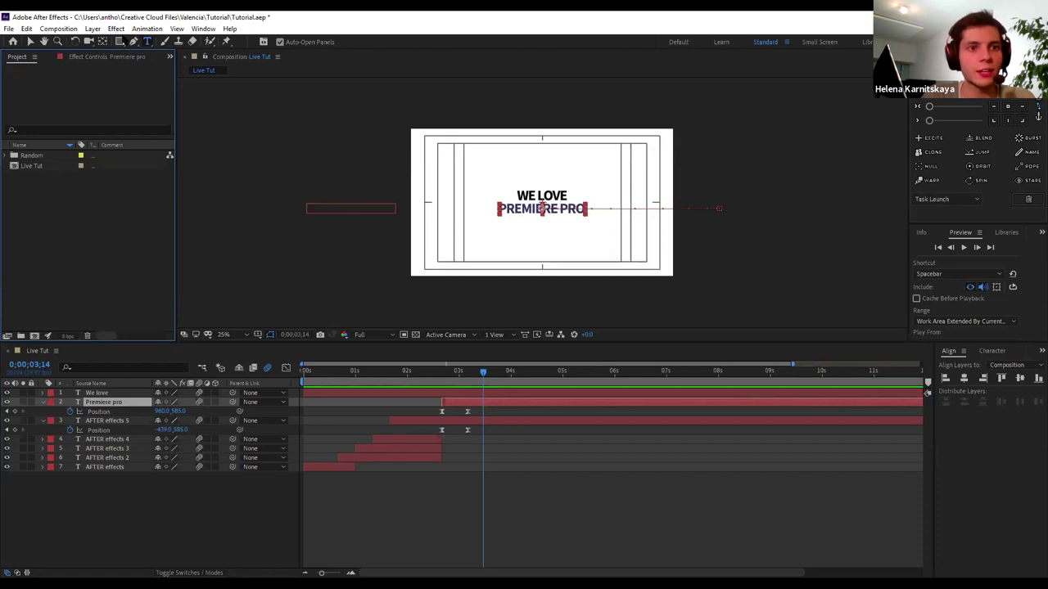
left_click(117, 30)
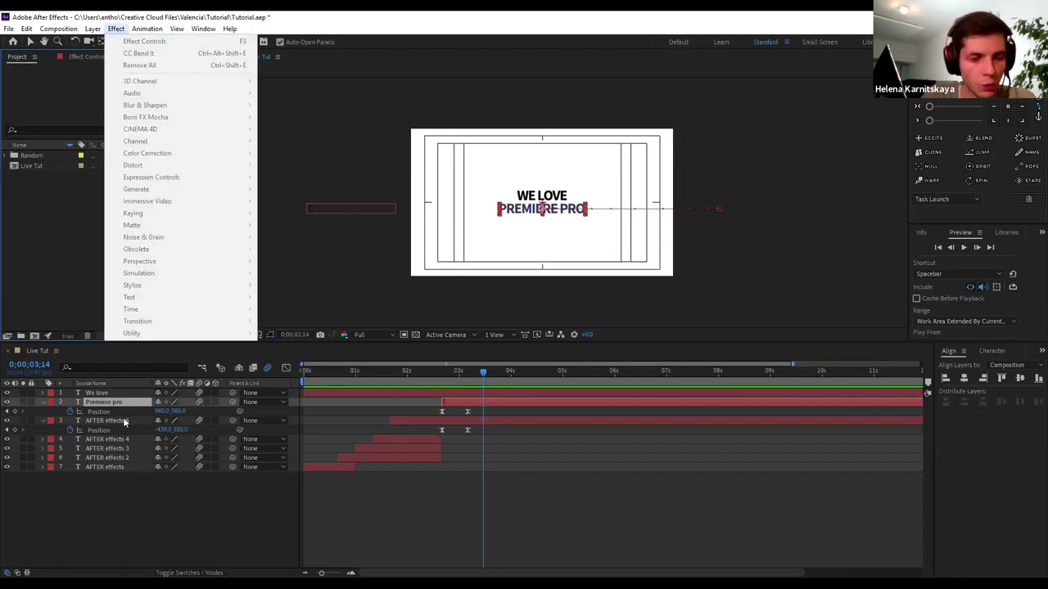
left_click(117, 403)
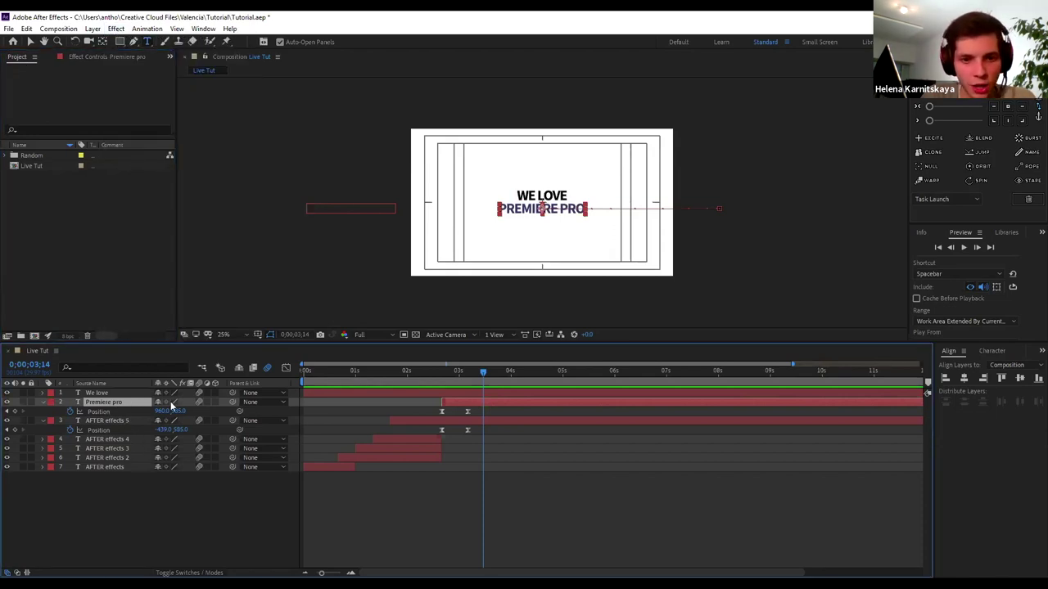
left_click_drag(482, 370, 465, 374)
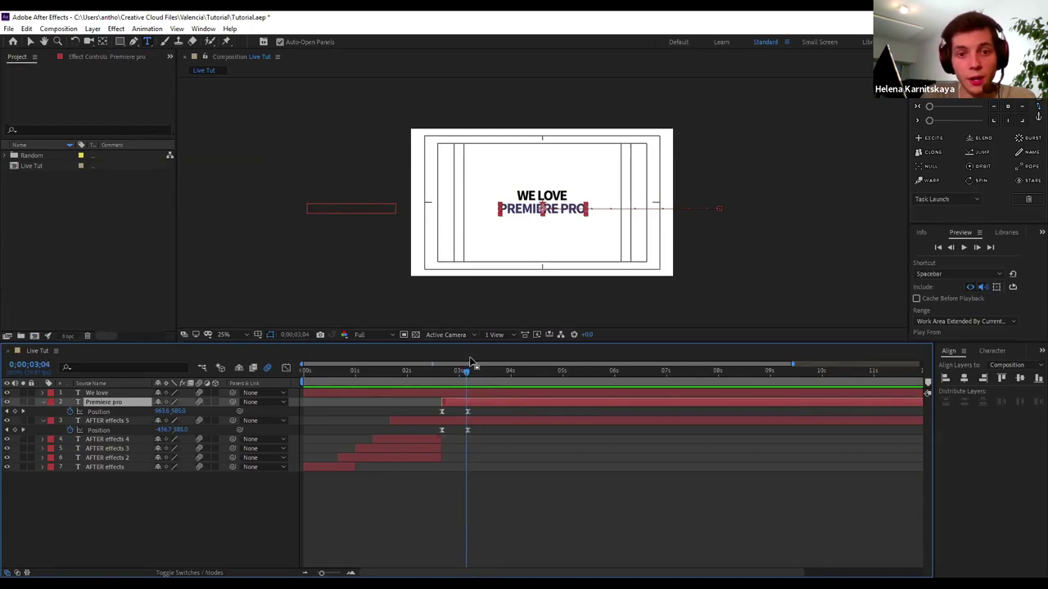
left_click(468, 372)
left_click_drag(466, 373, 443, 375)
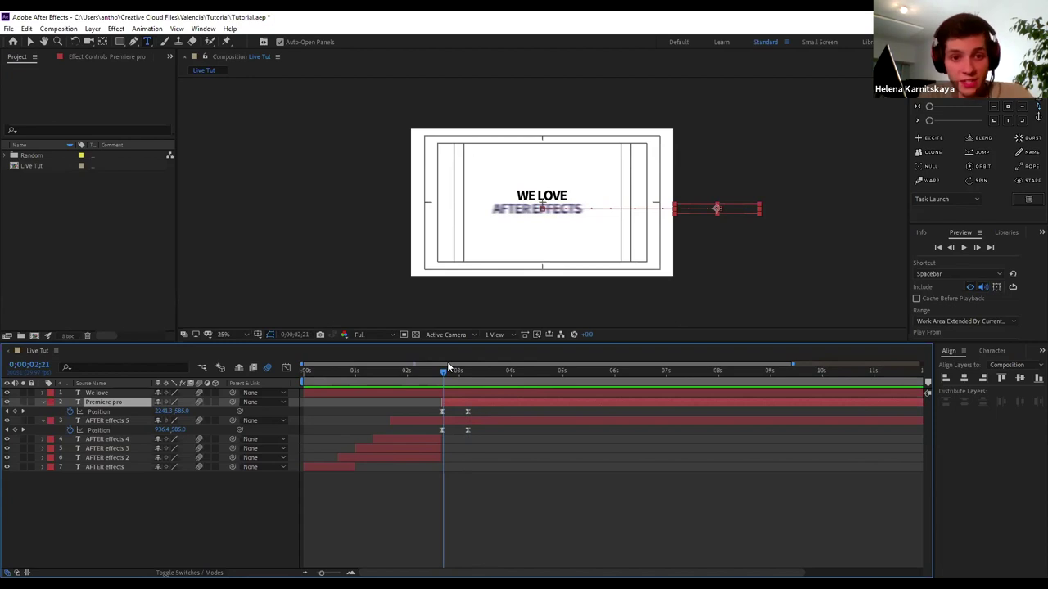
Search 'ramp' and apply Gradient Ramp to the Premiere pro text layer
key("ctrl+space")
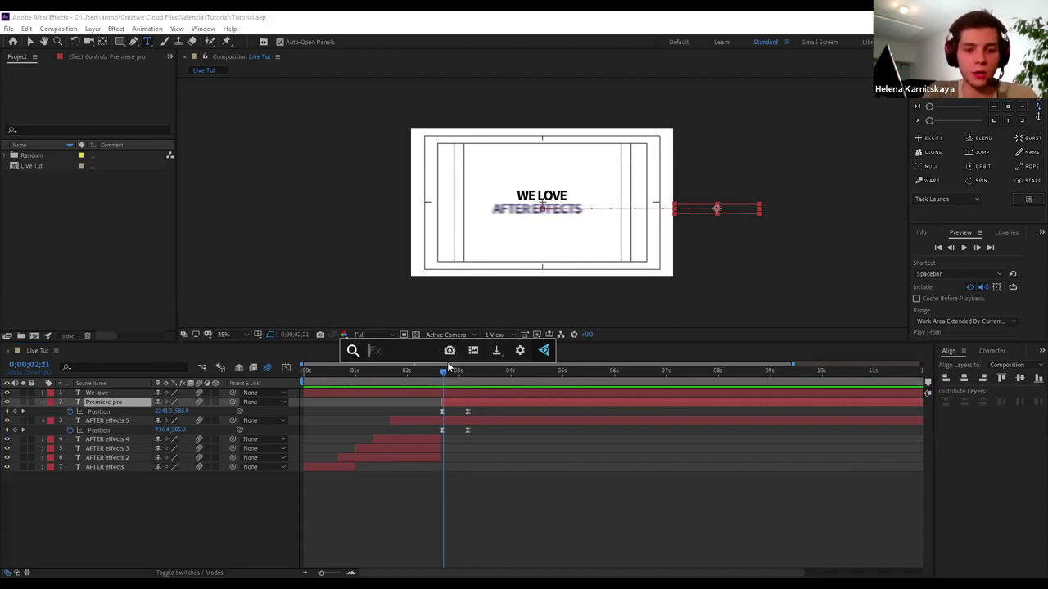
type("ramp")
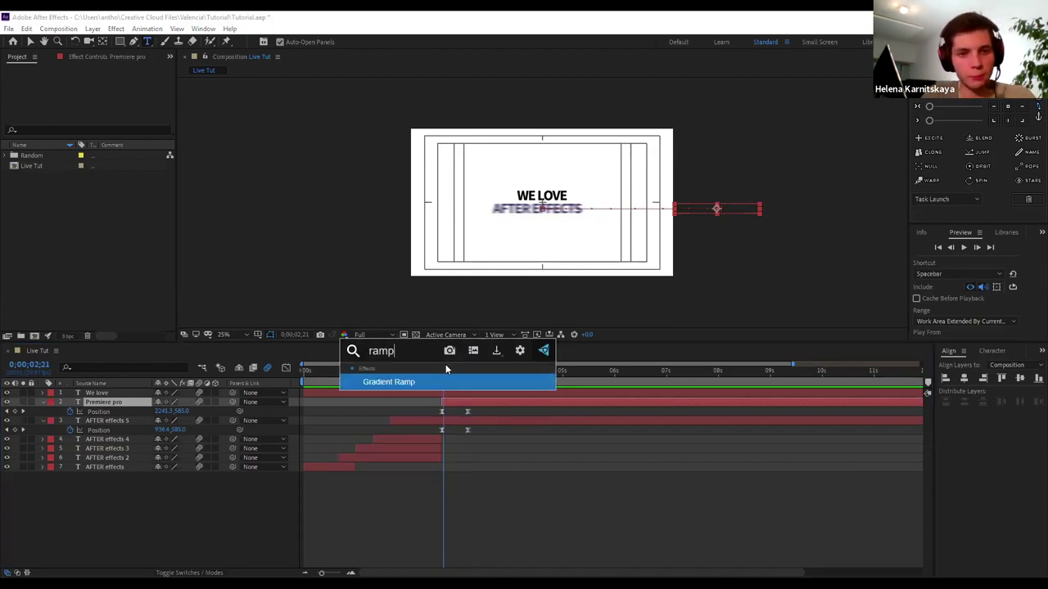
left_click(423, 382)
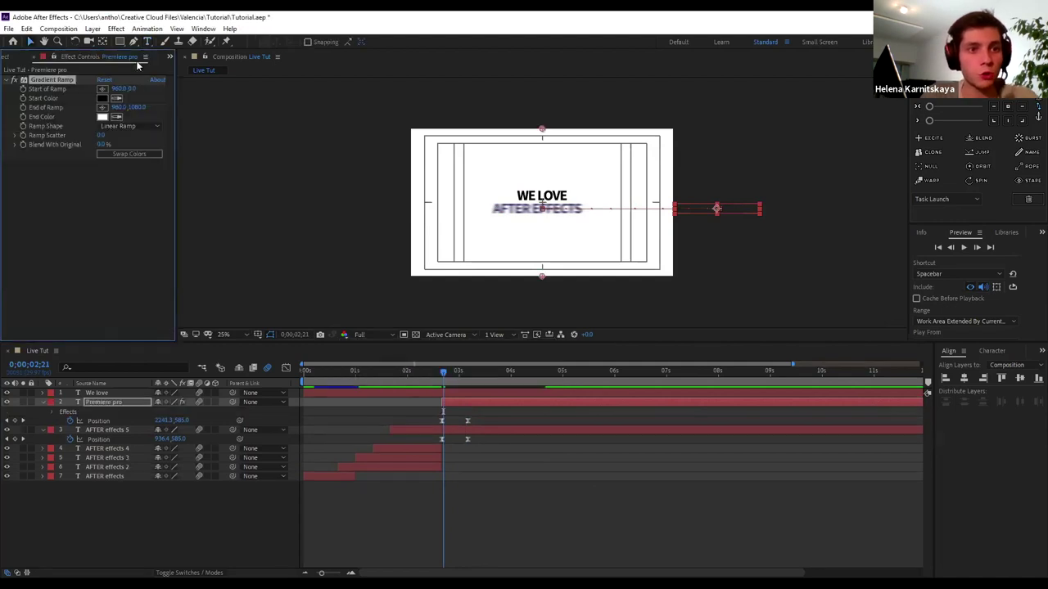
left_click(92, 400)
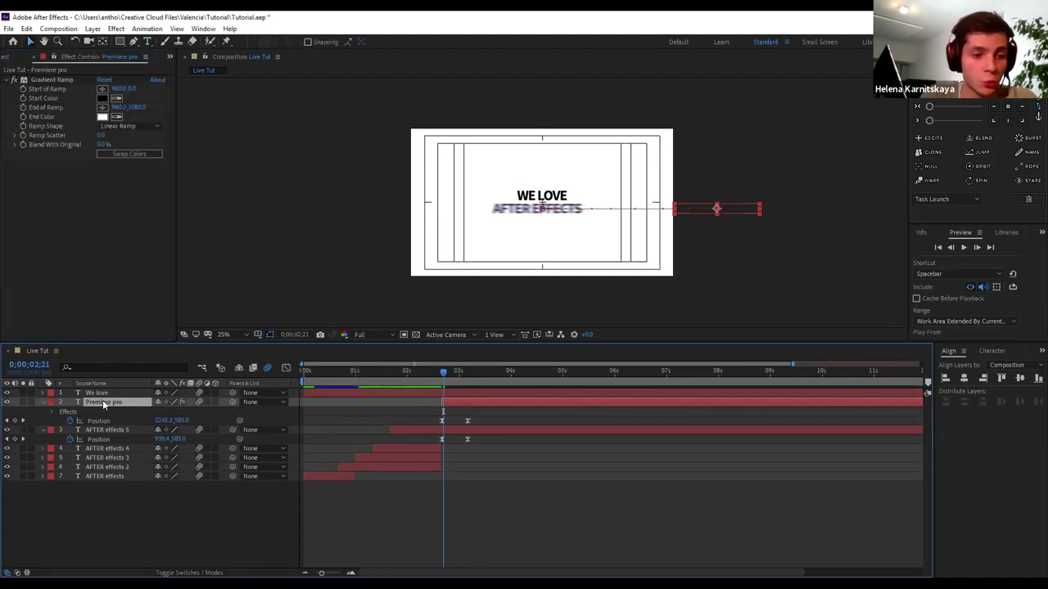
left_click(115, 29)
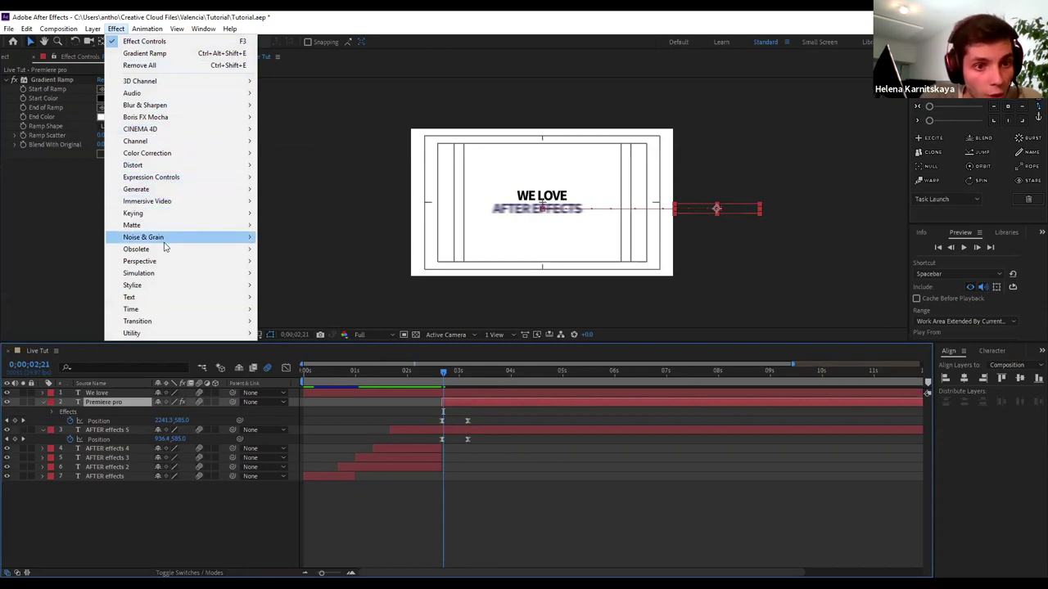
mouse_move(165, 159)
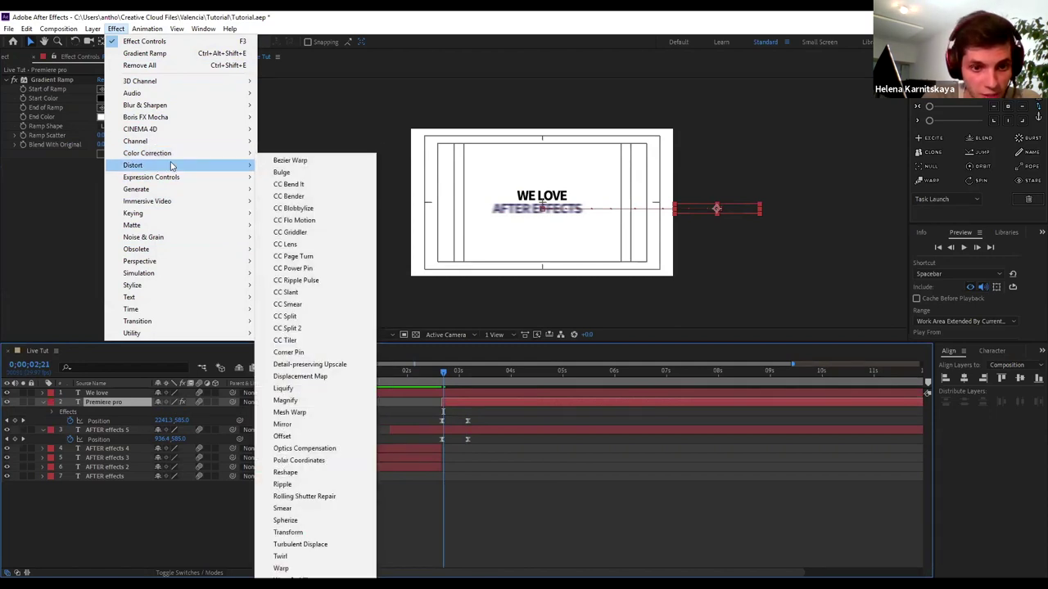
mouse_move(153, 238)
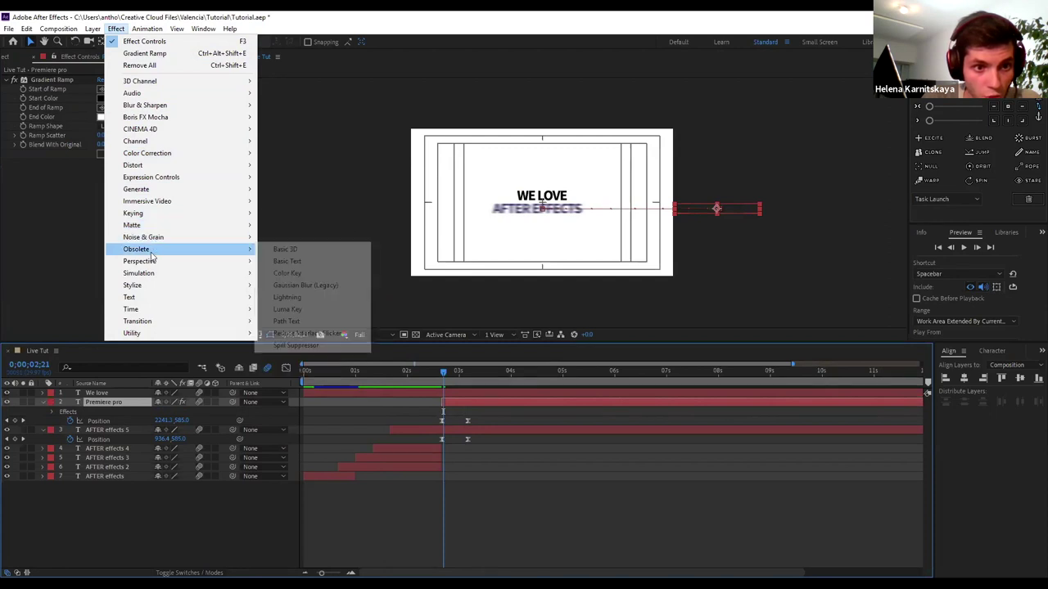
mouse_move(152, 261)
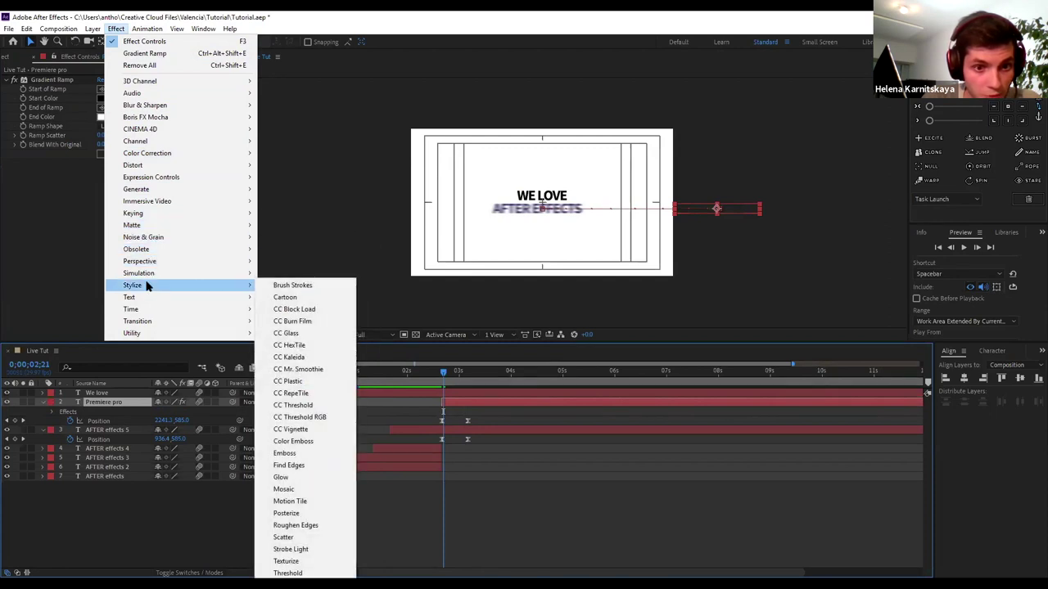
mouse_move(143, 300)
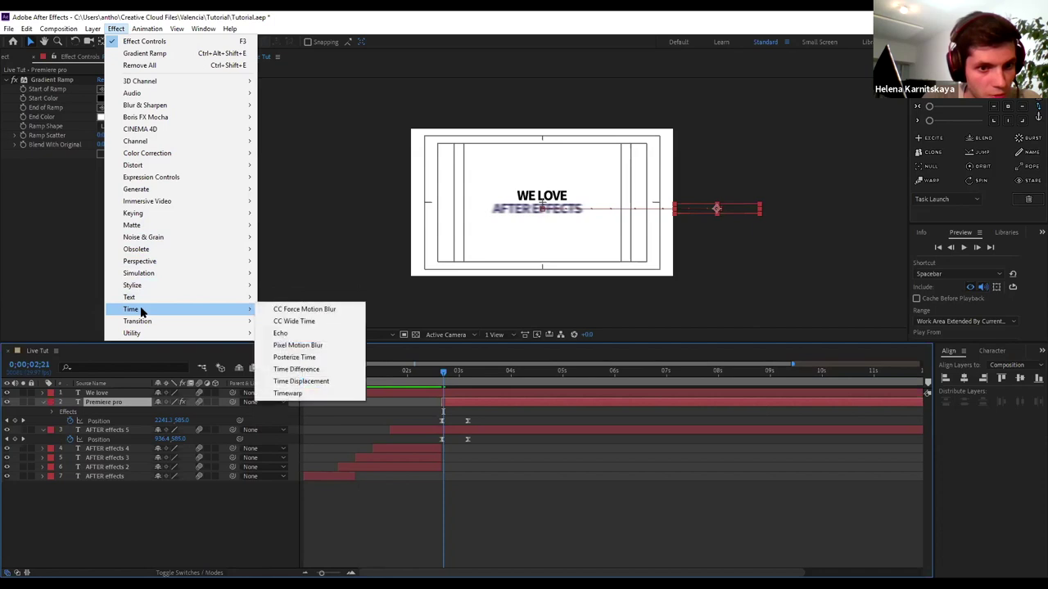
mouse_move(137, 322)
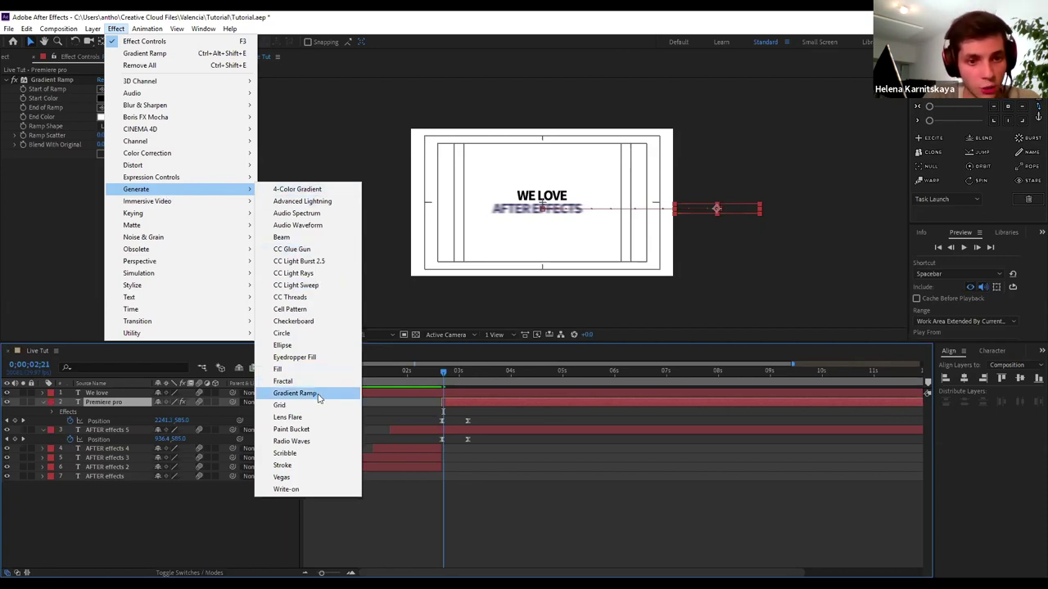
left_click(50, 87)
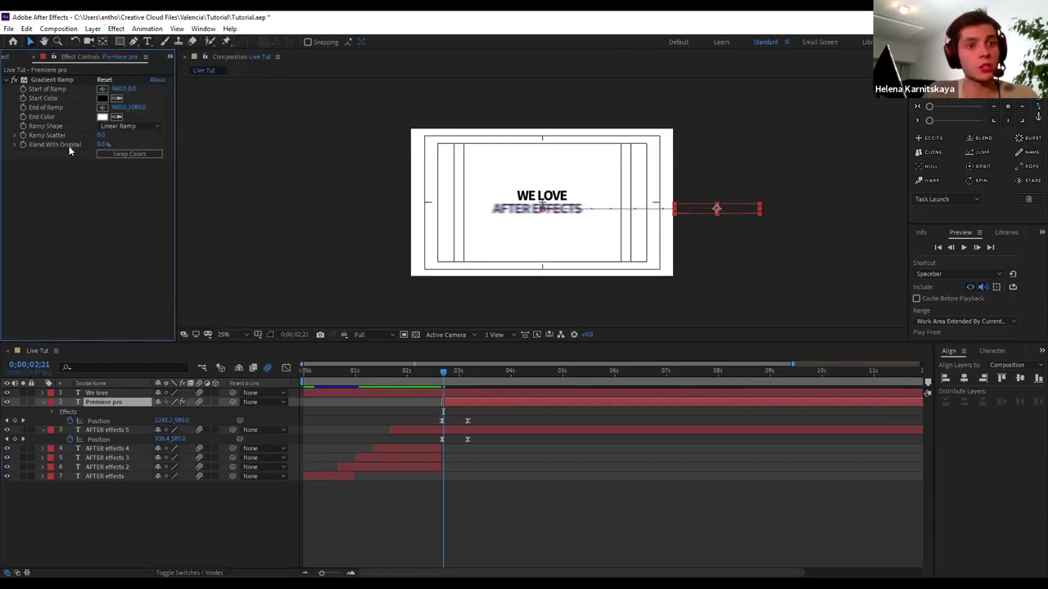
Set the Gradient Ramp start colour to light purple DB76FA
left_click(102, 99)
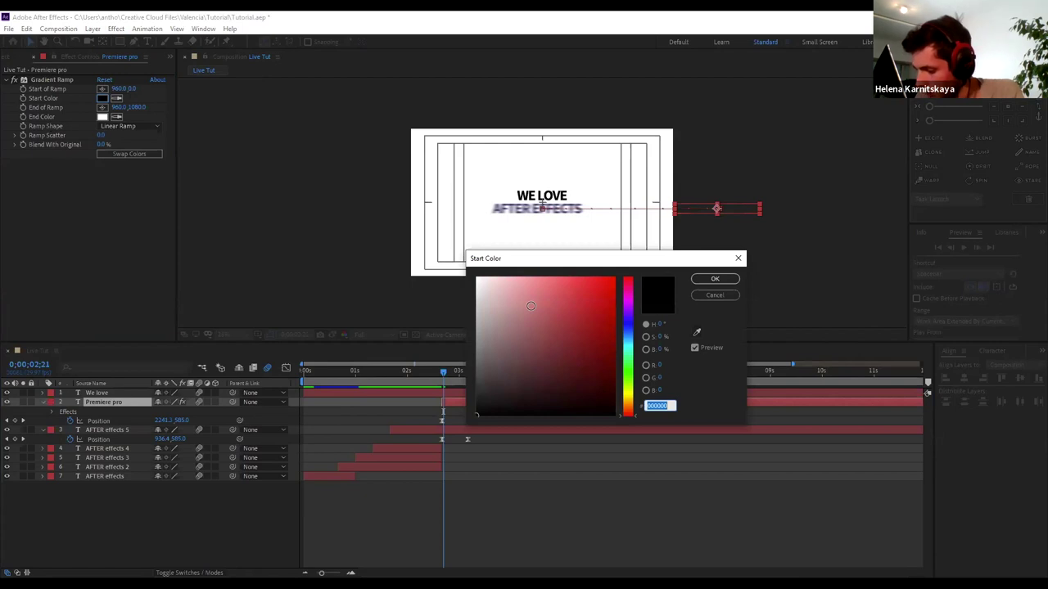
type("DB")
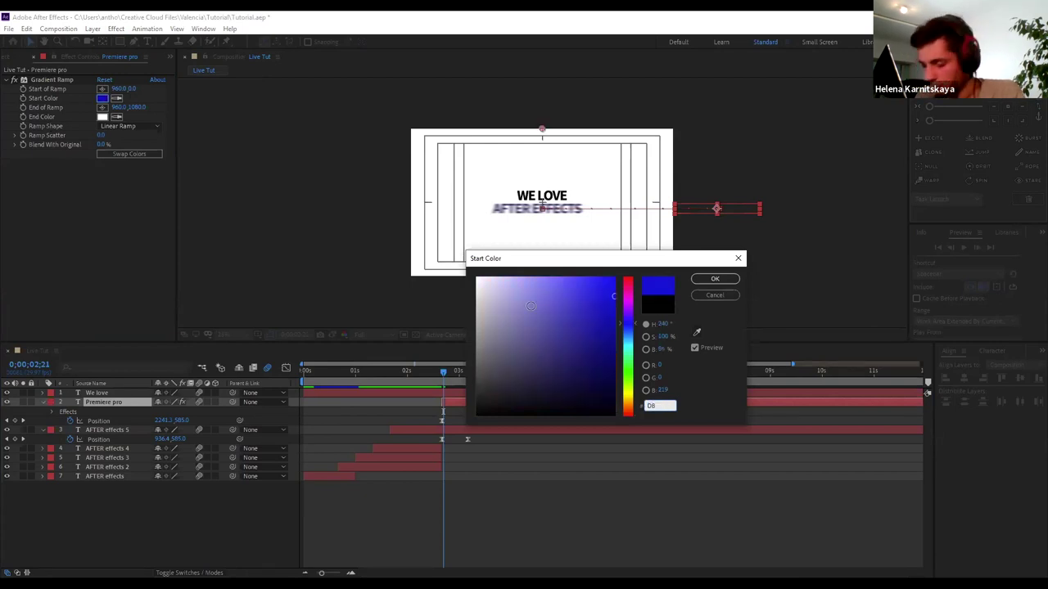
type("76")
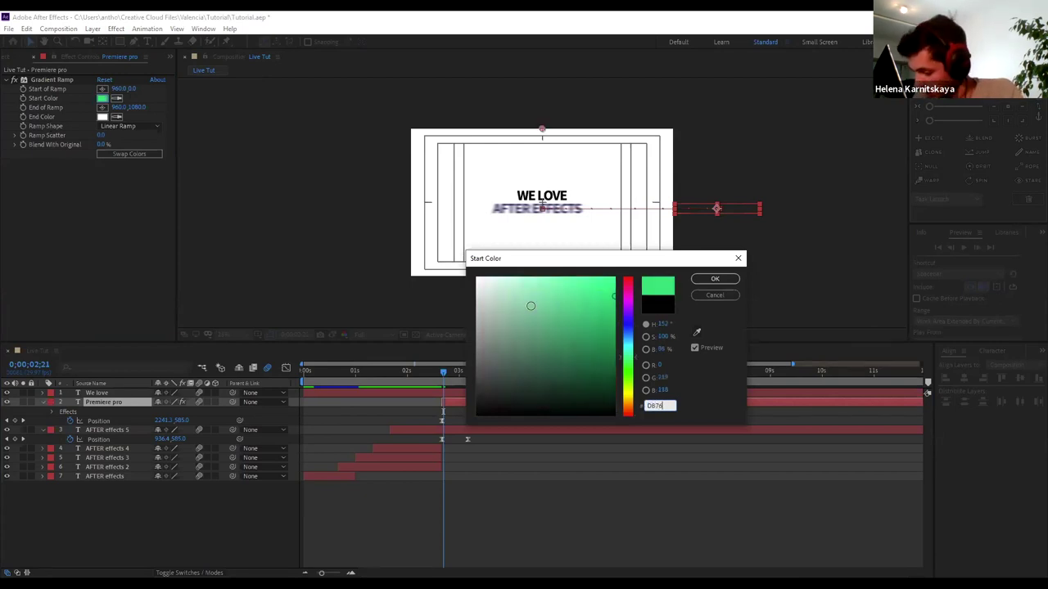
type("FA")
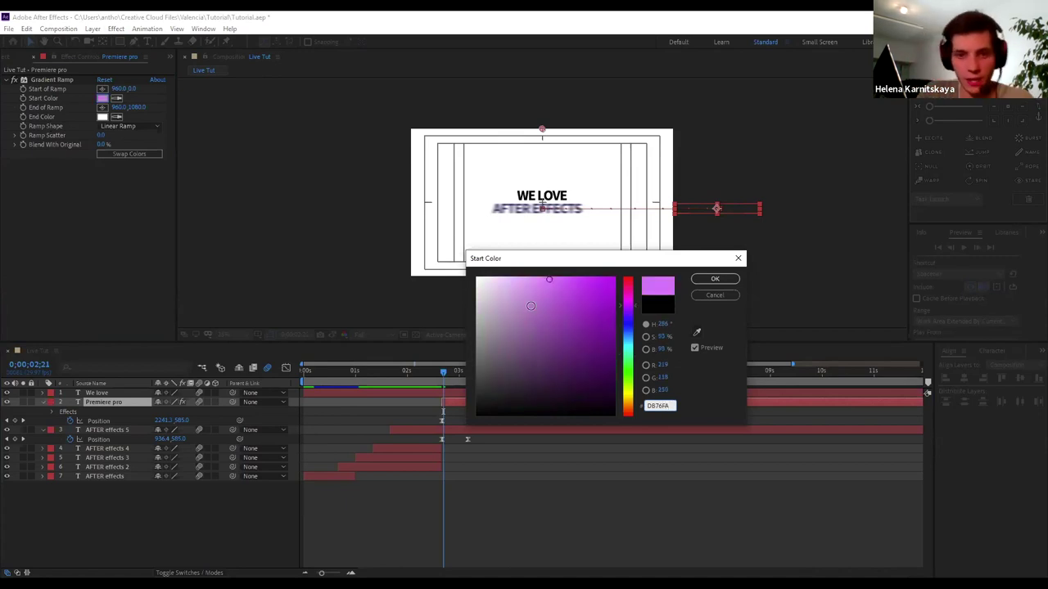
left_click(715, 279)
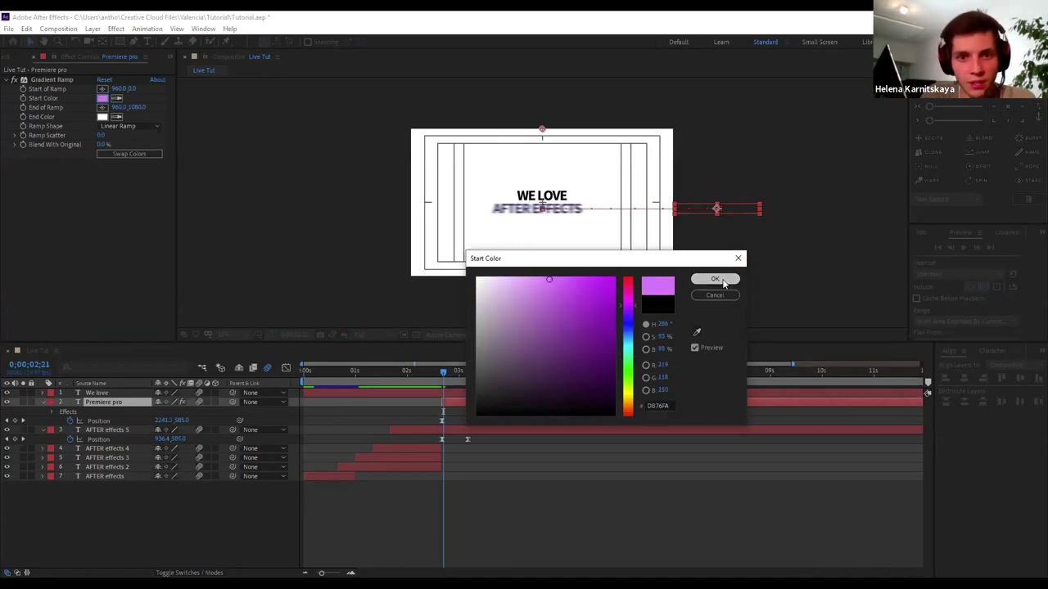
Set the end colour to dark purple 523A5C and preview the text at 0;00;03;03
left_click(104, 117)
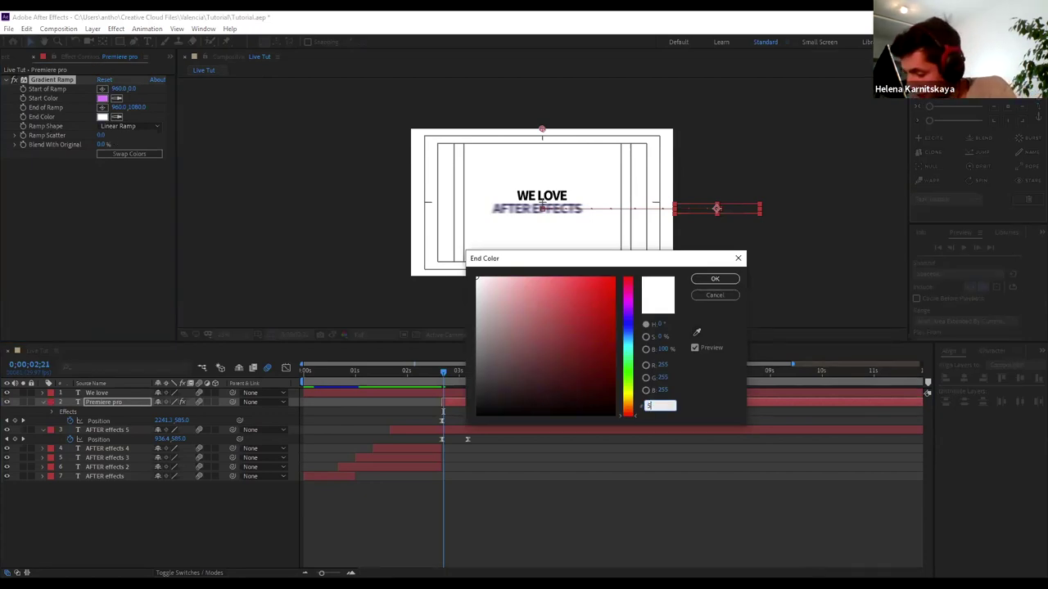
type("523A5C")
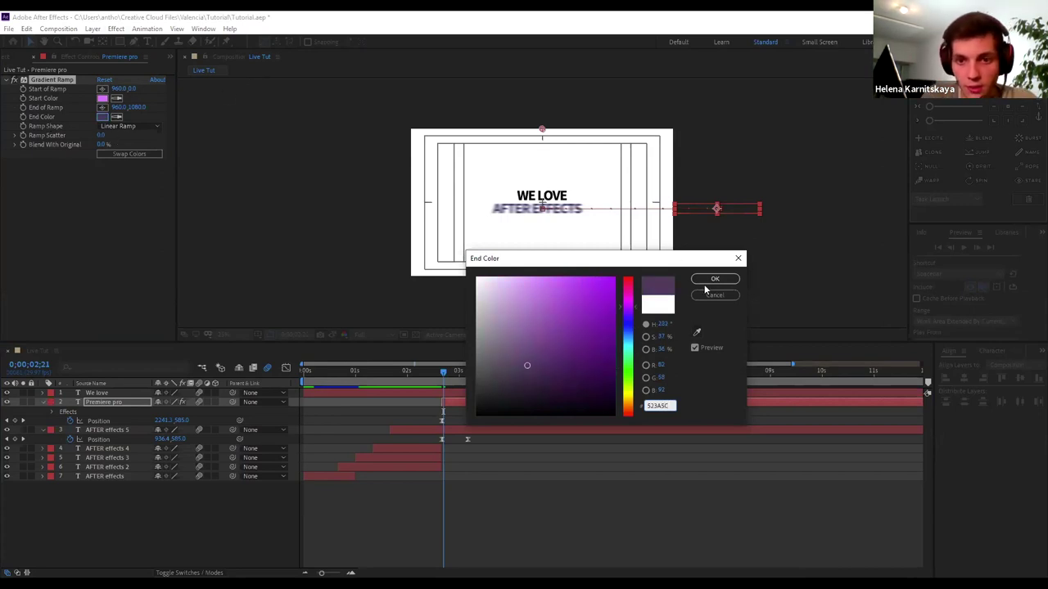
left_click(708, 282)
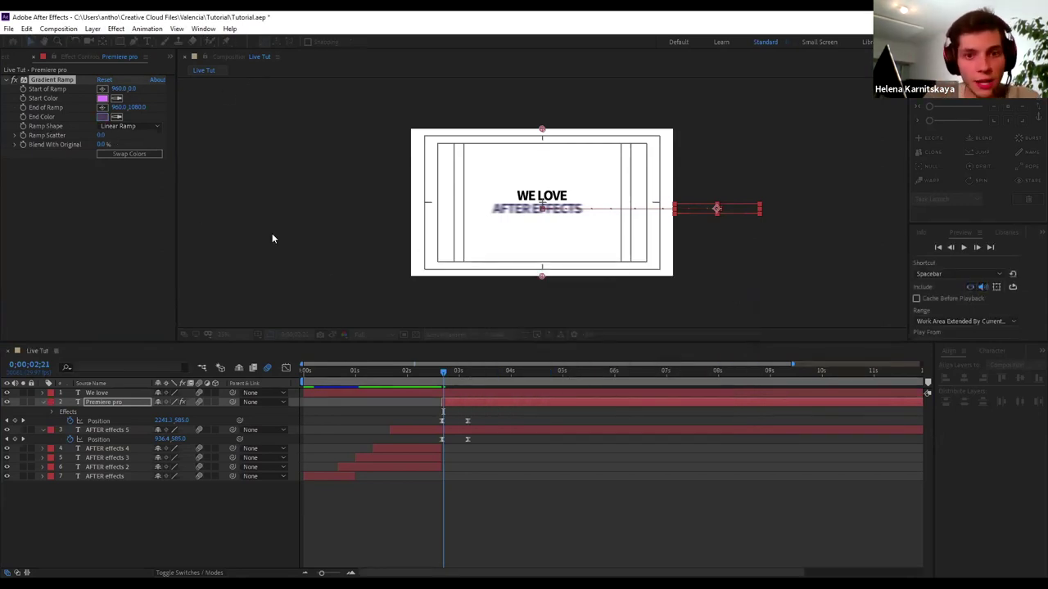
left_click_drag(445, 372, 469, 378)
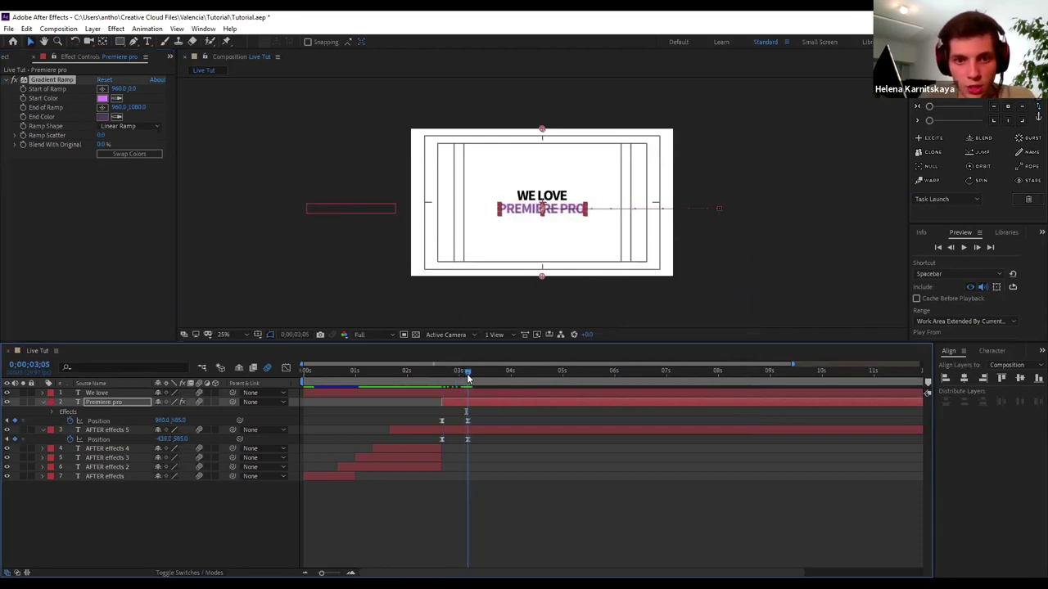
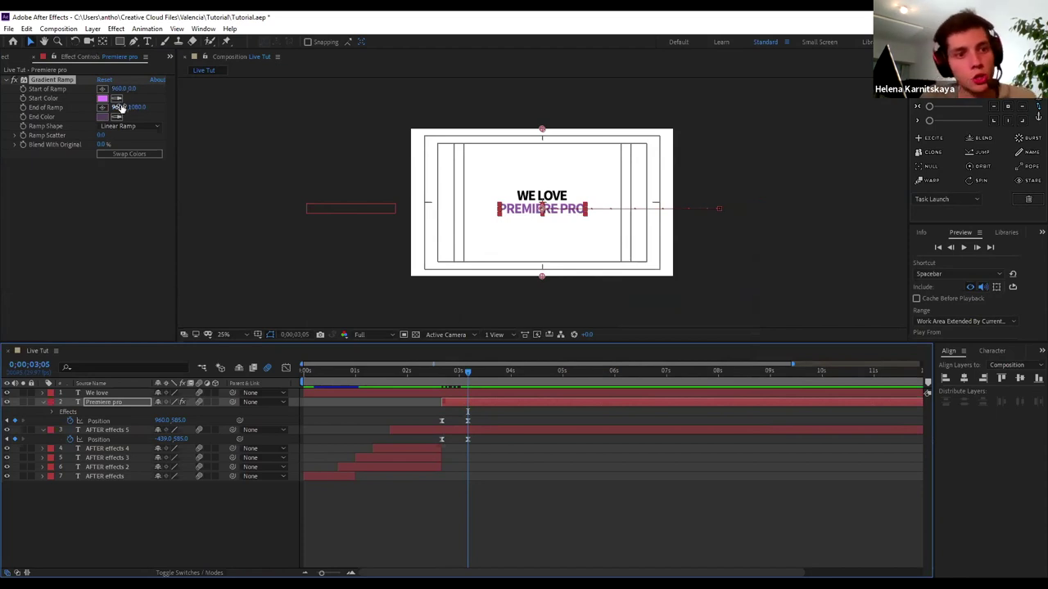
Roughly place the Gradient Ramp start point upper-left of PREMIERE PRO and stretch the end point right
left_click(45, 92)
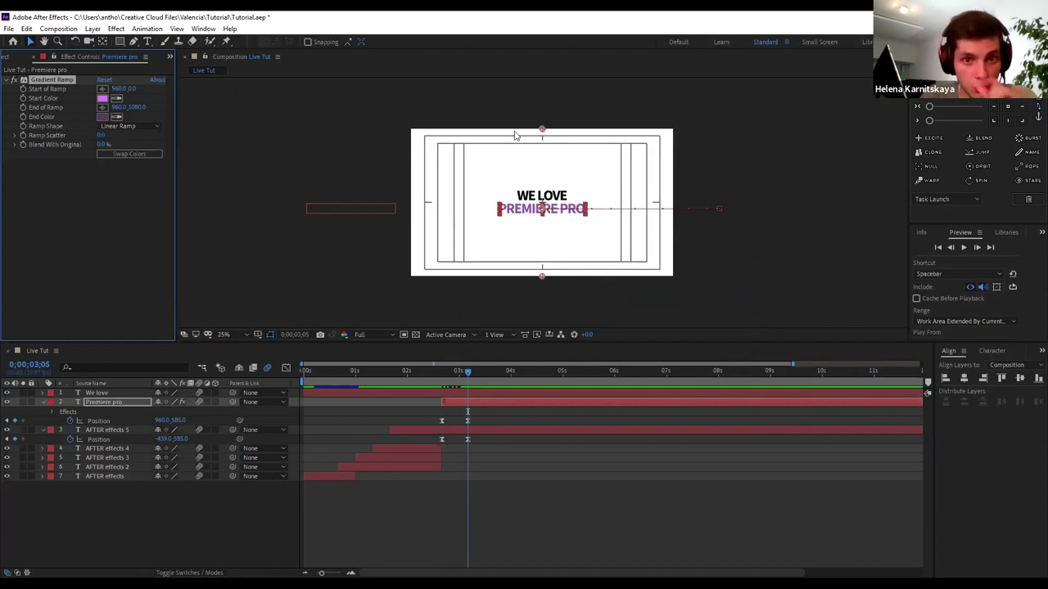
left_click_drag(540, 131, 441, 147)
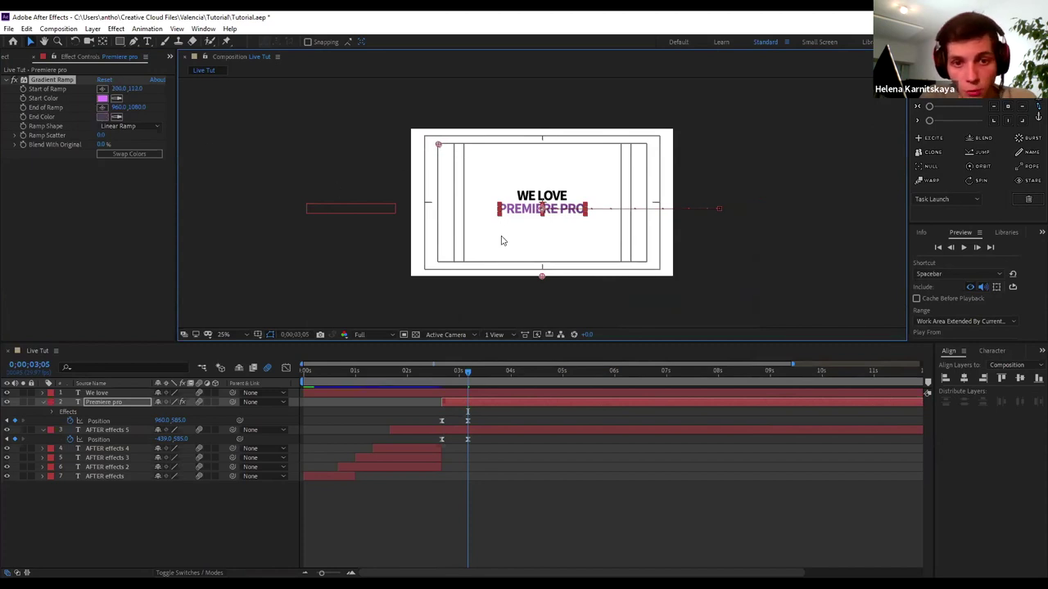
left_click_drag(576, 272, 656, 270)
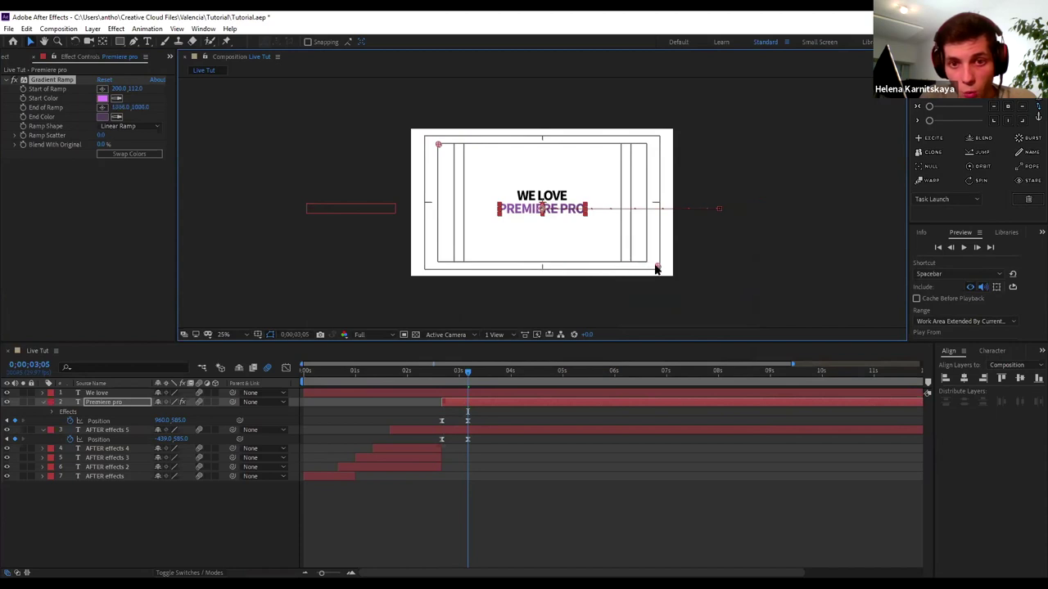
scroll(541, 207, "down", 1)
scroll(541, 209, "up", 1)
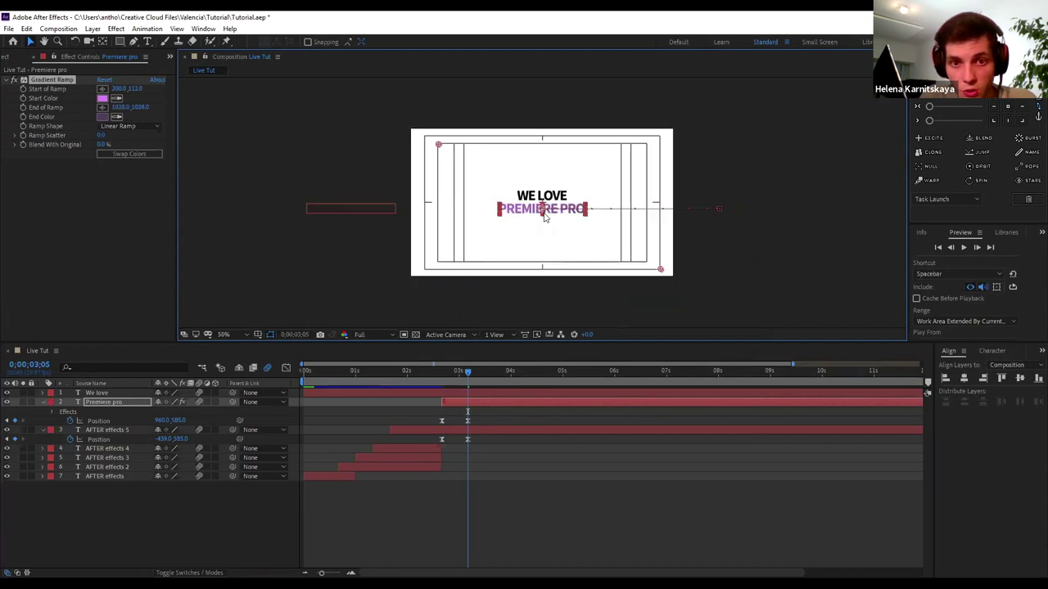
scroll(542, 214, "up", 1)
left_click_drag(334, 85, 403, 138)
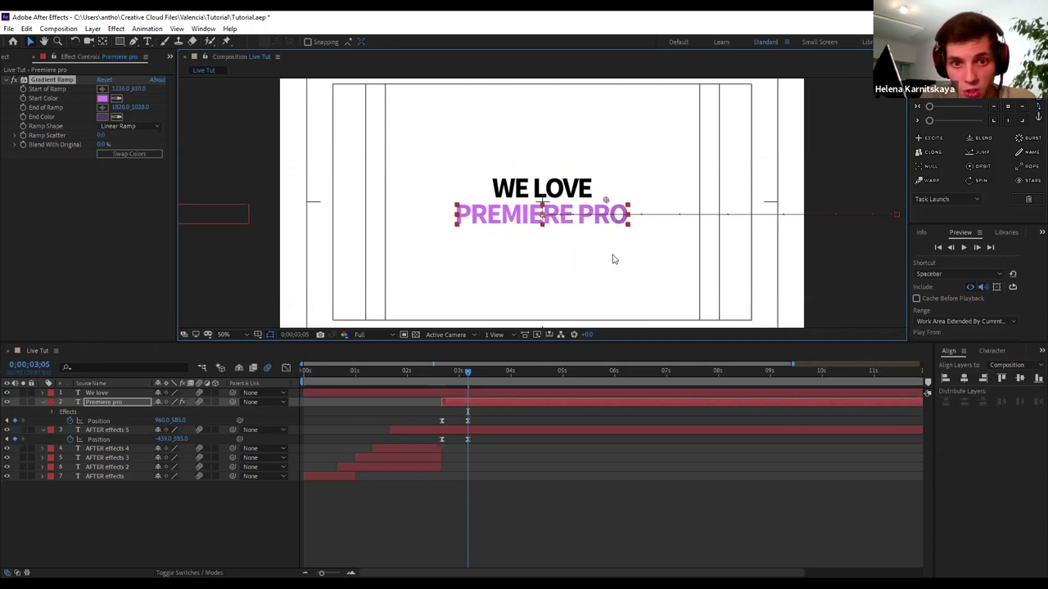
mouse_move(402, 138)
left_mouse_down()
mouse_move(327, 83)
mouse_move(469, 192)
mouse_move(445, 188)
left_mouse_up()
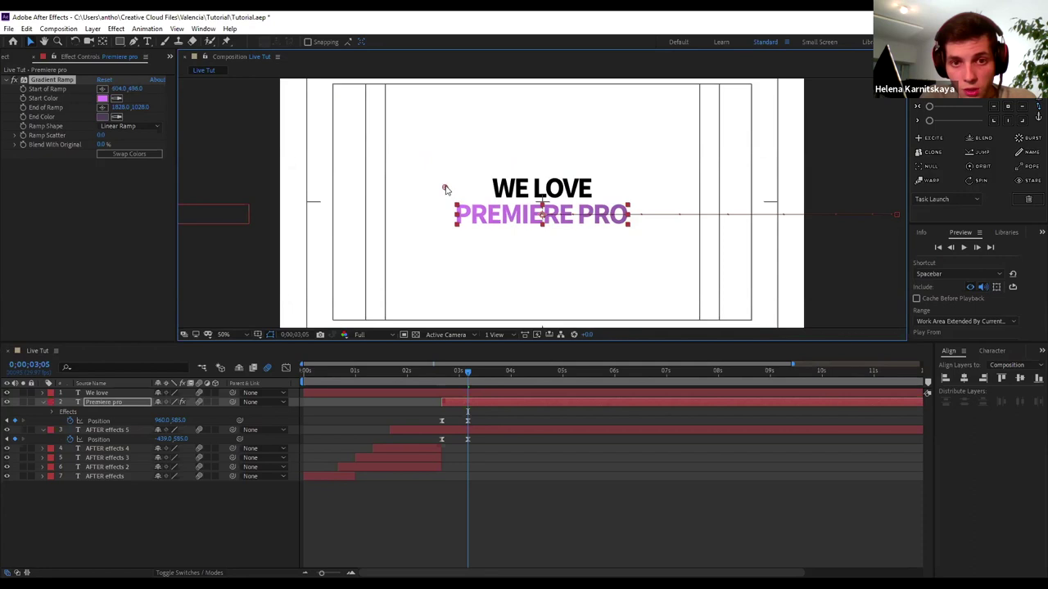
Pin the gradient end to the text's lower-right and start to upper-left, keeping pink on the left
key("comma")
left_click_drag(661, 270, 607, 231)
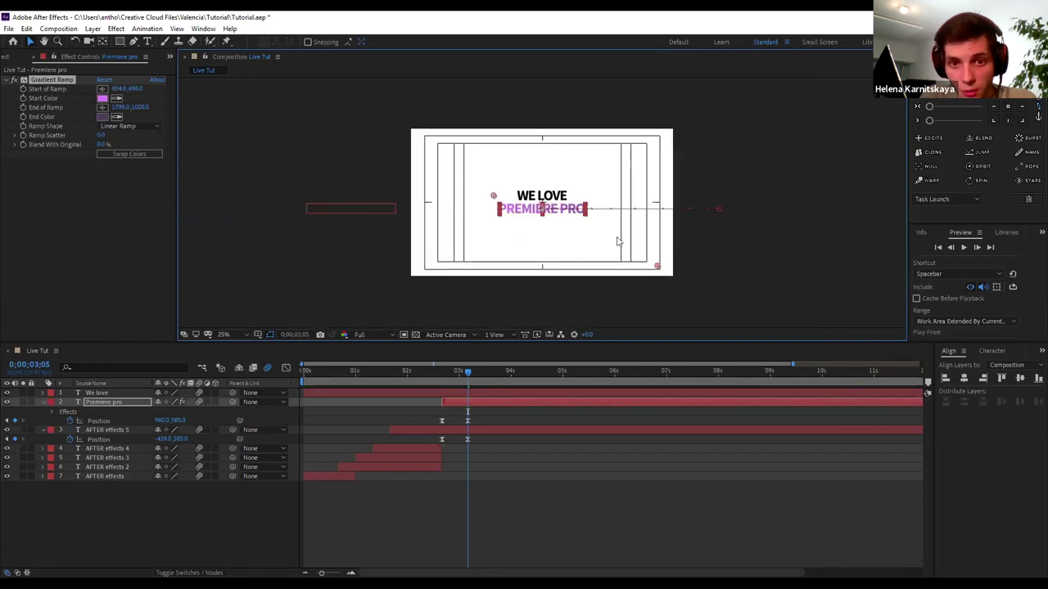
key("period")
key("period")
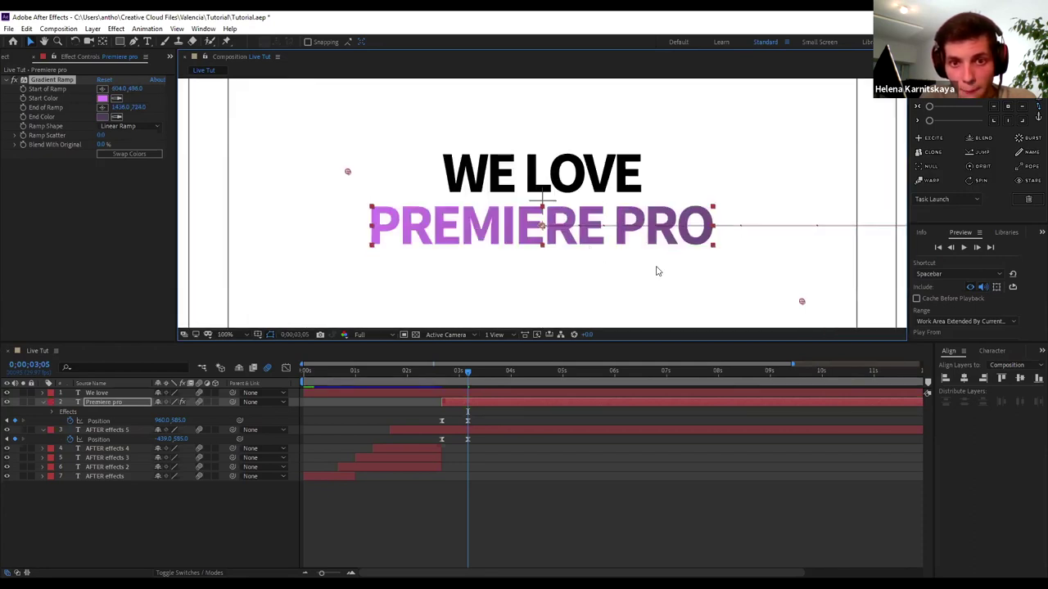
left_click_drag(801, 301, 710, 250)
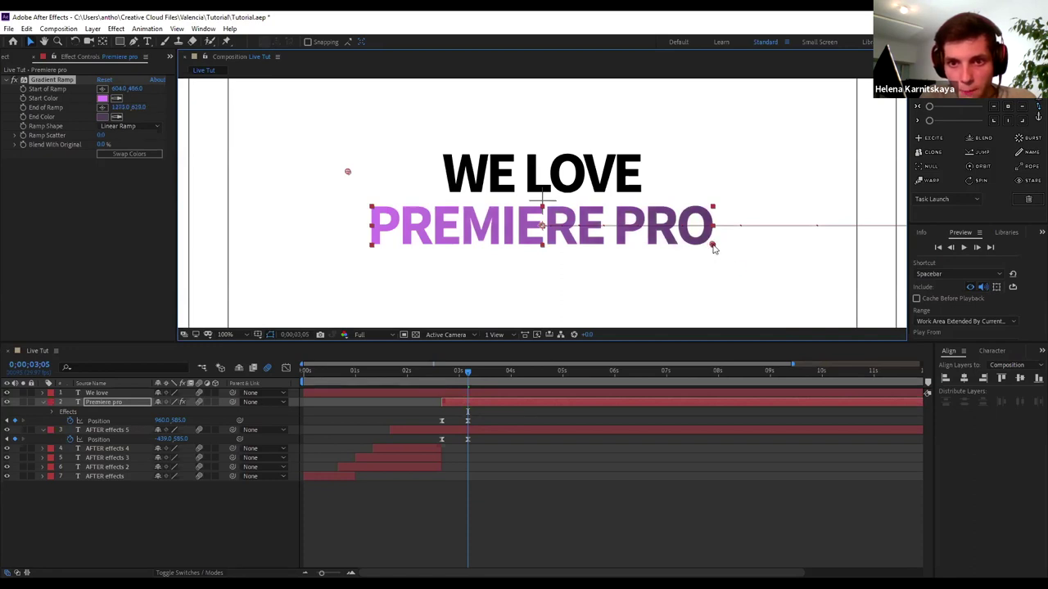
left_click_drag(347, 173, 368, 206)
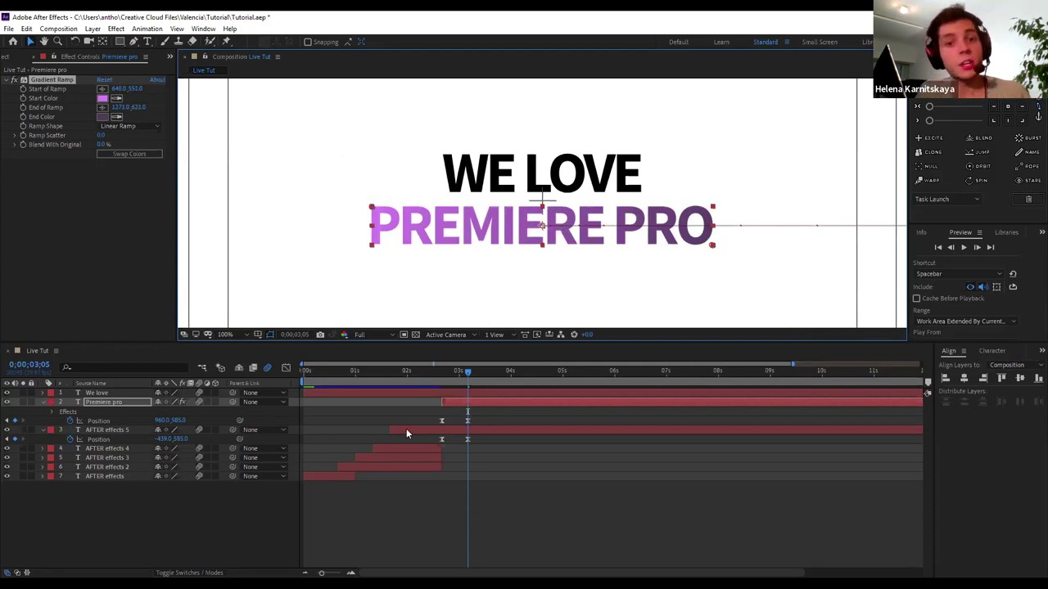
left_click(109, 154)
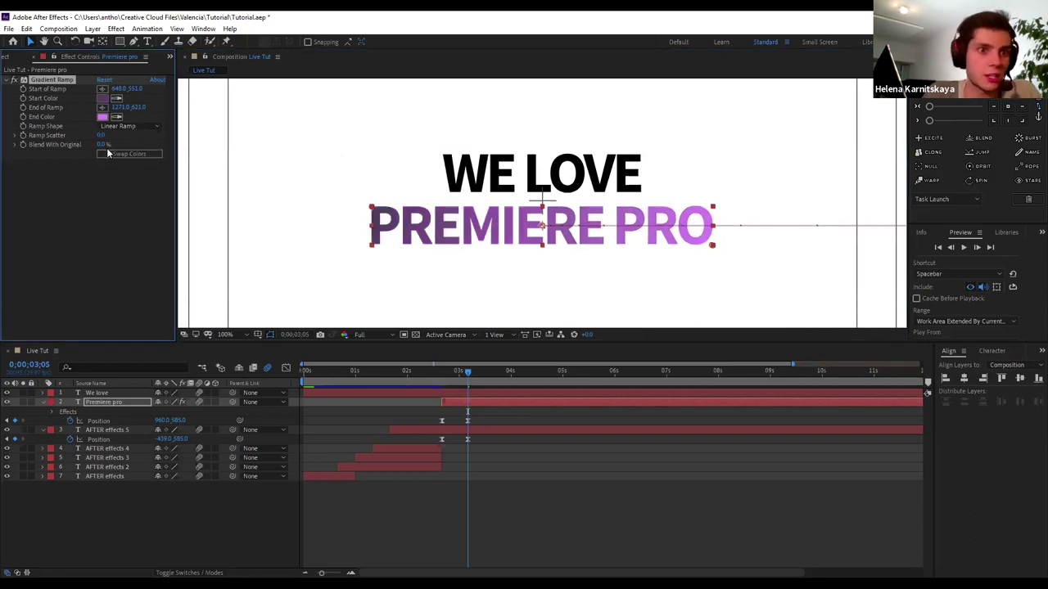
left_click(108, 153)
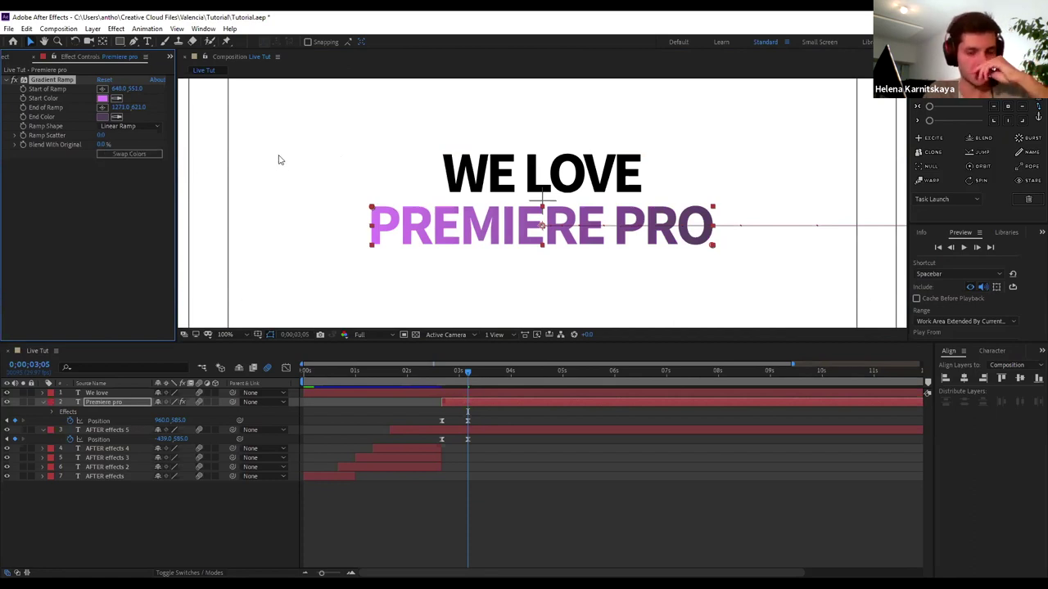
Hold PREMIERE PRO with a Position keyframe, then slide it off to the left at 0;00;03;25
left_click_drag(453, 374, 467, 377)
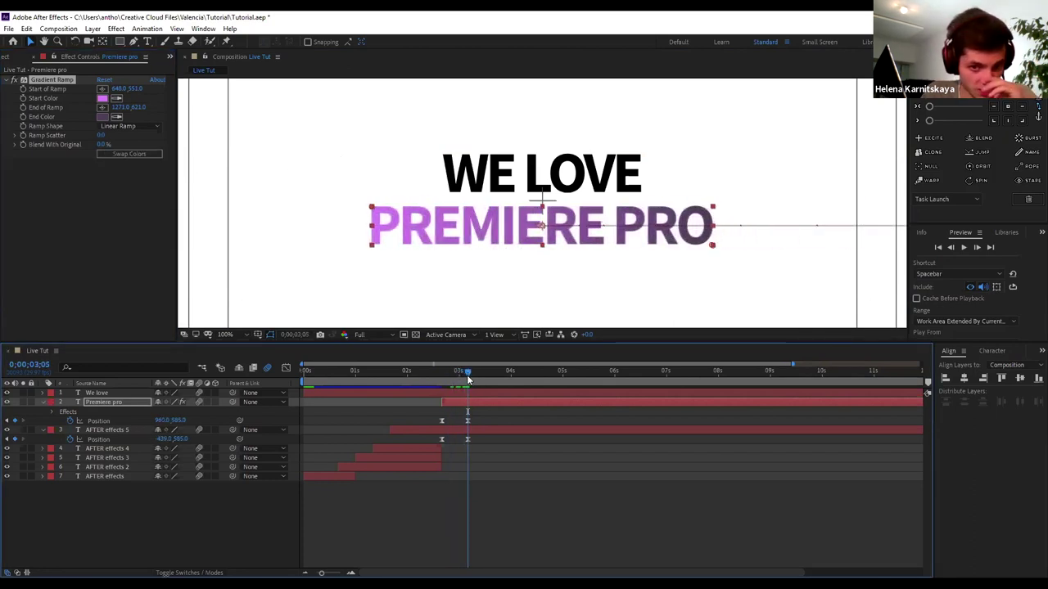
left_click_drag(467, 371, 476, 382)
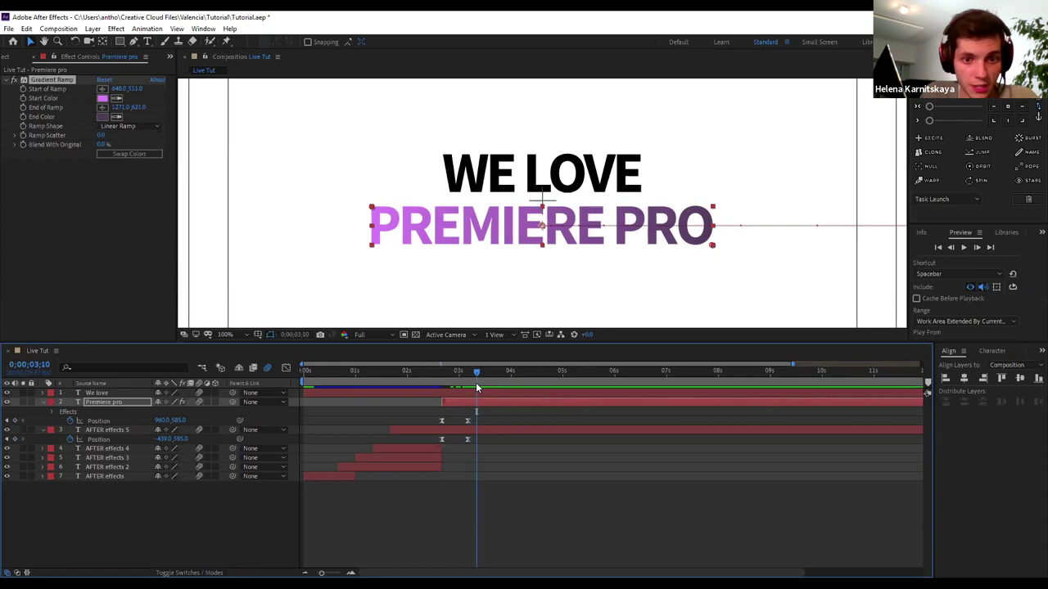
scroll(472, 288, "down", 1)
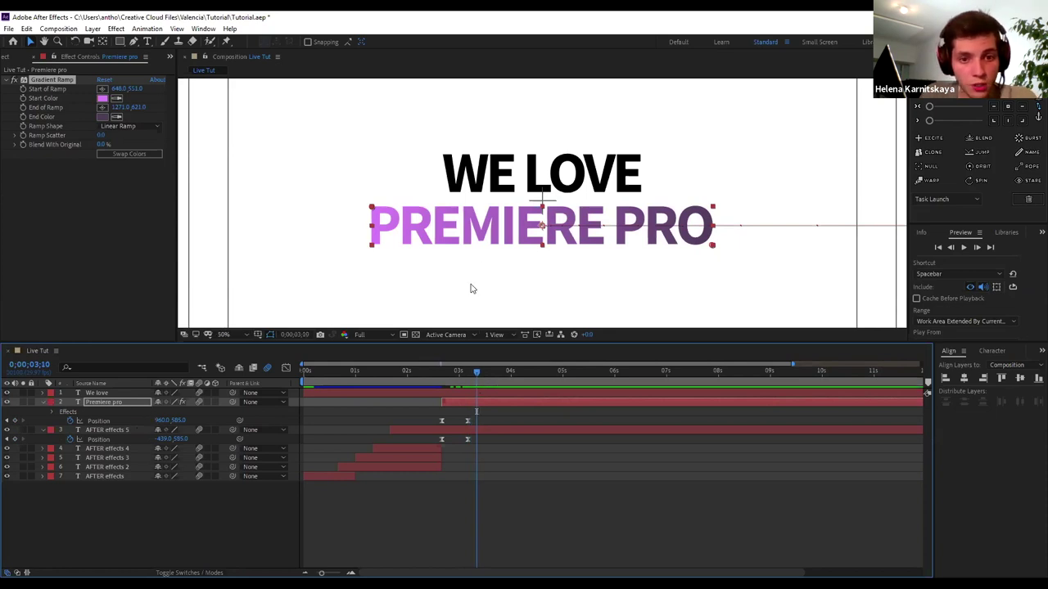
key("comma")
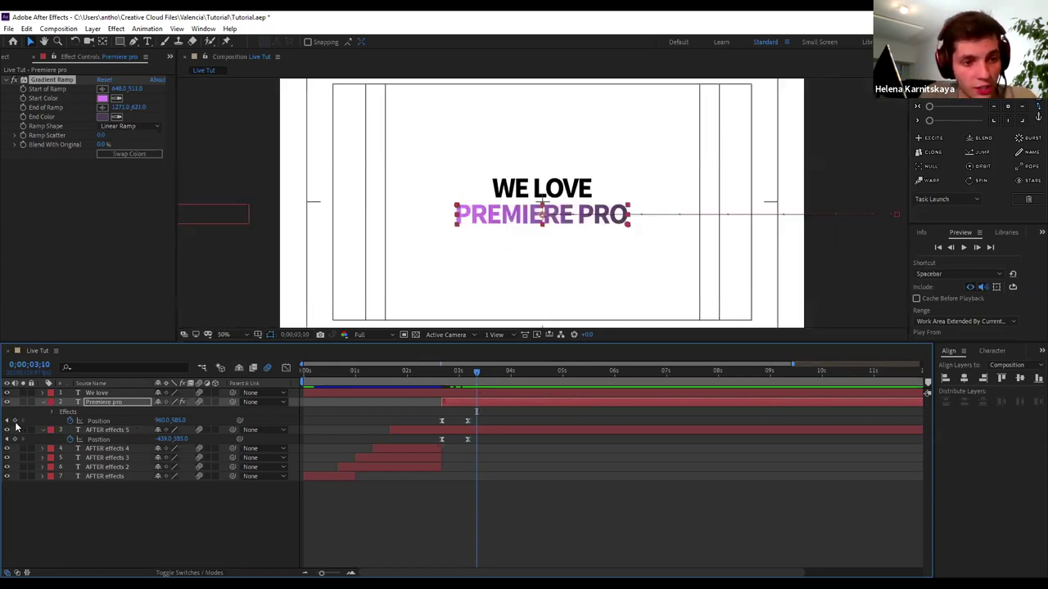
left_click(16, 424)
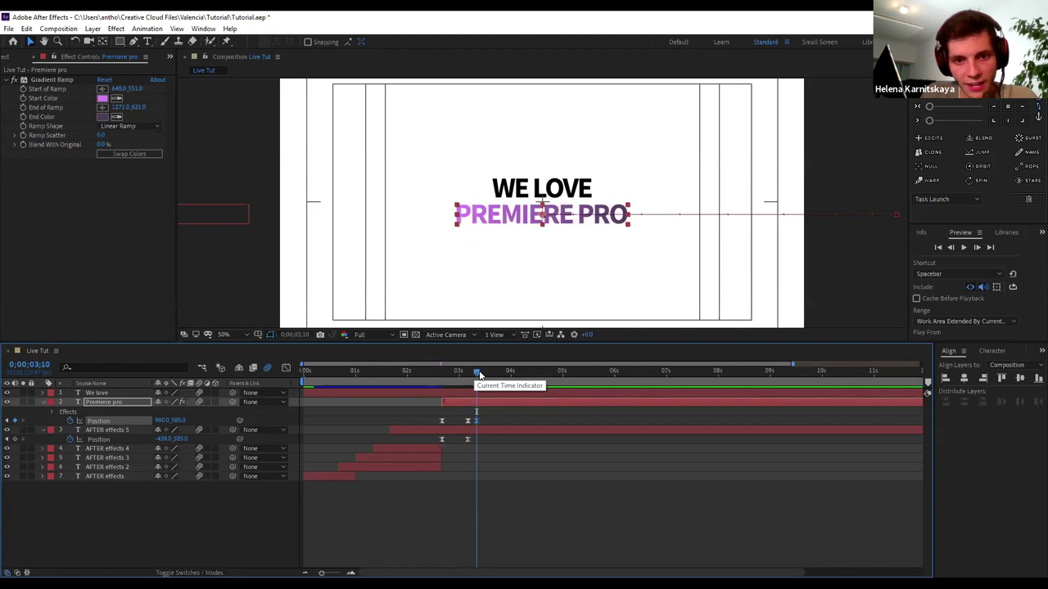
mouse_move(479, 372)
left_mouse_down()
mouse_move(498, 382)
mouse_move(481, 398)
mouse_move(504, 403)
left_mouse_up()
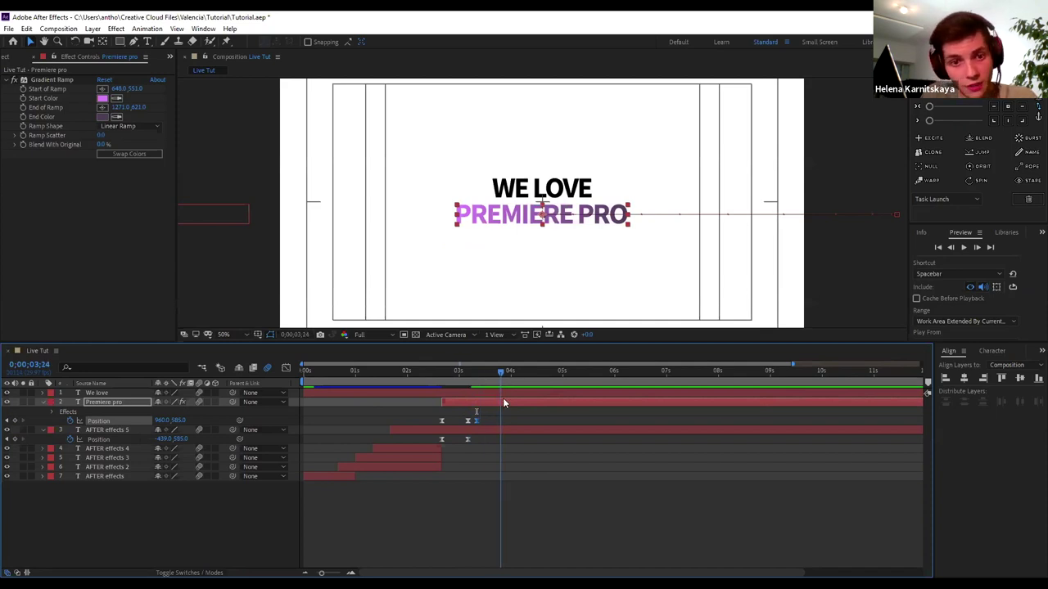
left_click_drag(504, 402, 506, 402)
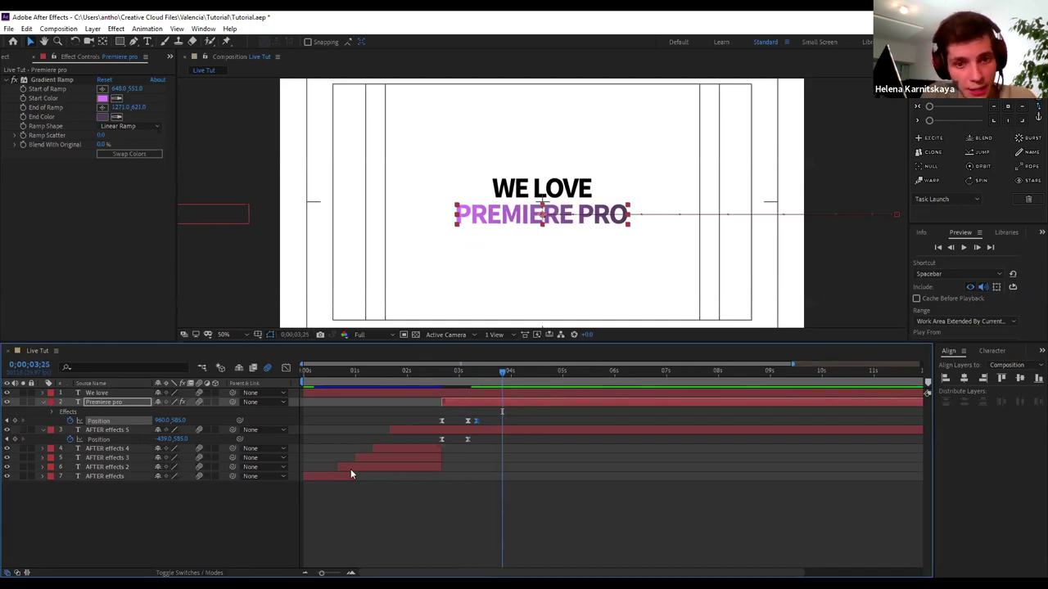
mouse_move(158, 425)
left_mouse_down()
mouse_move(168, 427)
mouse_move(72, 432)
left_mouse_up()
Preview the PREMIERE PRO slide-in and exit animation
left_click_drag(465, 374, 347, 372)
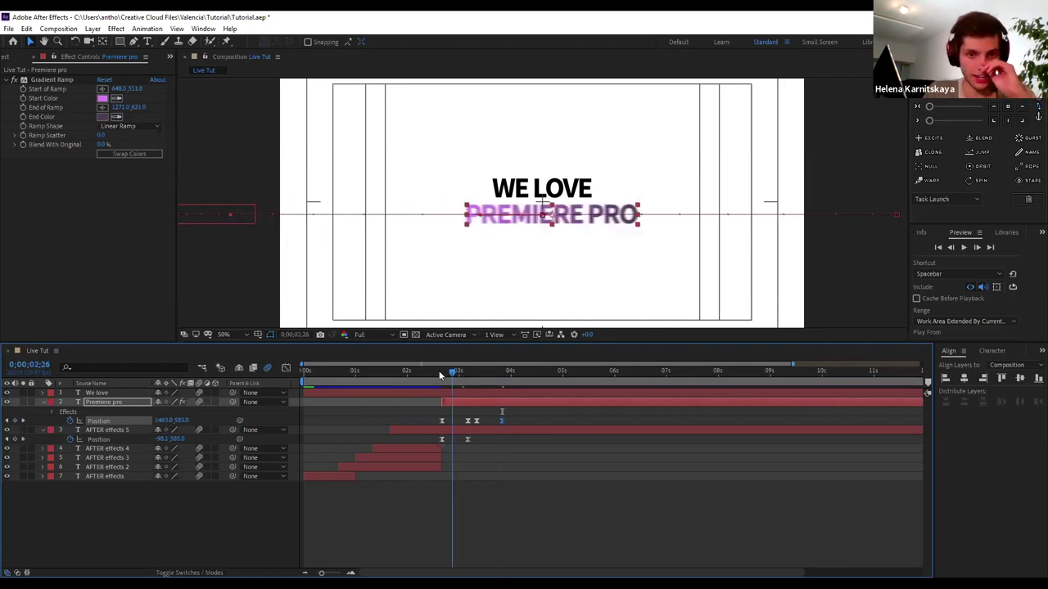
key("space")
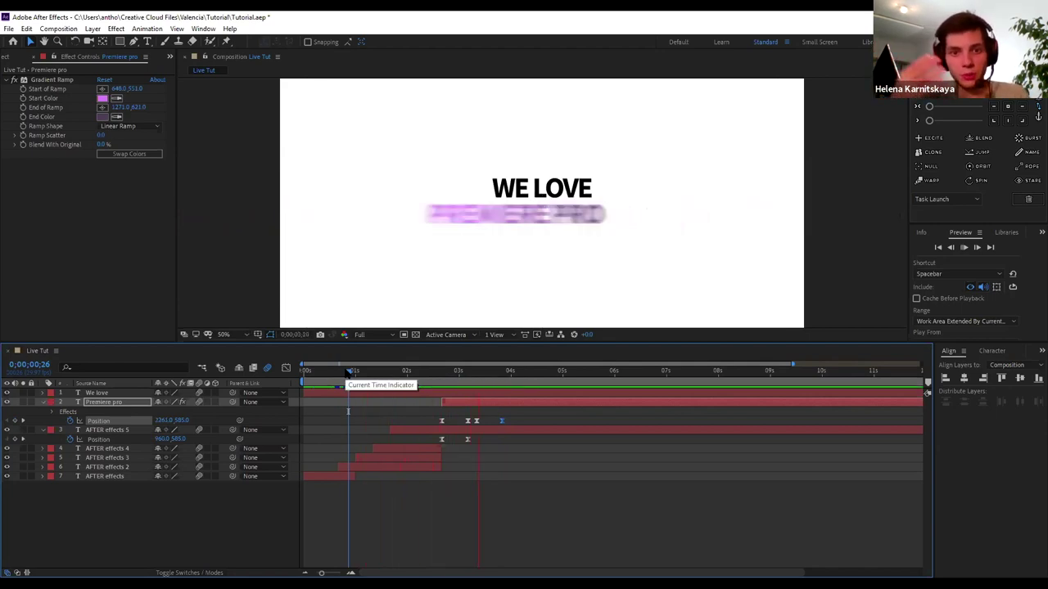
key("space")
Duplicate the Premiere pro text layer at 0;00;03;17 and select the Premiere pro 2 copy
mouse_move(501, 375)
left_mouse_down()
mouse_move(446, 375)
mouse_move(452, 414)
left_mouse_up()
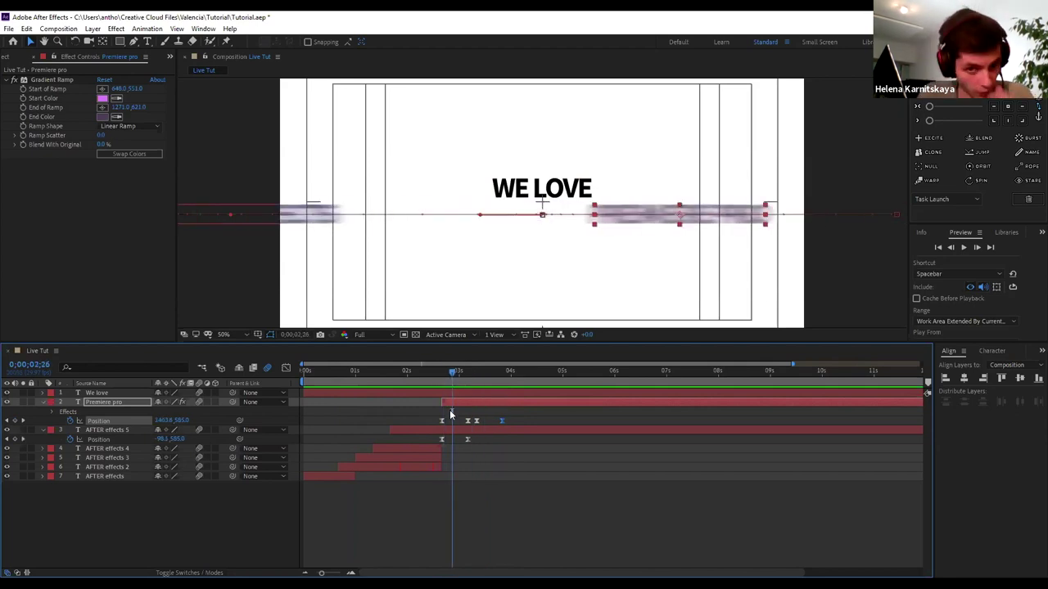
scroll(491, 281, "down", 2)
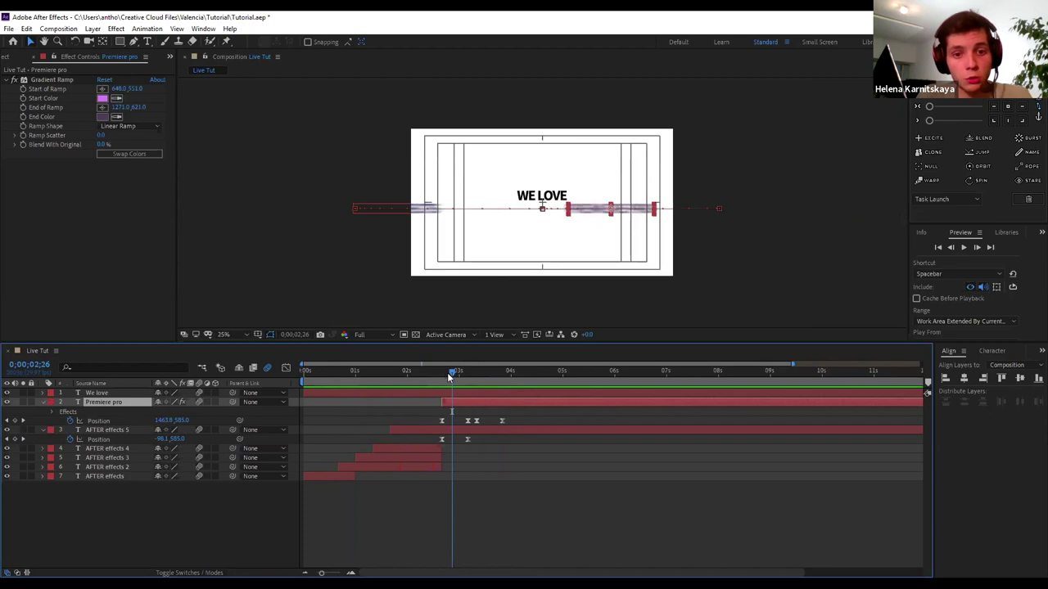
left_click_drag(452, 371, 488, 373)
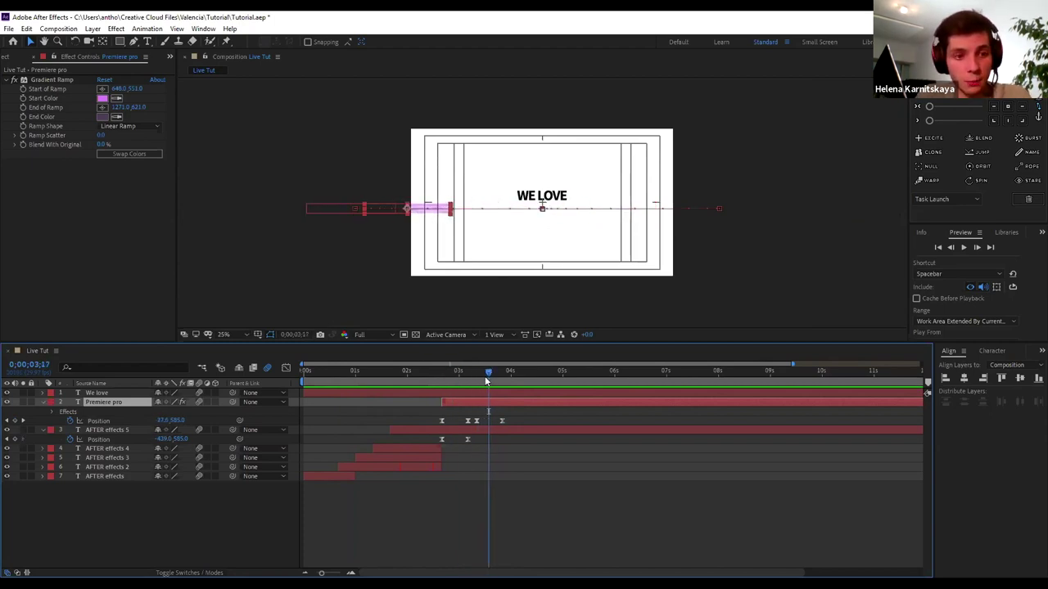
key("ctrl+d")
key("ctrl+d")
key("ctrl+d")
left_click(94, 420)
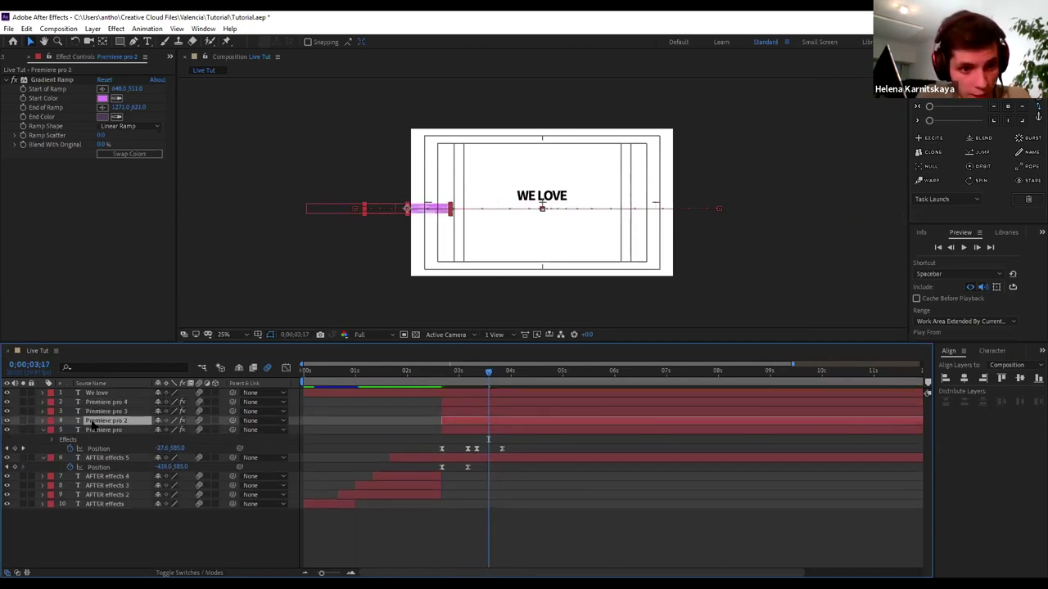
Delete a surplus duplicate text layer and rename the Premiere pro 4 layer
left_click_drag(483, 376, 462, 373)
left_click(125, 411)
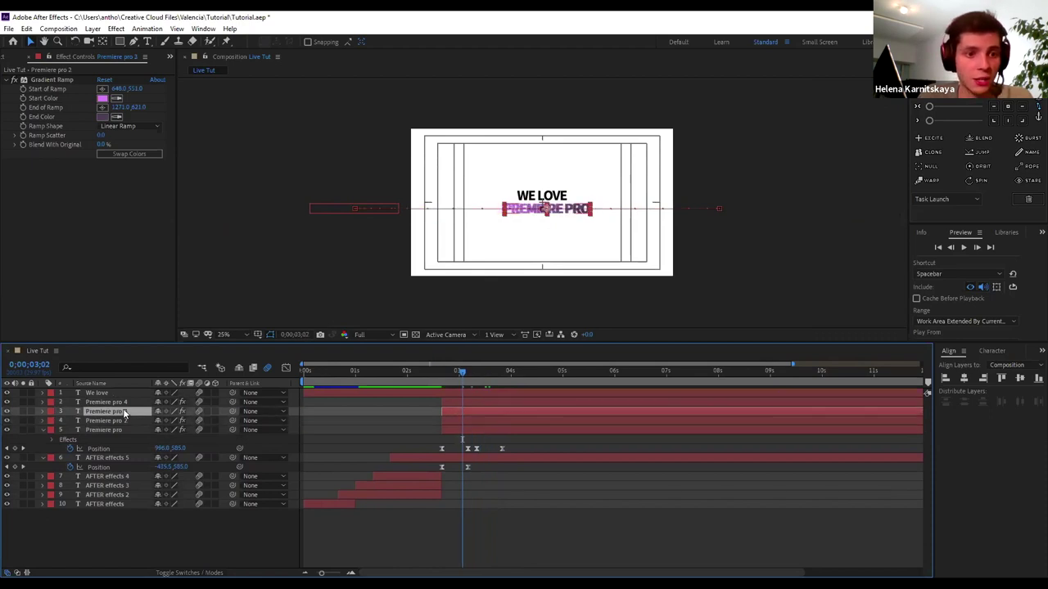
key("Delete")
left_click(118, 401)
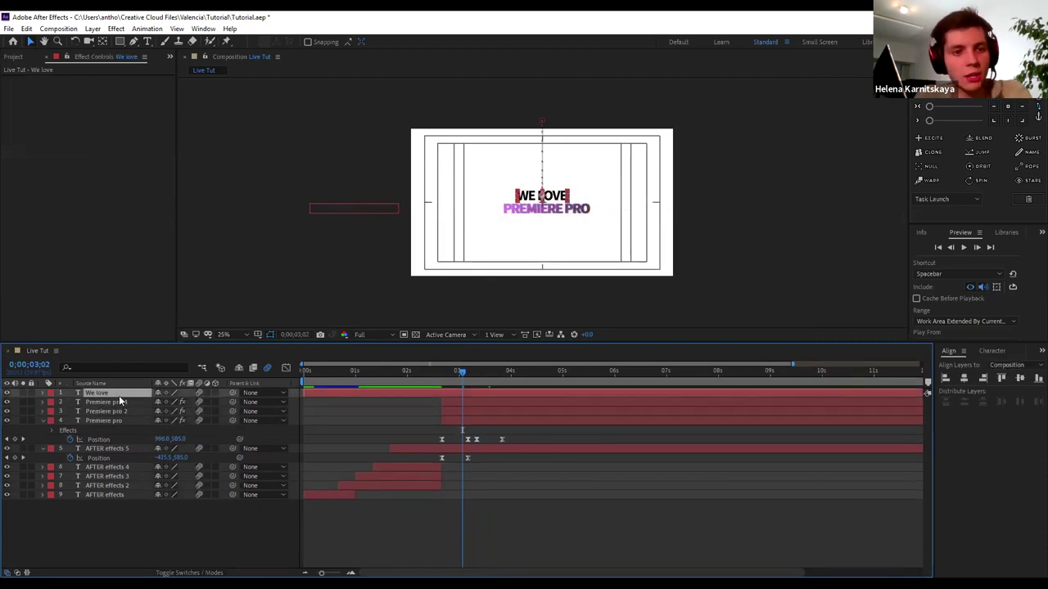
key("Return")
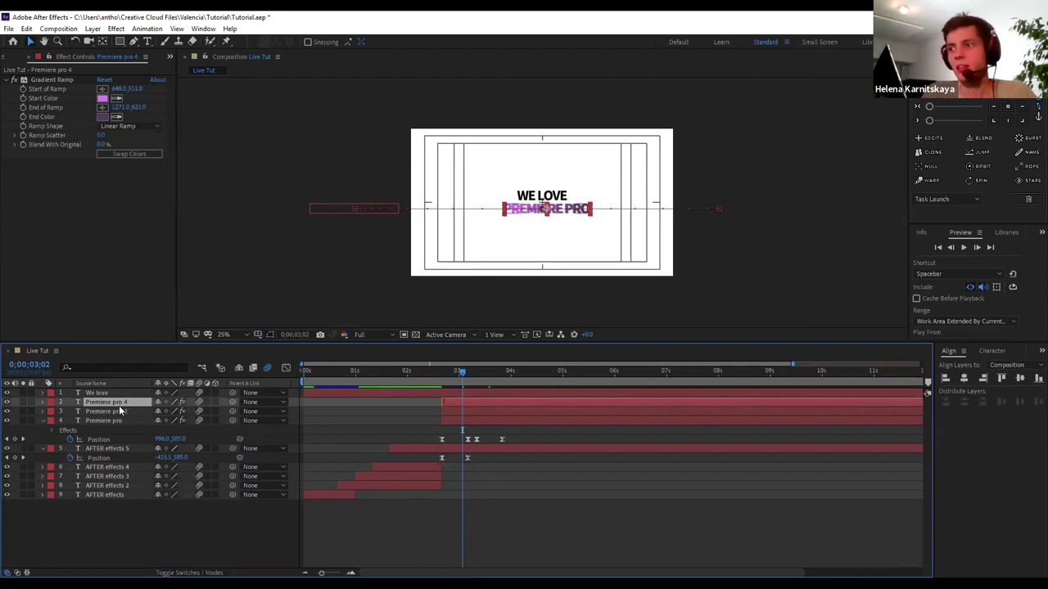
left_click(108, 411)
key("Return")
Make the Premiere pro 2 copy start at 0;00;03;25, then switch to the Type tool
left_click_drag(459, 373, 456, 378)
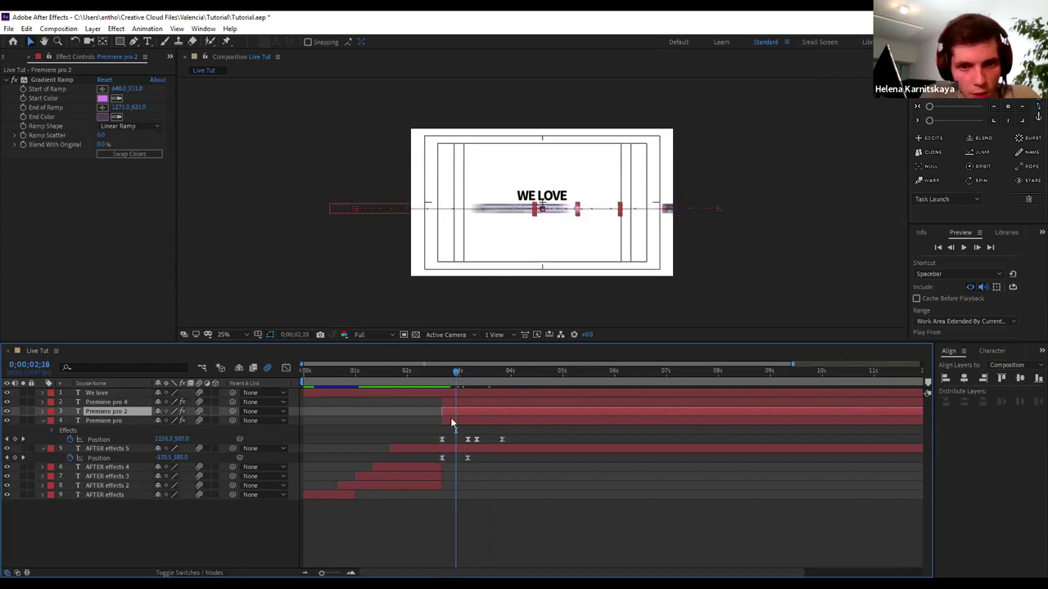
left_click_drag(448, 410, 507, 411)
left_click(500, 374)
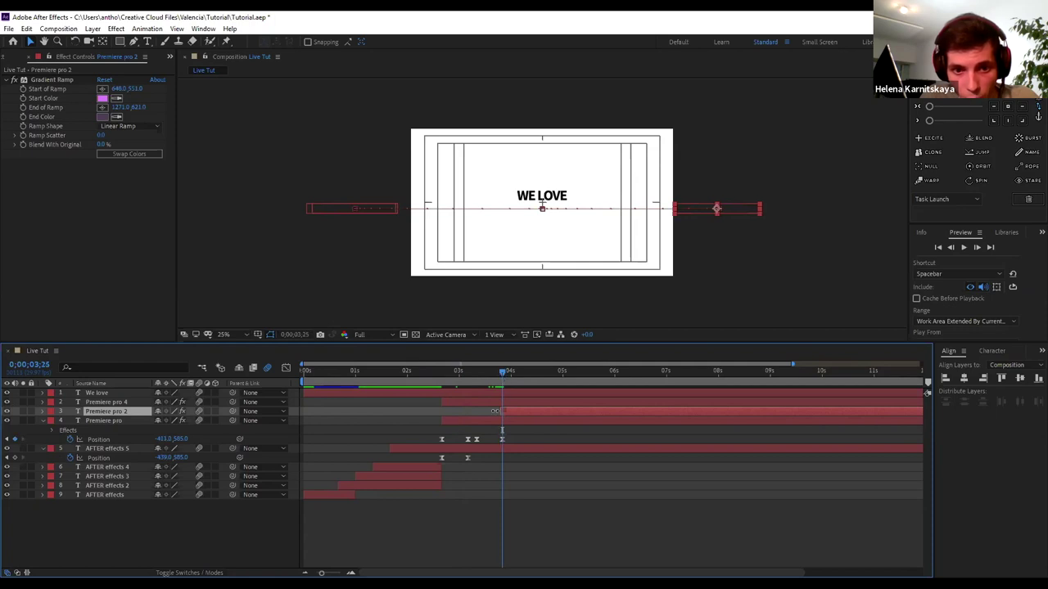
left_click_drag(507, 414, 508, 415)
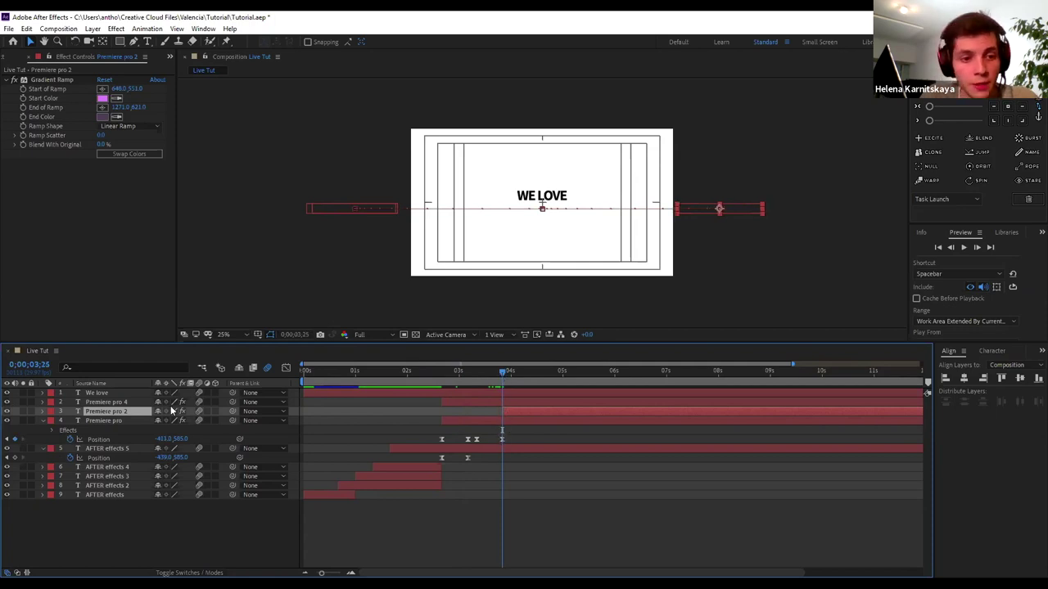
left_click(699, 209)
key("ctrl+t")
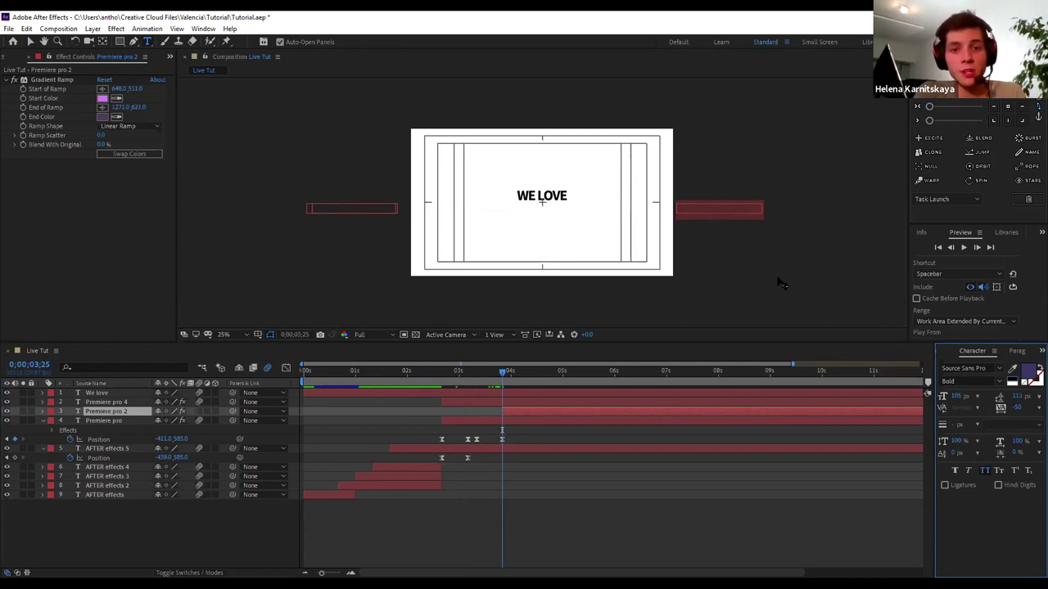
Retype the off-screen right-hand copy as Photoshop
left_click(778, 277)
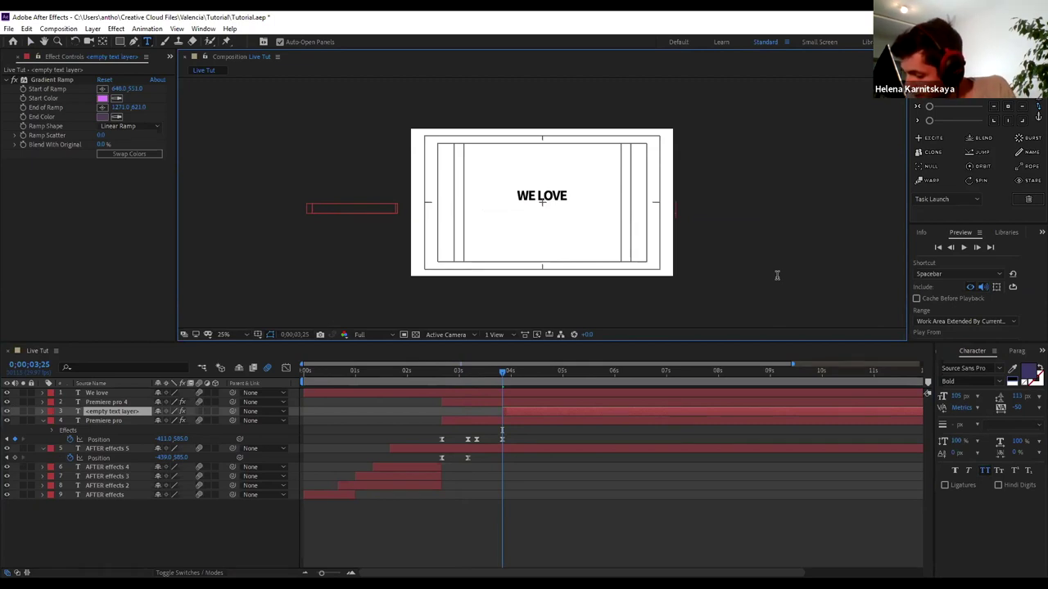
type("Phot")
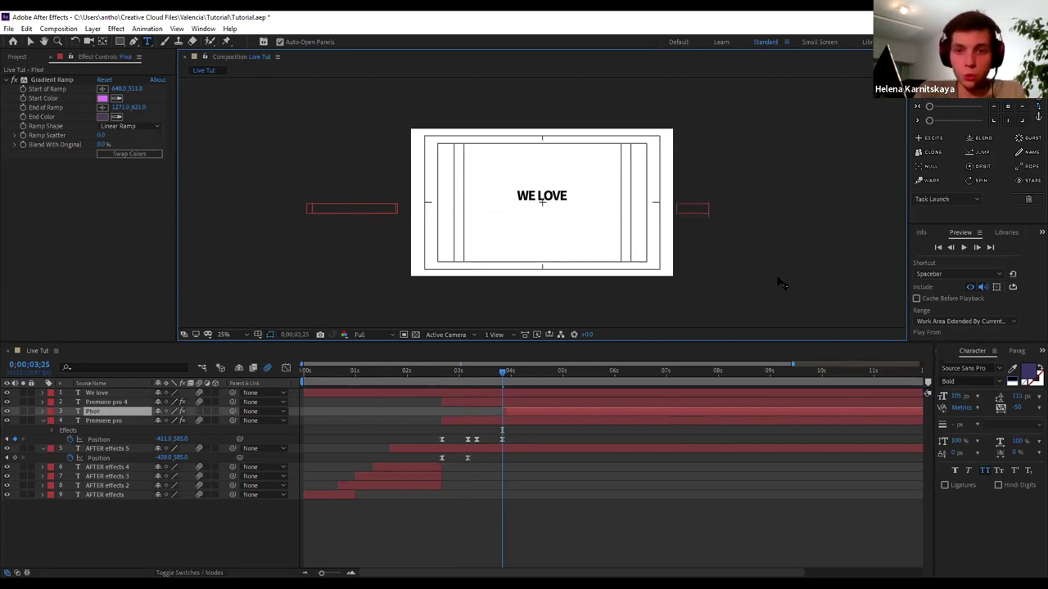
type("oshop")
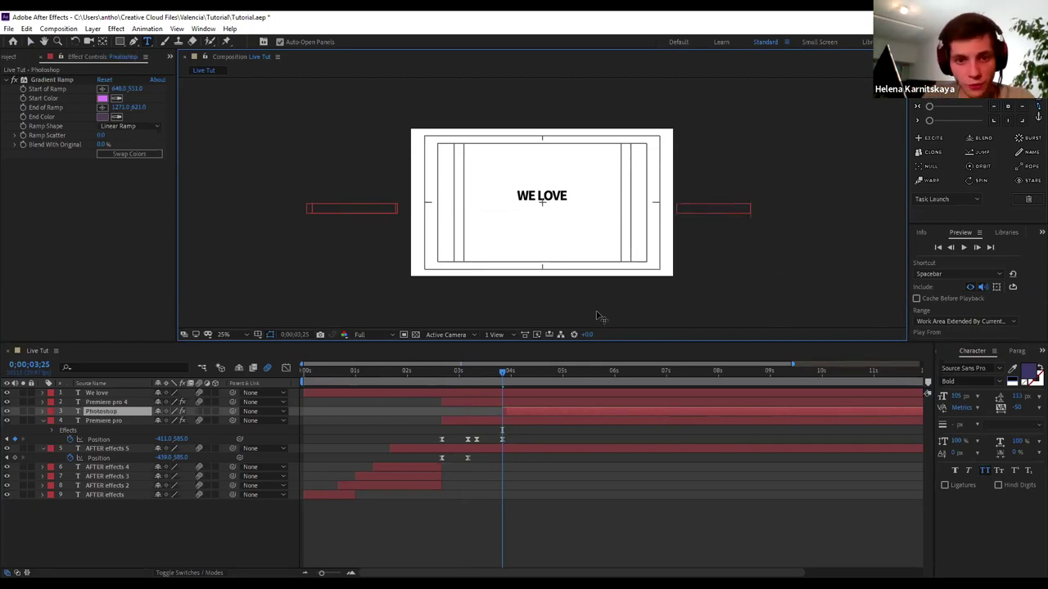
left_click(98, 393)
Reveal Photoshop's Position keyframes and make the Premiere pro 4 layer start at 5 seconds
left_click_drag(501, 371, 527, 374)
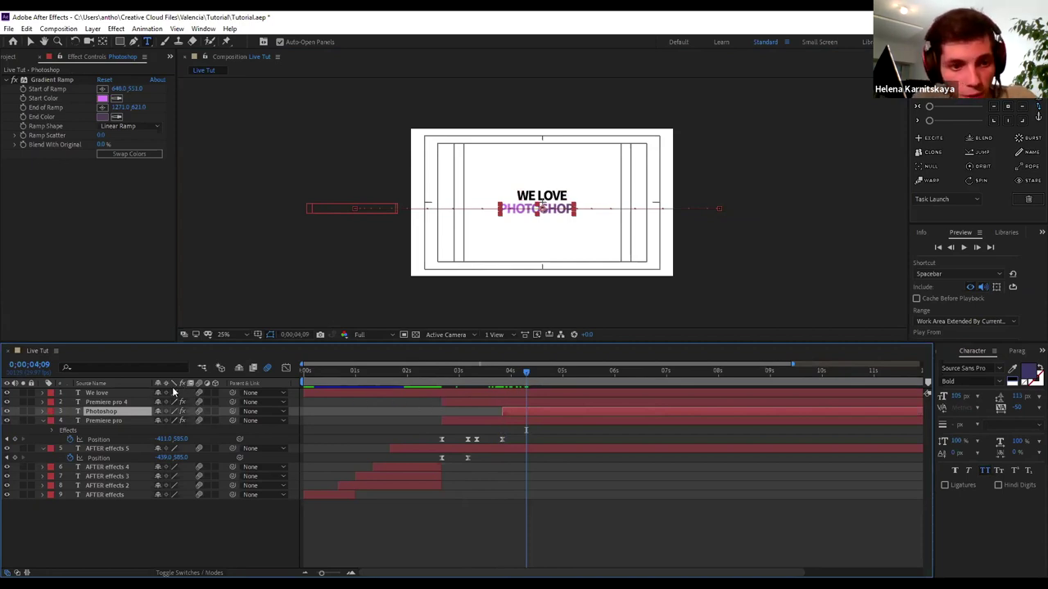
key("p")
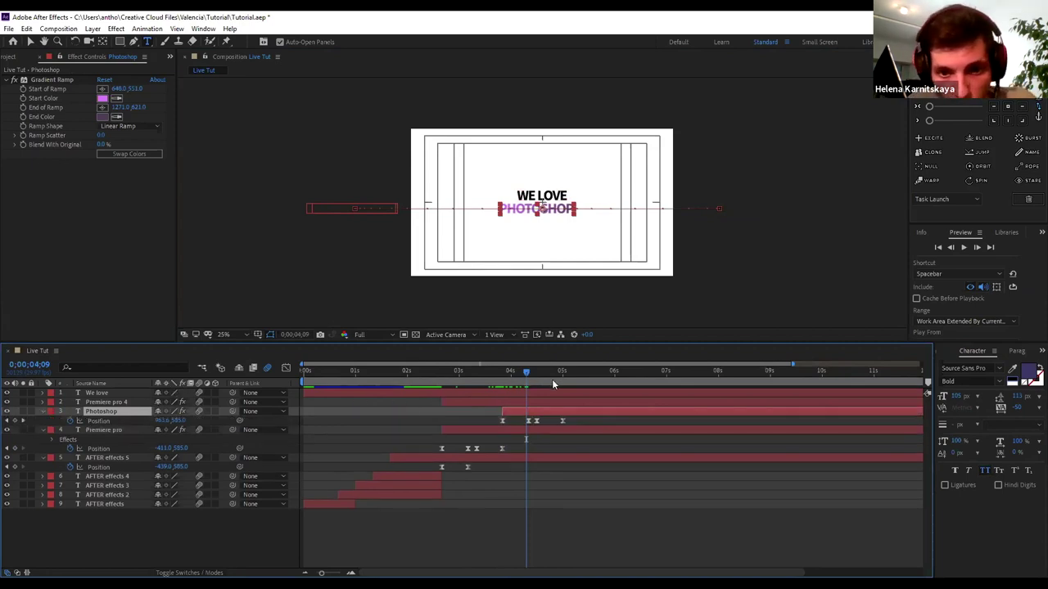
left_click_drag(528, 374, 562, 371)
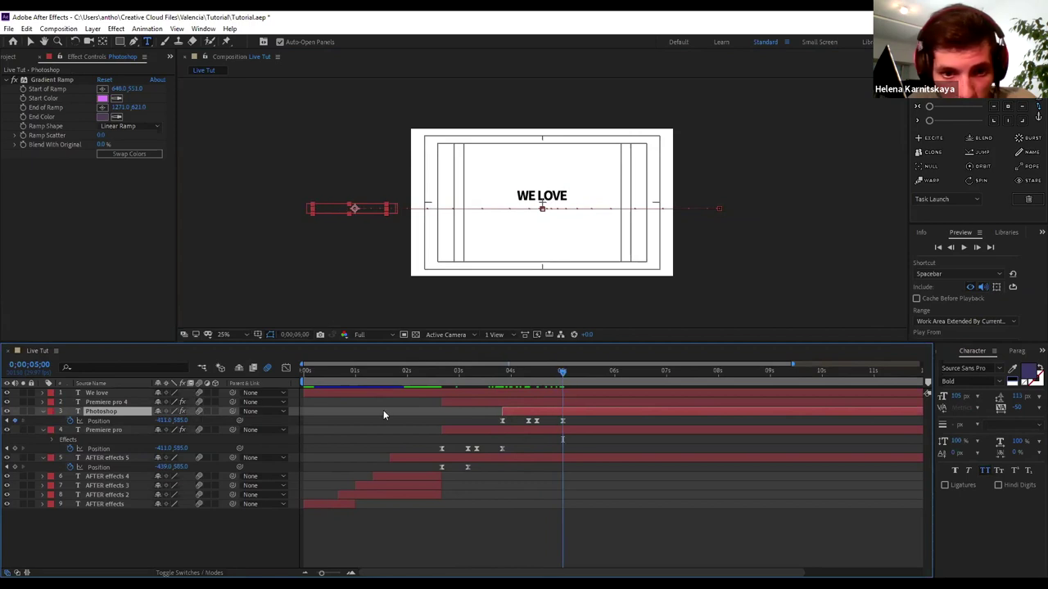
left_click_drag(466, 401, 581, 399)
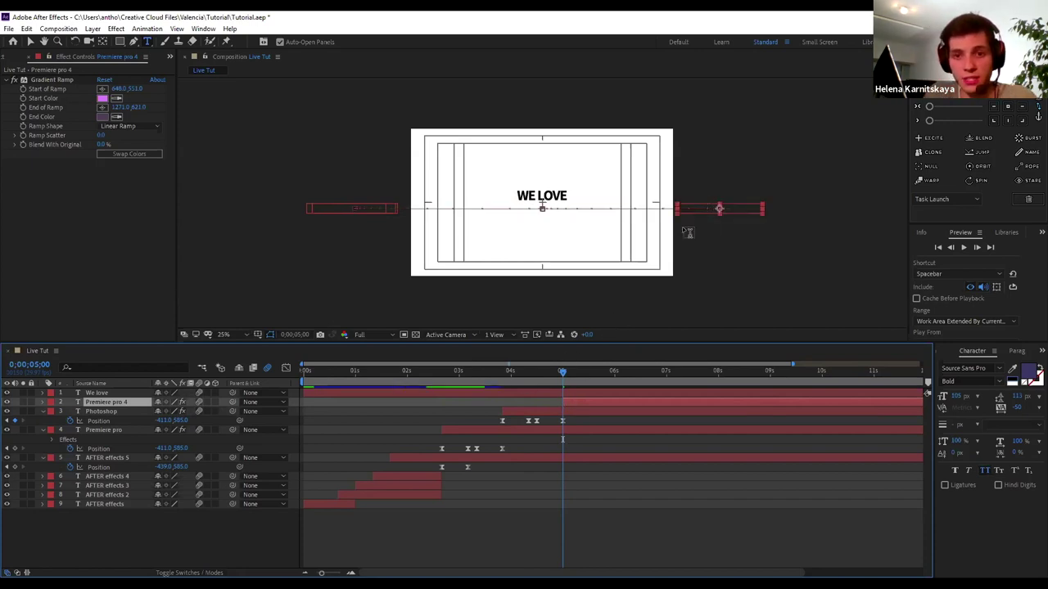
Retype that right-hand word as Illustrator, then return to 3;25 and select the Photoshop layer
left_click(731, 233)
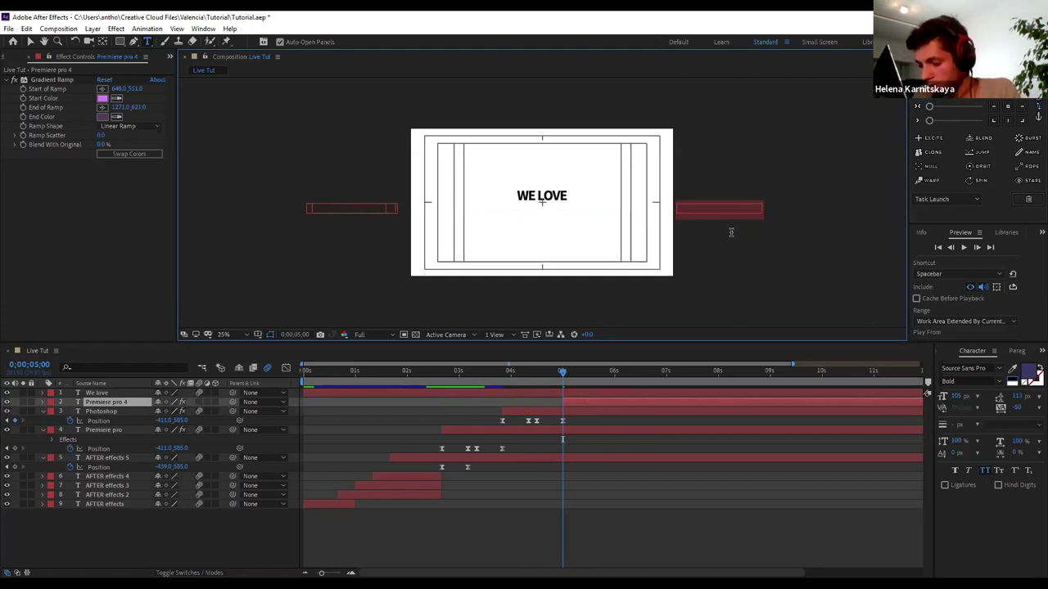
key("BackSpace")
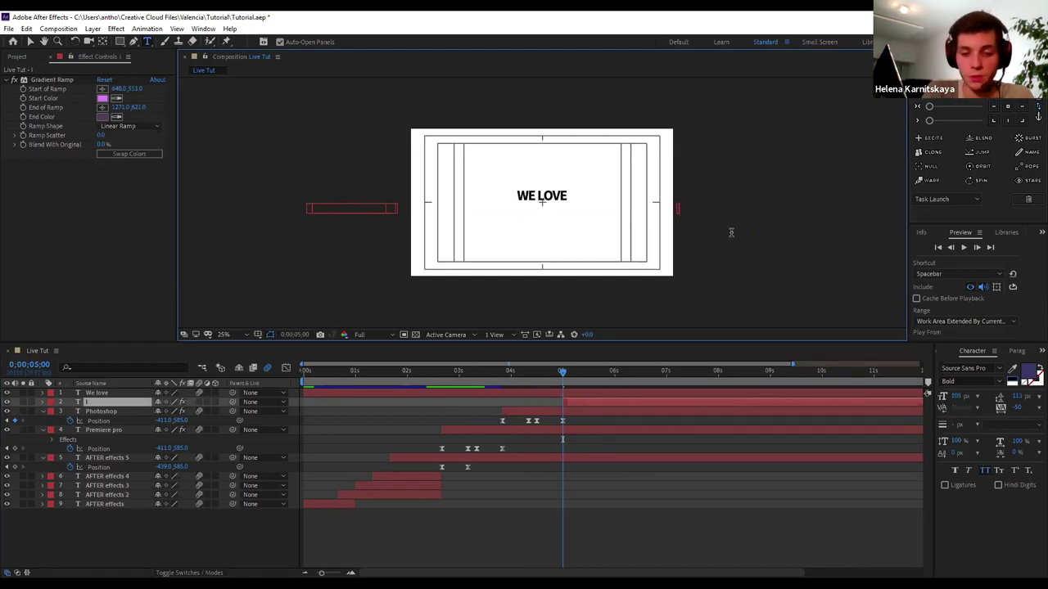
type("Illu")
key("BackSpace")
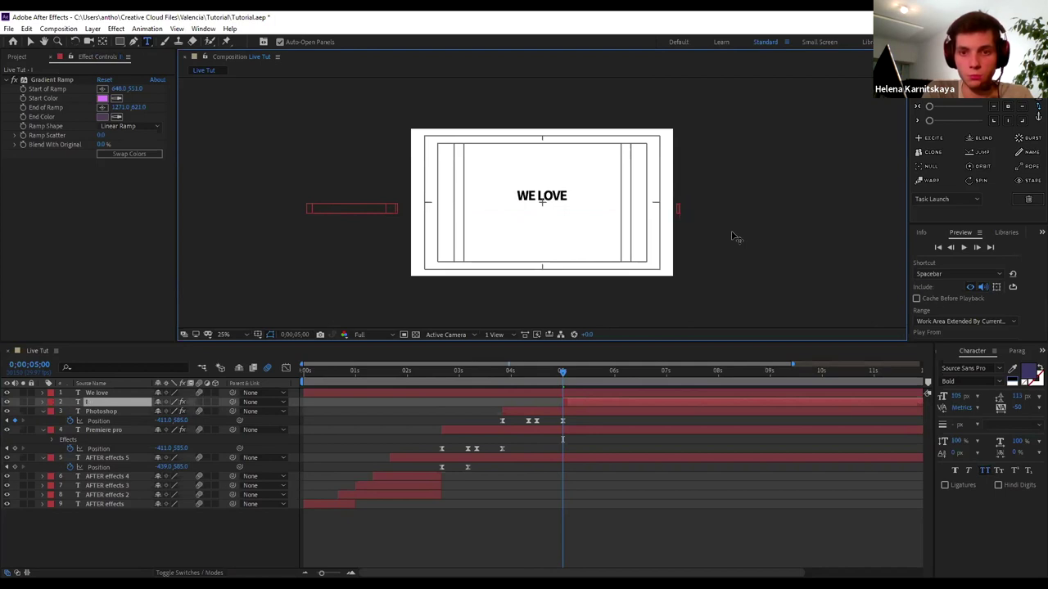
type("lus")
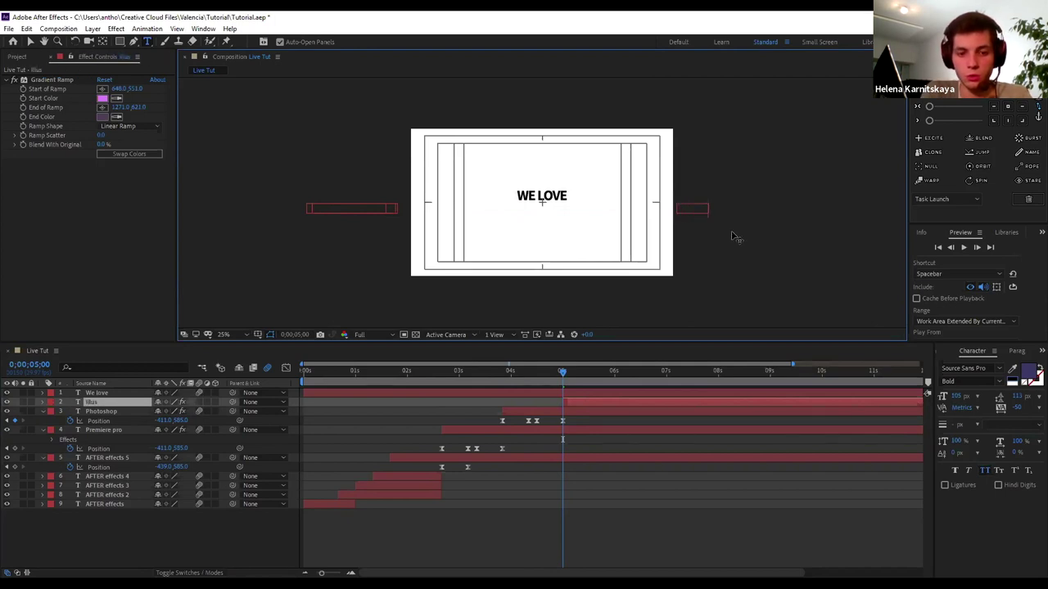
key("BackSpace")
key("BackSpace")
key("BackSpace")
key("BackSpace")
type("strator")
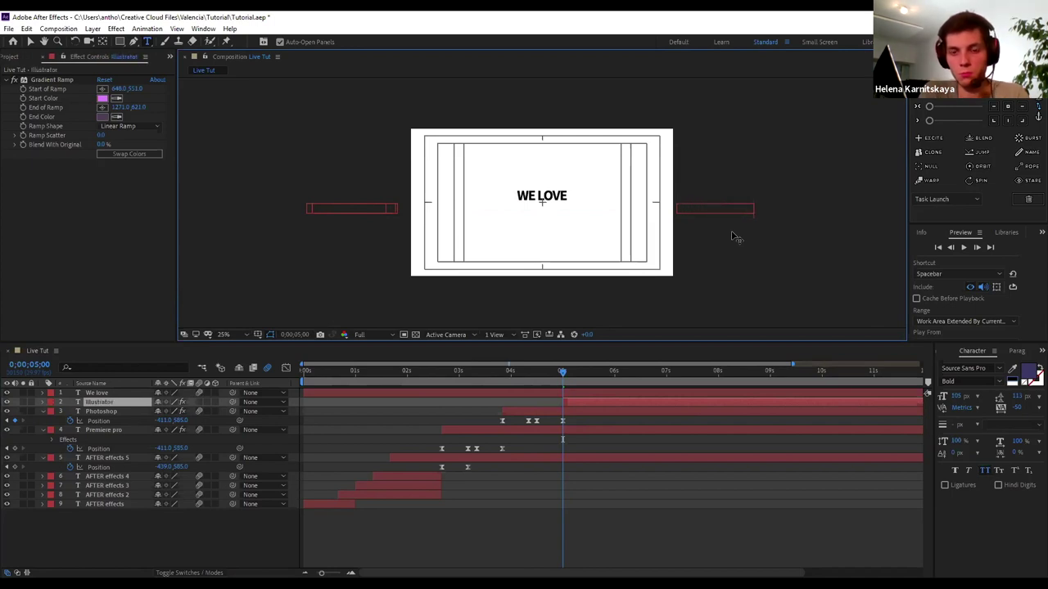
key("Escape")
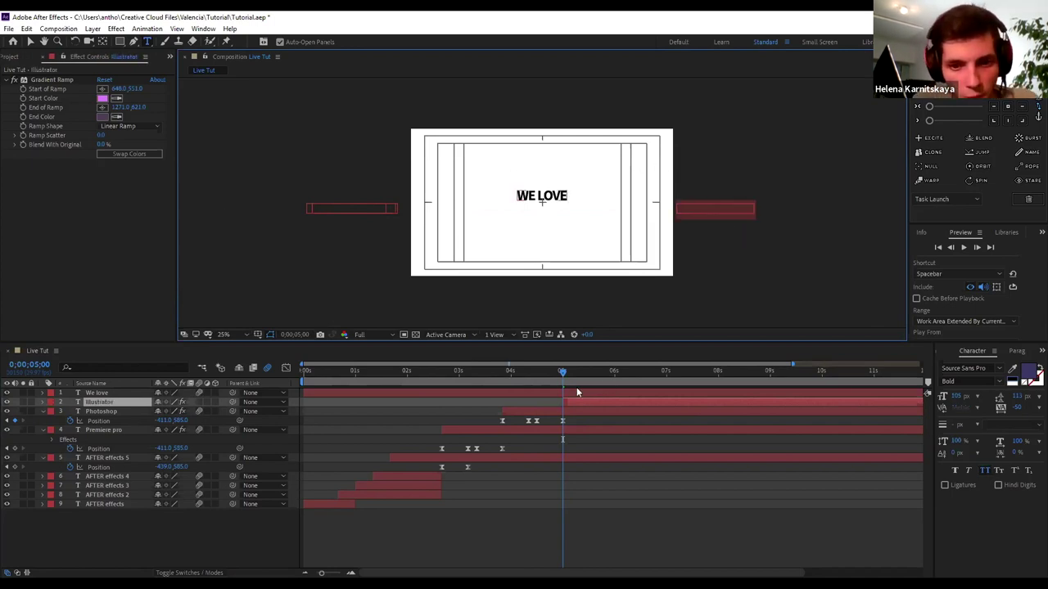
left_click_drag(564, 373, 501, 375)
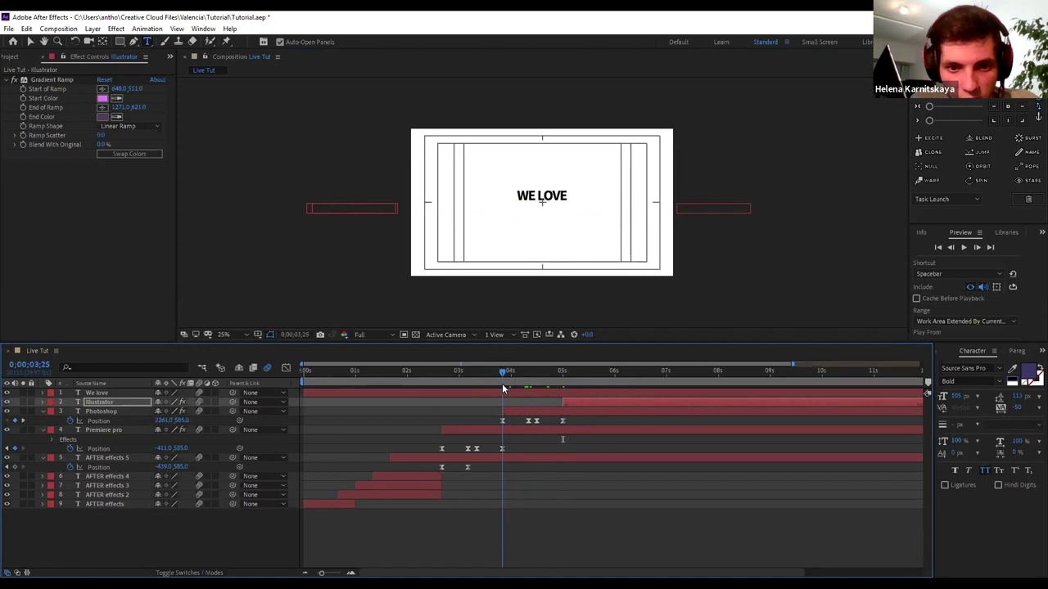
left_click(526, 412)
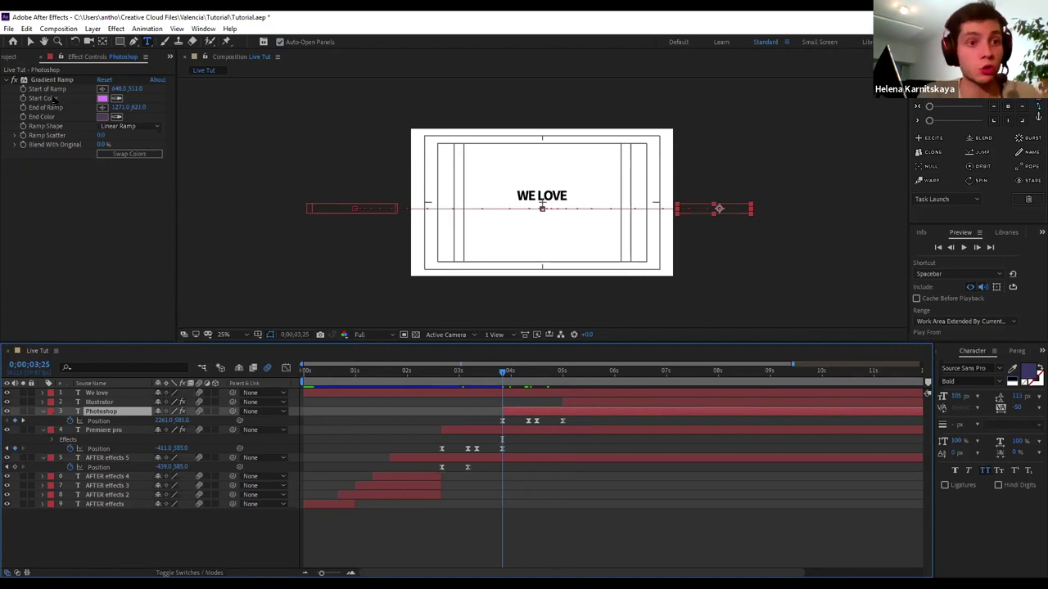
Set the Photoshop Gradient Ramp start colour to 8BC3FC and end colour to 3C327B
left_click(102, 98)
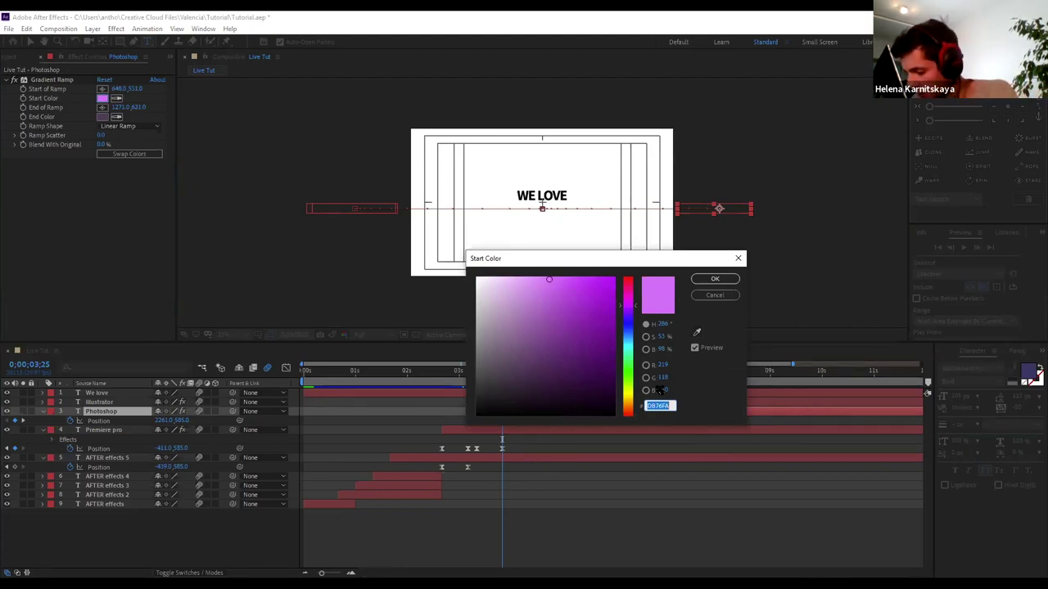
key("BackSpace")
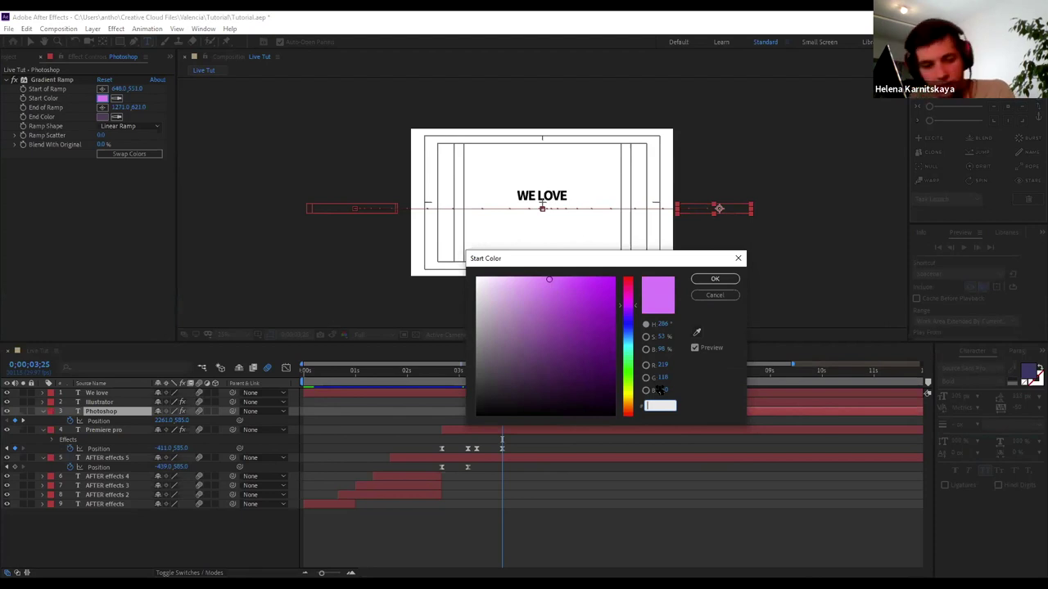
type("88")
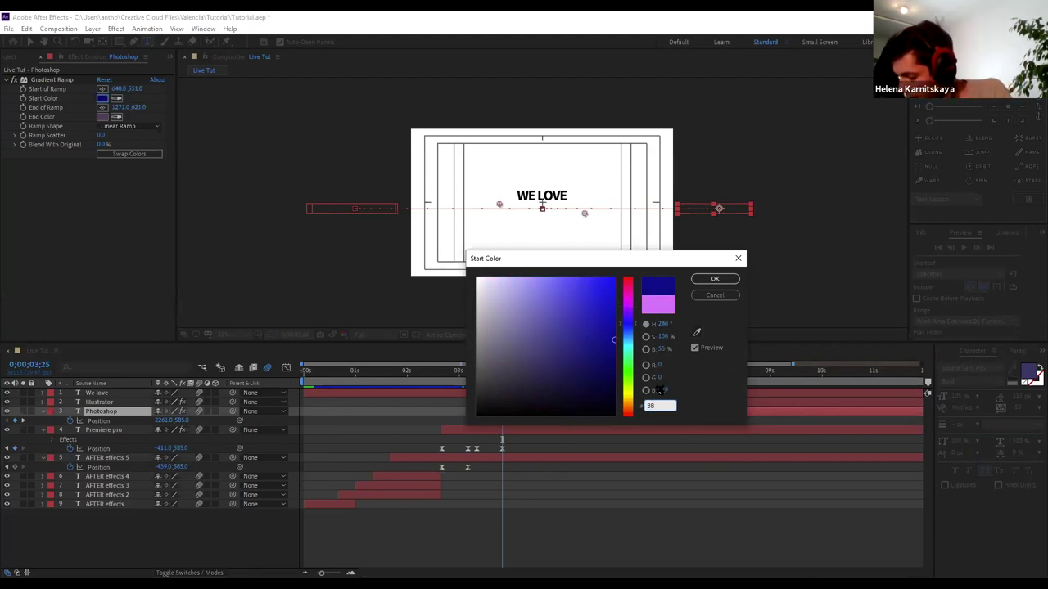
type("C3FC")
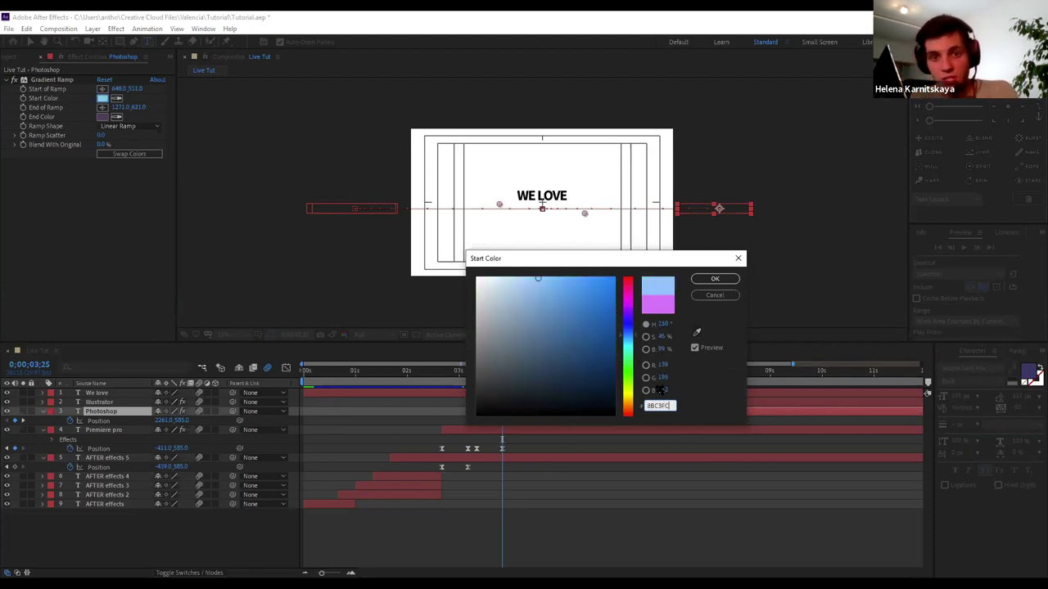
left_click(712, 283)
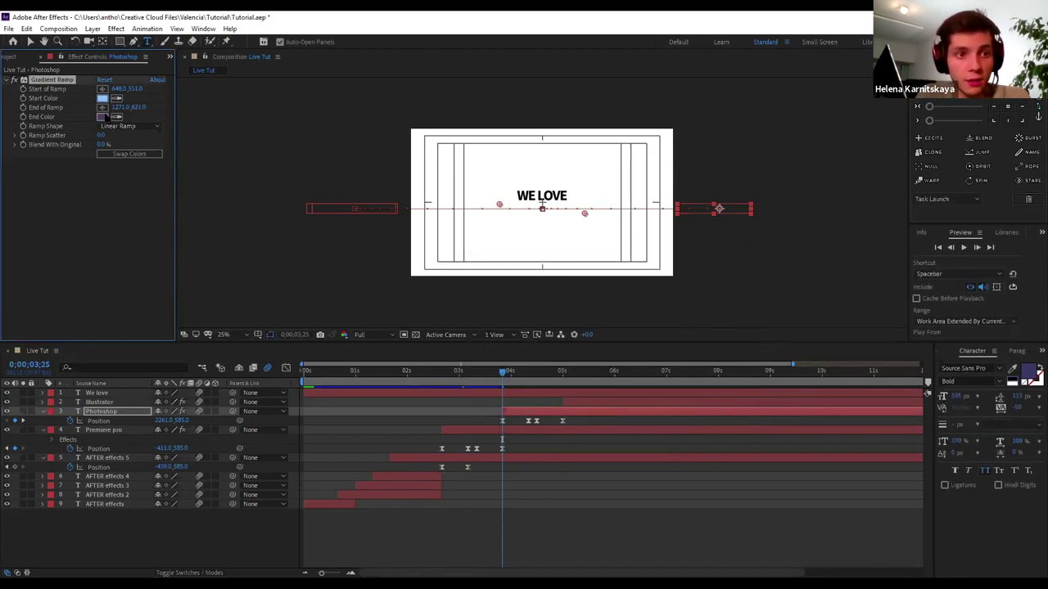
left_click(101, 117)
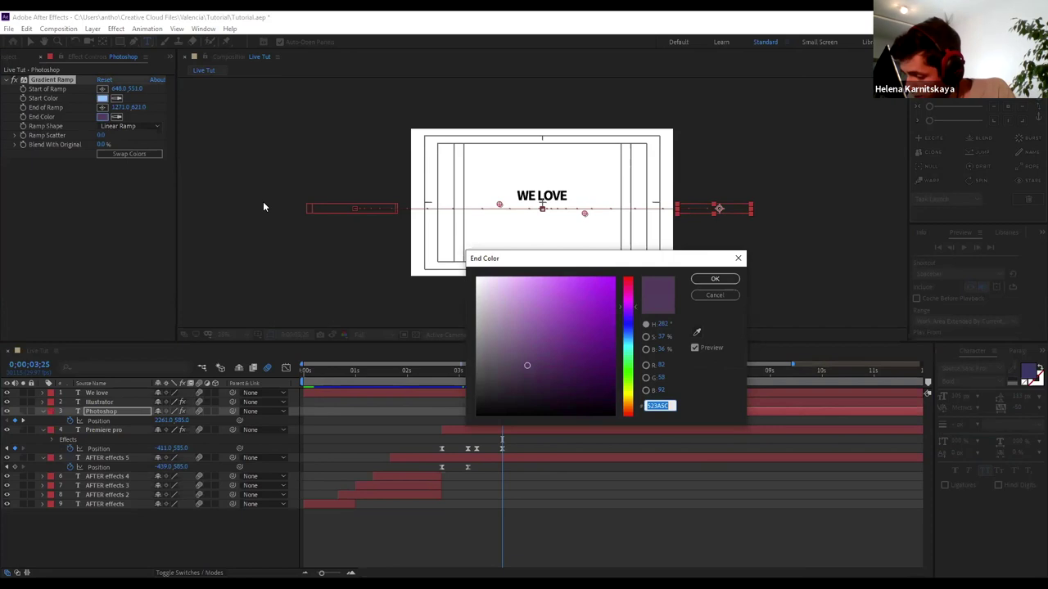
type("3C3")
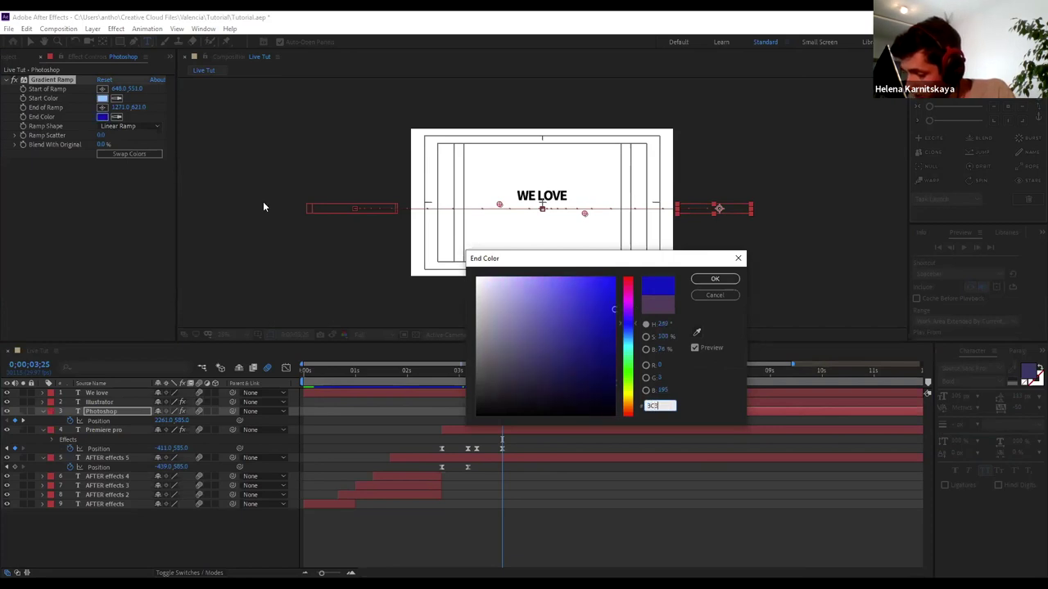
type("27B")
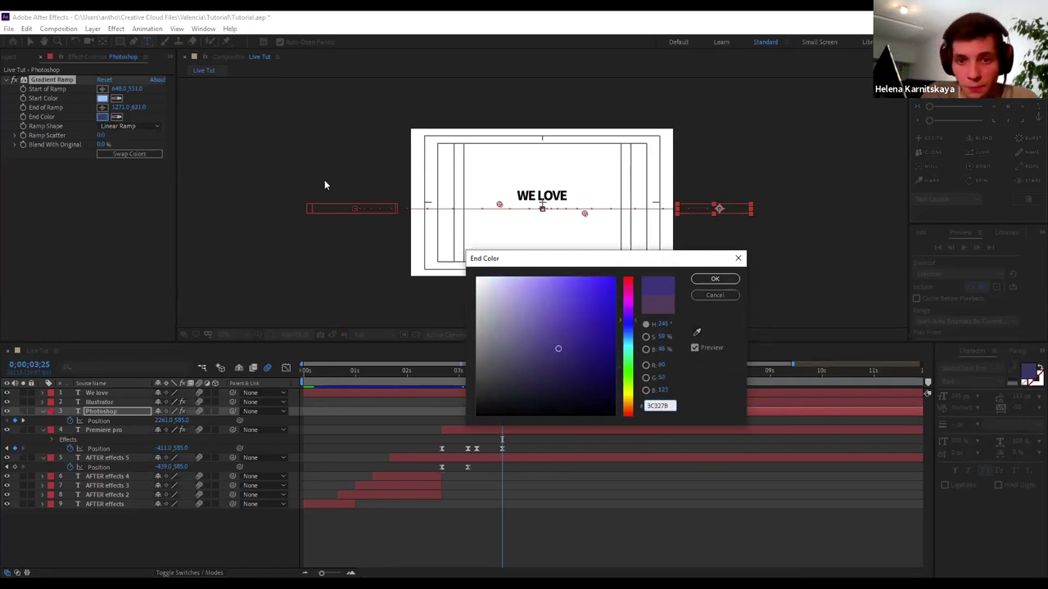
left_click(695, 282)
left_click_drag(501, 371, 525, 375)
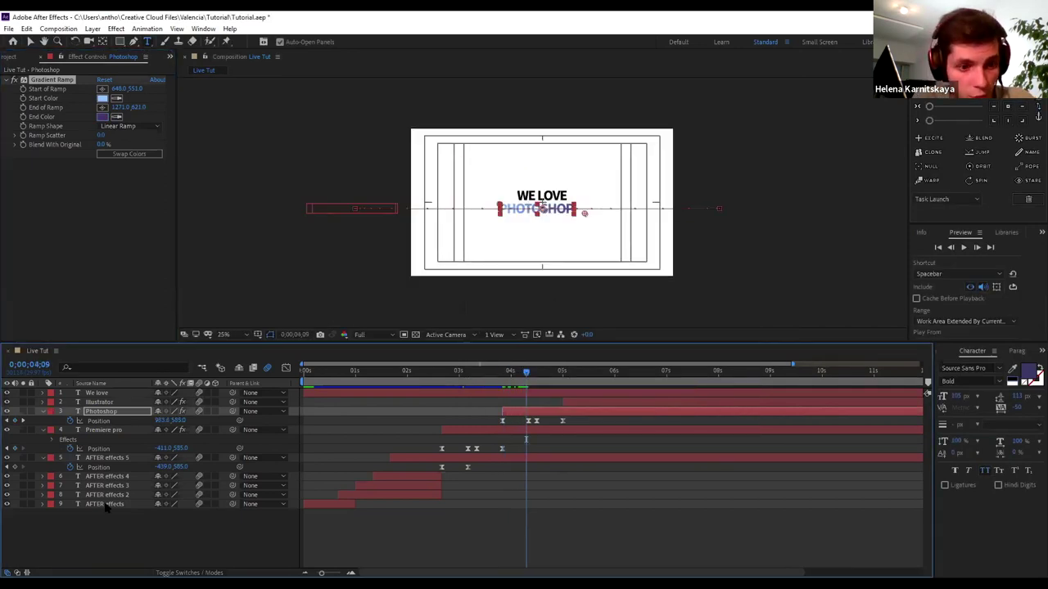
Select the Photoshop layer at its middle keyframe and centre it horizontally with the align options
left_click(533, 252)
key("period")
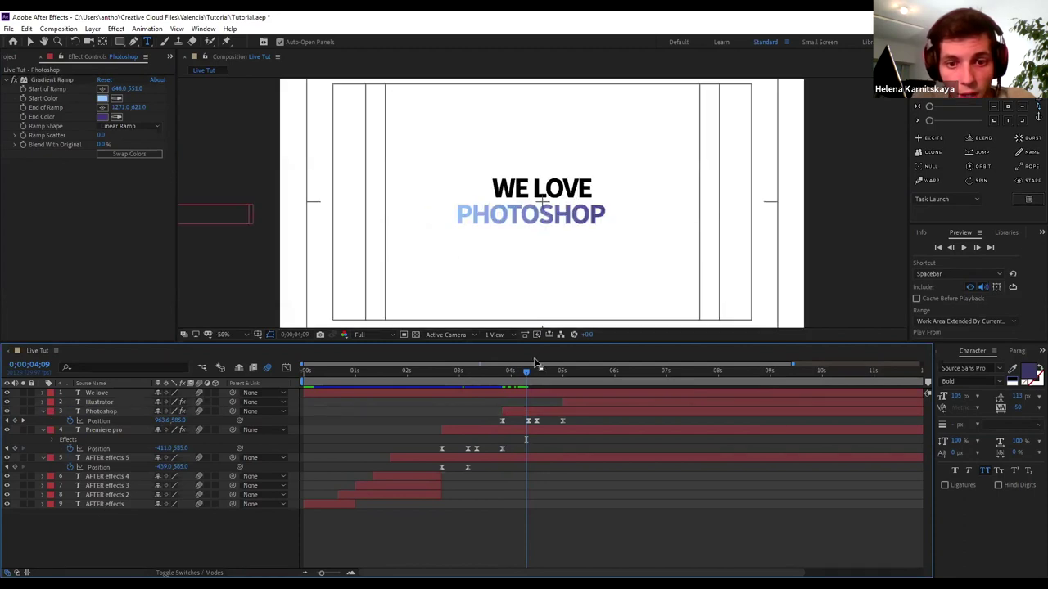
left_click_drag(524, 372, 527, 361)
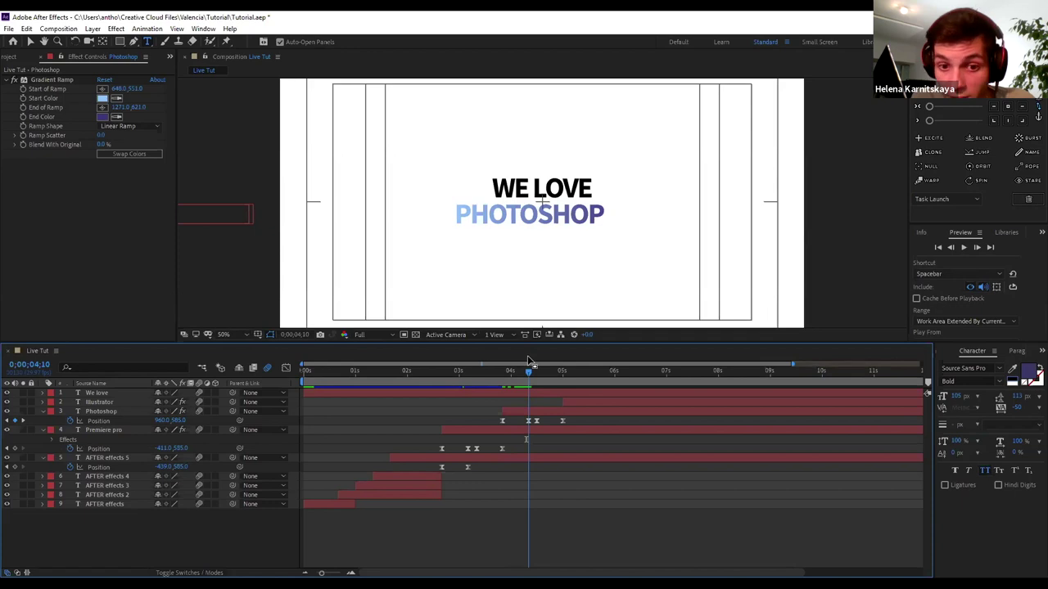
left_click(530, 421)
left_click(528, 421)
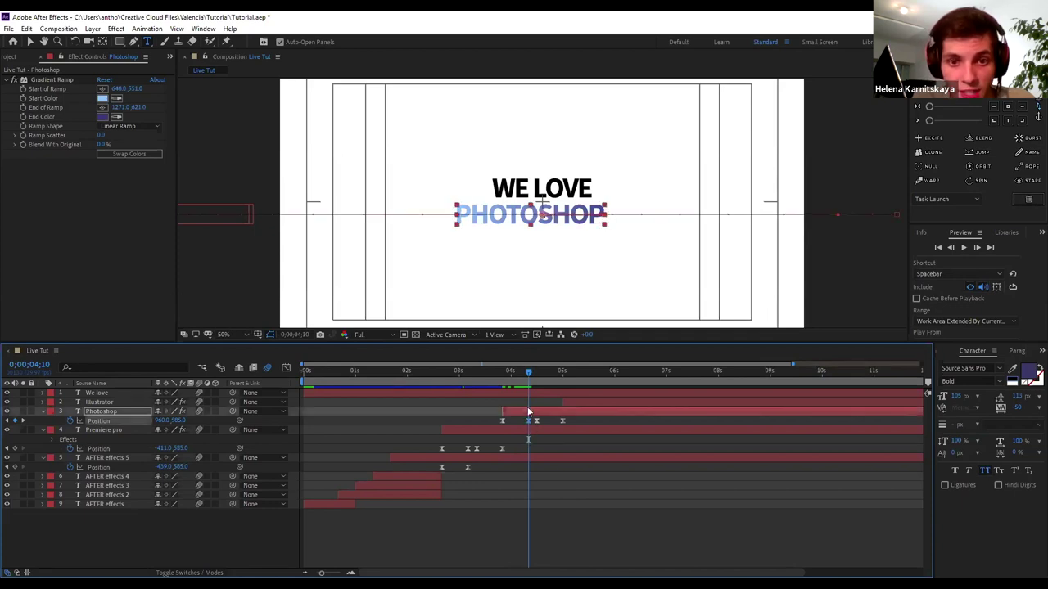
left_click(1008, 107)
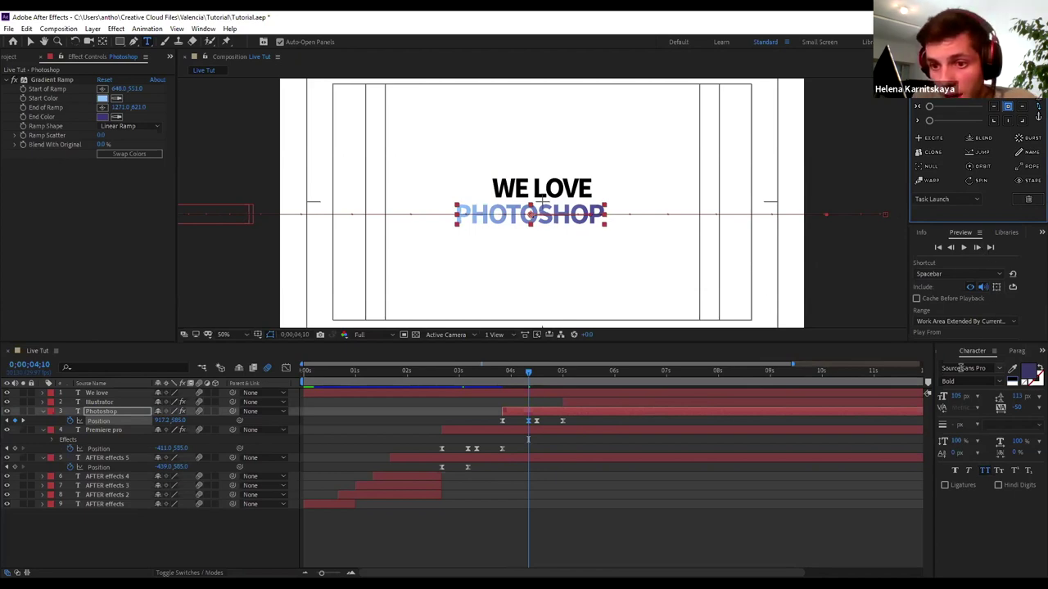
left_click(939, 350)
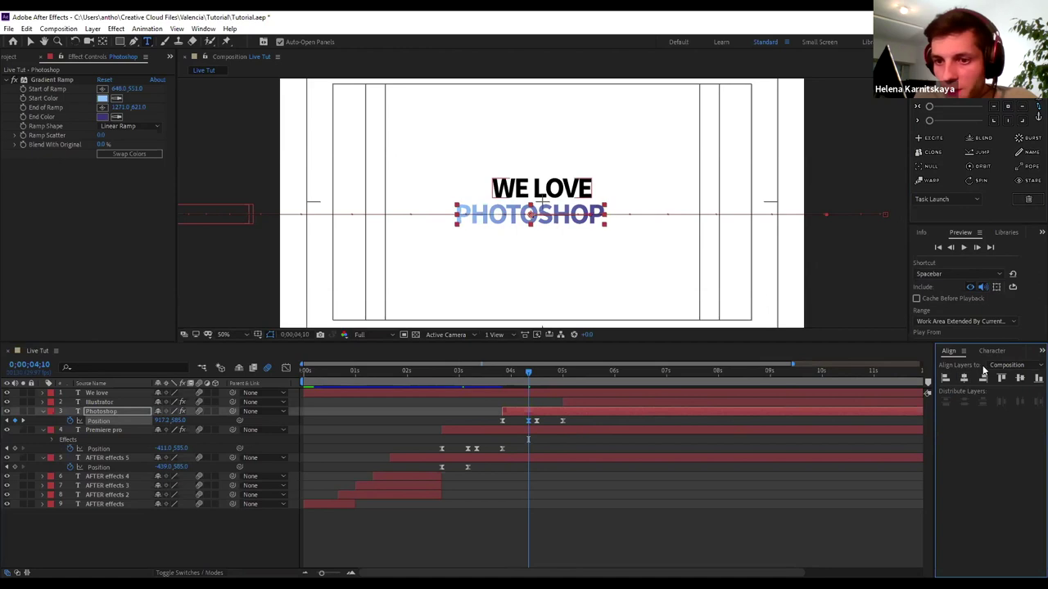
left_click(964, 378)
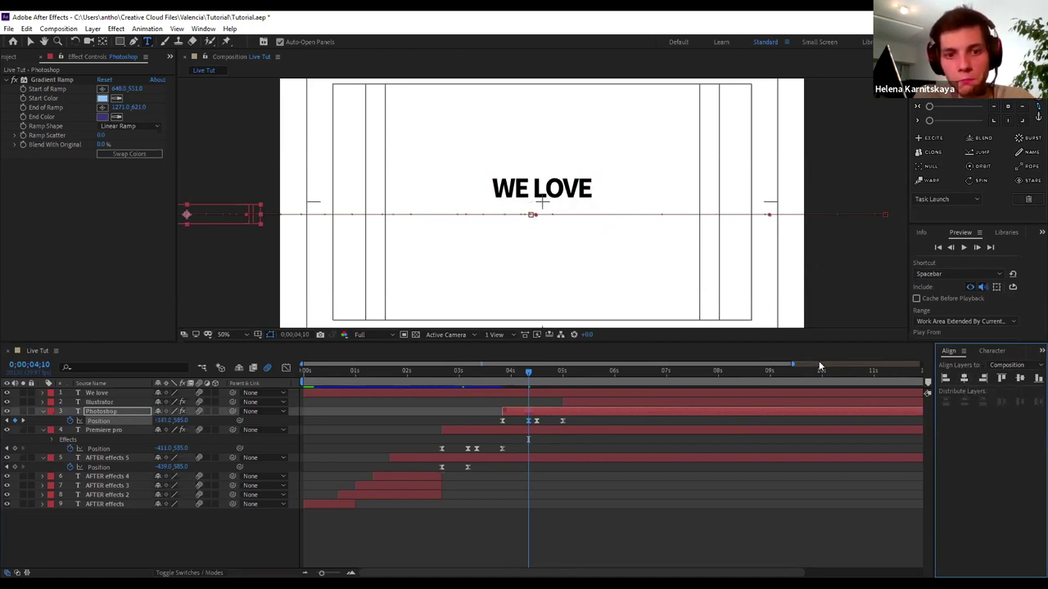
Enter the Photoshop Position value at 0;00;04;10 so it reads 960,585
left_click_drag(525, 377, 508, 378)
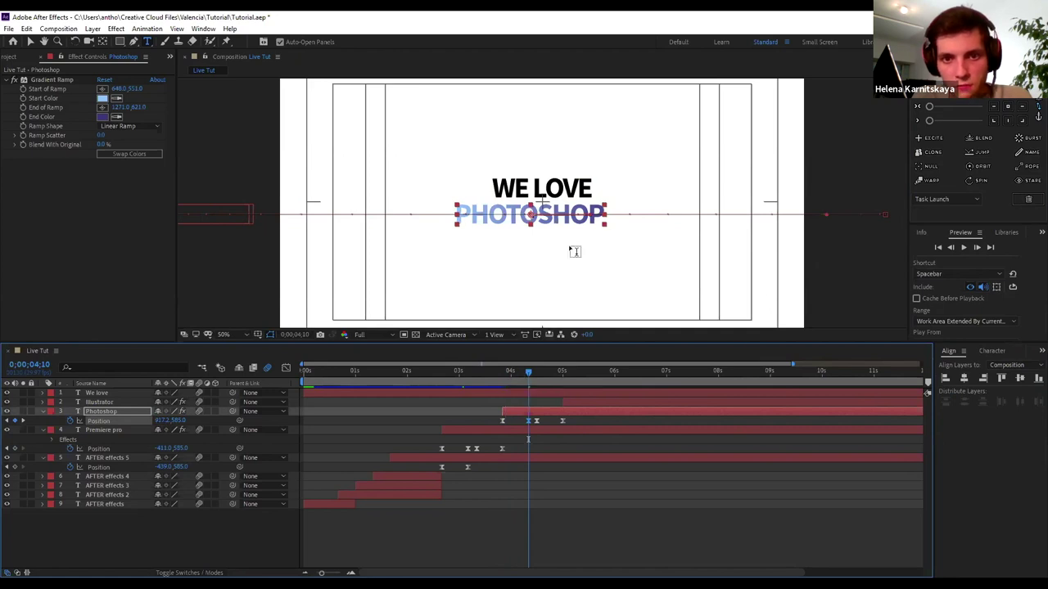
left_click(164, 420)
type("60")
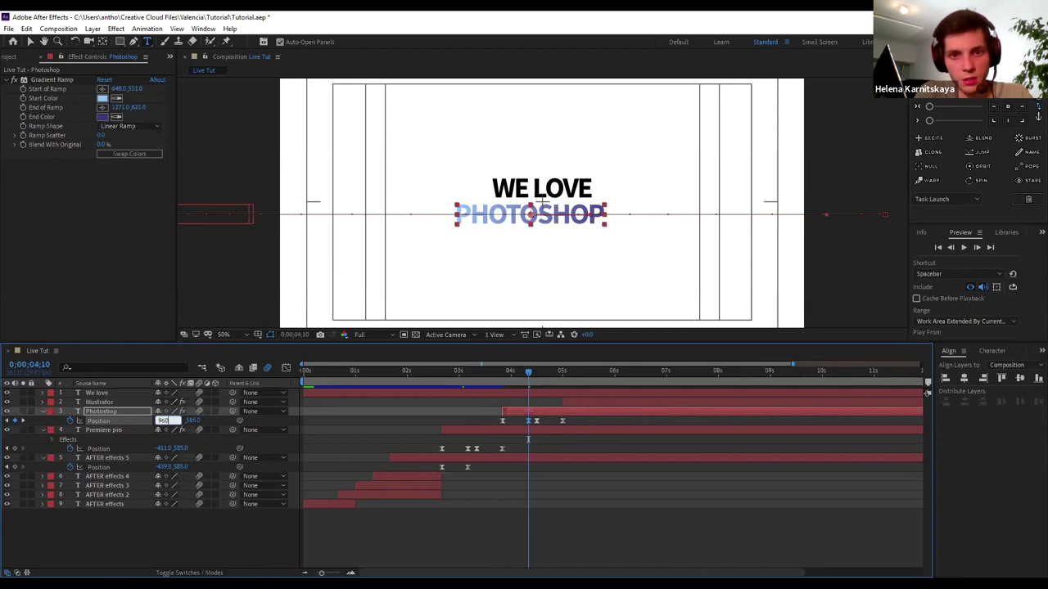
key("Return")
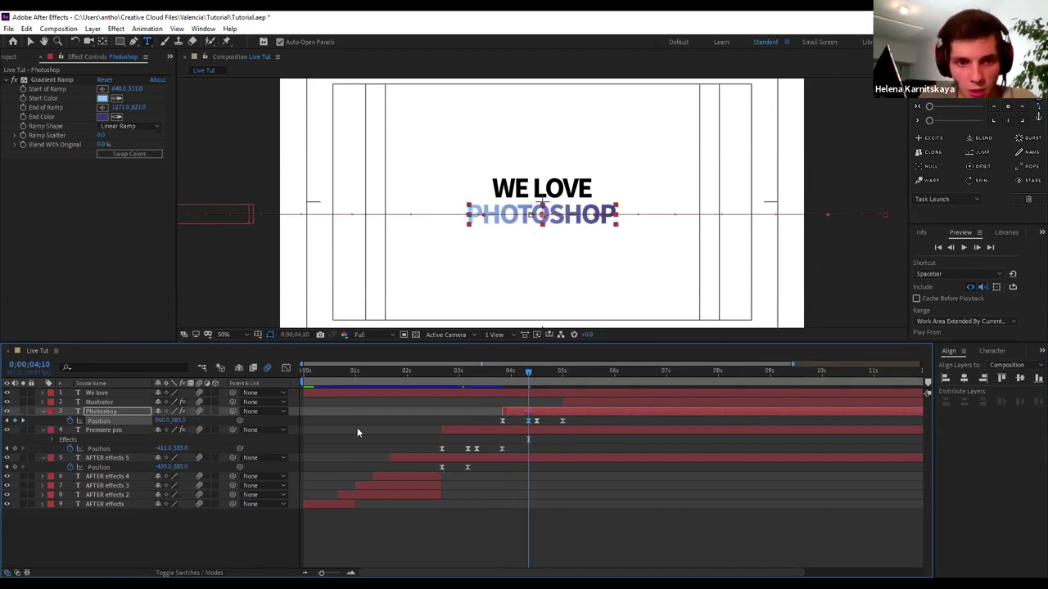
left_click(525, 372)
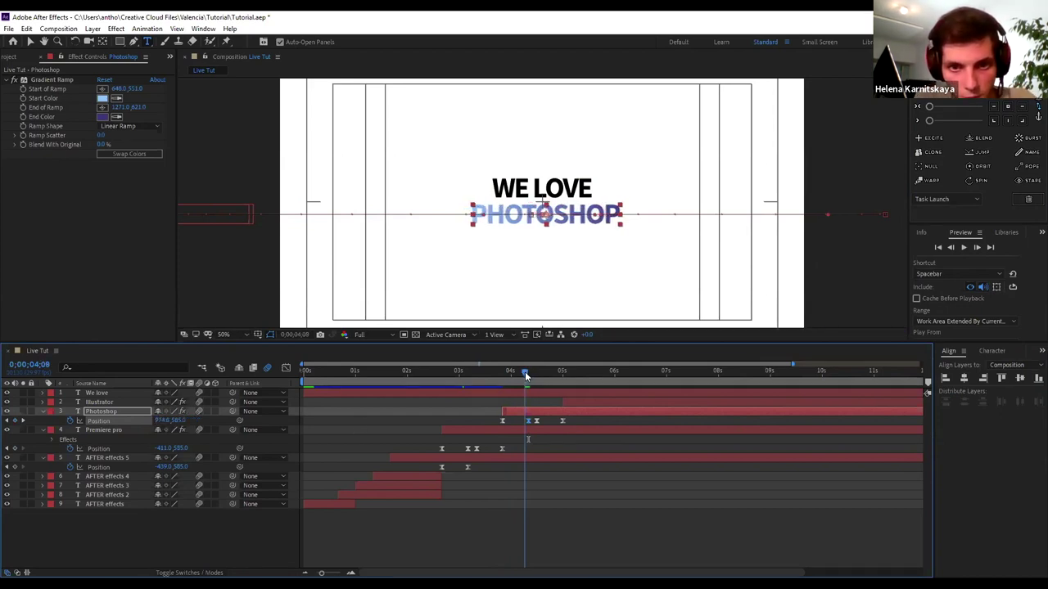
Set PHOTOSHOP's 0;00;04;15 Position keyframe X value to 960
left_click_drag(528, 374, 536, 376)
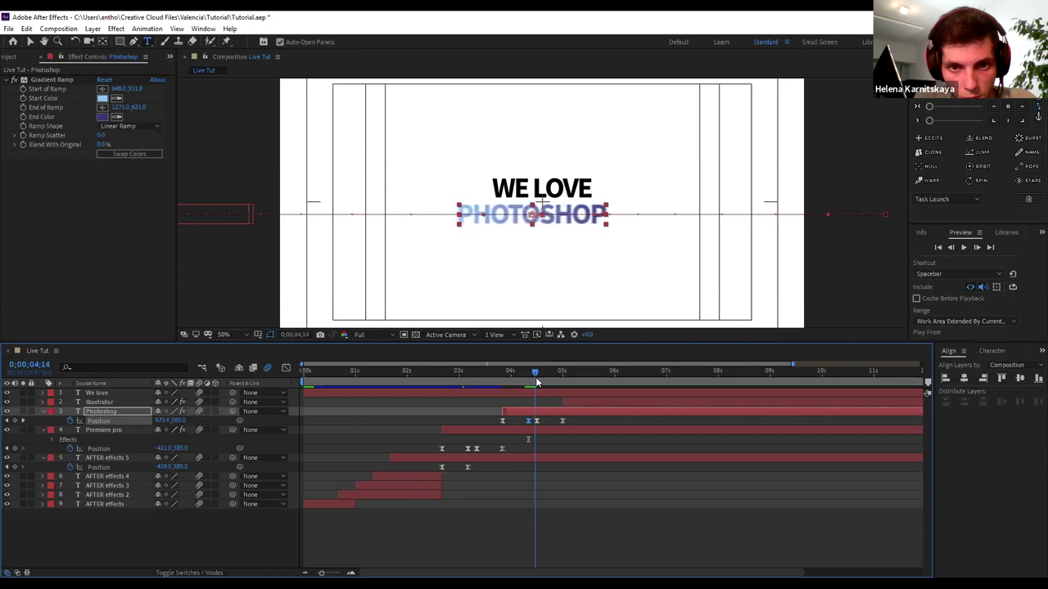
left_click(22, 422)
left_click(160, 420)
type("960")
key("Return")
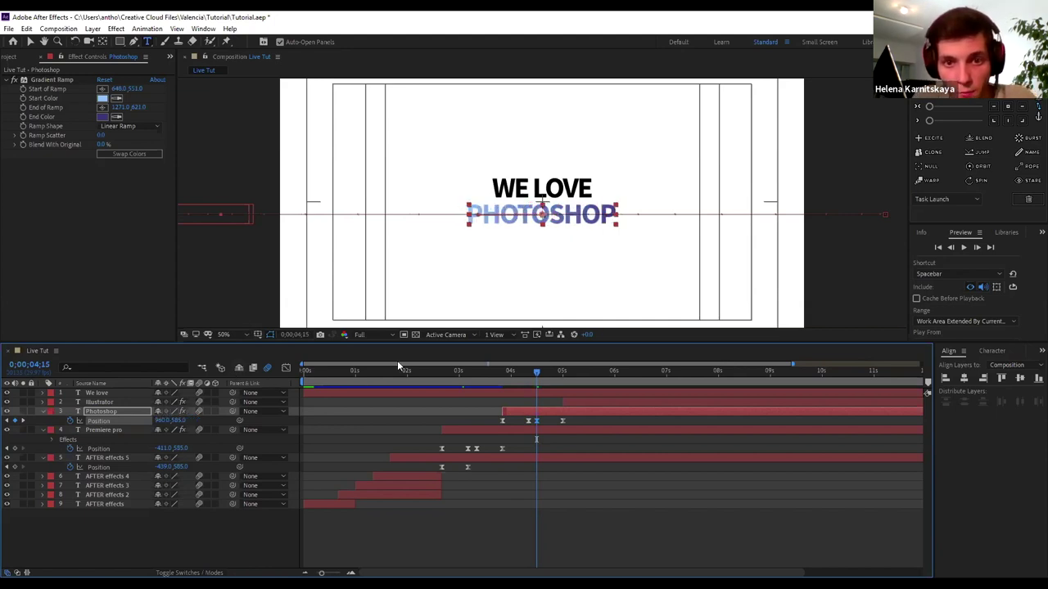
Scrub back through PREMIERE PRO's exit, then forward to 0;00;05;09 where ILLUSTRATOR enters
left_click_drag(537, 374, 529, 373)
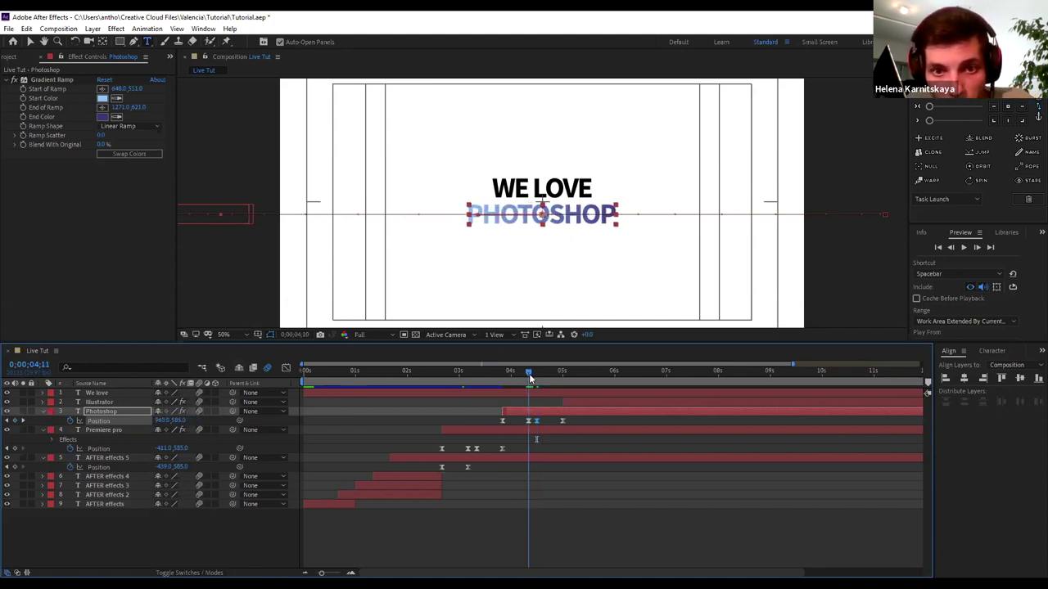
left_click_drag(529, 374, 442, 374)
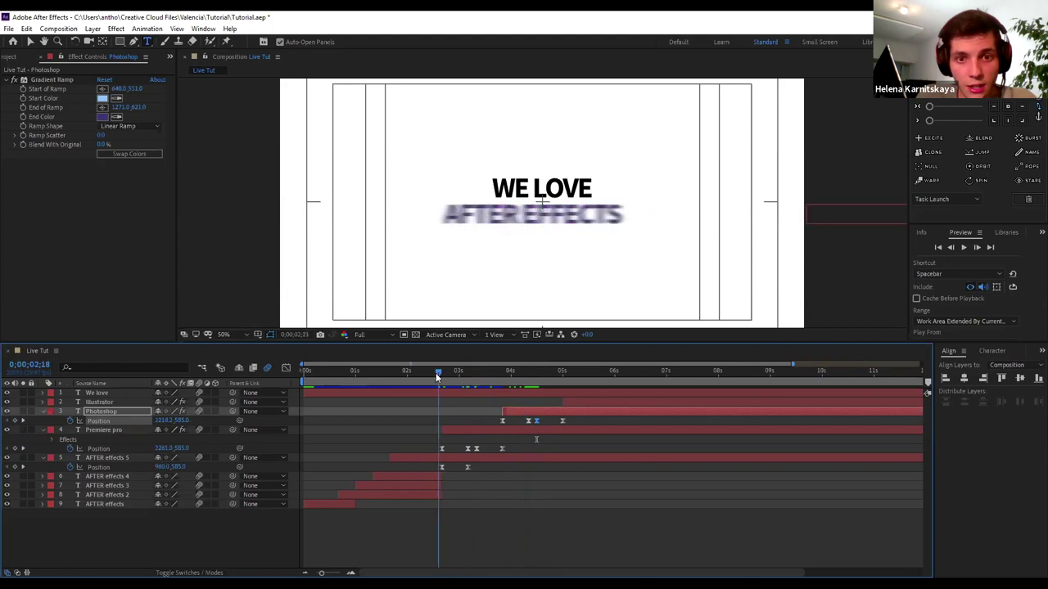
mouse_move(440, 374)
left_mouse_down()
mouse_move(489, 381)
mouse_move(475, 382)
left_mouse_up()
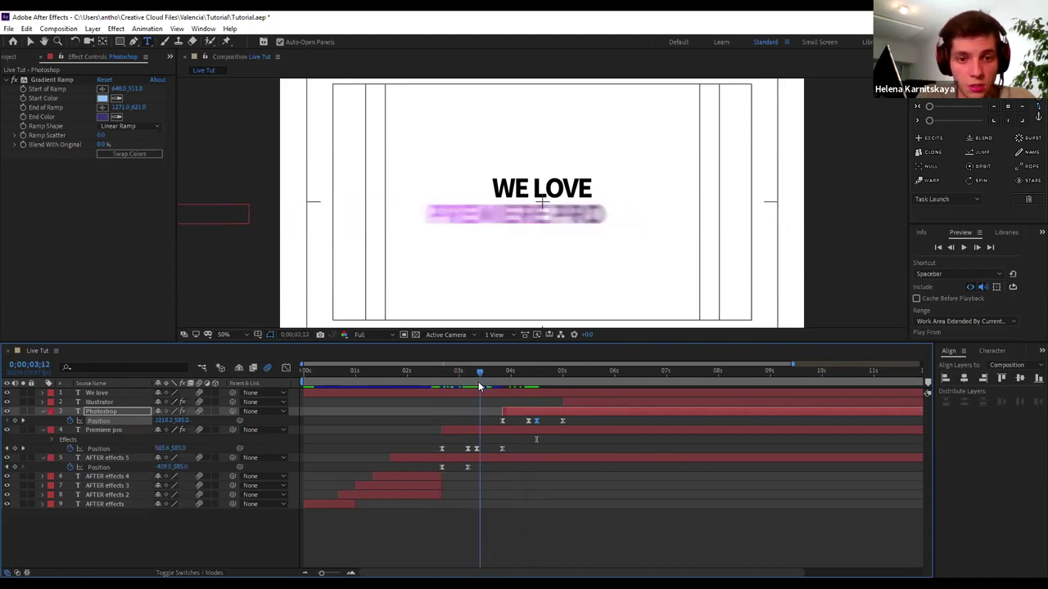
left_click(478, 451)
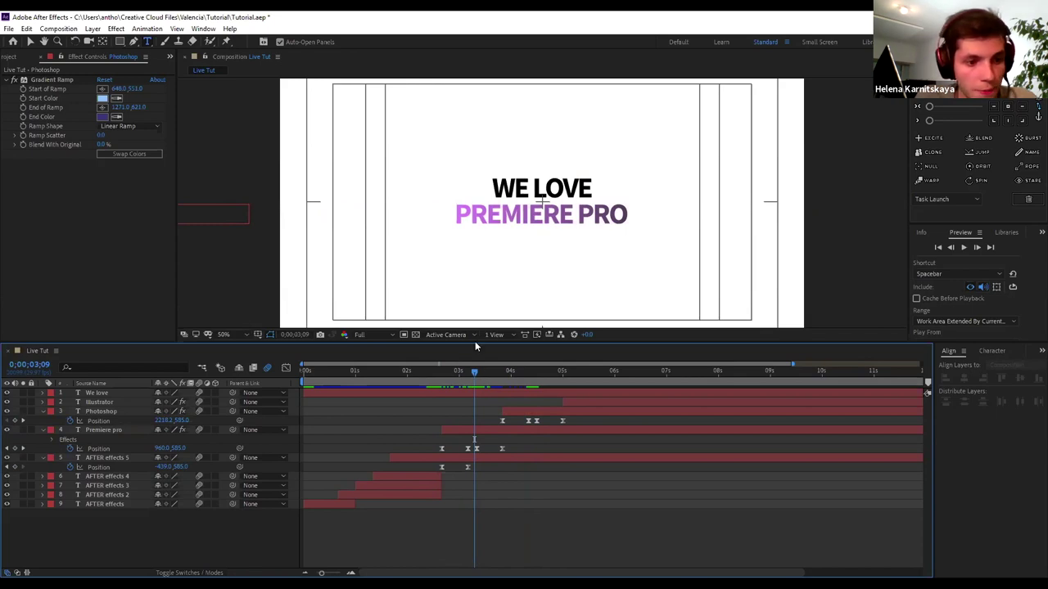
left_click_drag(472, 373, 578, 375)
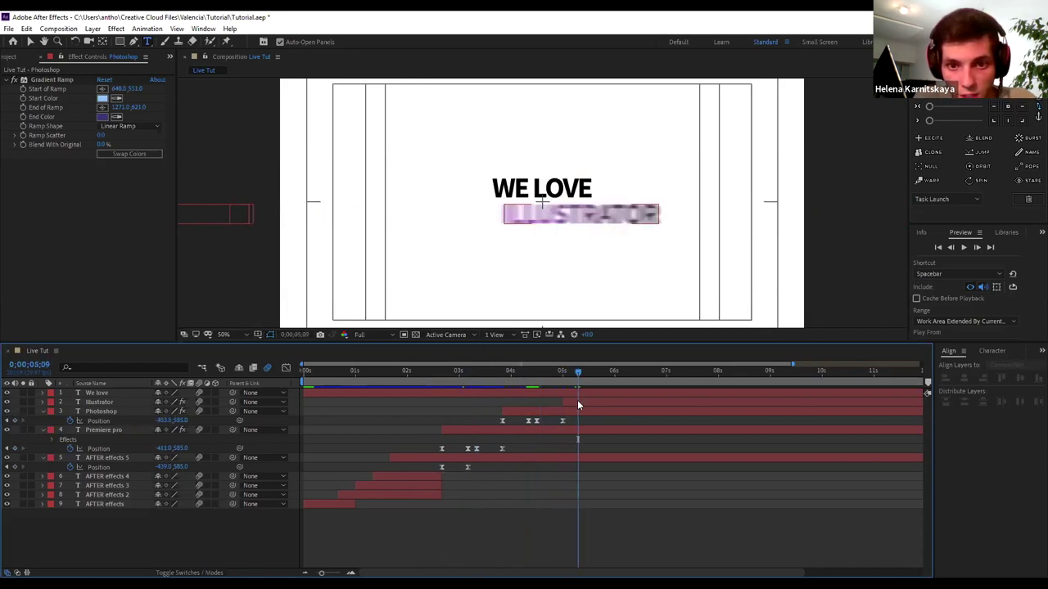
Show the Illustrator Position keyframes and centre the 0;00;05;15 keyframe at 960,585
left_click(577, 401)
key("p")
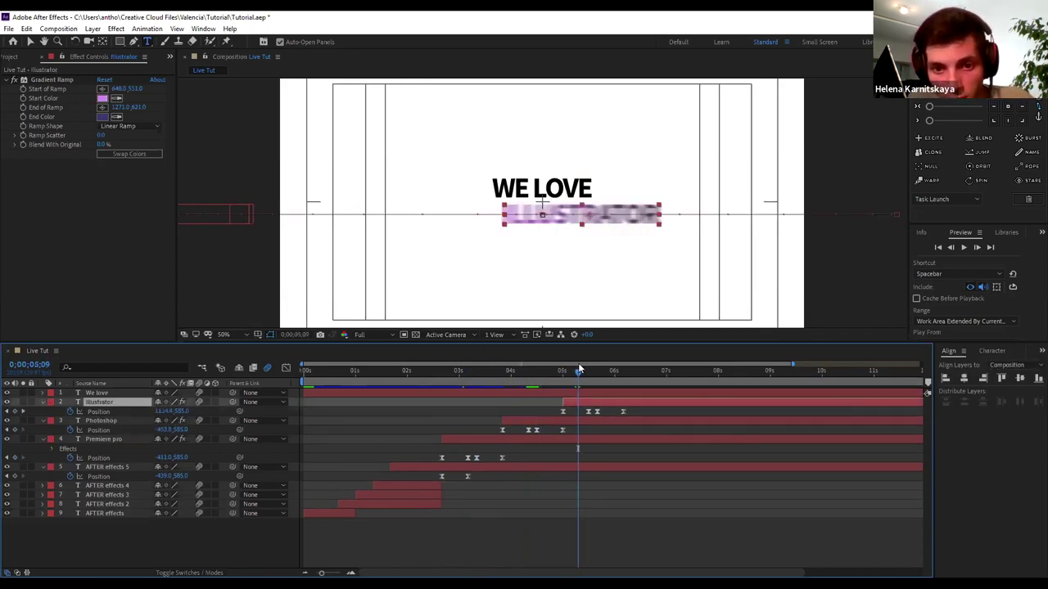
left_click_drag(578, 375, 588, 373)
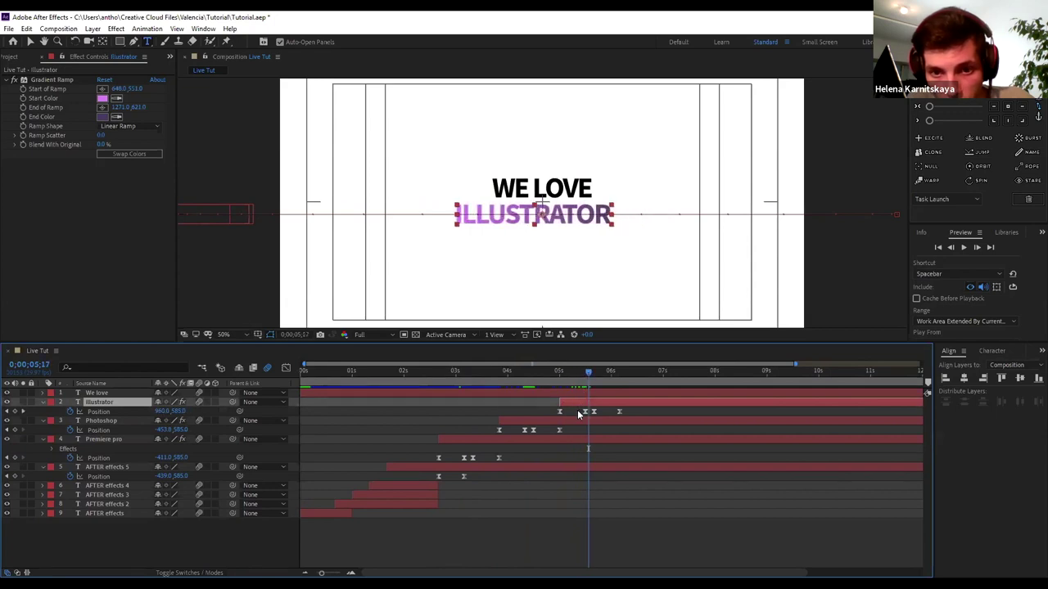
left_click_drag(574, 412, 605, 415)
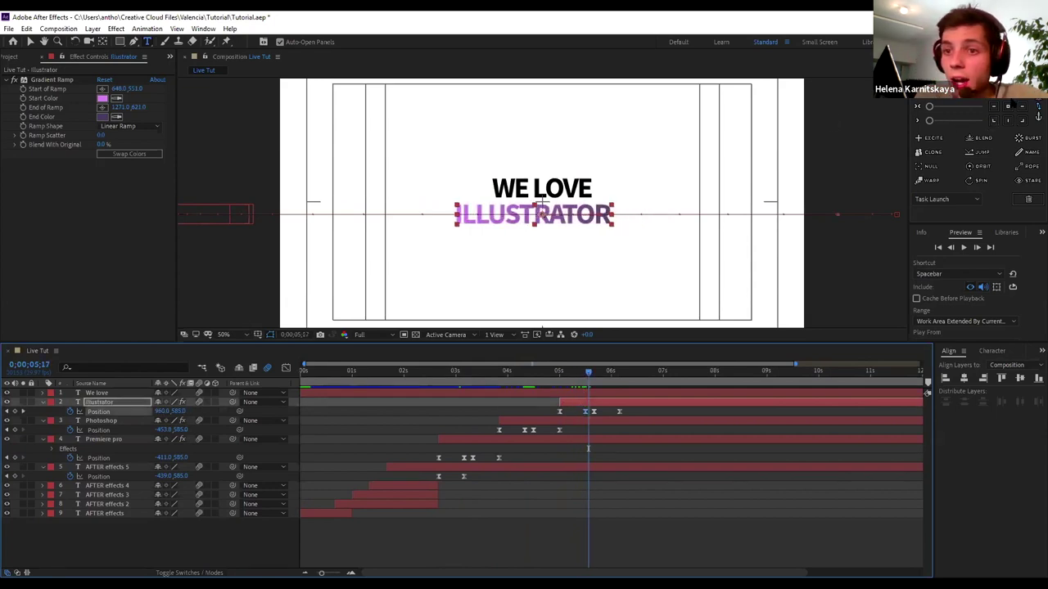
left_click_drag(588, 373, 584, 372)
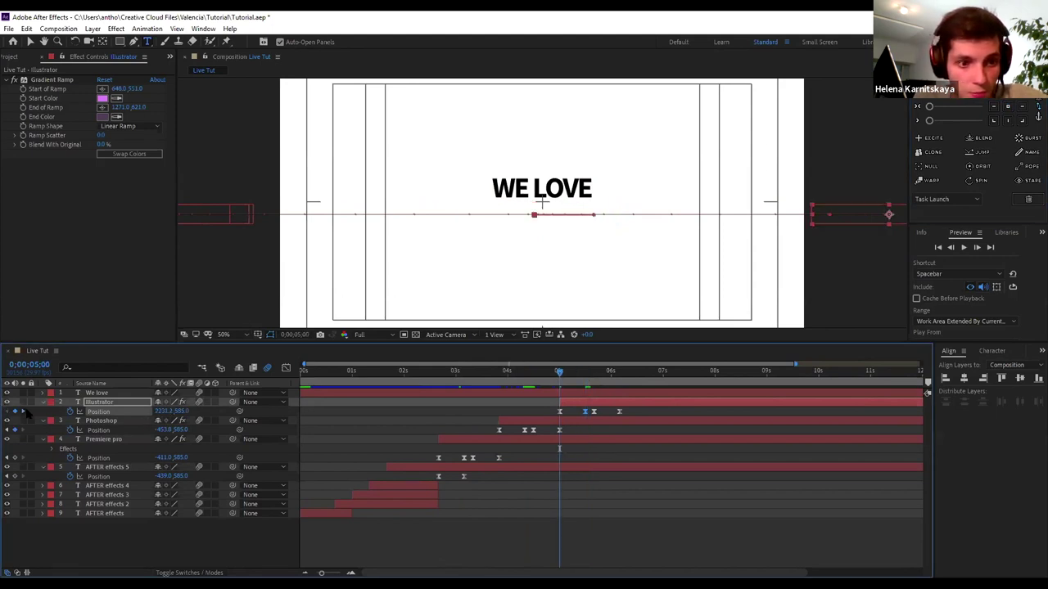
left_click(164, 411)
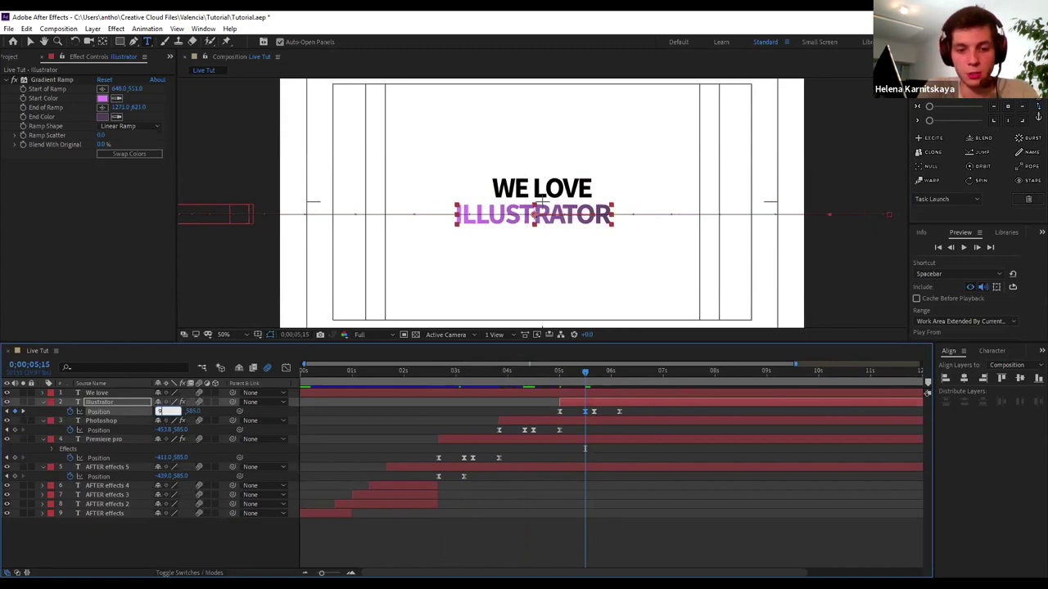
key("Return")
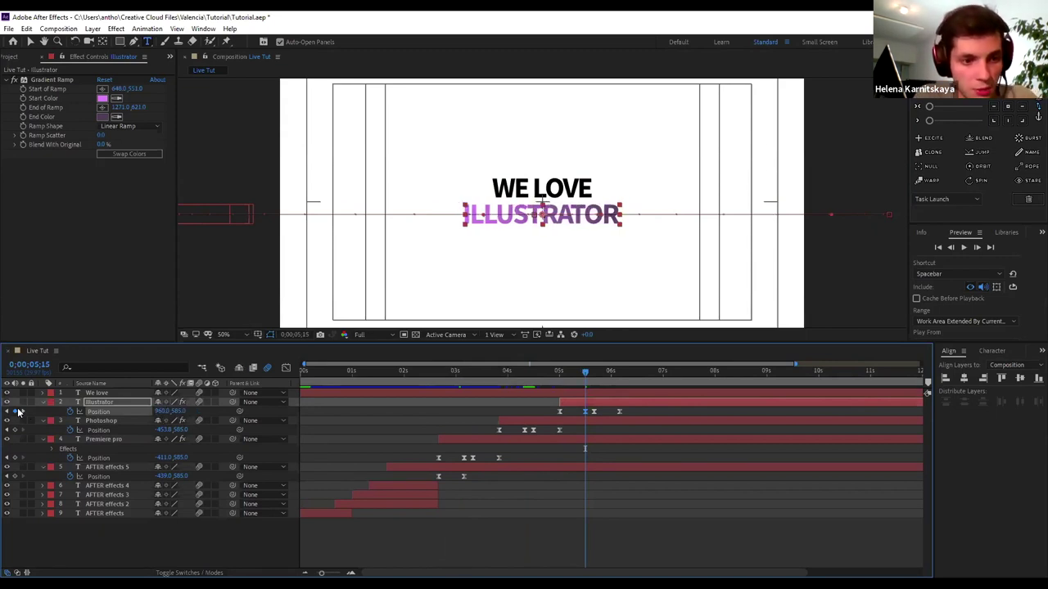
Set the 0;00;05;20 Illustrator keyframe's X position to 960 as well
left_click(22, 411)
left_click(164, 411)
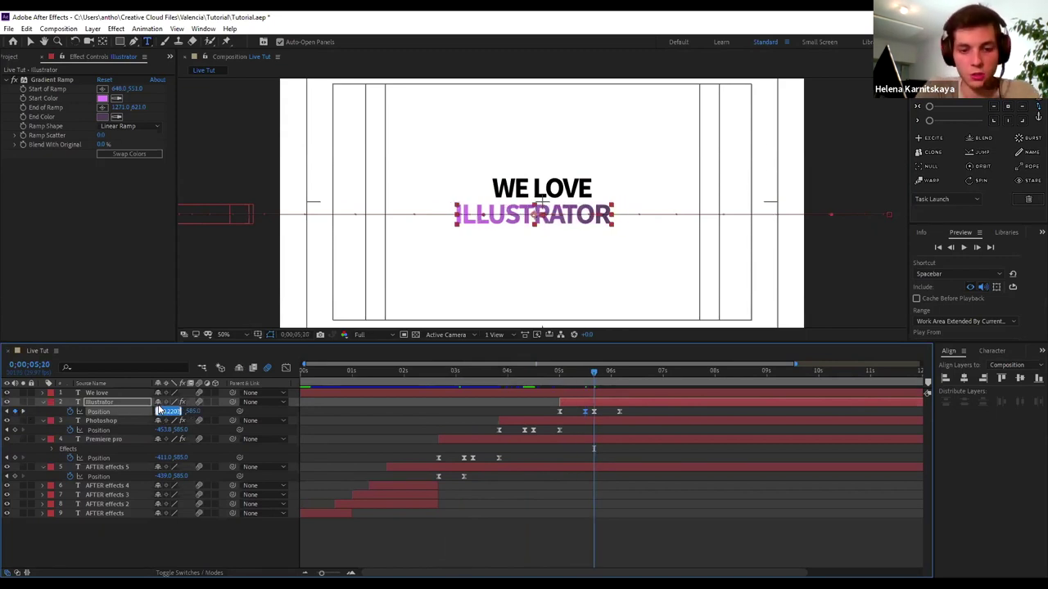
type("560")
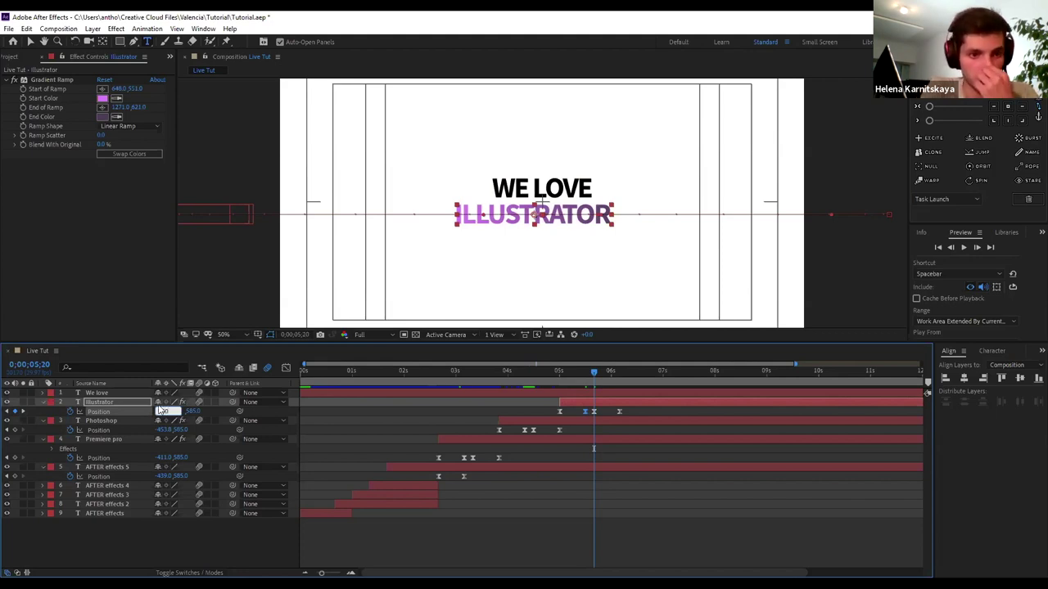
key("Return")
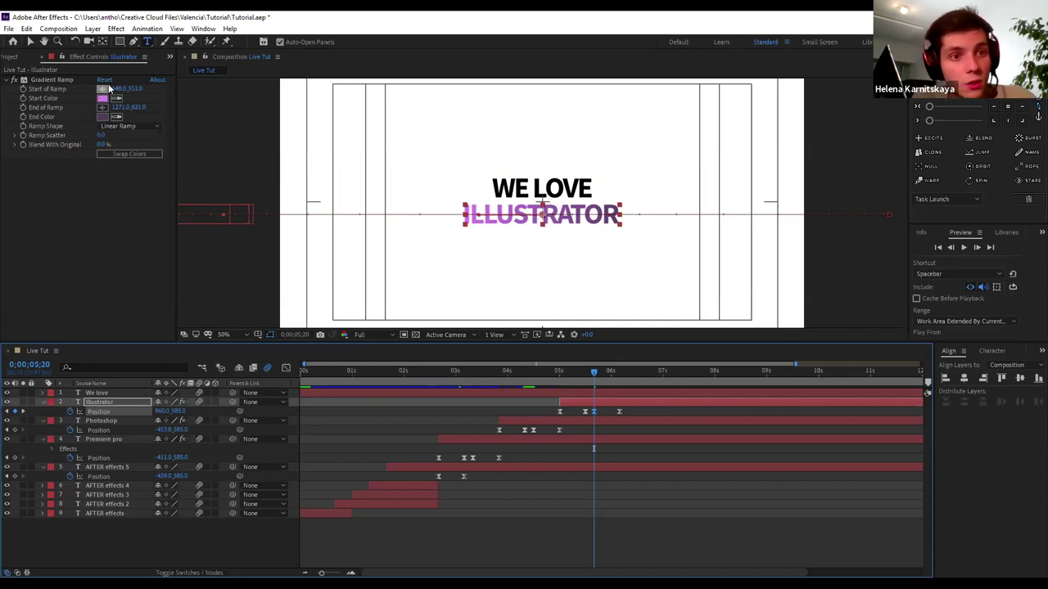
Recolour the Illustrator gradient ramp with an orange start colour (FBBB4D) and end colour 5F4AF6
left_click(101, 97)
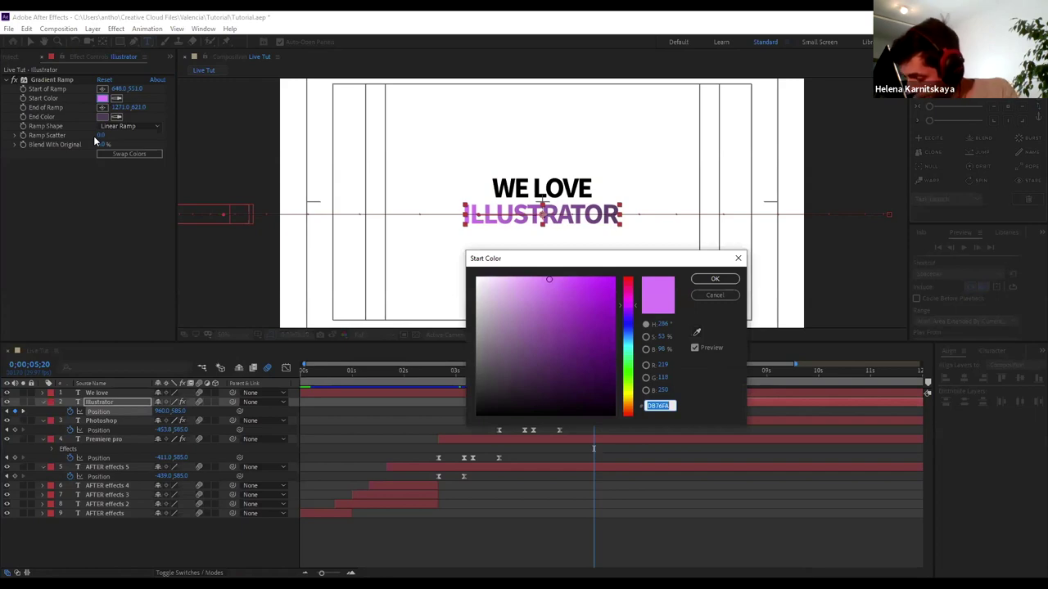
type("00FBBB")
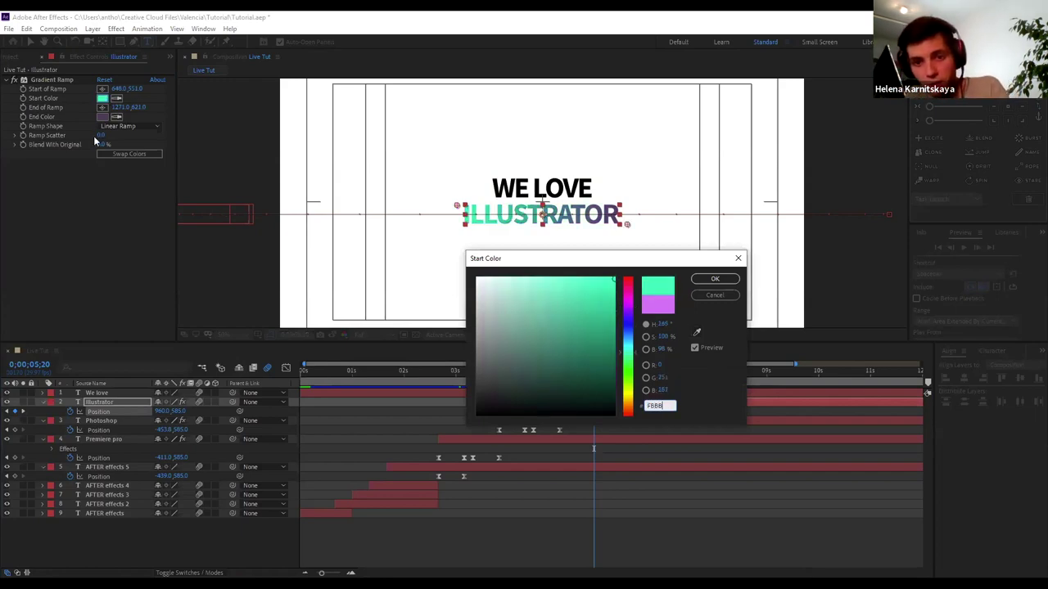
type("4")
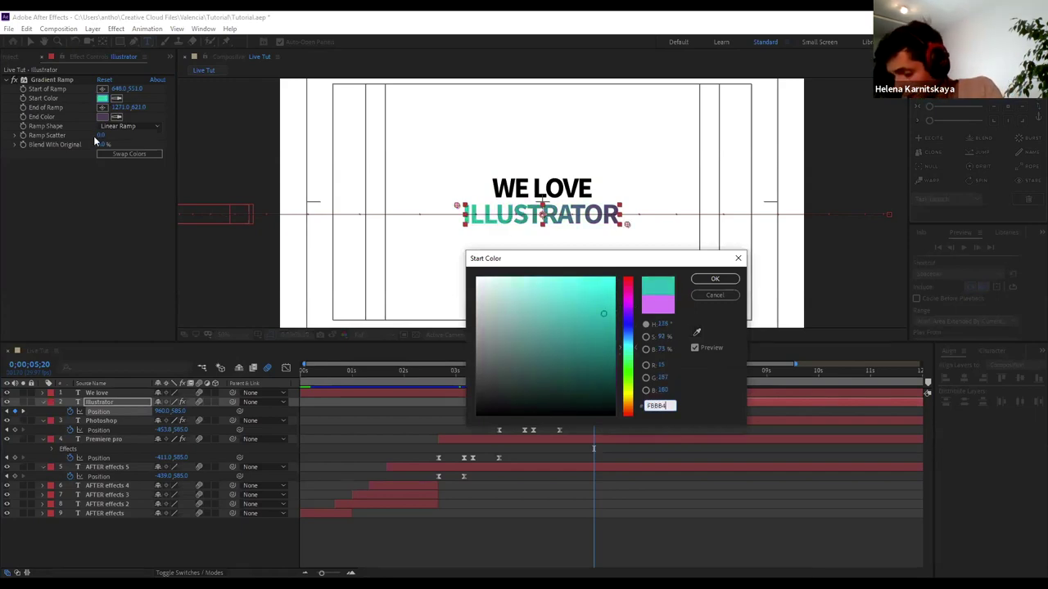
type("D")
left_click(701, 281)
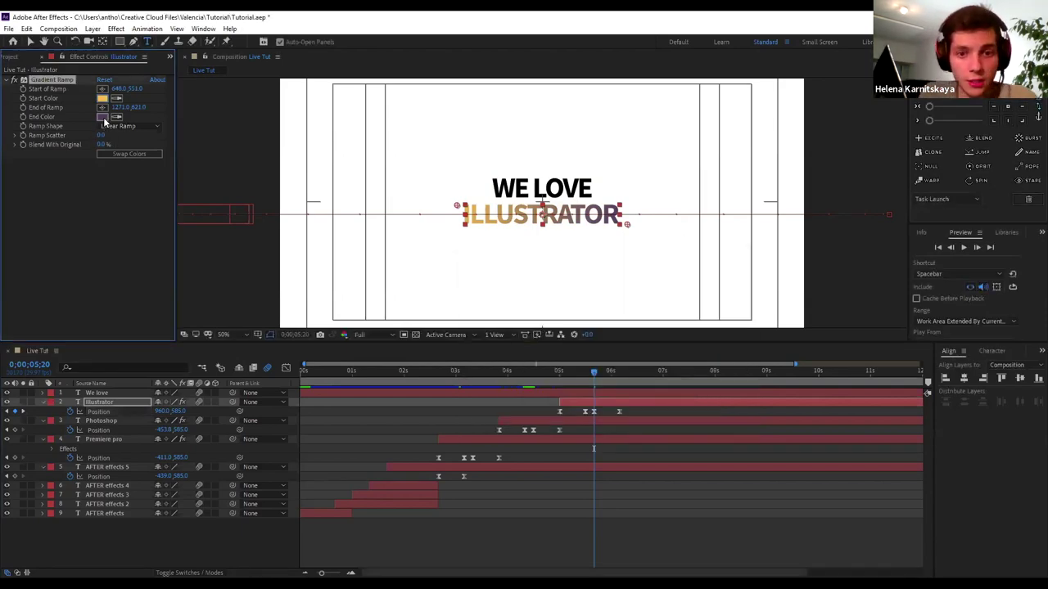
left_click(103, 117)
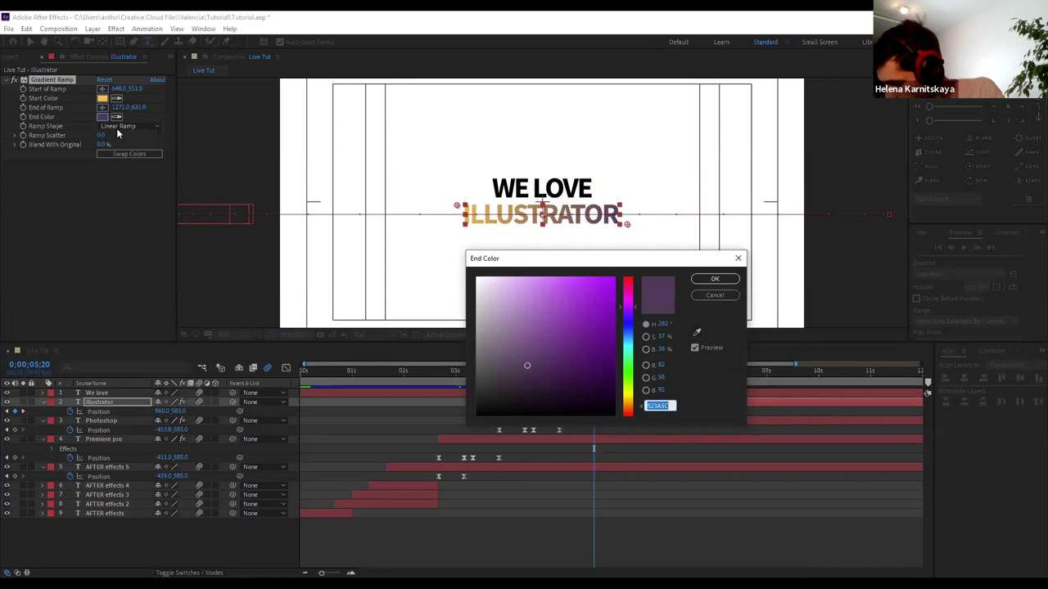
type("05F4AF")
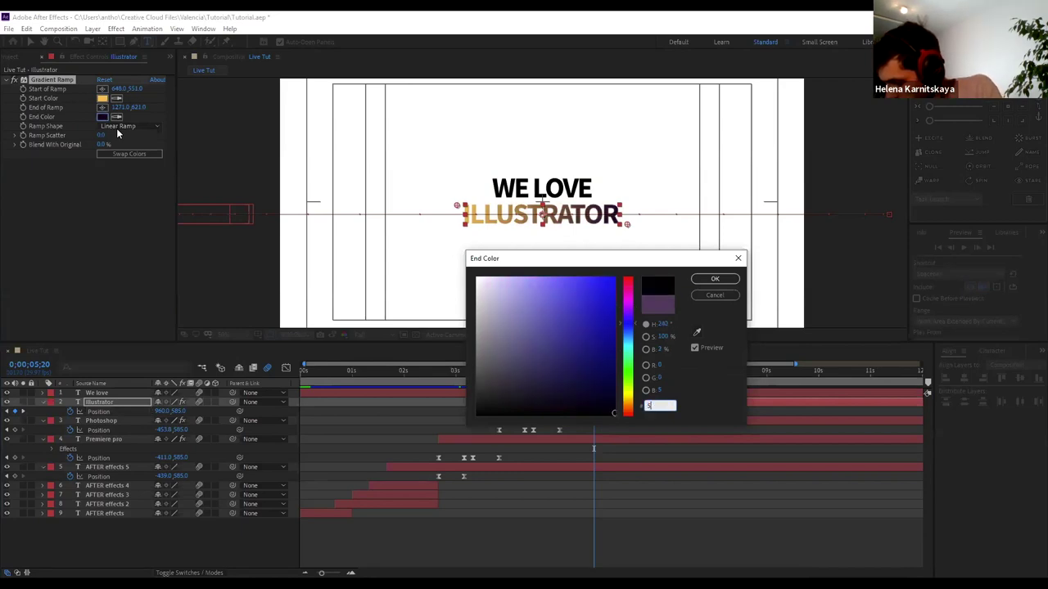
type("6")
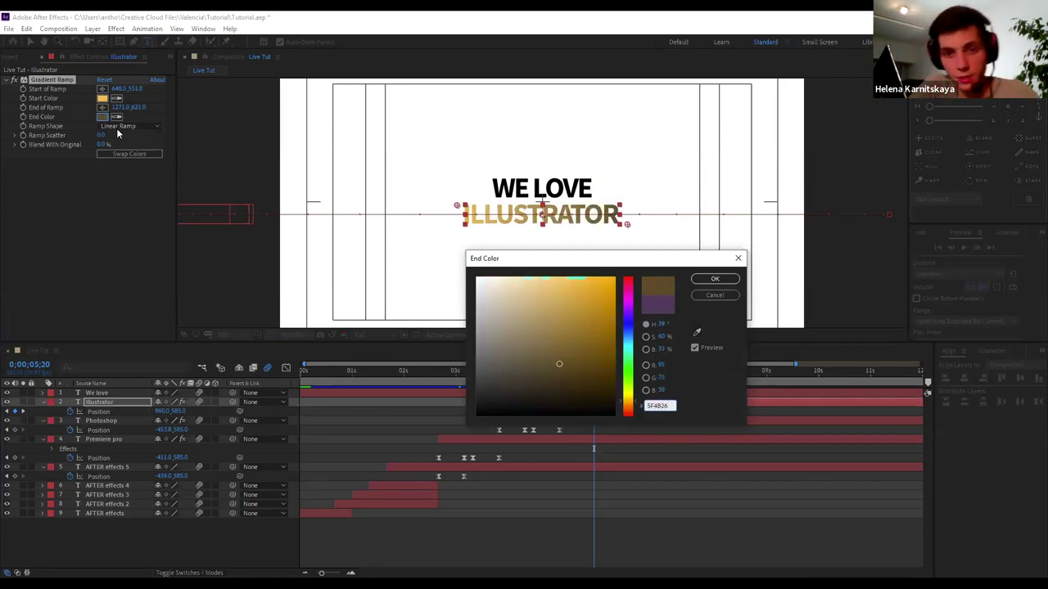
left_click(715, 279)
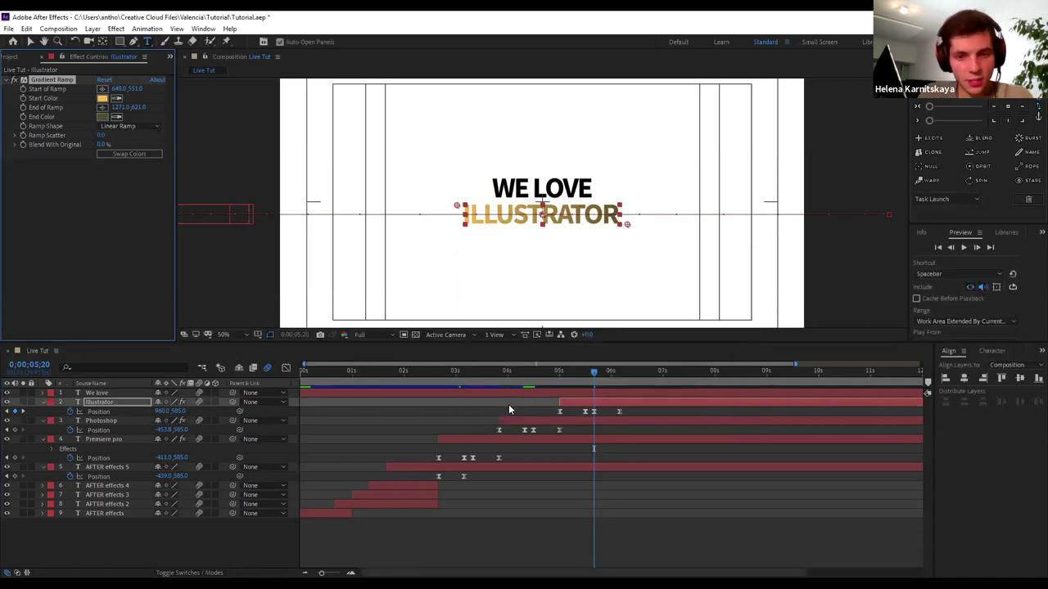
Return to the comp start, zoom the viewer out, and play the preview with the Selection tool active
scroll(507, 408, "up", 2, "alt")
scroll(507, 408, "up", 2, "alt")
scroll(507, 407, "down", 4, "alt")
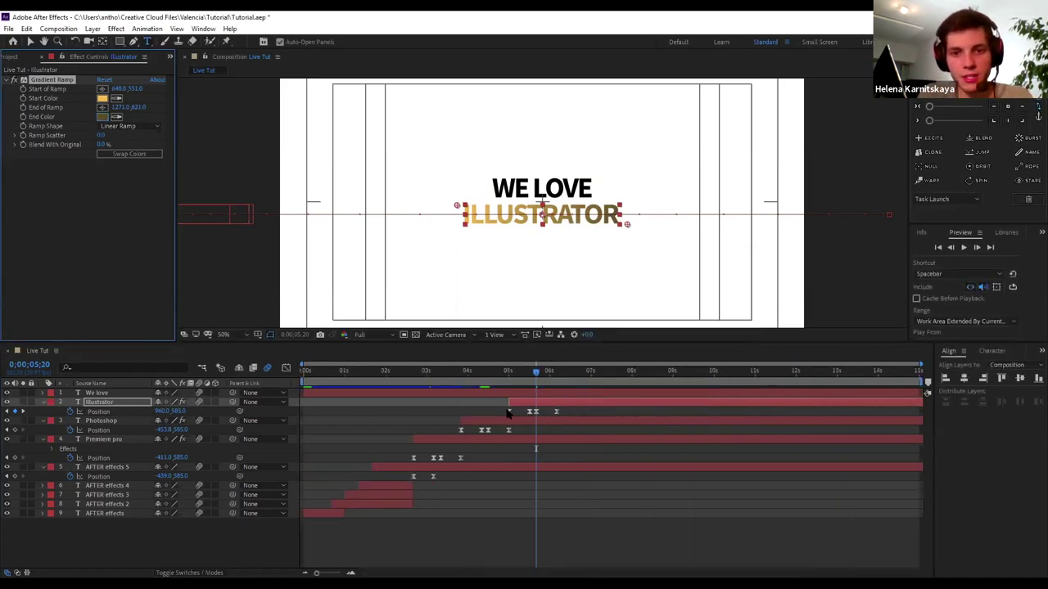
left_click(375, 371)
key("Home")
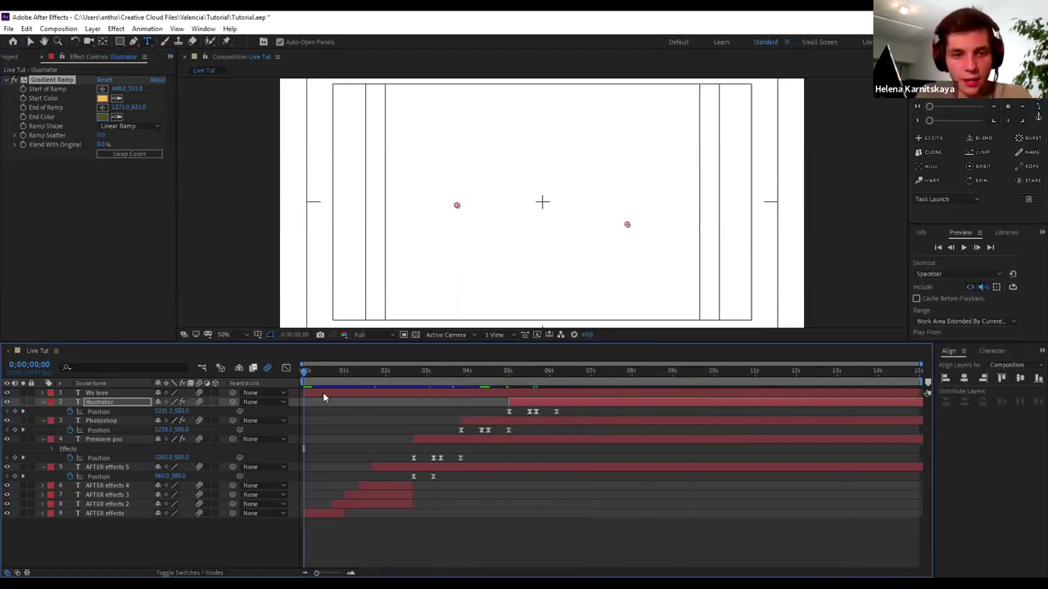
scroll(437, 467, "up", 2, "alt")
scroll(437, 460, "down", 2, "alt")
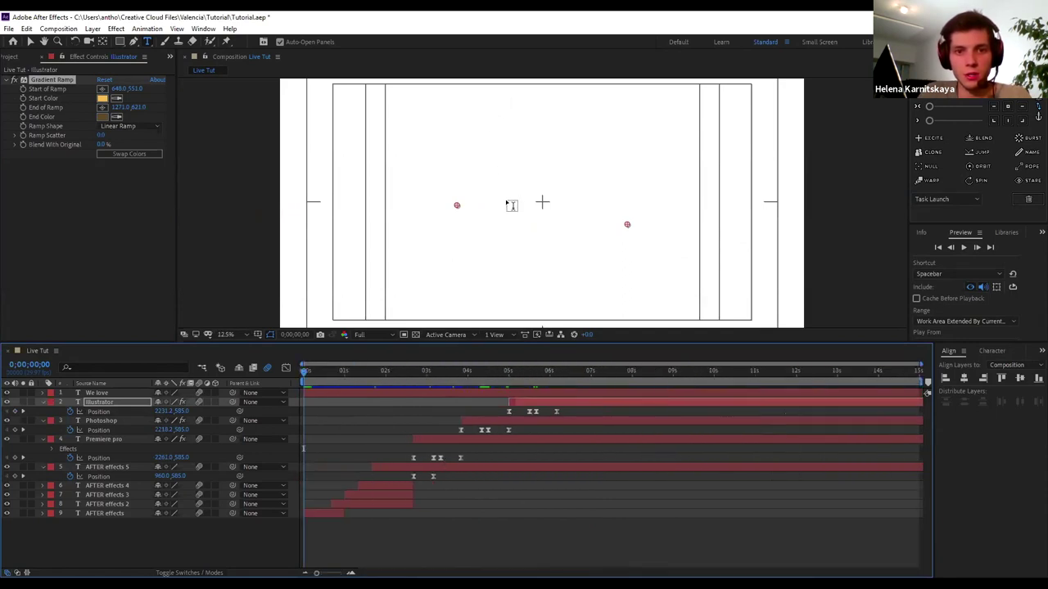
scroll(512, 204, "down", 2)
key("v")
key("space")
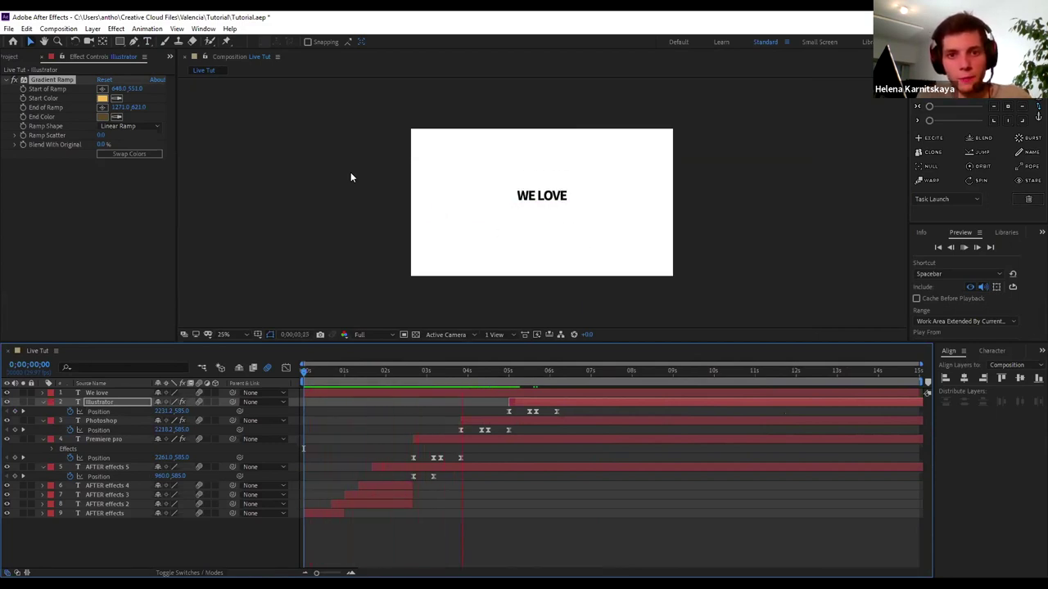
Select the Photoshop and Illustrator layers and shift both earlier in time, then preview
key("space")
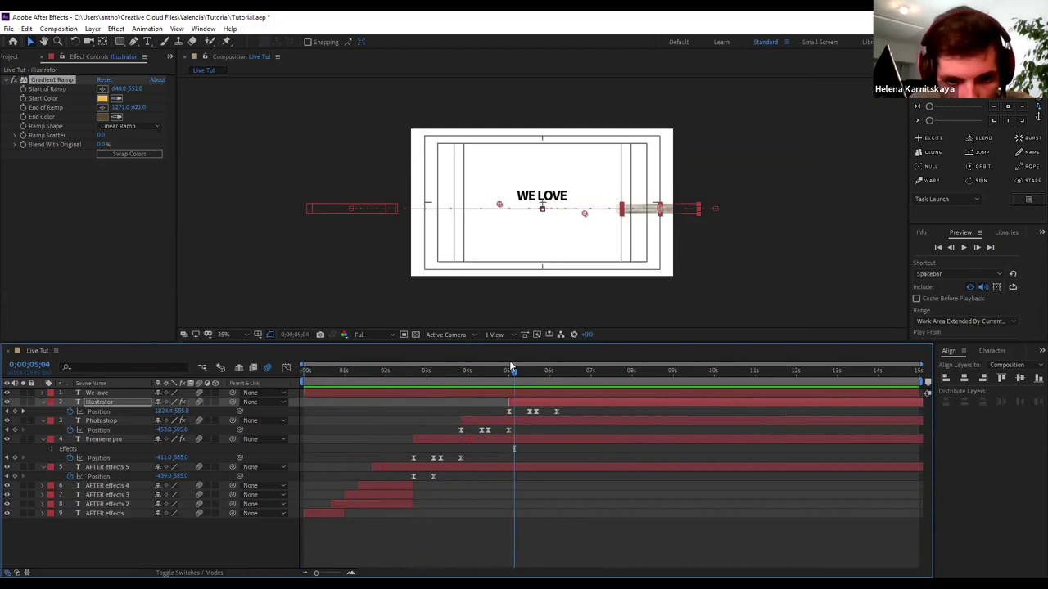
mouse_move(509, 369)
left_mouse_down()
mouse_move(424, 384)
mouse_move(440, 387)
left_mouse_up()
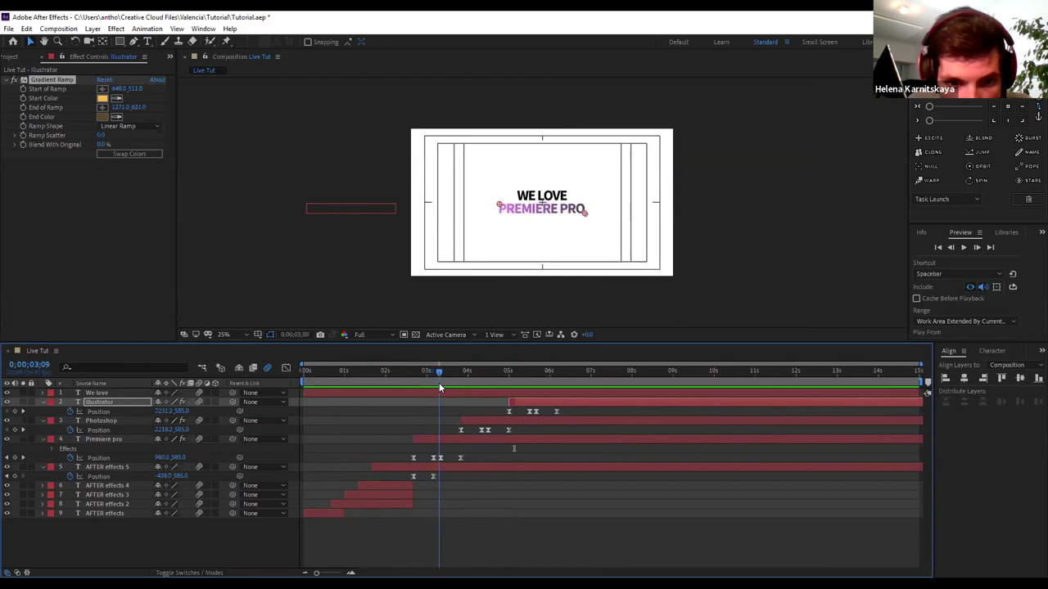
left_click(119, 441)
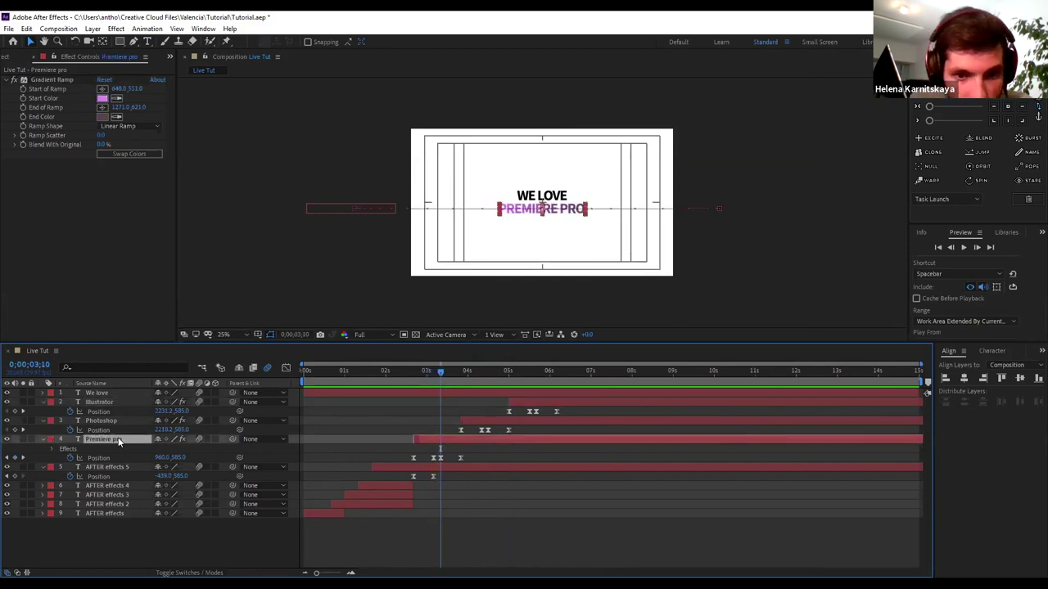
left_click(116, 420)
left_click(118, 400, "shift")
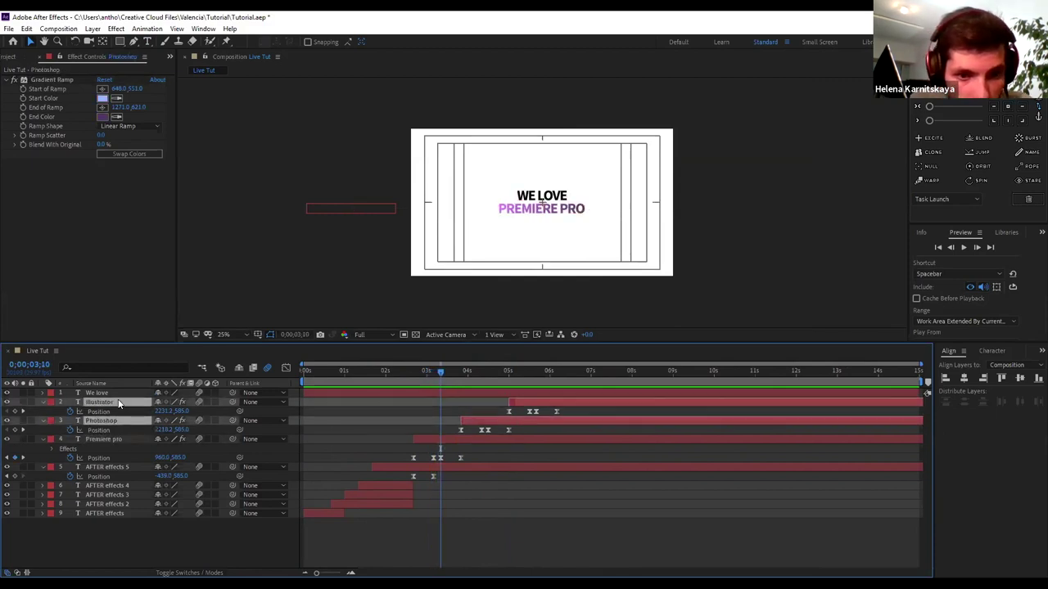
left_click_drag(497, 425, 475, 427)
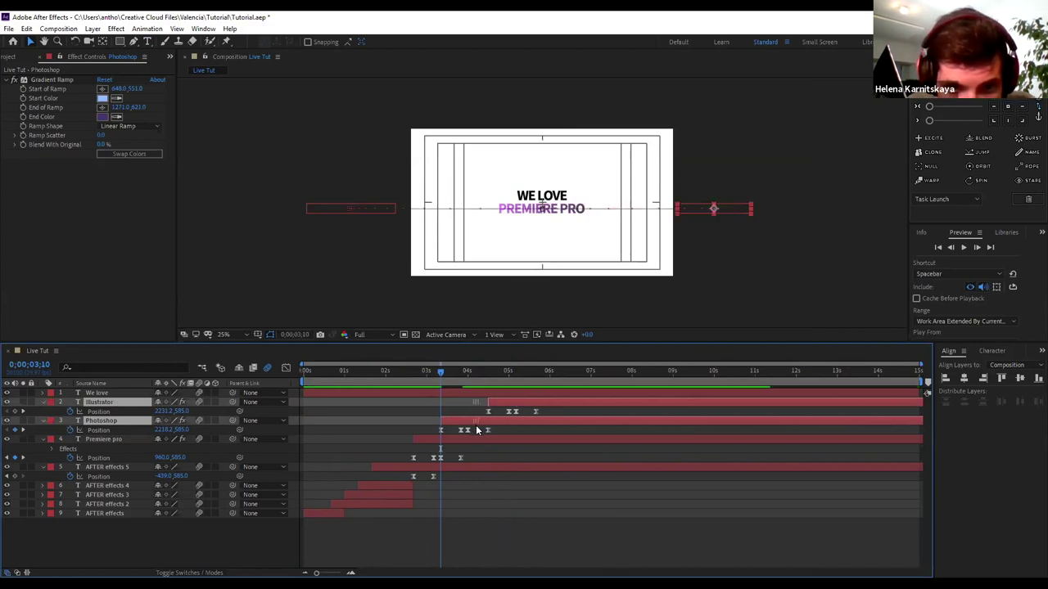
left_click_drag(409, 372, 372, 374)
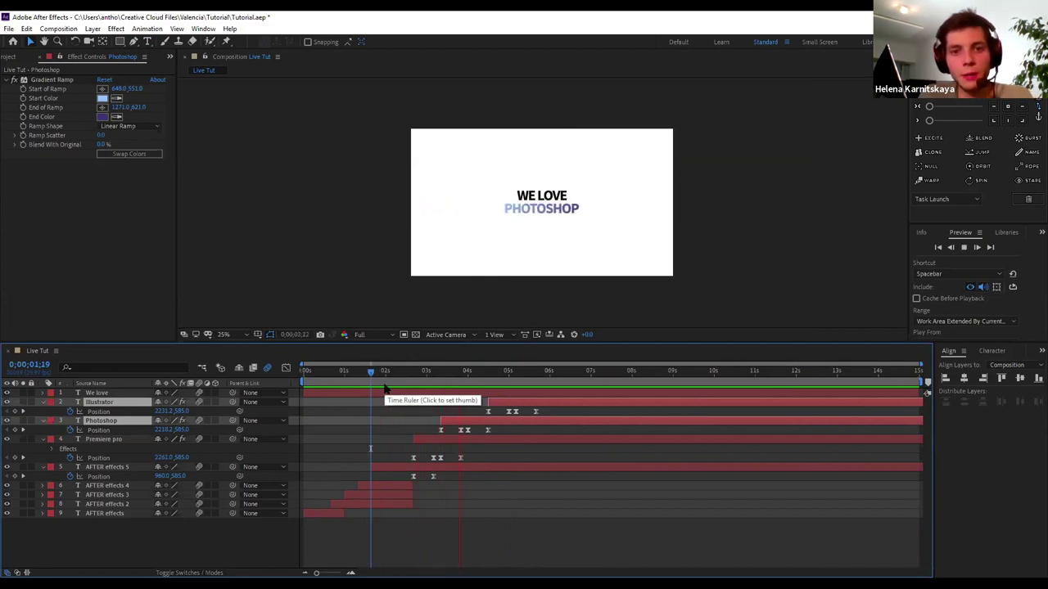
key("space")
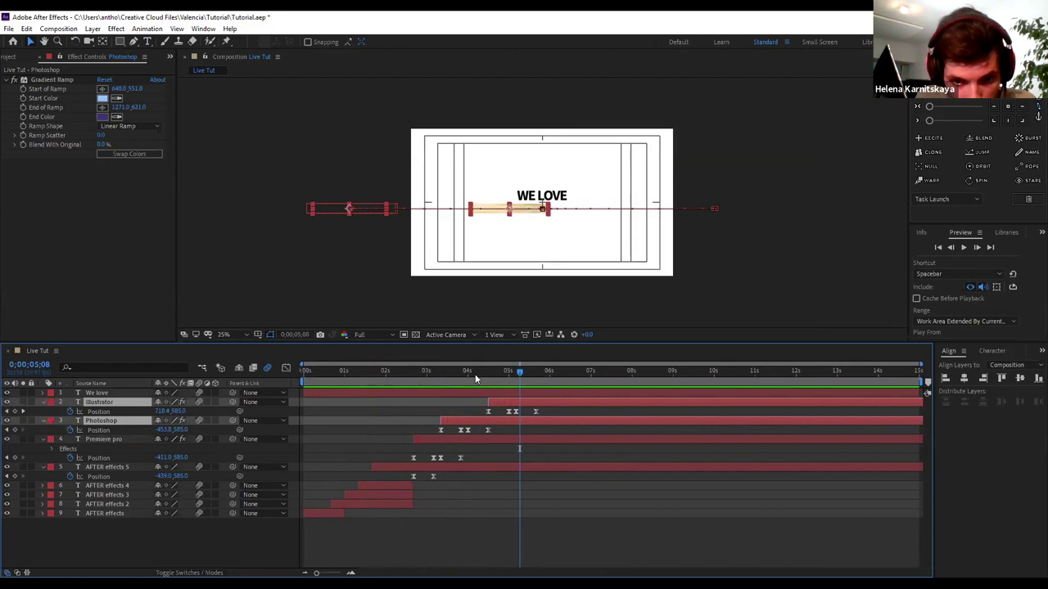
Undo the extra shift and make only the Illustrator layer start at 4 seconds
left_click(467, 373)
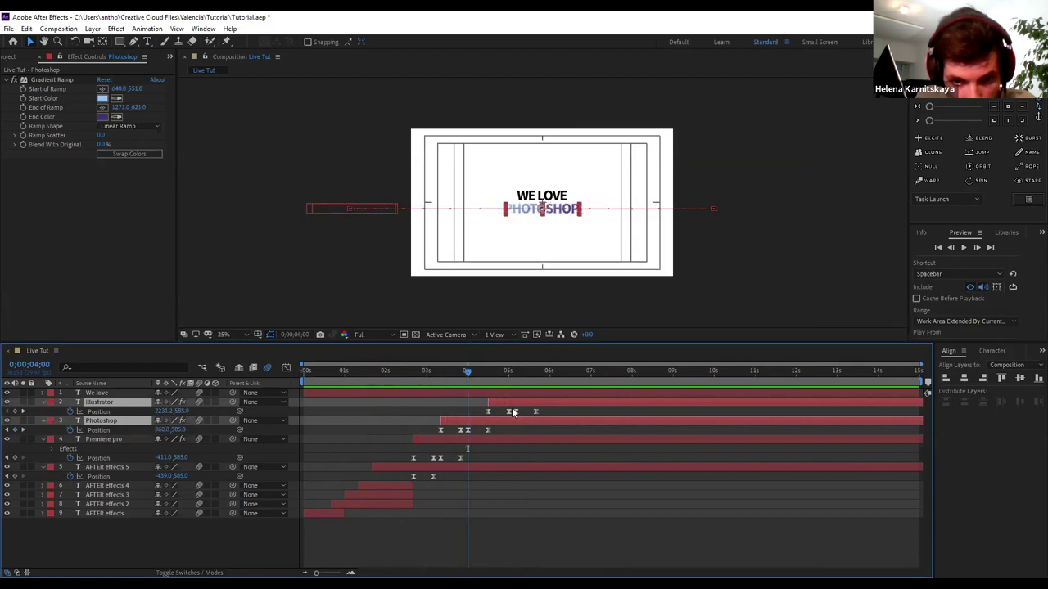
left_click_drag(498, 401, 485, 402)
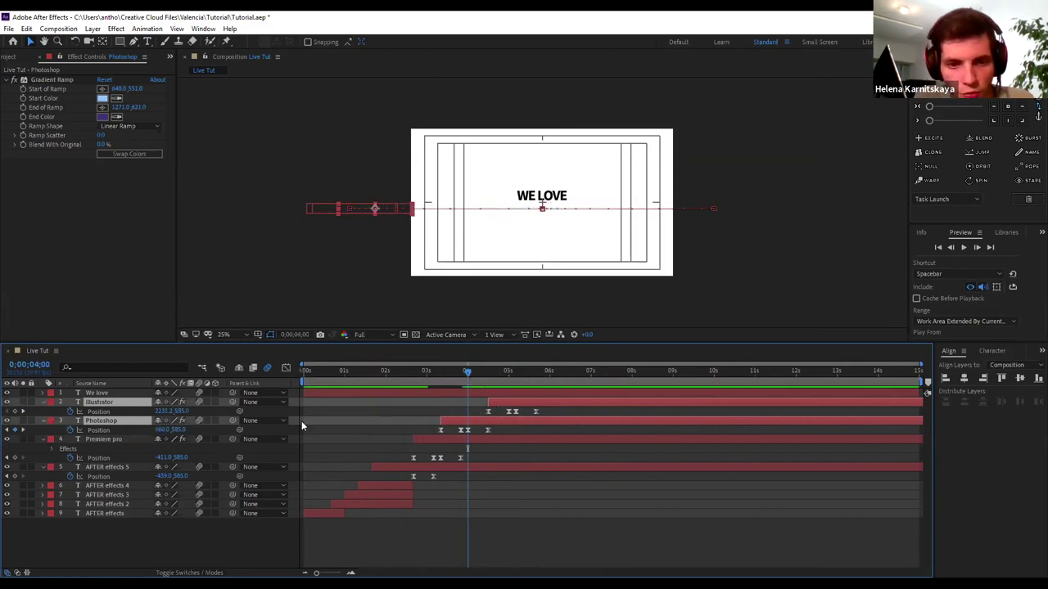
key("ctrl+z")
left_click(120, 402)
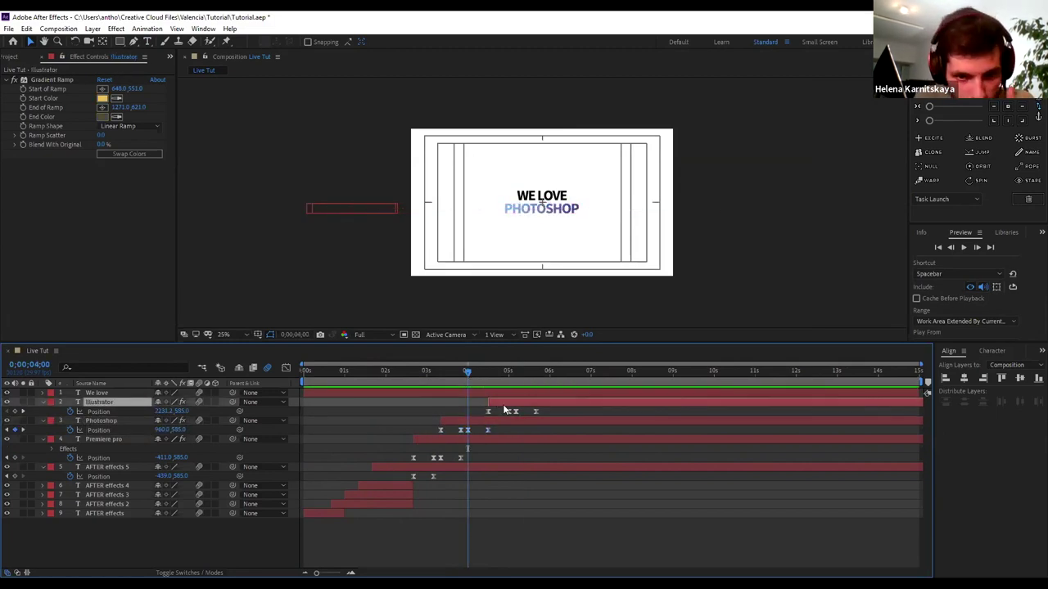
left_click_drag(495, 403, 474, 403)
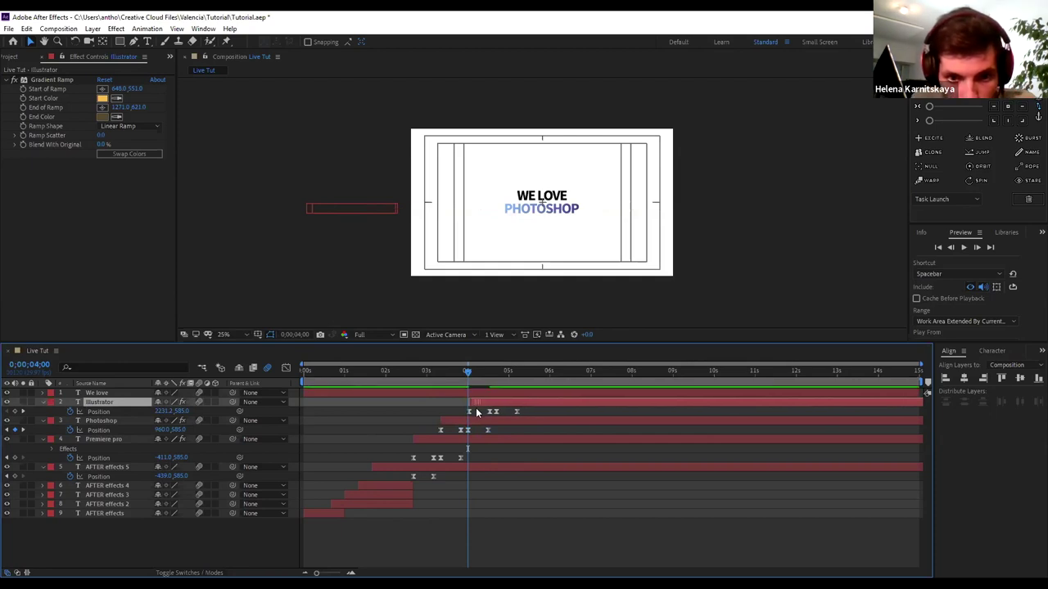
Check the new word timing by scrubbing and previewing from 2;13
left_click_drag(421, 369, 463, 389)
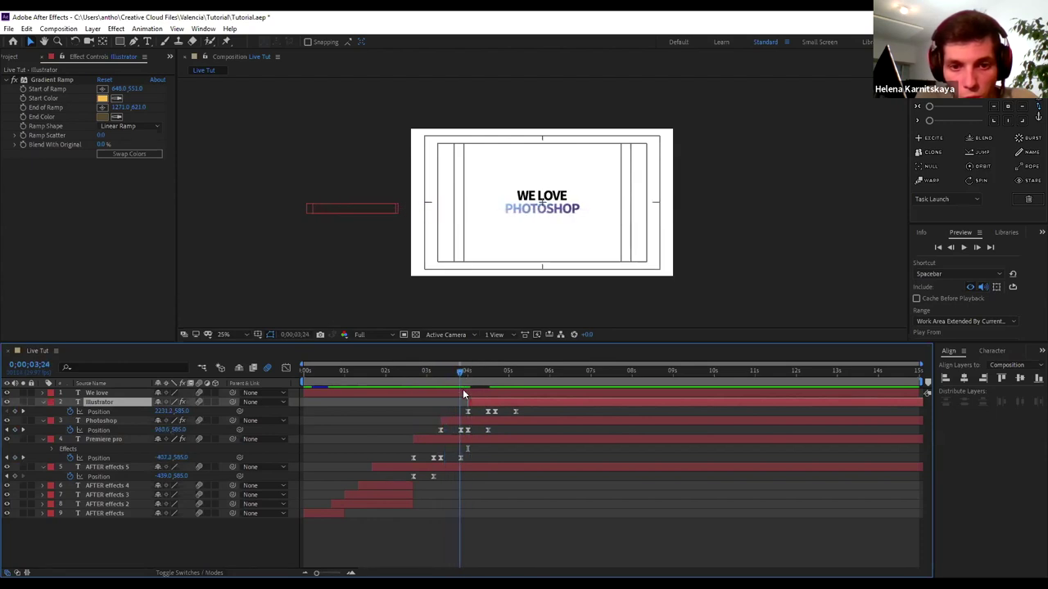
left_click(462, 431)
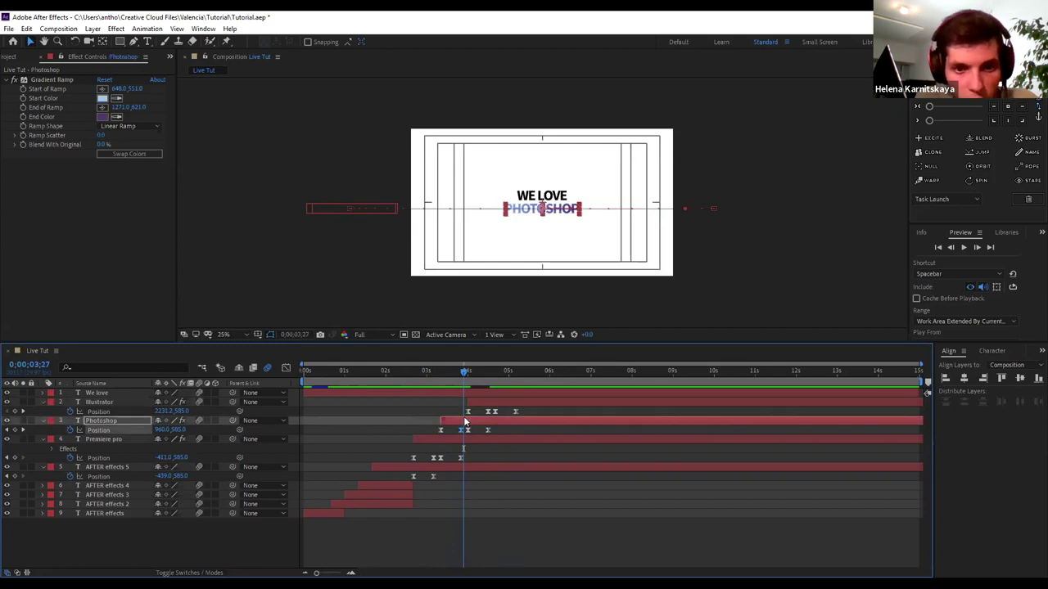
left_click(403, 365)
key("space")
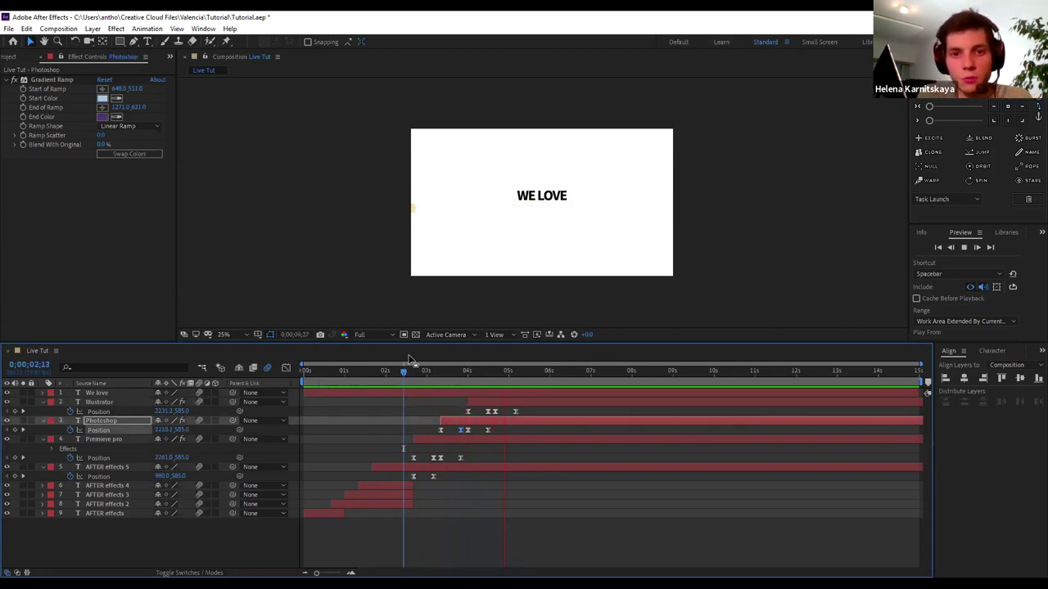
key("space")
Scrub the timeline to check when ILLUSTRATOR enters and exits beneath WE LOVE
left_click(524, 196)
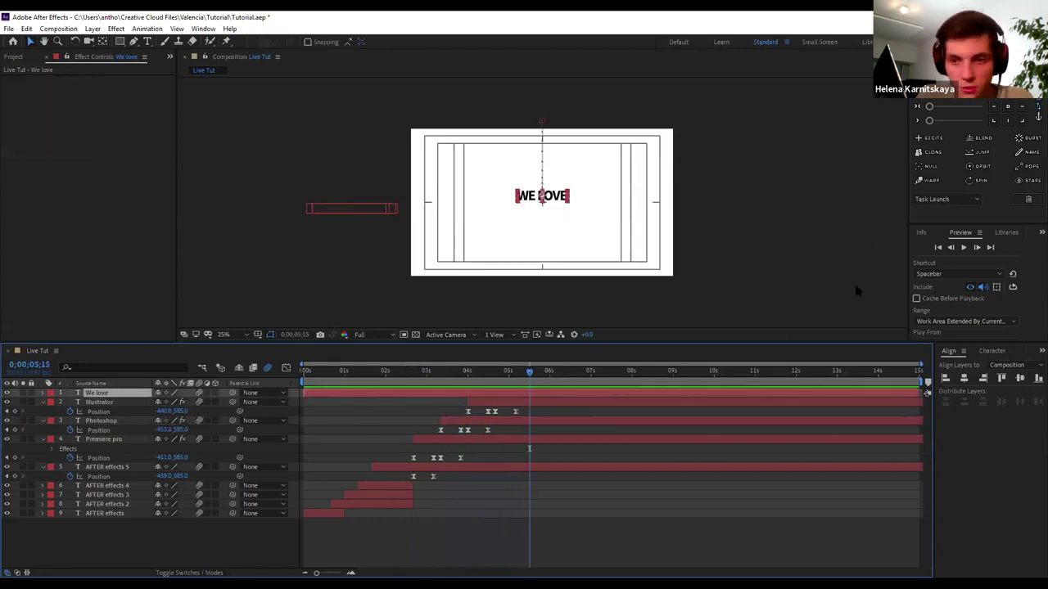
left_click(963, 379)
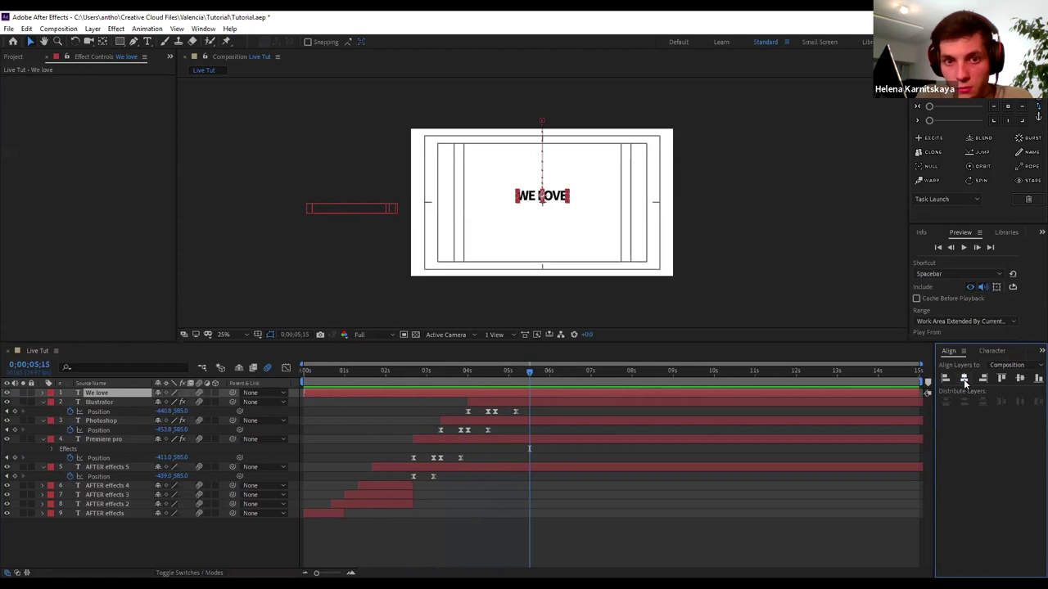
left_click(515, 402)
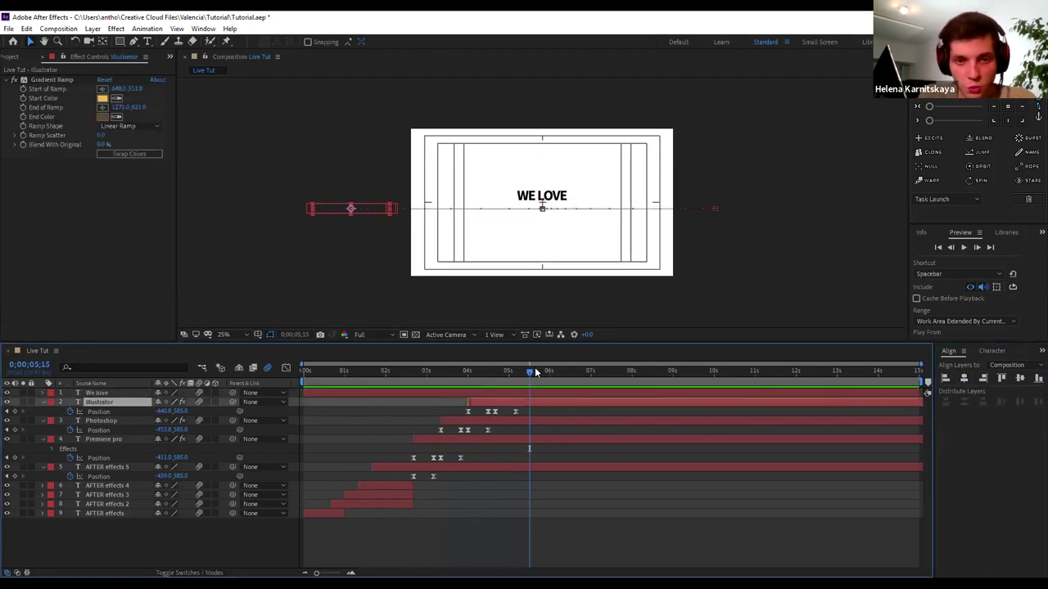
mouse_move(528, 370)
left_mouse_down()
mouse_move(487, 380)
mouse_move(493, 372)
left_mouse_up()
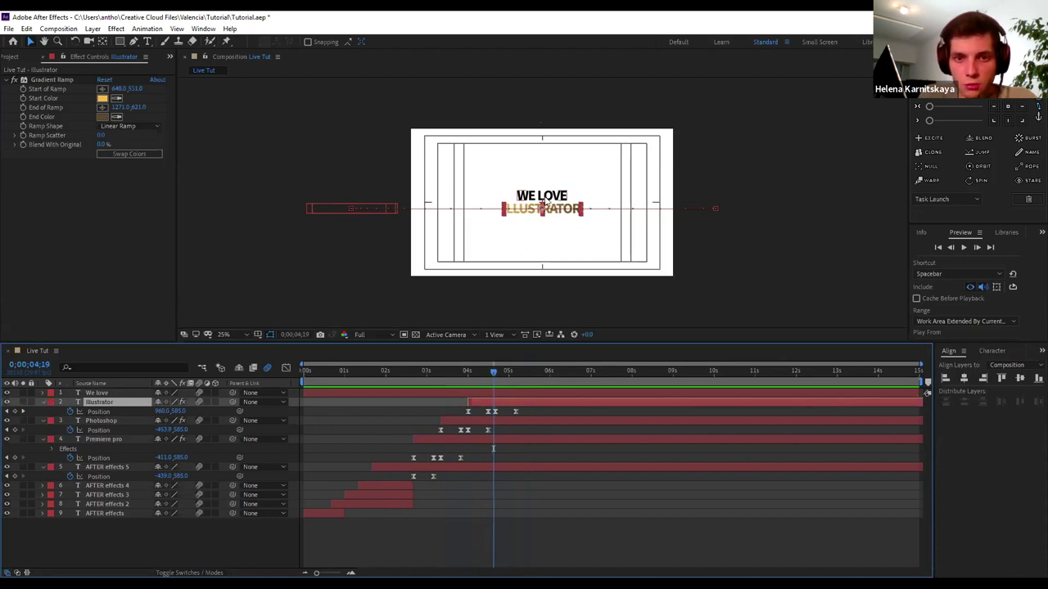
left_click(542, 199)
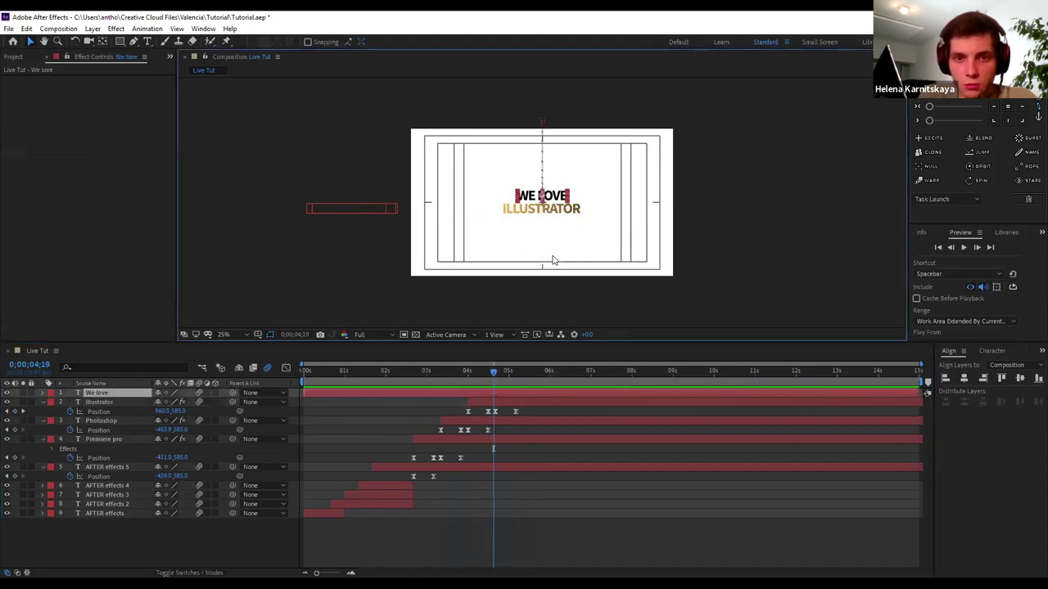
left_click(503, 373)
mouse_move(512, 382)
left_mouse_down()
mouse_move(464, 380)
mouse_move(489, 396)
mouse_move(509, 393)
left_mouse_up()
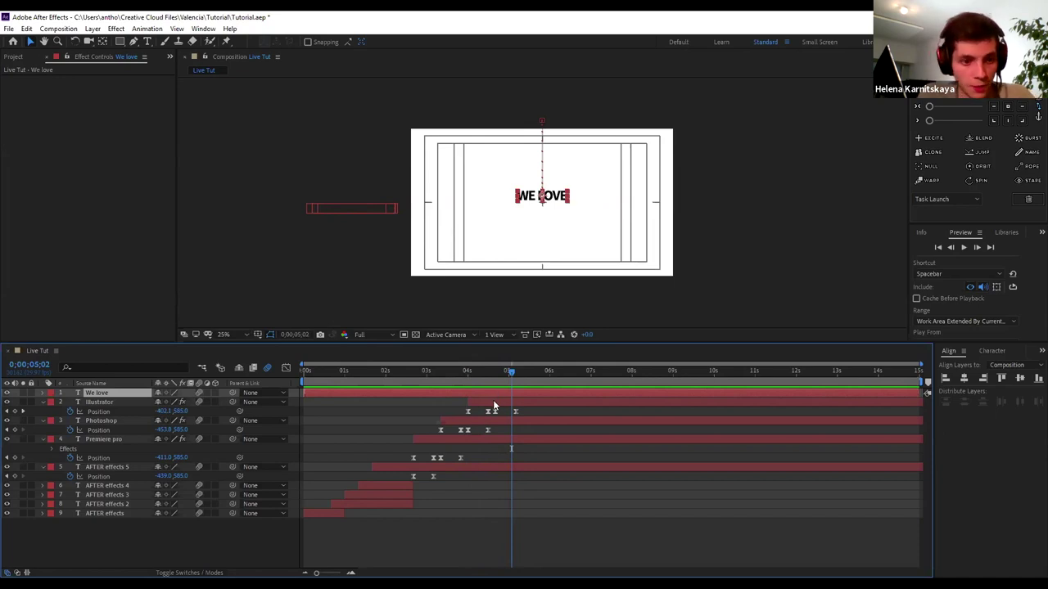
Duplicate the Illustrator text layer and push the Illustrator 2 copy later
left_click(493, 401)
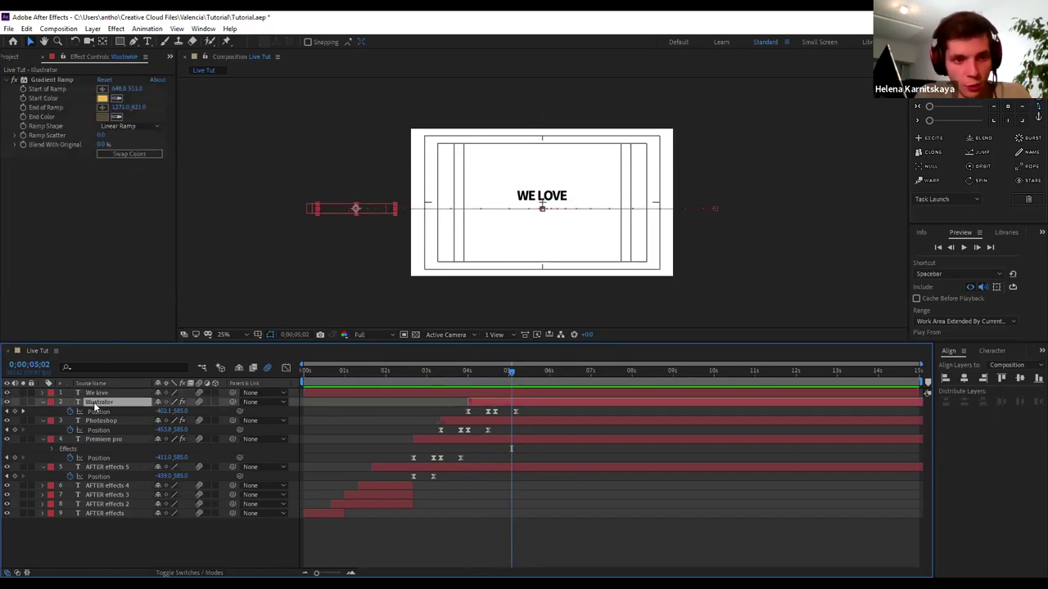
key("ctrl+d")
mouse_move(511, 374)
left_mouse_down()
mouse_move(492, 374)
mouse_move(529, 401)
left_mouse_up()
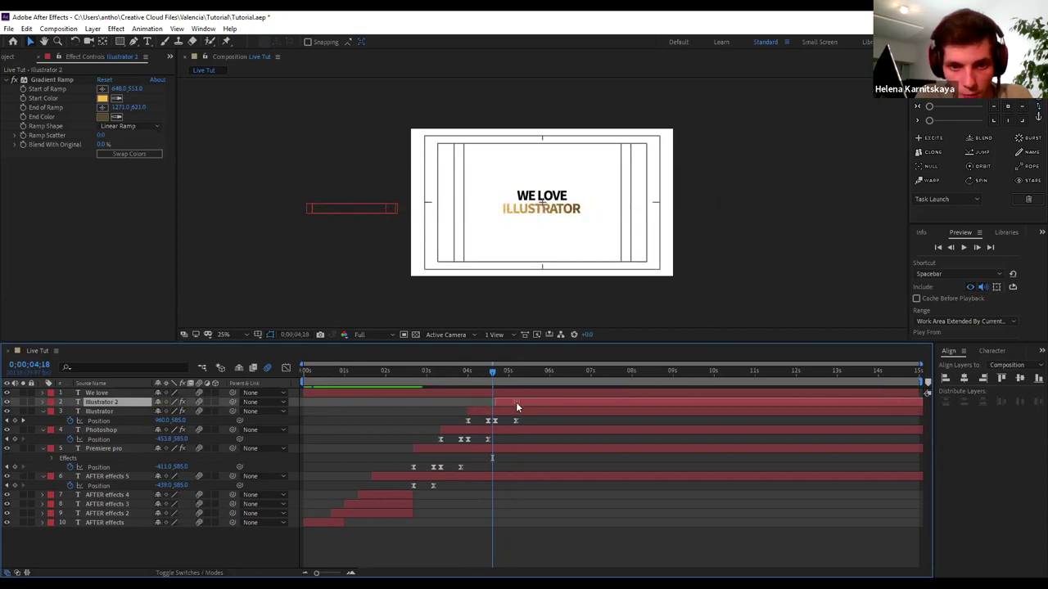
Start Illustrator 2 exactly at 4;20, deleting its extra Position keyframes to leave two
left_click(494, 373)
left_click_drag(504, 405, 508, 401)
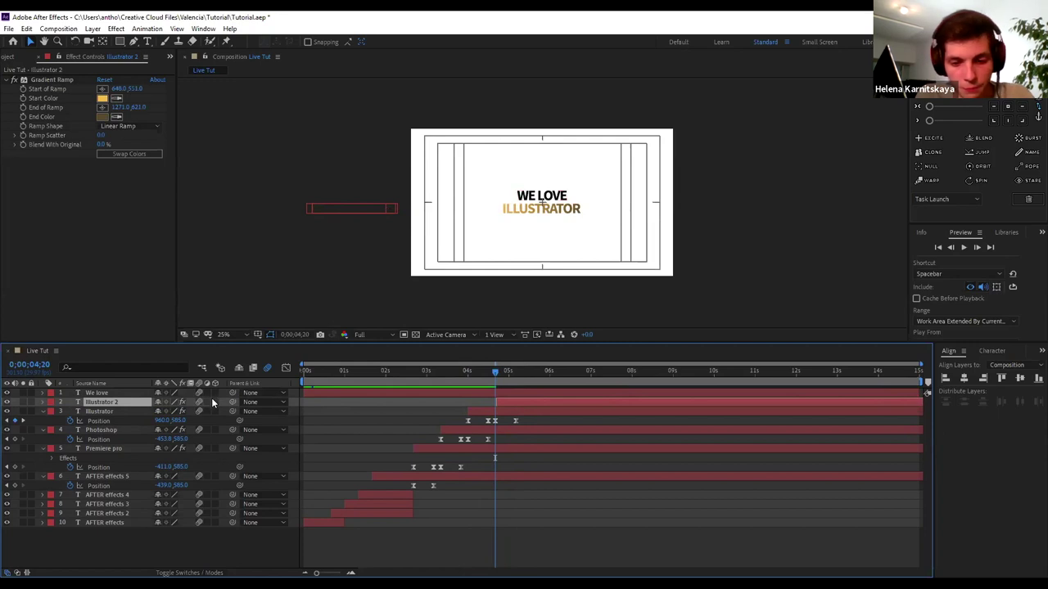
key("p")
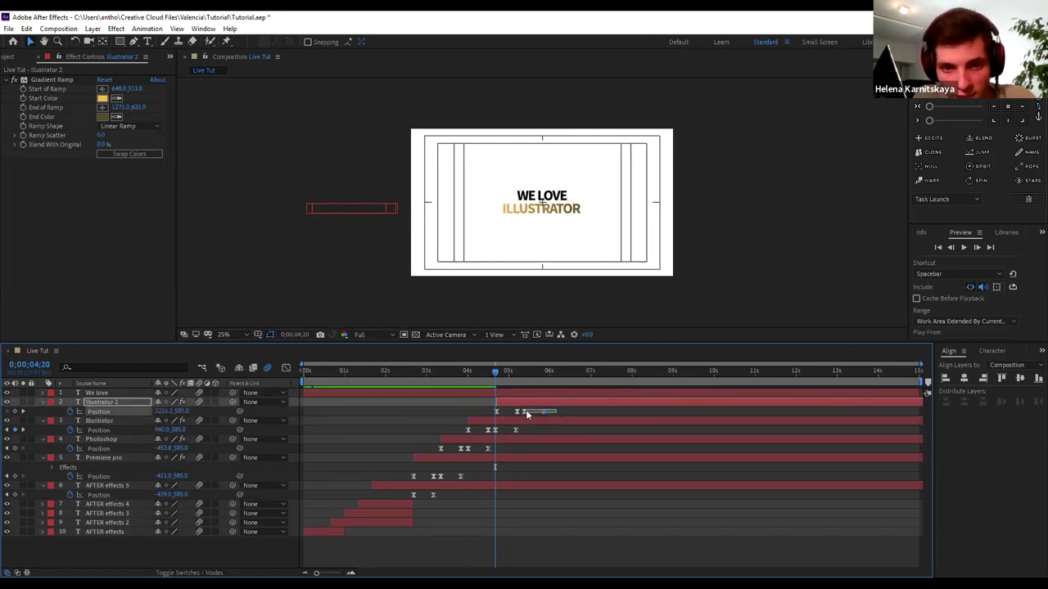
left_click(524, 411)
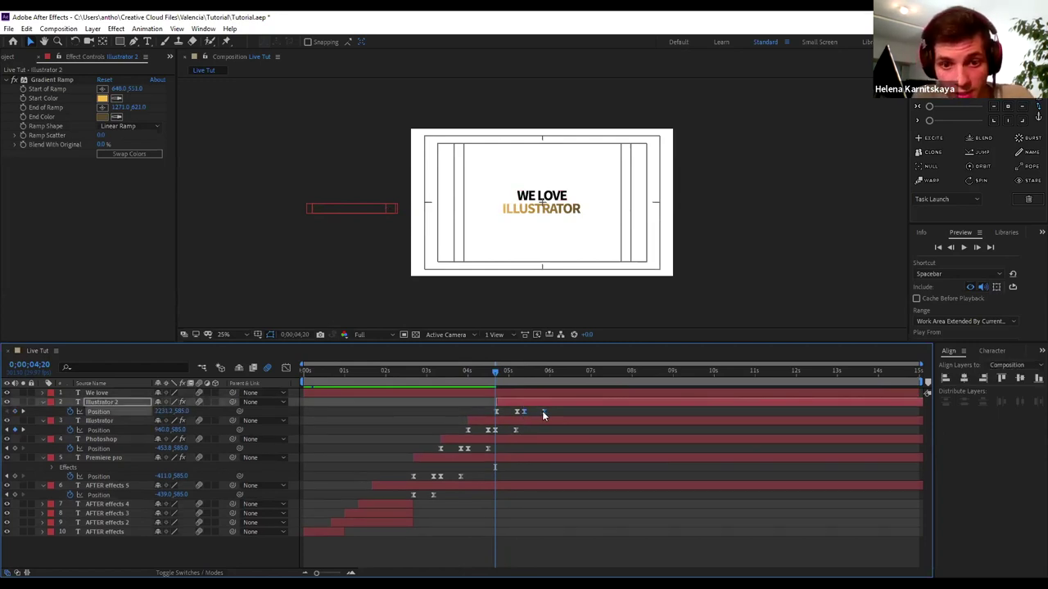
key("Delete")
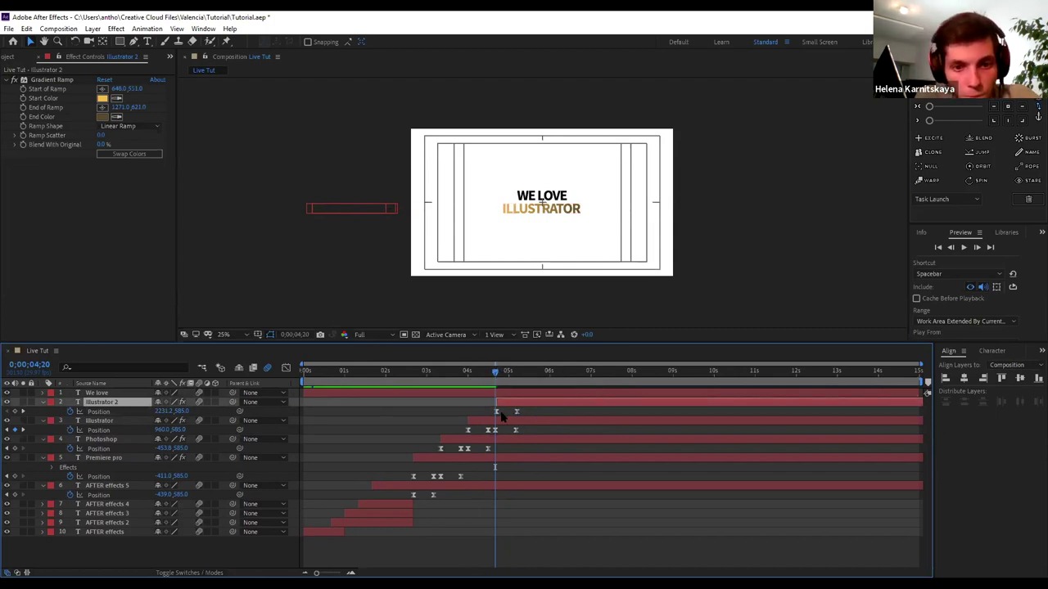
scroll(499, 411, "up", 4)
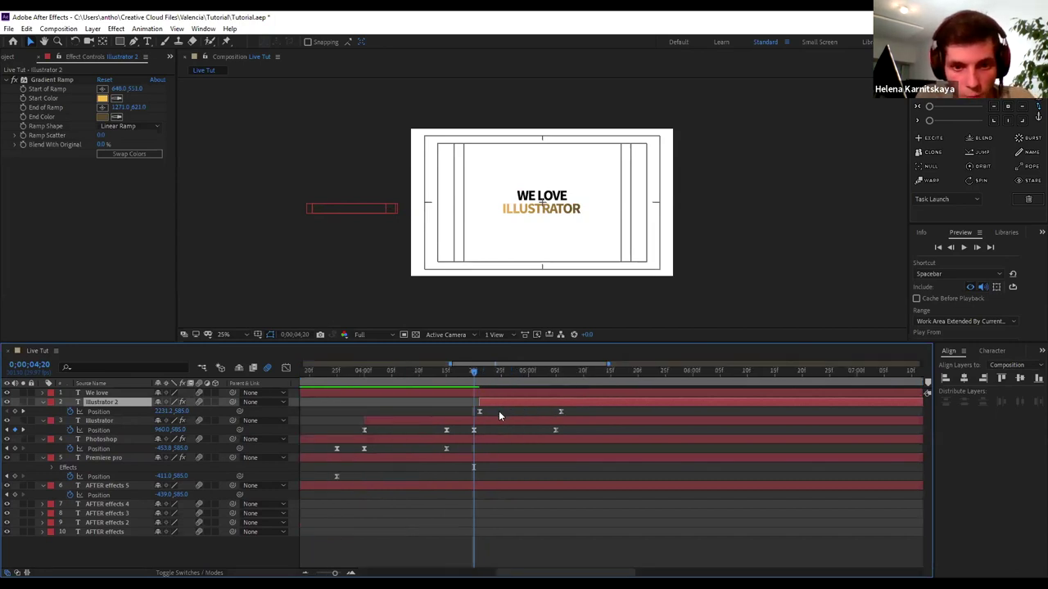
left_click_drag(471, 403, 460, 403)
scroll(433, 426, "down", 2)
scroll(440, 428, "down", 2)
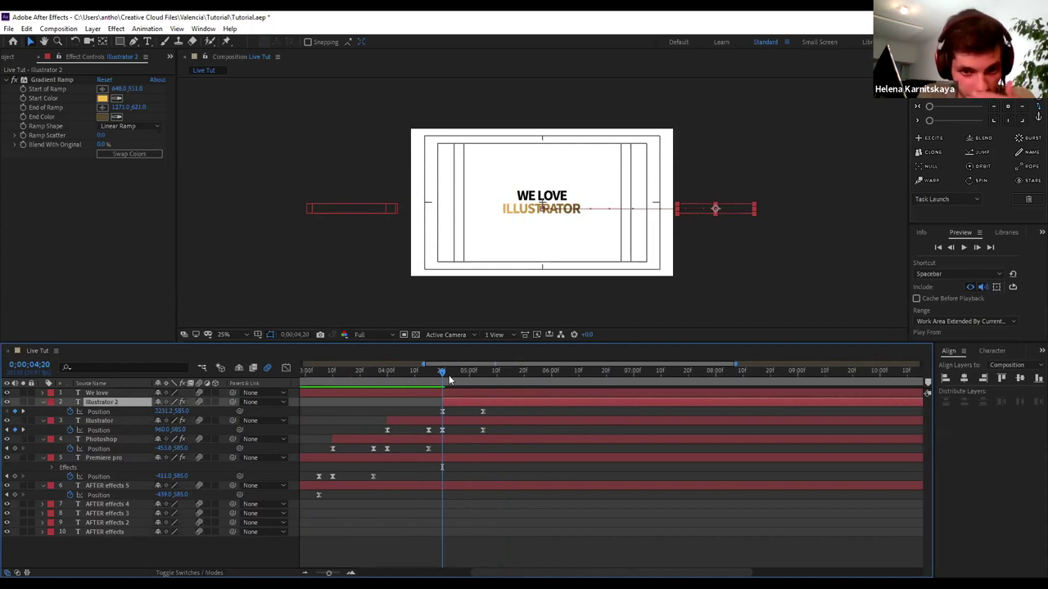
Retype the copied layer's text as MEDIA and set the gradient start colour to light blue 4FA8FA
double_click(735, 209)
type("Media")
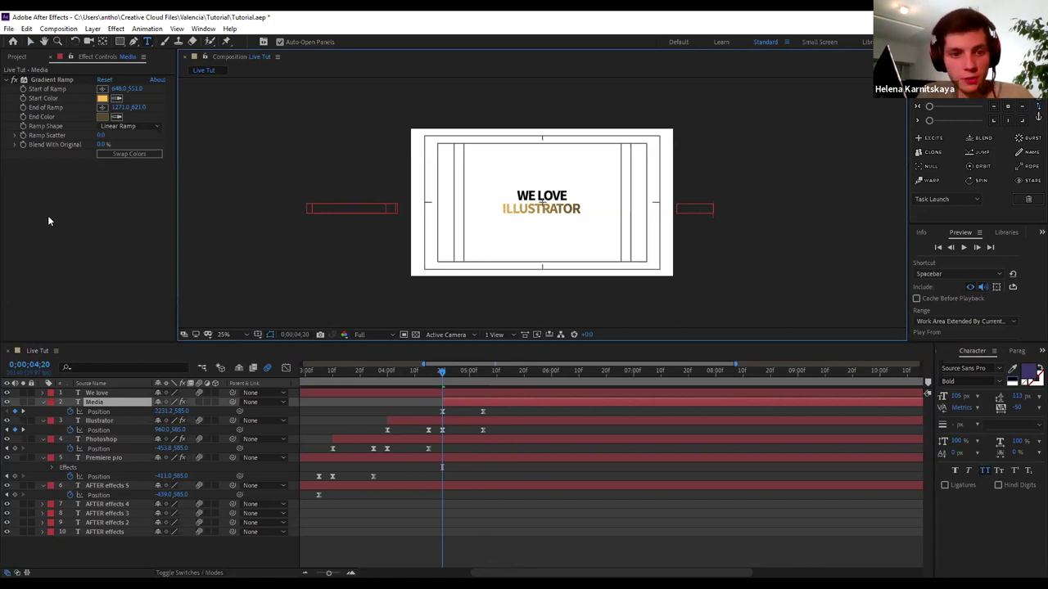
left_click(102, 98)
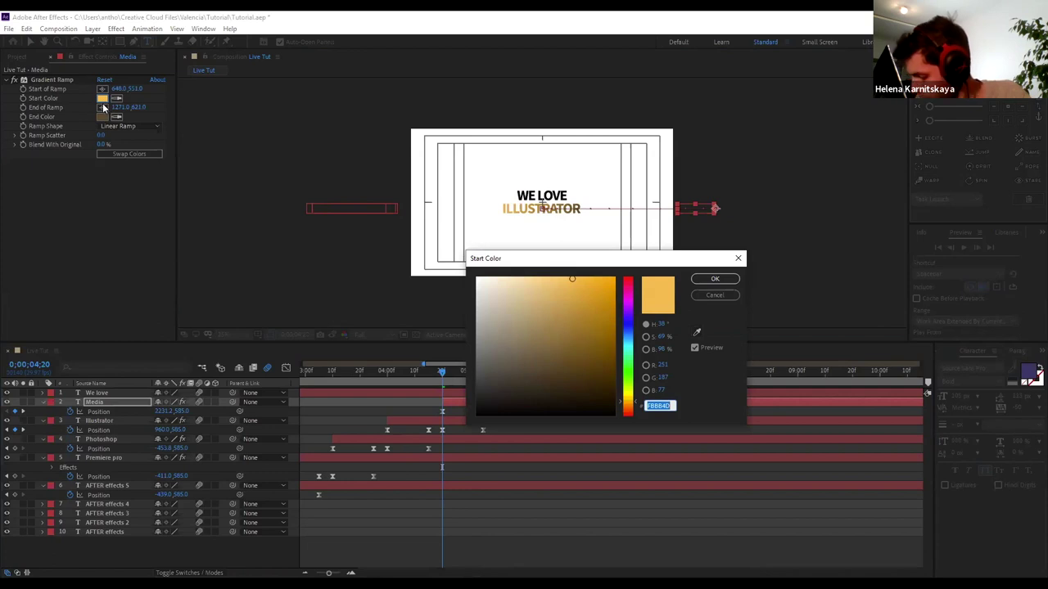
scroll(589, 289, "up", 10)
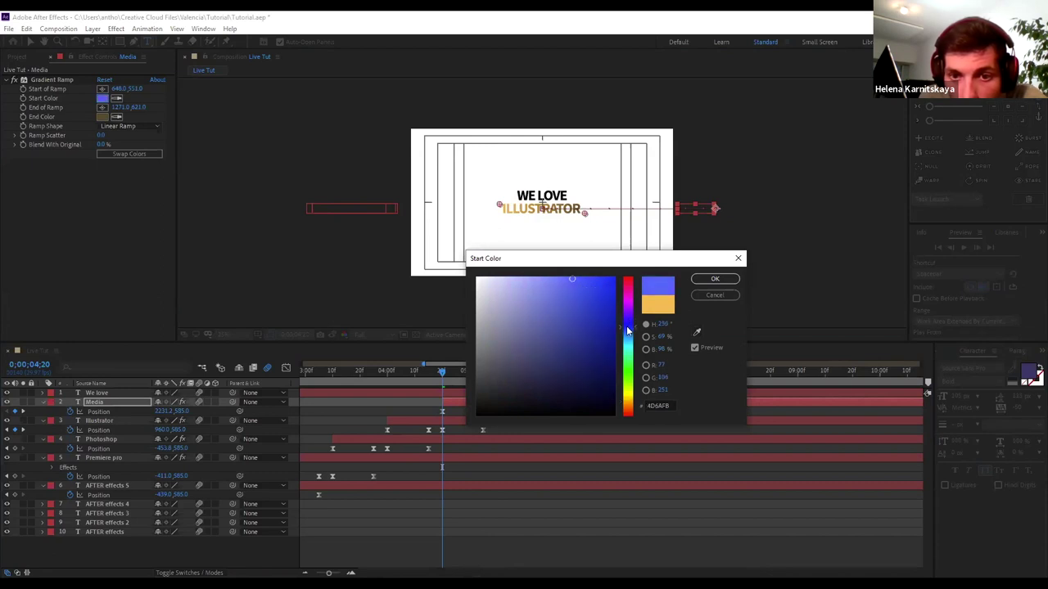
mouse_move(614, 314)
left_mouse_down()
mouse_move(606, 350)
mouse_move(538, 338)
mouse_move(540, 297)
mouse_move(583, 254)
left_mouse_up()
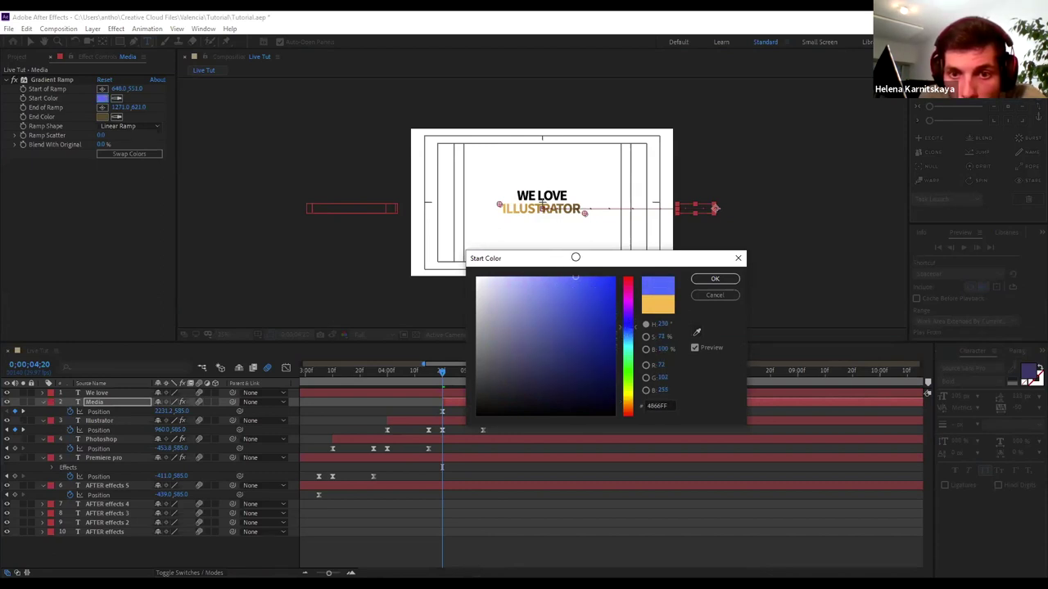
left_click_drag(629, 342, 629, 335)
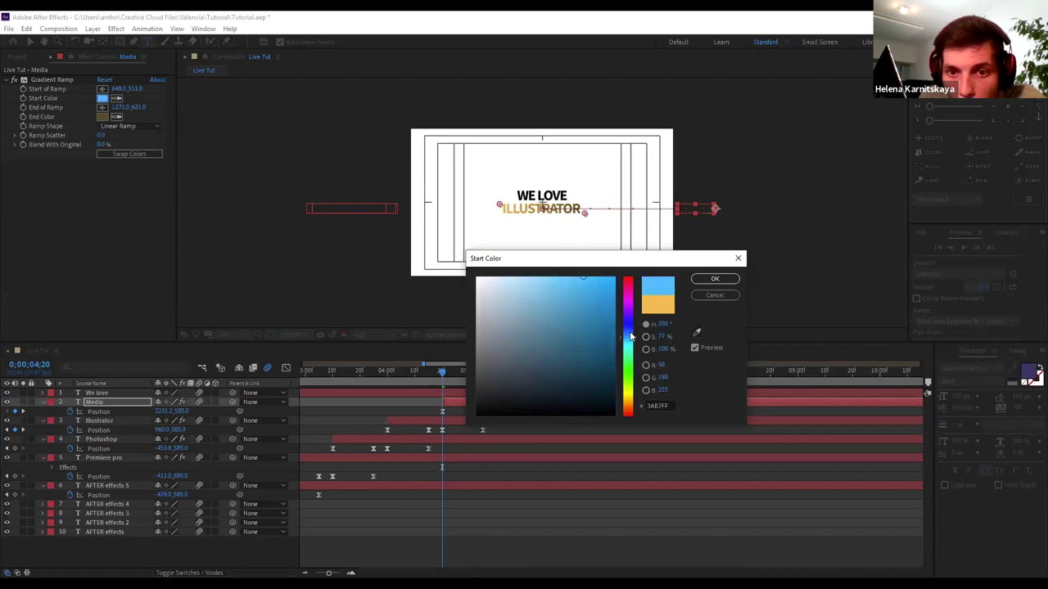
left_click_drag(576, 282, 571, 279)
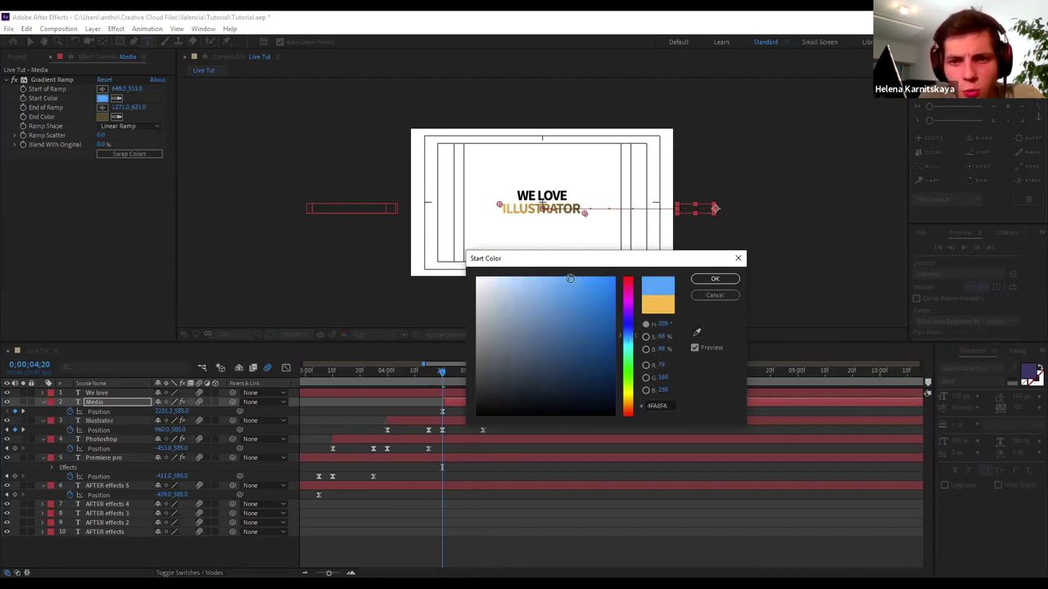
left_click(715, 279)
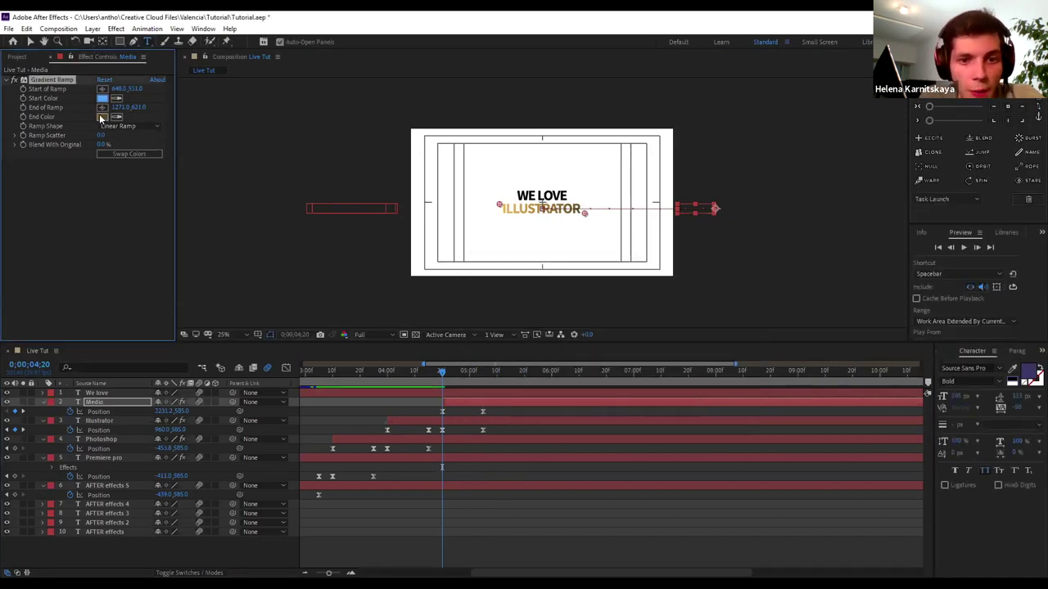
Set the gradient end colour to dark navy 023C54
left_click(100, 116)
mouse_move(627, 324)
left_mouse_down()
mouse_move(630, 354)
mouse_move(633, 337)
left_mouse_up()
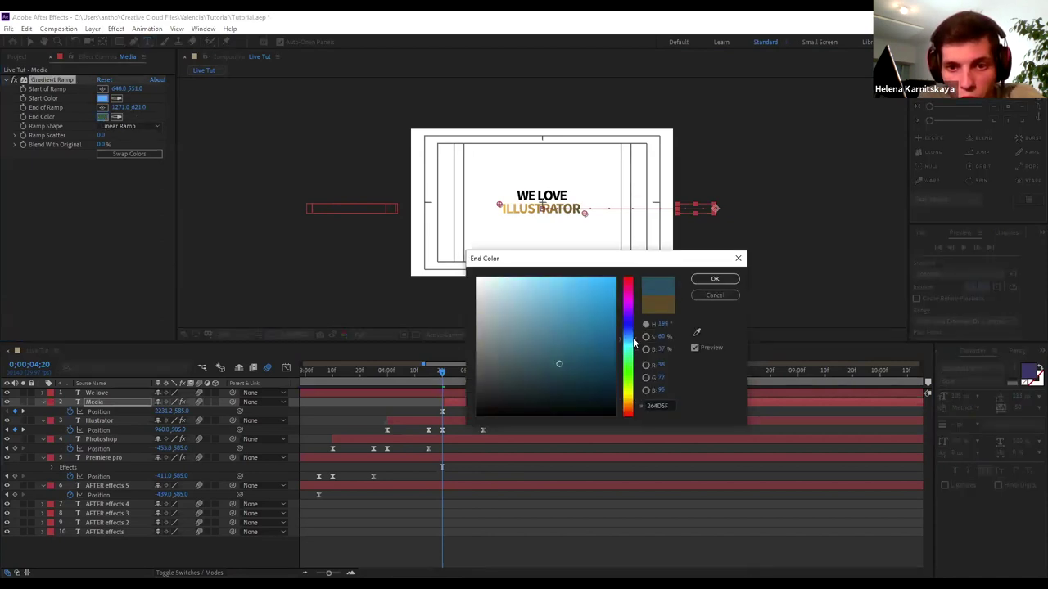
left_click_drag(572, 356, 610, 369)
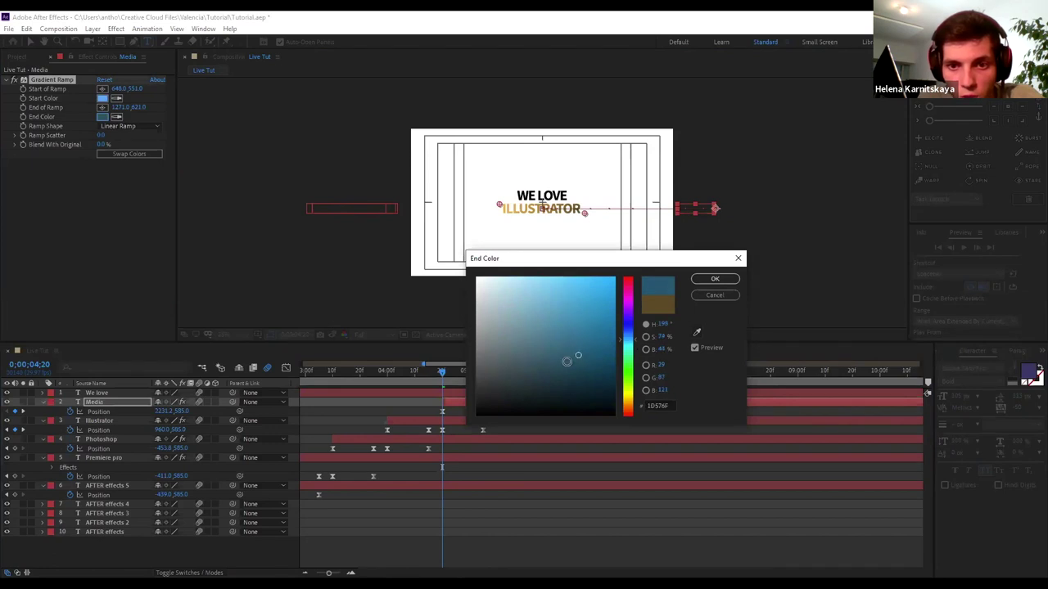
left_click(728, 278)
left_click_drag(451, 375, 483, 375)
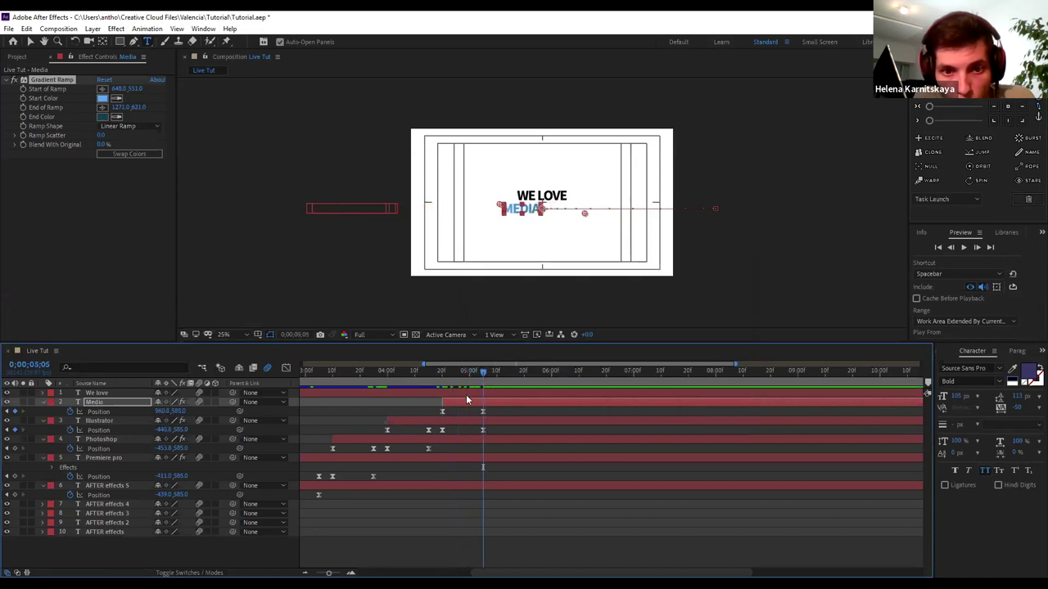
Centre MEDIA under WE LOVE by setting its Position keyframe at 5;05 to 960,585
left_click(486, 401)
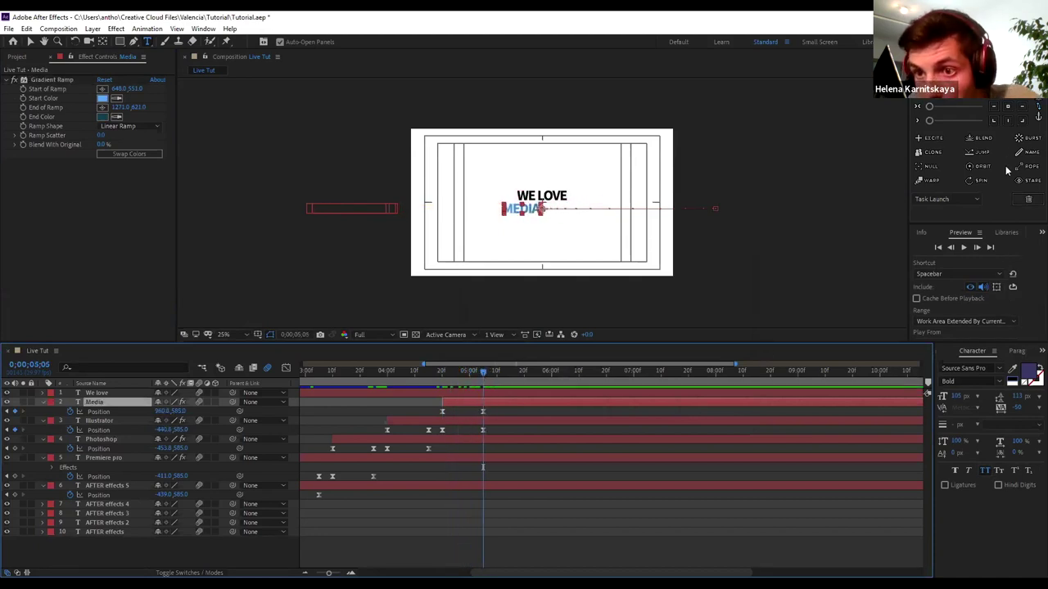
left_click(1007, 106)
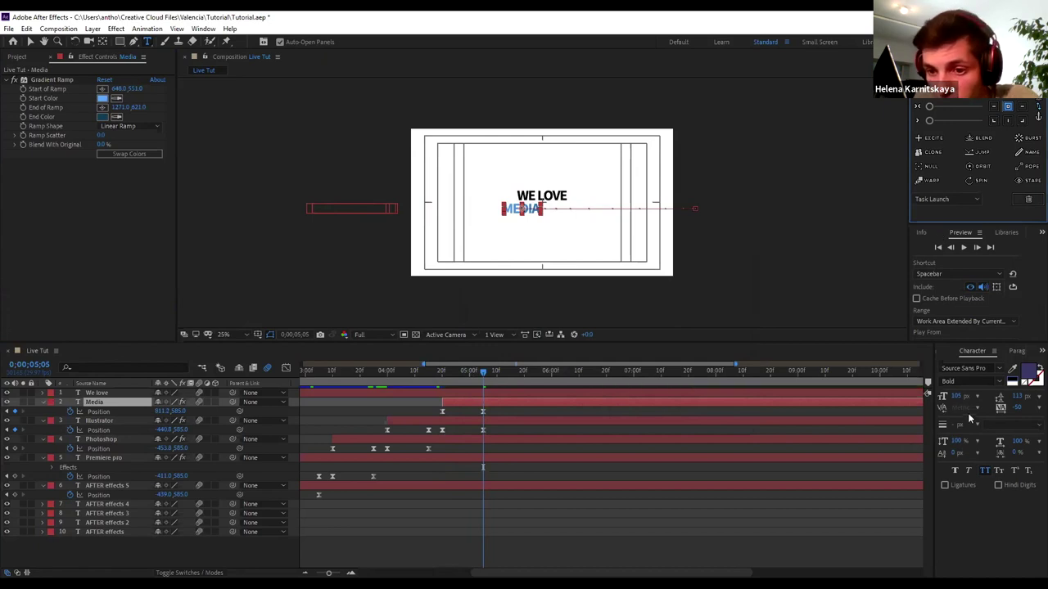
left_click(941, 353)
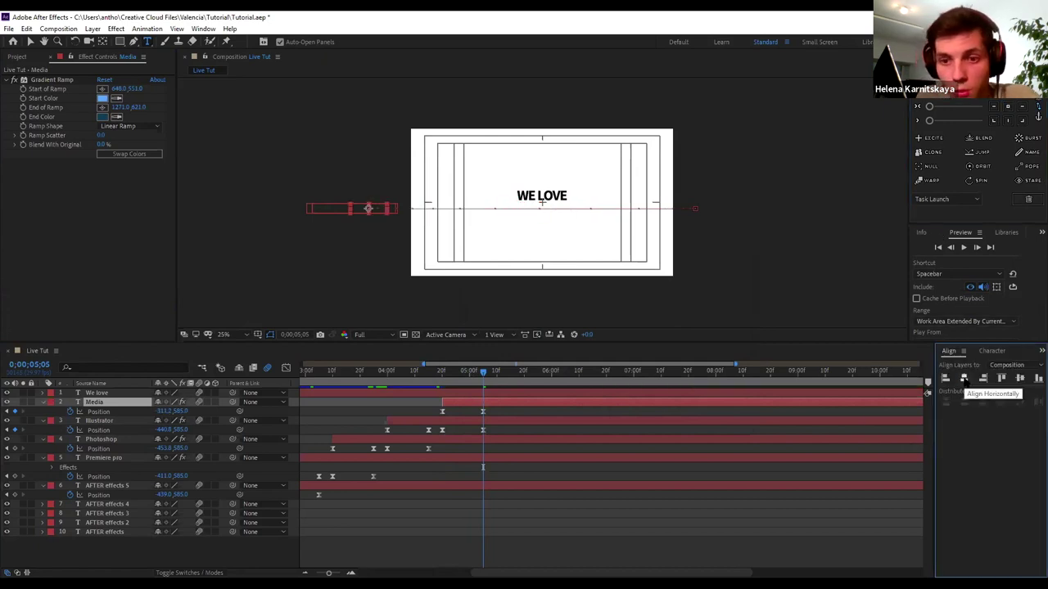
left_click(964, 379)
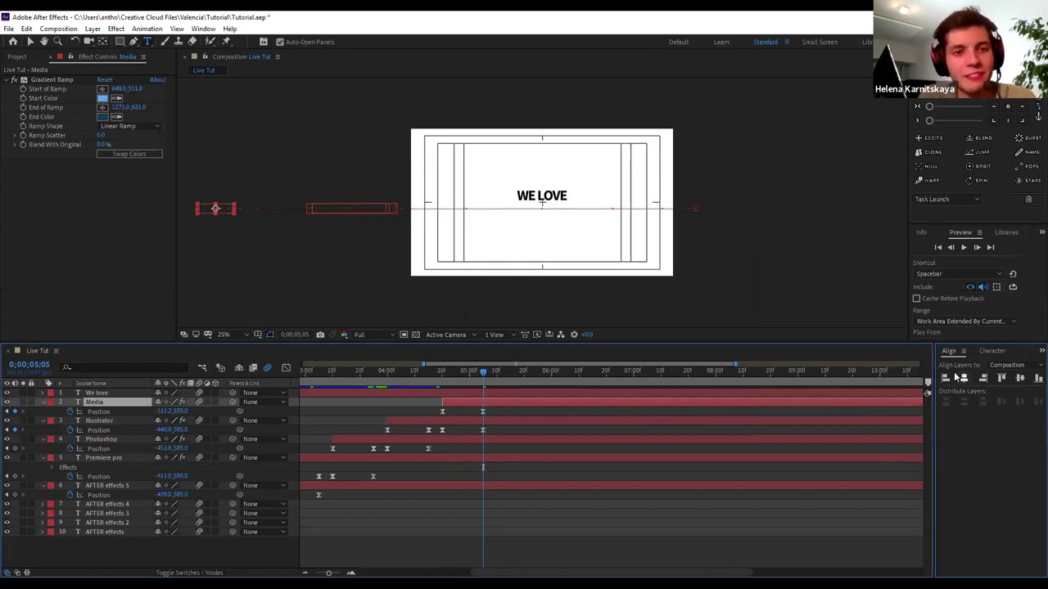
key("ctrl+z")
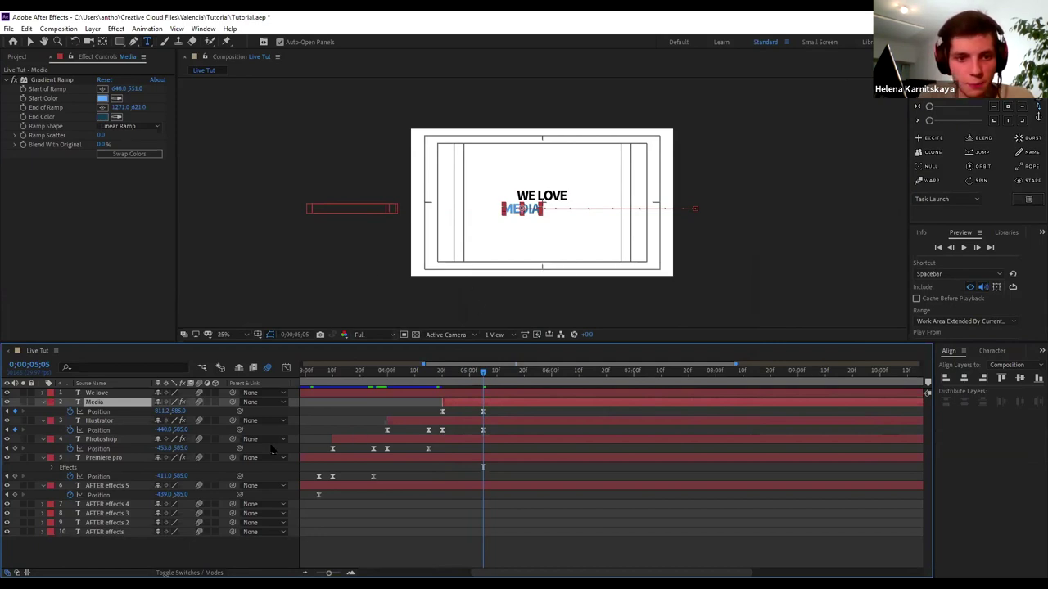
left_click(168, 411)
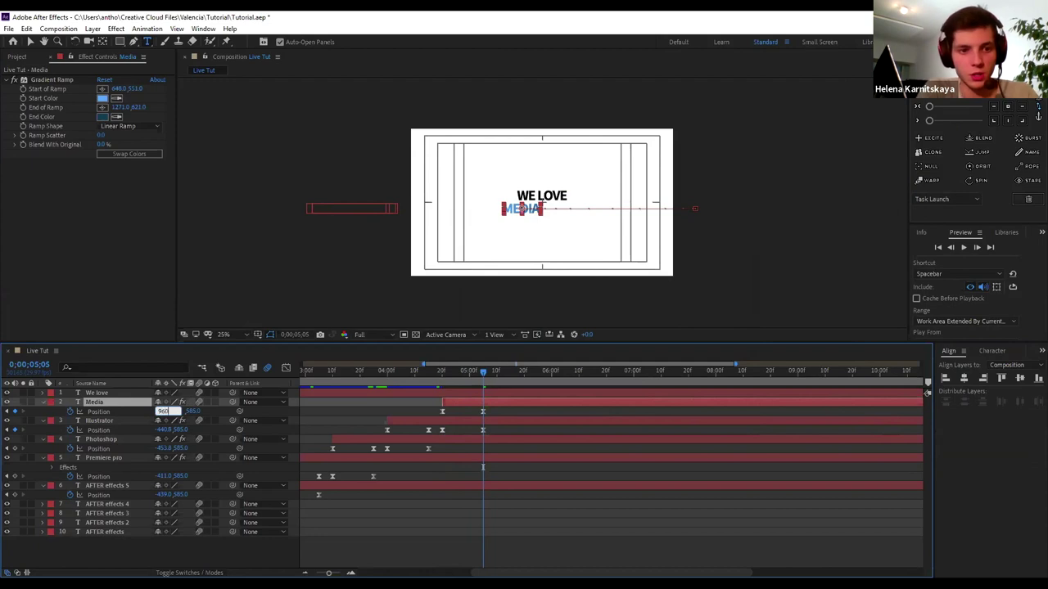
type("460")
key("Return")
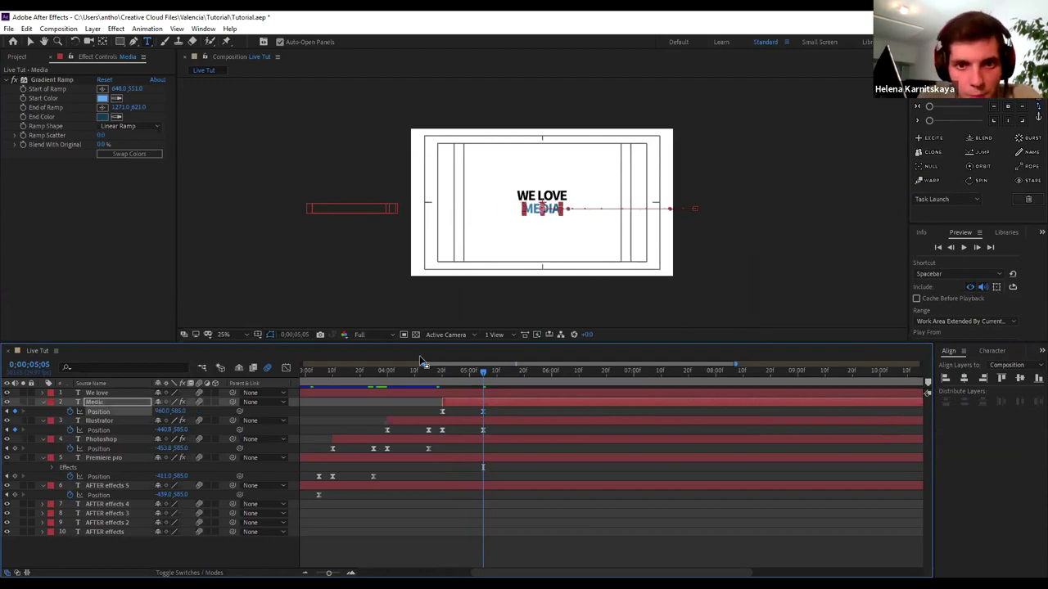
left_click_drag(480, 379, 491, 378)
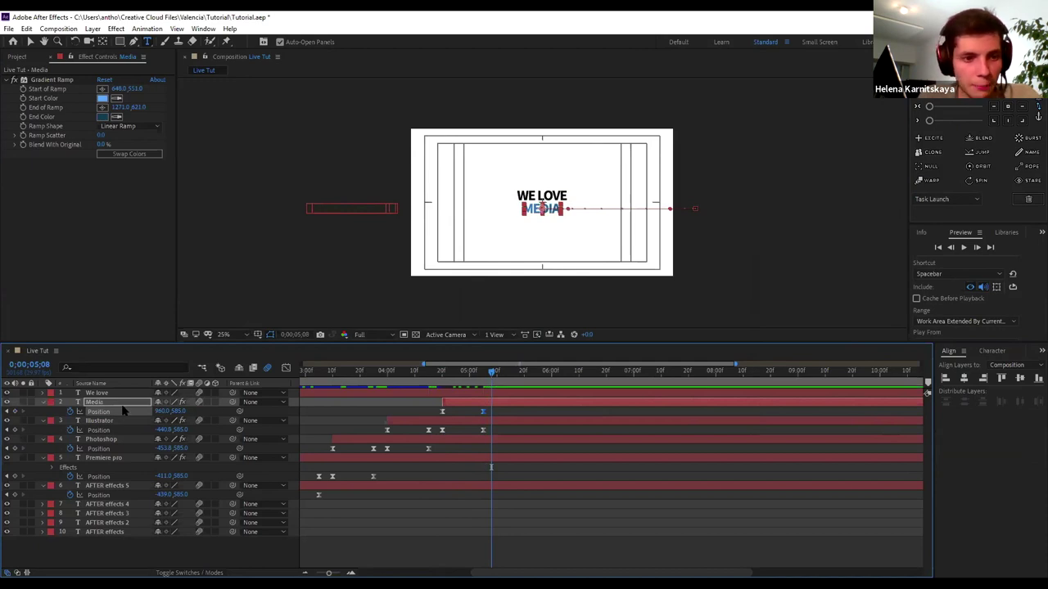
left_click(487, 375)
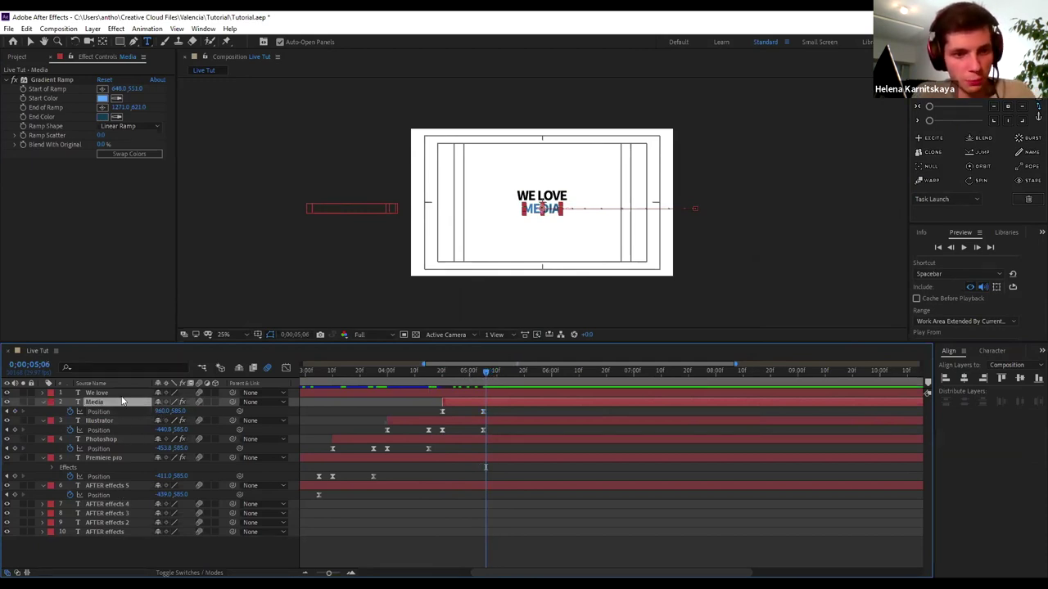
Select the layers and collapse their open Position properties
key("ctrl+a")
left_click(119, 396, "ctrl")
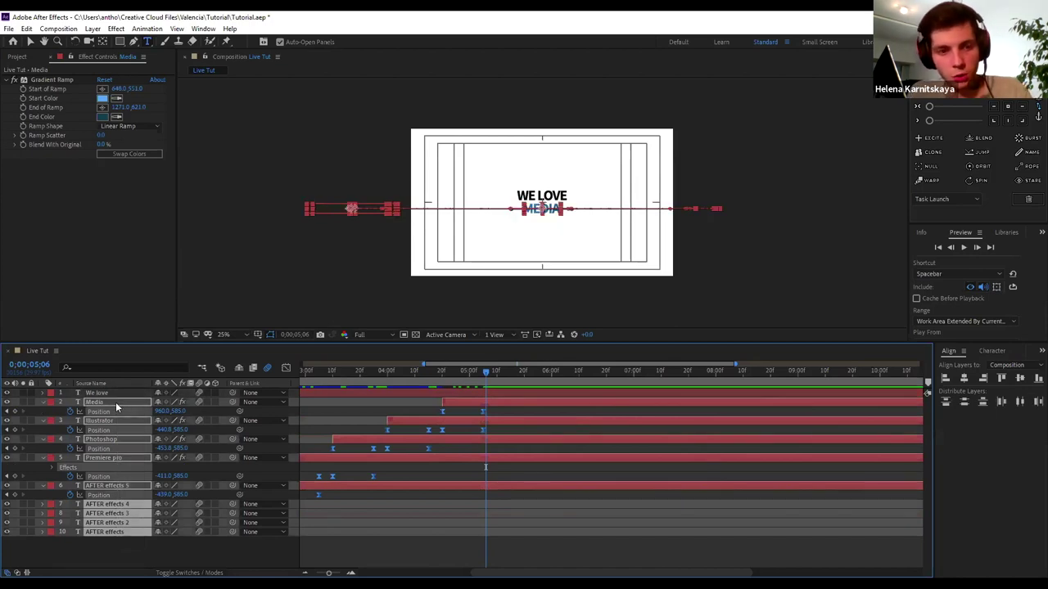
key("u")
left_click(156, 491)
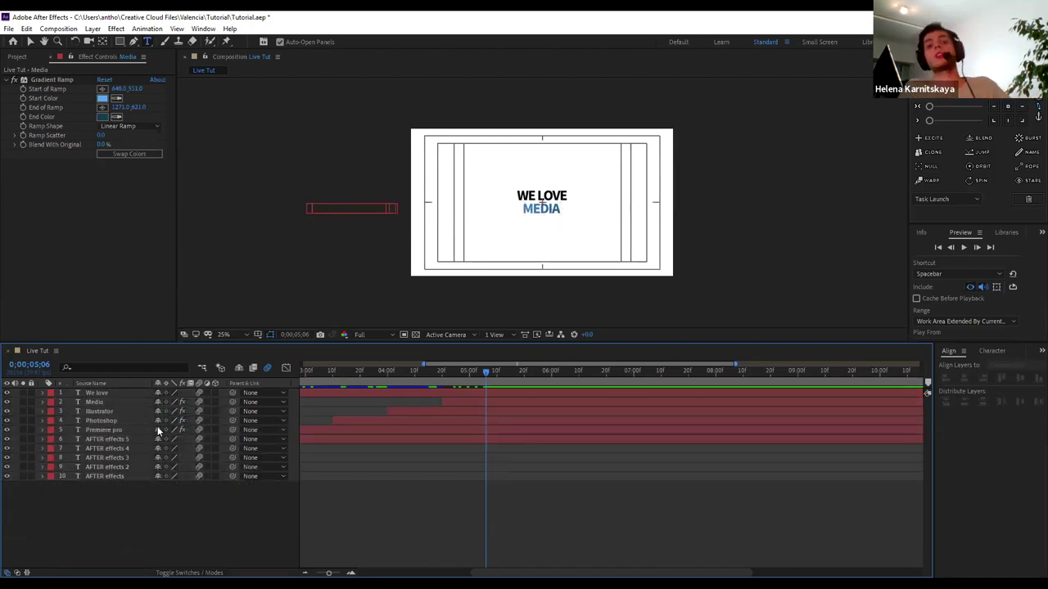
Create a 1920×1080 black solid named BG and move it to the bottom of the stack
right_click(154, 527)
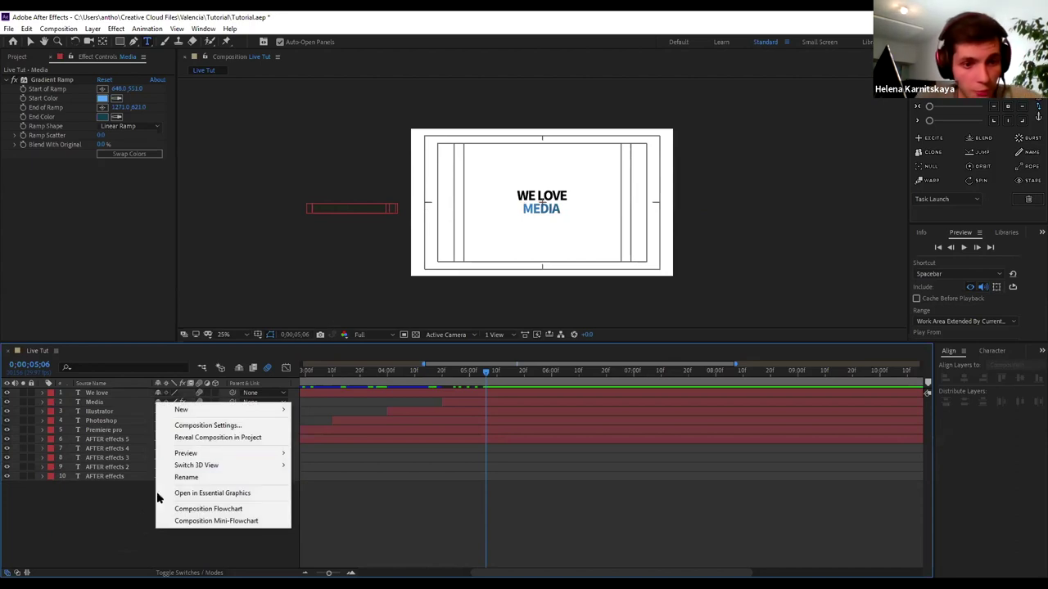
mouse_move(233, 409)
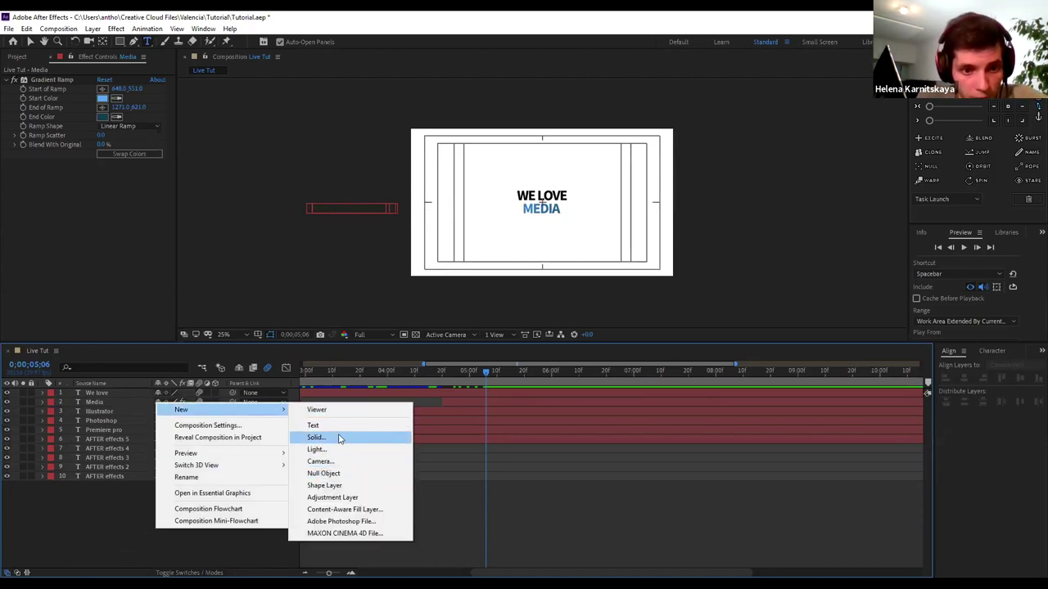
left_click(417, 431)
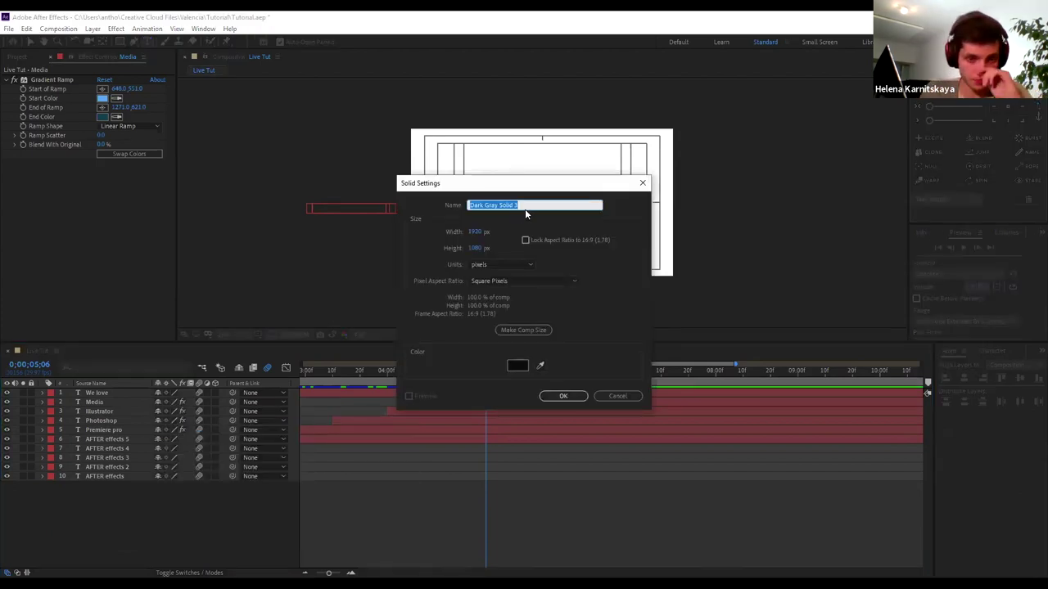
type("BG")
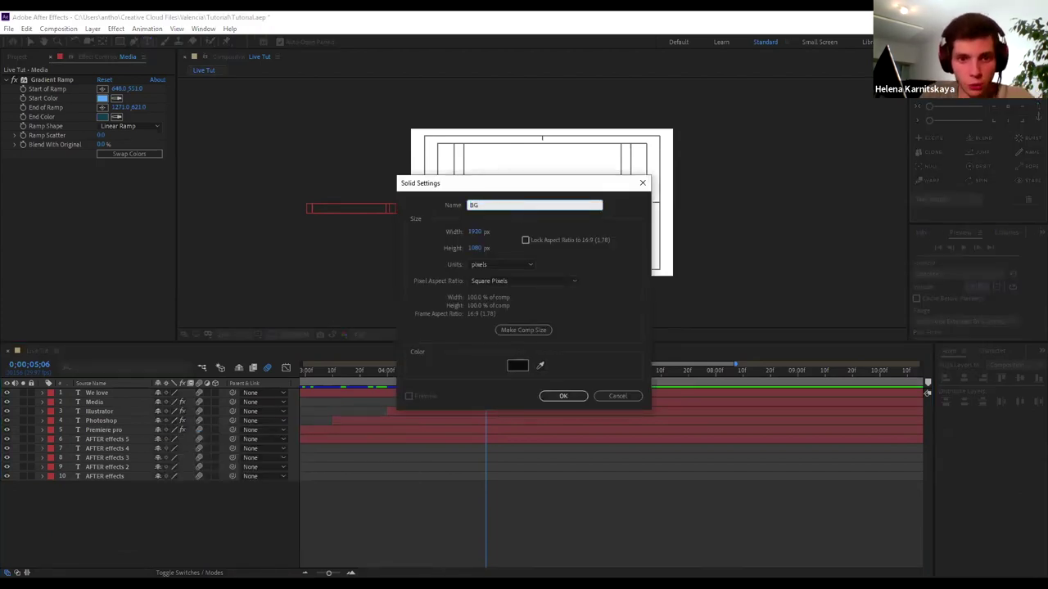
left_click(572, 396)
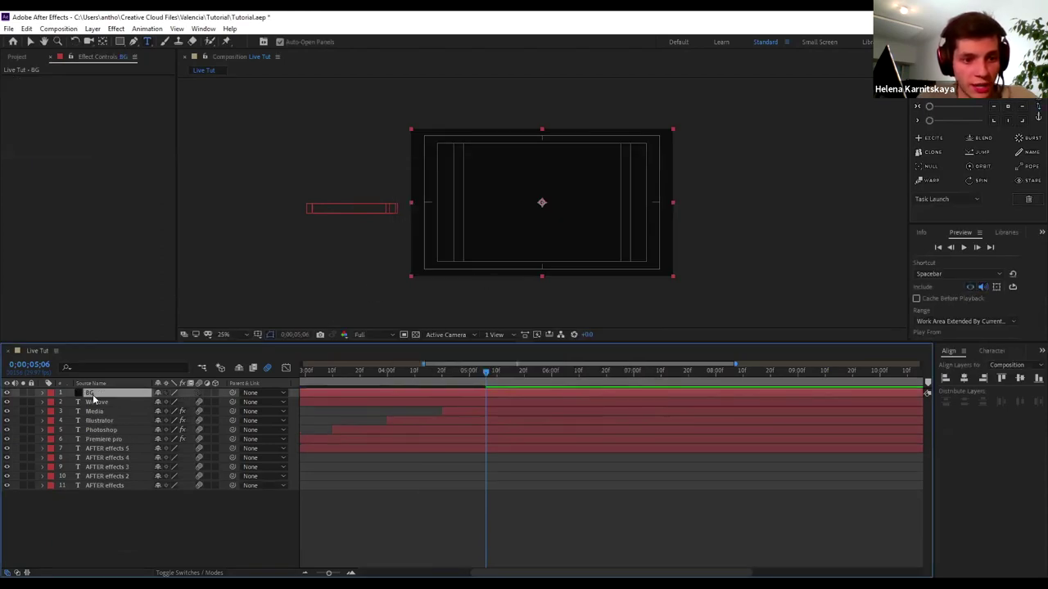
left_click_drag(92, 398, 159, 498)
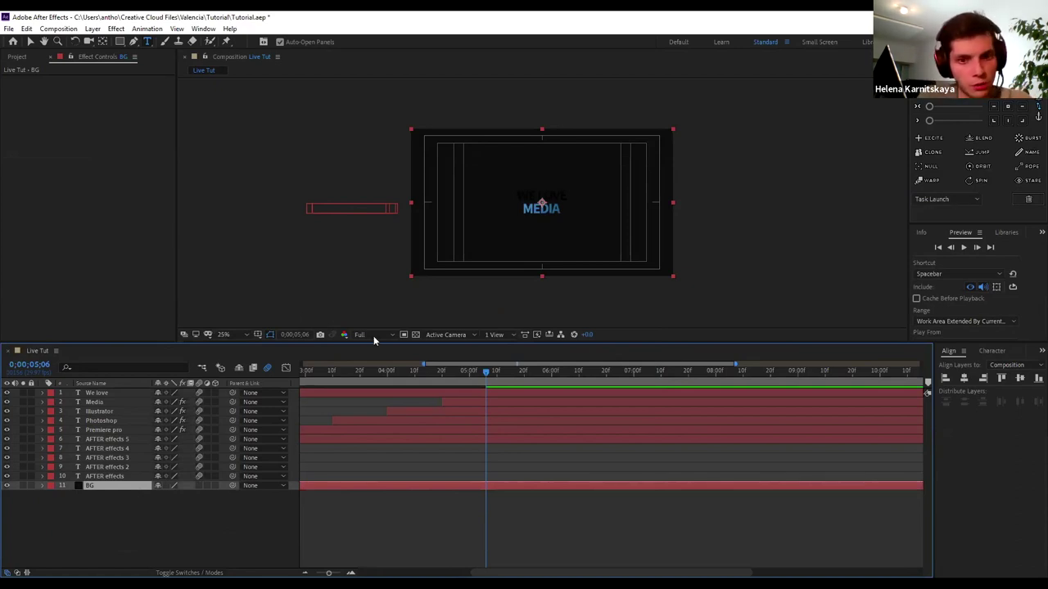
mouse_move(483, 371)
left_mouse_down()
mouse_move(286, 367)
mouse_move(399, 391)
mouse_move(668, 373)
left_mouse_up()
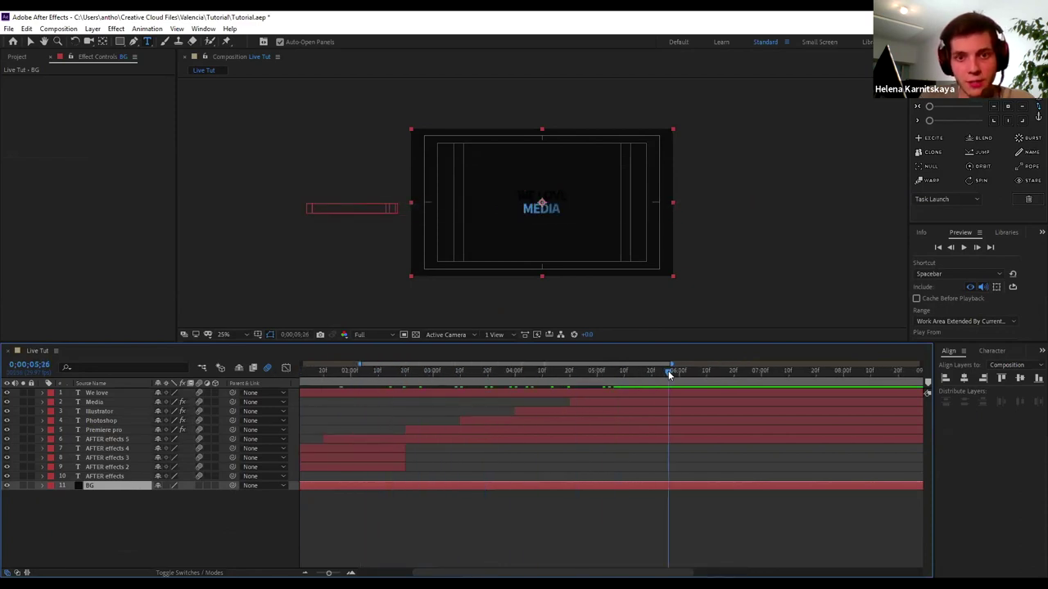
Make the WE LOVE text fill white, then preview the animation from the start
left_click(115, 475)
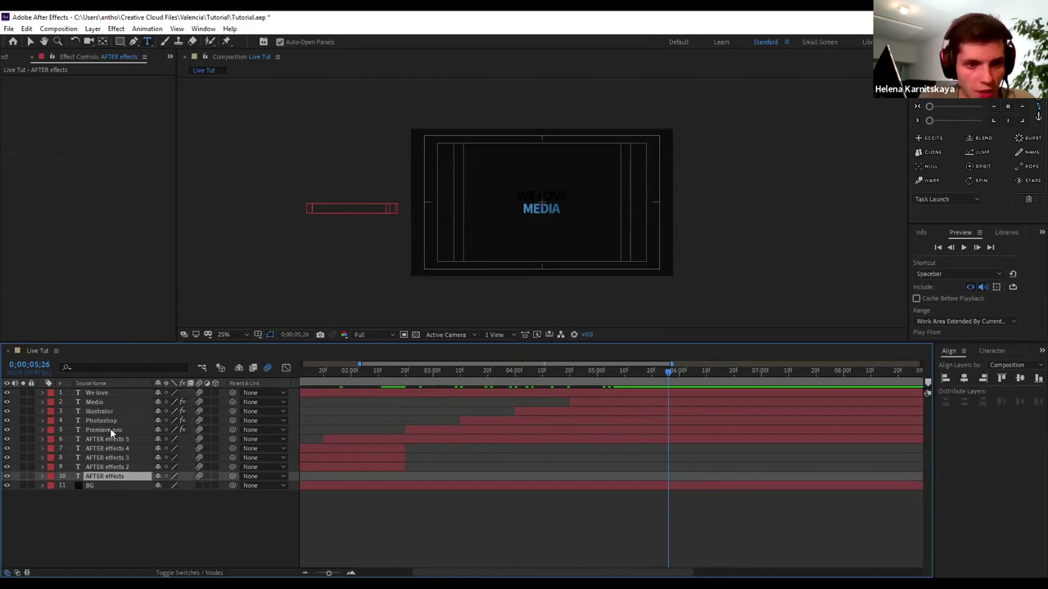
left_click(121, 393)
double_click(526, 197)
left_click(993, 351)
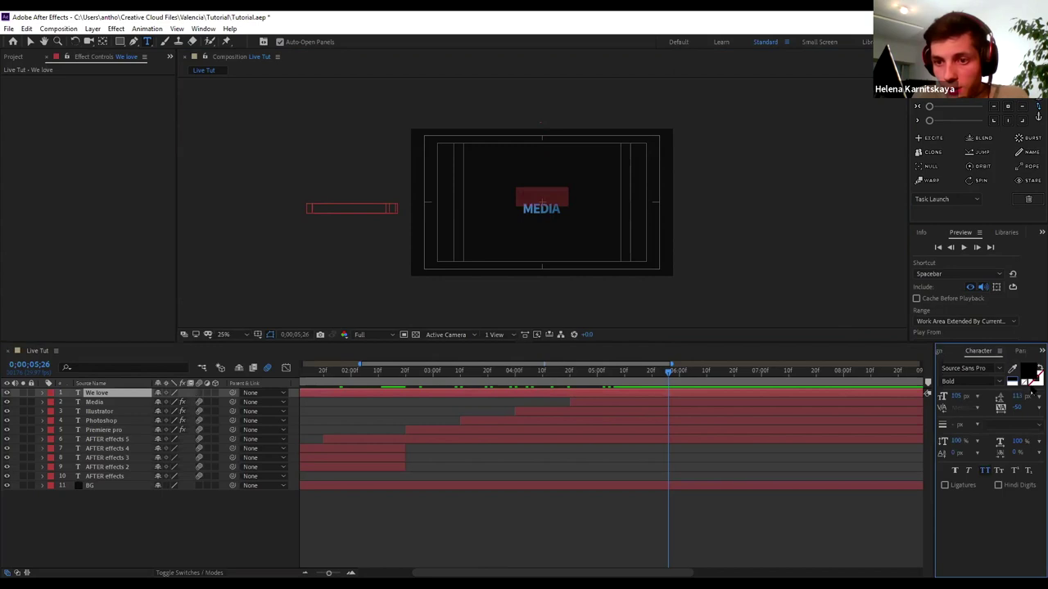
left_click(1014, 383)
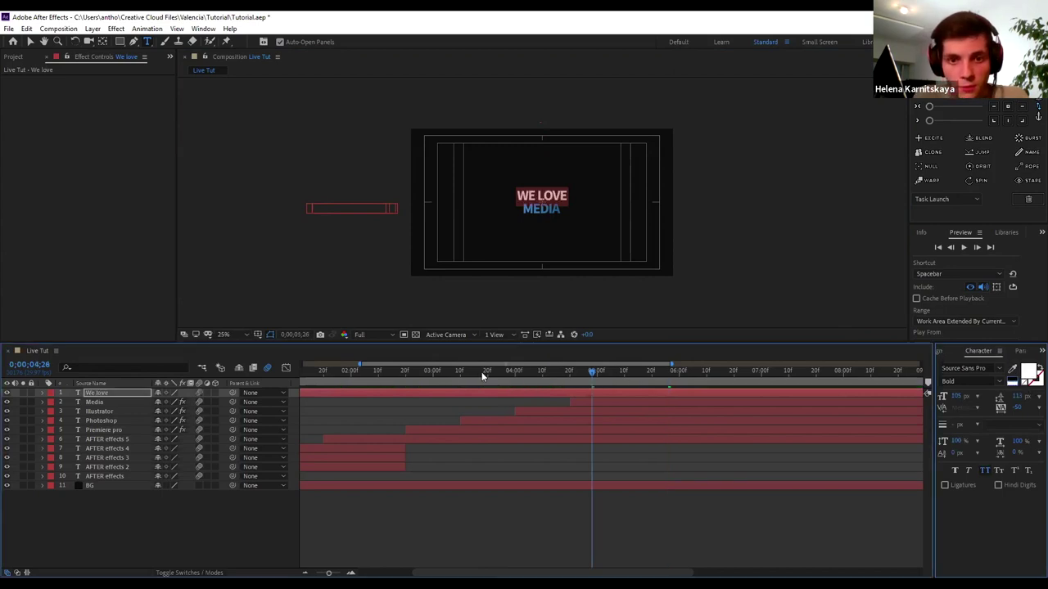
key("Home")
left_click_drag(386, 375, 304, 375)
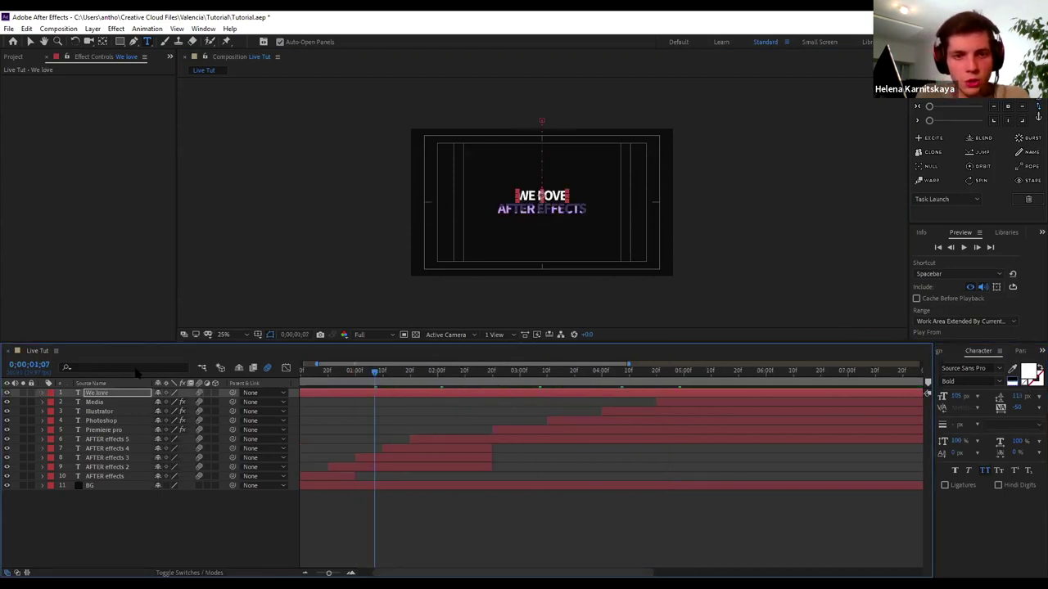
key("space")
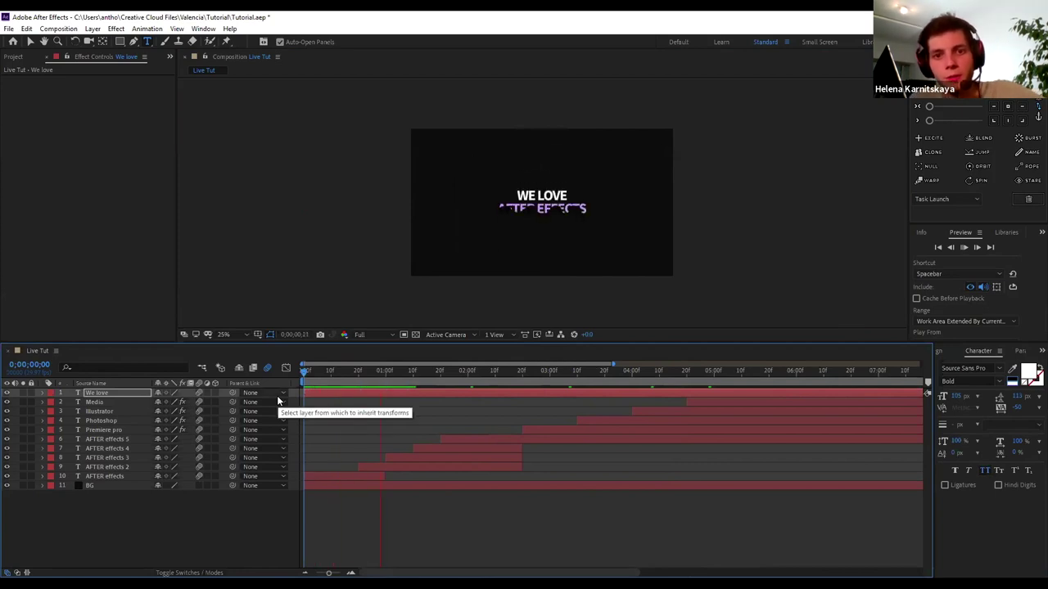
Scrub and play the Live Tut animation to review the sliding words
left_click(109, 476)
left_click_drag(386, 372, 326, 373)
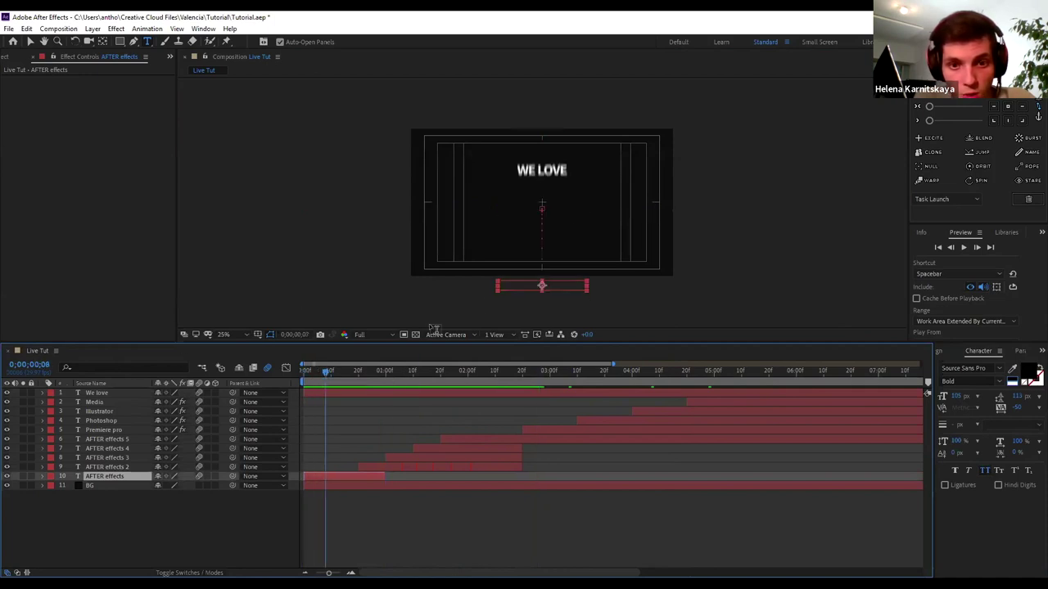
left_click_drag(369, 372, 375, 372)
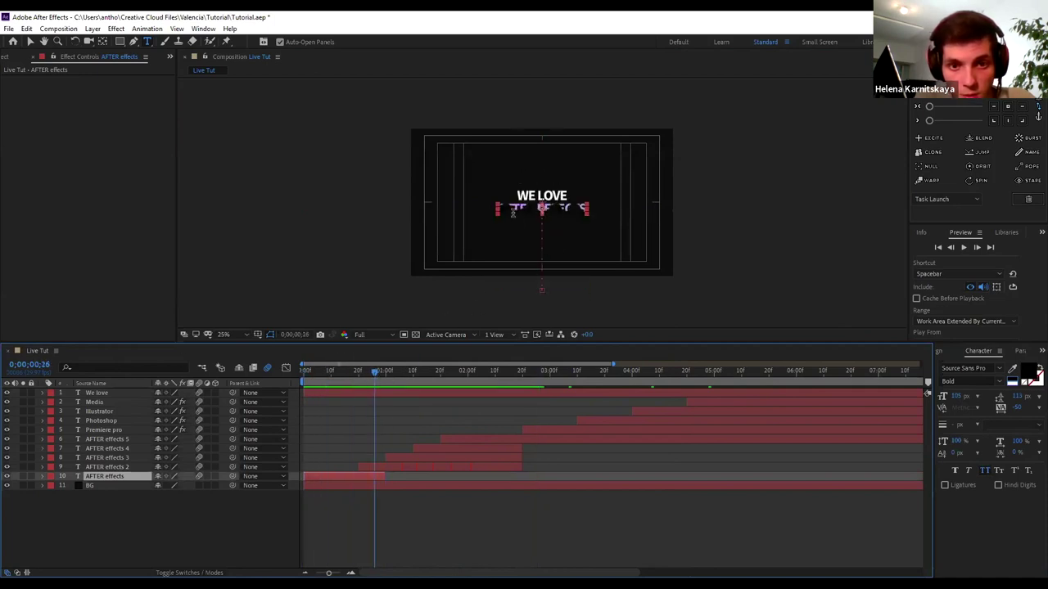
double_click(542, 207)
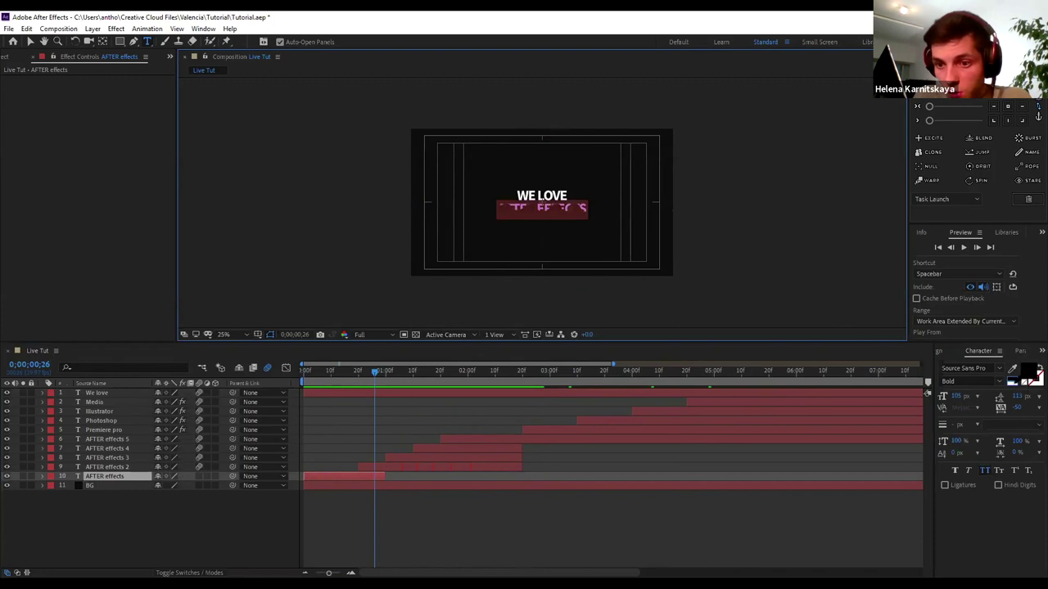
key("Escape")
left_click_drag(373, 372, 250, 372)
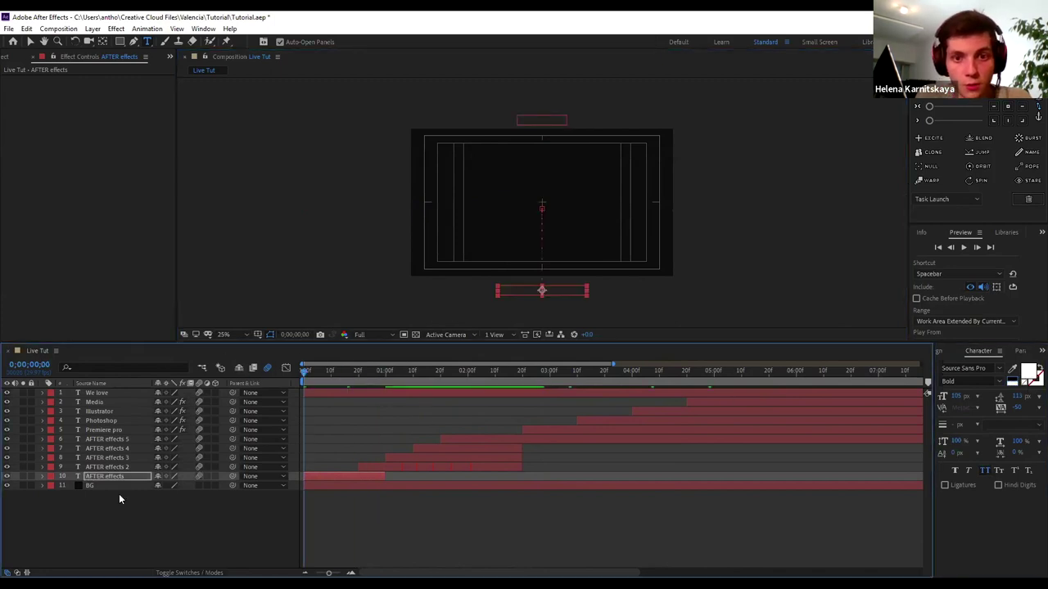
key("space")
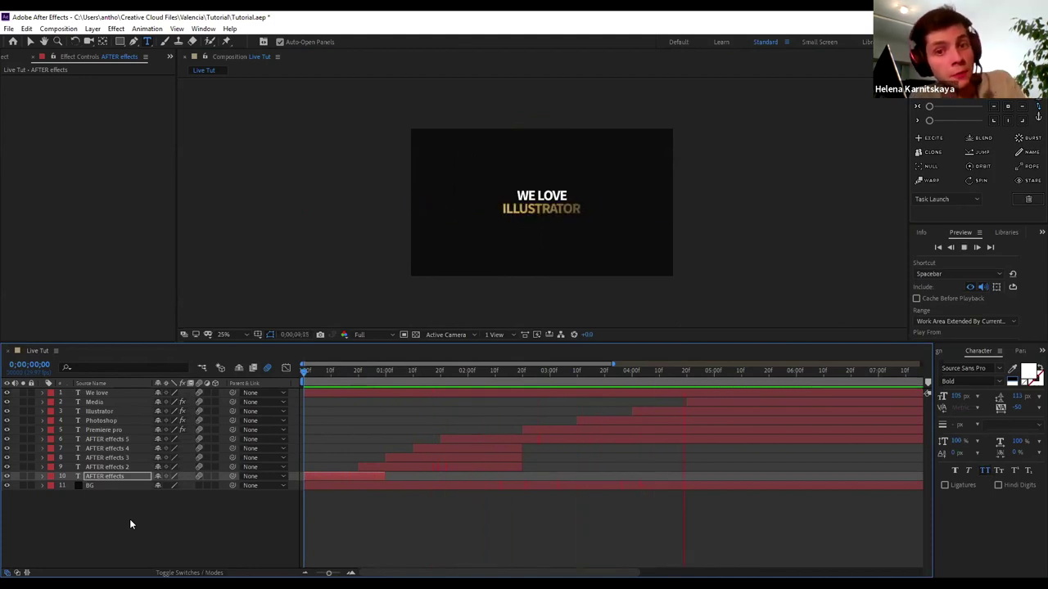
key("space")
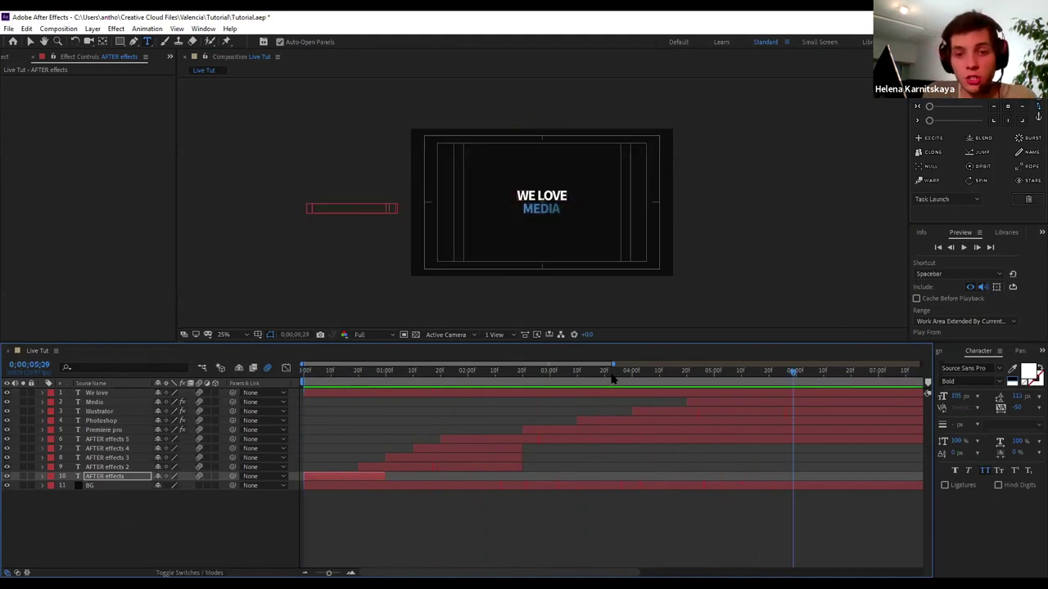
left_click_drag(622, 369, 566, 371)
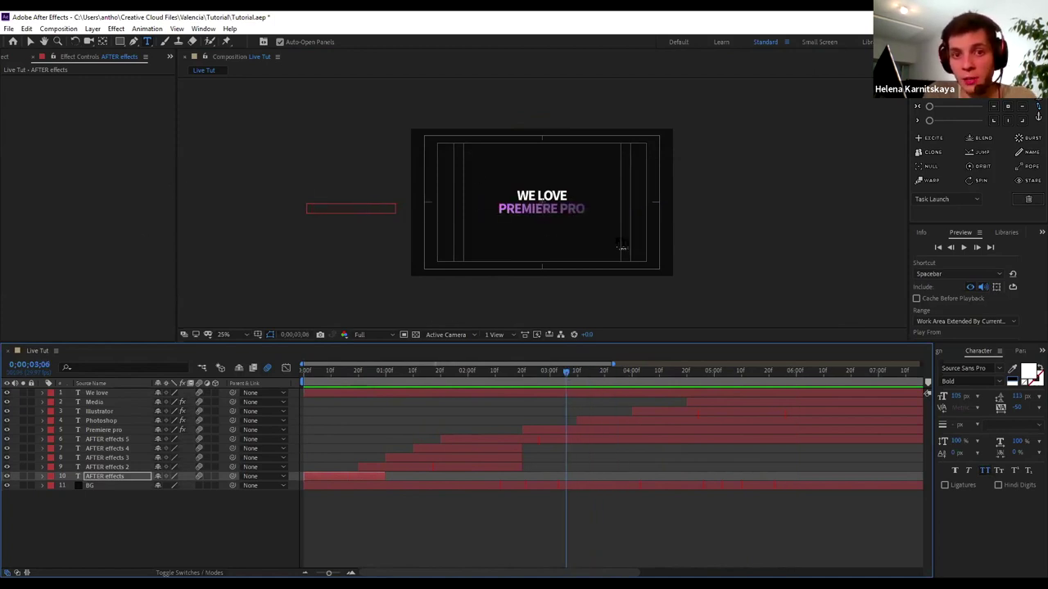
left_click_drag(566, 369, 587, 374)
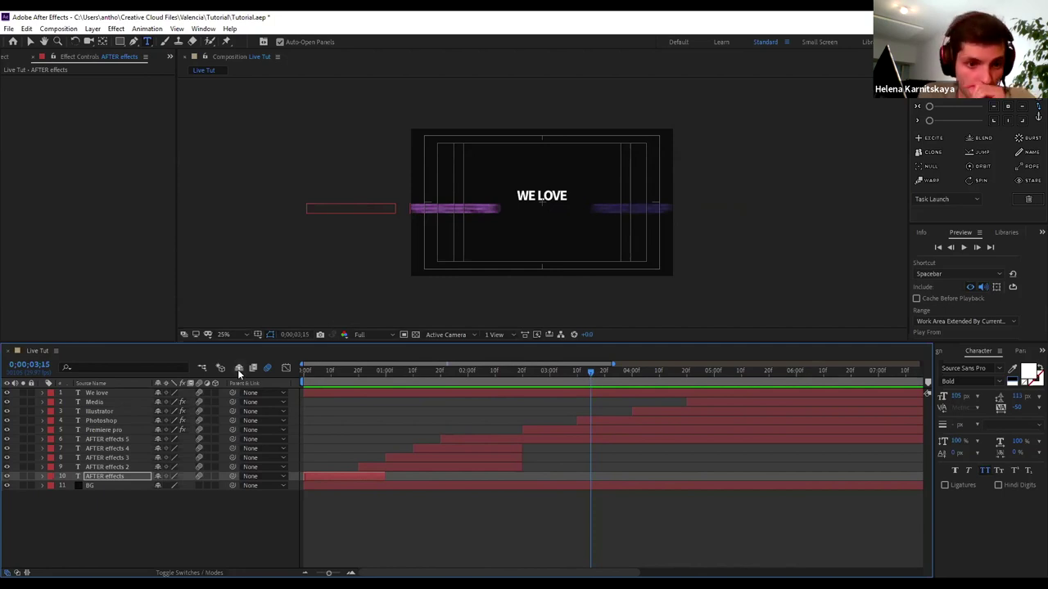
Turn off motion blur and inspect the crisp WE LOVE PHOTOSHOP frame
left_click(267, 369)
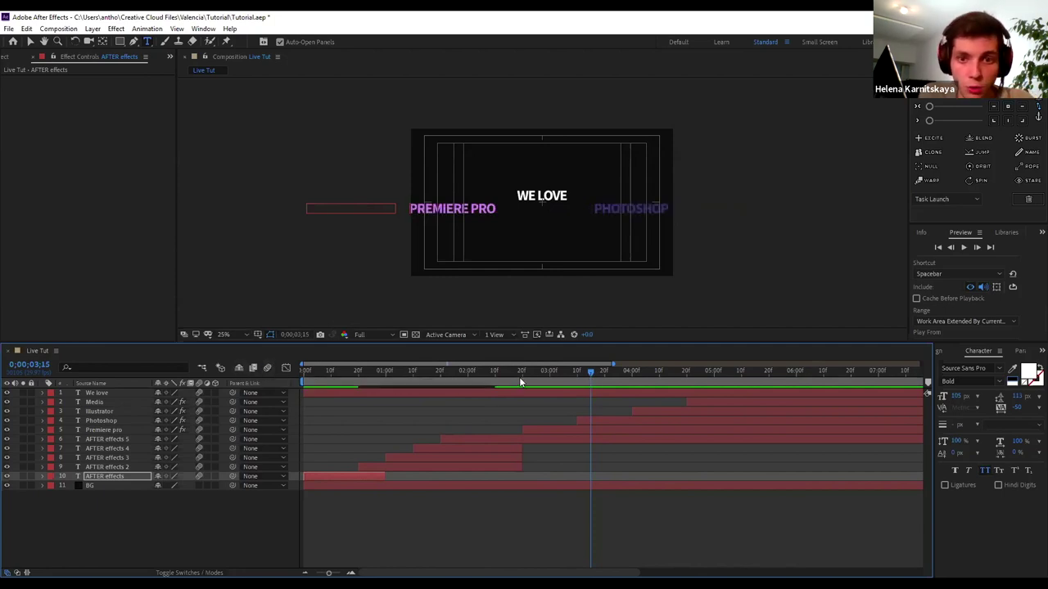
mouse_move(589, 374)
left_mouse_down()
mouse_move(653, 381)
mouse_move(620, 393)
left_mouse_up()
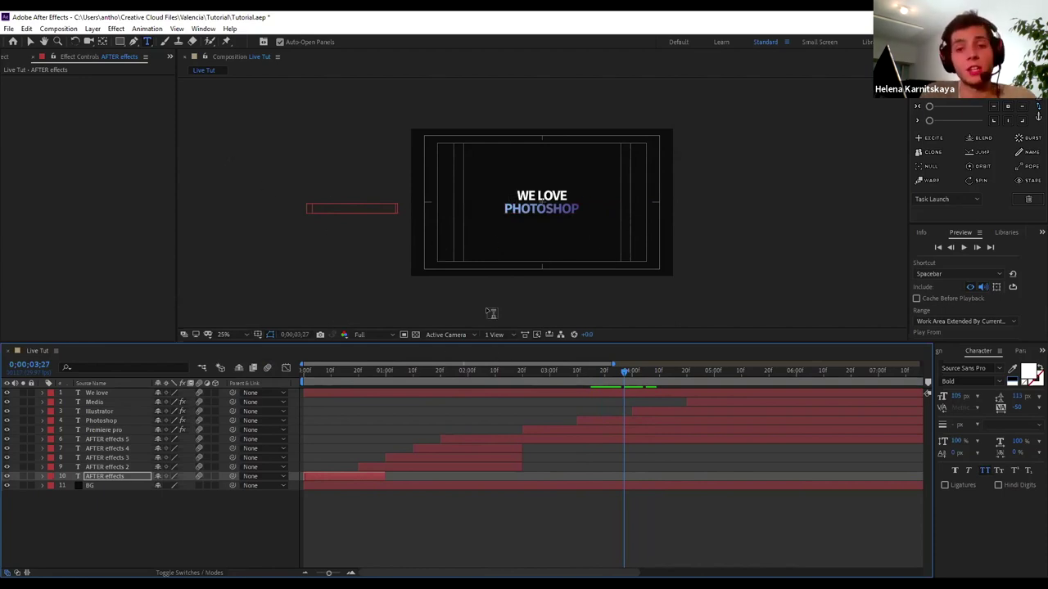
left_click(90, 421)
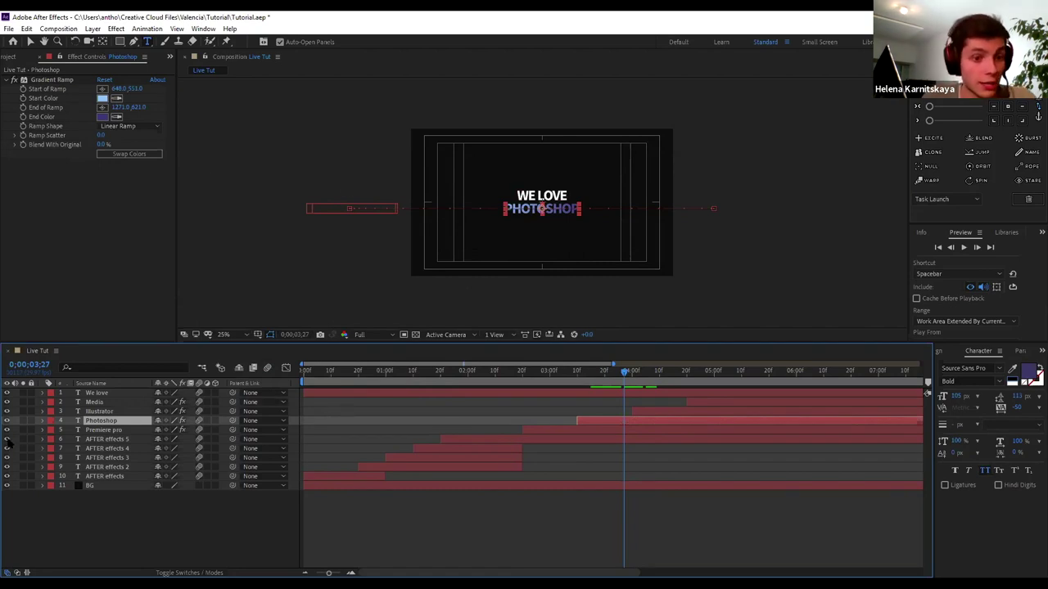
left_click(194, 528)
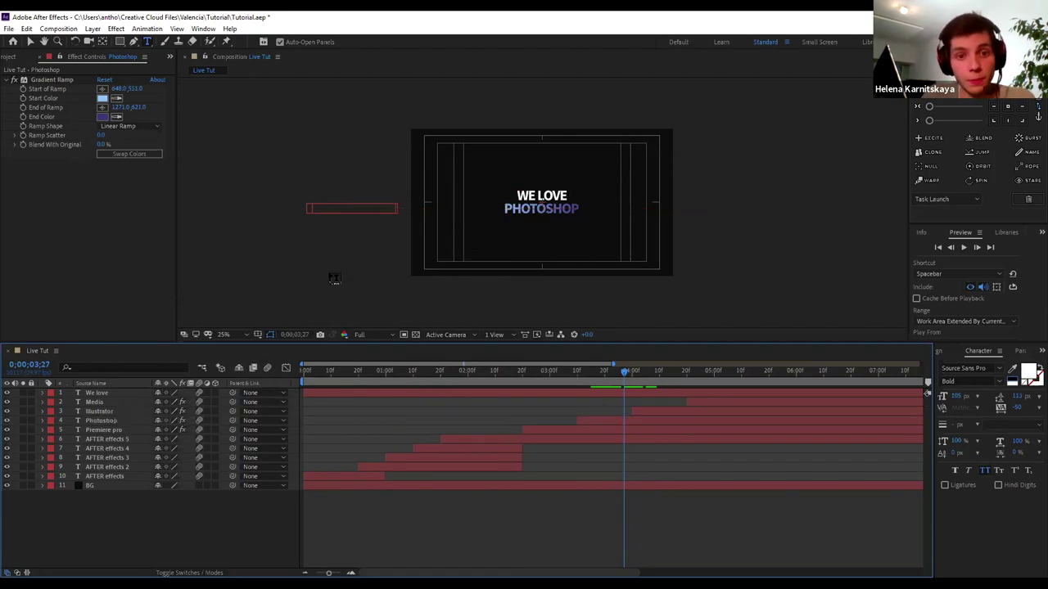
left_click(90, 485)
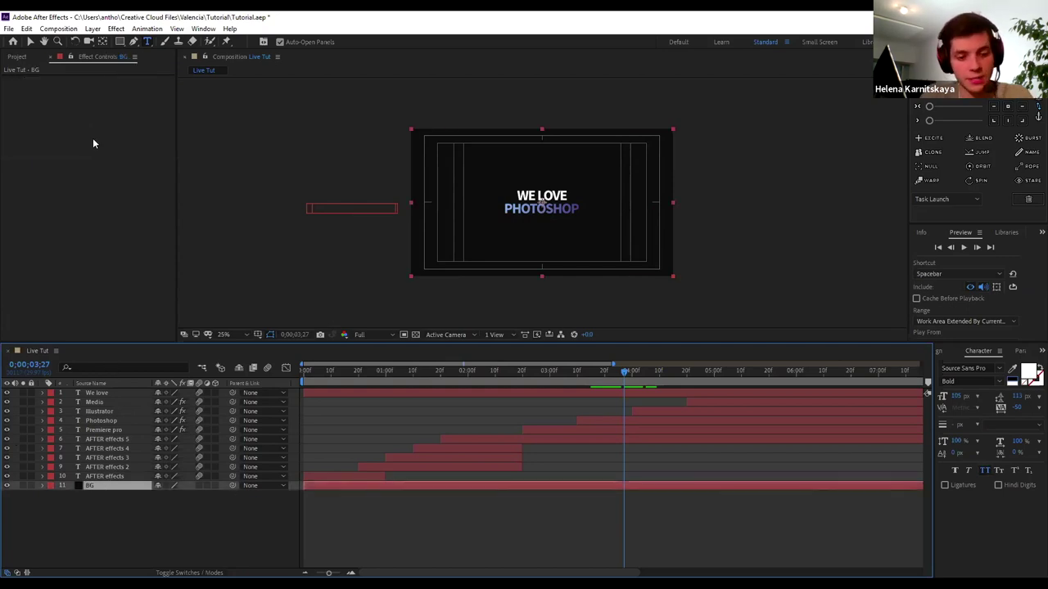
Add a radial Gradient Ramp to BG, centring its start and pushing its end outside the frame
key("ctrl+space")
type("ramp")
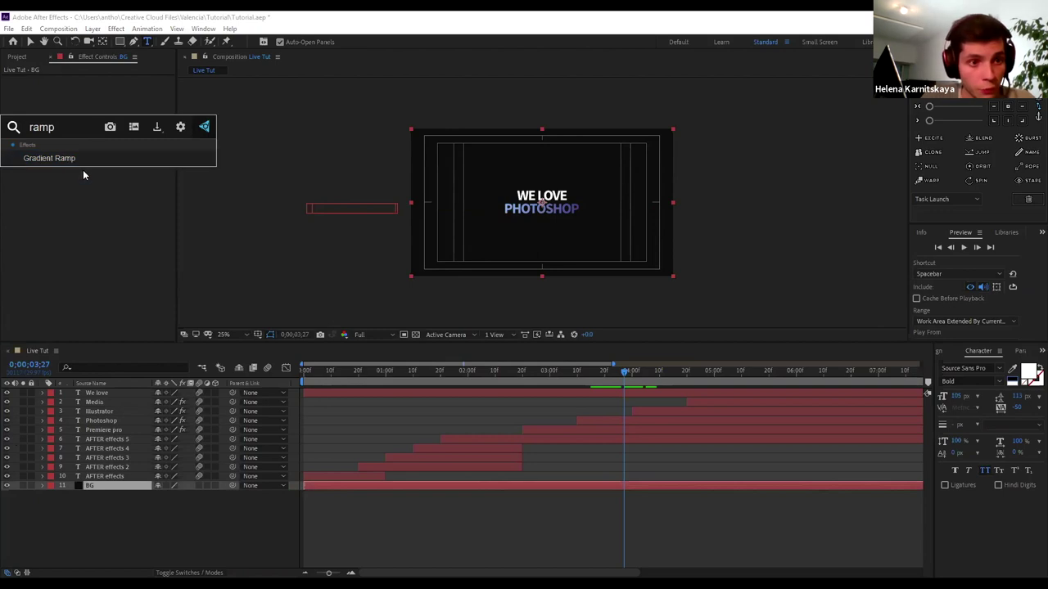
left_click(86, 158)
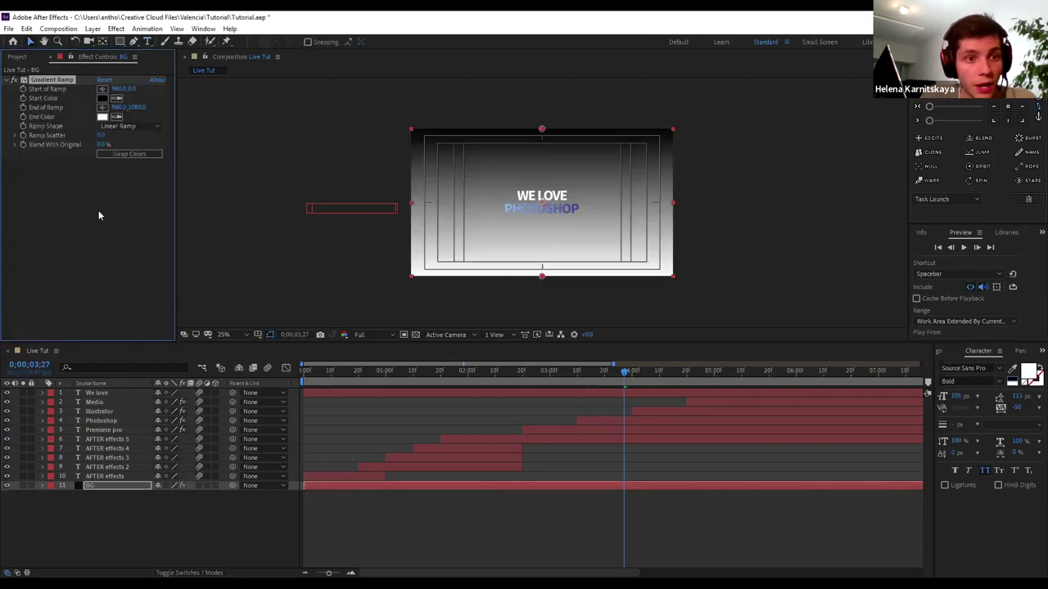
left_click(110, 127)
left_click(133, 151)
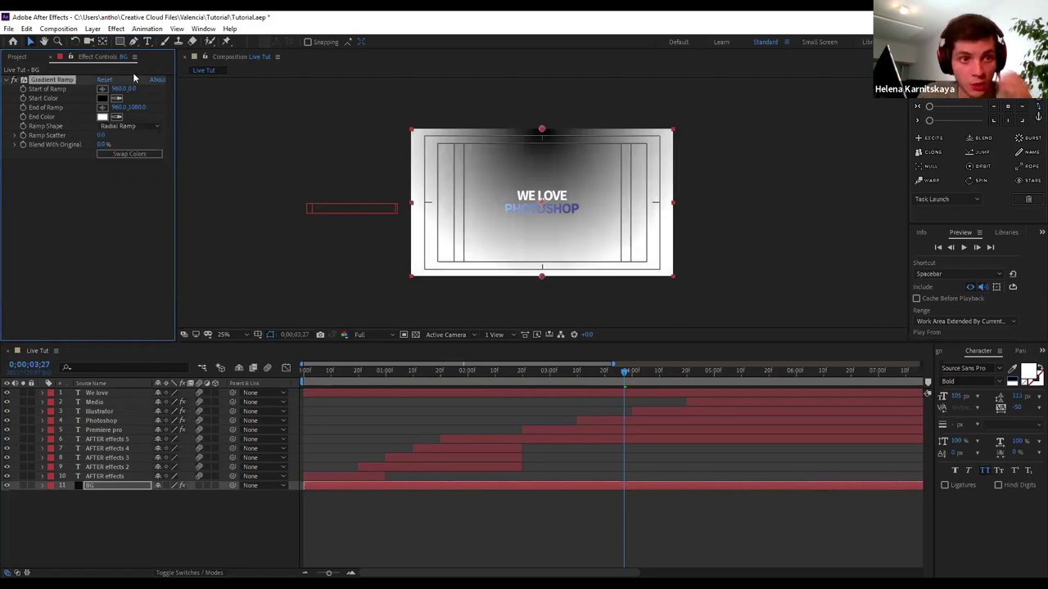
left_click_drag(542, 131, 544, 204)
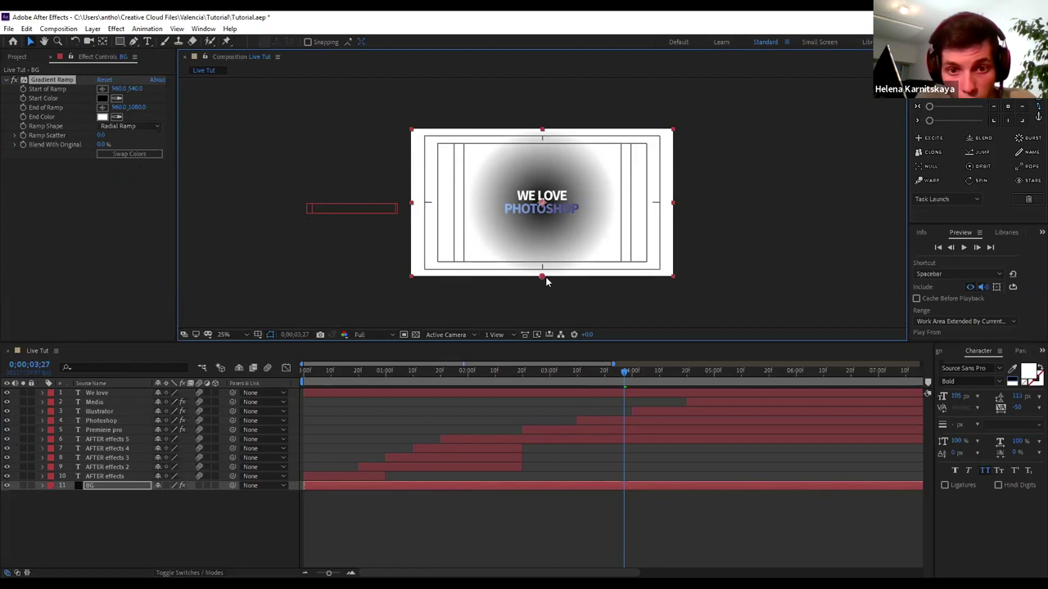
left_click_drag(542, 277, 347, 309)
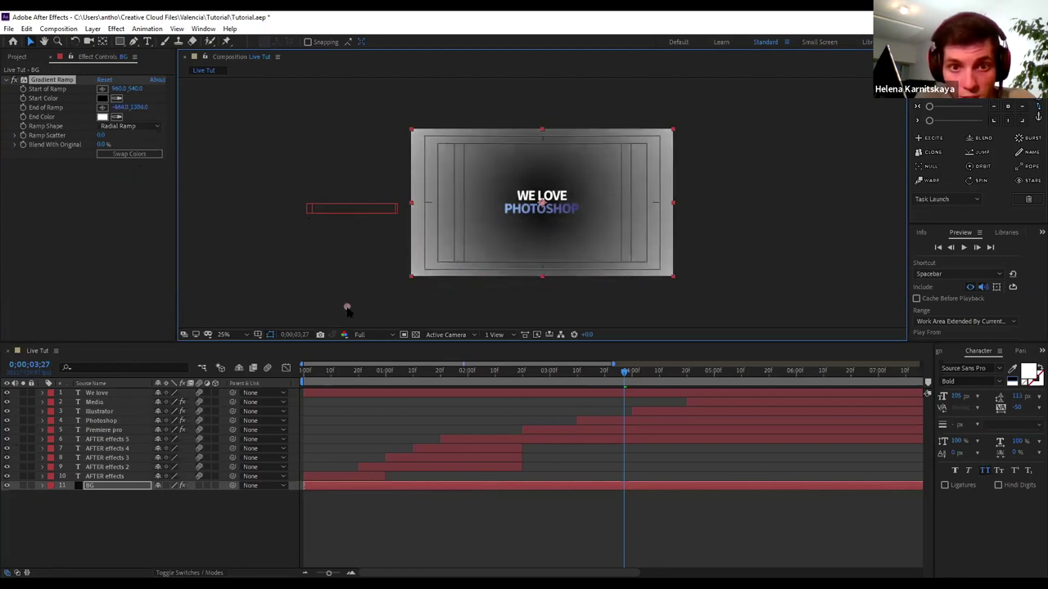
Swap the ramp colours and set the start colour to mid grey
left_click(135, 154)
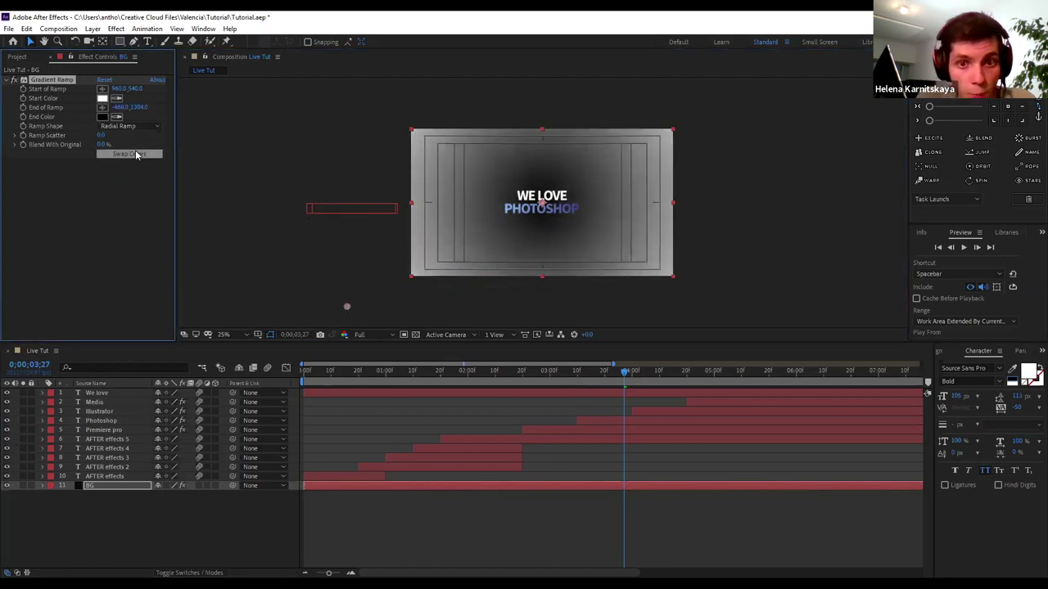
left_click(108, 100)
left_click(102, 99)
left_click_drag(479, 343, 429, 341)
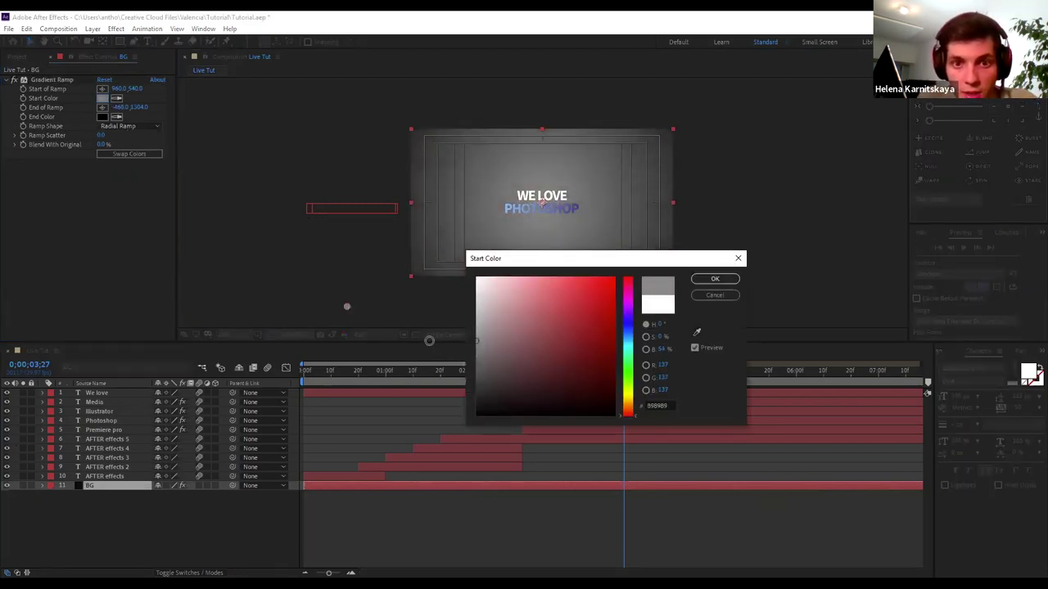
left_click(715, 278)
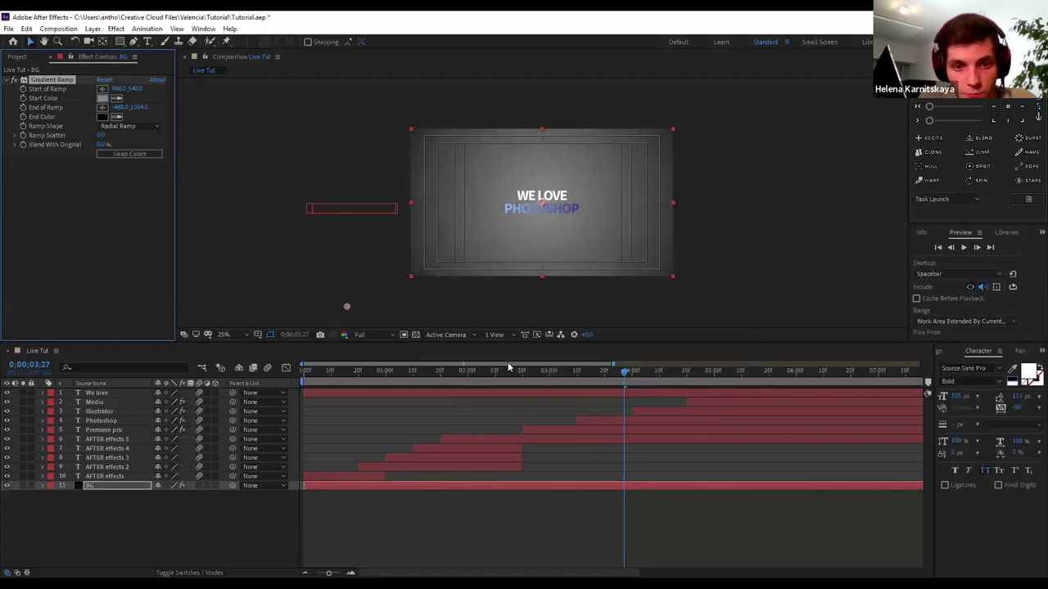
Preview the animation against the new grey radial background
left_click_drag(571, 380, 284, 360)
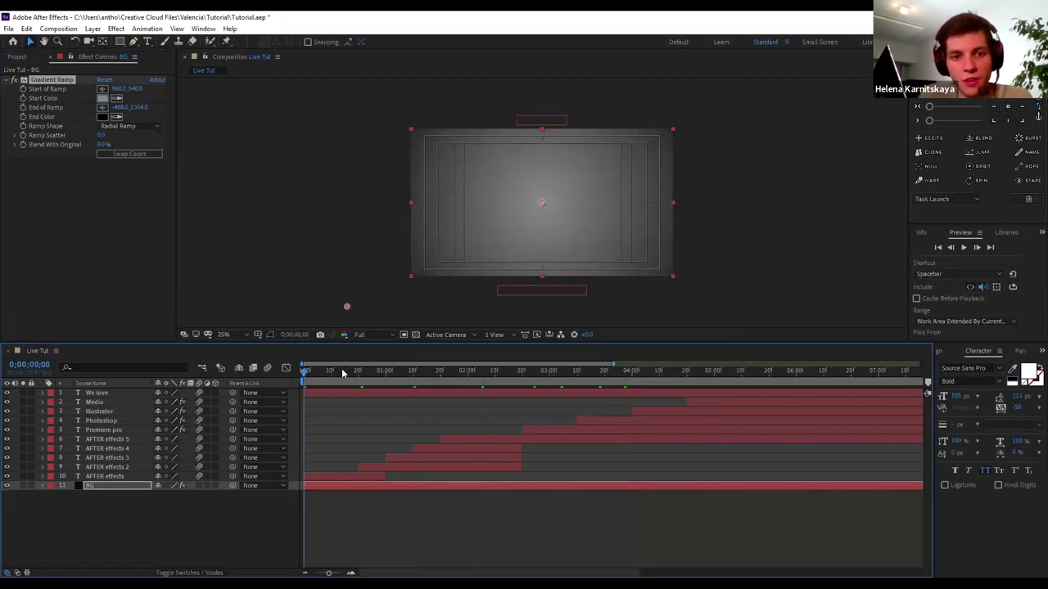
key("space")
key("space")
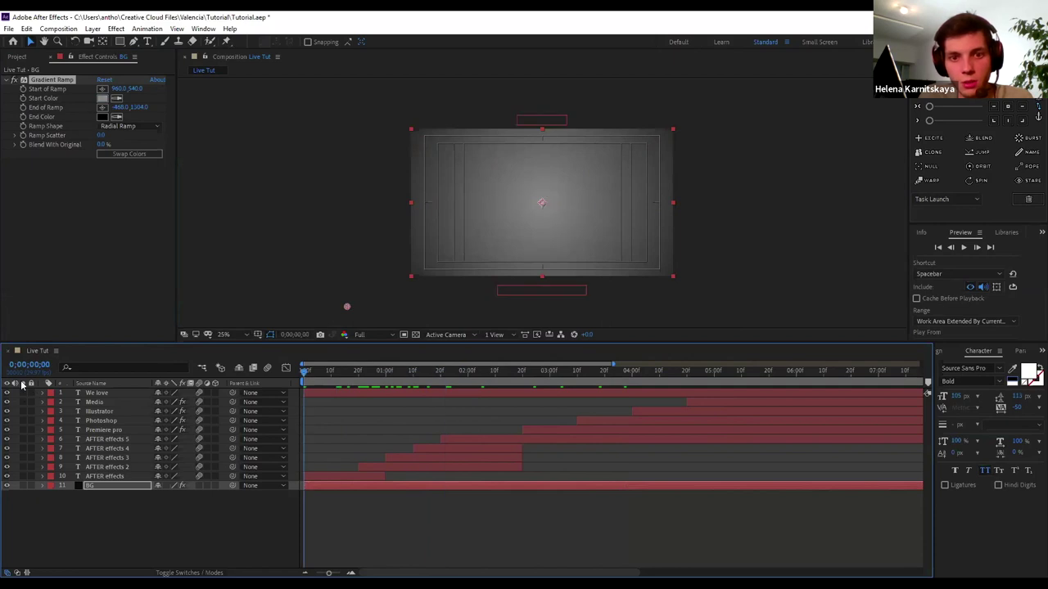
key("space")
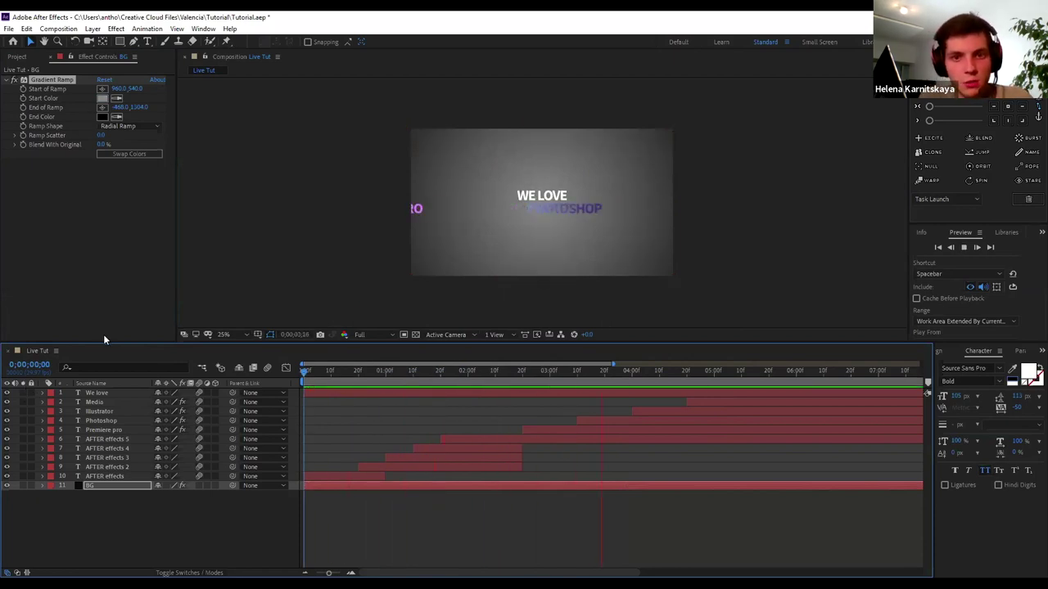
key("space")
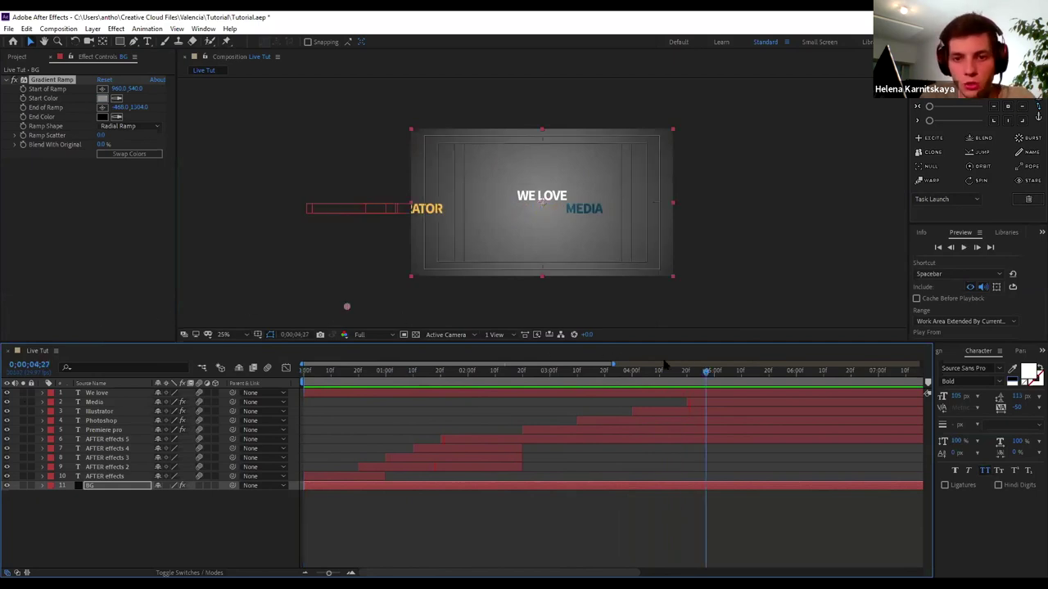
key("space")
left_click_drag(709, 372, 303, 368)
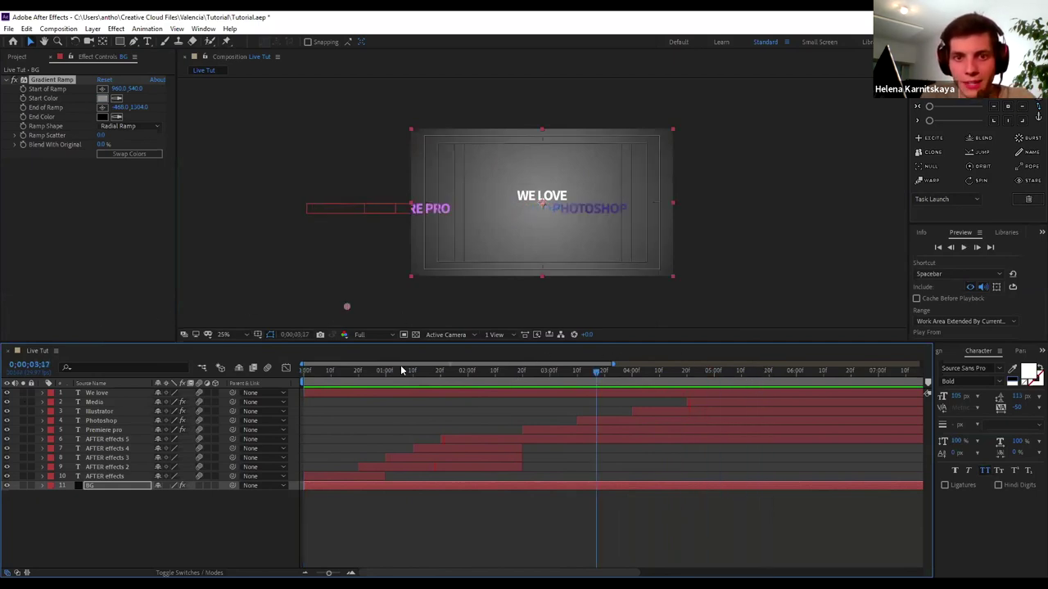
left_click_drag(388, 374, 411, 372)
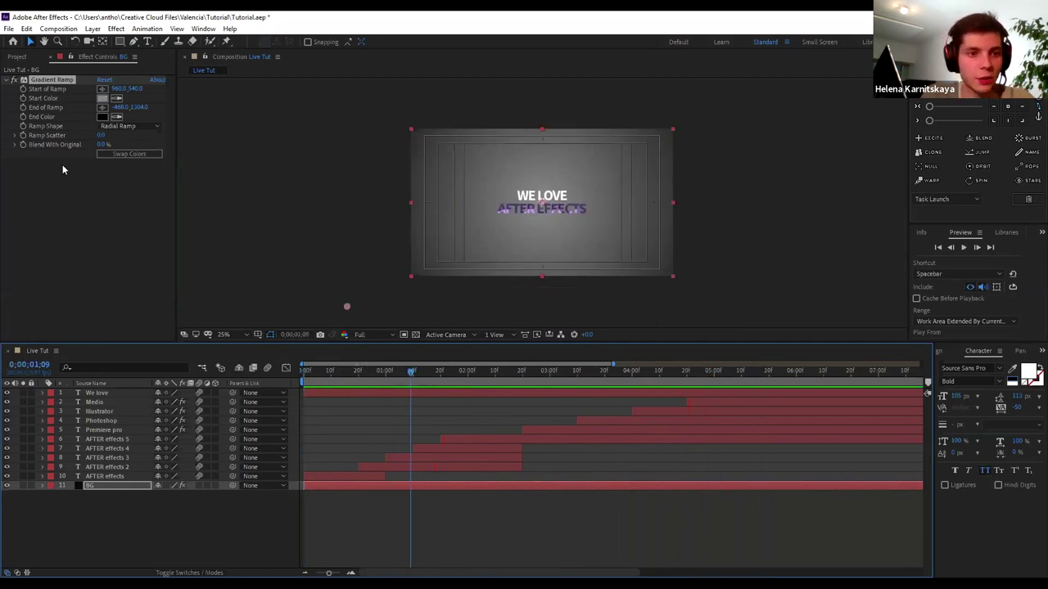
Add a soft Drop Shadow to the We love layer with a distance of 7
left_click(99, 393)
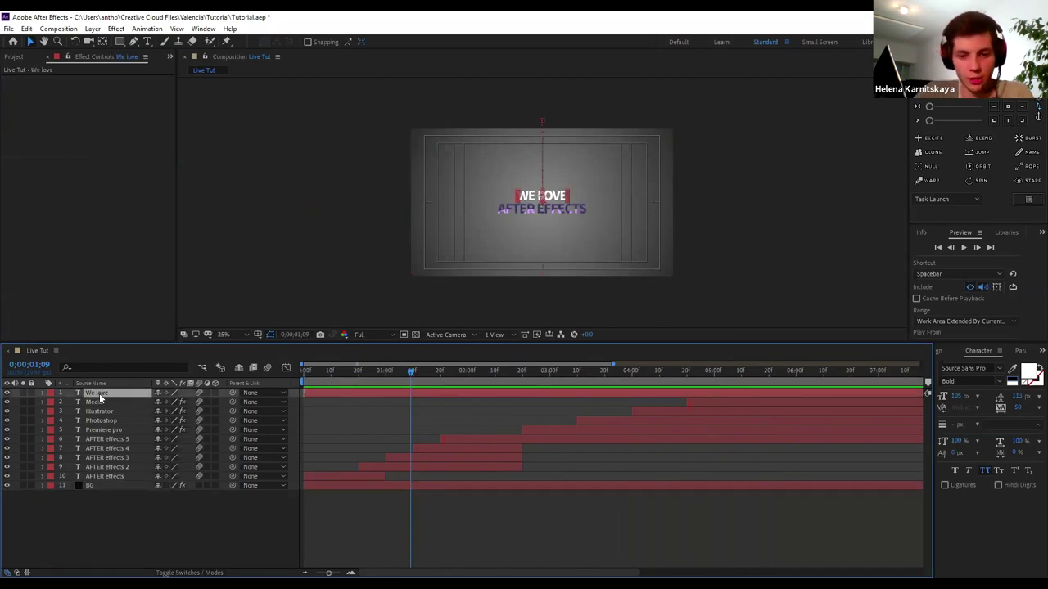
key("ctrl+space")
type("drop")
key("Return")
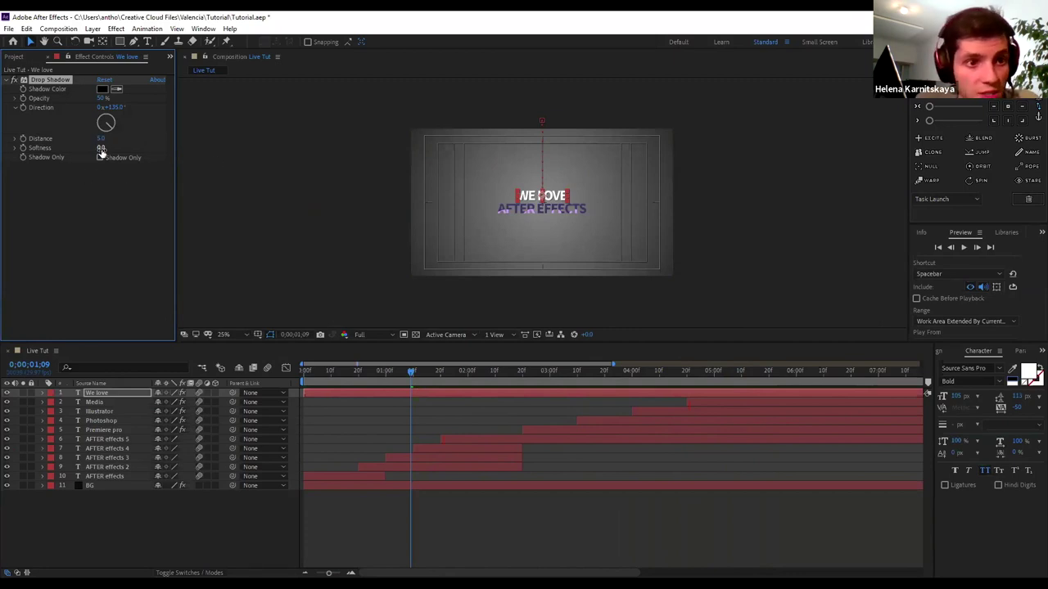
scroll(529, 205, "down", 1)
scroll(529, 205, "up", 2)
scroll(526, 199, "up", 4)
scroll(526, 199, "up", 2)
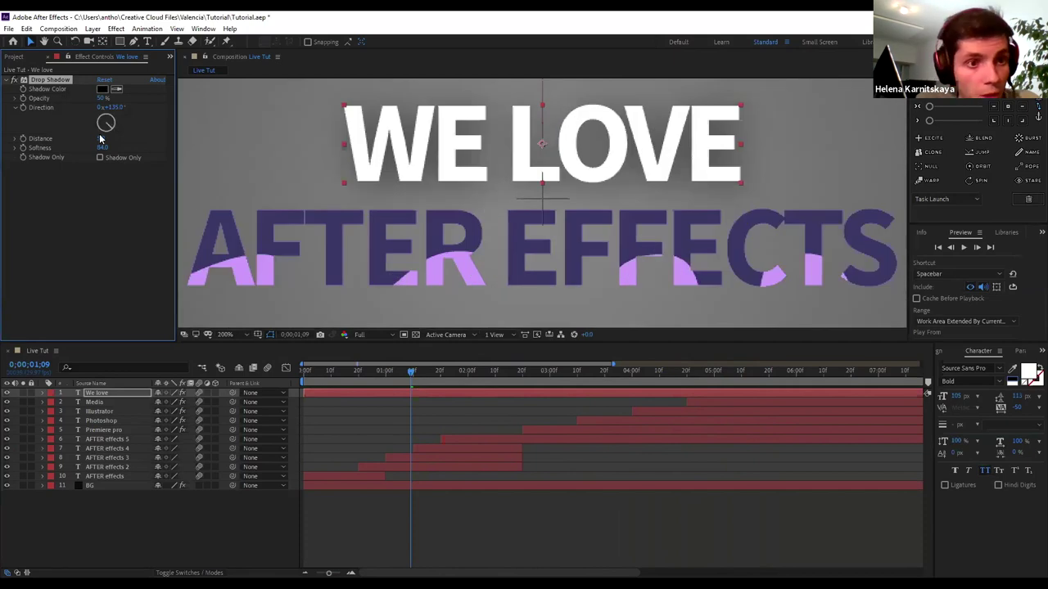
left_click_drag(101, 147, 72, 156)
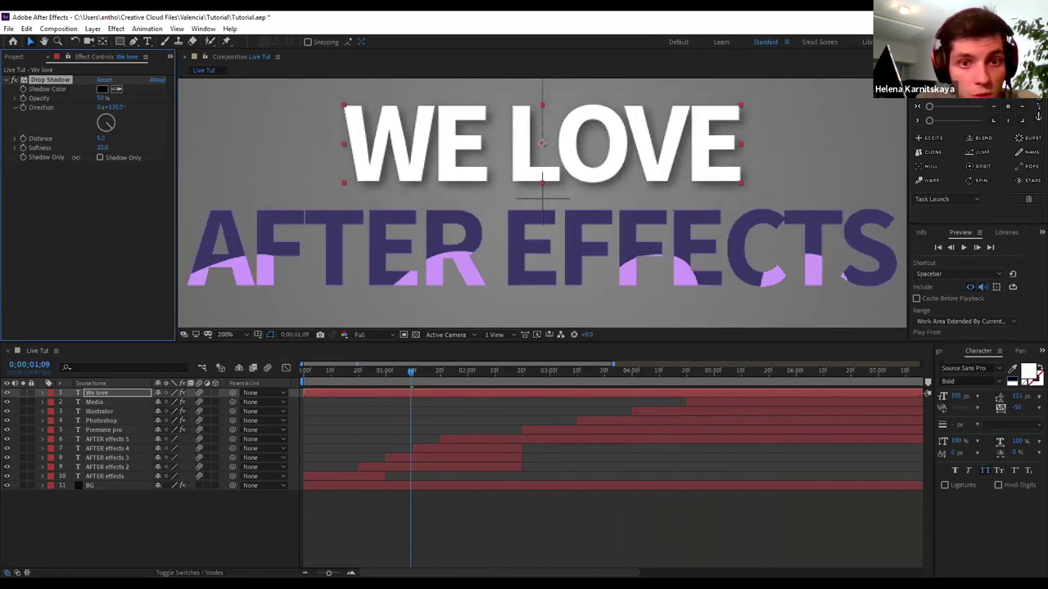
left_click_drag(99, 139, 87, 145)
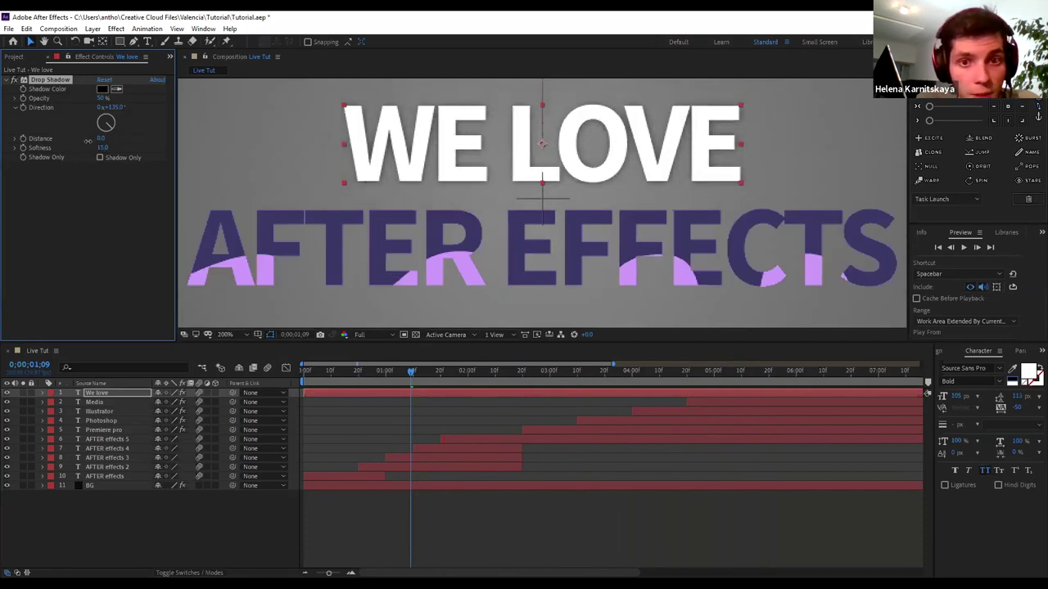
left_click_drag(86, 145, 105, 139)
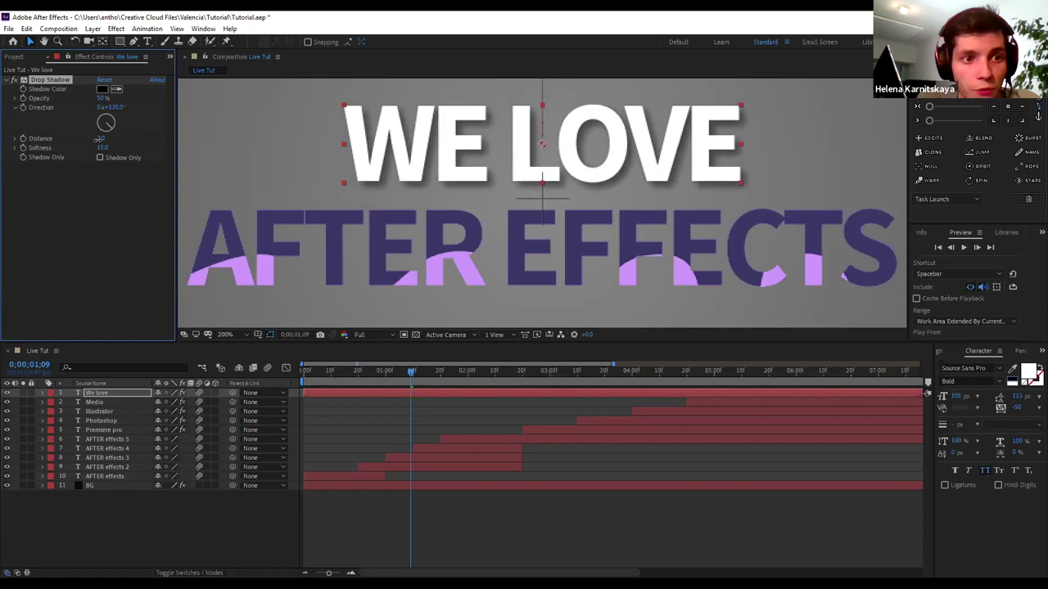
Fit the comp in view, check each text layer's effects, and preview from the start
key("comma")
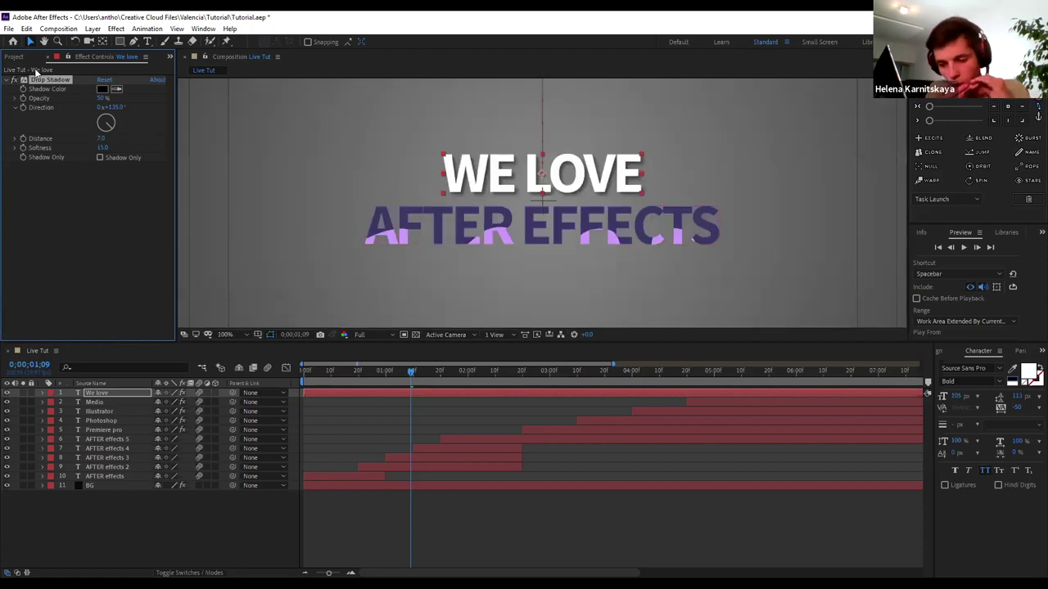
left_click(102, 401)
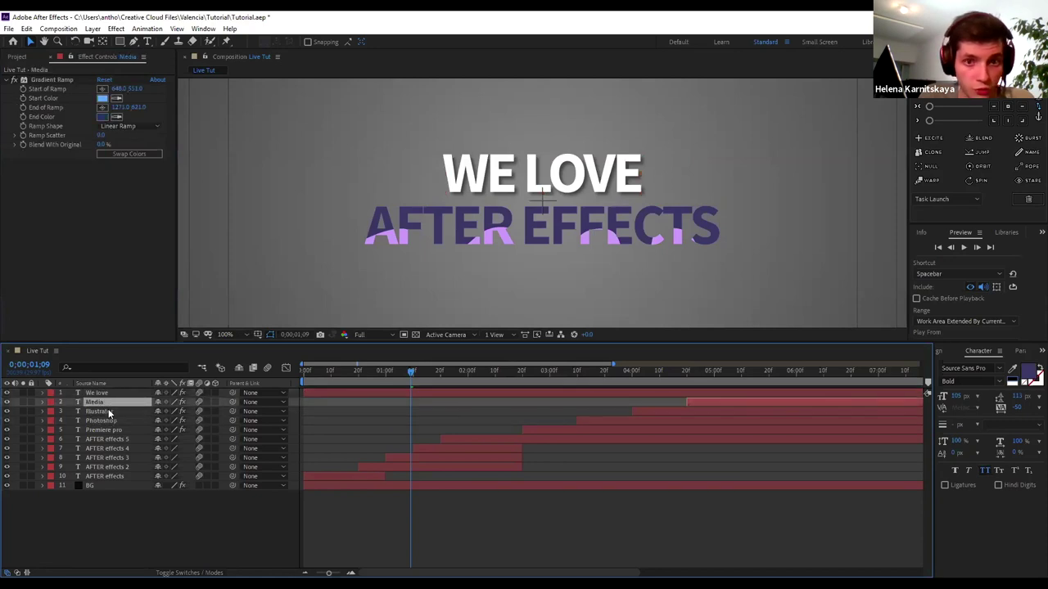
left_click(108, 408)
left_click(109, 420)
left_click(110, 429)
left_click(115, 439)
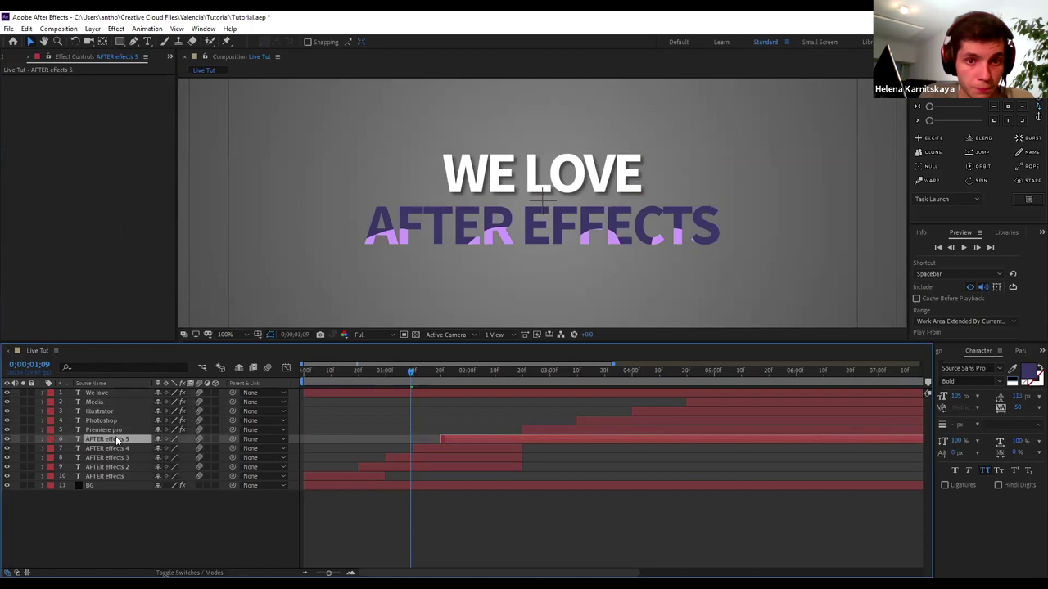
left_click(119, 449)
left_click(119, 457)
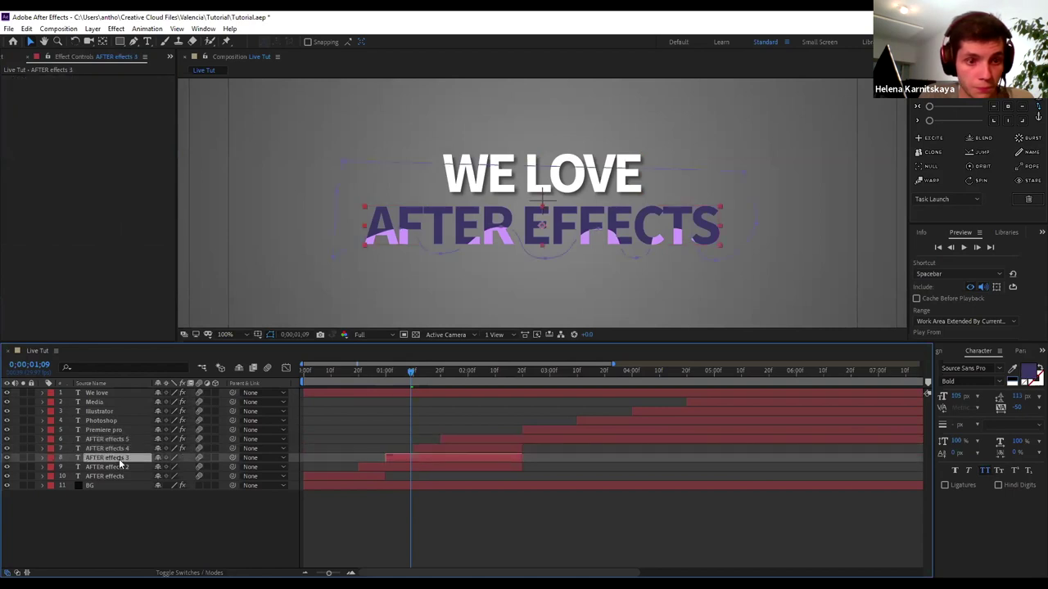
left_click(124, 477)
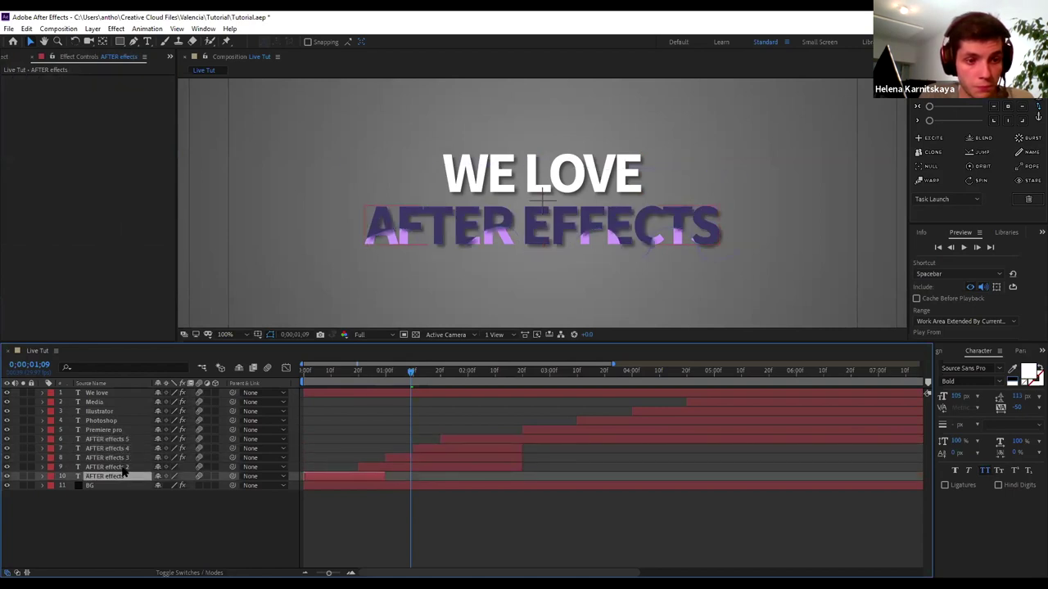
left_click(125, 468)
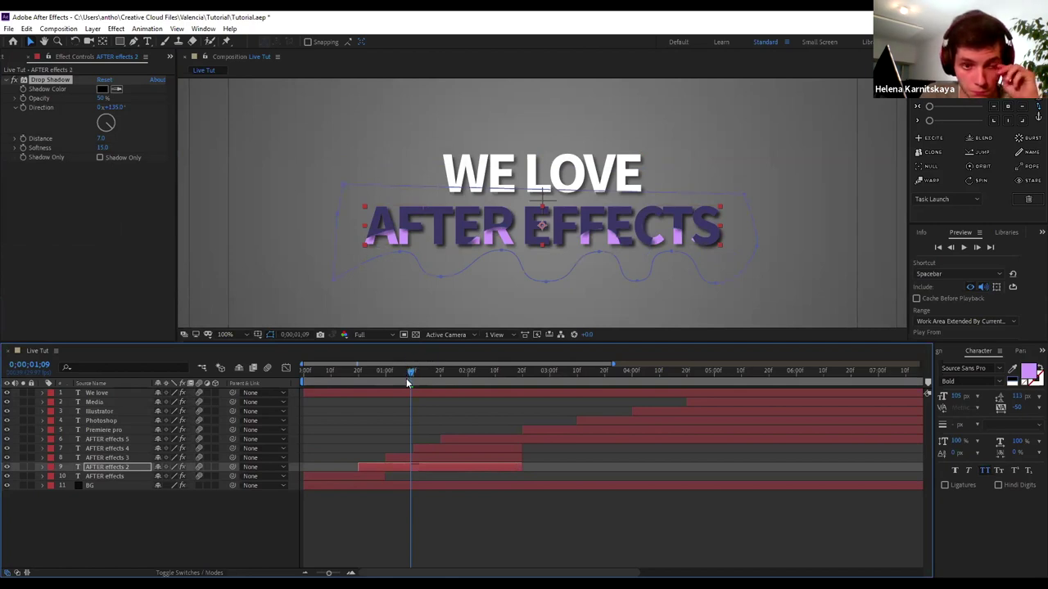
left_click_drag(411, 373, 129, 353)
key("space")
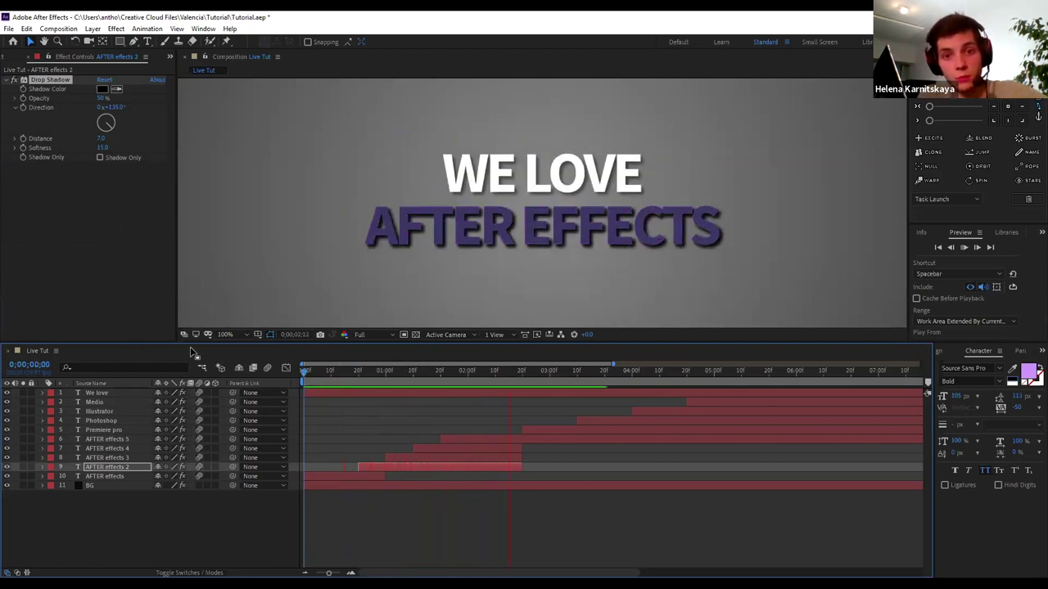
scroll(502, 242, "down", 4)
scroll(501, 245, "up", 2)
scroll(498, 262, "down", 3)
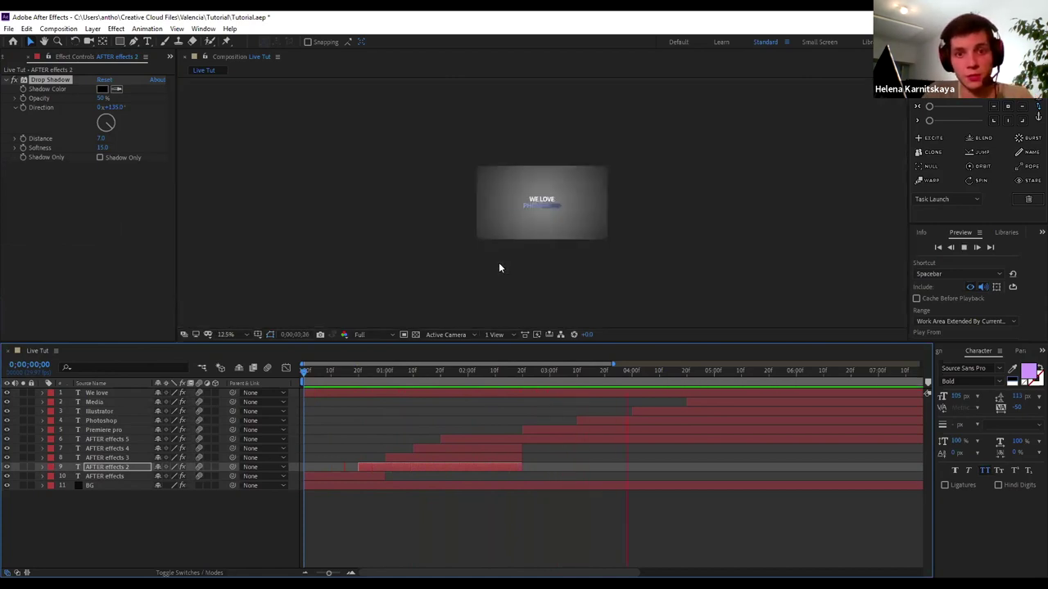
scroll(552, 215, "up", 2)
key("space")
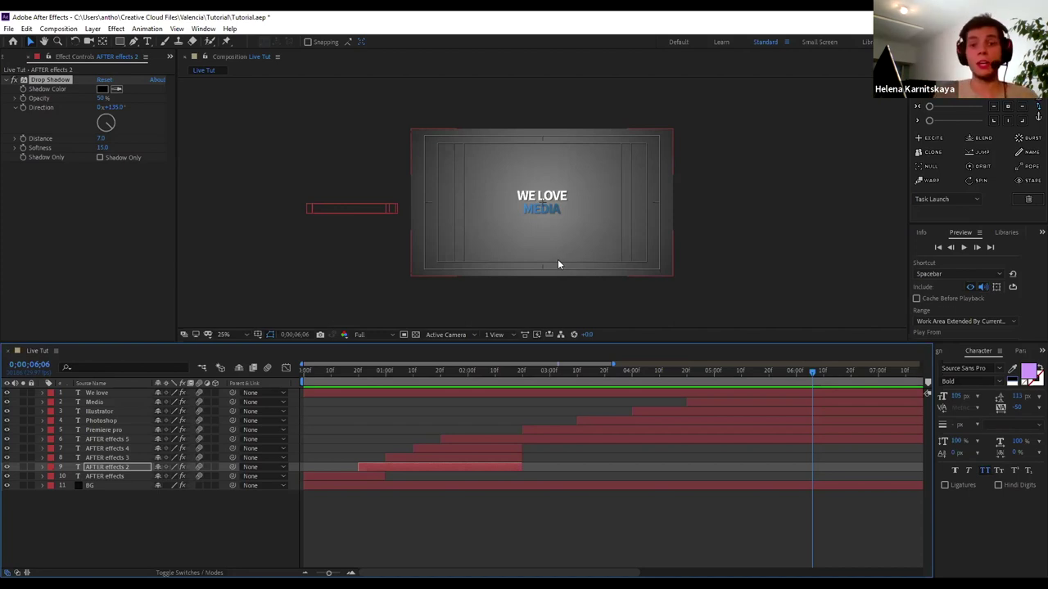
left_click(189, 514)
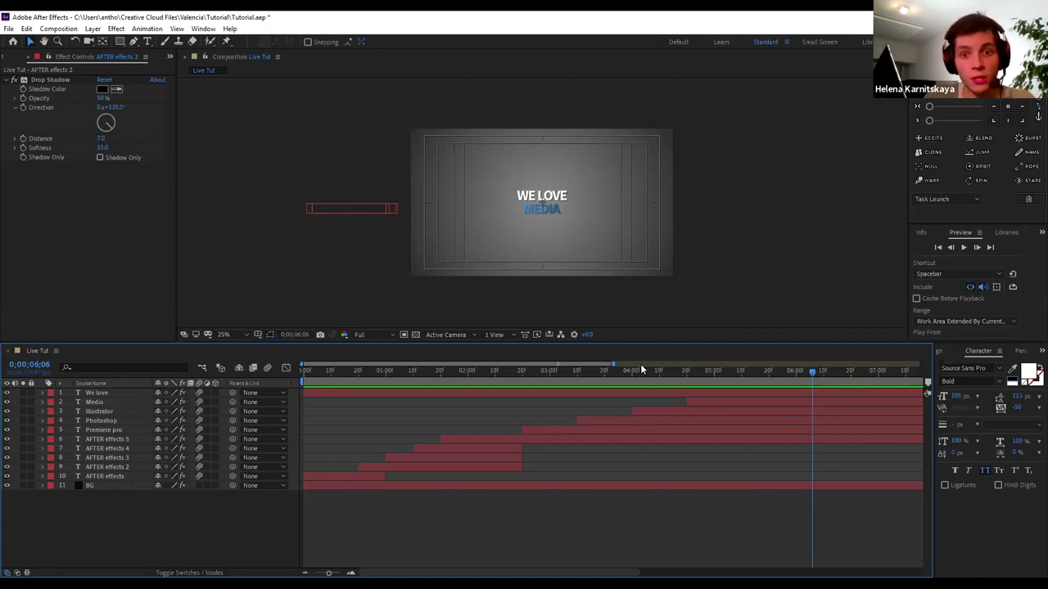
mouse_move(799, 370)
left_mouse_down()
mouse_move(700, 385)
mouse_move(741, 386)
left_mouse_up()
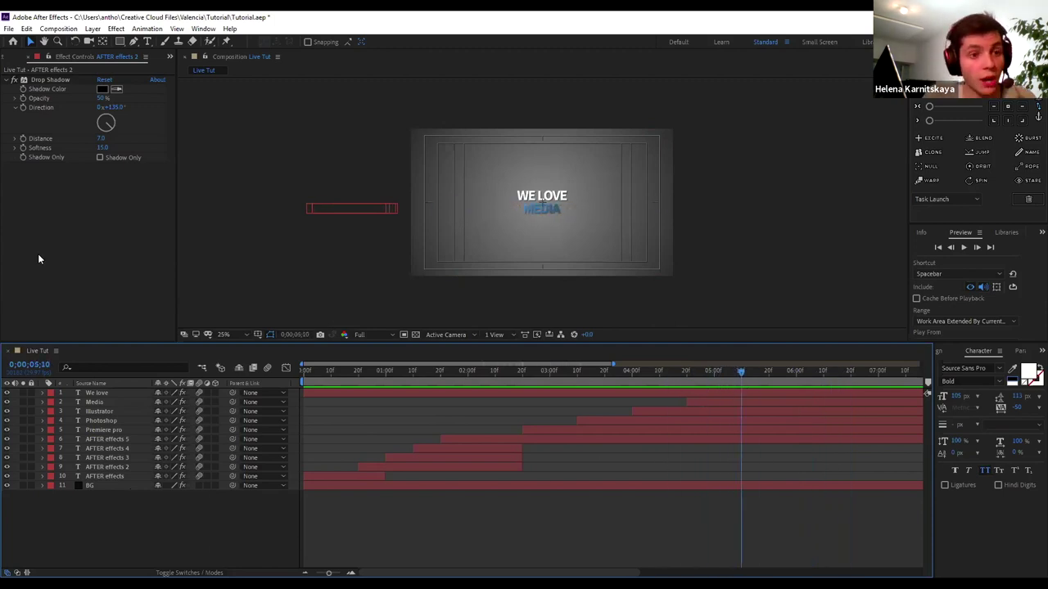
Create a new 1920×1080 composition named Transition
left_click(9, 57)
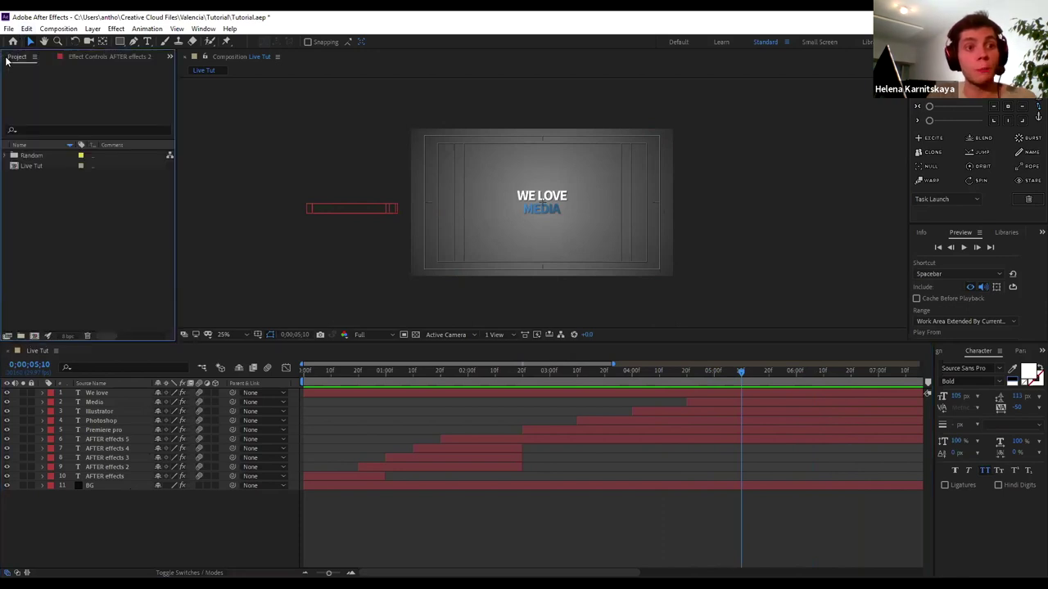
right_click(82, 231)
left_click(124, 236)
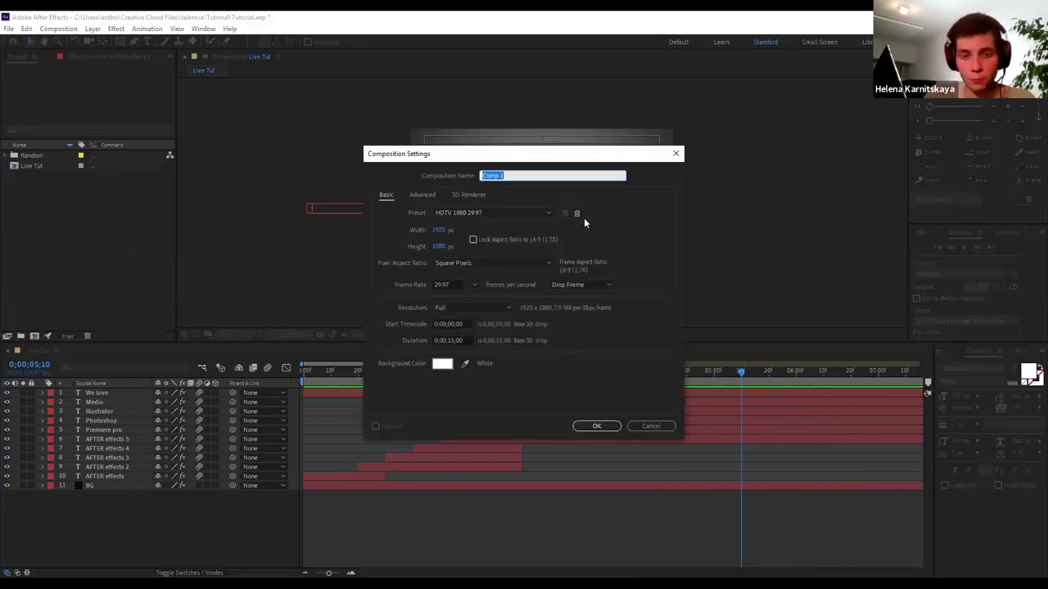
type("Transition")
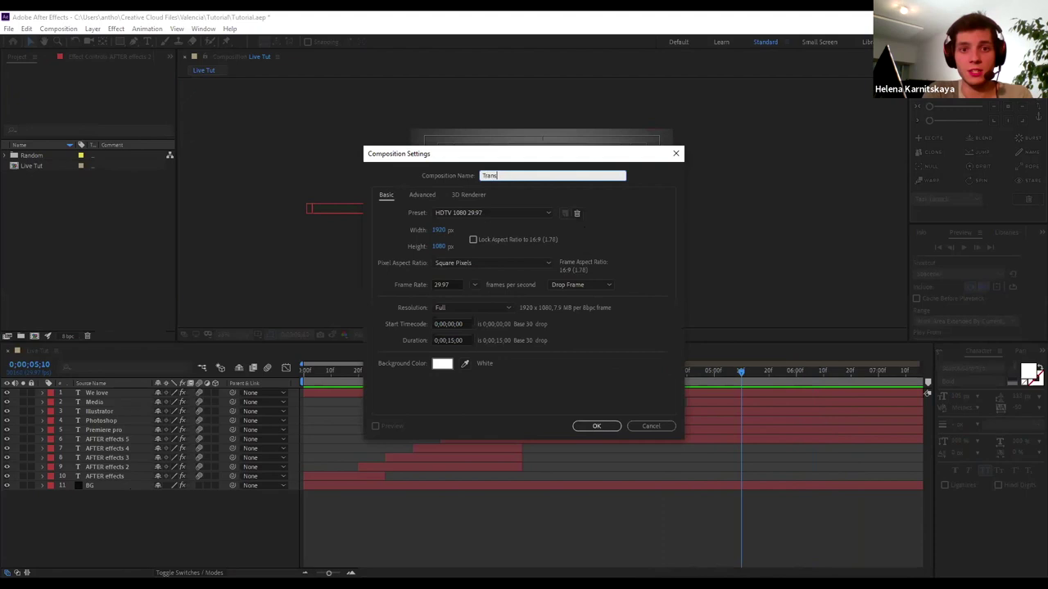
key("Return")
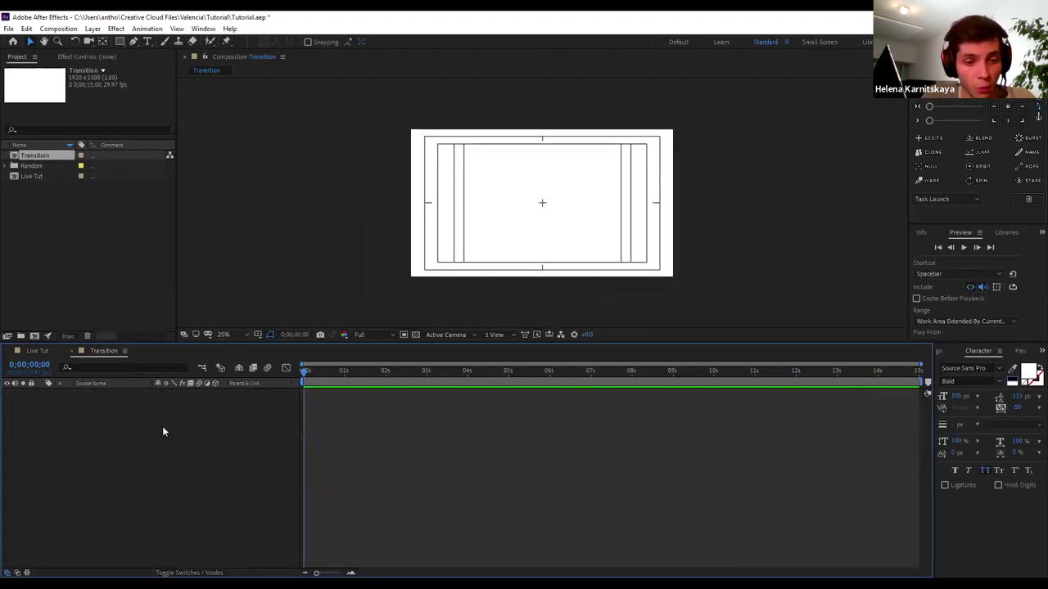
Draw a green rectangle shape layer covering the whole Transition frame
left_click(119, 41)
left_click_drag(406, 126, 698, 246)
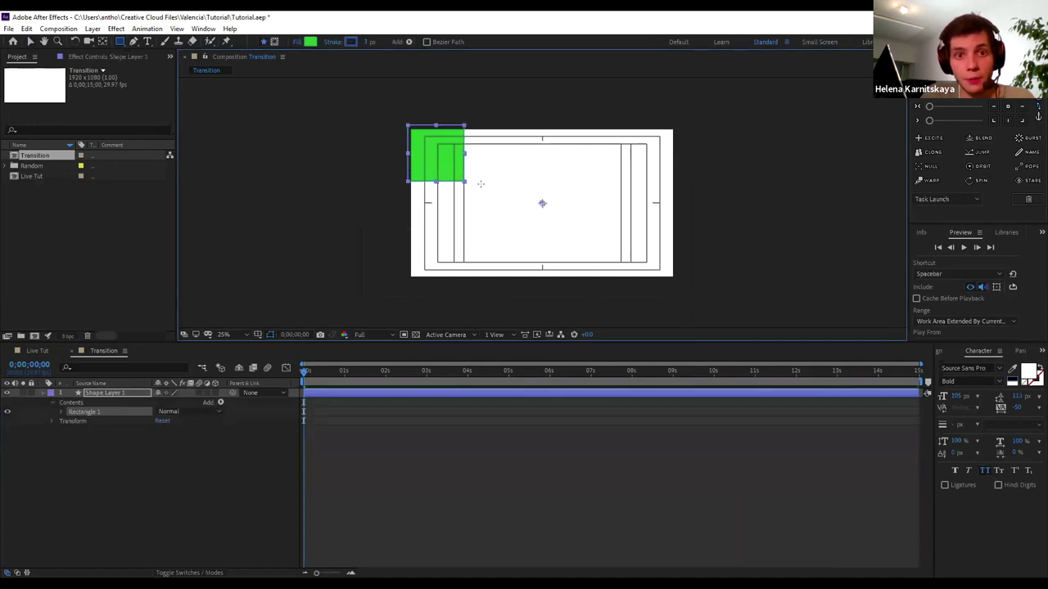
left_click_drag(698, 246, 680, 284)
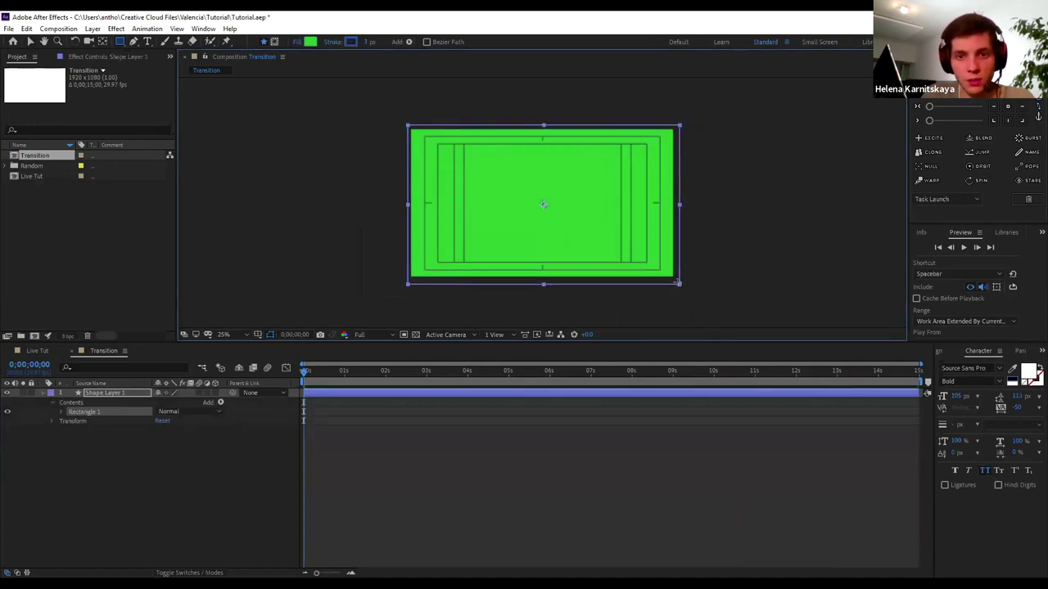
left_click(118, 394)
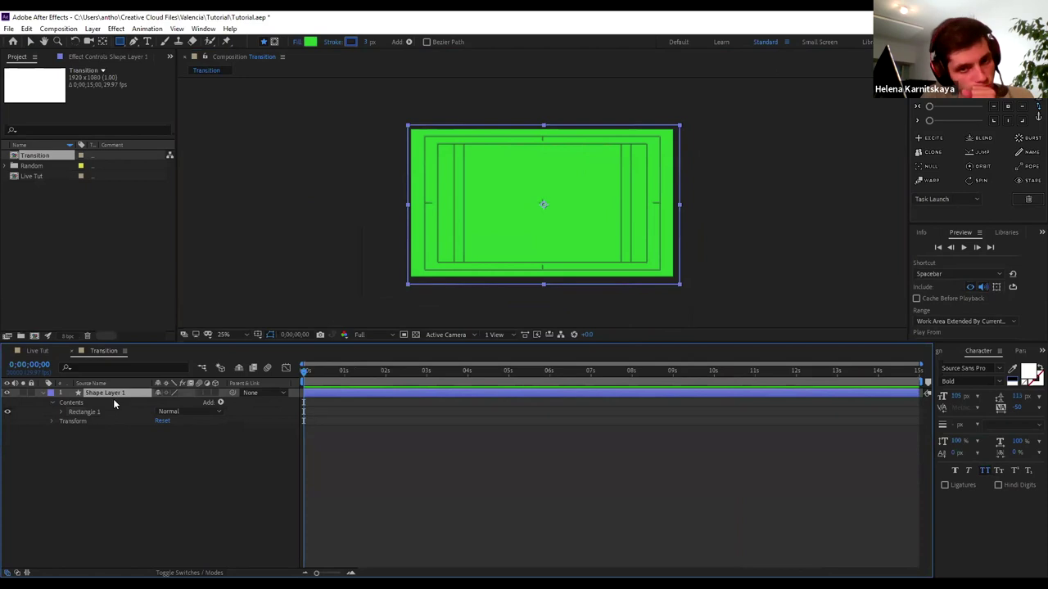
Add a starting Position keyframe to Shape Layer 1 and move to about frame 15
key("p")
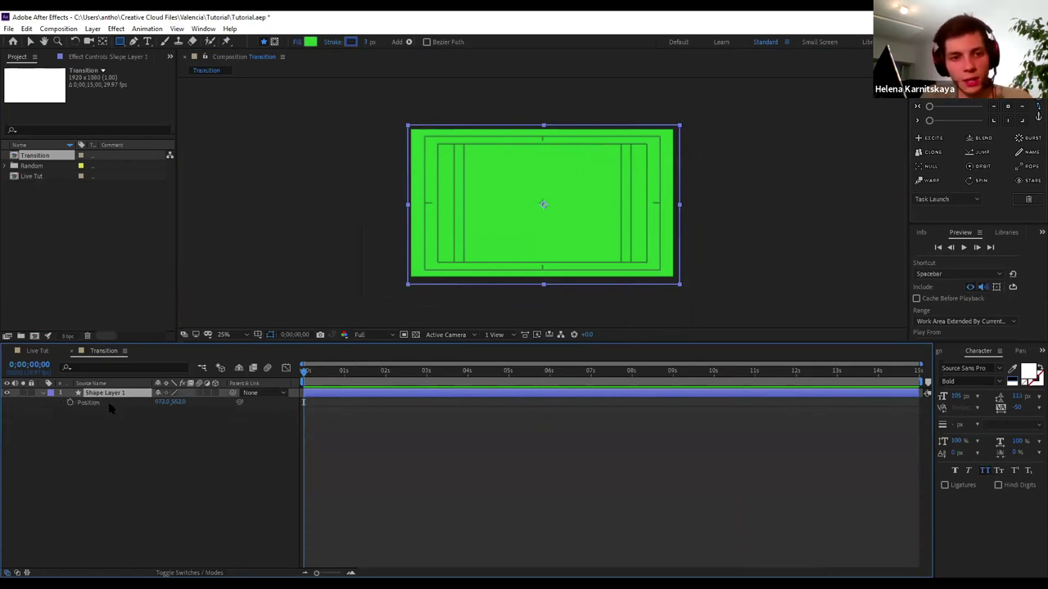
left_click(69, 403)
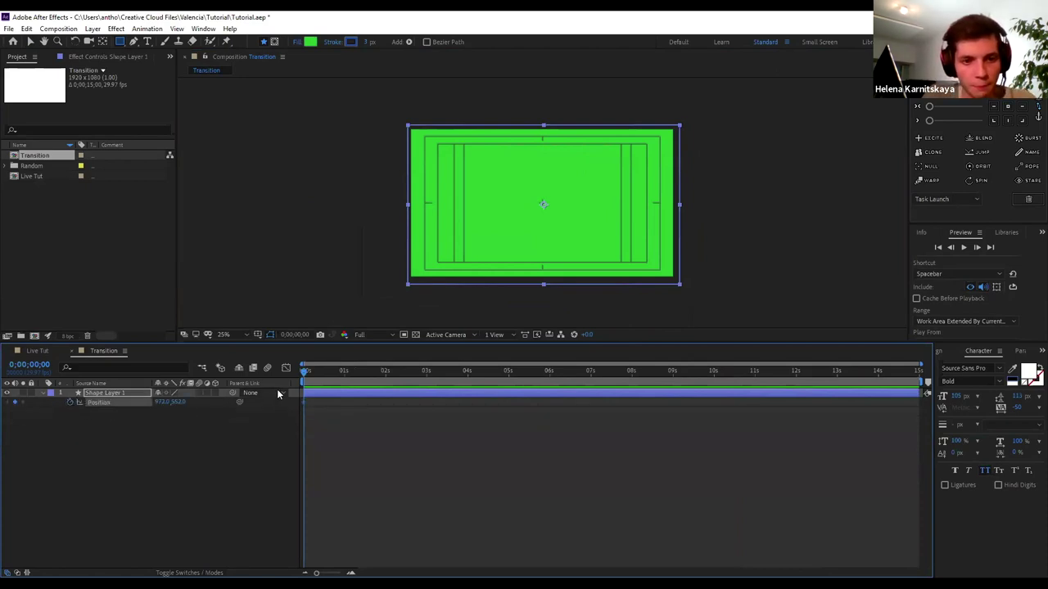
mouse_move(161, 402)
left_mouse_down()
mouse_move(245, 402)
mouse_move(260, 373)
left_mouse_up()
key("ctrl+z")
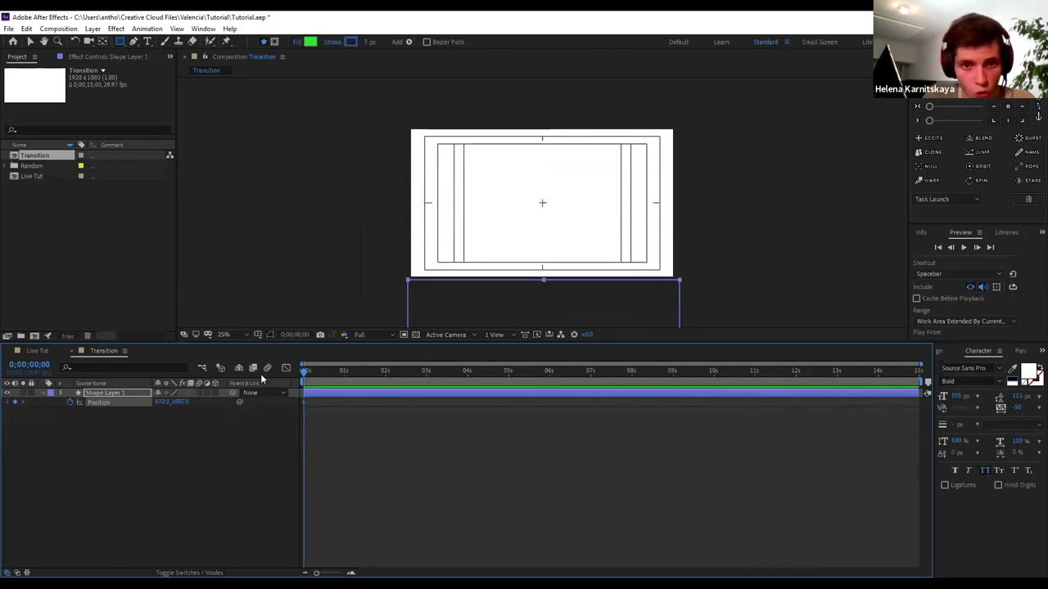
left_click_drag(305, 369, 325, 372)
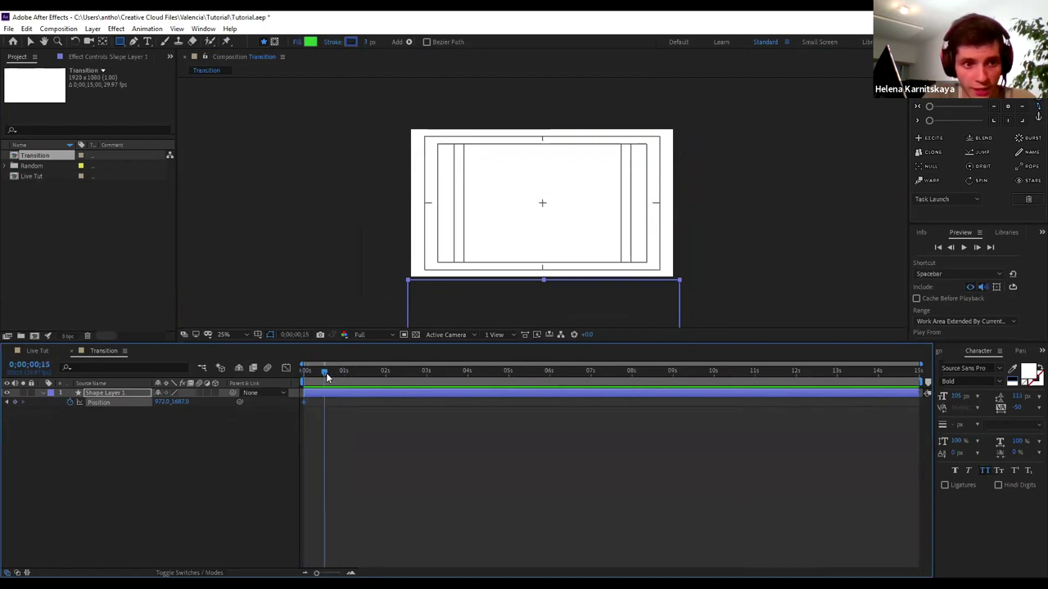
left_click_drag(179, 402, 156, 403)
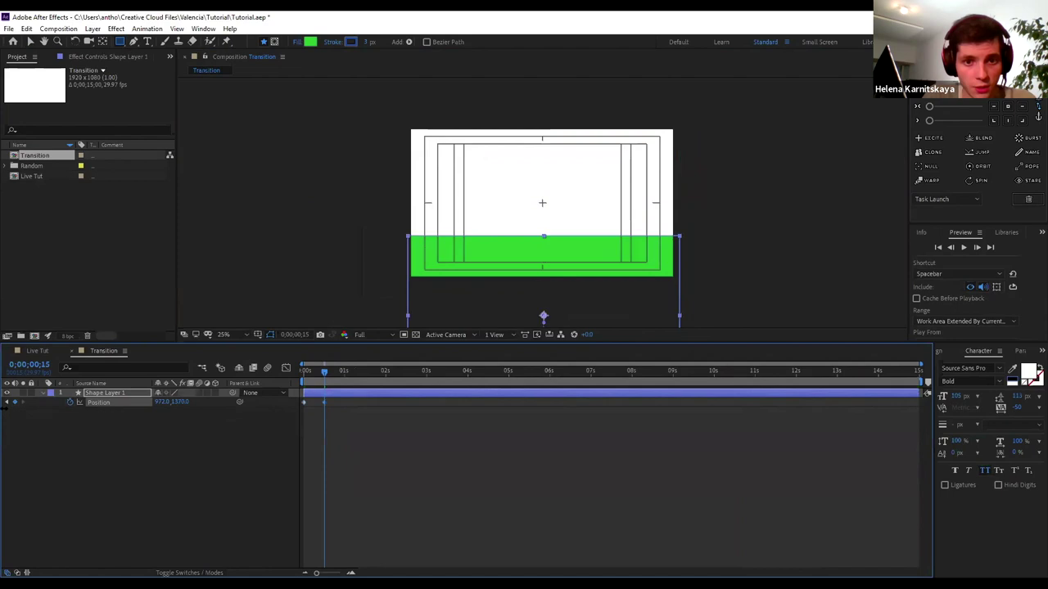
Raise the rectangle's Y position to 540, then 300, then up out of frame to 972,-614
left_click(180, 403)
type("540")
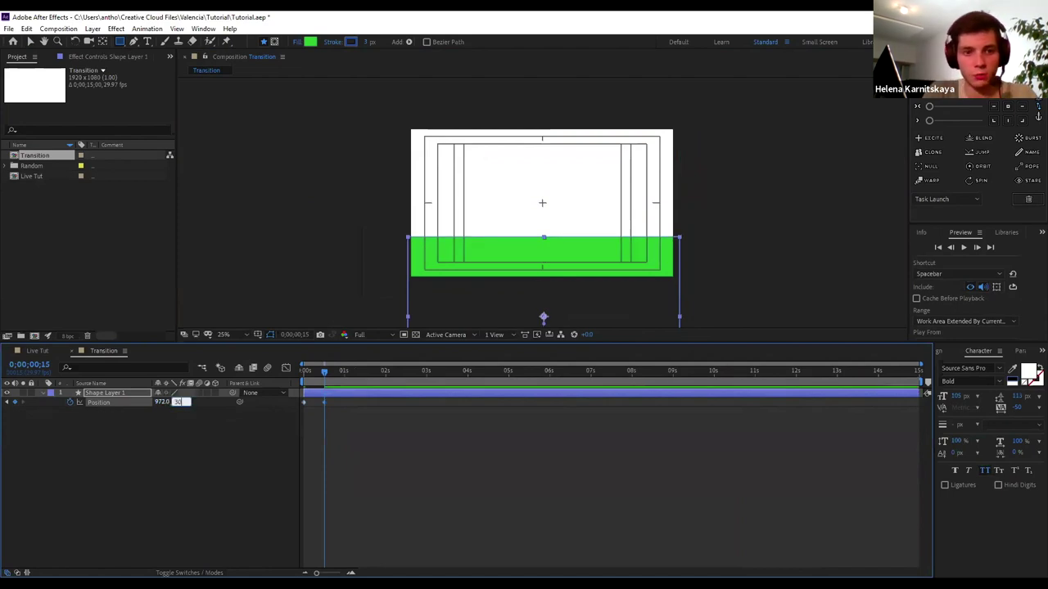
key("Return")
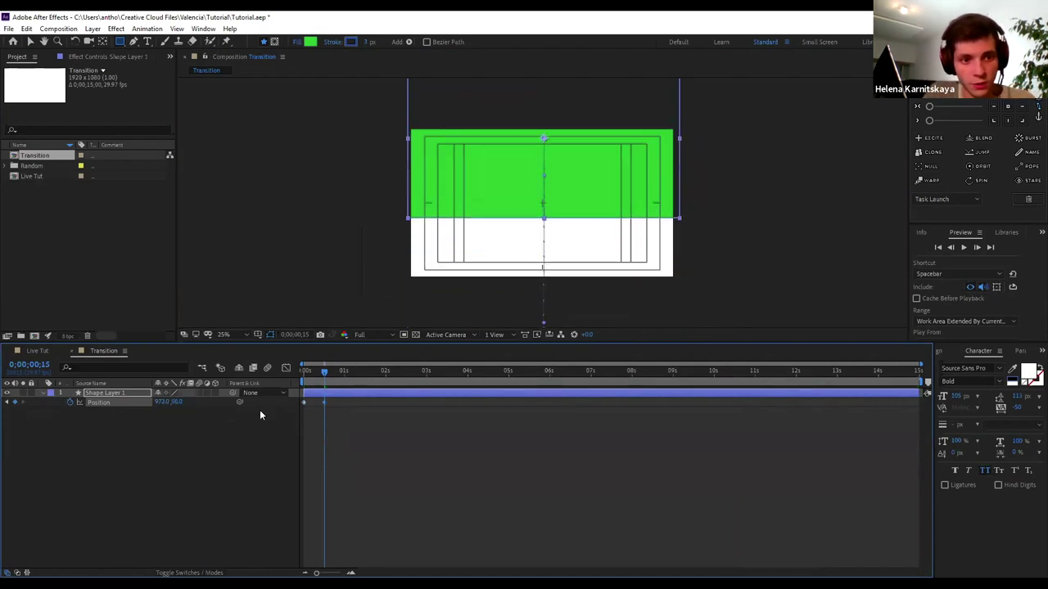
left_click(179, 402)
type("300")
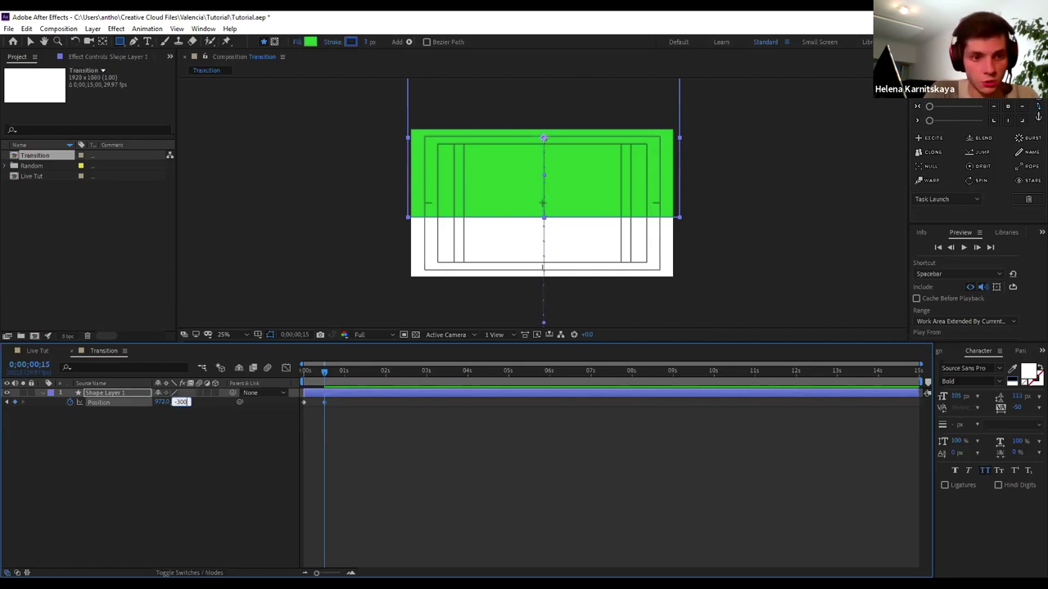
key("Return")
left_click_drag(180, 405, 170, 413)
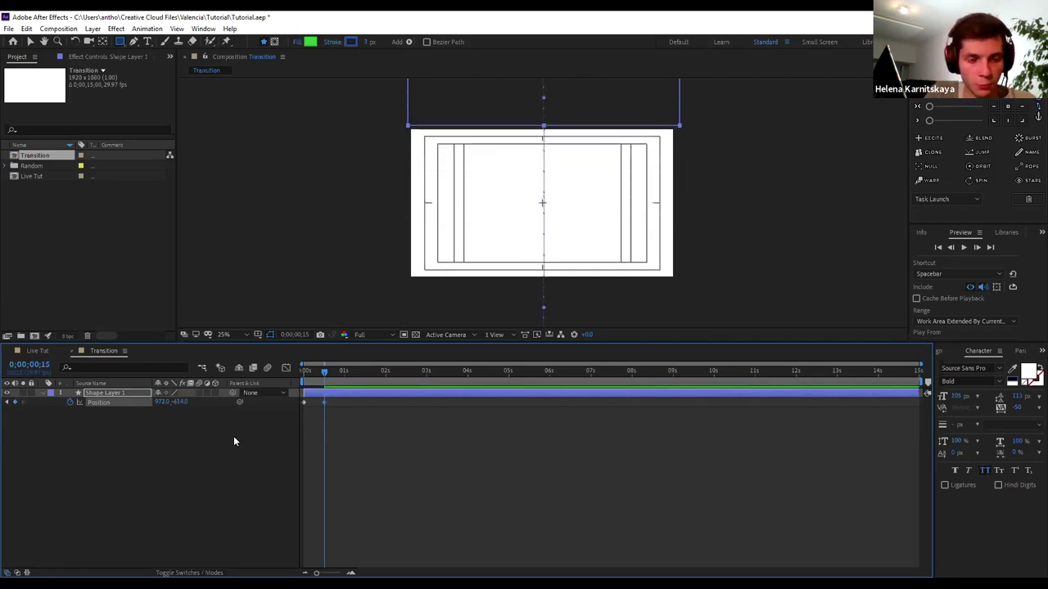
Ease both Position keyframes in the graph editor, then duplicate Shape Layer 1
left_click(286, 368)
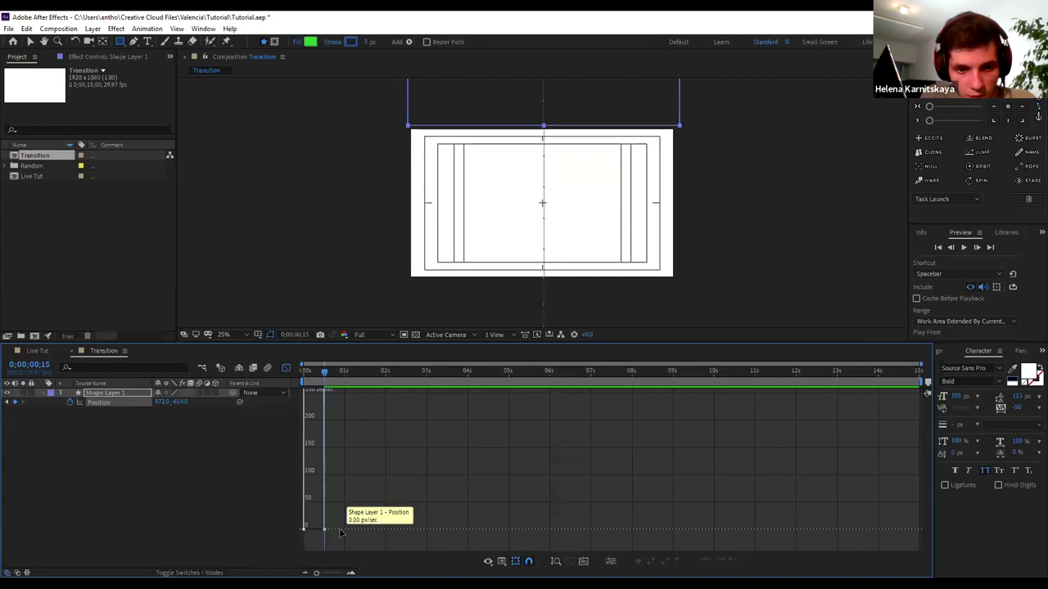
left_click(314, 529)
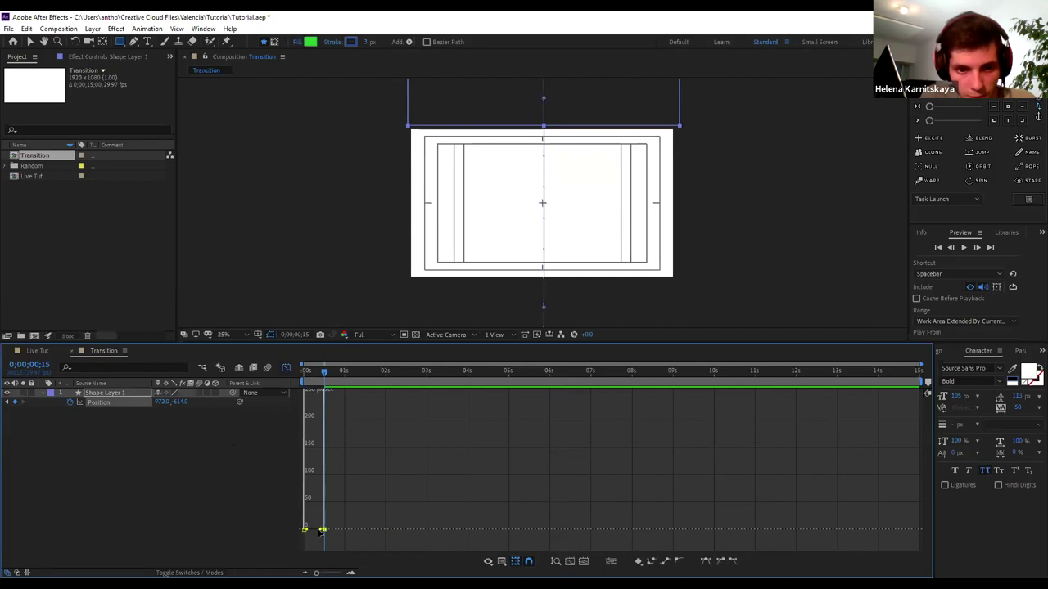
mouse_move(318, 532)
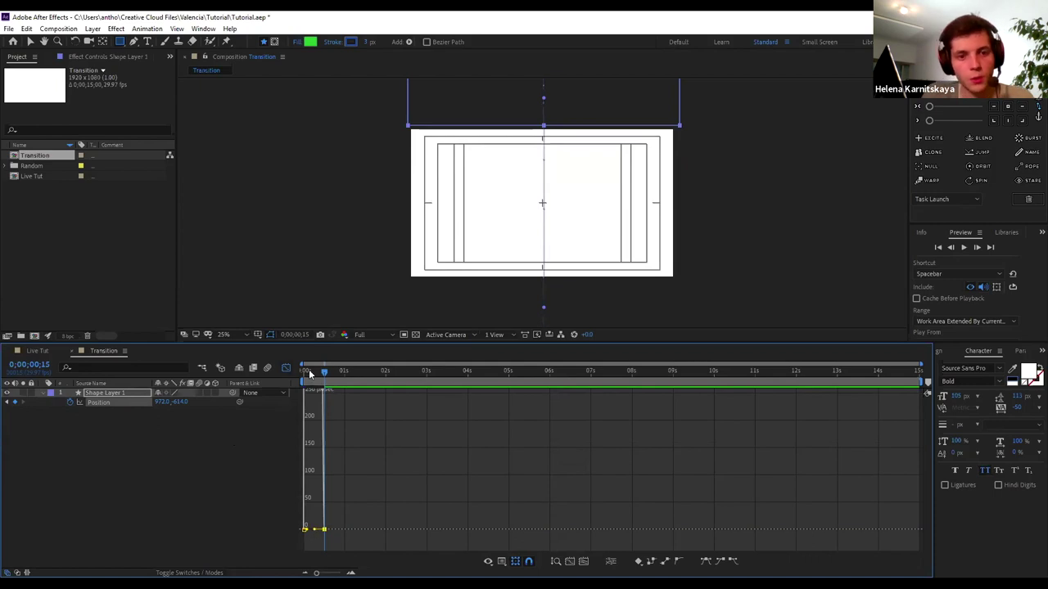
left_click(286, 368)
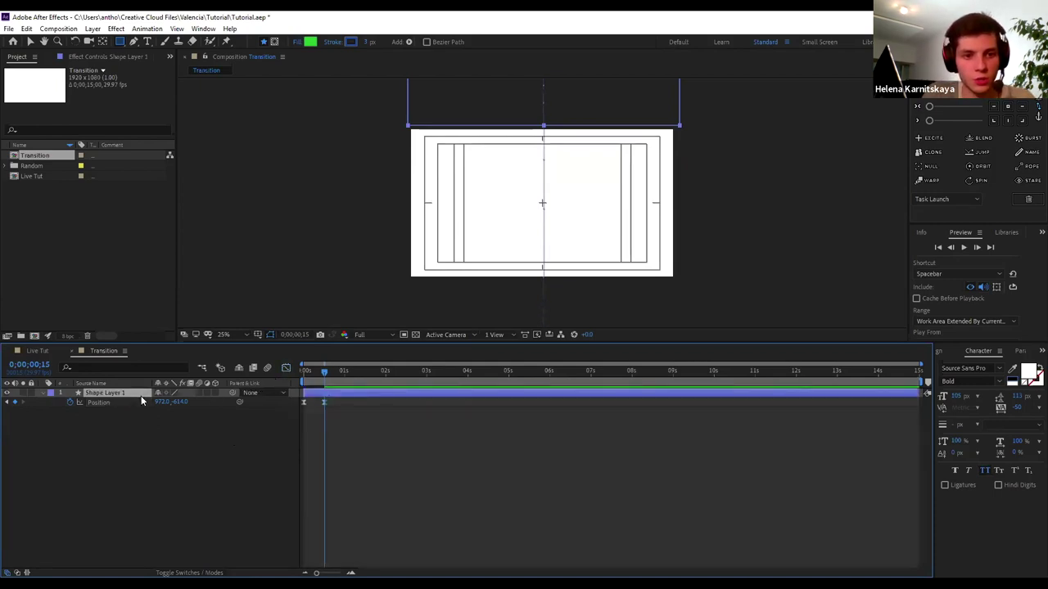
key("ctrl+d")
key("ctrl+d")
key("ctrl+d")
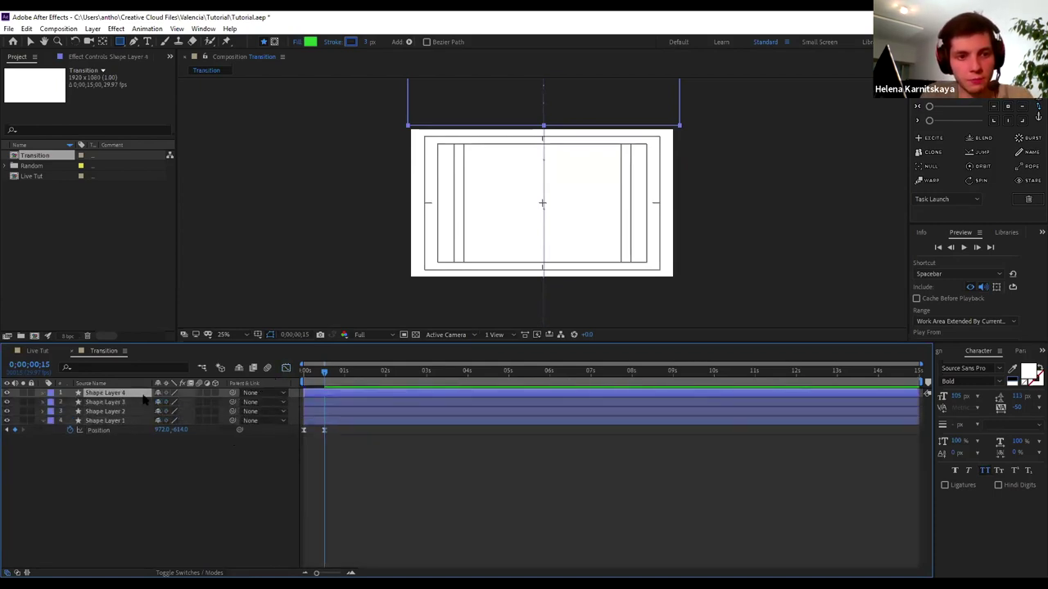
Duplicate Shape Layer 4 to create a fifth rectangle layer
left_click(129, 410)
left_click(126, 403)
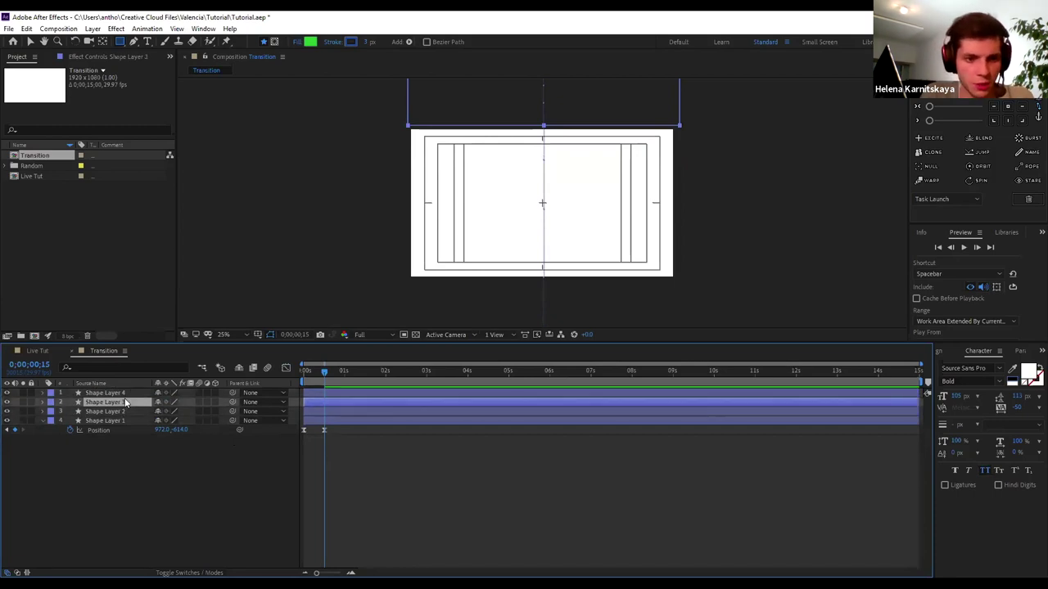
left_click(126, 396)
left_click(132, 402)
left_click(131, 394)
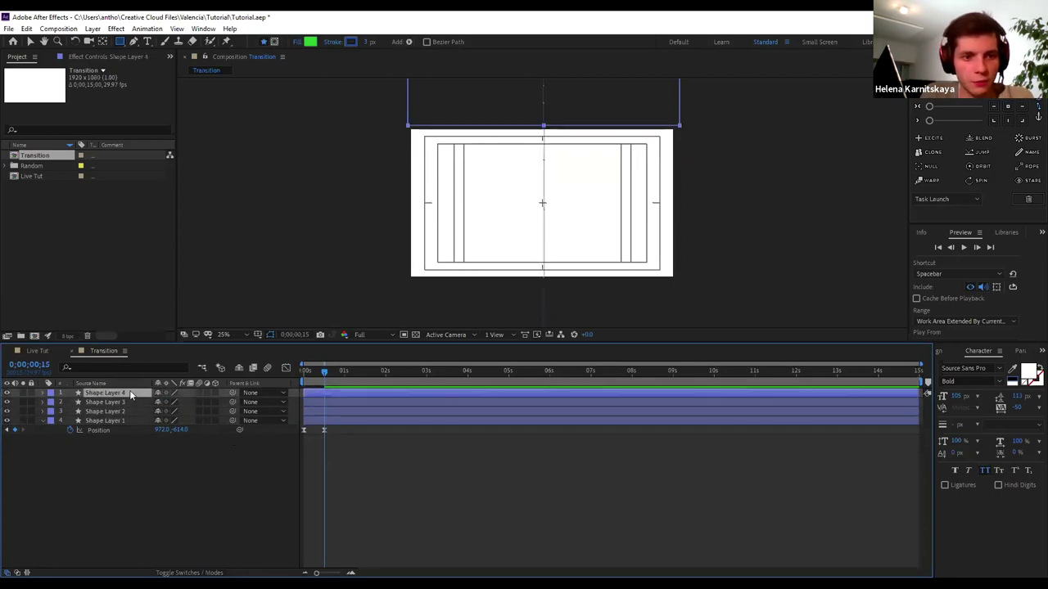
key("ctrl+d")
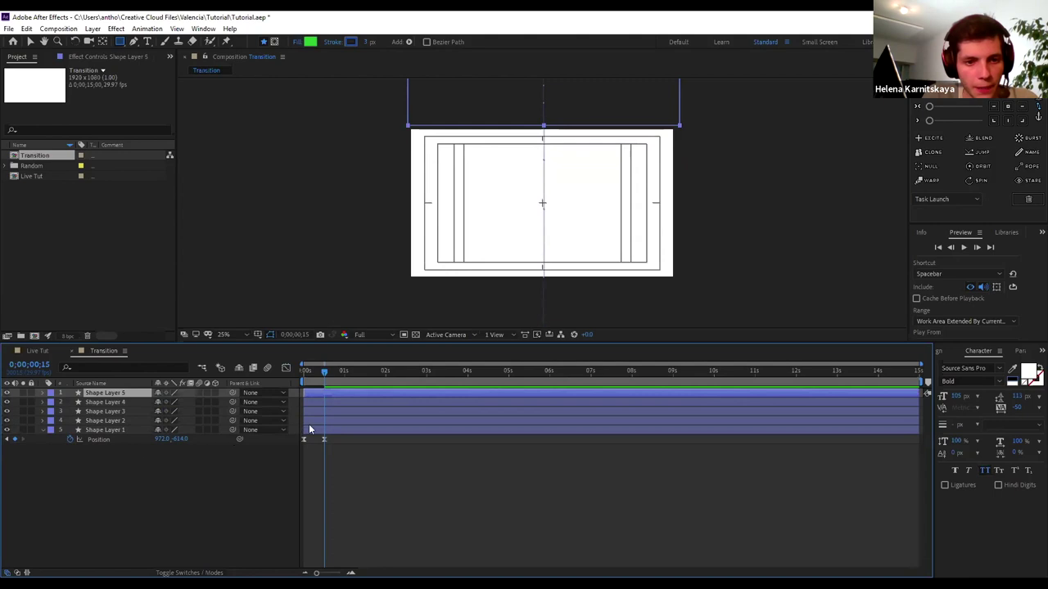
Delay Shape Layers 5–2 by a few frames, then Layers 5–3 a bit more
left_click(311, 422)
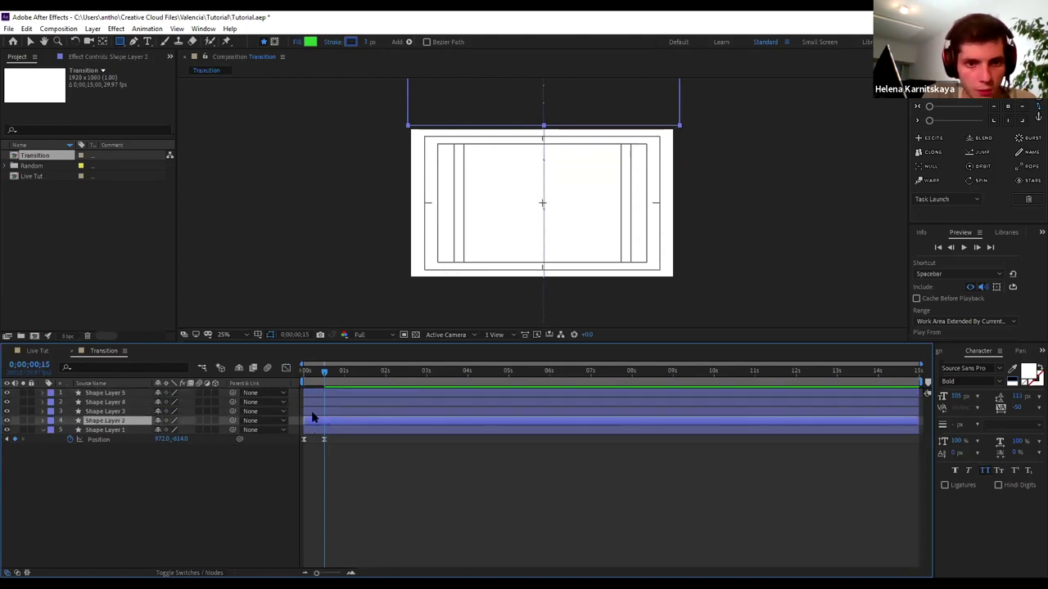
left_click(314, 394, "shift")
left_click_drag(313, 419, 318, 419)
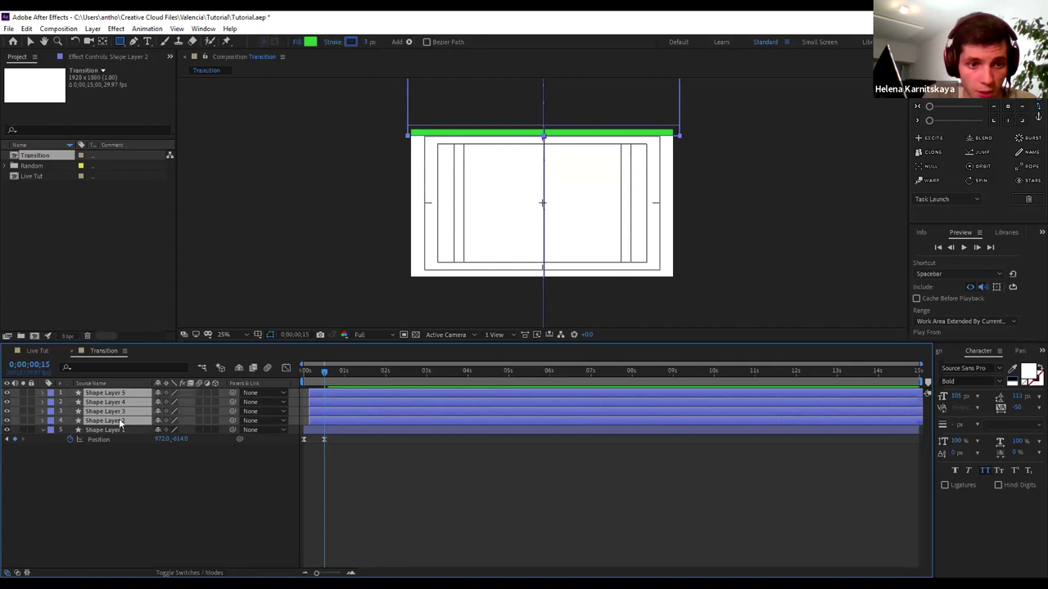
left_click(143, 392)
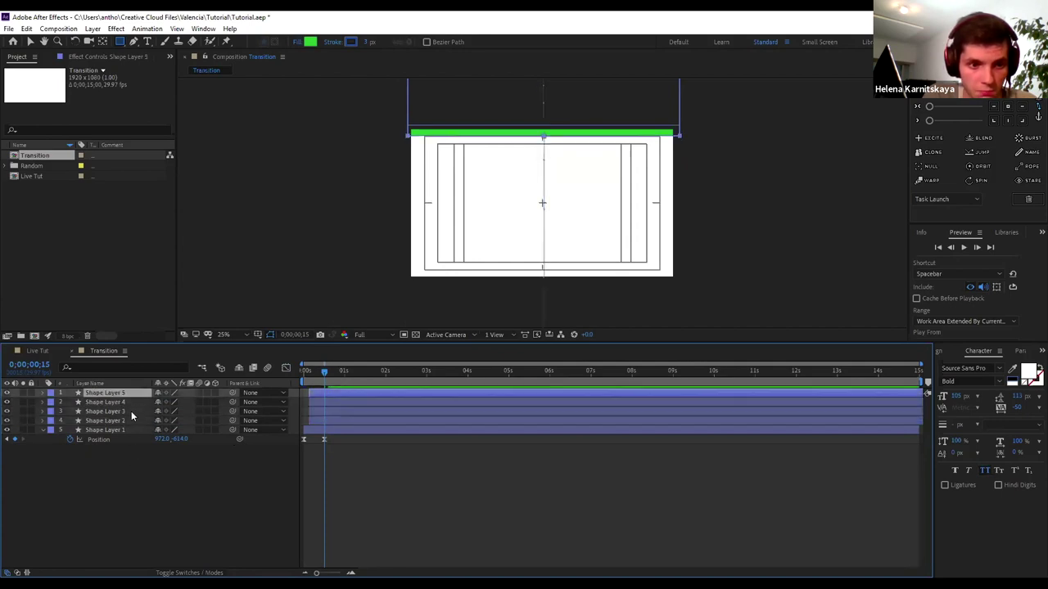
left_click(132, 411, "shift")
left_click_drag(318, 414, 328, 411)
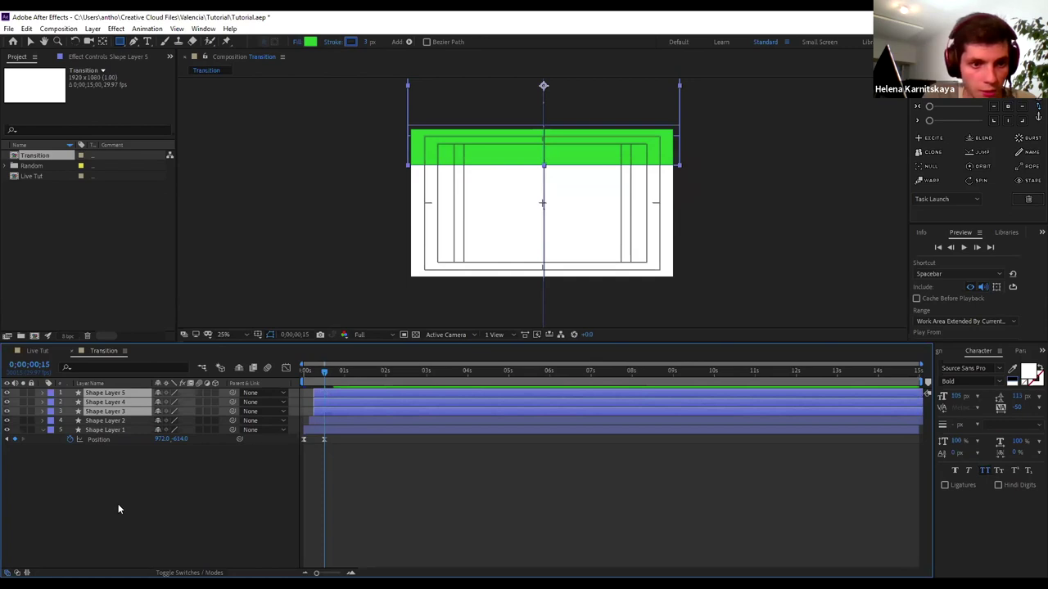
Delay Shape Layers 5 and 4 further and Layer 5 the most, then open Layer 2's fill colour
left_click(115, 402)
left_click(114, 393, "shift")
left_click_drag(340, 402, 344, 402)
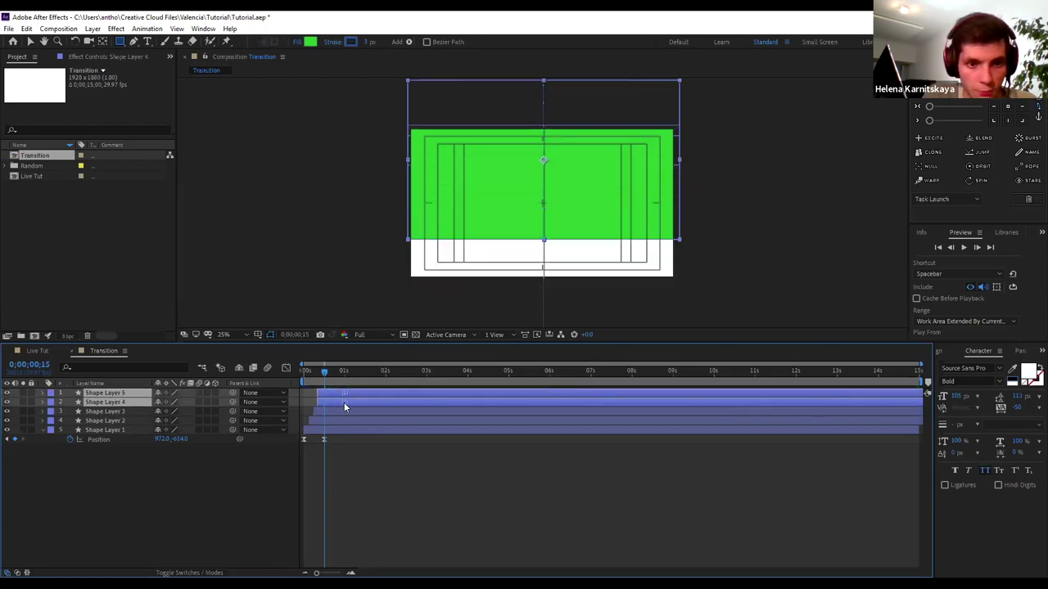
left_click(239, 471)
left_click(137, 392)
left_click_drag(328, 400, 331, 400)
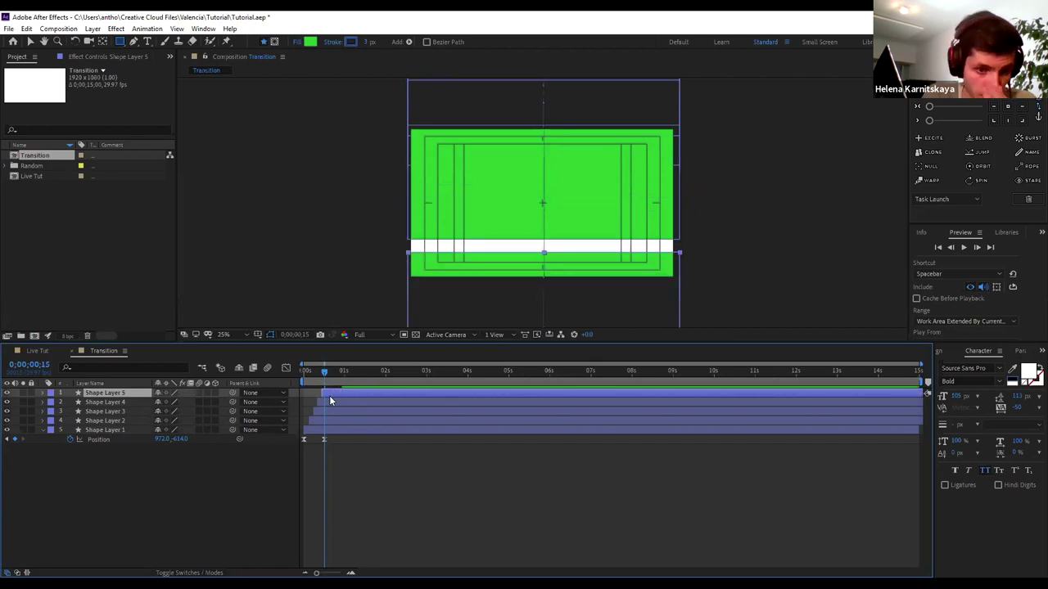
left_click(315, 420)
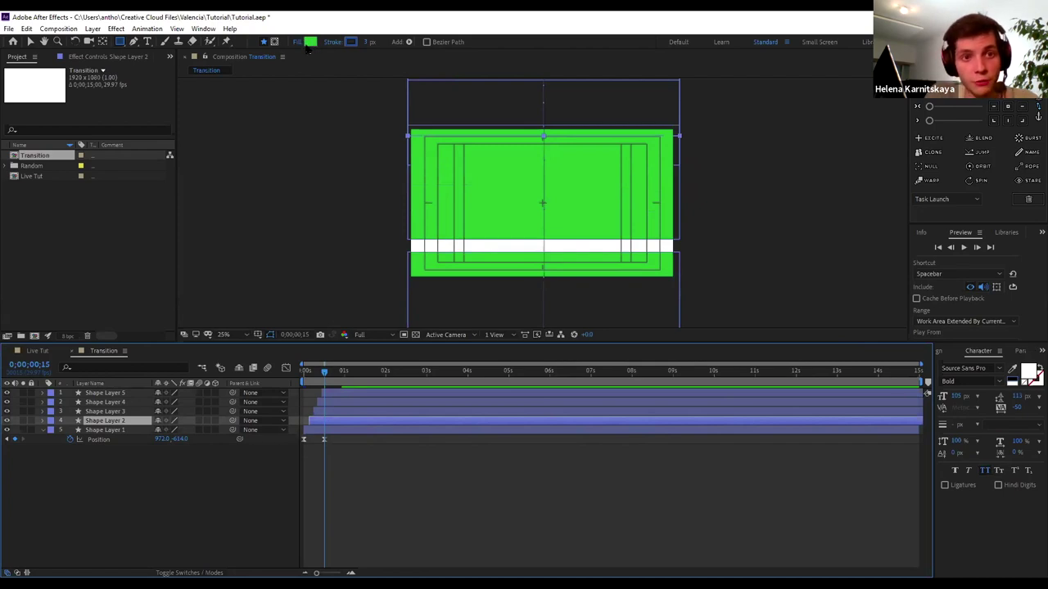
left_click(310, 43)
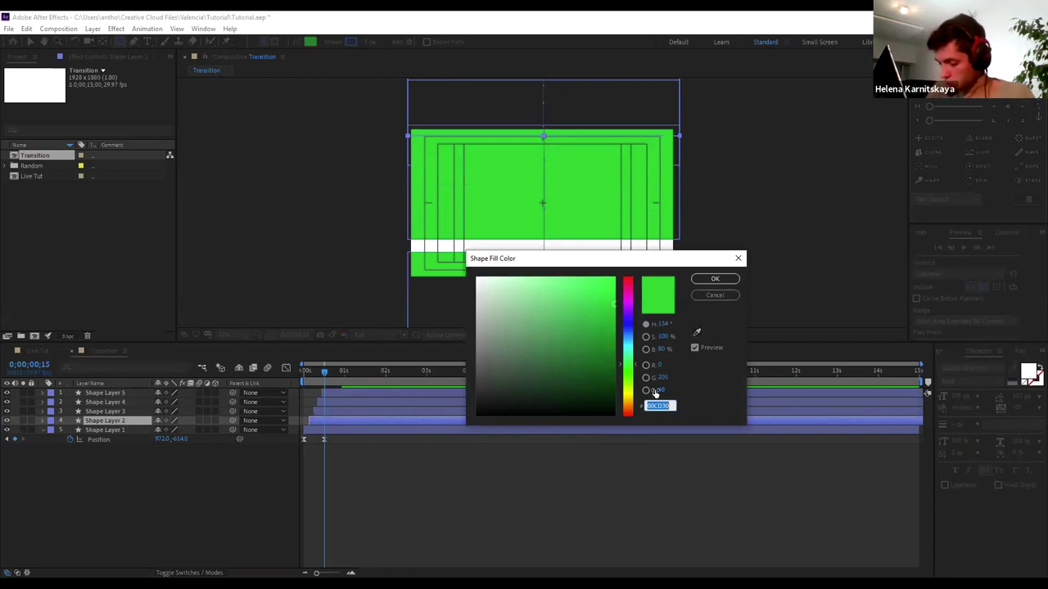
Set Shape Layer 2's fill colour to orange EF7E37
type("EF7")
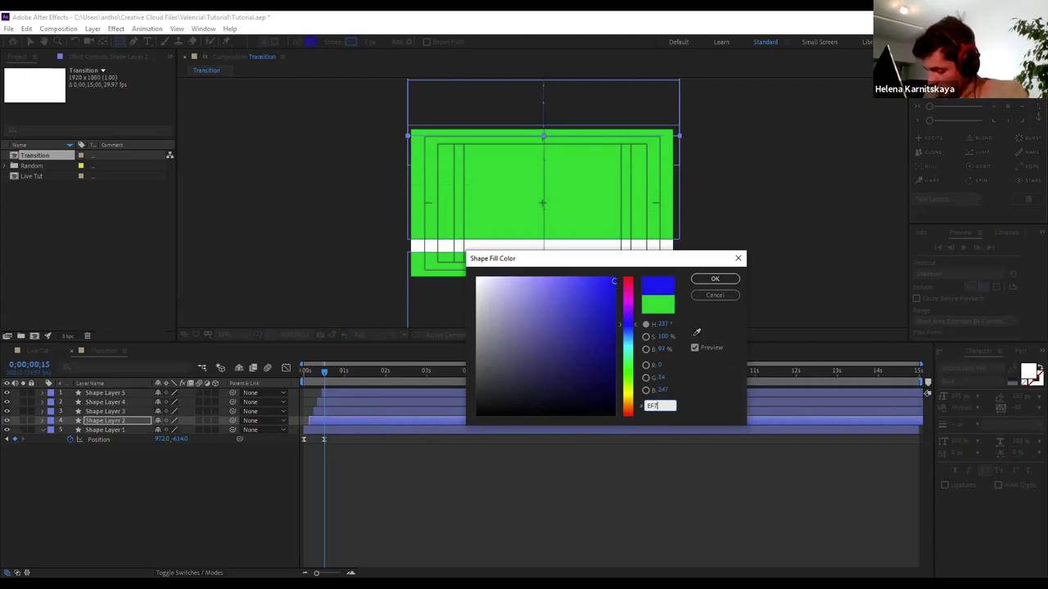
type("0")
key("BackSpace")
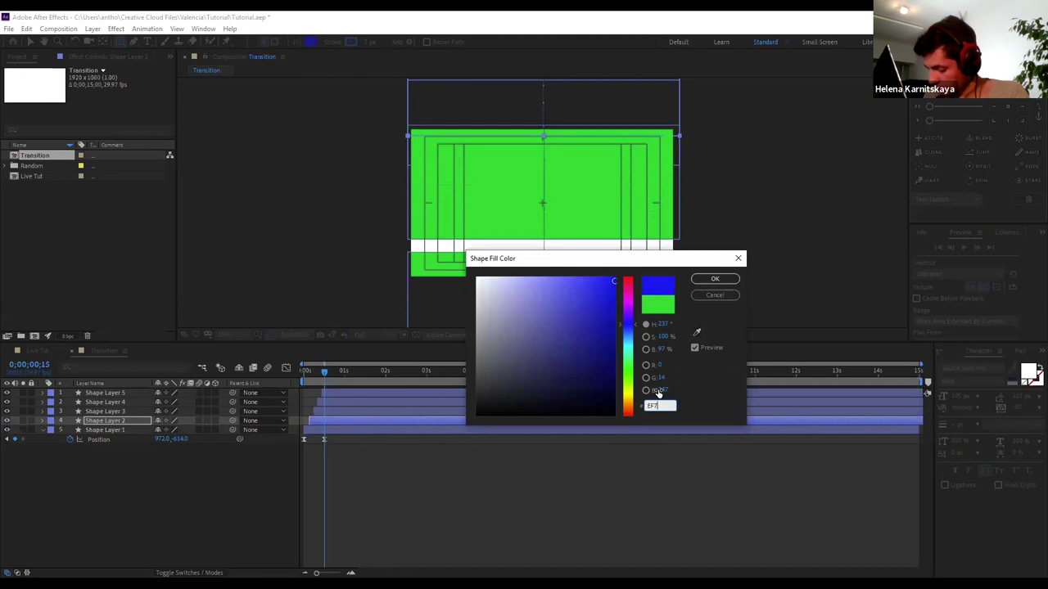
type("E37")
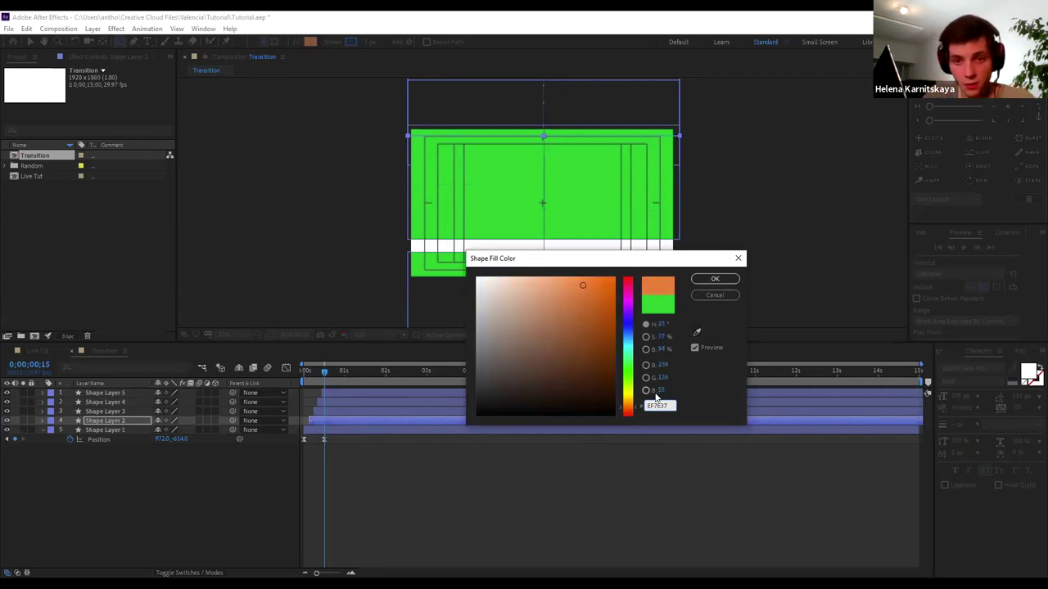
left_click(727, 280)
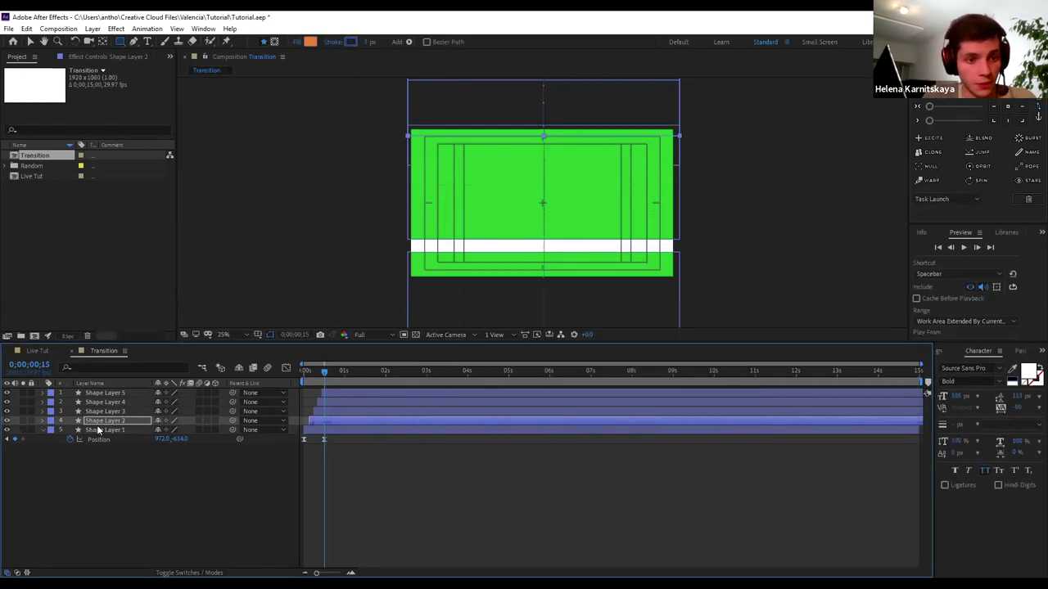
Set Shape Layer 1's fill to red-orange F85F2D and scrub back to early frames
left_click(99, 430)
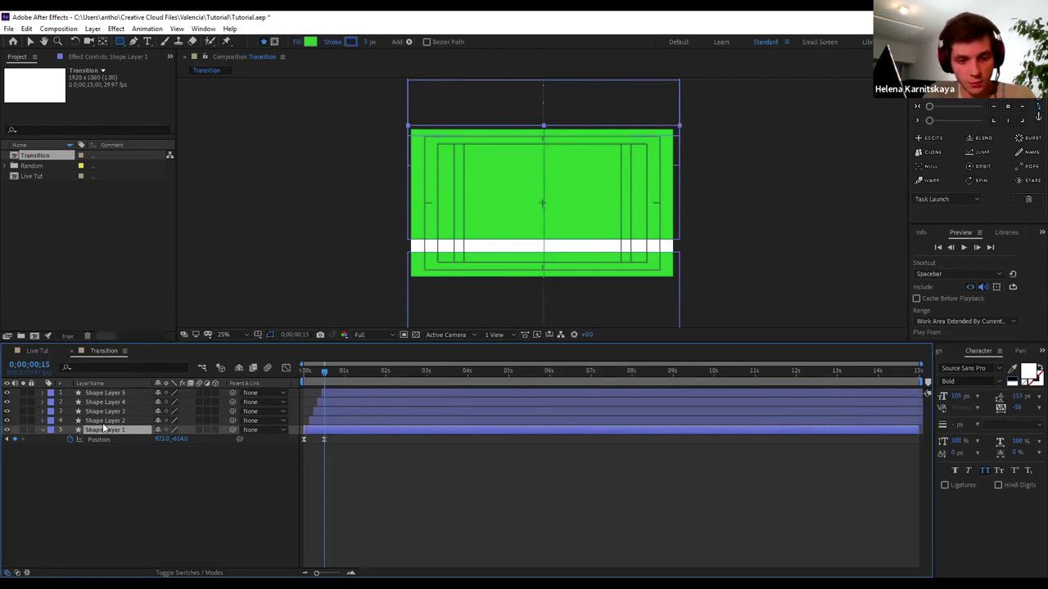
left_click(310, 42)
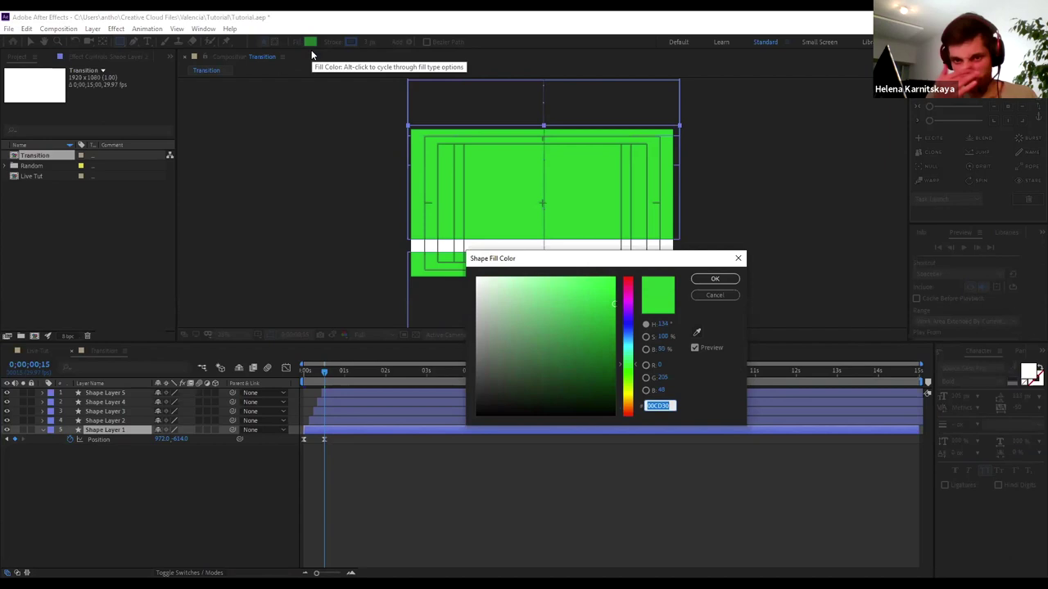
type("F85")
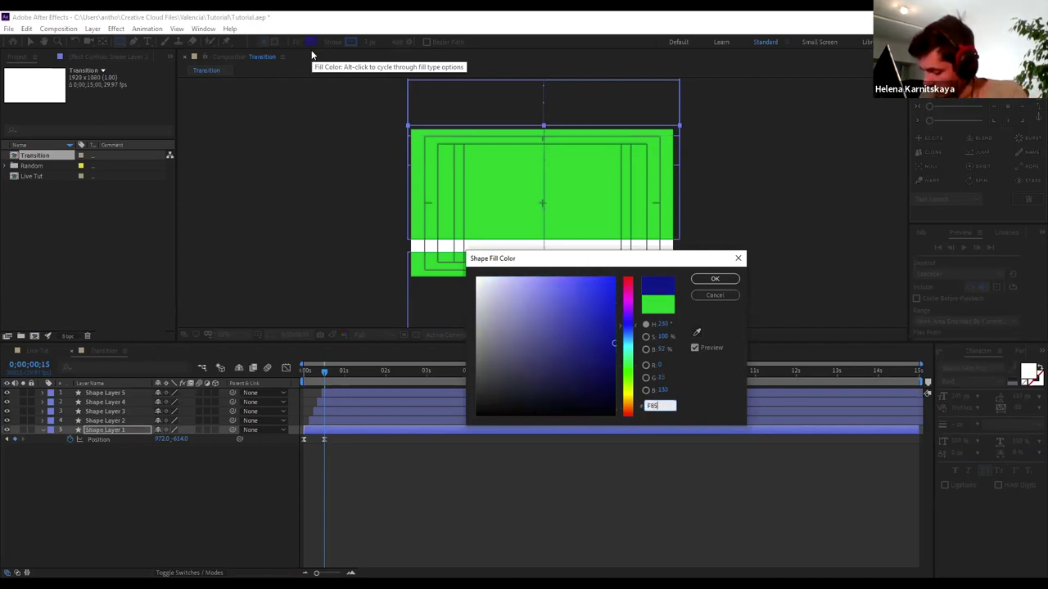
type("F2D")
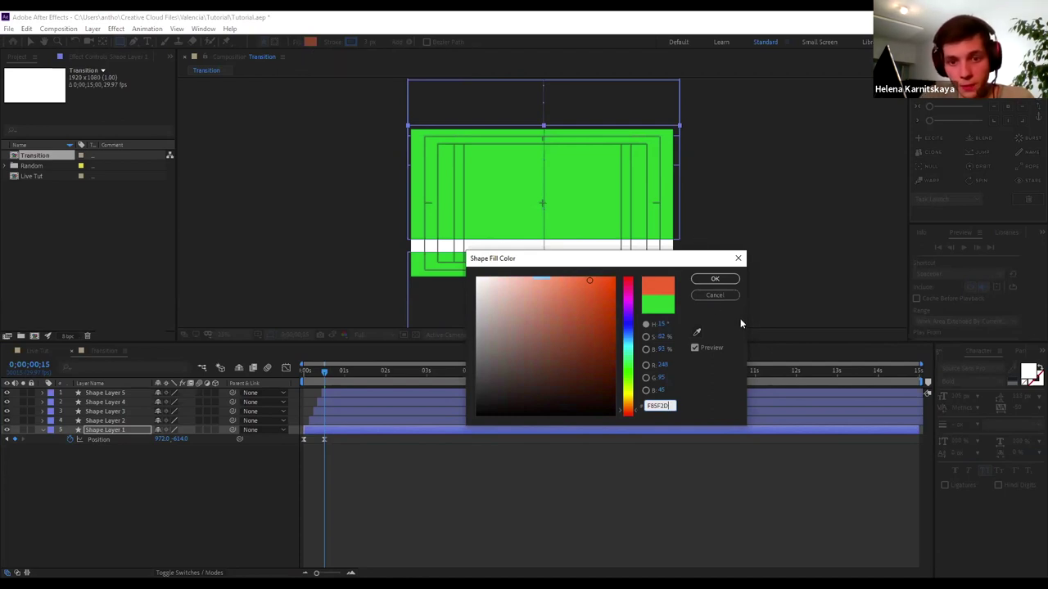
left_click(714, 280)
left_click_drag(321, 374, 313, 389)
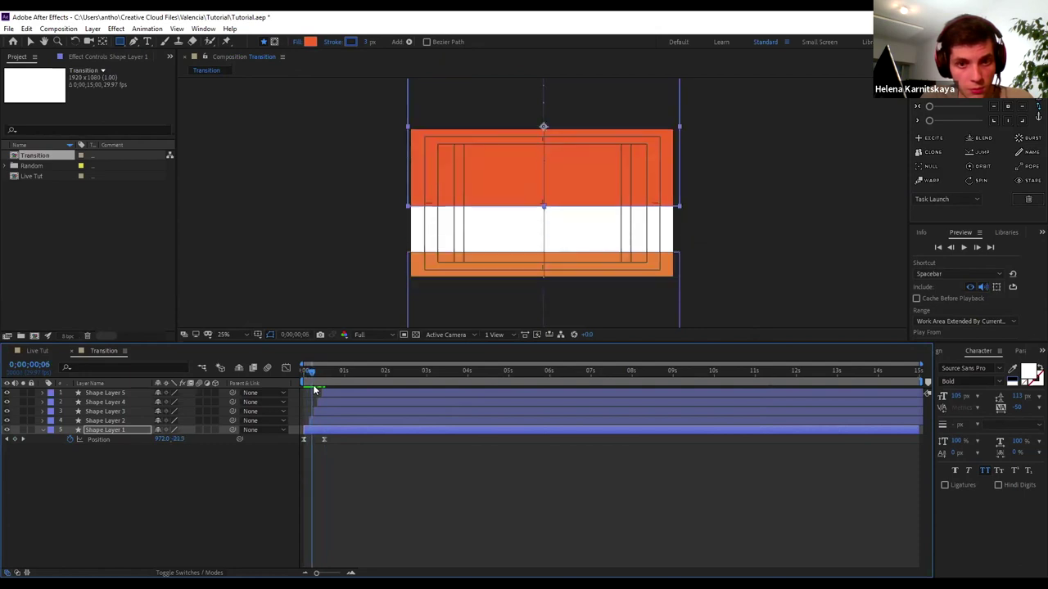
Scrub frames 2 to 7 to check the bar stagger, zoom the timeline in, and rewind
left_click_drag(313, 389, 318, 385)
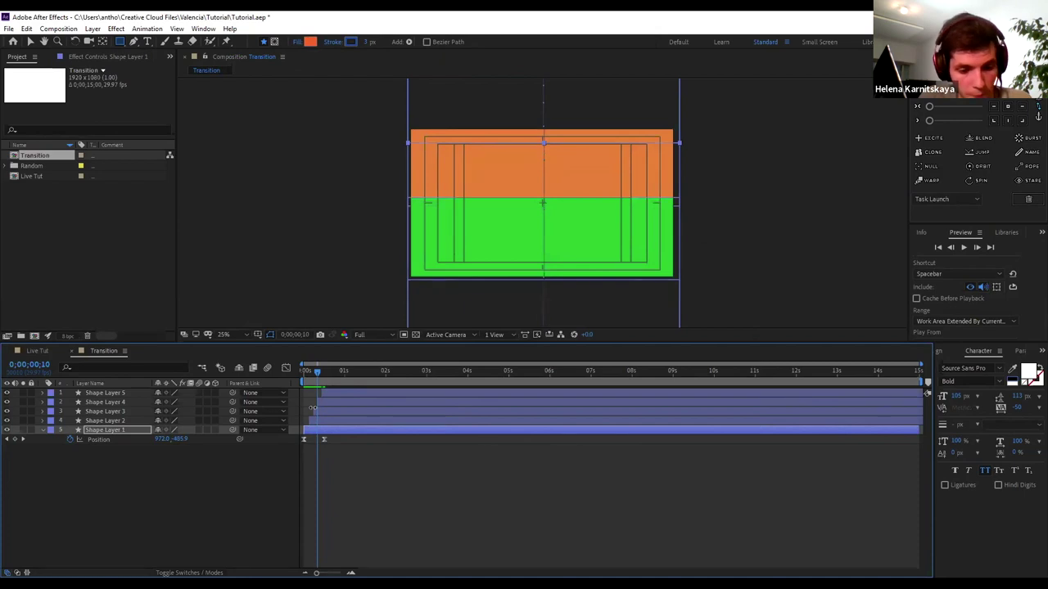
left_click_drag(309, 374, 309, 378)
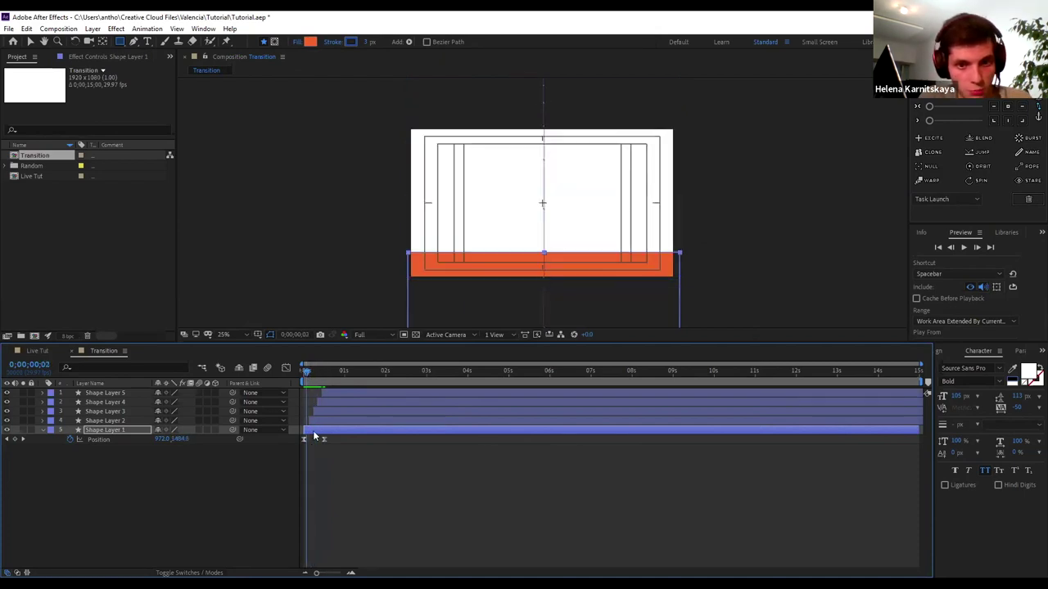
left_click_drag(312, 373, 310, 373)
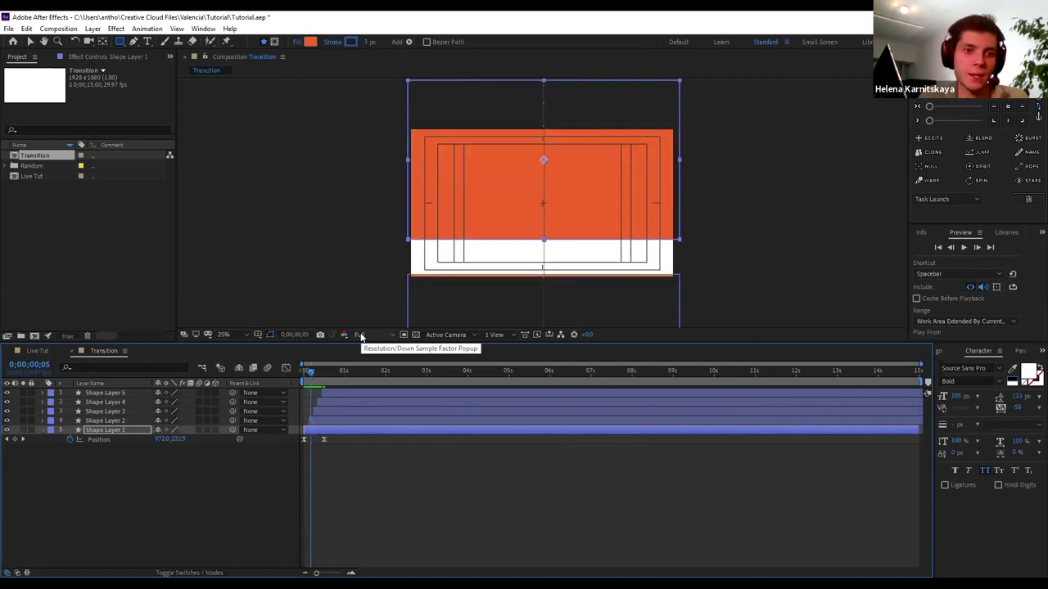
key("semicolon")
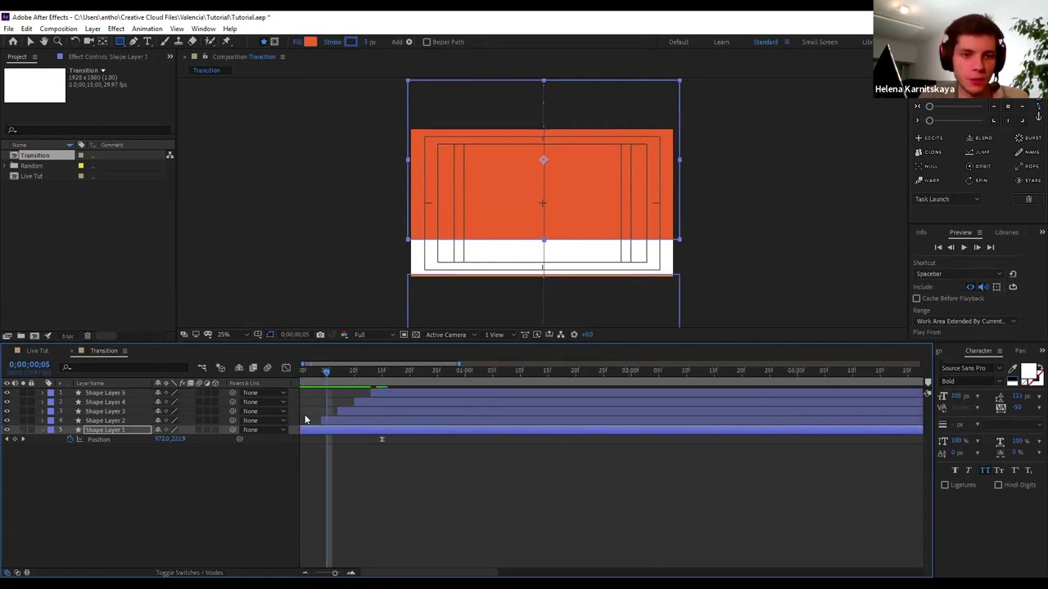
key("Home")
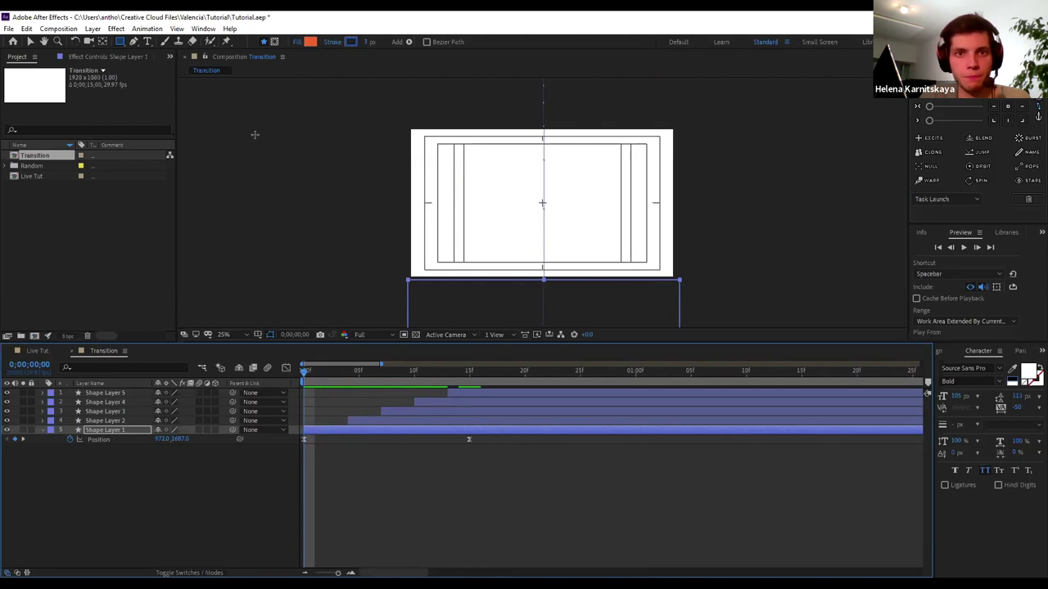
Scrub through the transition from frame 0, rewind, and select Shape Layers 2–5
left_click_drag(305, 371, 398, 383)
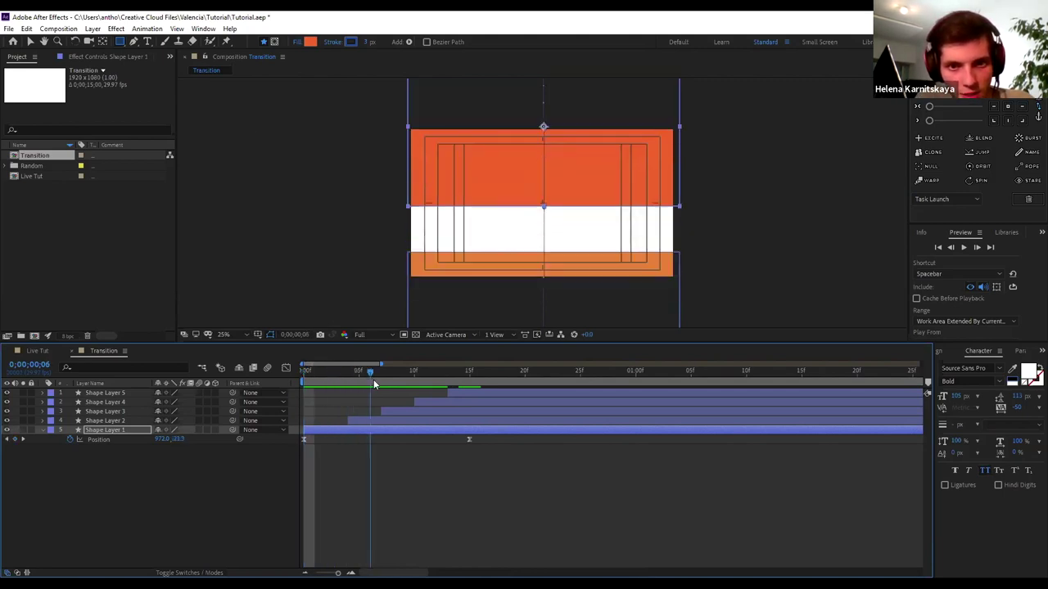
left_click_drag(397, 383, 450, 386)
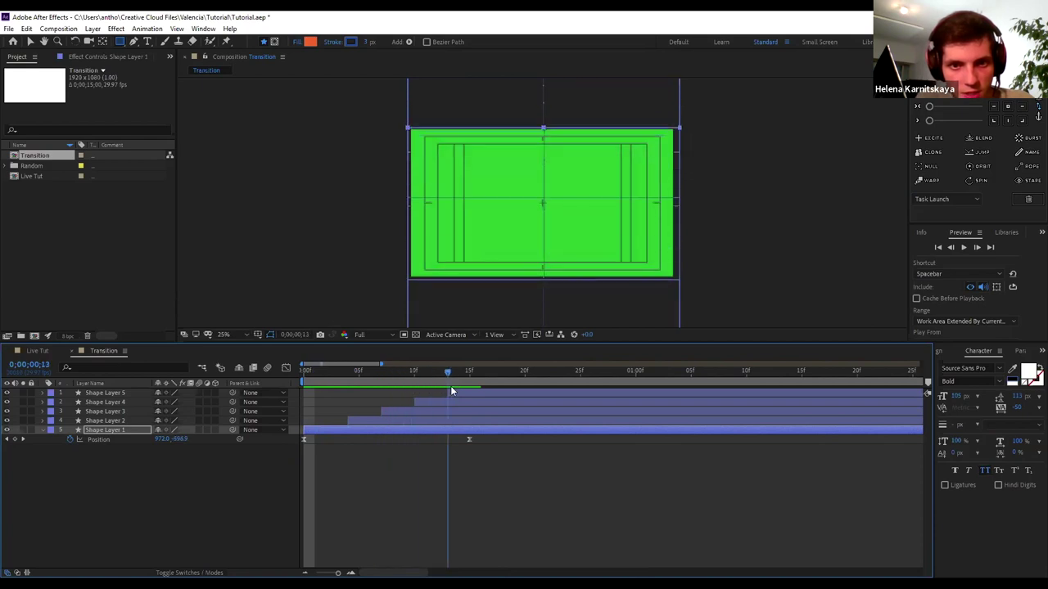
key("Home")
left_click(378, 420)
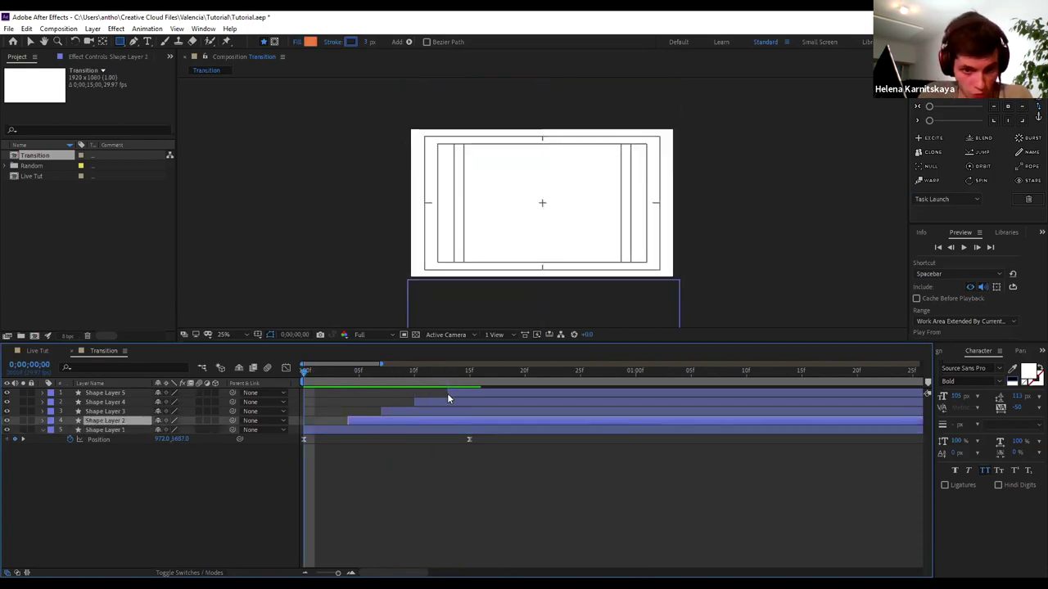
Start Shape Layers 2–5 three frames earlier, then nudge Layers 3 and 5 earlier still
left_click(456, 390, "shift")
left_click_drag(417, 420, 381, 423)
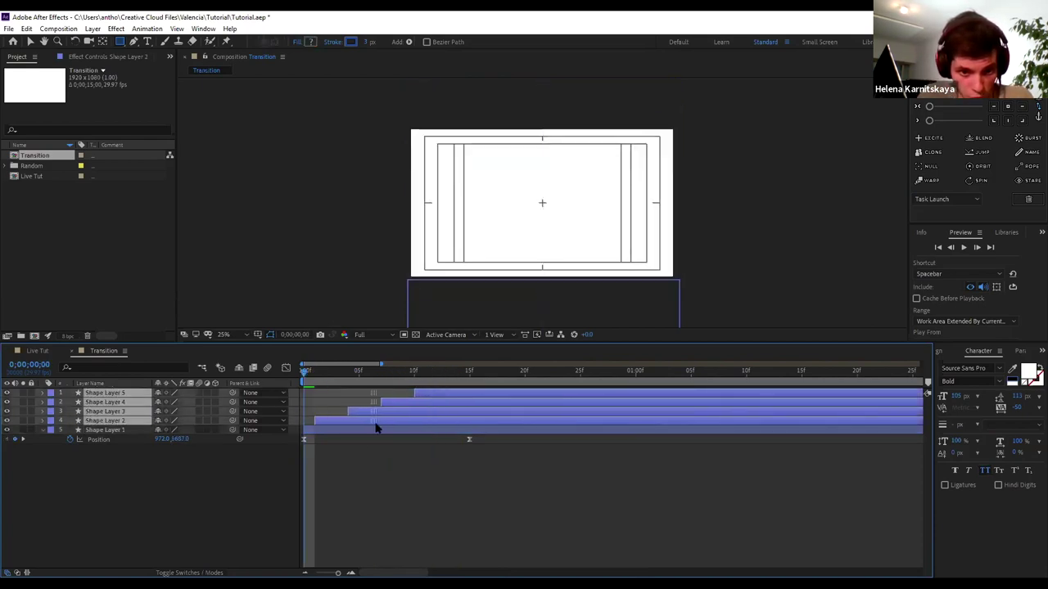
left_click(365, 405)
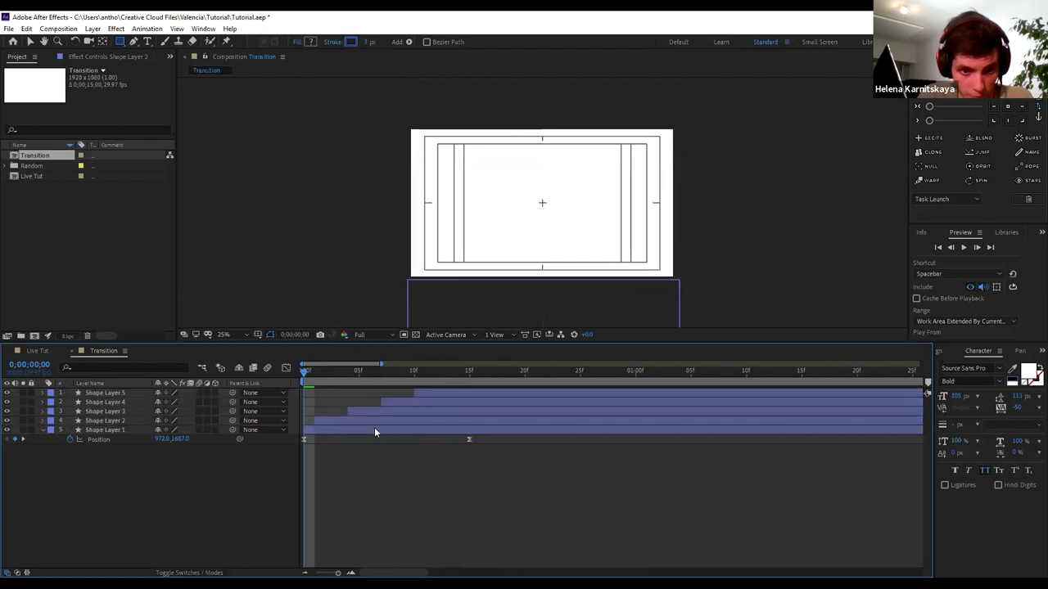
mouse_move(361, 411)
left_mouse_down()
mouse_move(336, 414)
mouse_move(351, 405)
left_mouse_up()
left_click(387, 399)
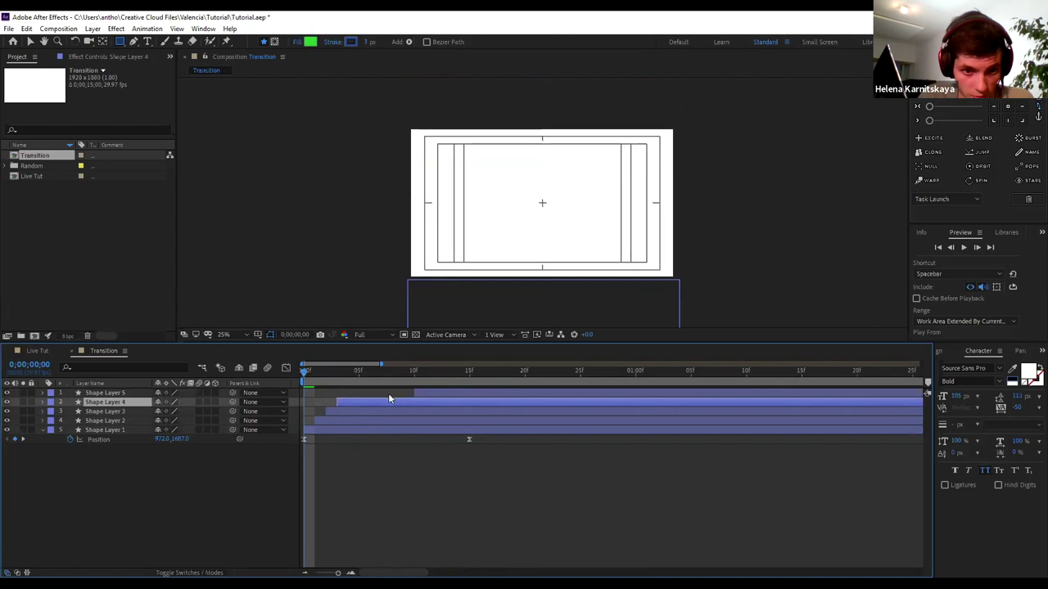
left_click_drag(423, 392, 355, 392)
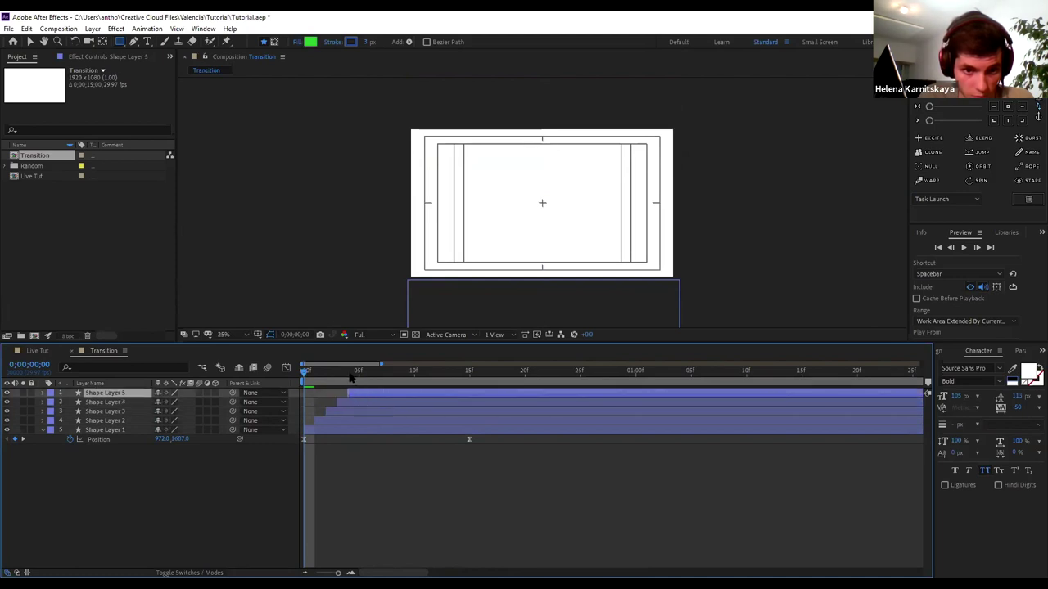
mouse_move(305, 370)
left_mouse_down()
mouse_move(352, 373)
mouse_move(326, 370)
left_mouse_up()
key("Home")
Turn on motion blur for all five shape layers
left_click(105, 403)
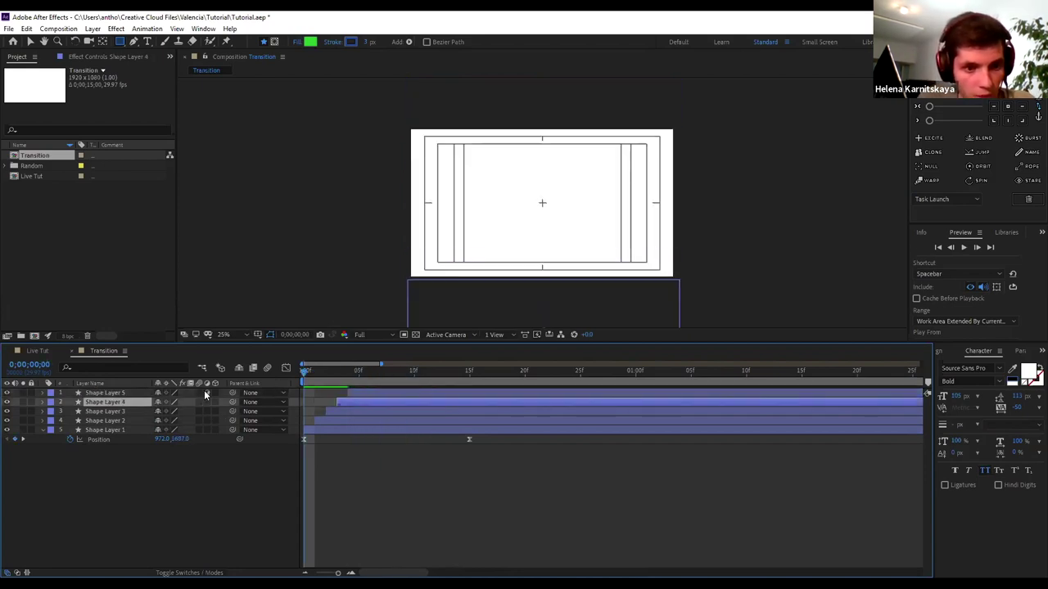
left_click_drag(200, 393, 200, 429)
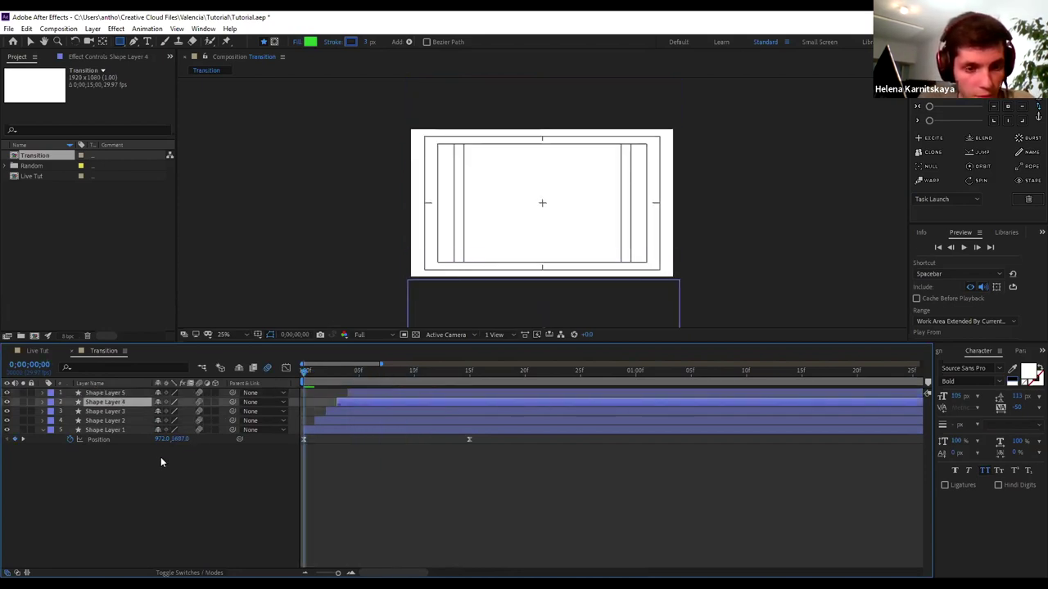
left_click(113, 412)
left_click(113, 429)
left_click(120, 421)
key("ctrl+Up")
key("ctrl+Up")
left_click(121, 411)
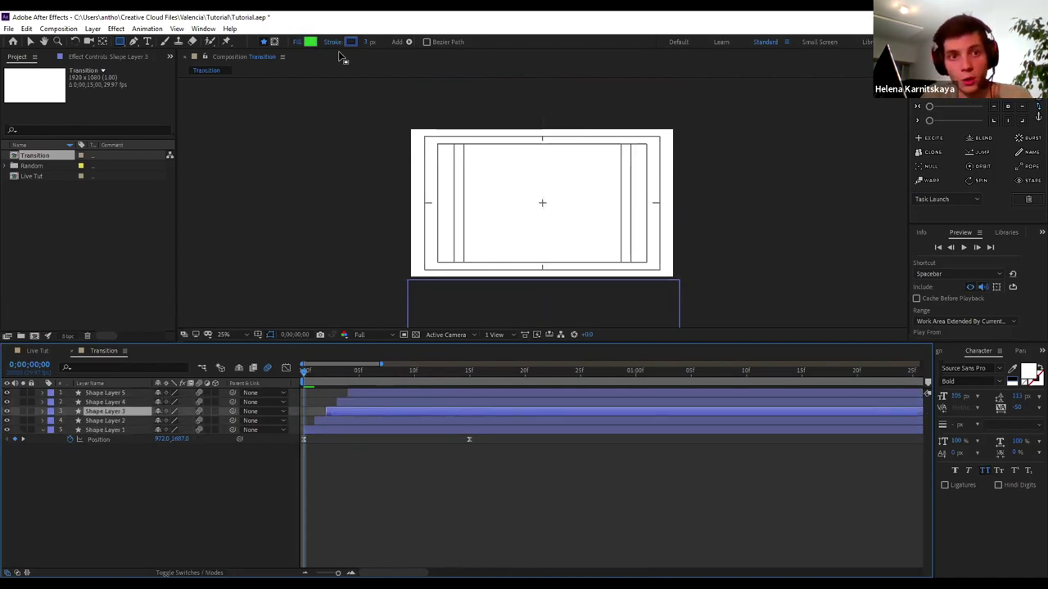
Give Shape Layer 3 a yellow F1D266 fill
left_click(311, 42)
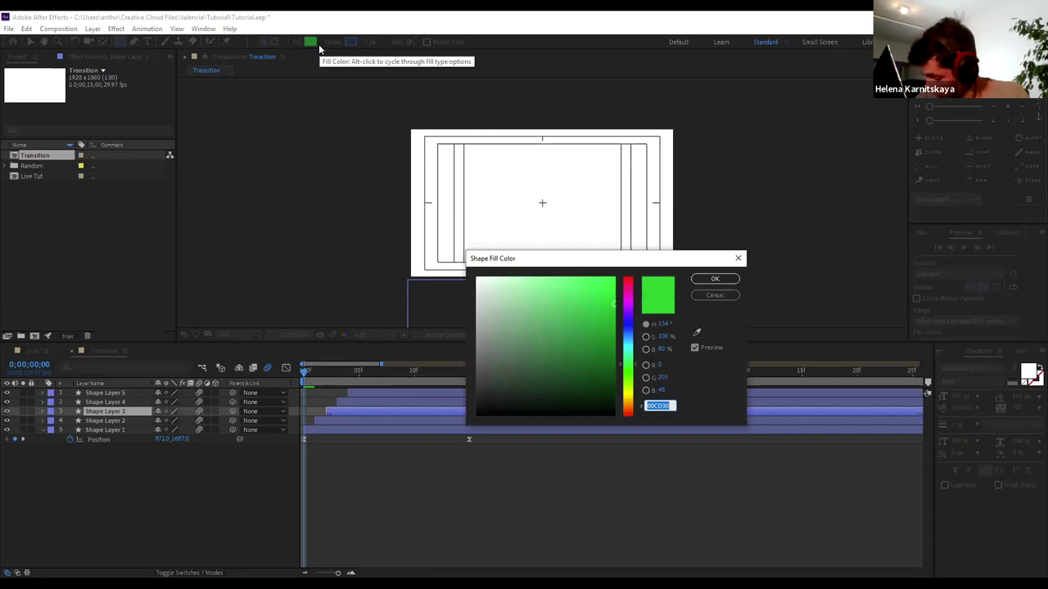
type("F1D266")
left_click(727, 286)
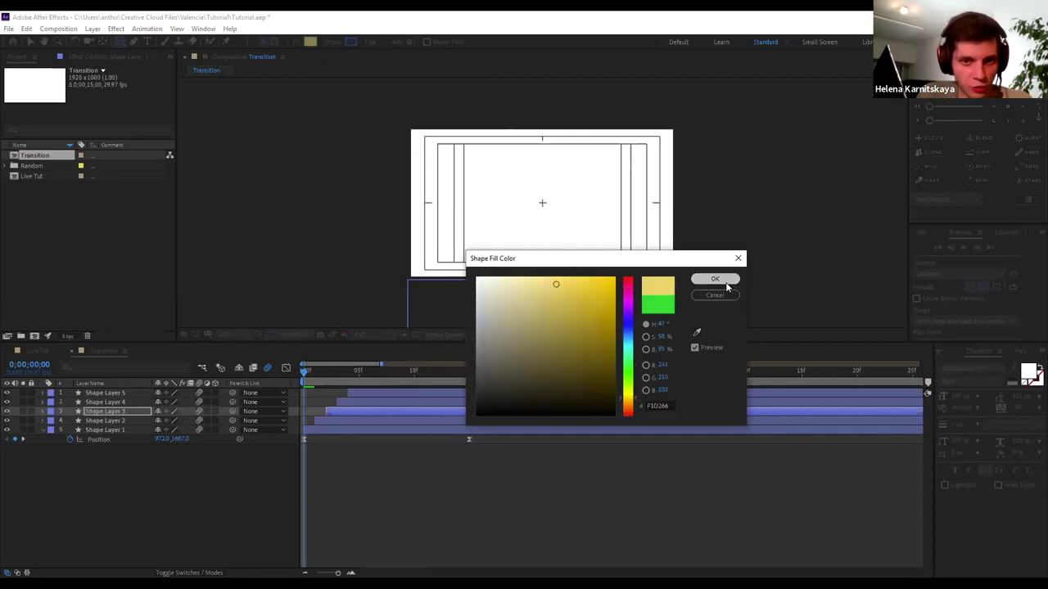
Give Shape Layer 4 a light blue 43A1F5 fill
left_click(87, 393)
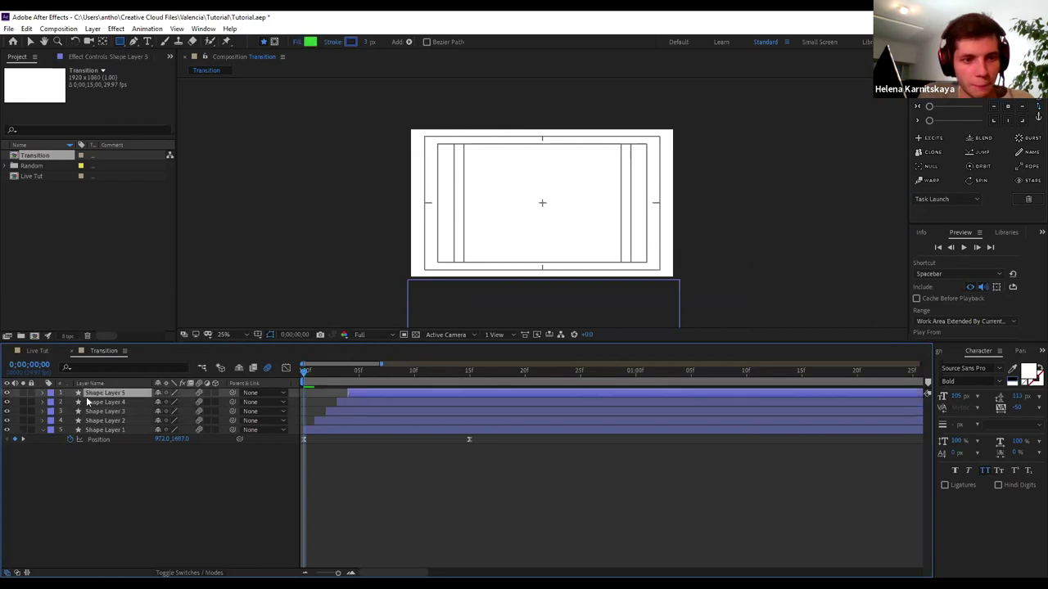
left_click(88, 402)
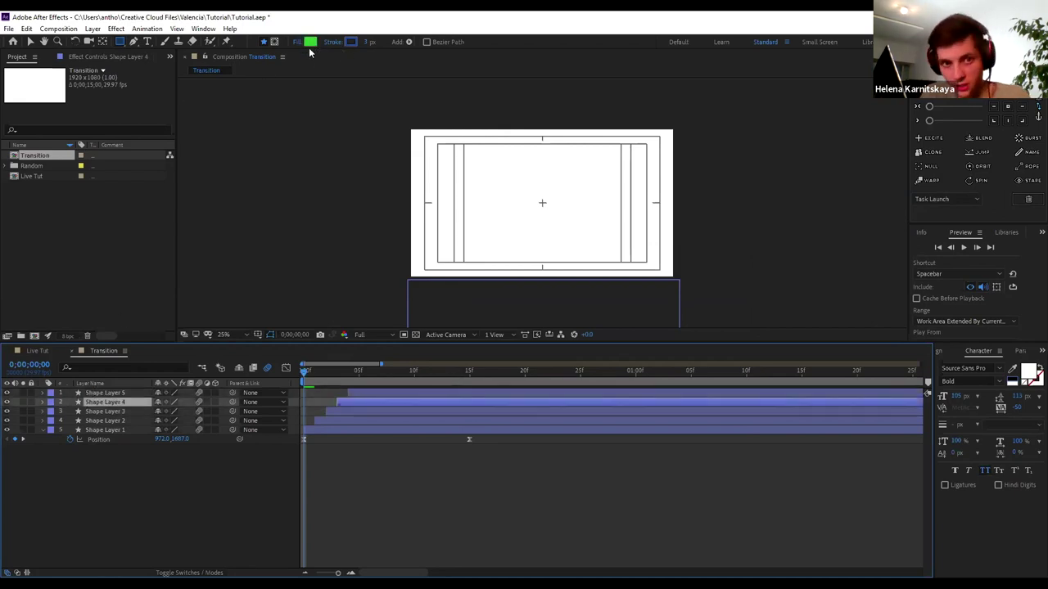
left_click(310, 42)
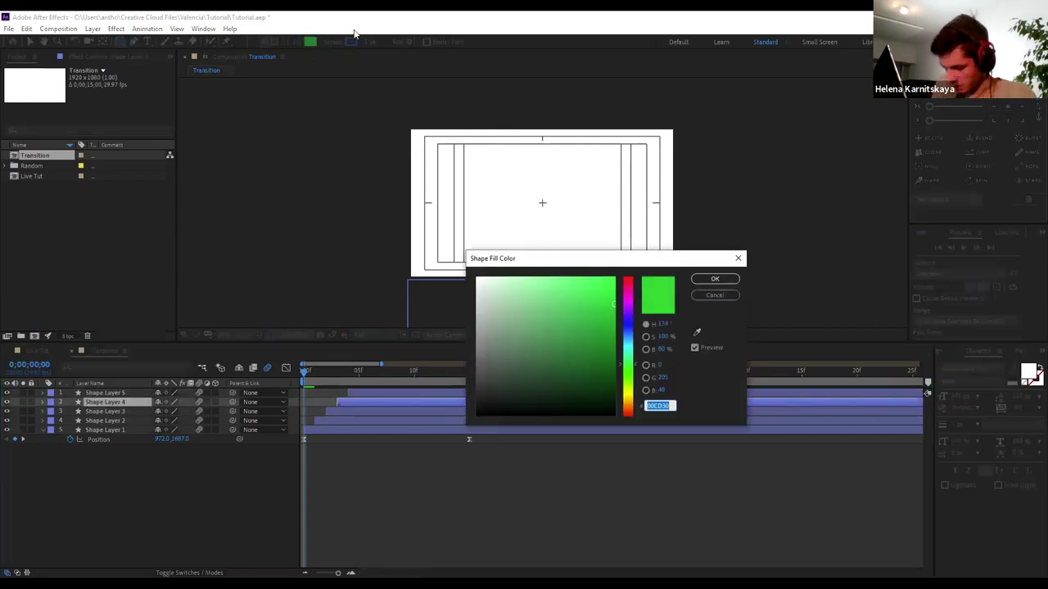
type("C9E")
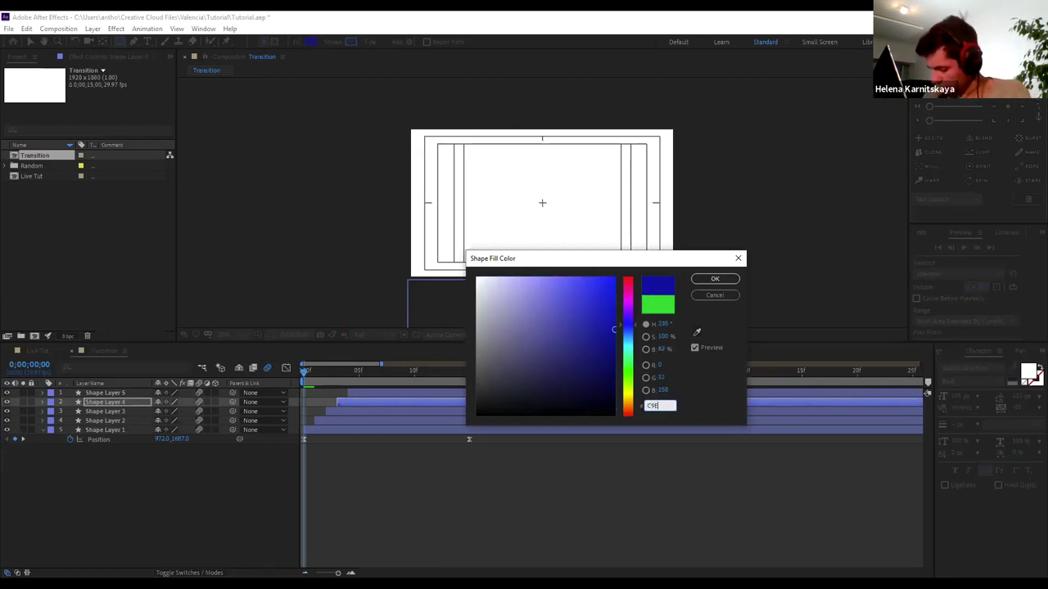
type("4F3")
key("ctrl+a")
type("43")
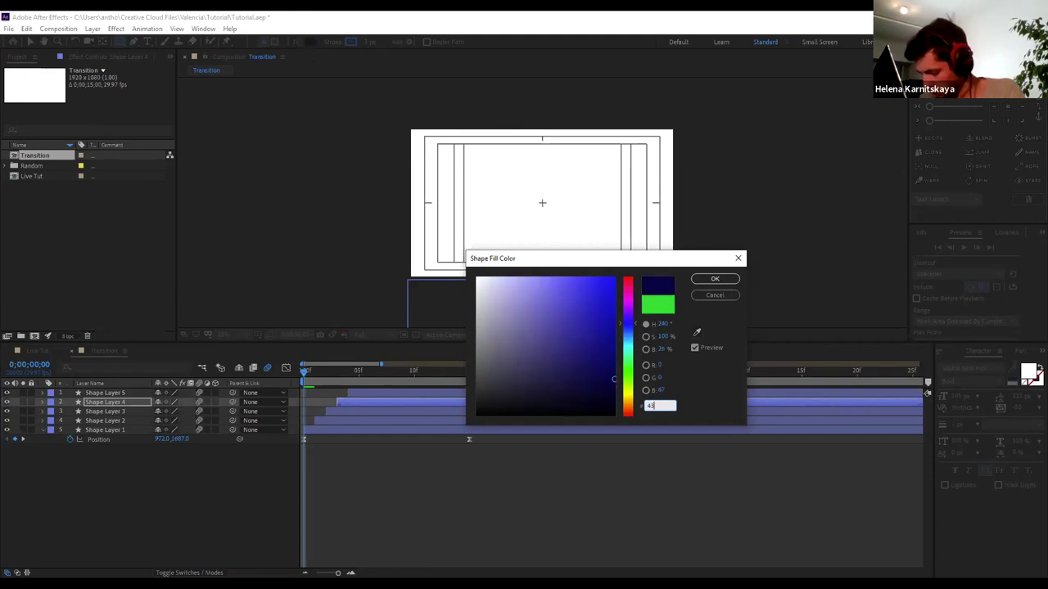
type("A1F5")
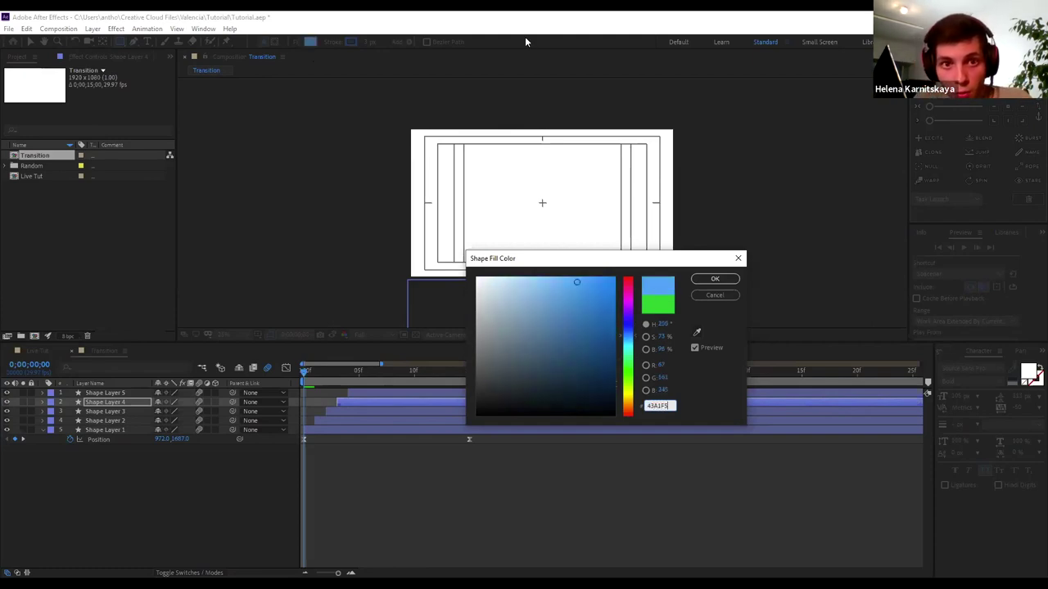
key("Return")
Scrub and play a preview of the coloured transition, then return to frame 0
left_click_drag(315, 369, 381, 361)
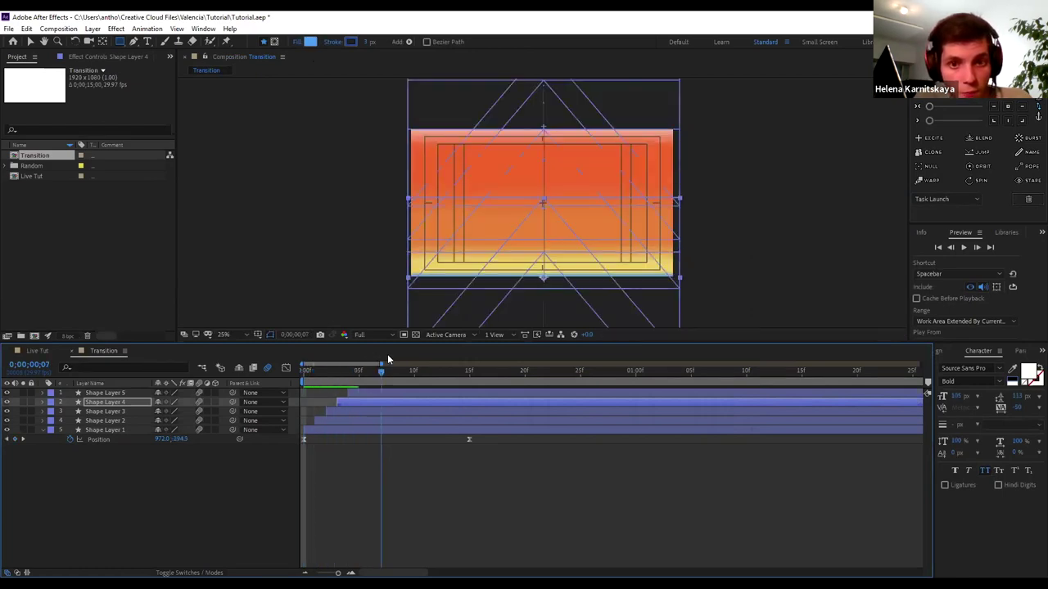
key("space")
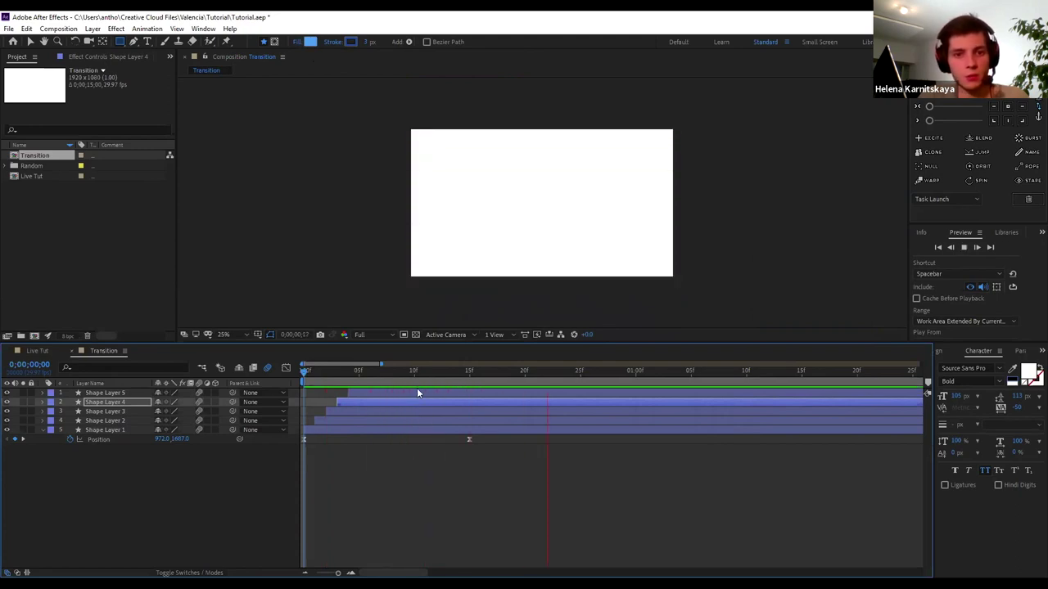
left_click(347, 370)
key("Home")
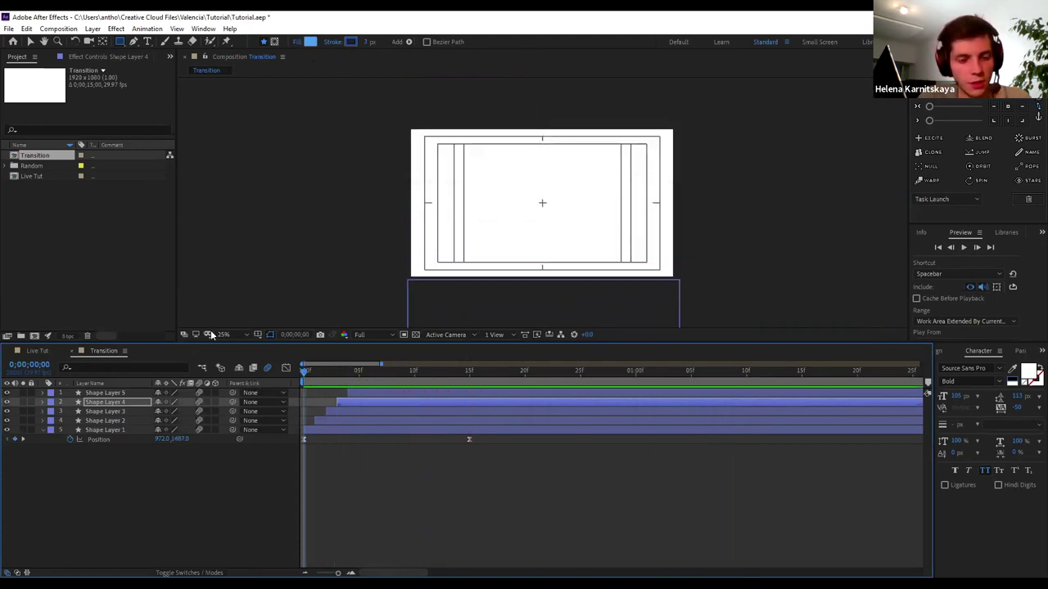
Nest the Transition comp into Live Tut near the 5-second mark
left_click(32, 350)
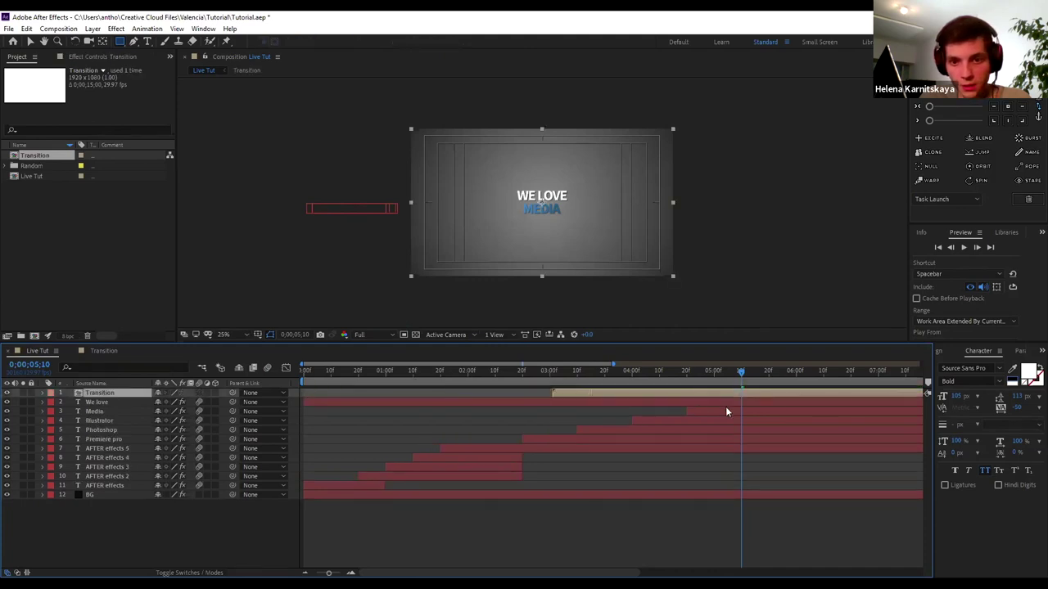
left_click_drag(415, 382, 771, 407)
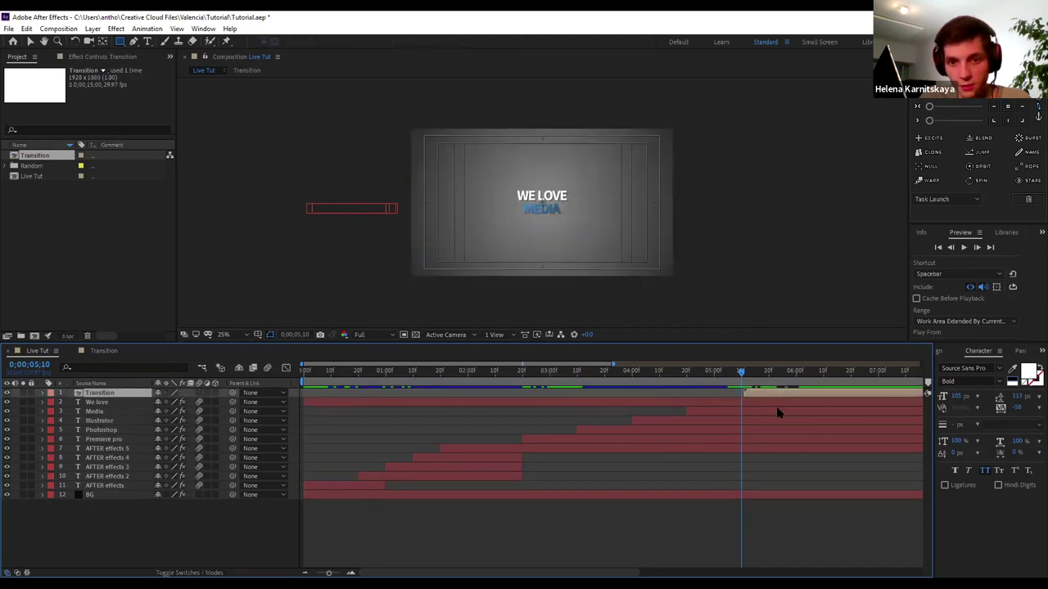
left_click_drag(759, 367, 760, 375)
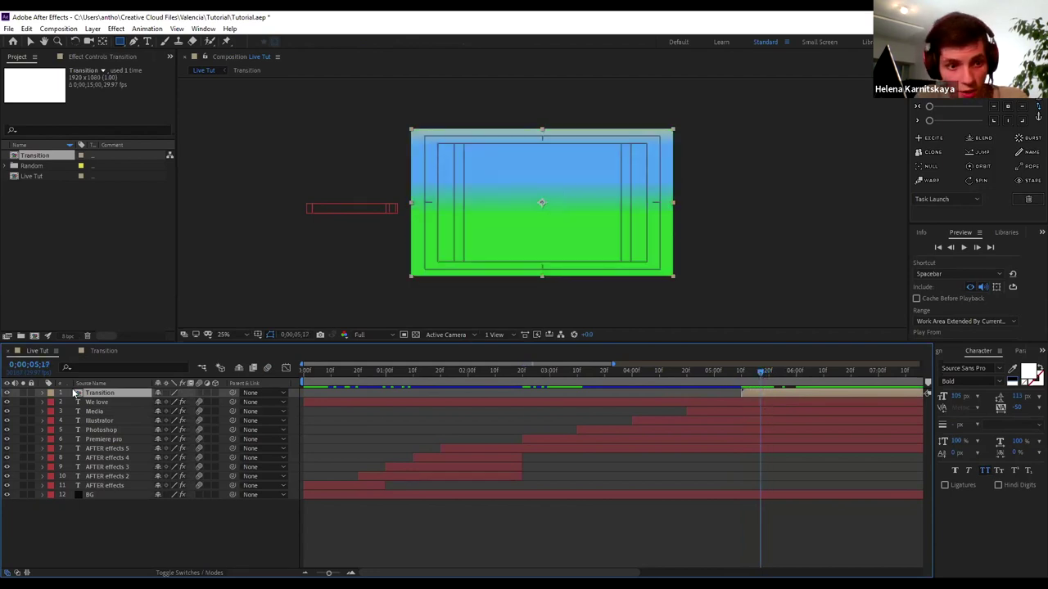
Trim the We love layer through BG to end at 0;00;05;17, then preview
left_click(97, 402)
left_click(114, 484, "shift")
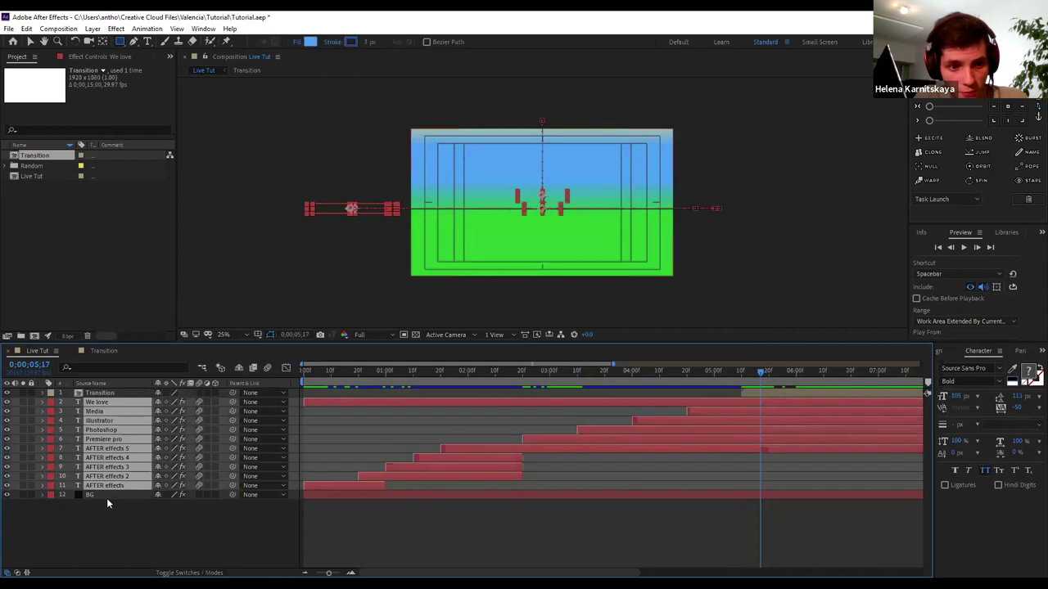
left_click(107, 498, "shift")
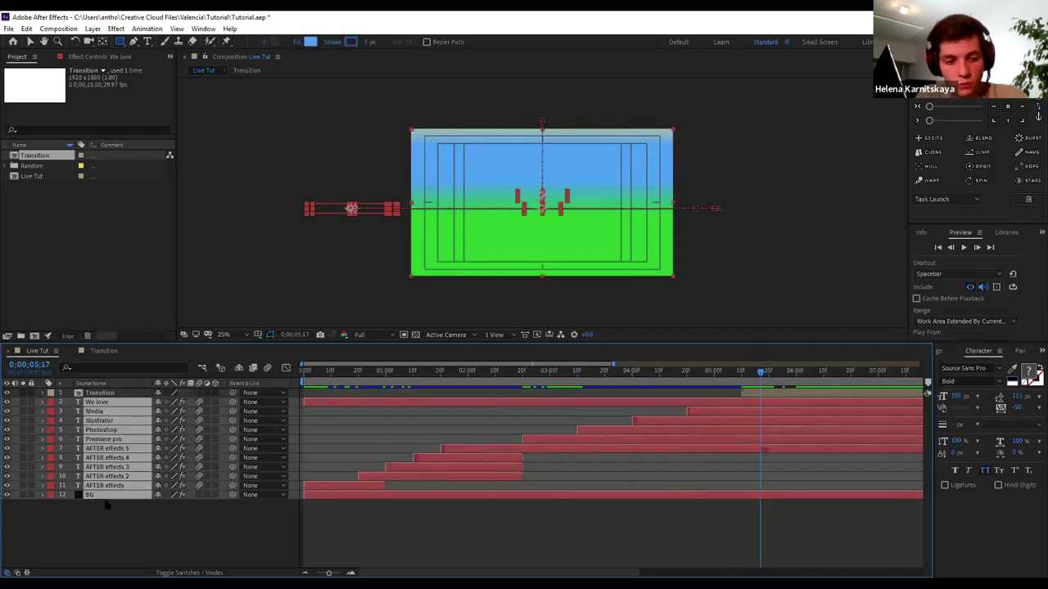
key("alt+bracketright")
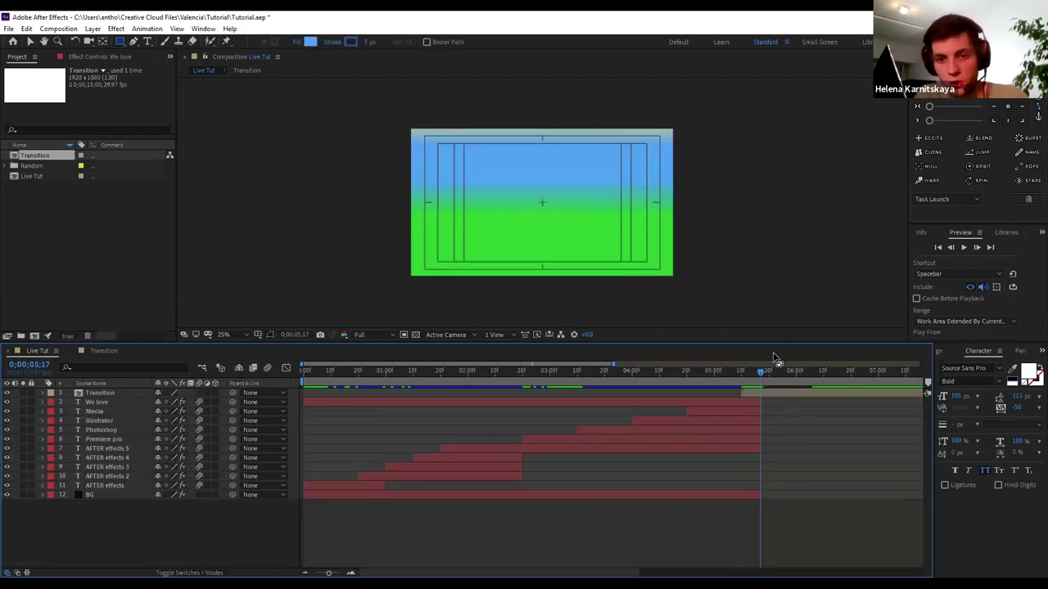
left_click_drag(762, 372, 705, 385)
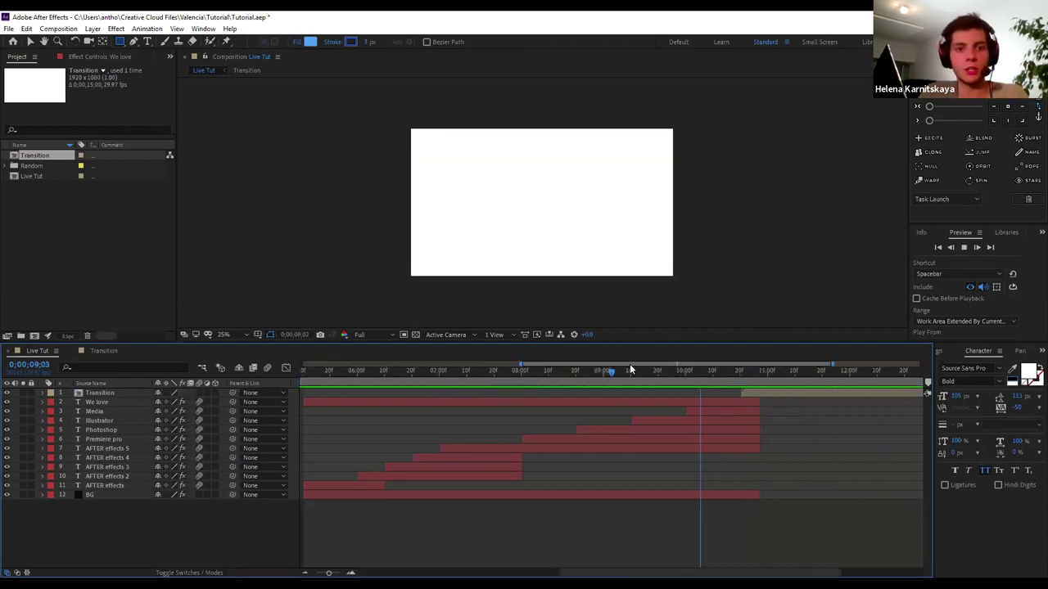
key("space")
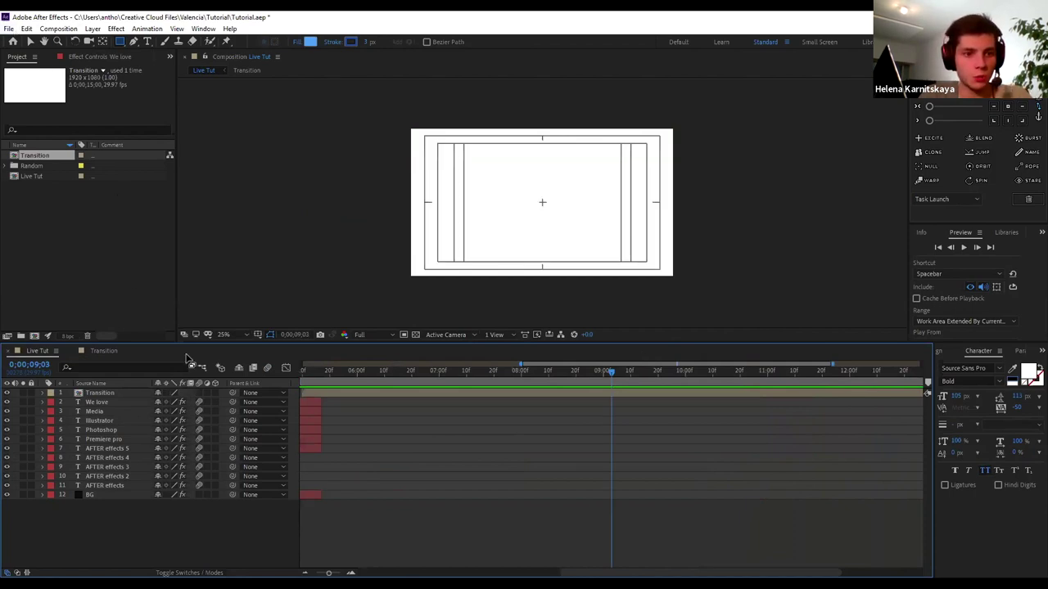
left_click(8, 29)
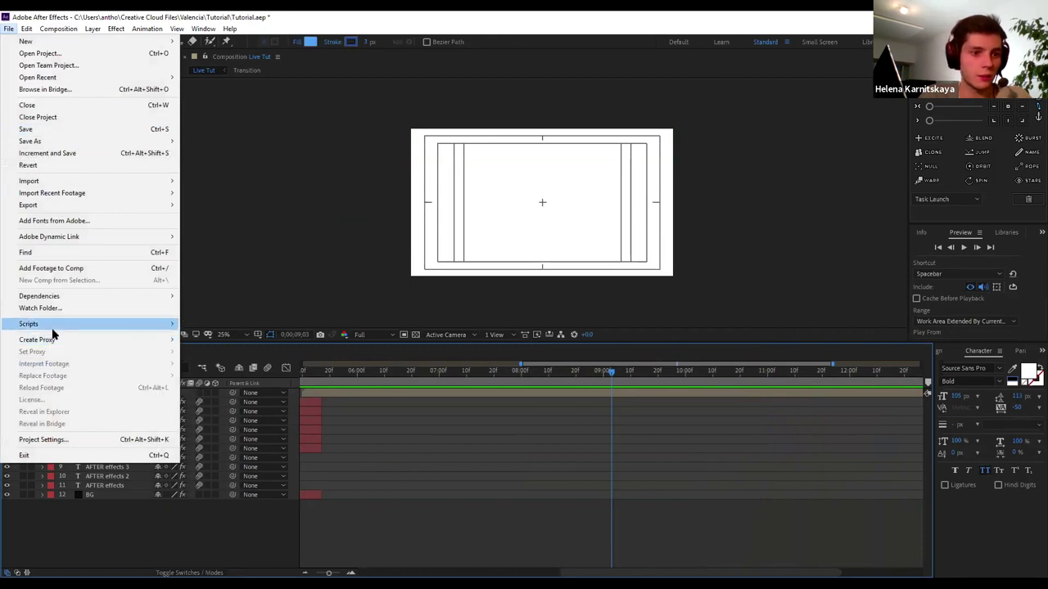
mouse_move(41, 296)
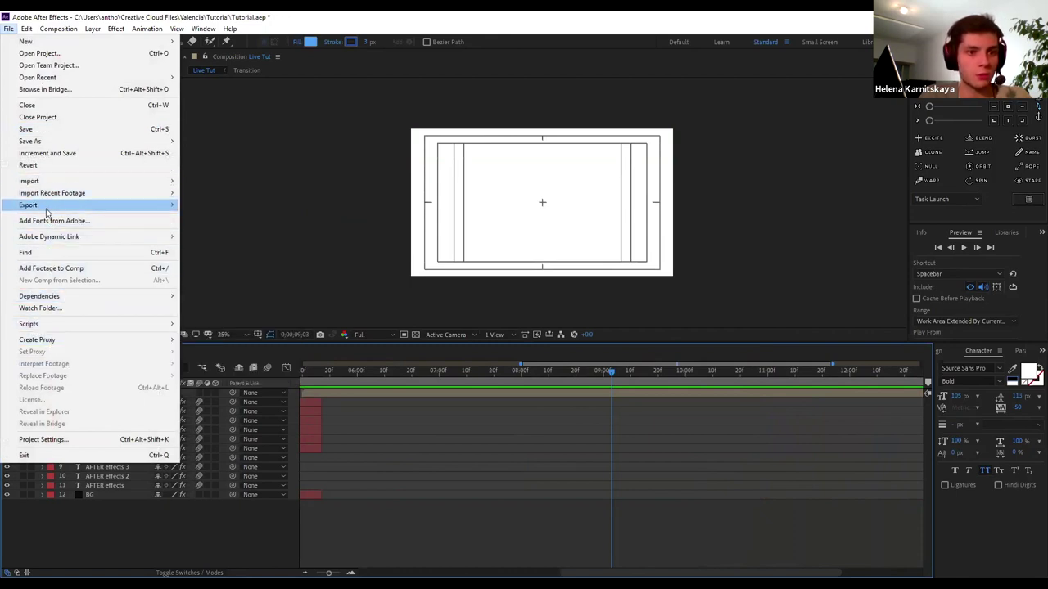
mouse_move(41, 205)
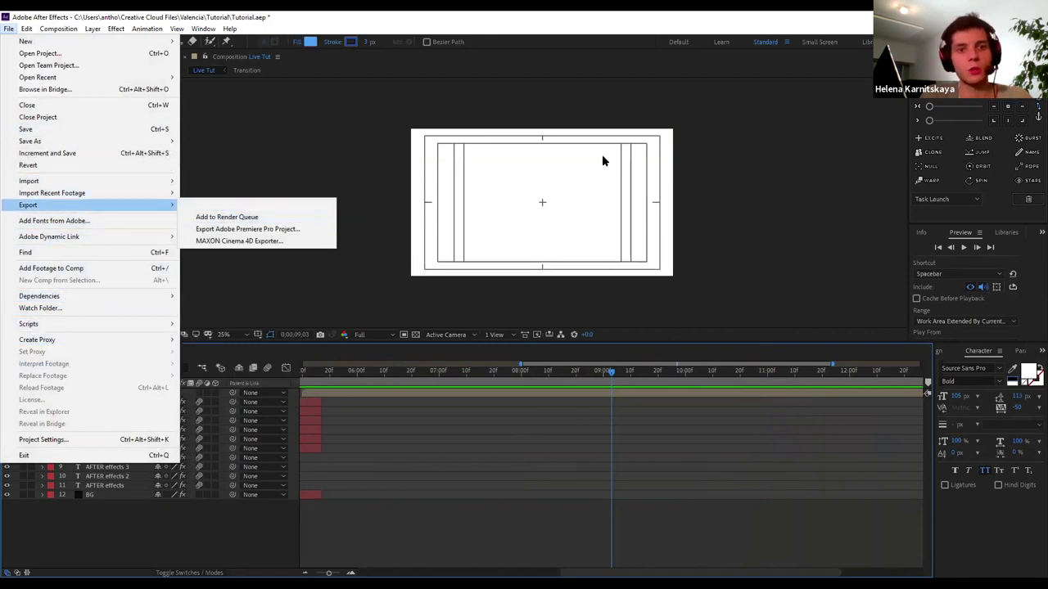
left_click(600, 60)
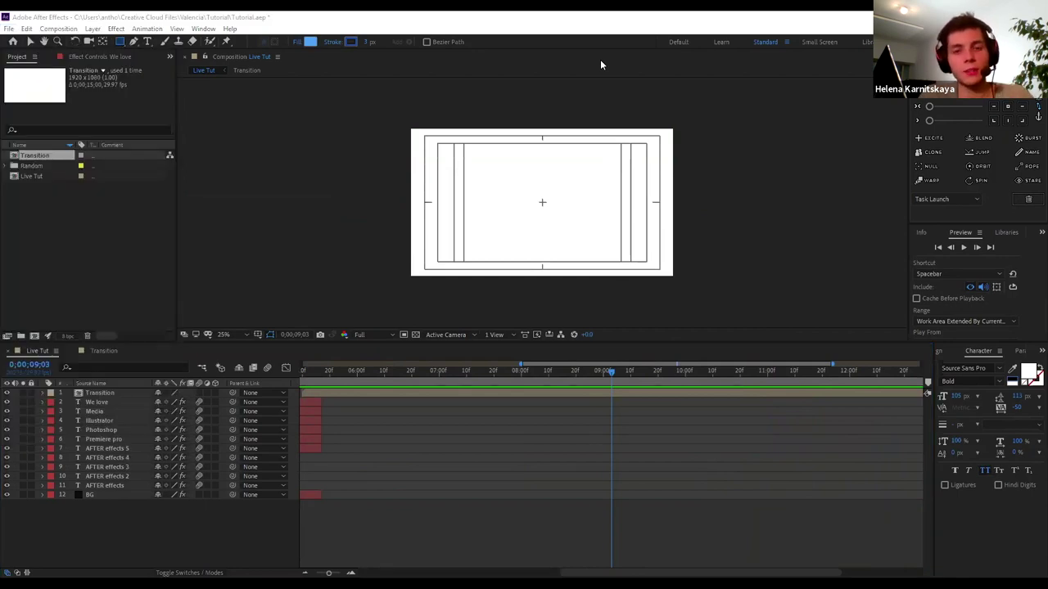